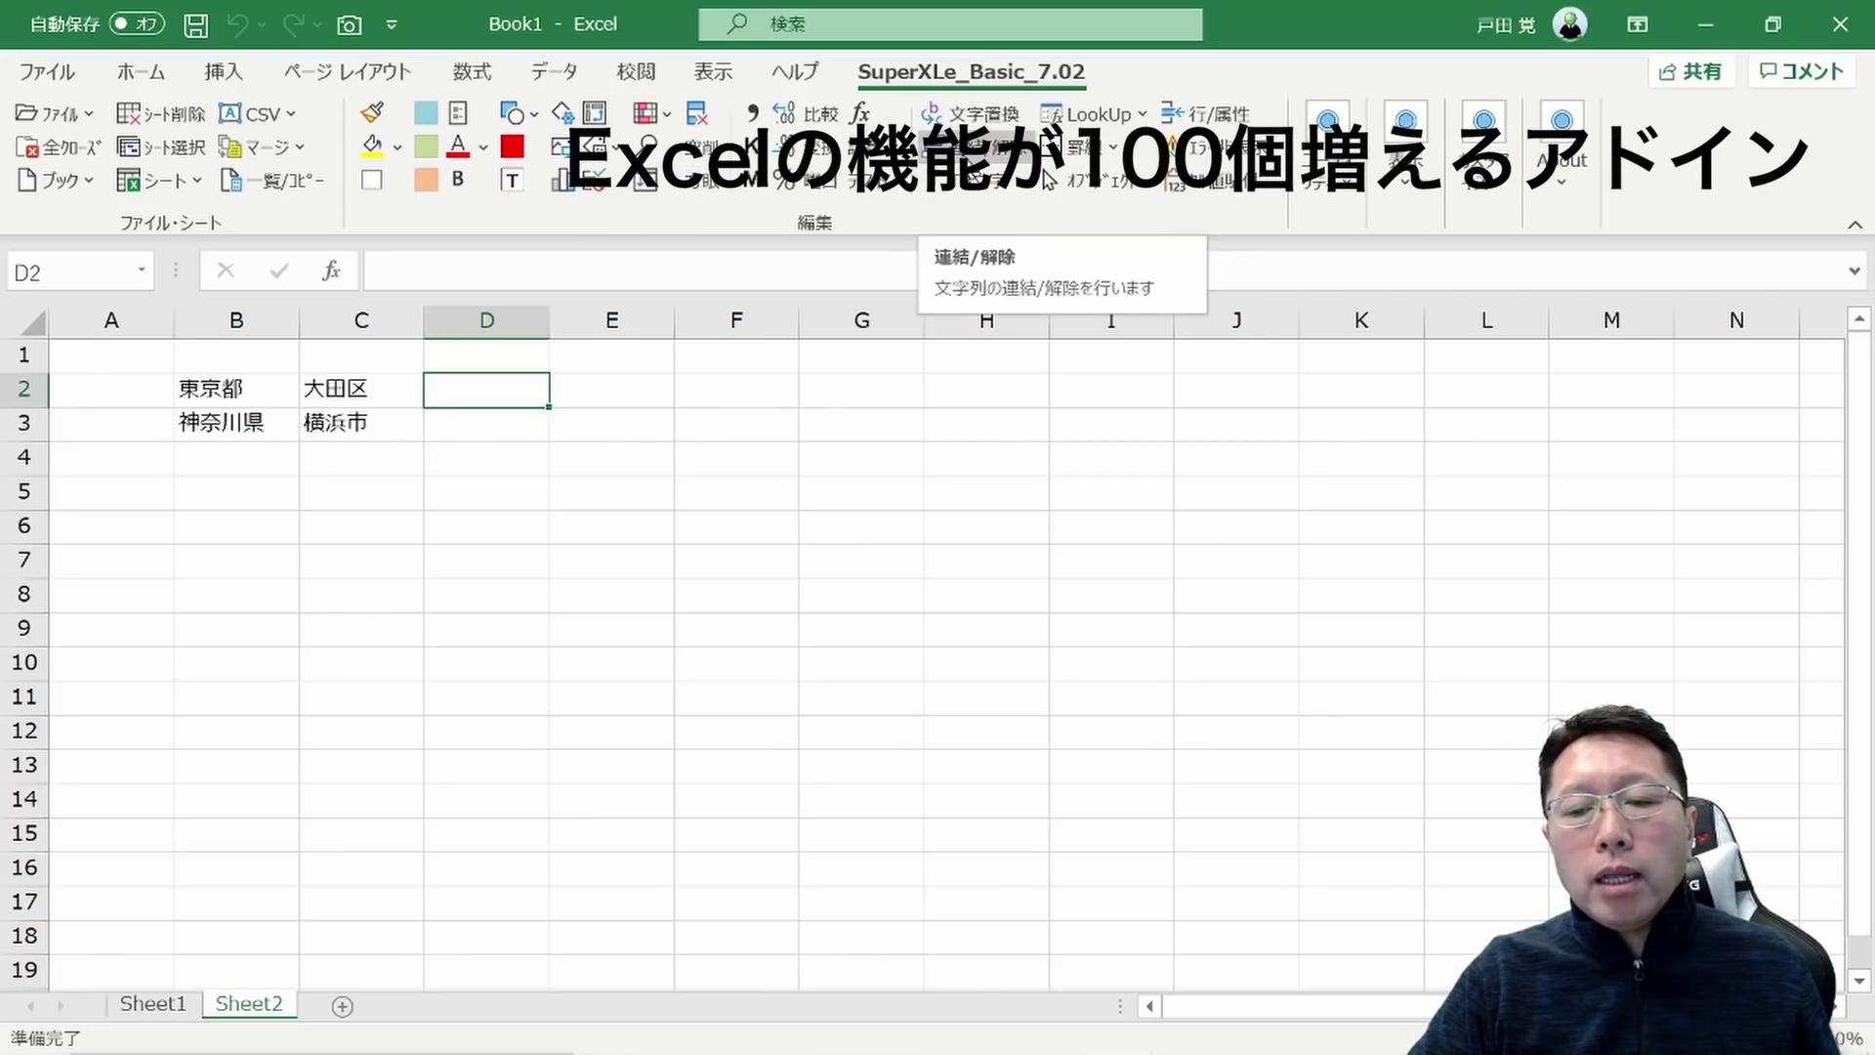
Use SuperXLe 連結 to join 東京都 and 大田区 from B2:C2 into 東京都大田区 in D2
click(230, 390)
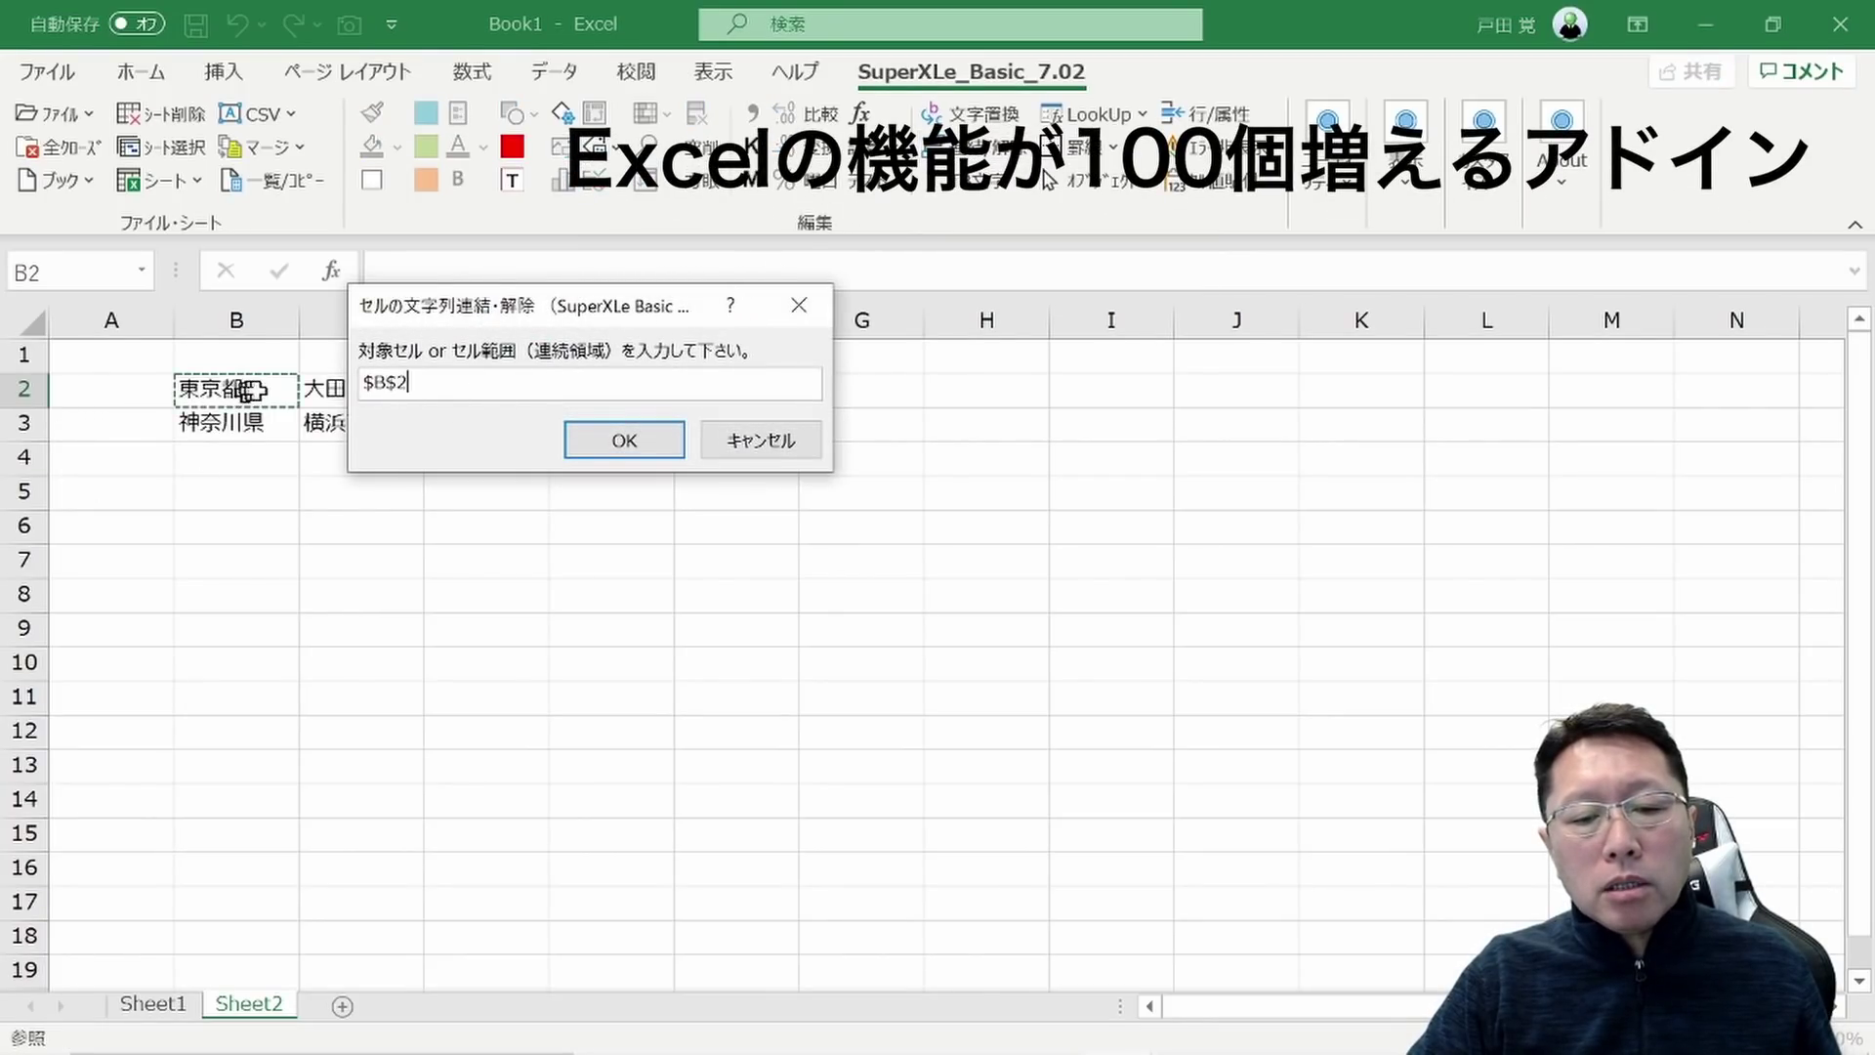
click(625, 441)
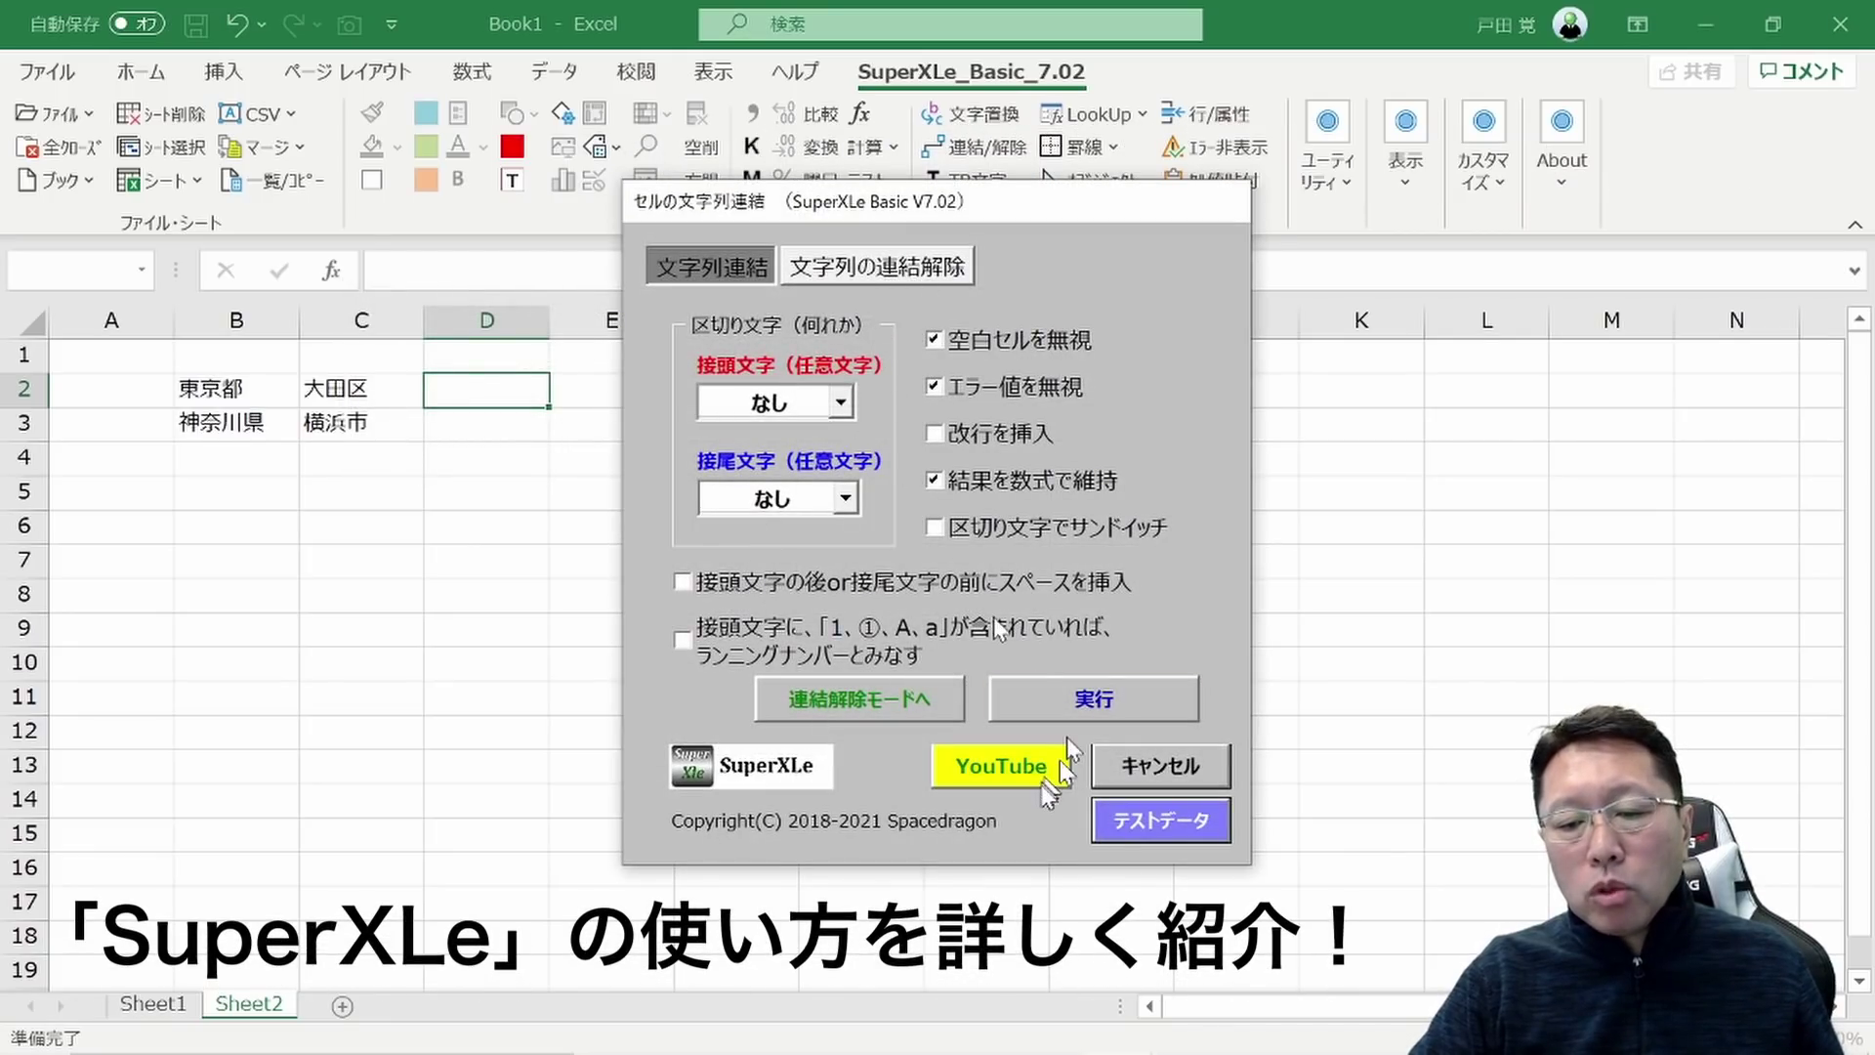
click(1127, 706)
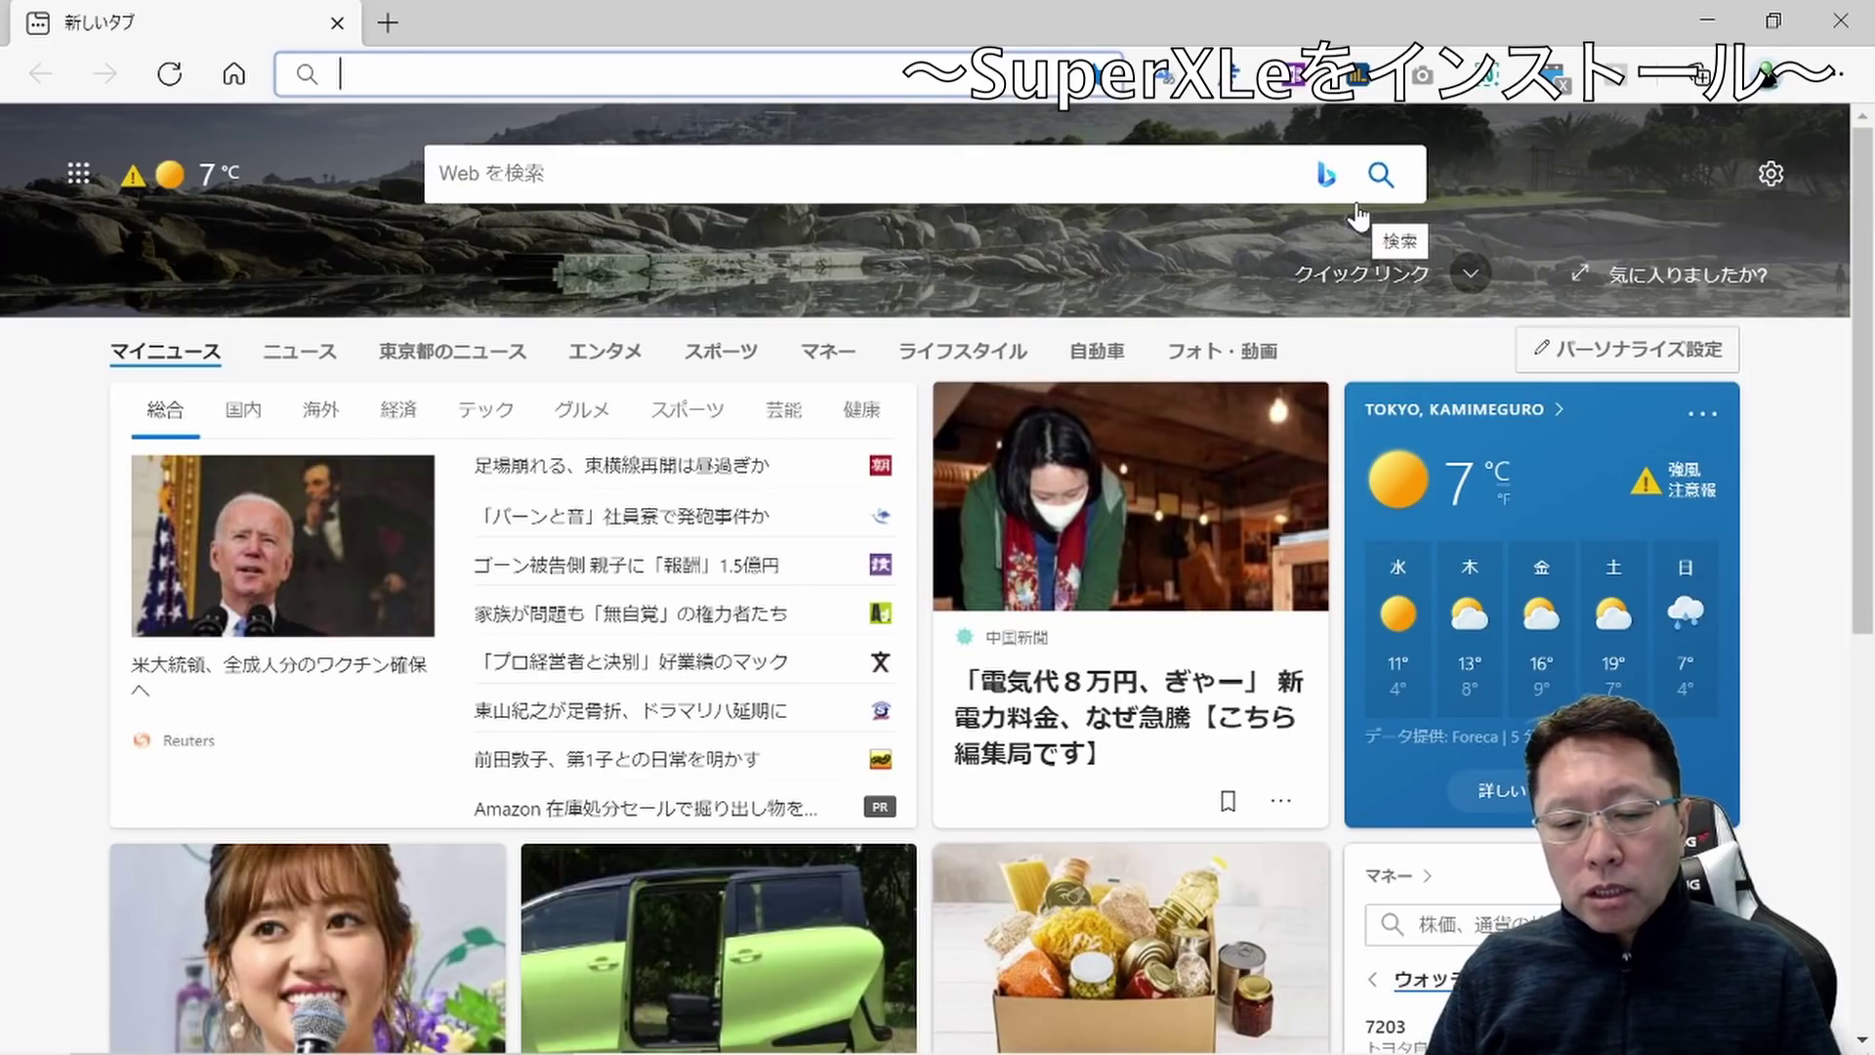
Search the web for 'super xle' and open the 窓の杜 SuperXLe Basic download page
text(super)
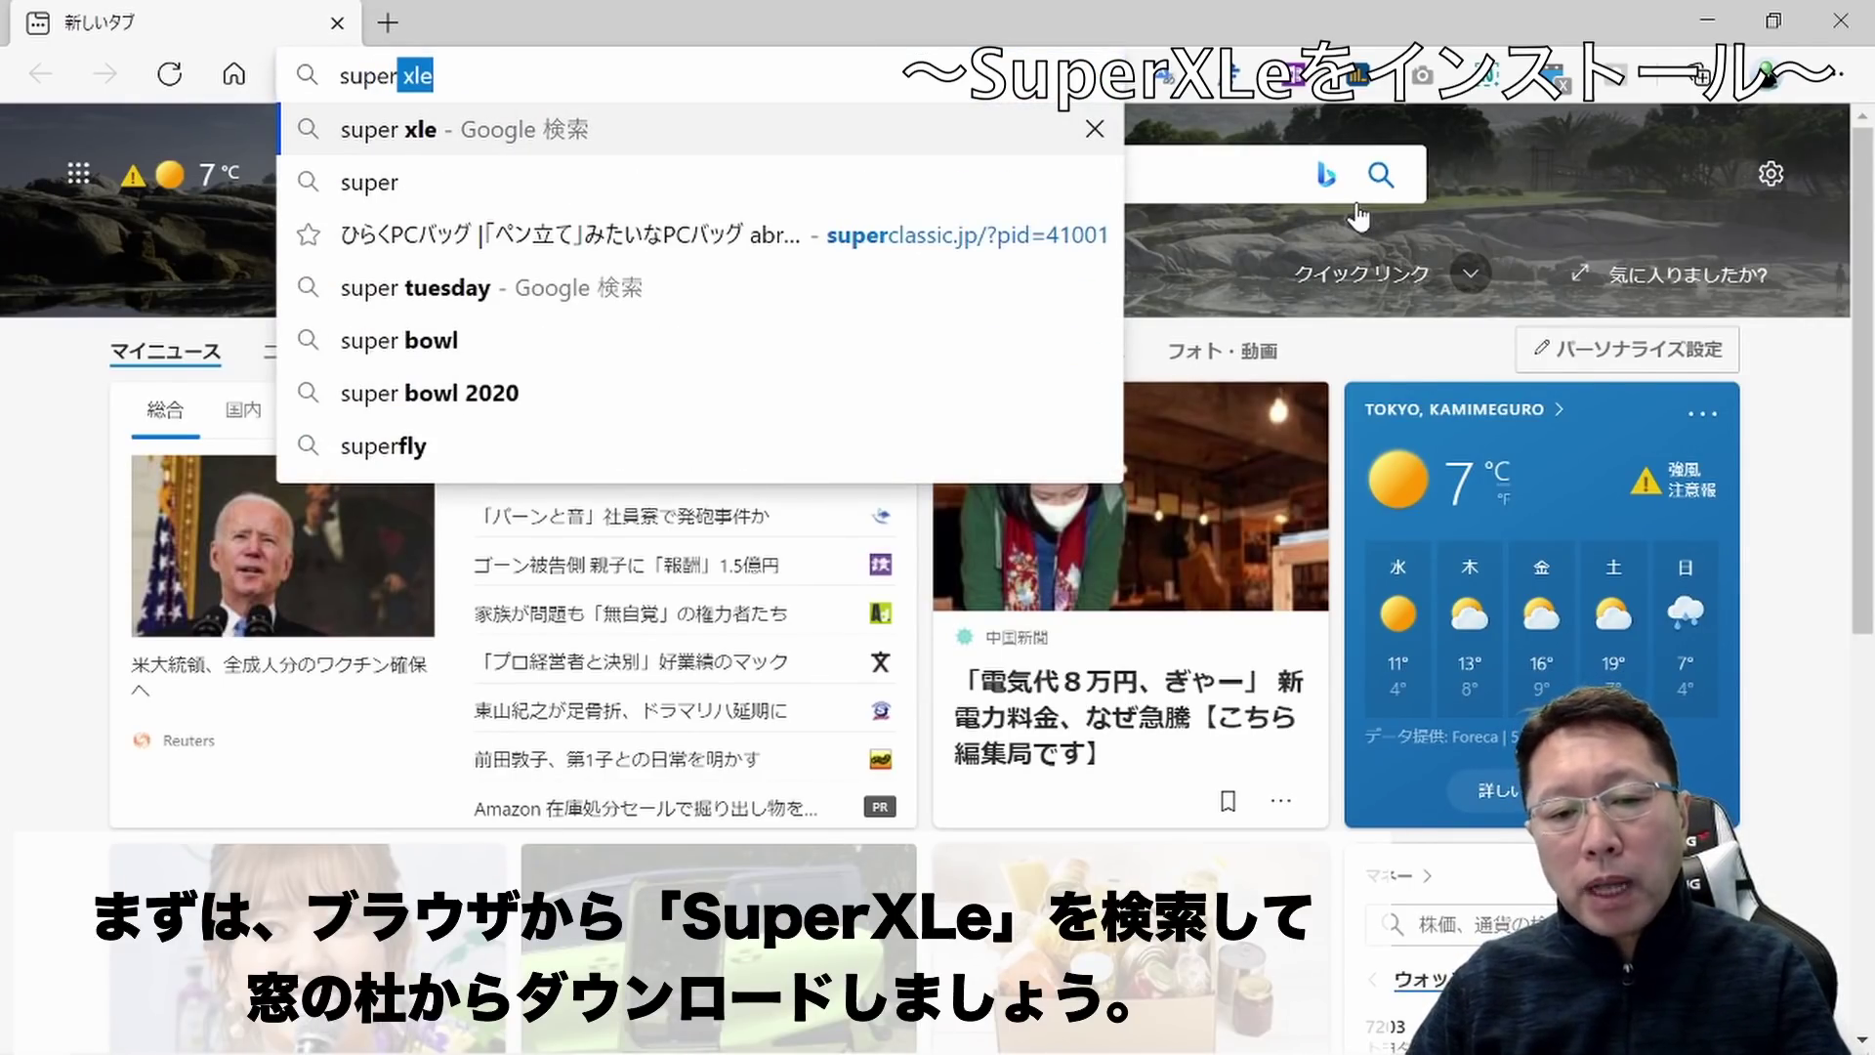
key(Return)
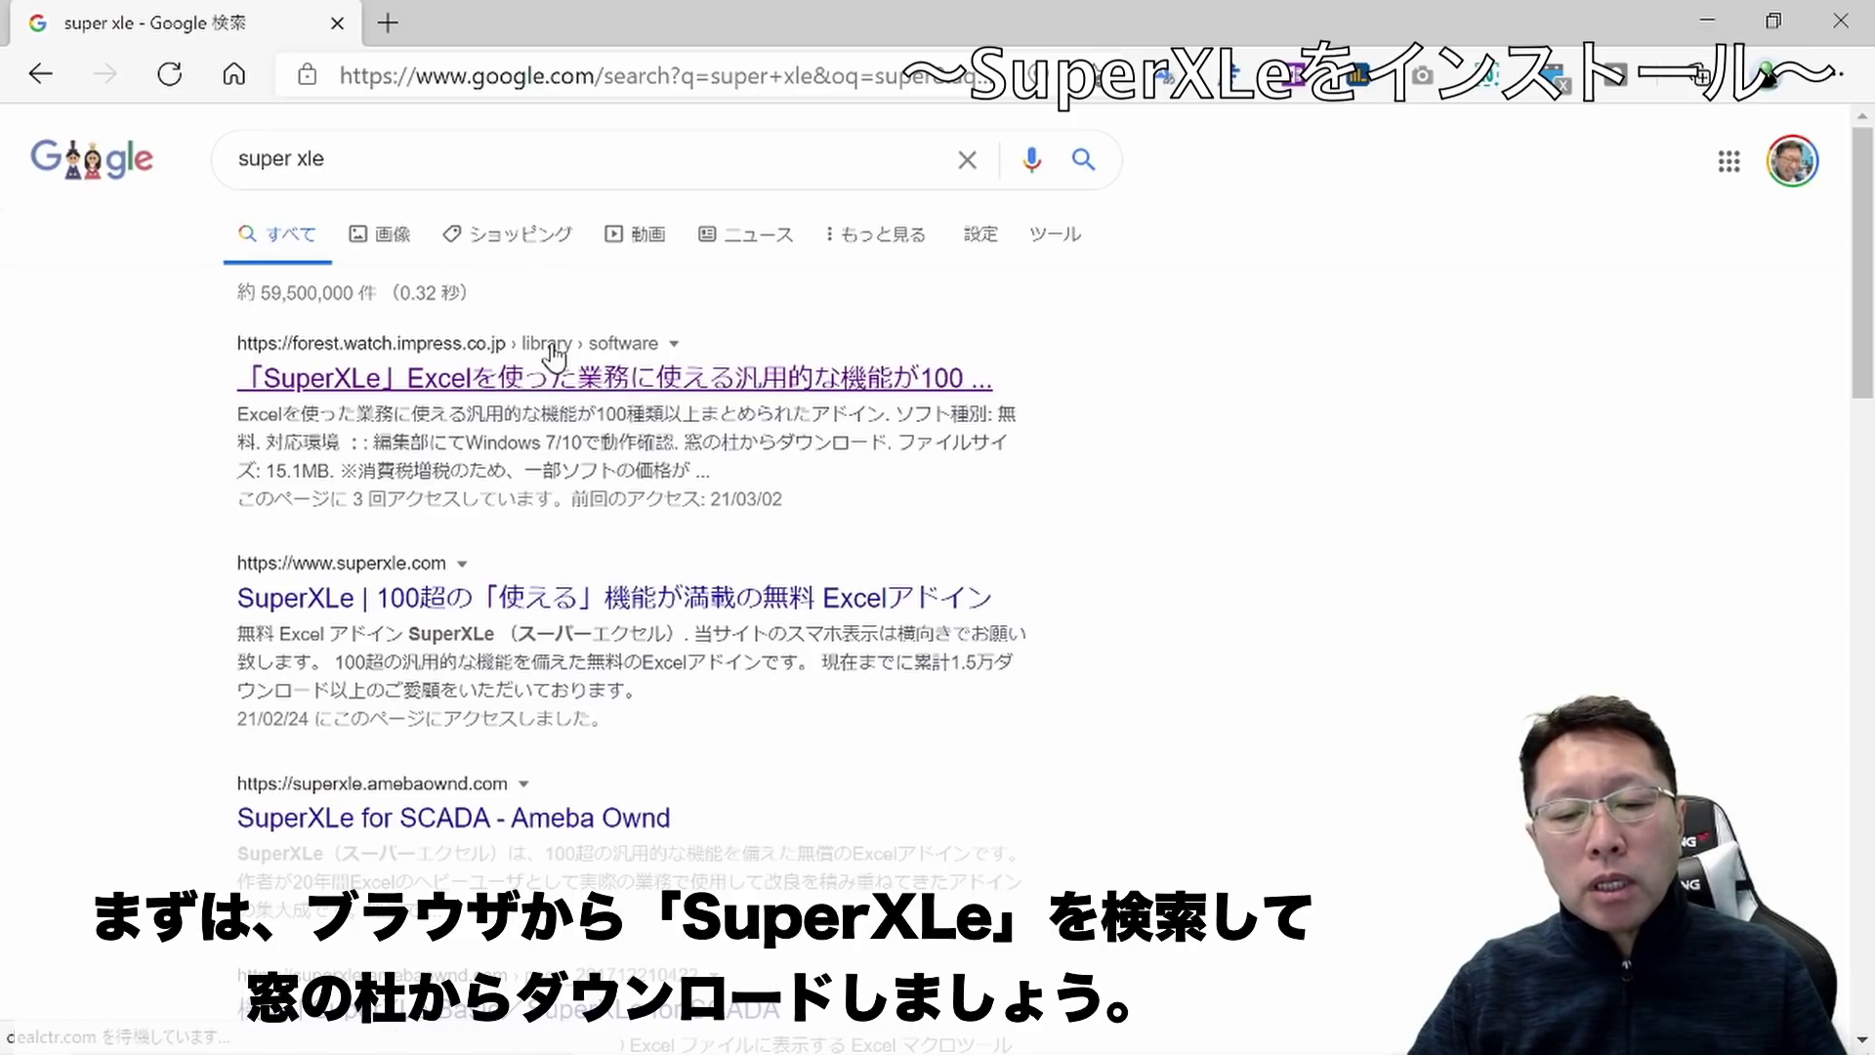
click(408, 384)
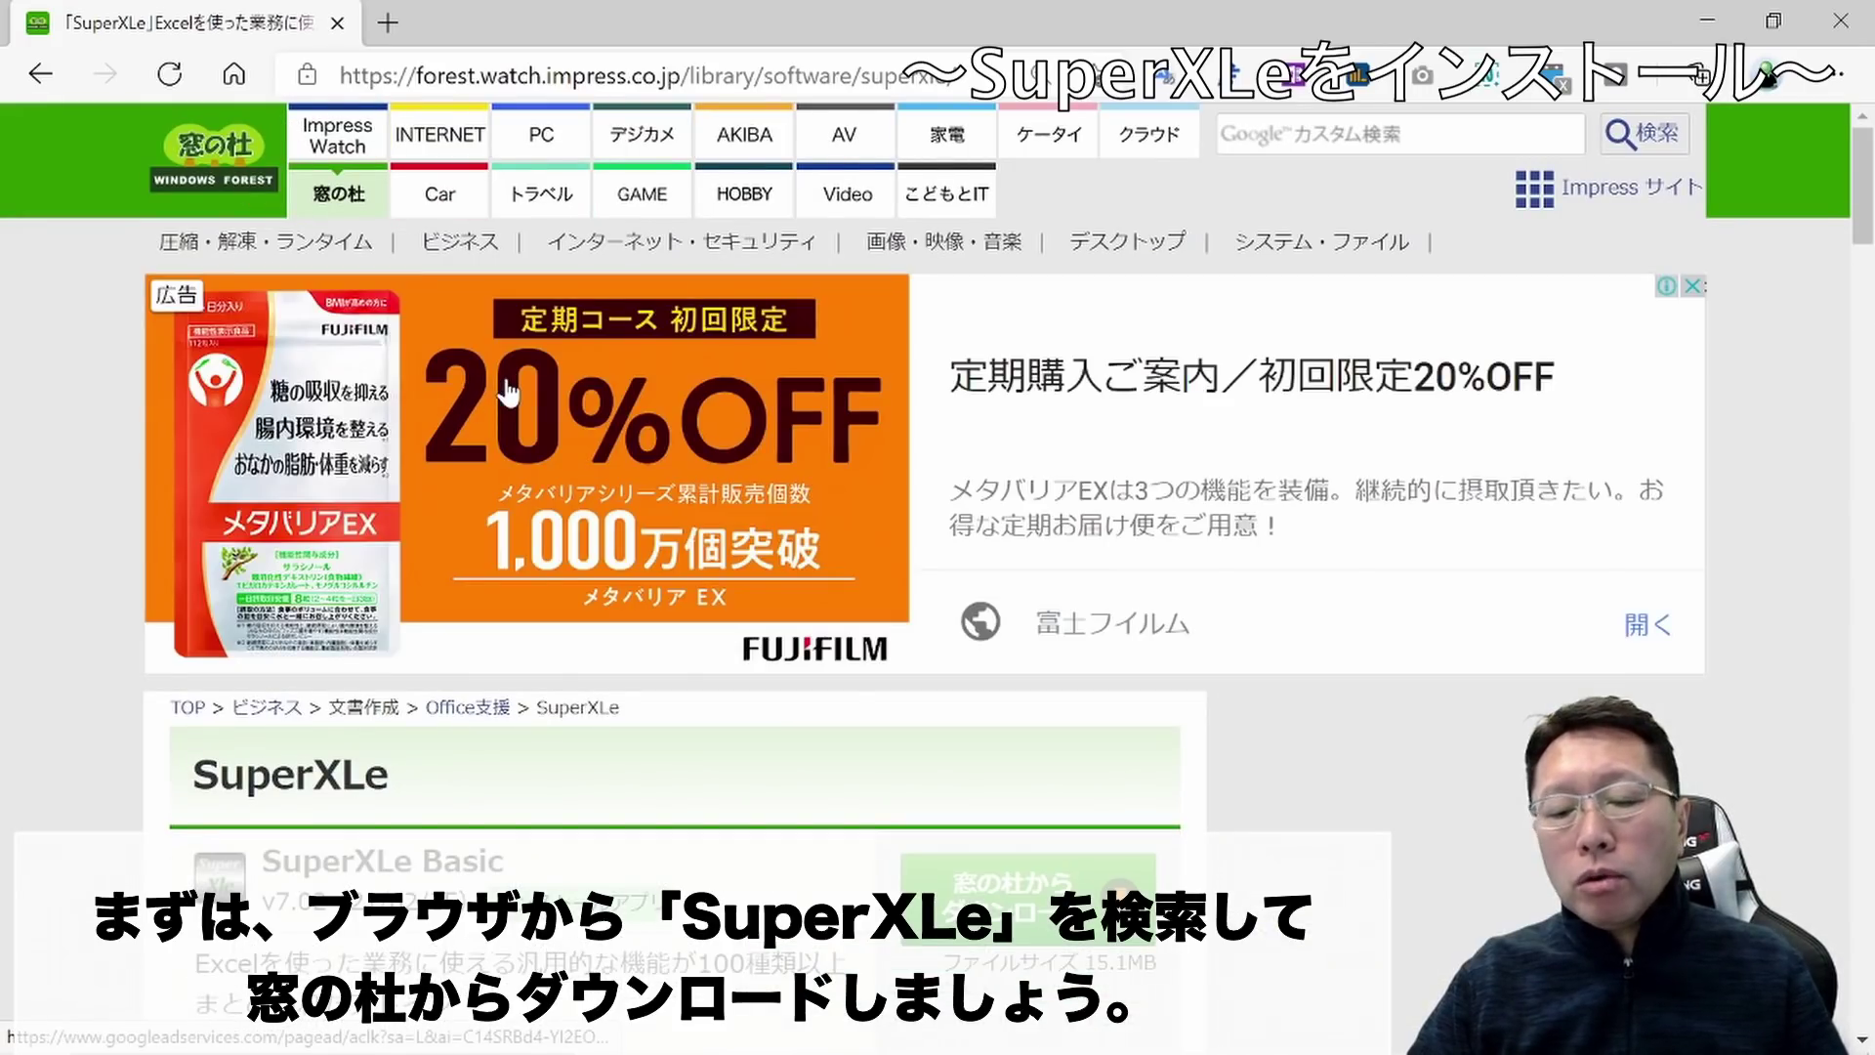
scroll(511, 391, down, 5)
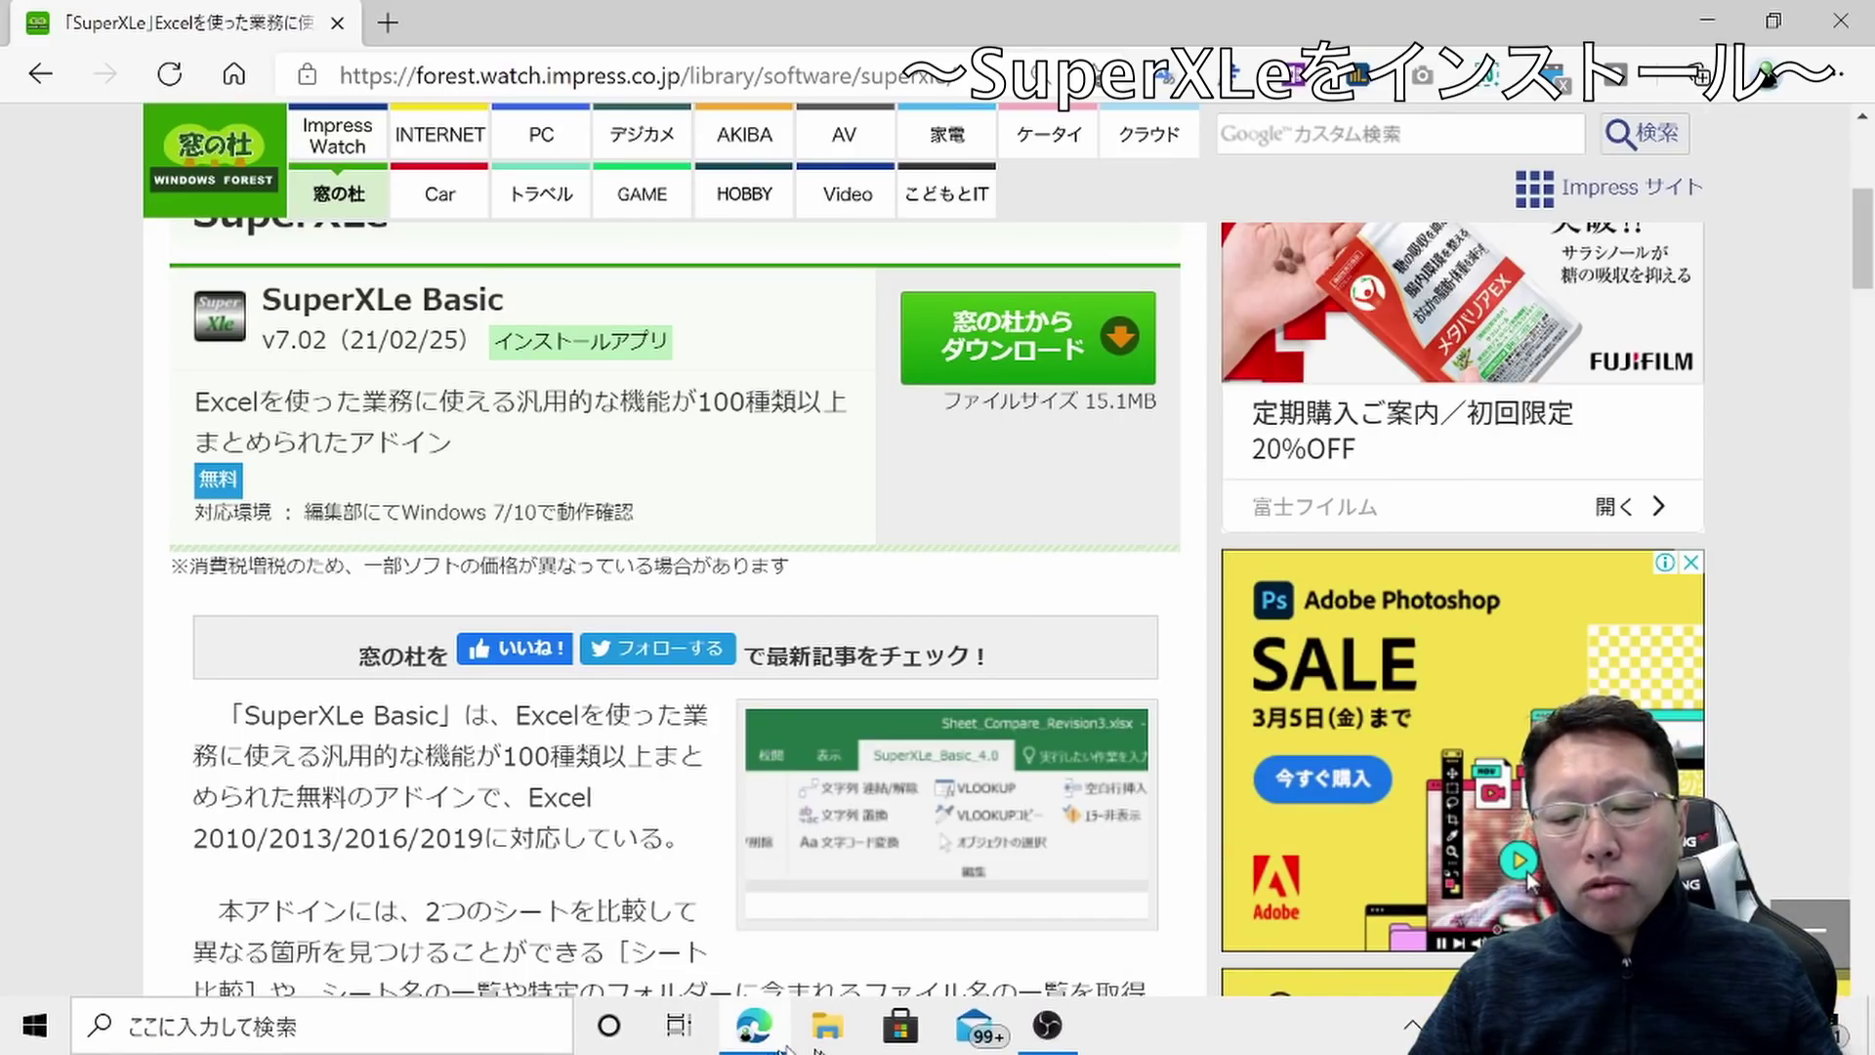
click(826, 1050)
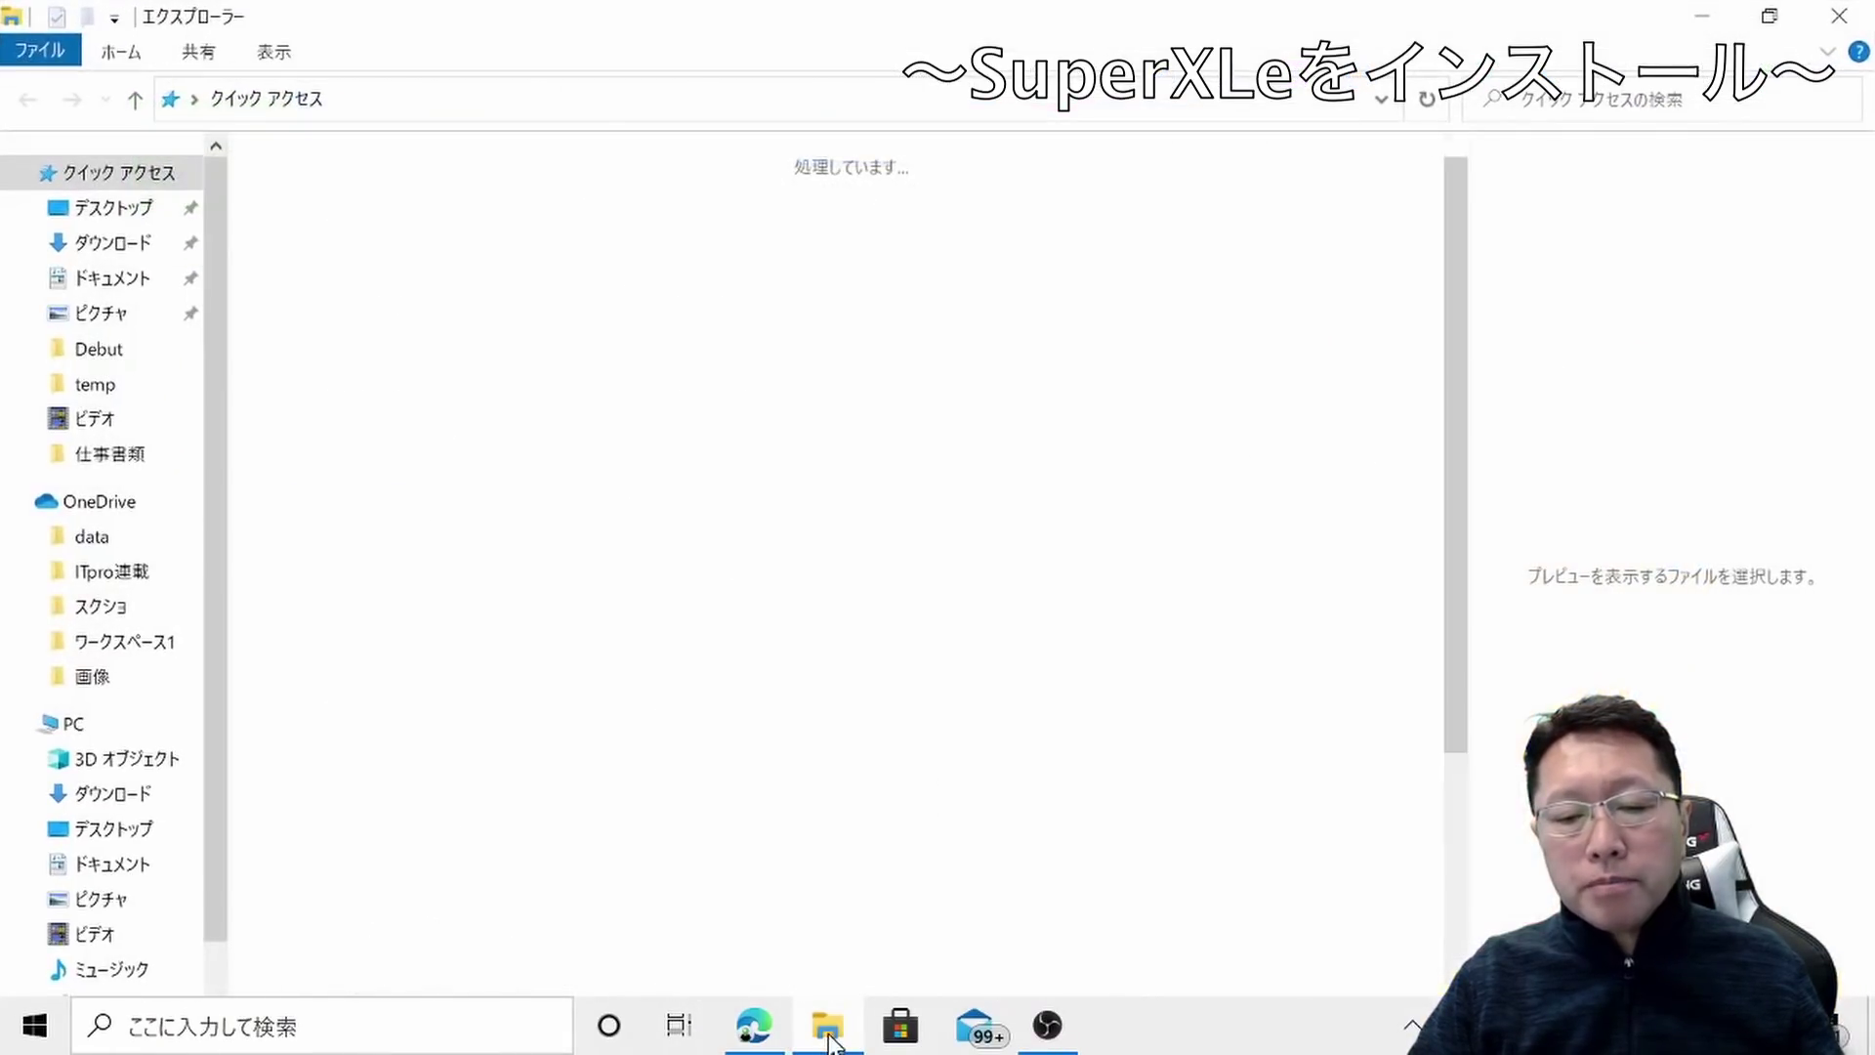
Extract SuperXLe_Basic_7.02.zip in Downloads into the default SuperXLe_Basic_7.02 folder
click(135, 244)
click(386, 249)
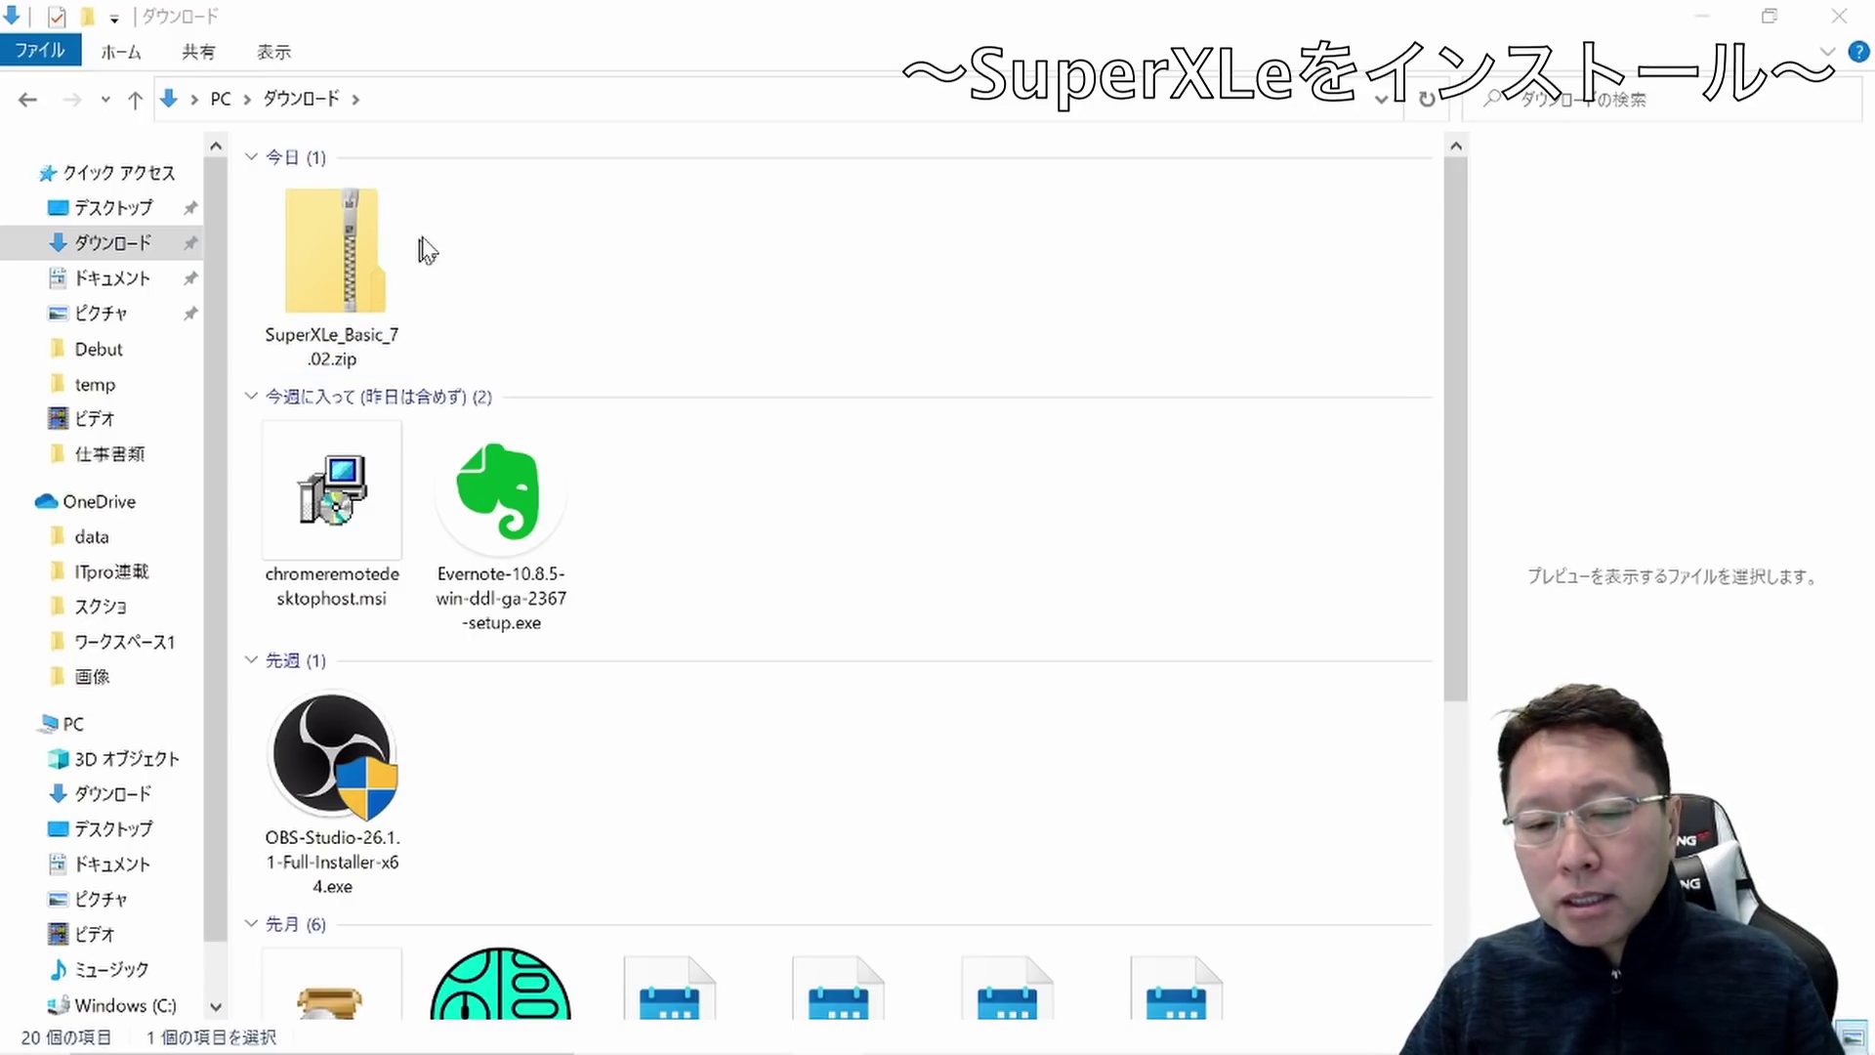
right_click(357, 247)
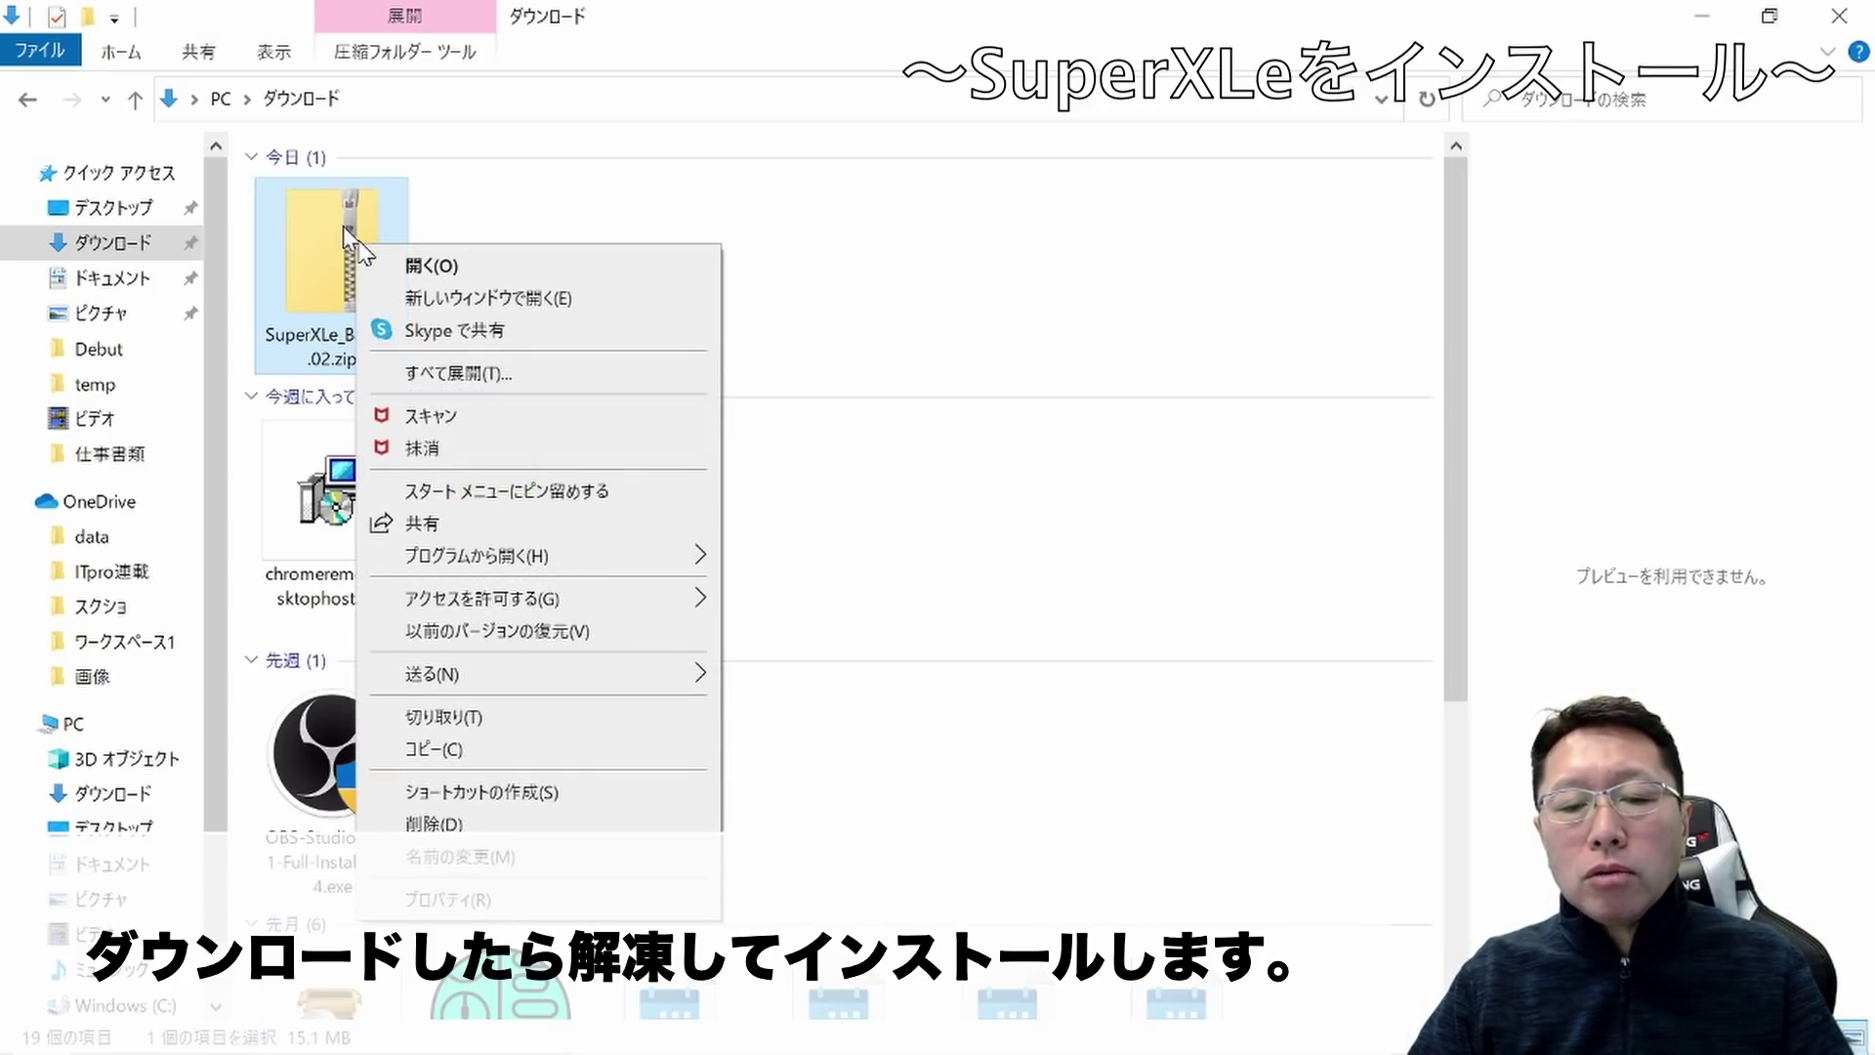
click(556, 377)
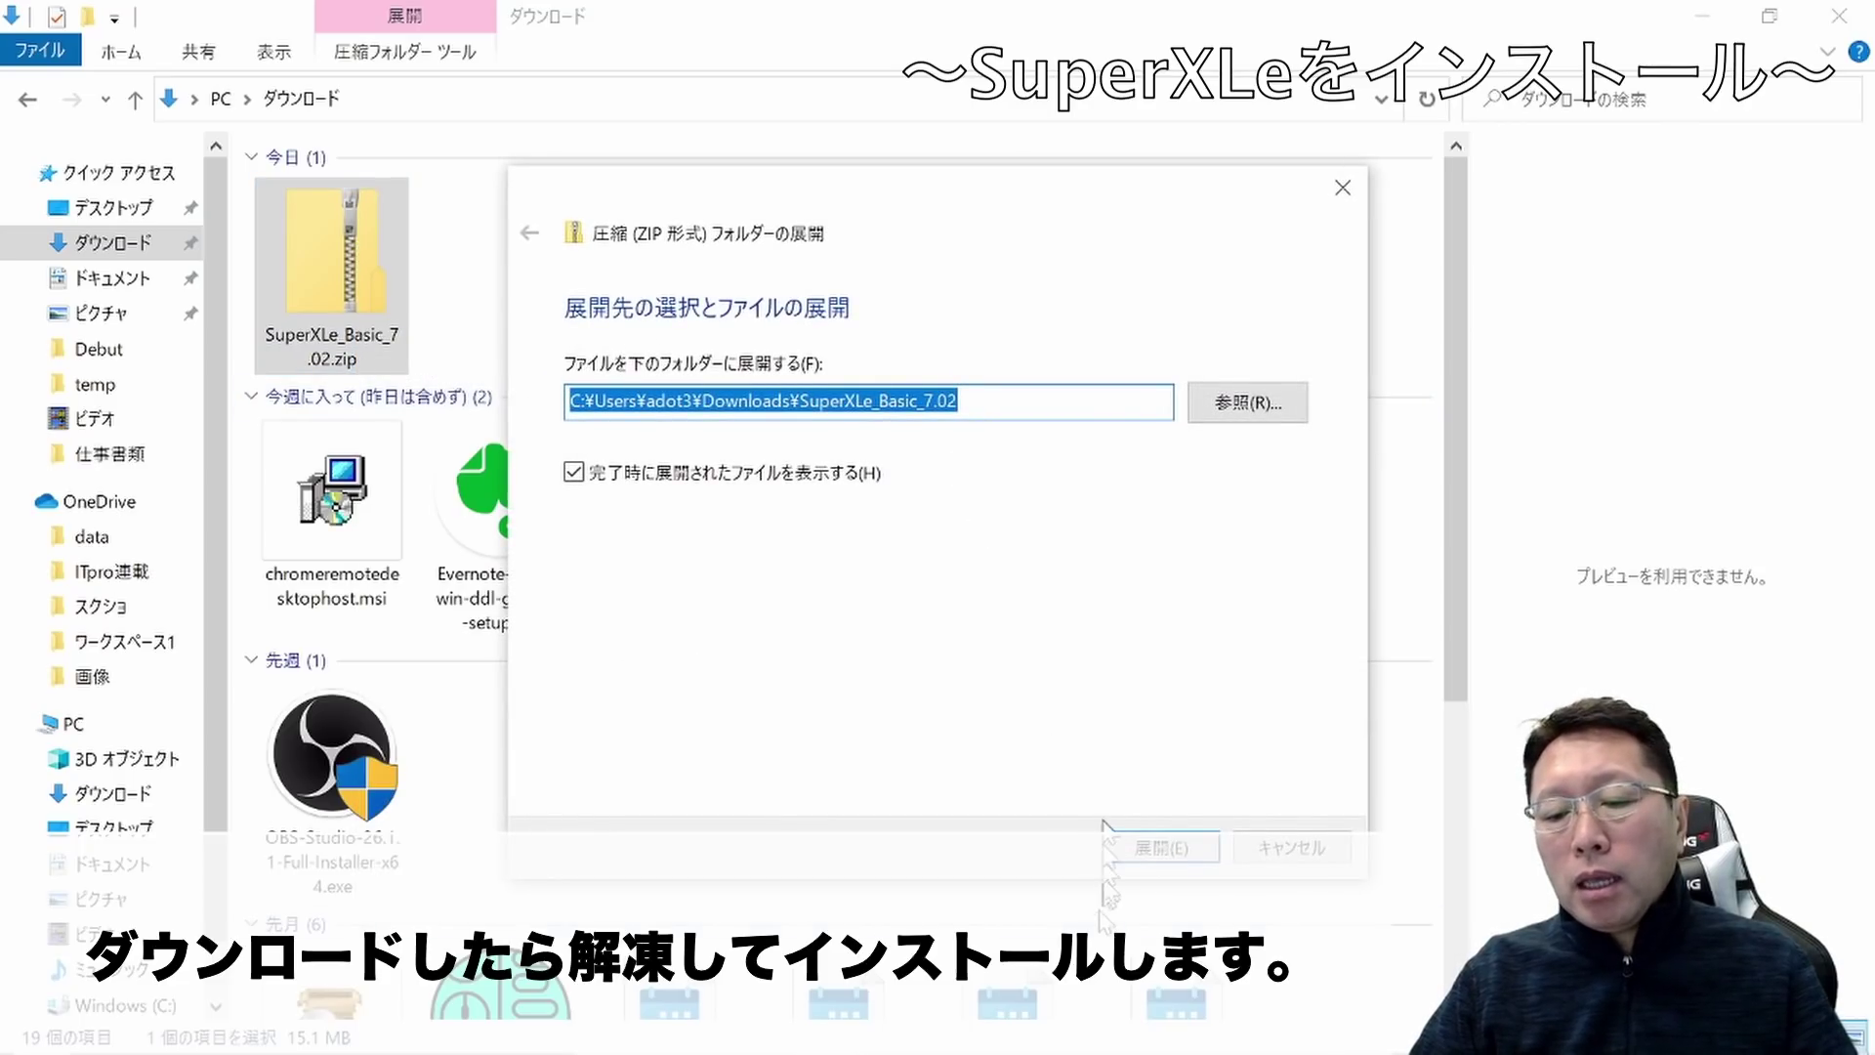
click(1129, 856)
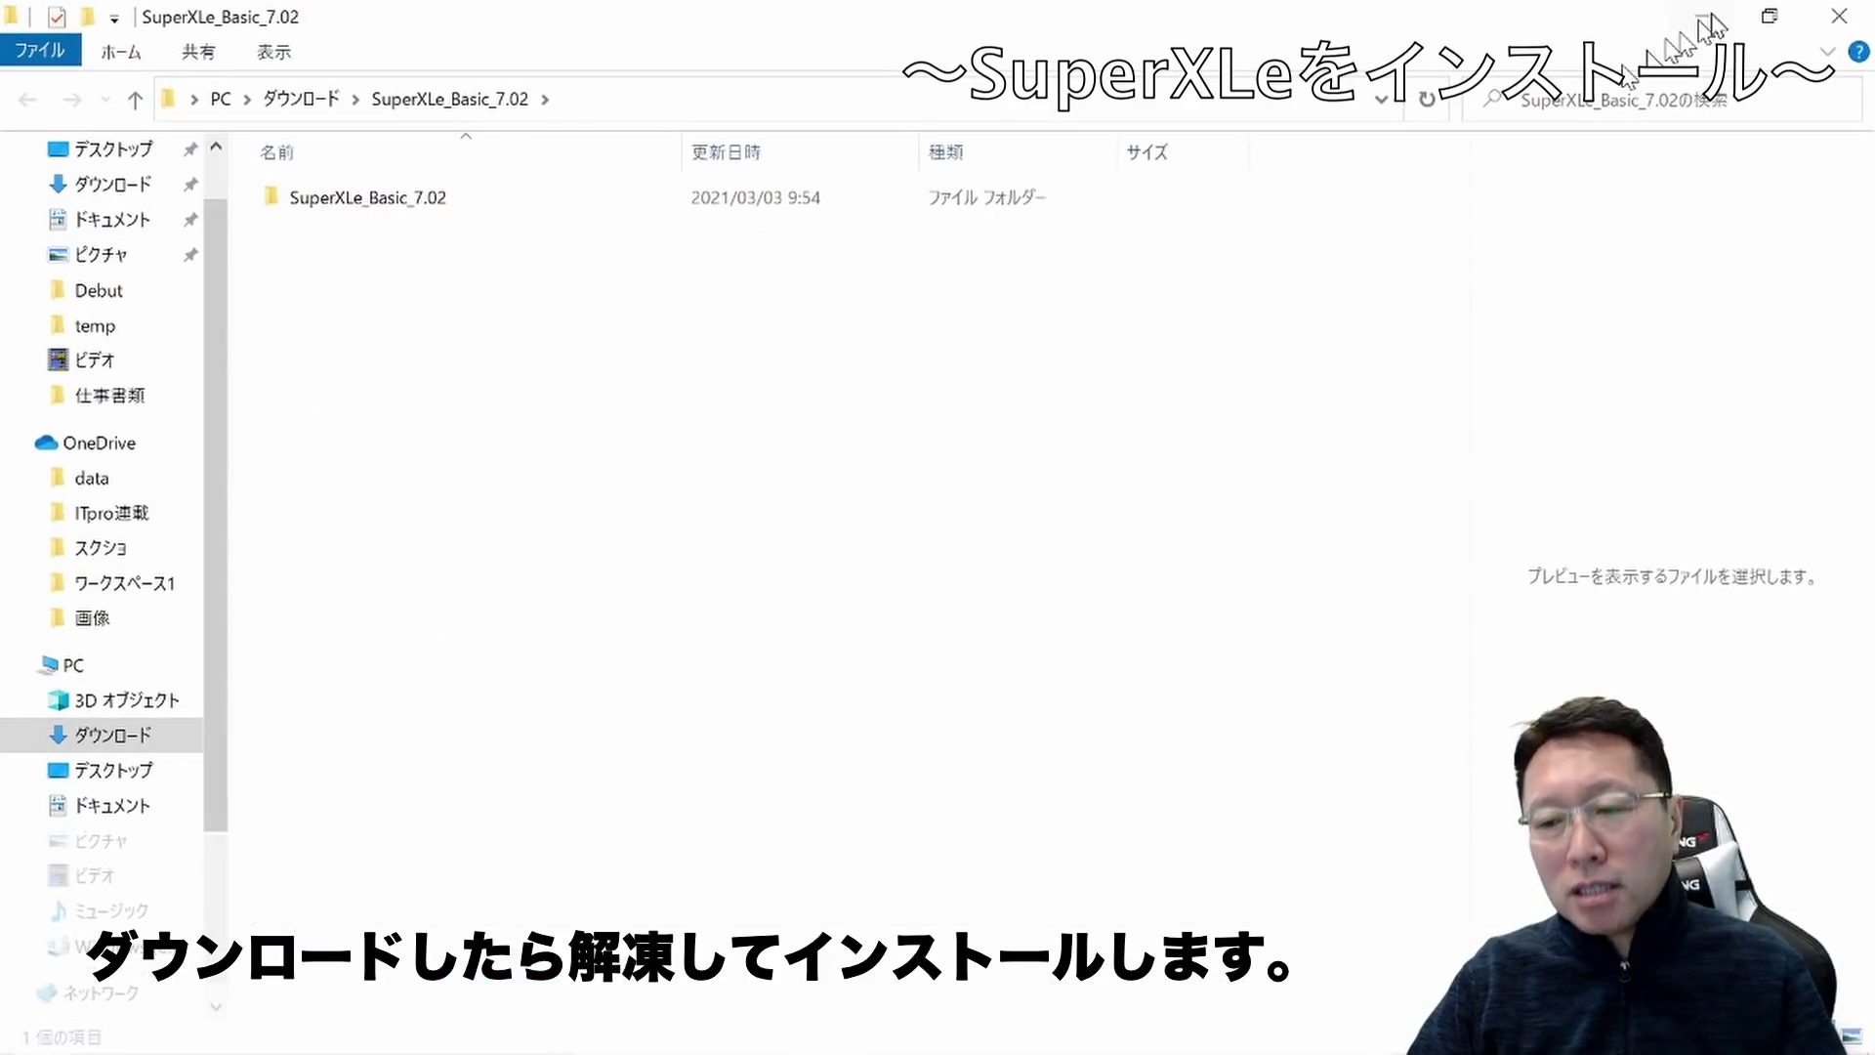
click(1839, 15)
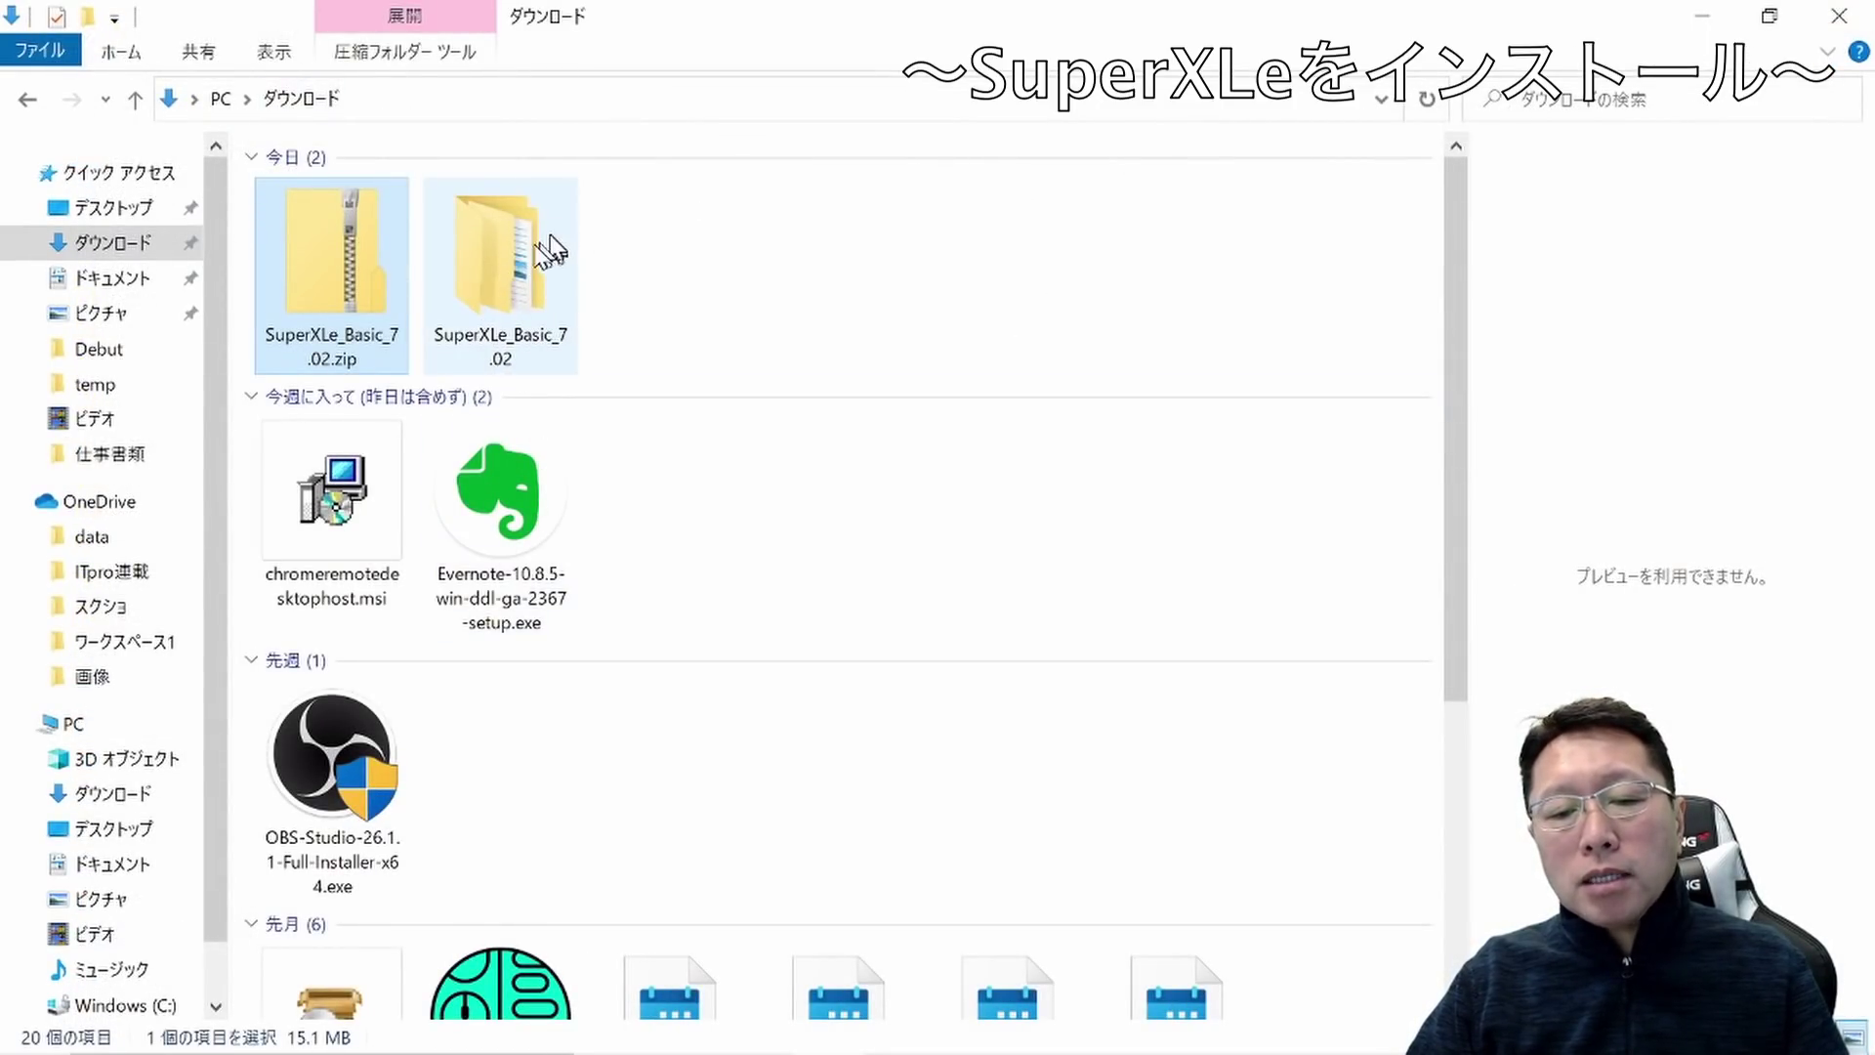
Open the nested SuperXLe_Basic_7.02 folders and launch SuperXLe_Basic_Install_VersionUp.vbs
double_click(518, 248)
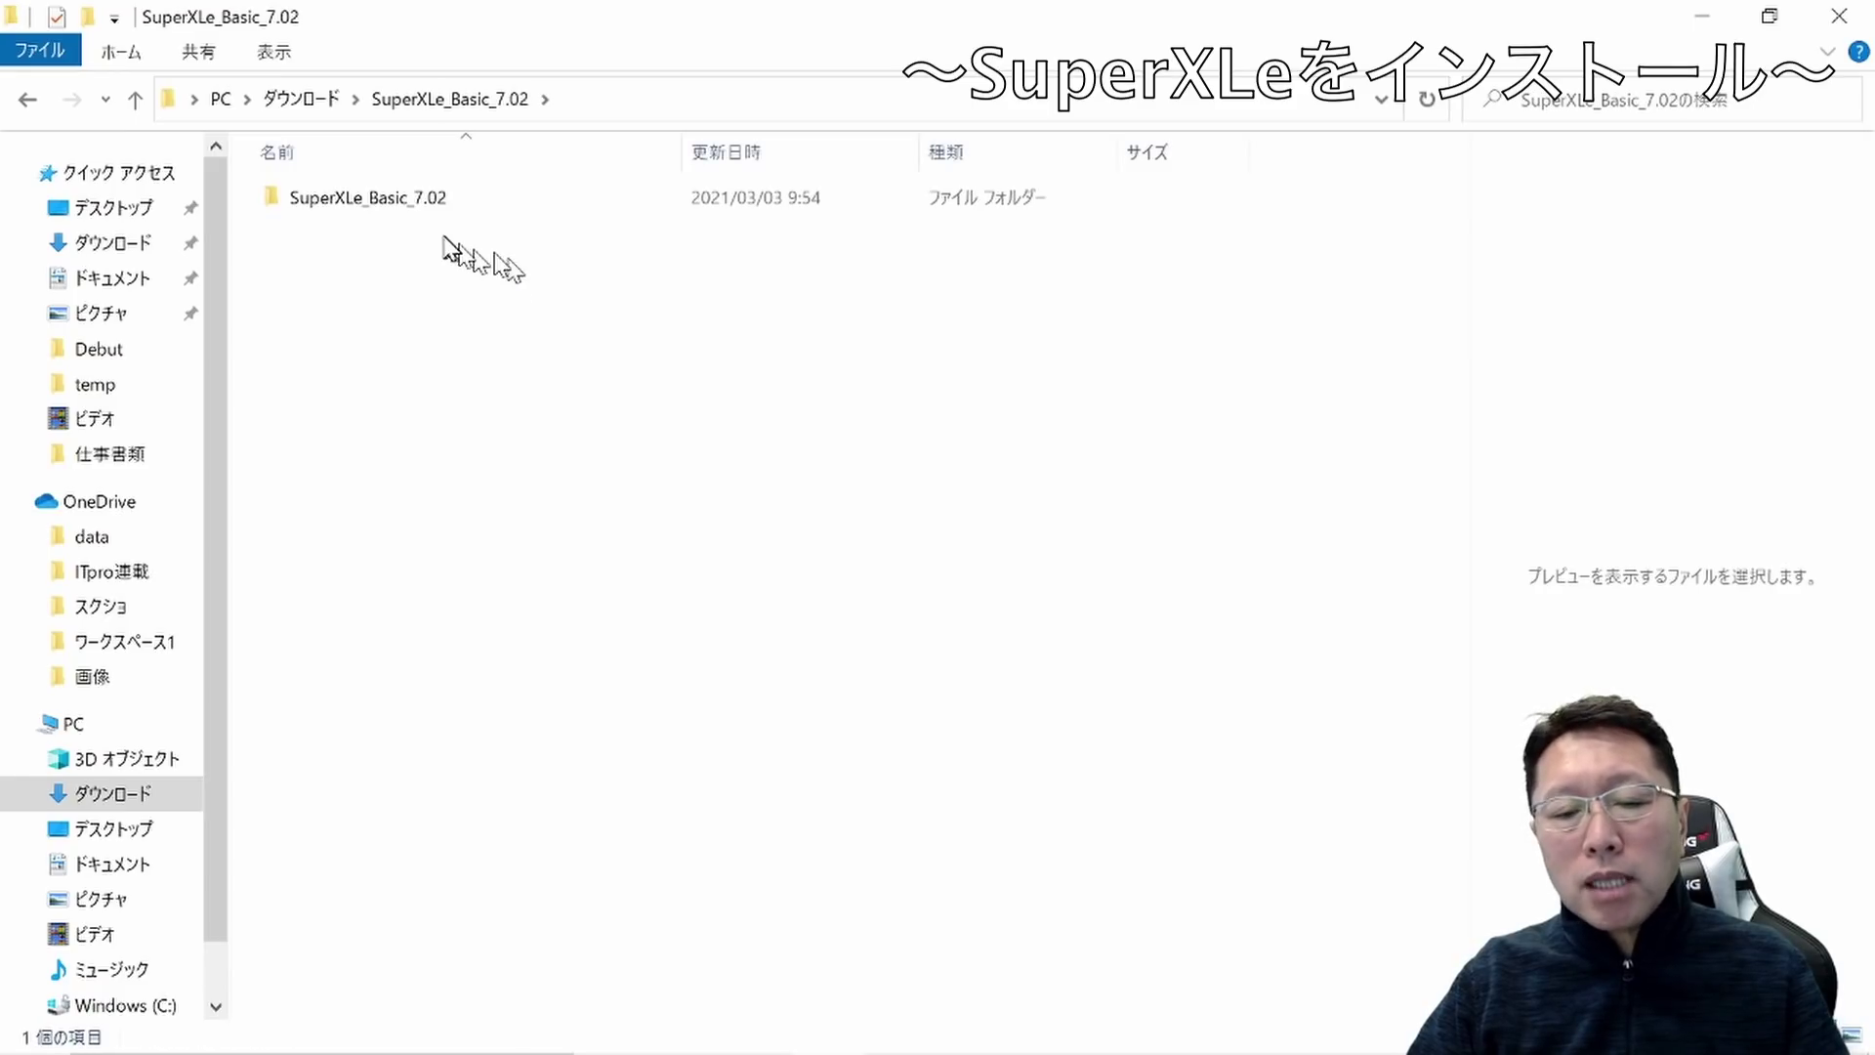
double_click(444, 201)
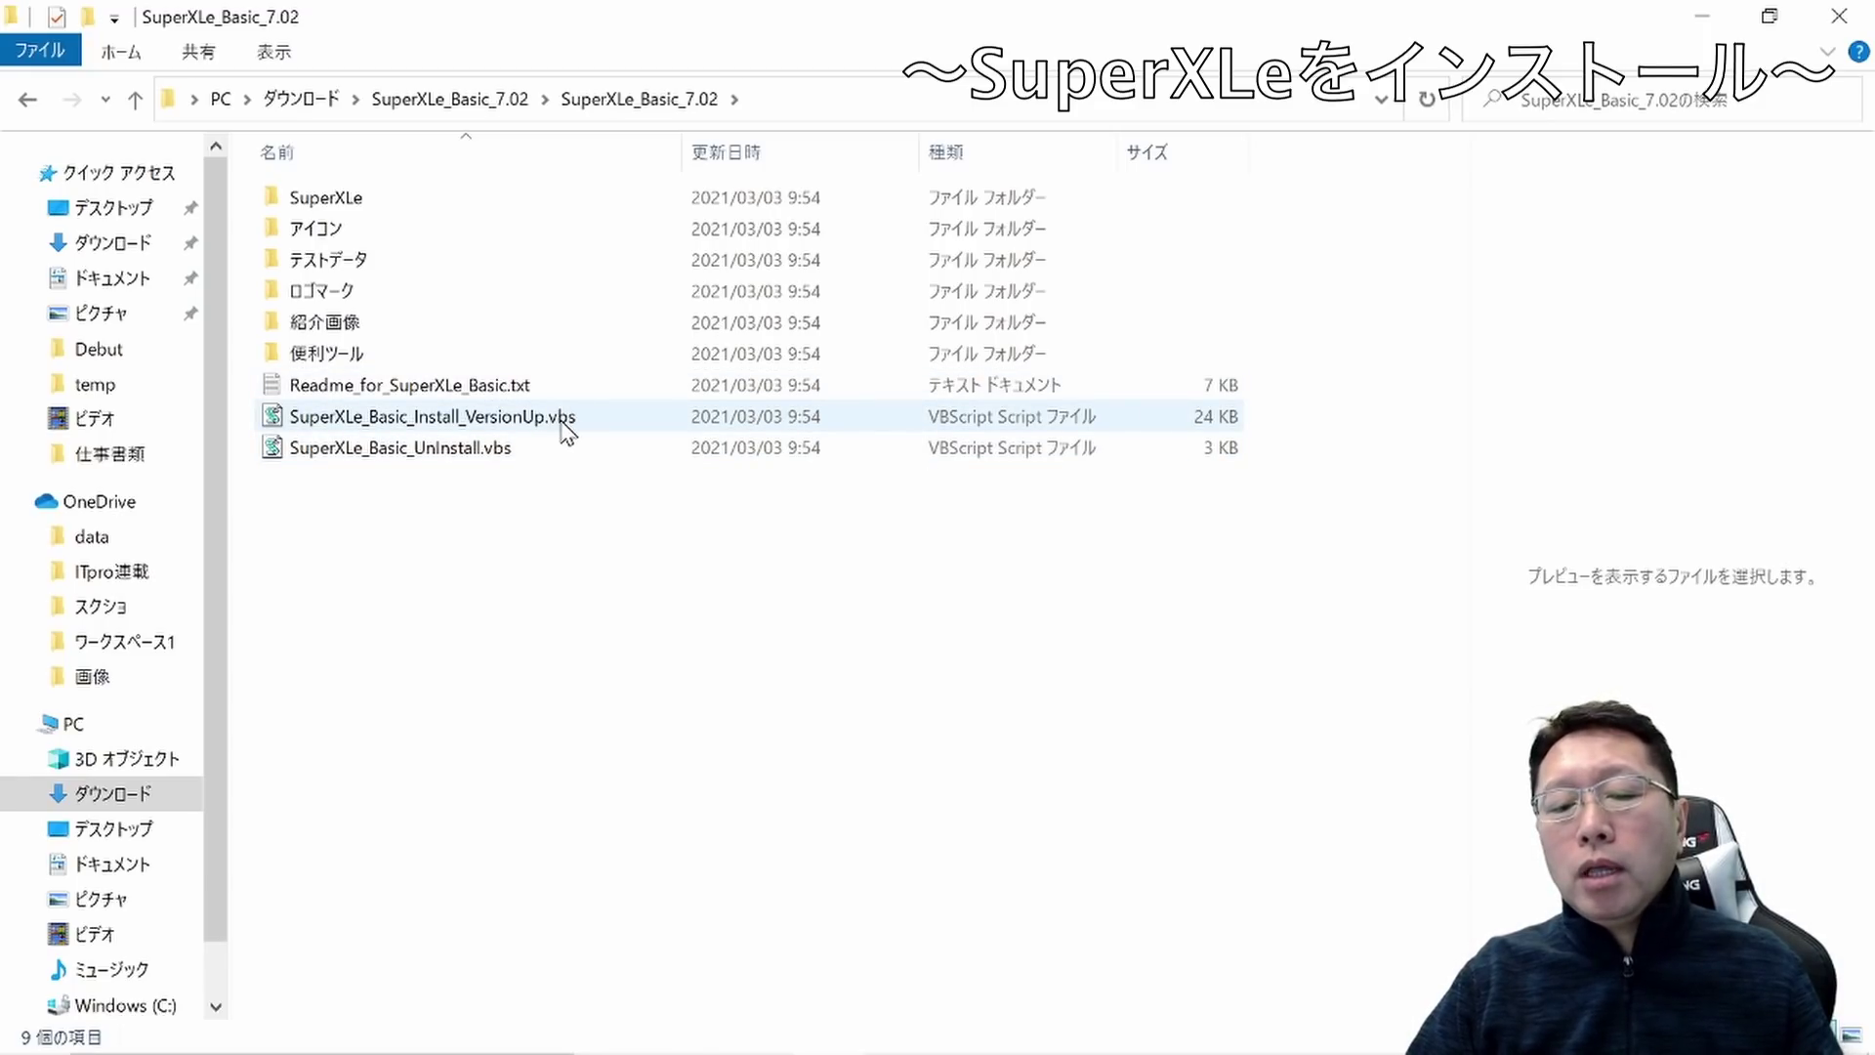
click(570, 422)
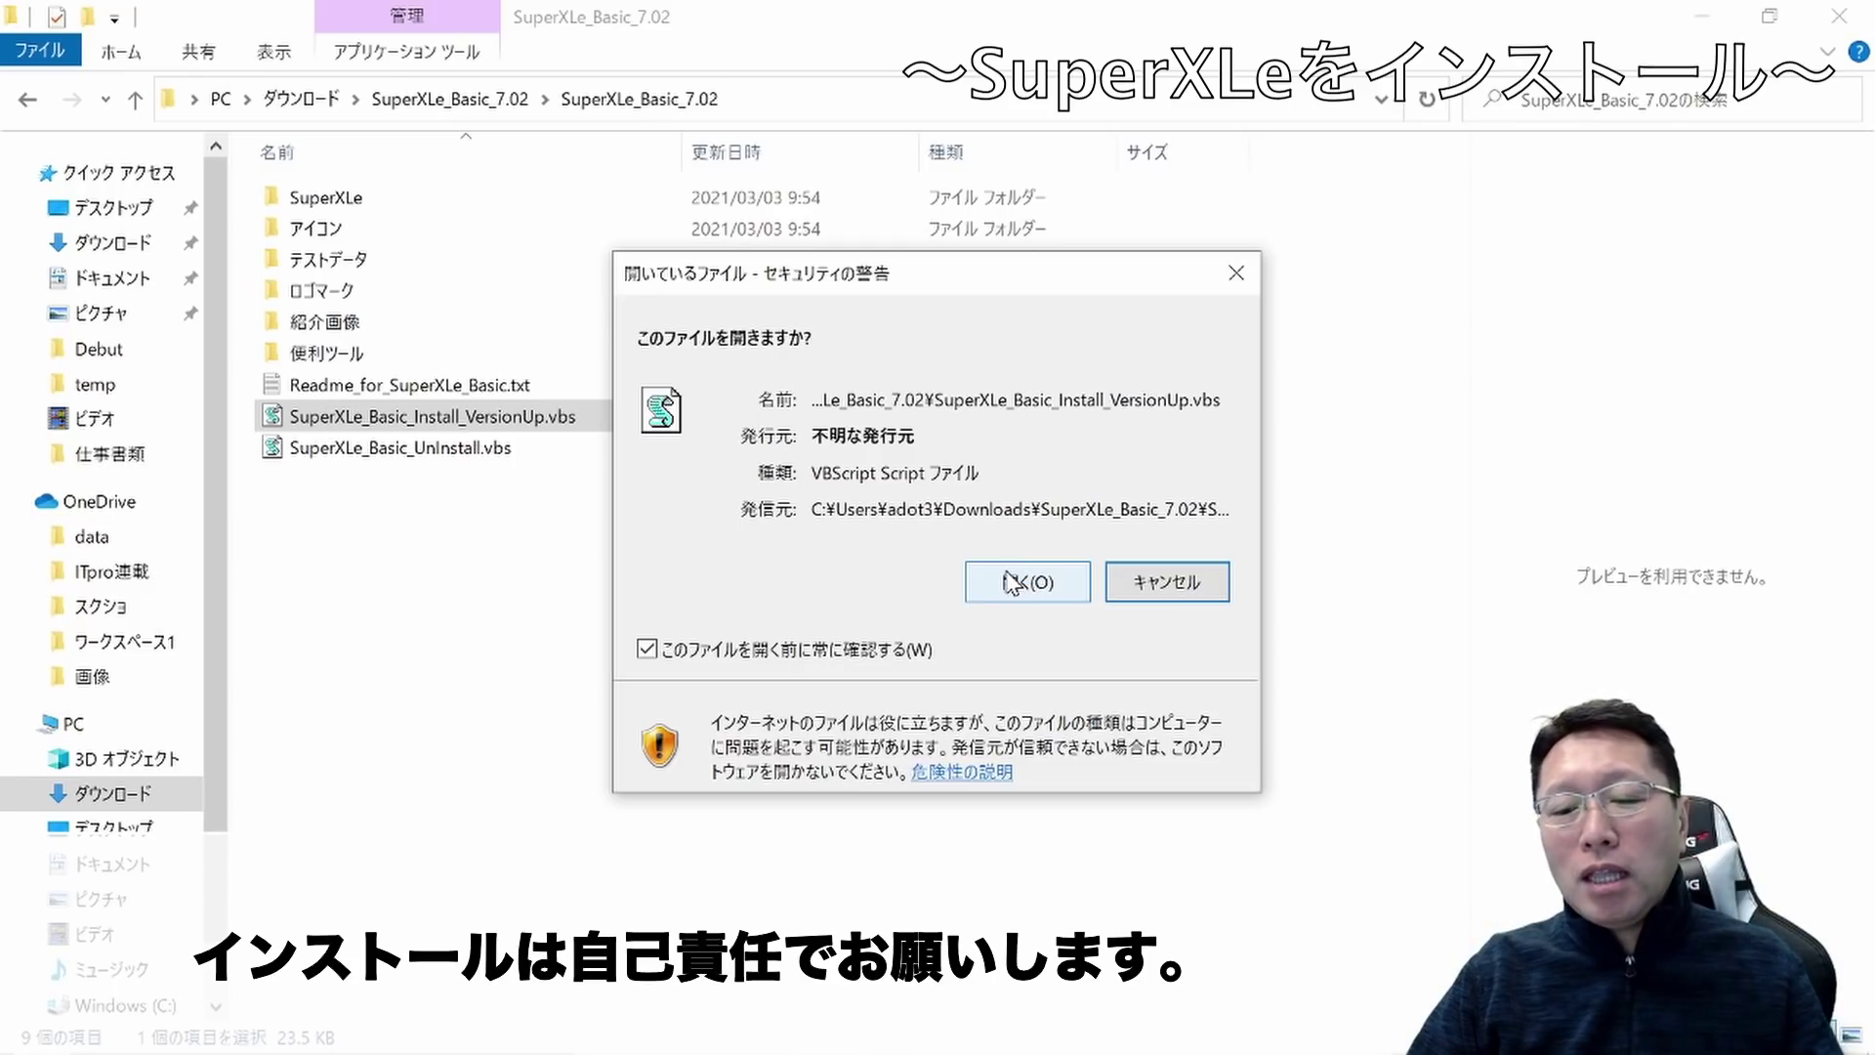
Allow the install script, confirm installation, agree to reset personal settings, and decline the video
click(1012, 578)
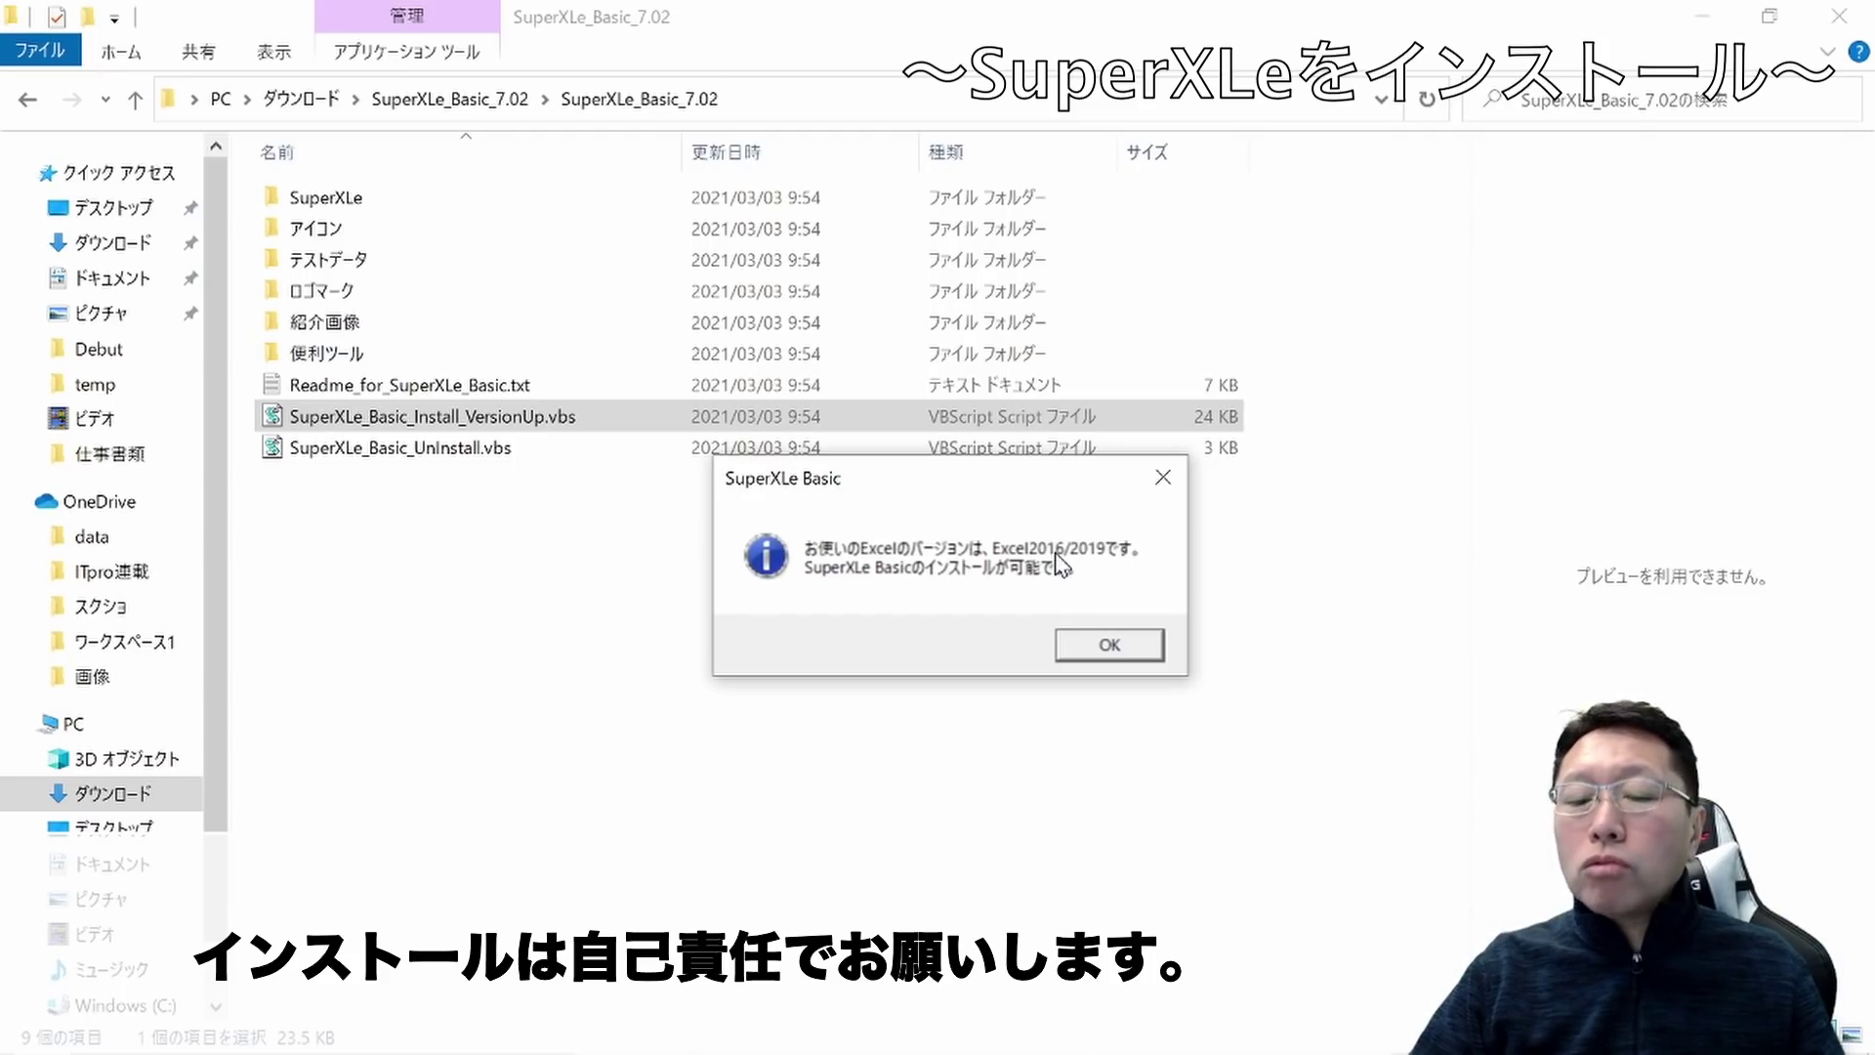
click(1094, 646)
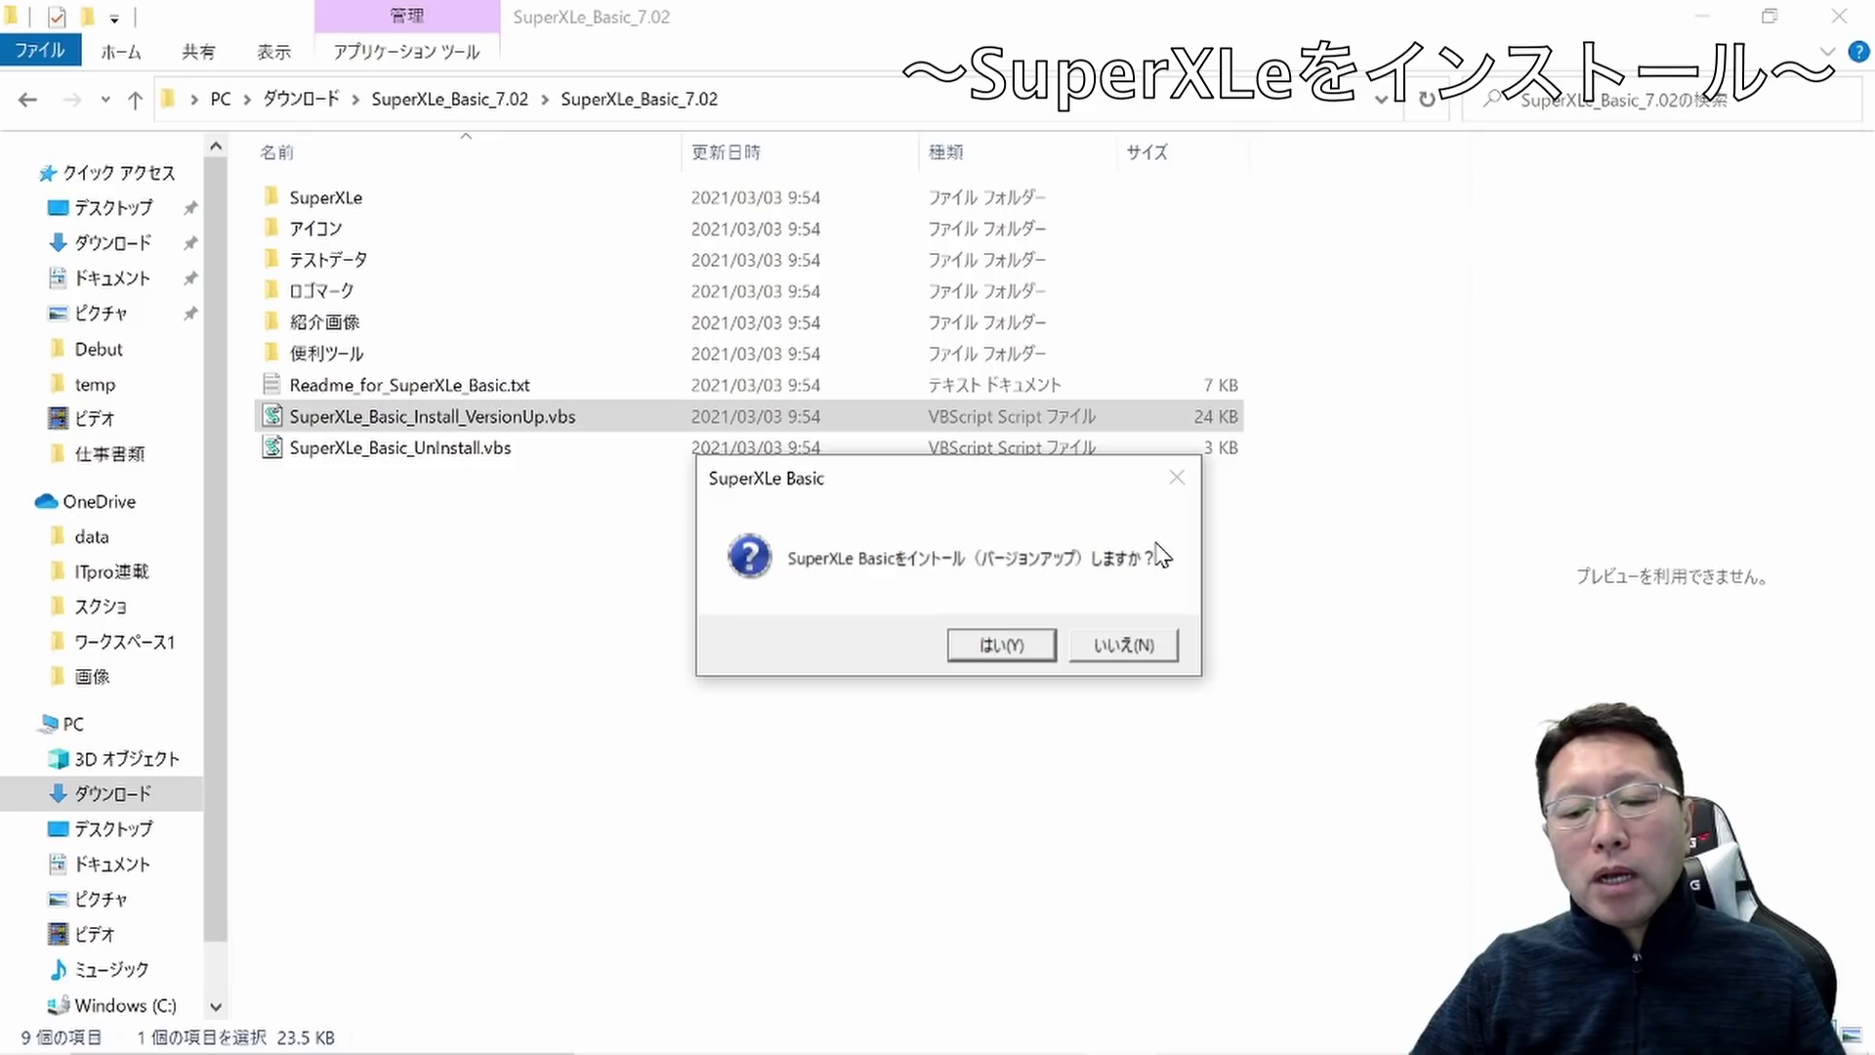
click(1033, 648)
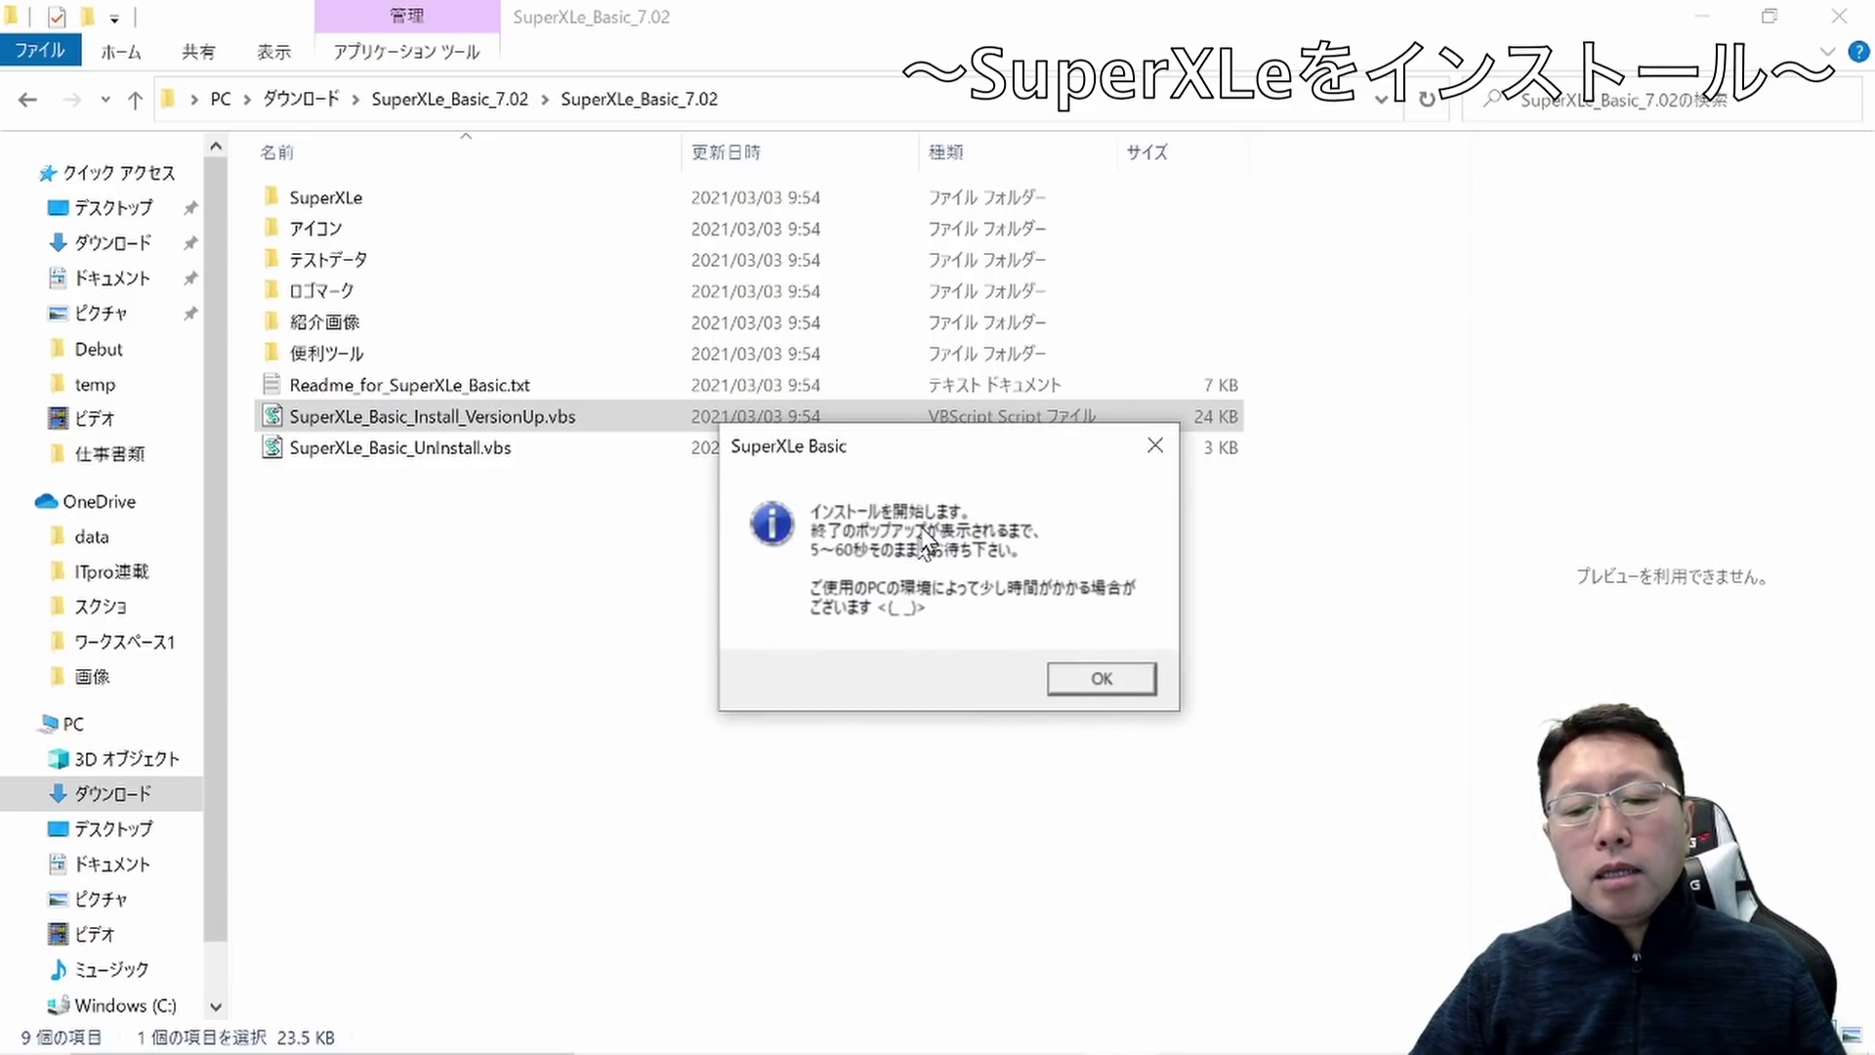
click(1075, 676)
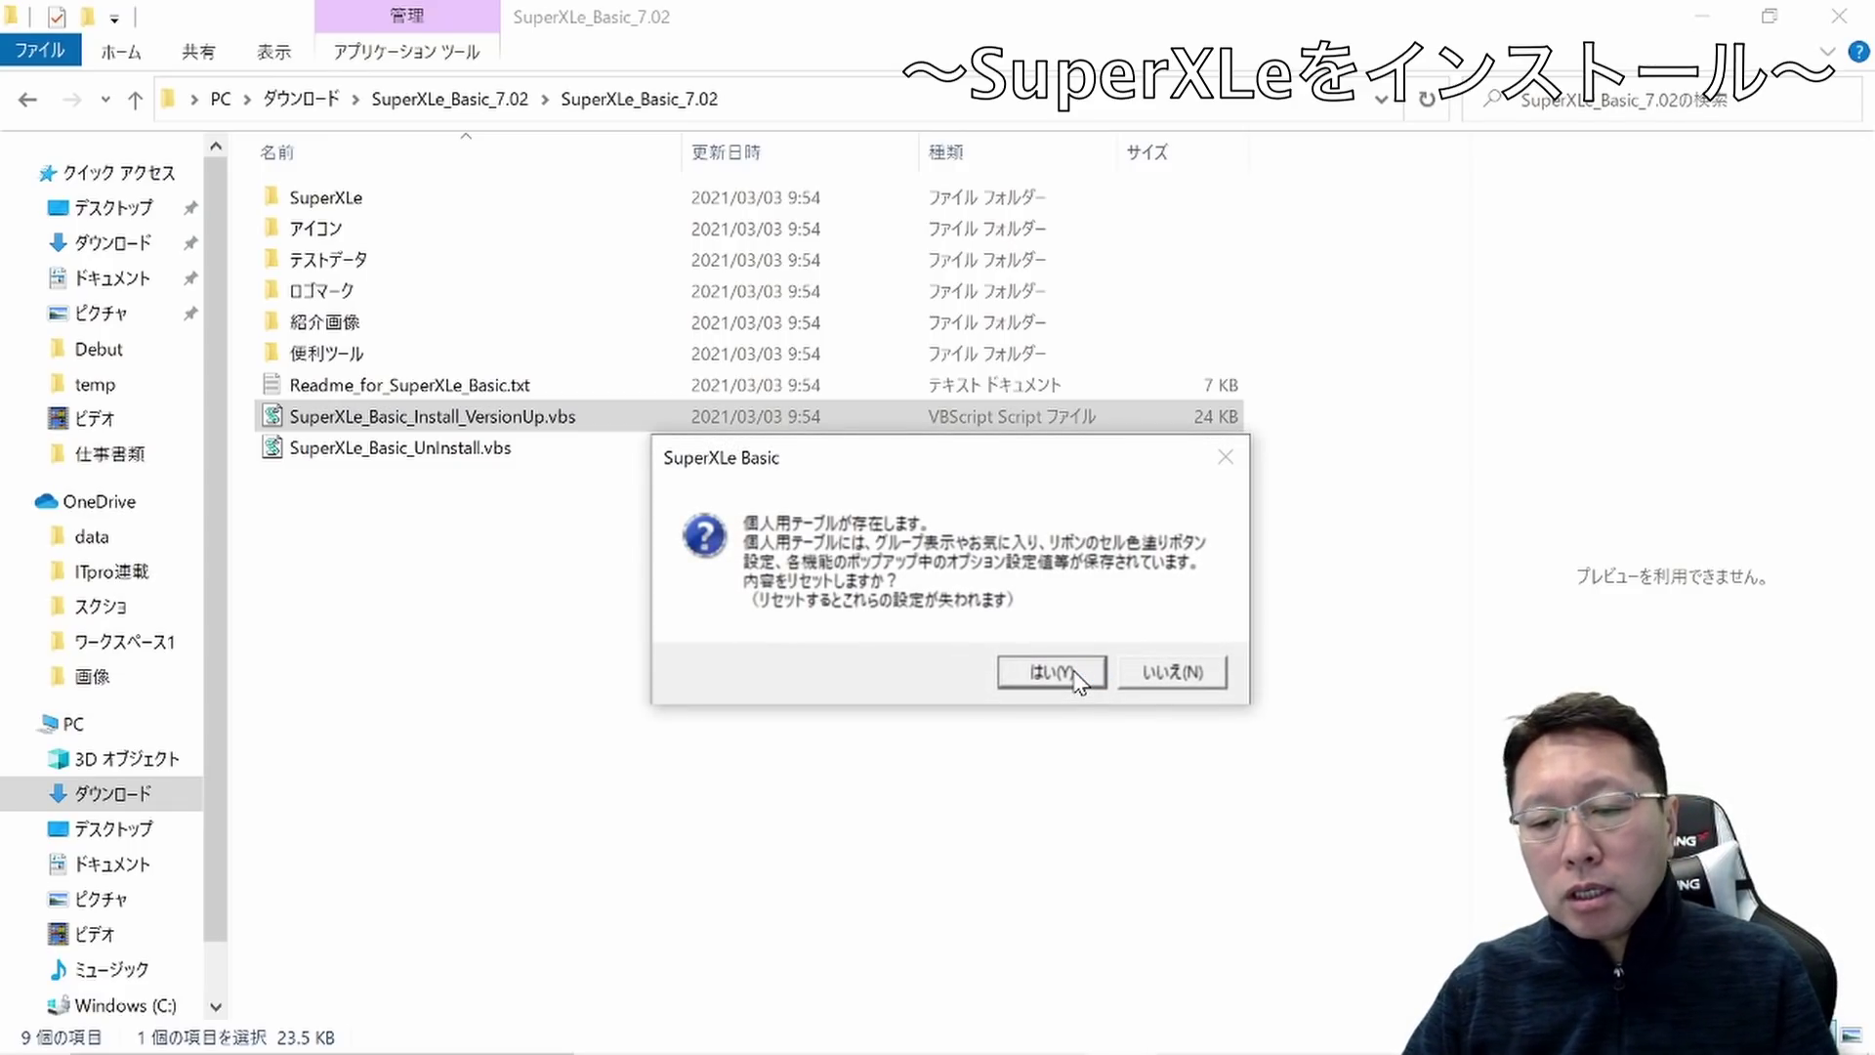
click(1077, 679)
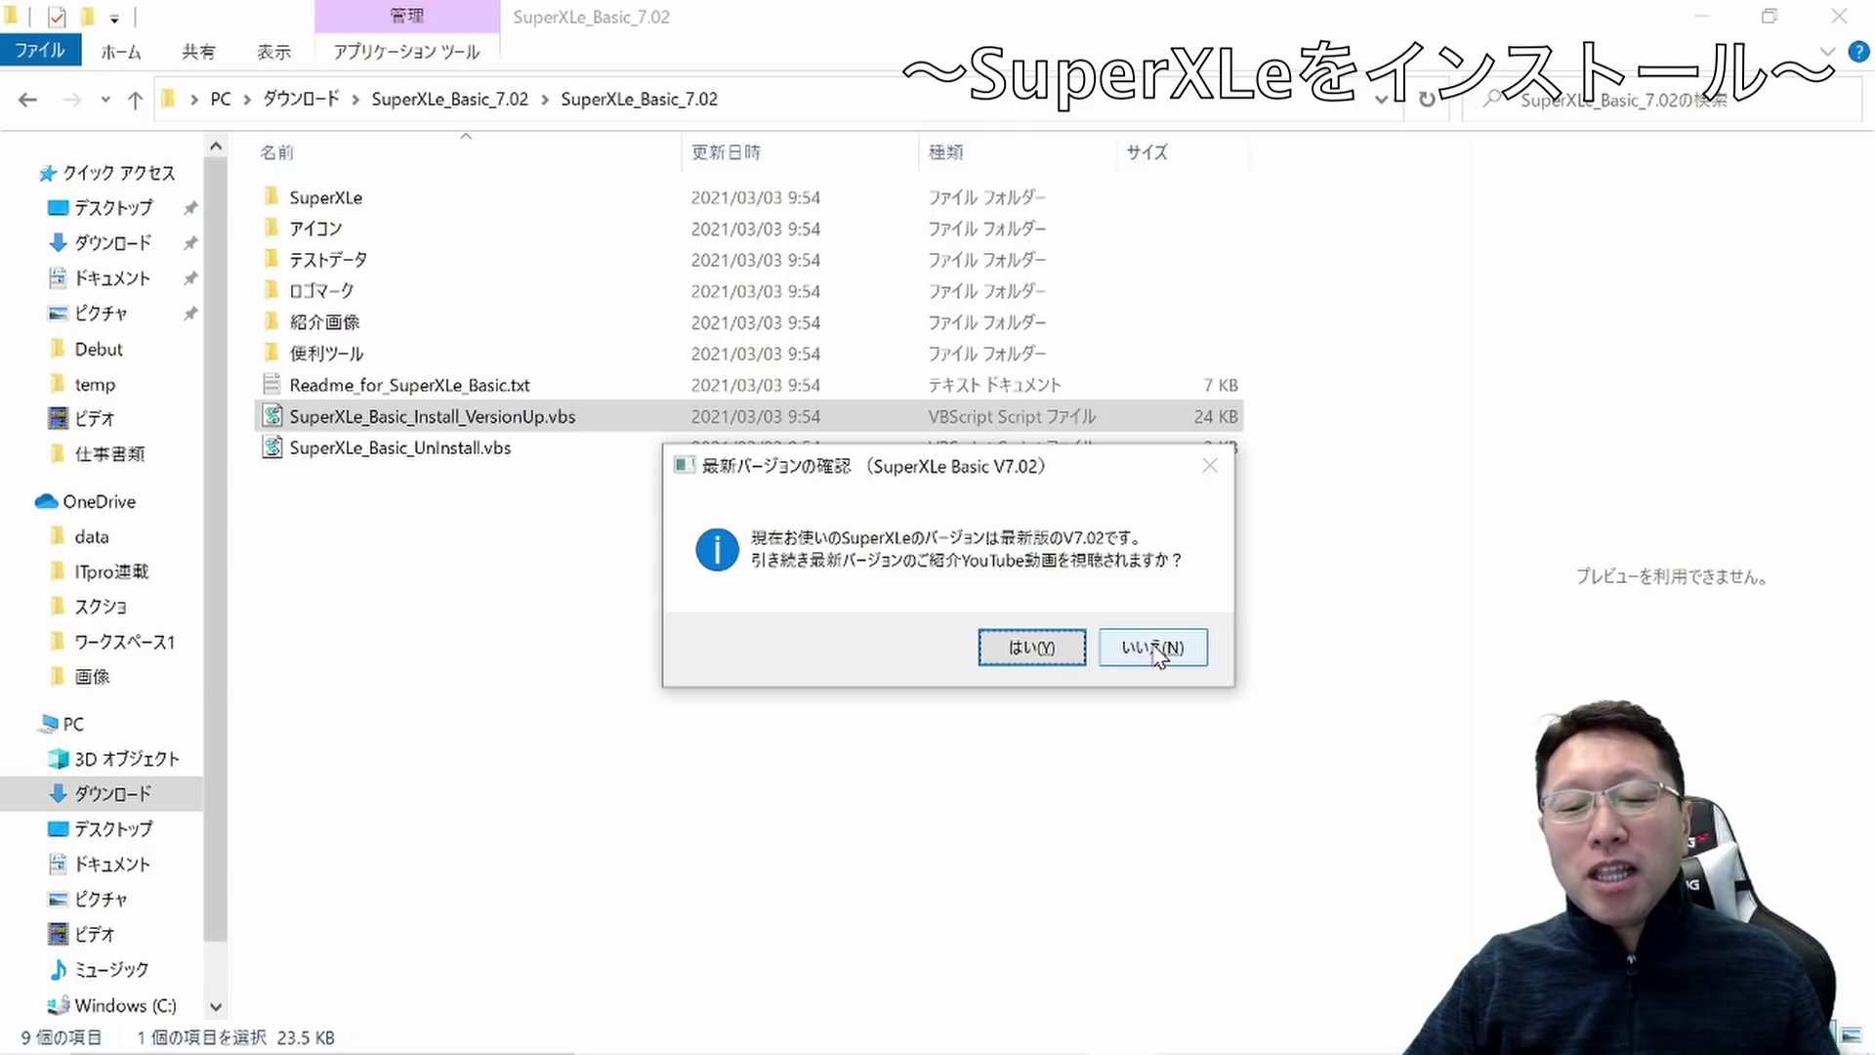
click(1153, 650)
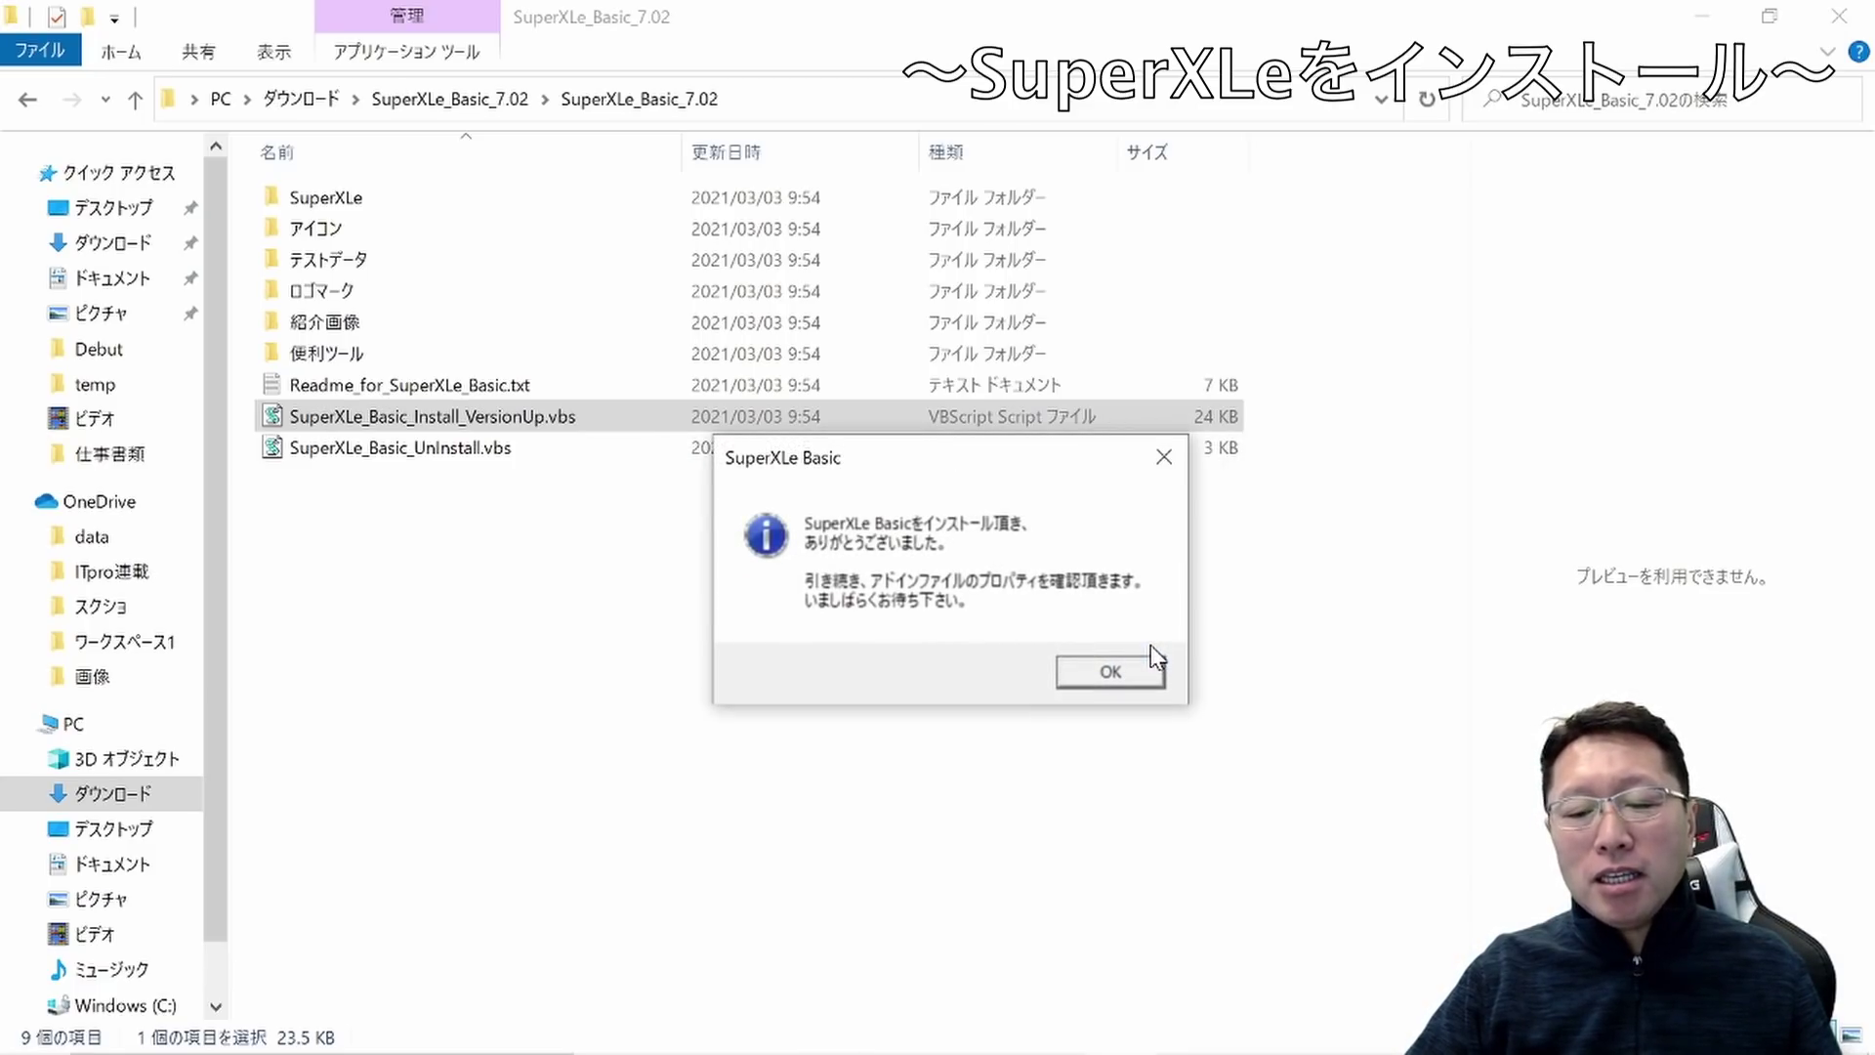
Dismiss the completion and unblock notices, close SuperXLe_Basic.xlam properties, and launch Excel
click(1088, 681)
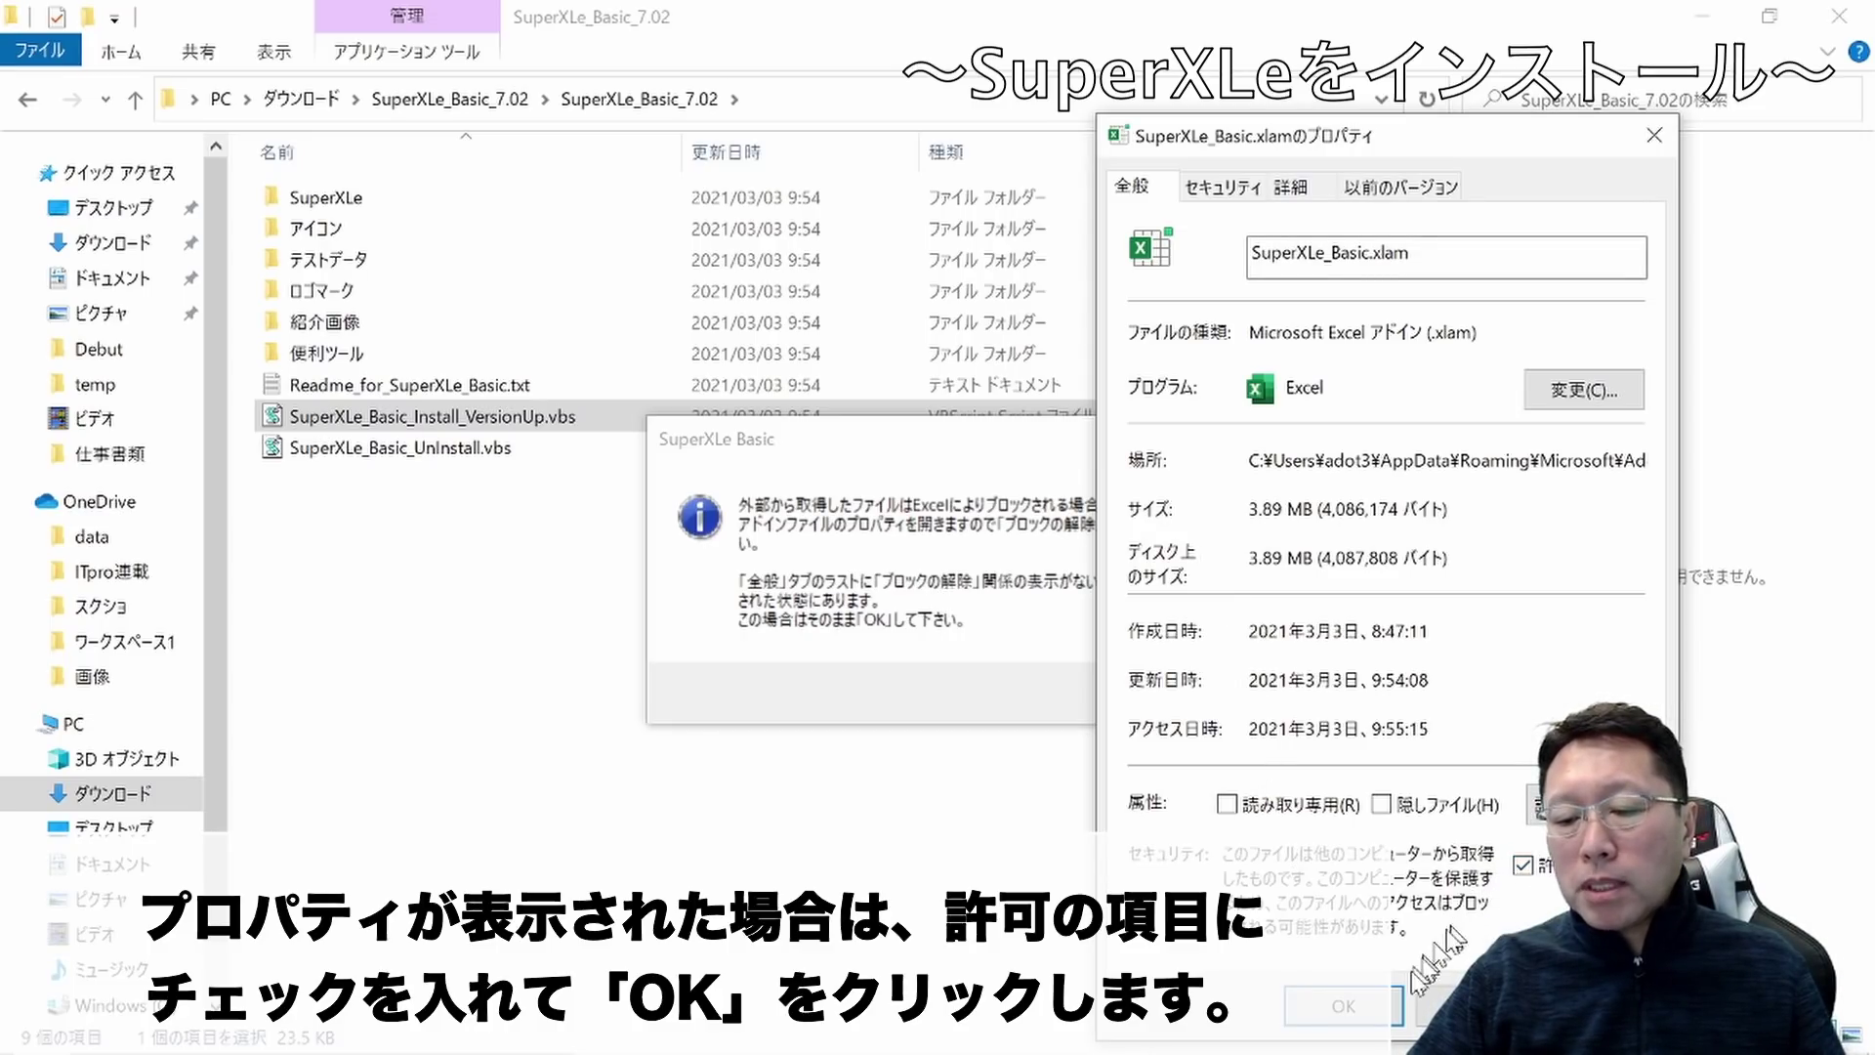
click(1344, 1006)
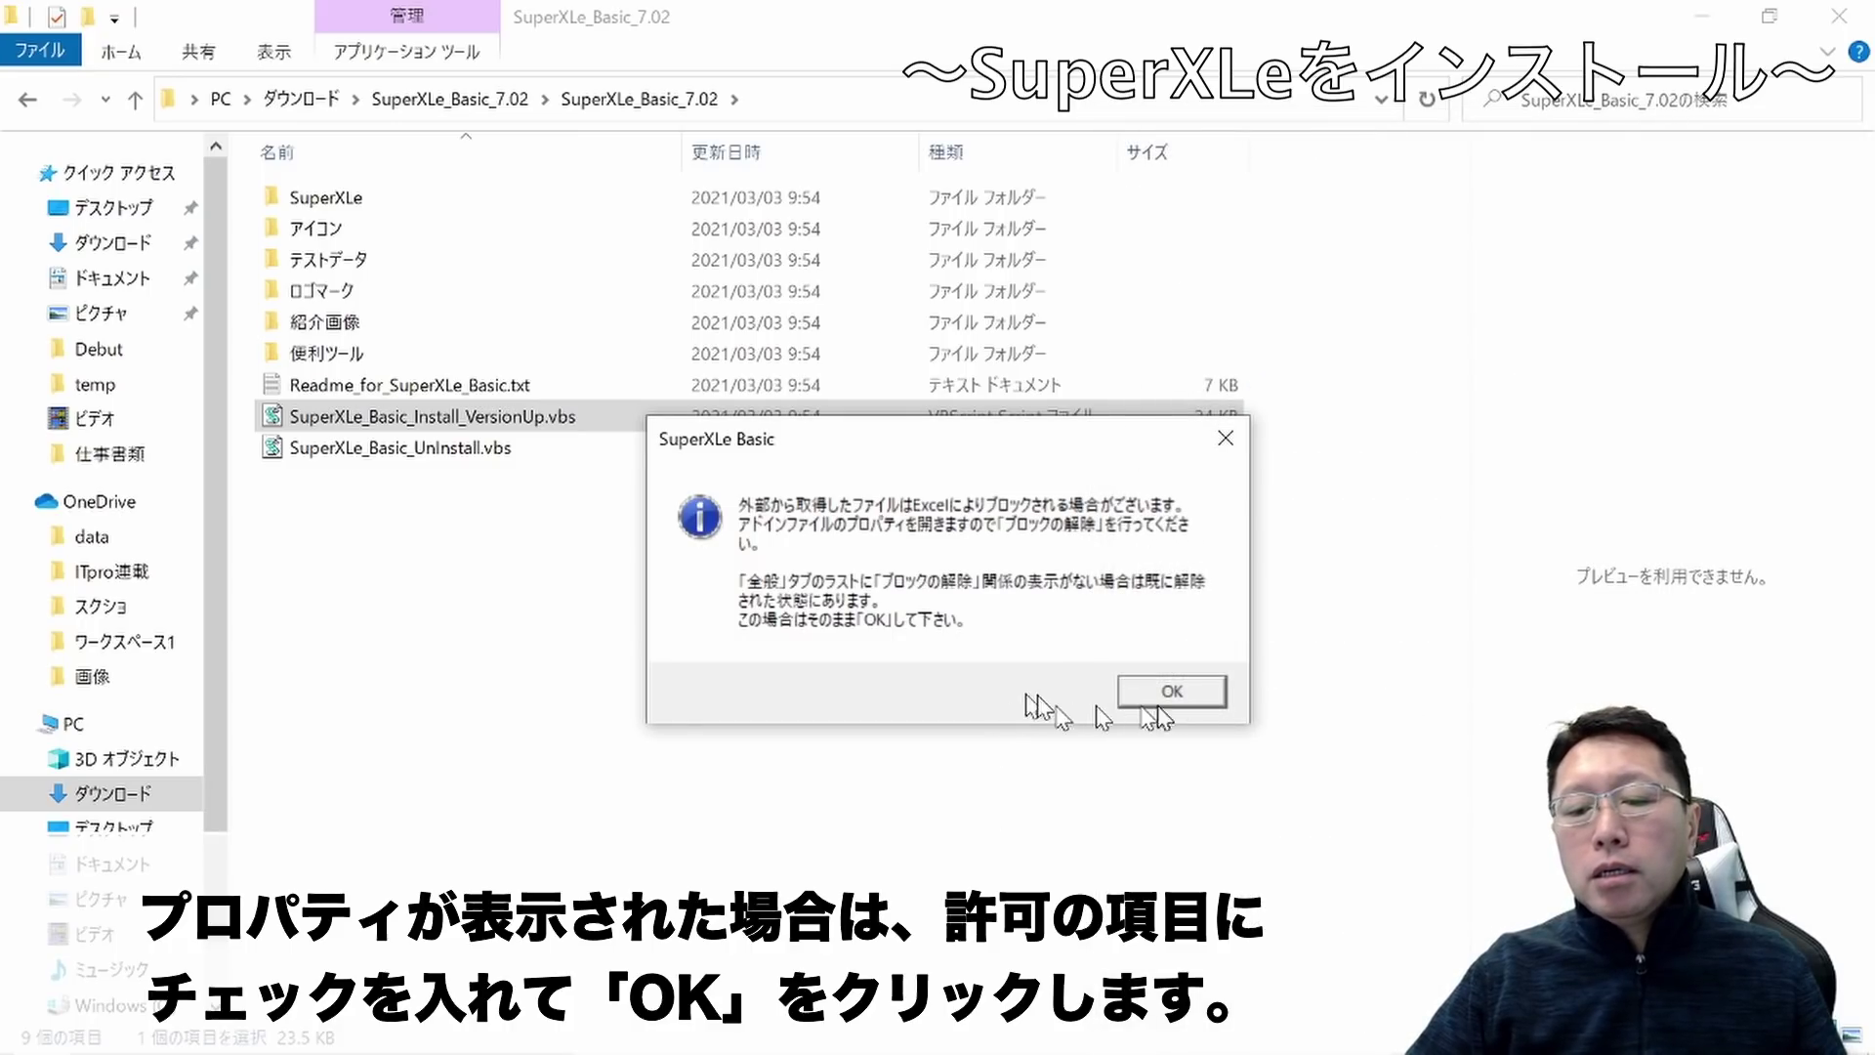
click(1193, 695)
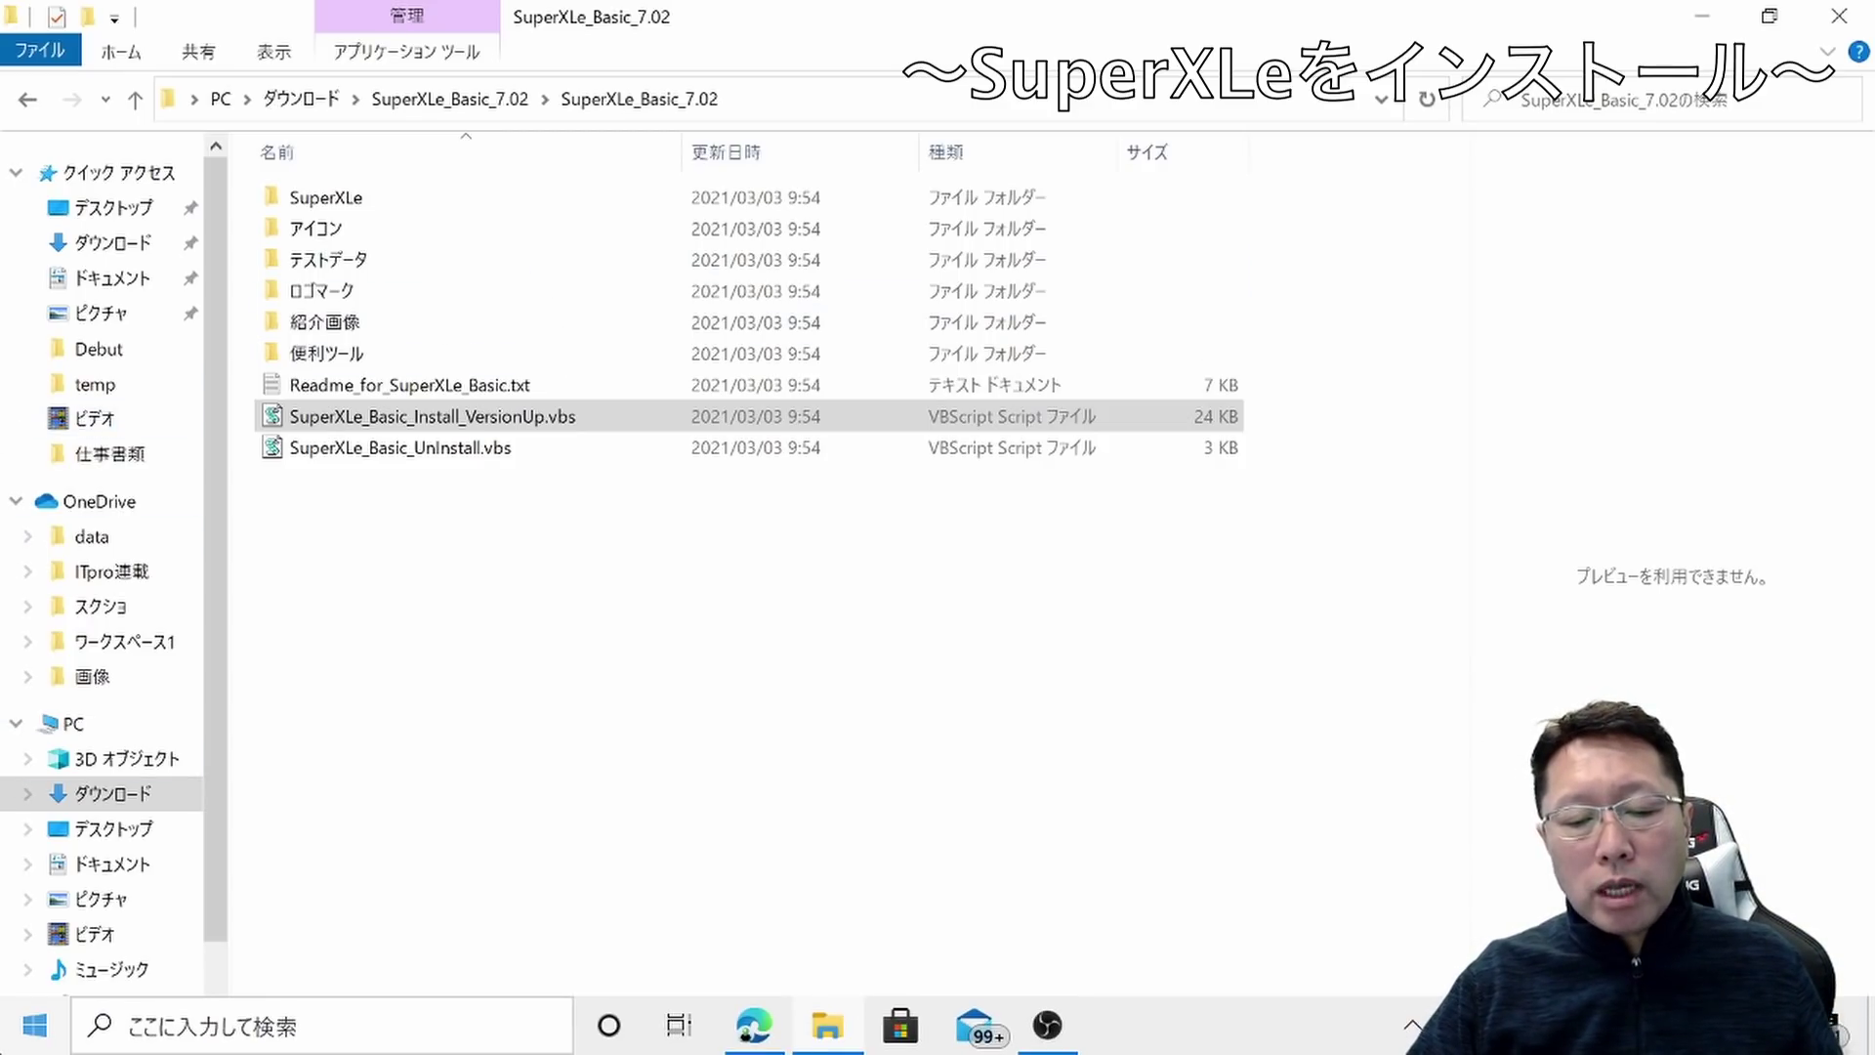
click(36, 1025)
click(653, 465)
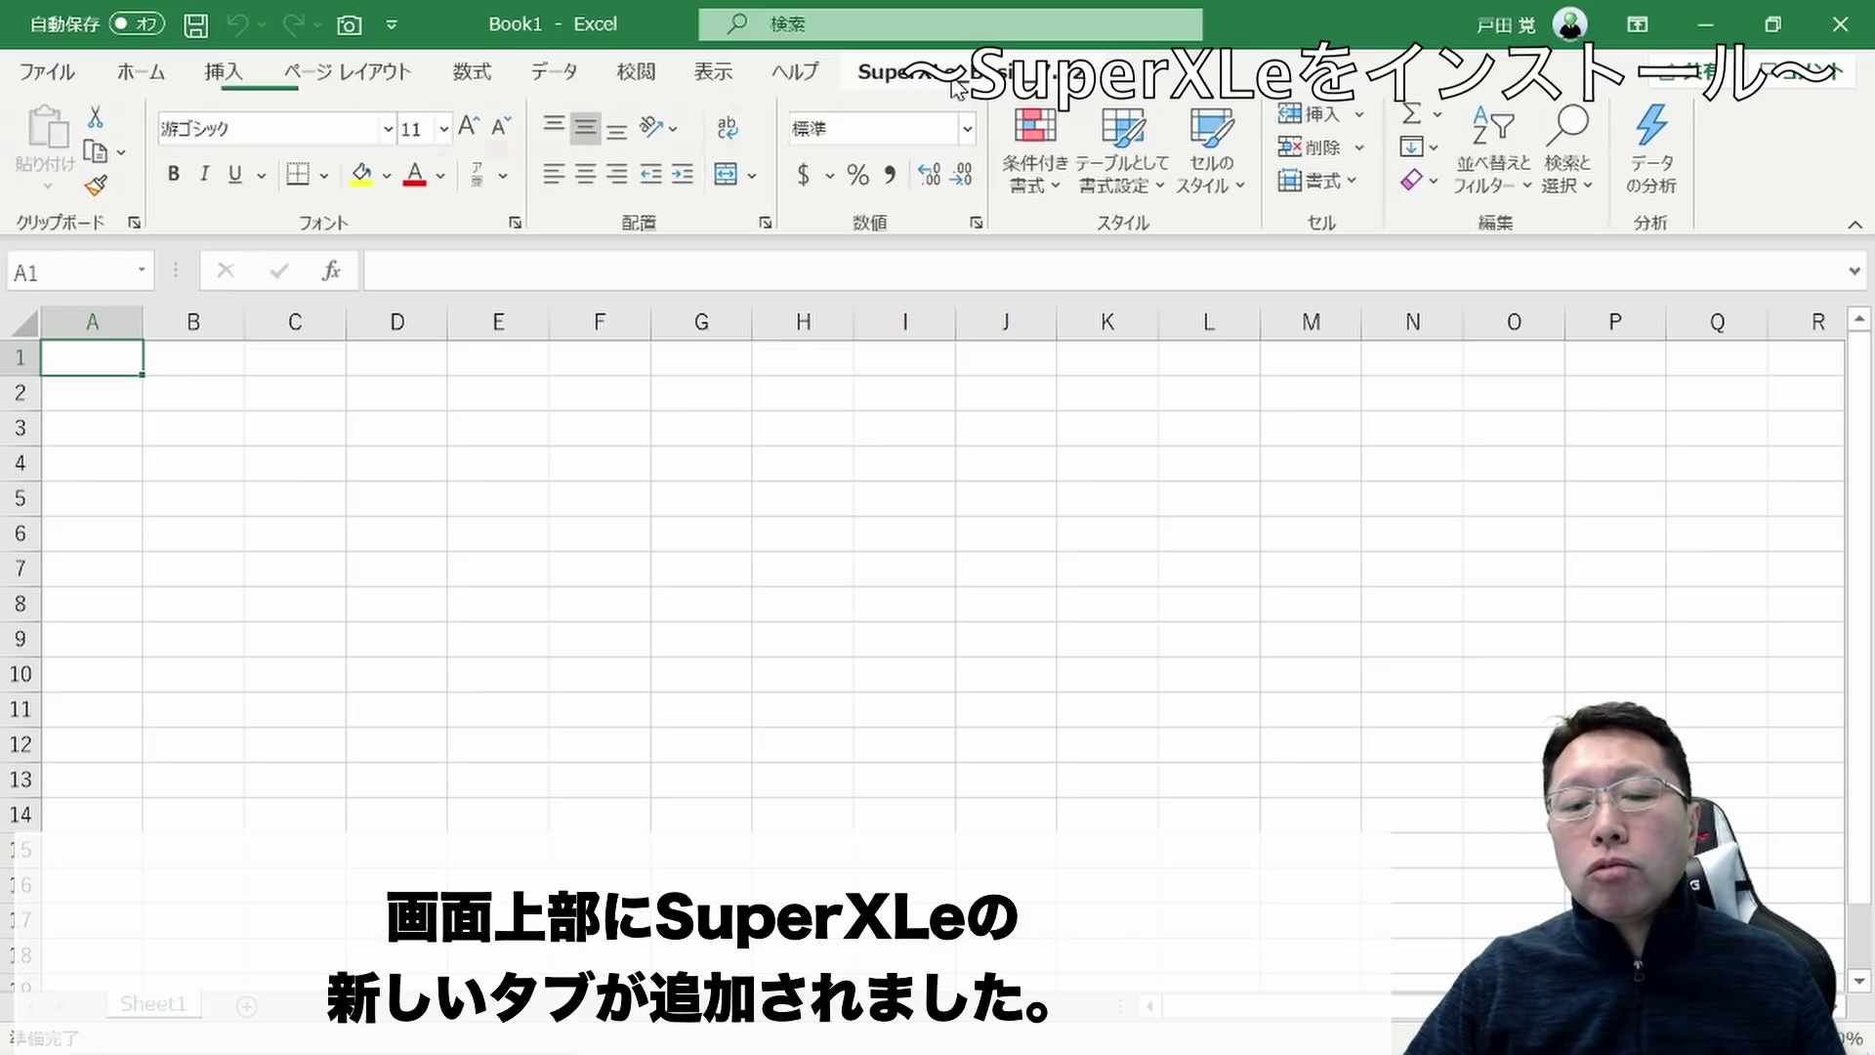
Show the SuperXLe ribbon commands in the new blank Book1 workbook
click(959, 86)
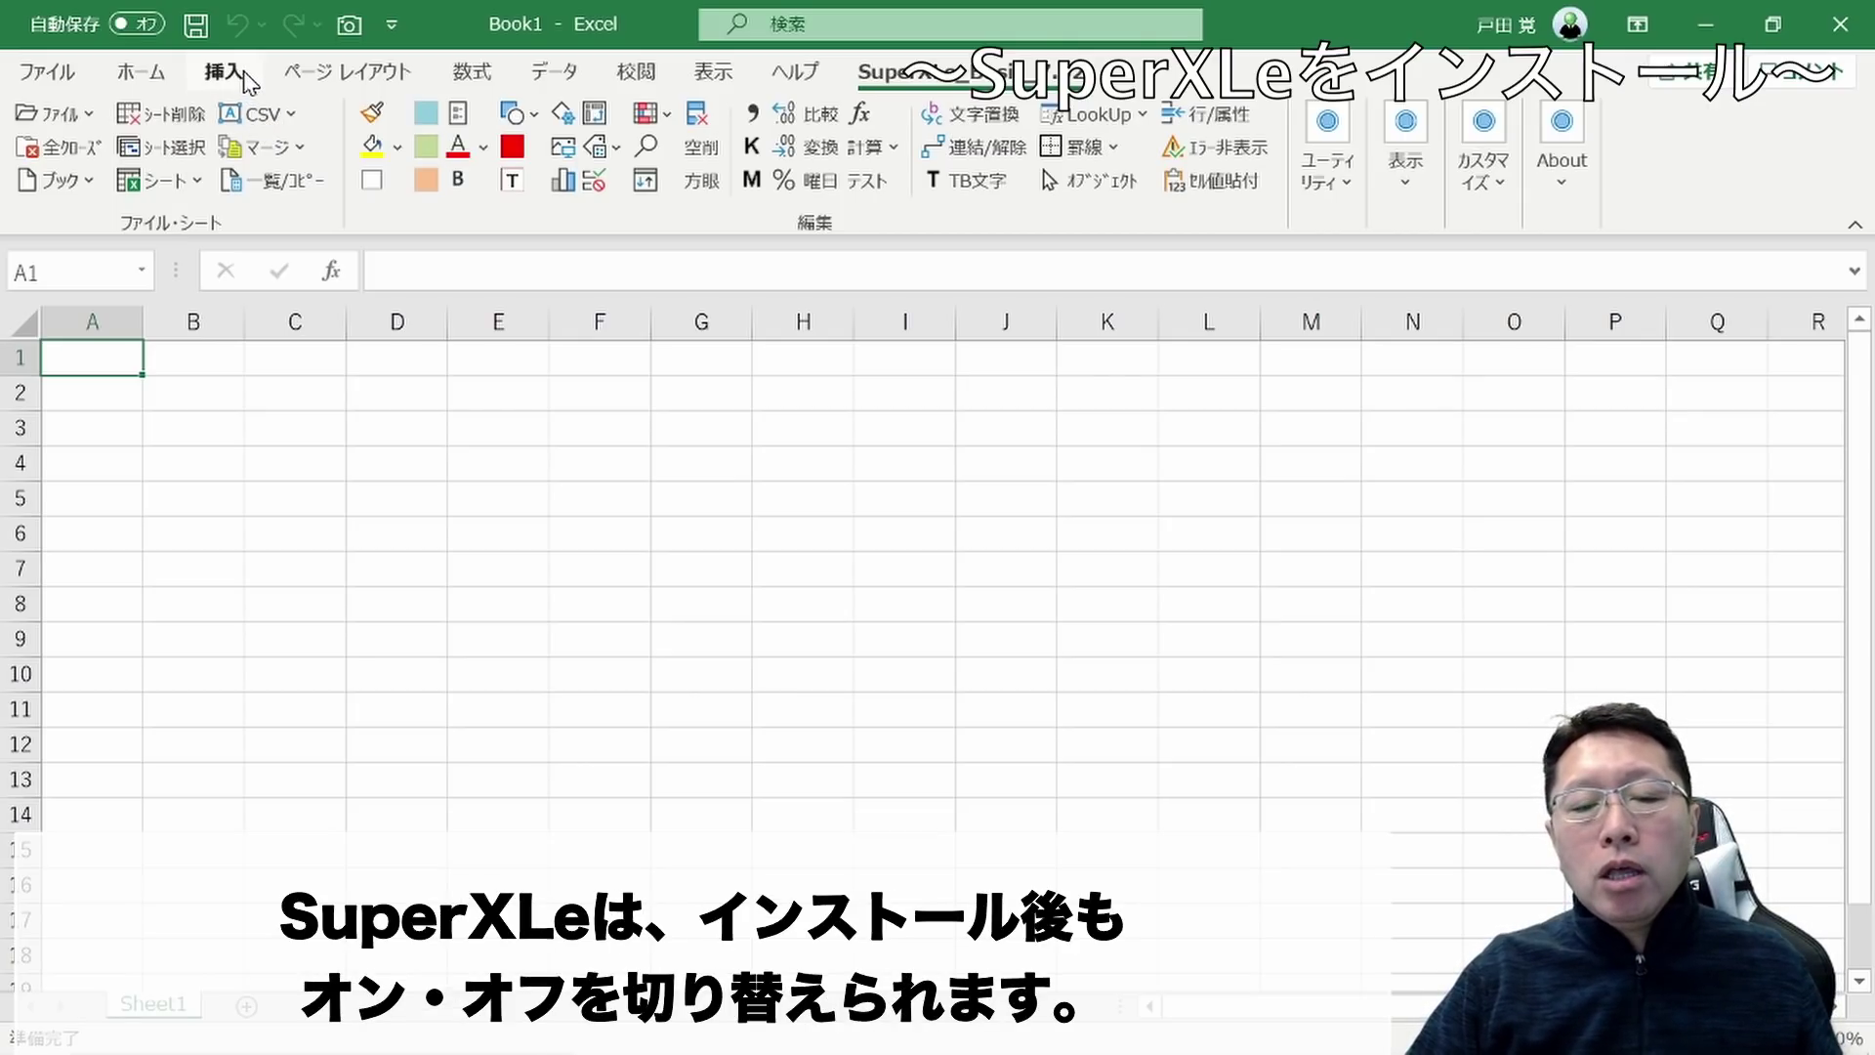
Tick SuperXLe Basic / for SCADA in the Excel Add-ins dialog via Insert > 個人用アドイン
click(249, 81)
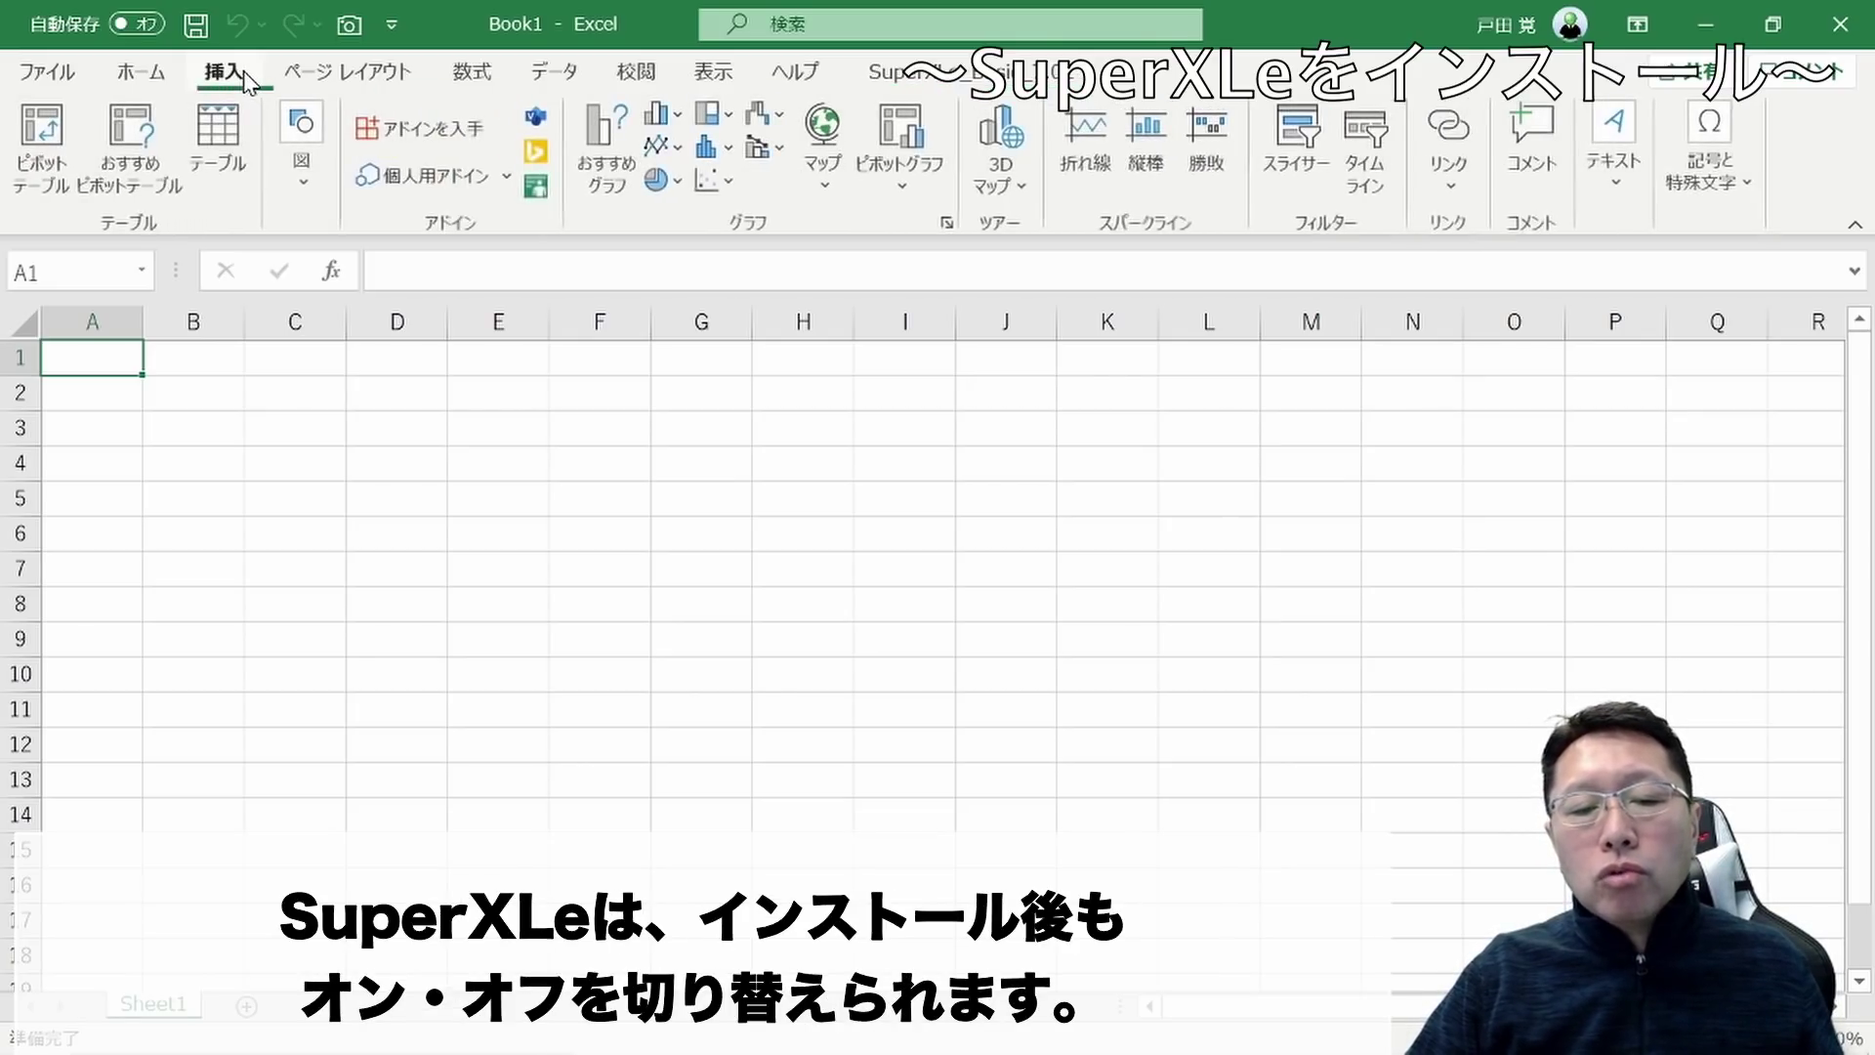
click(506, 178)
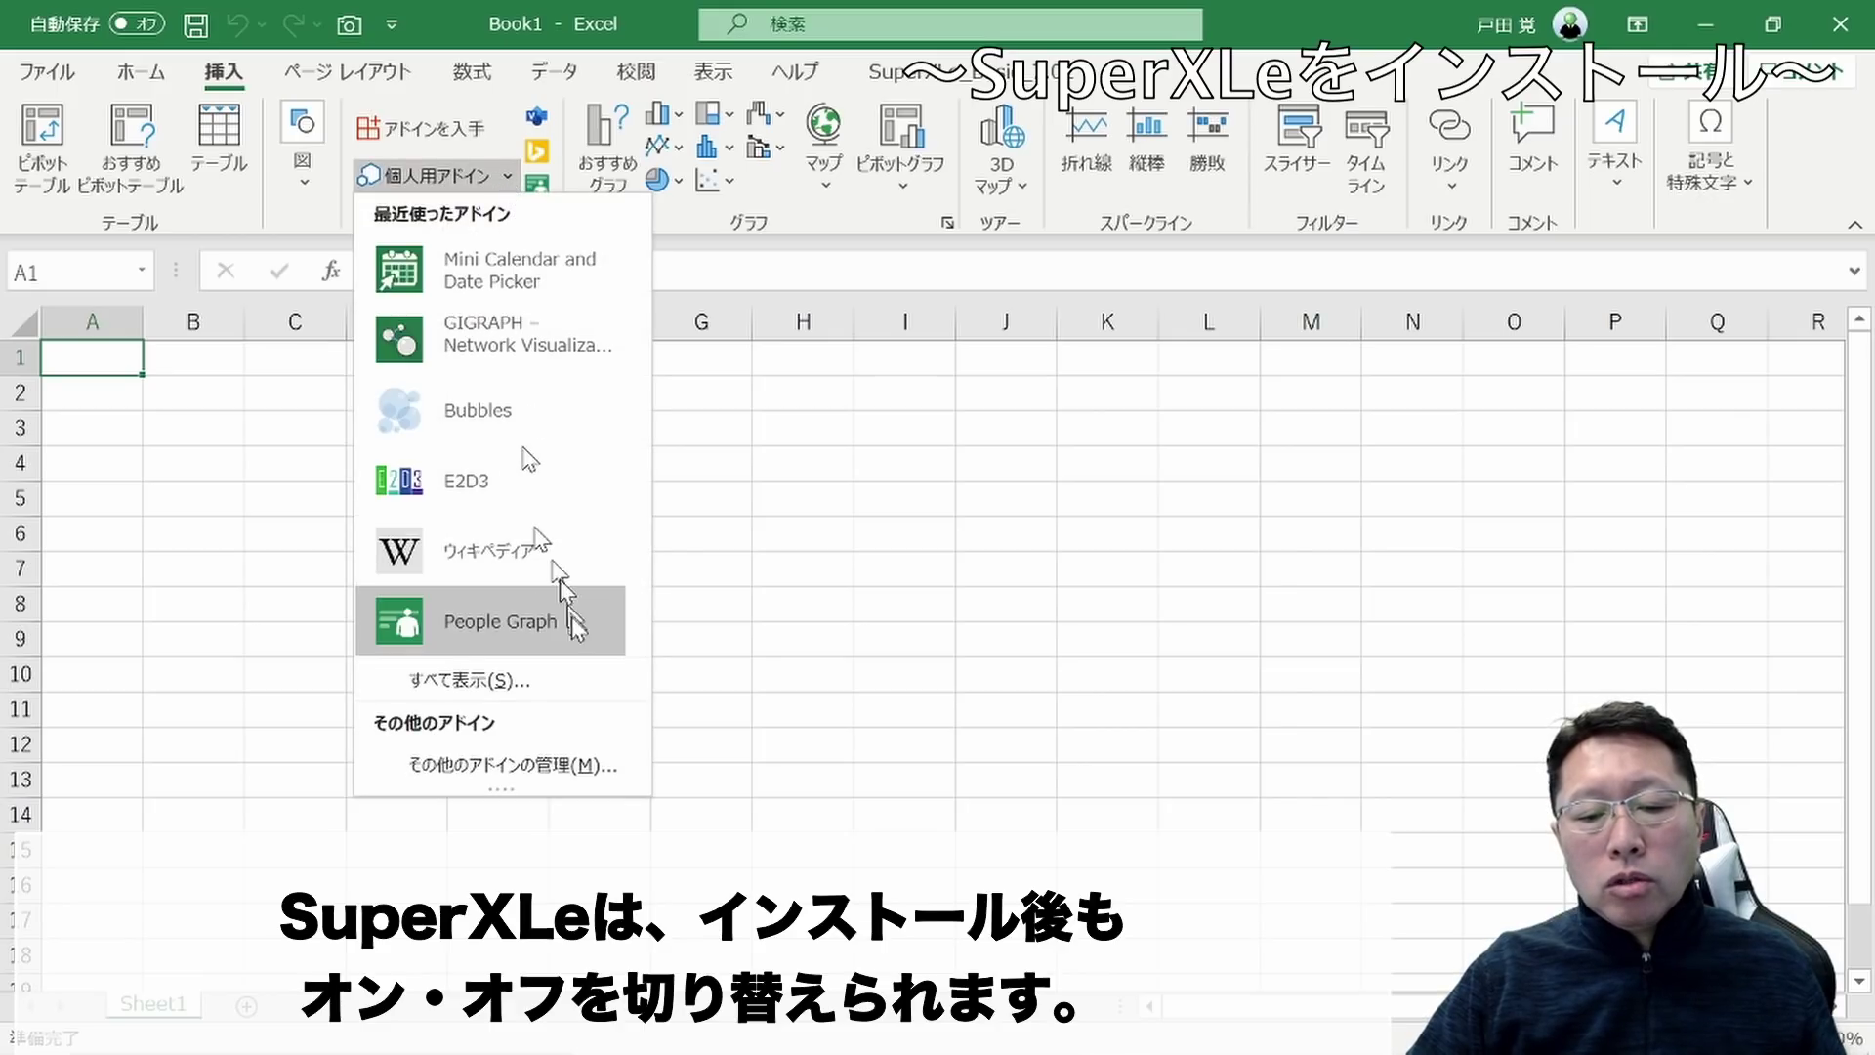
click(549, 766)
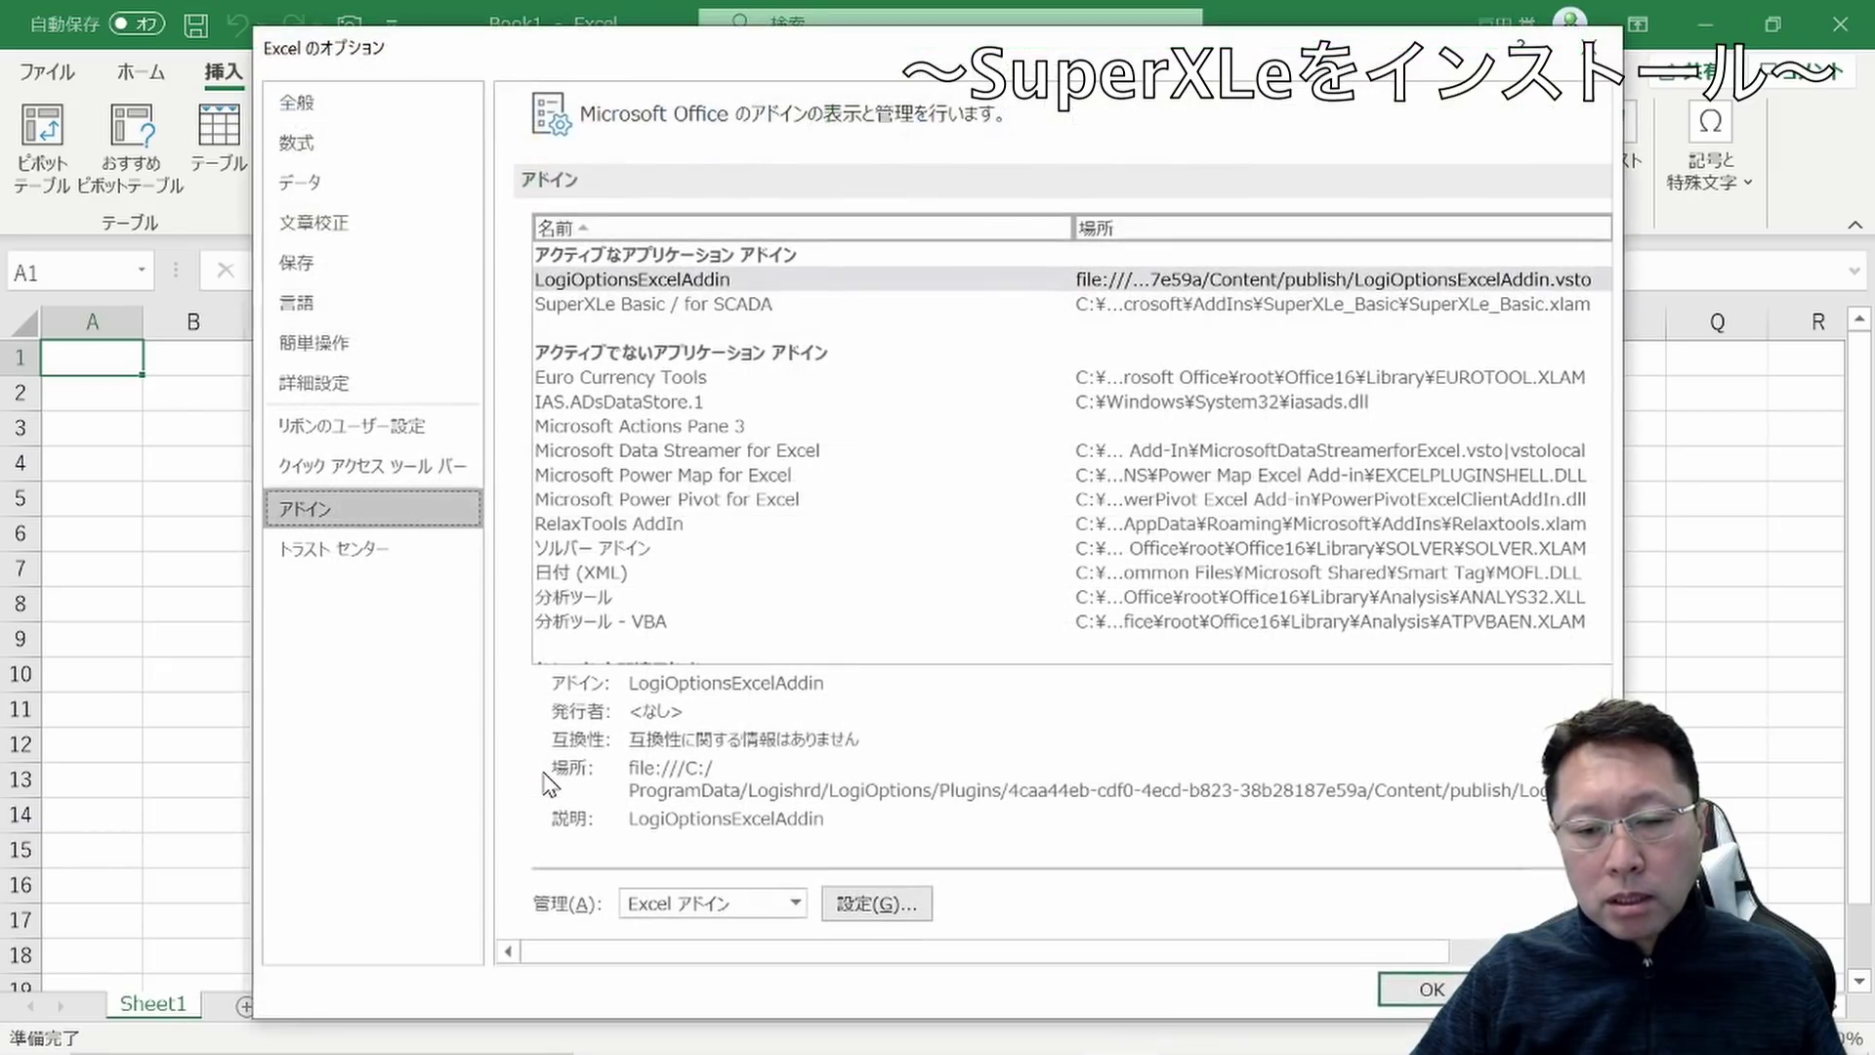
click(867, 903)
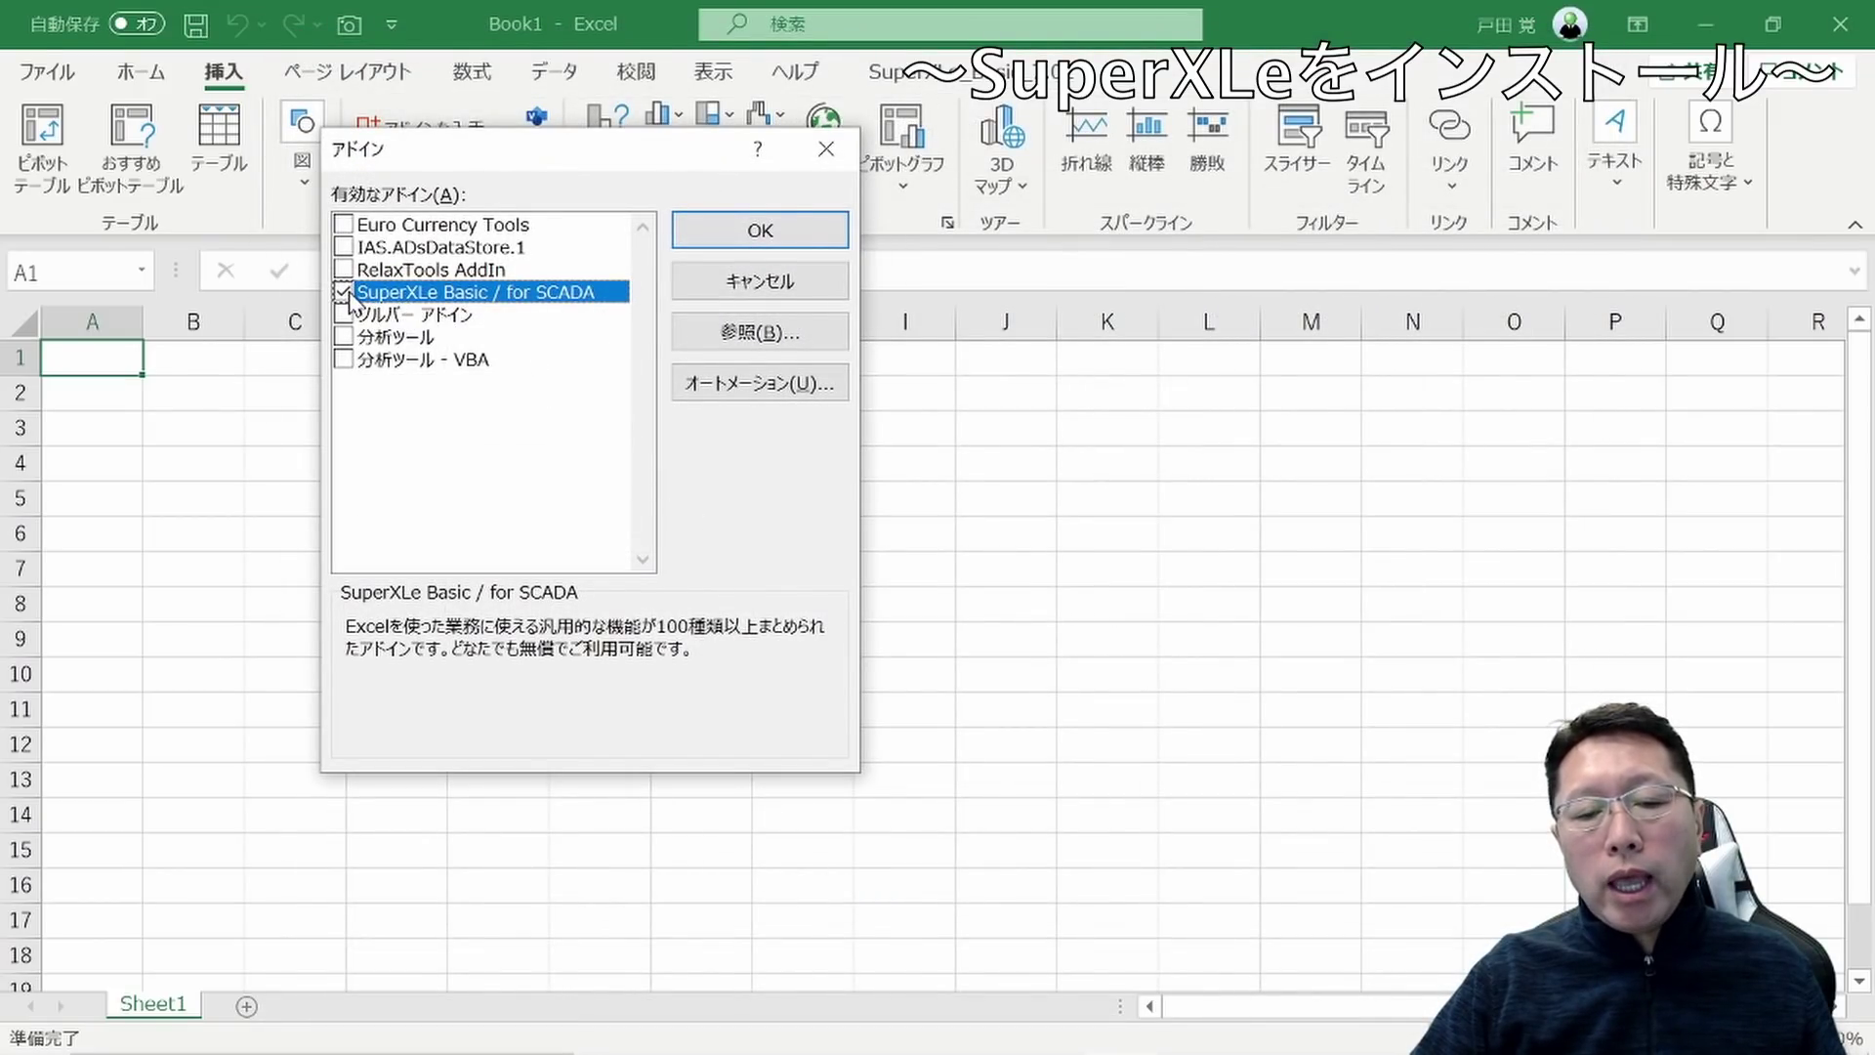
click(690, 230)
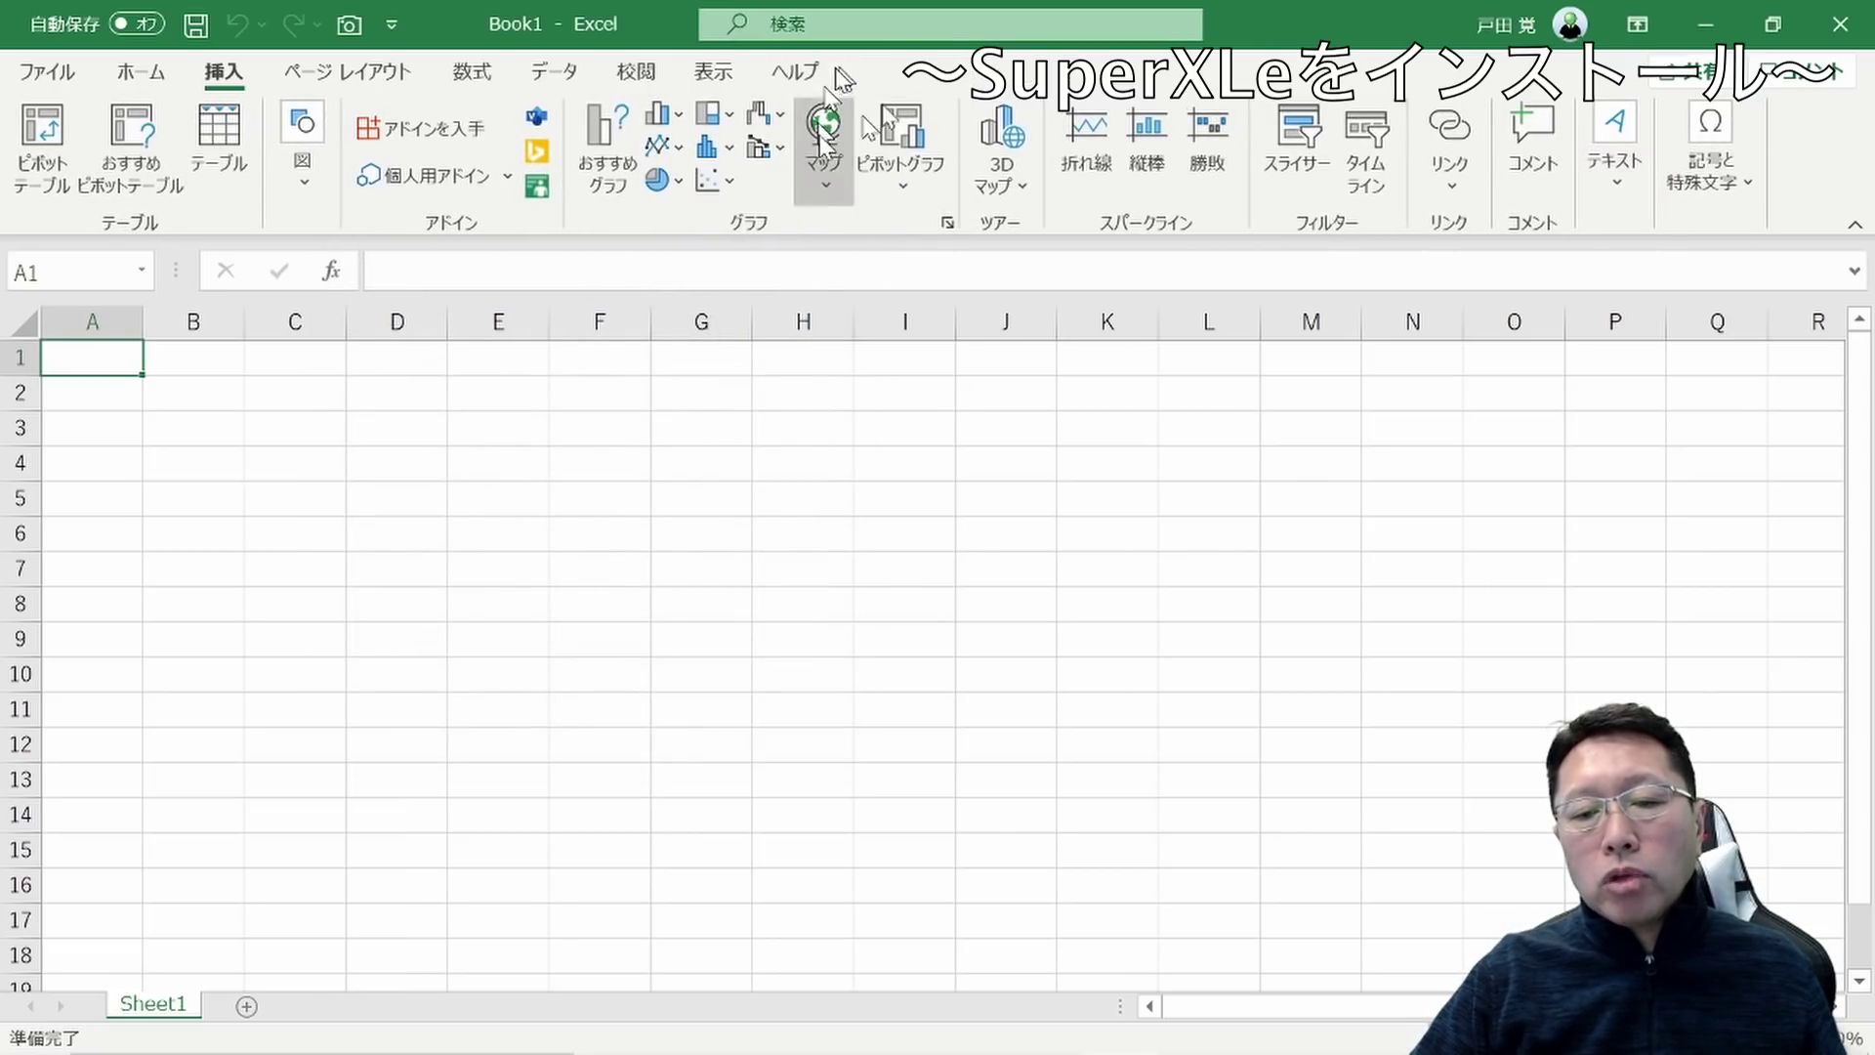
click(503, 176)
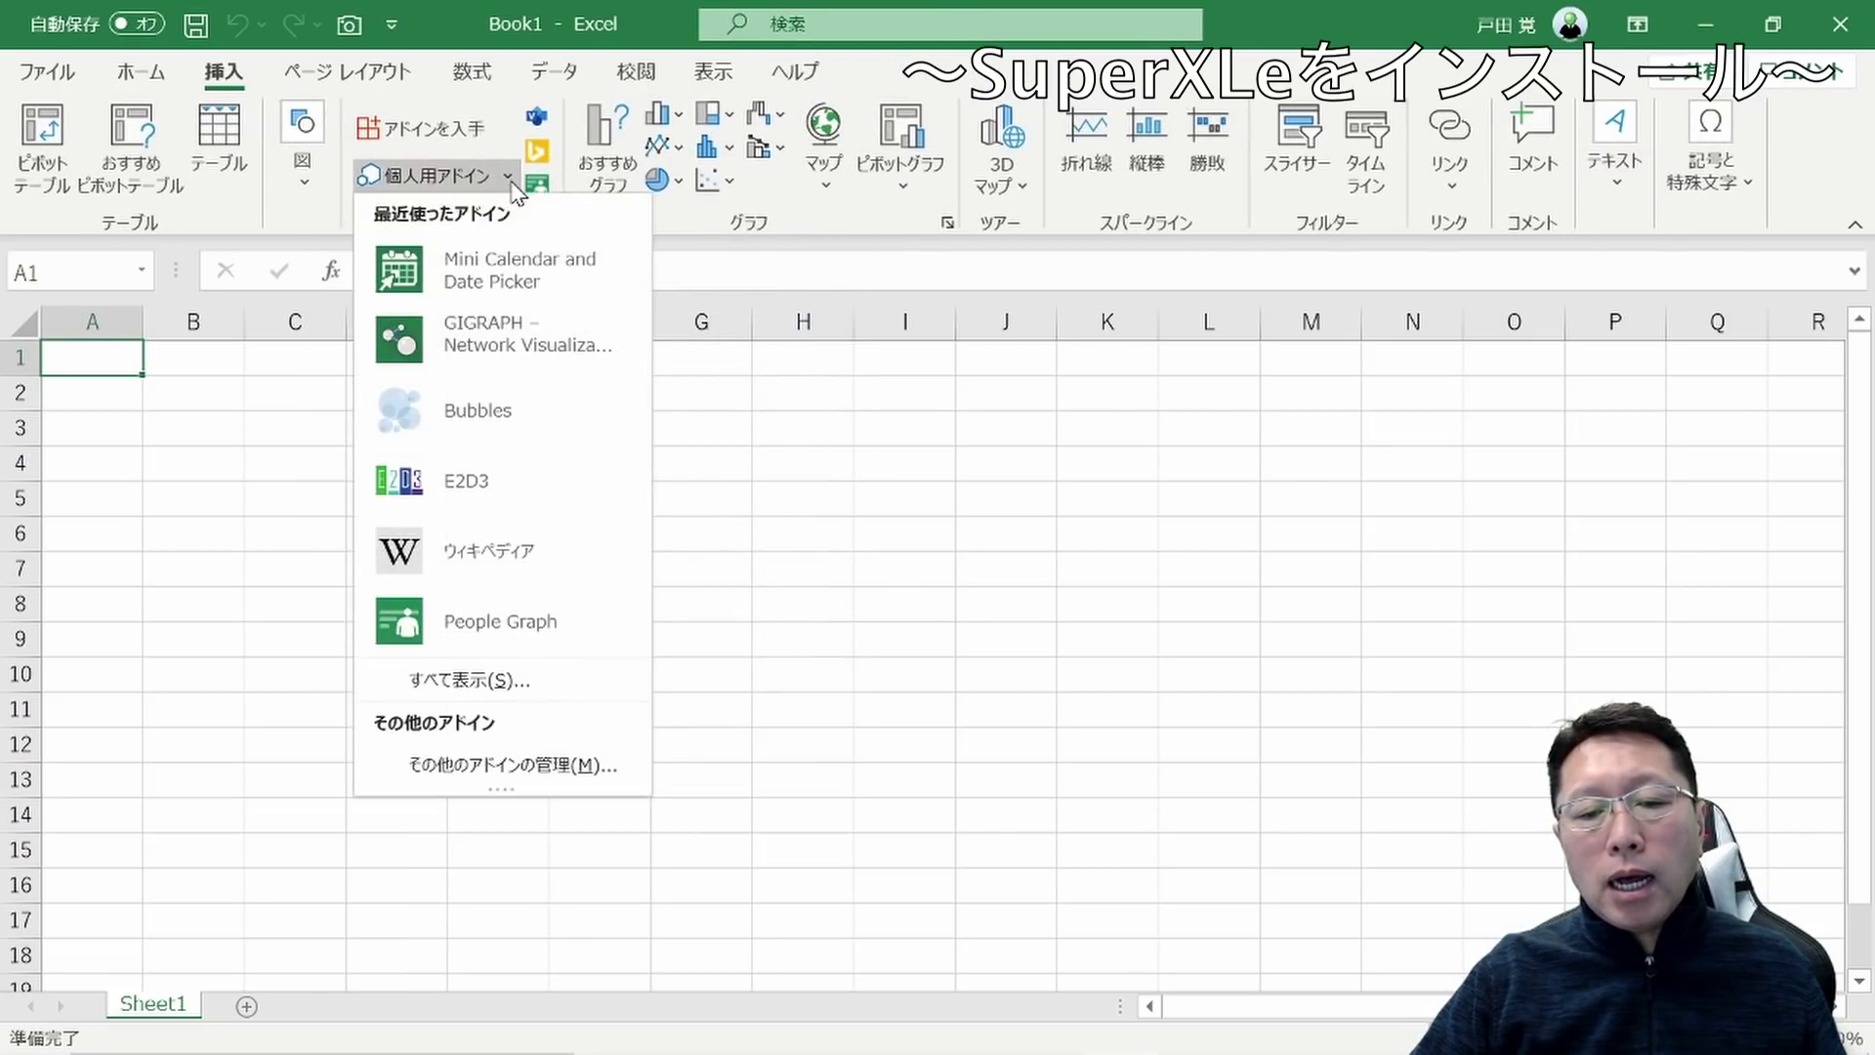
click(529, 750)
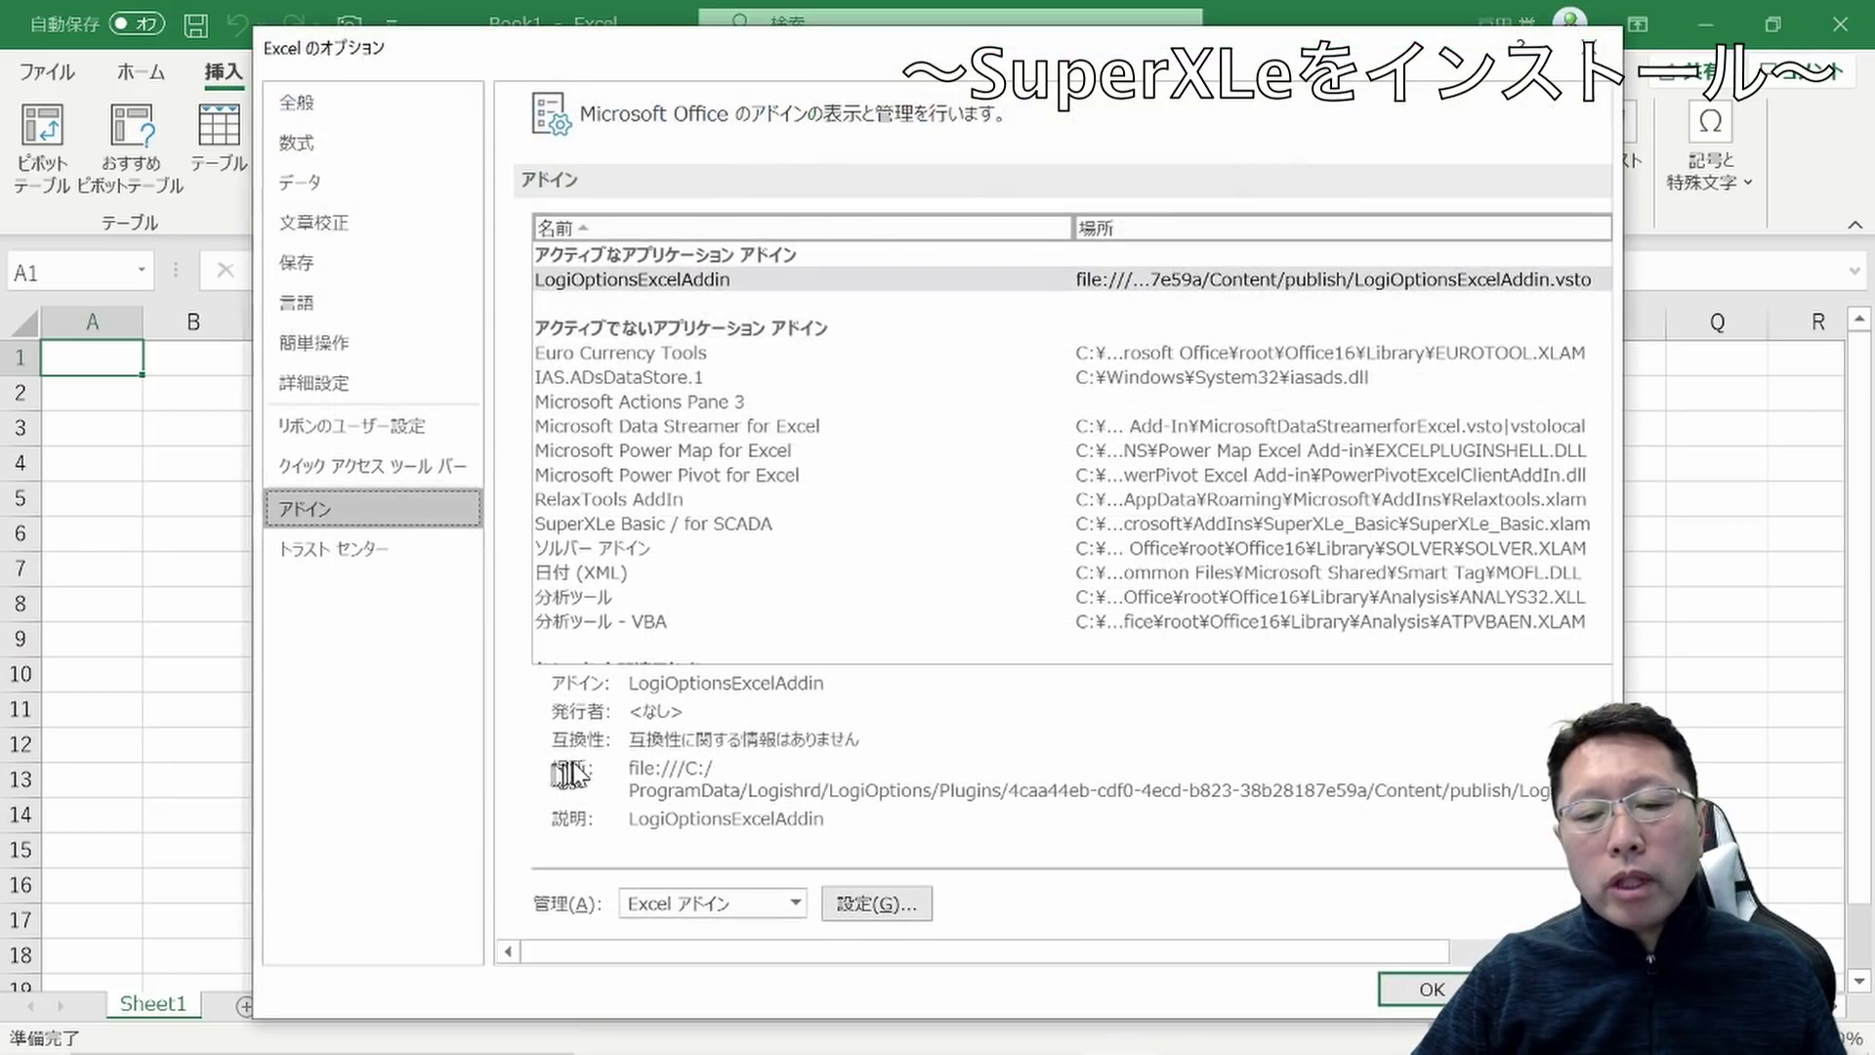
click(880, 907)
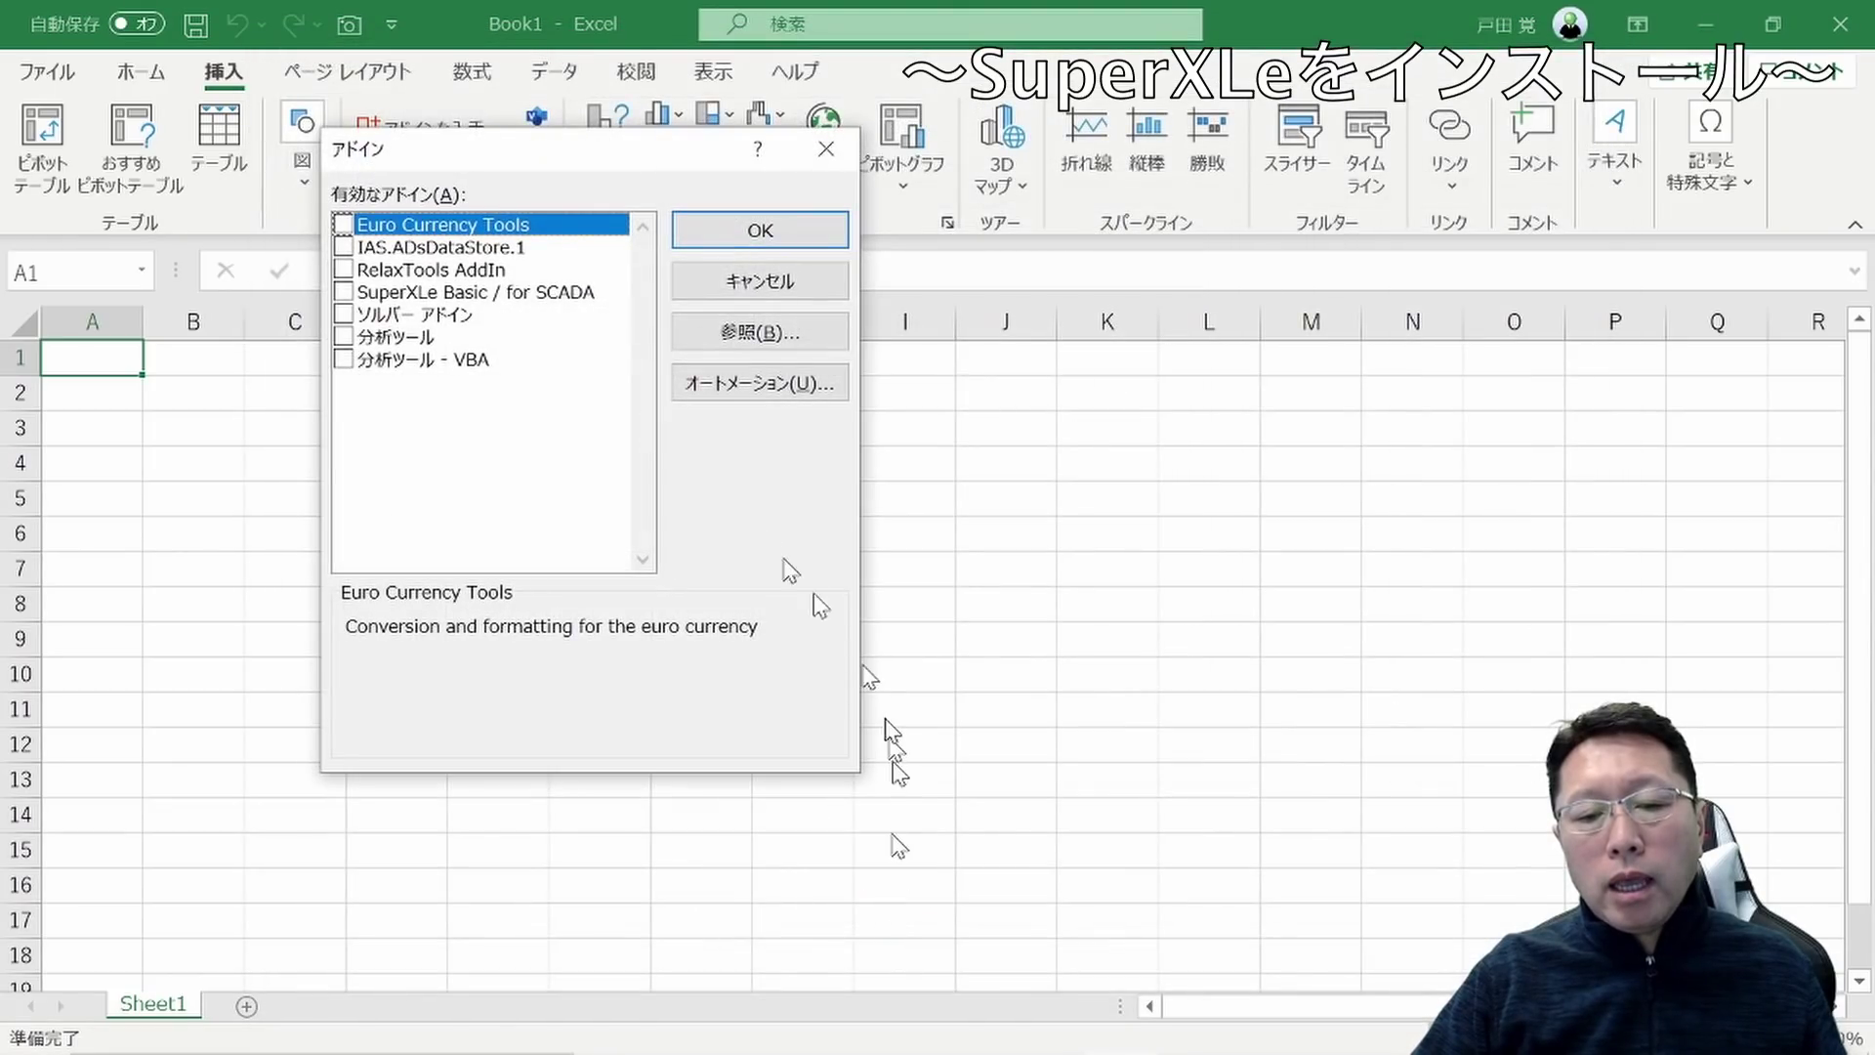
click(395, 292)
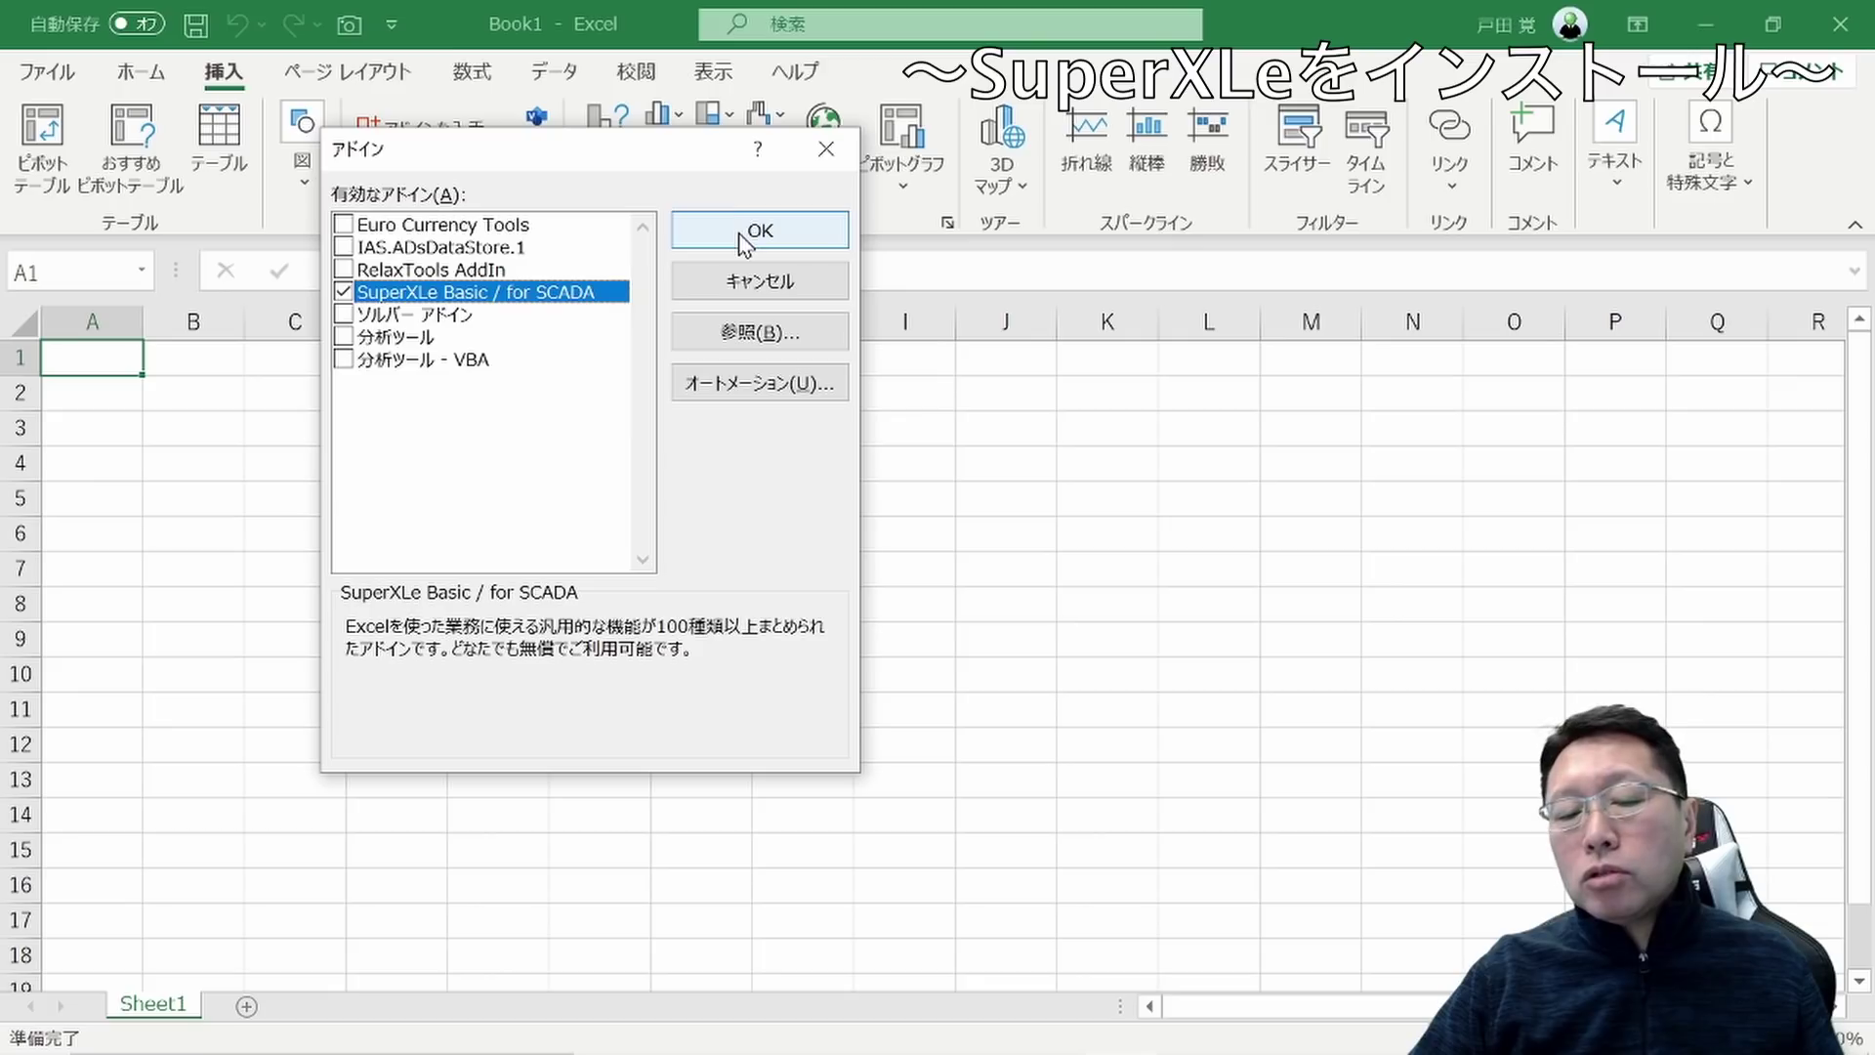
click(740, 236)
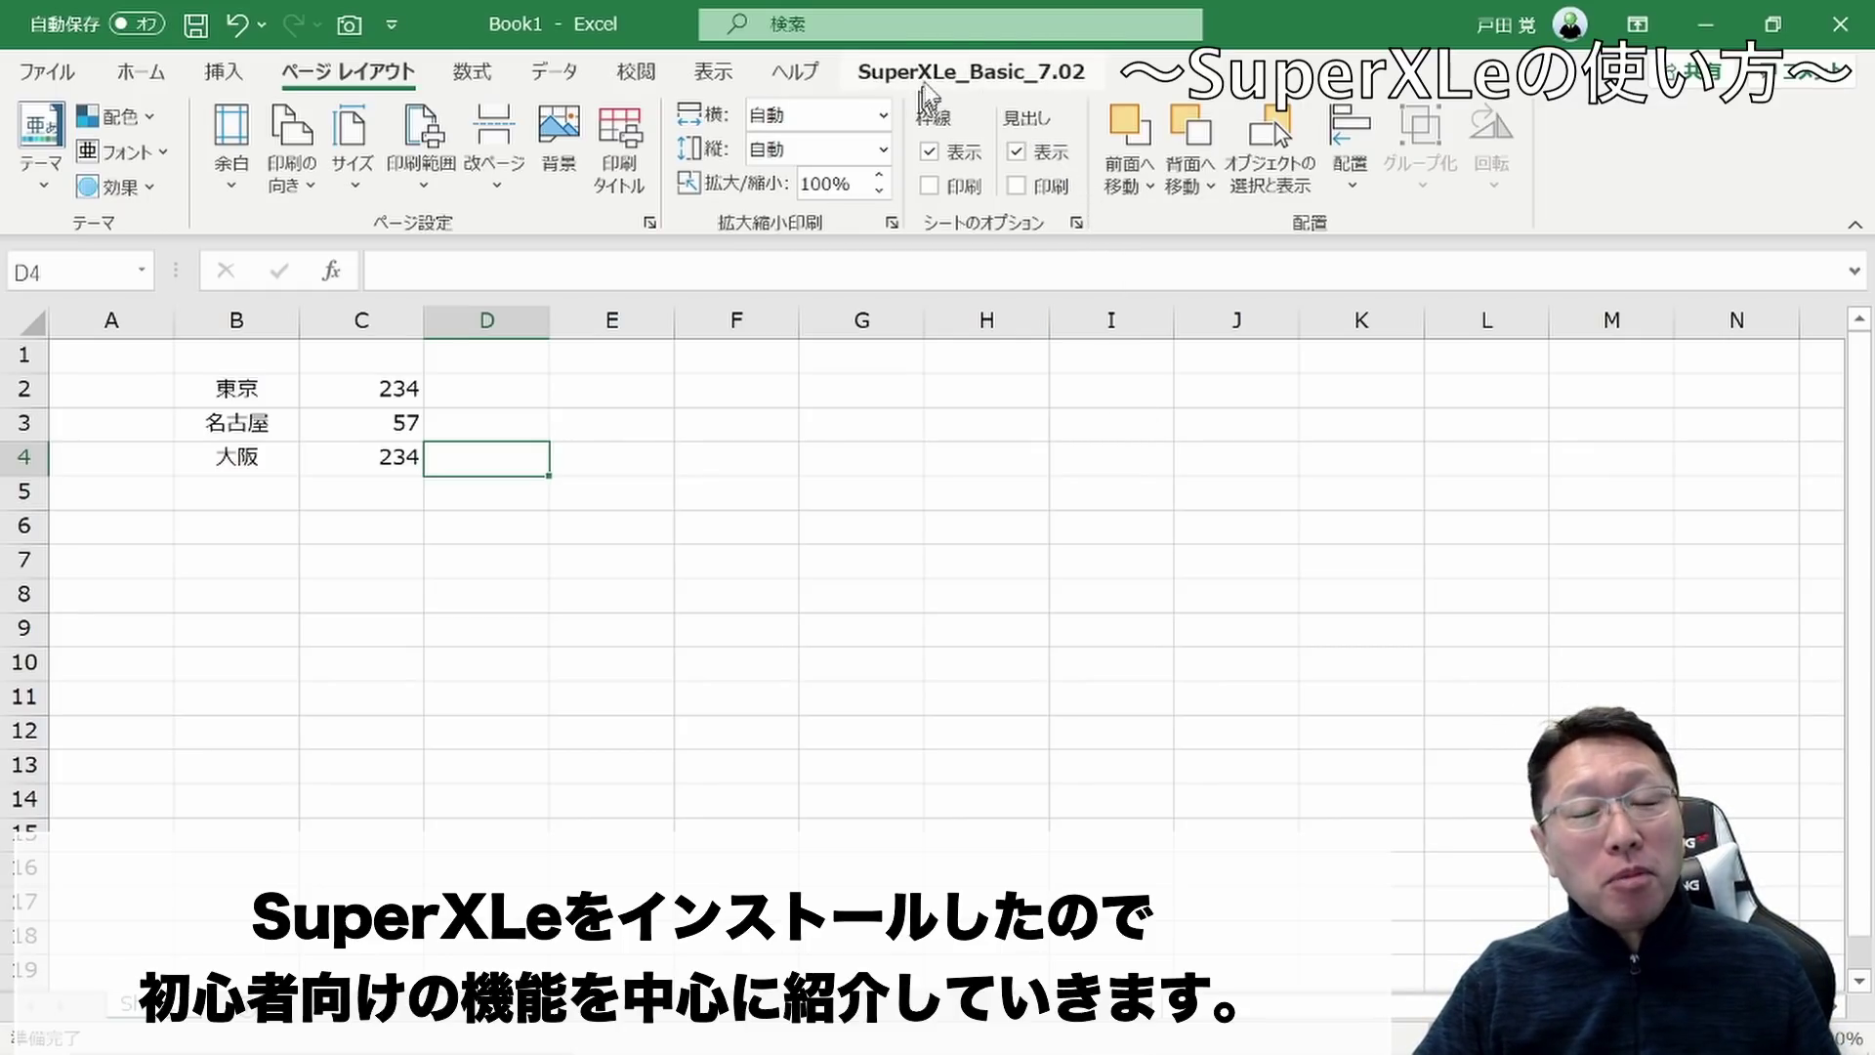
Fill the 東京, 名古屋 and 大阪 cells light green, orange and light blue
click(933, 77)
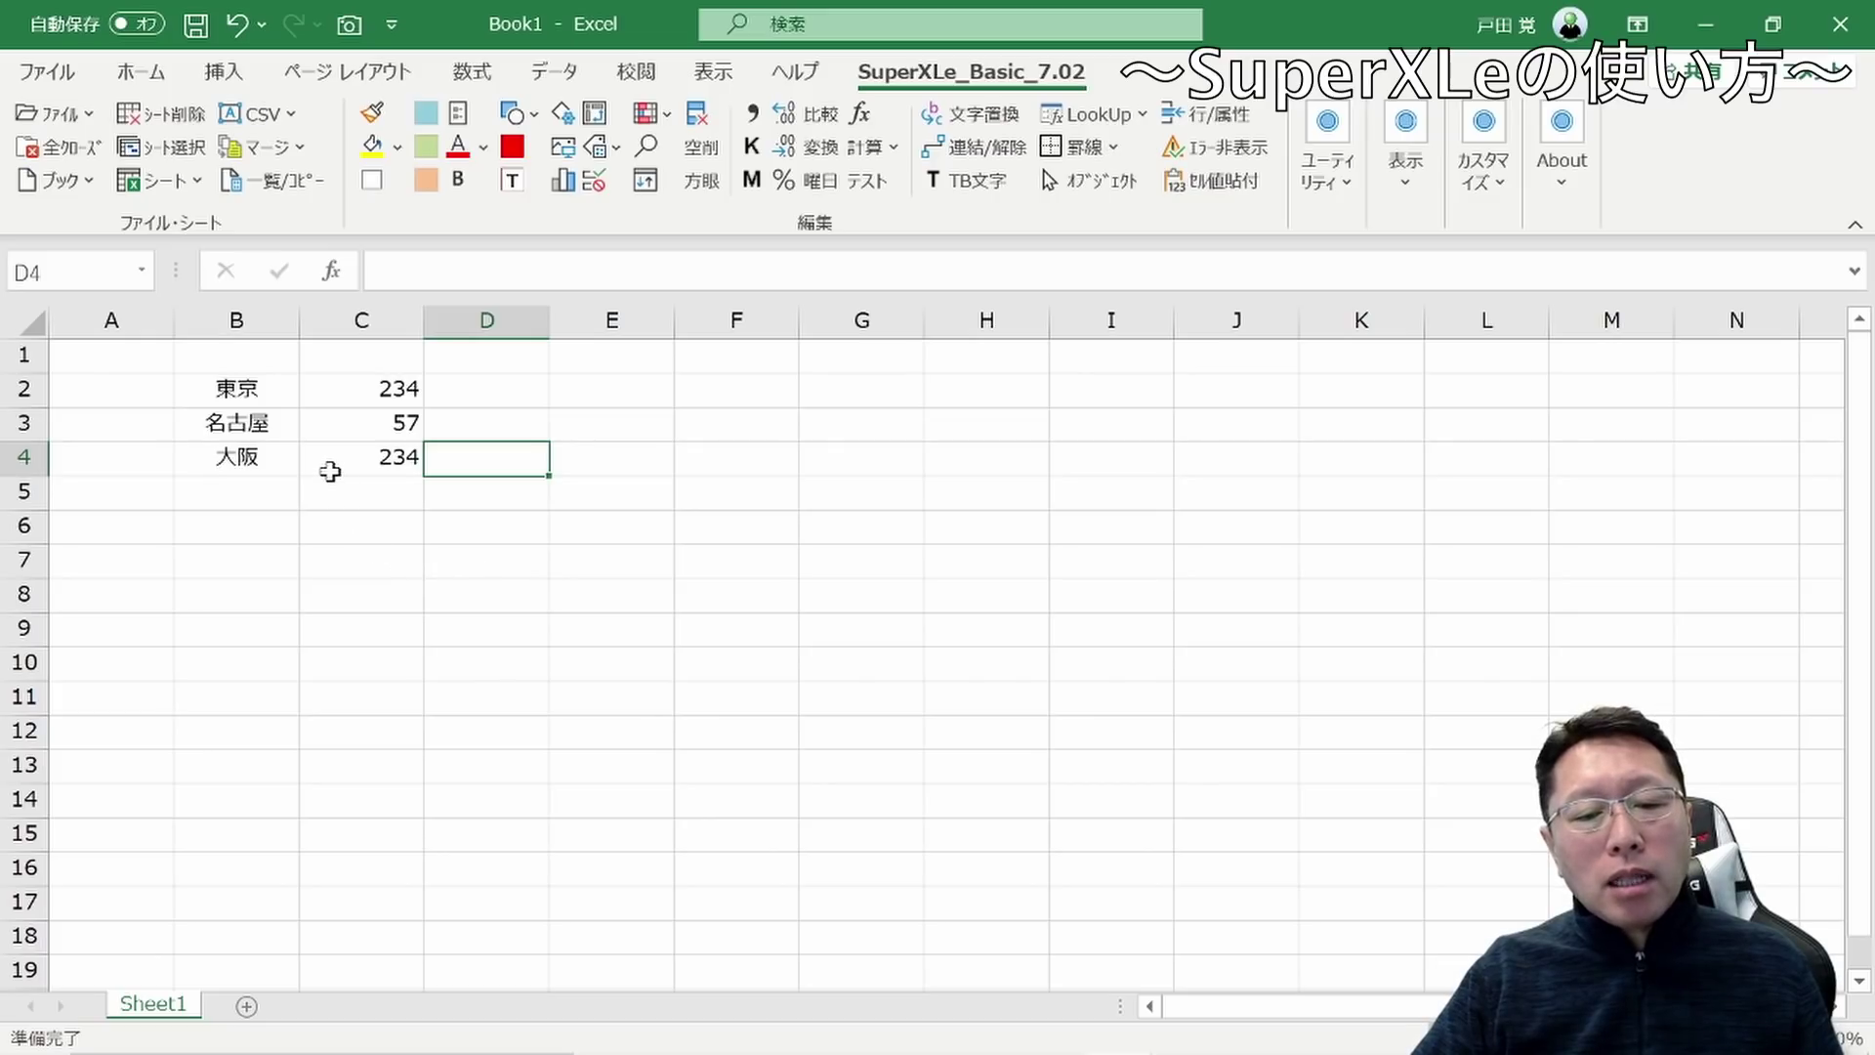
click(263, 391)
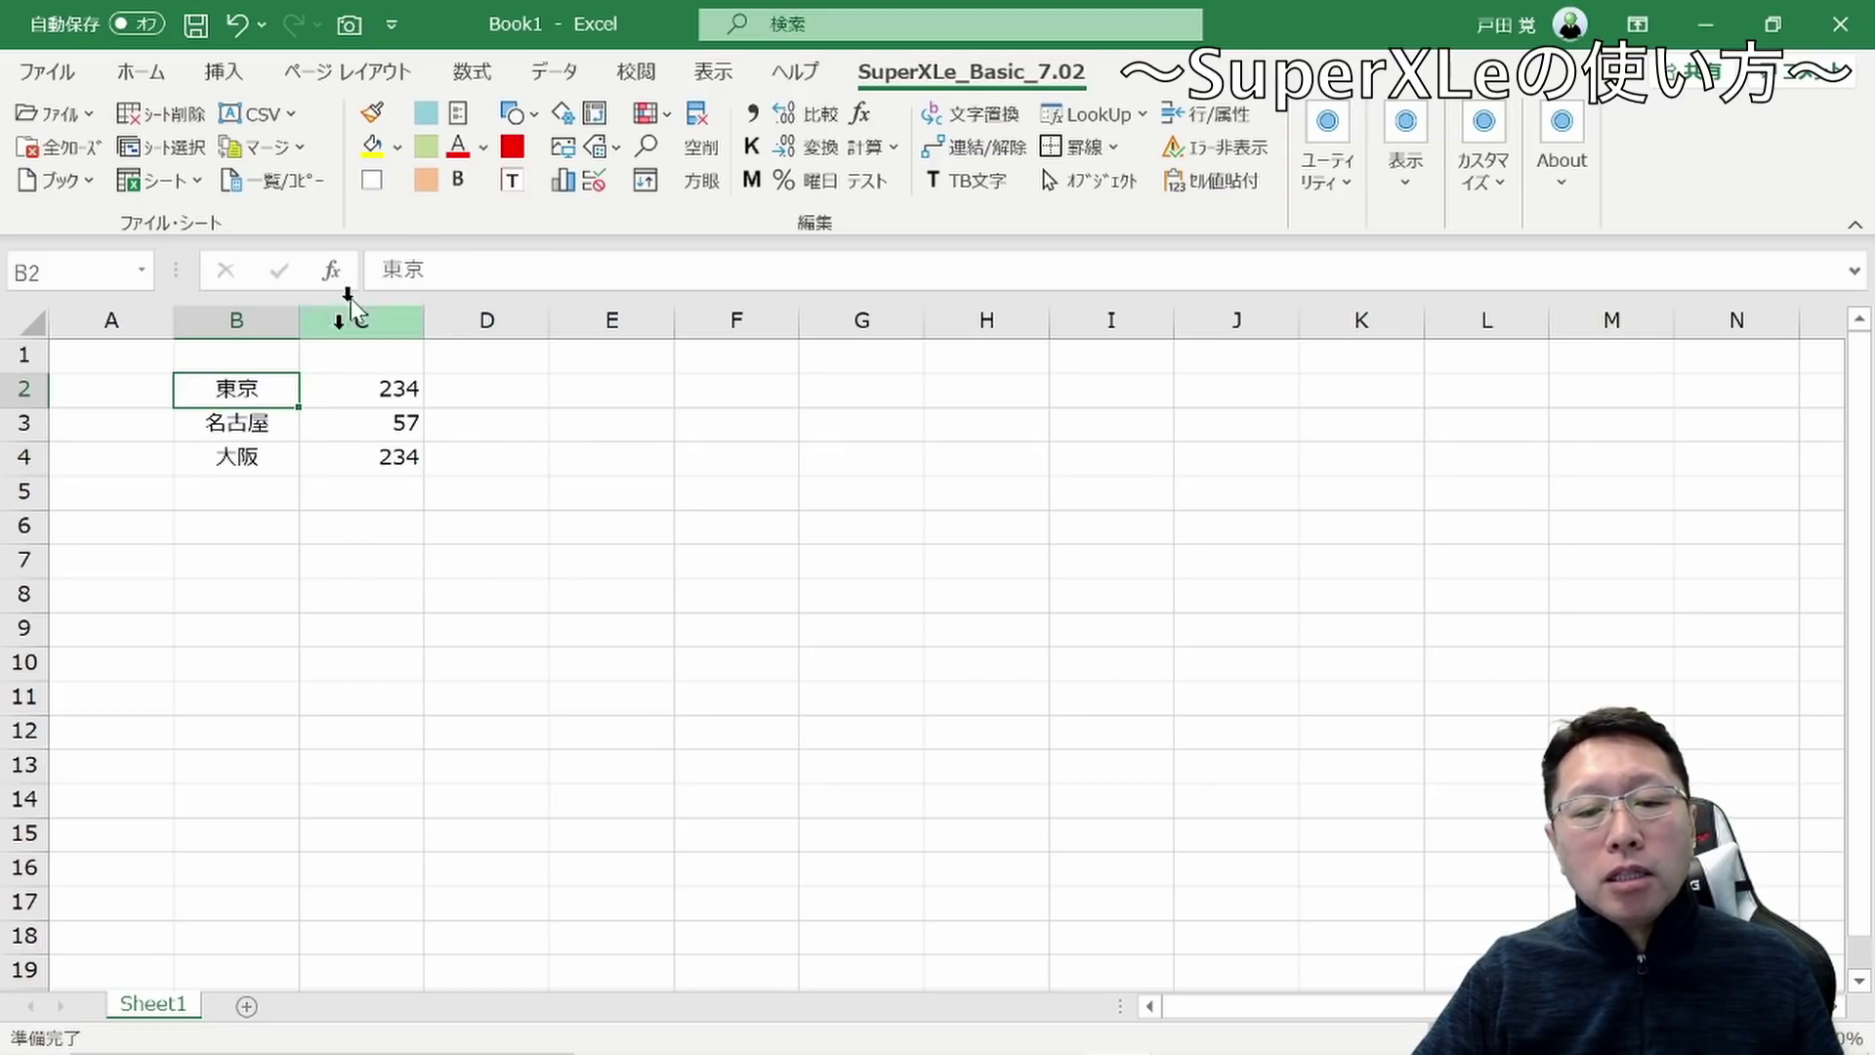
click(431, 154)
click(245, 431)
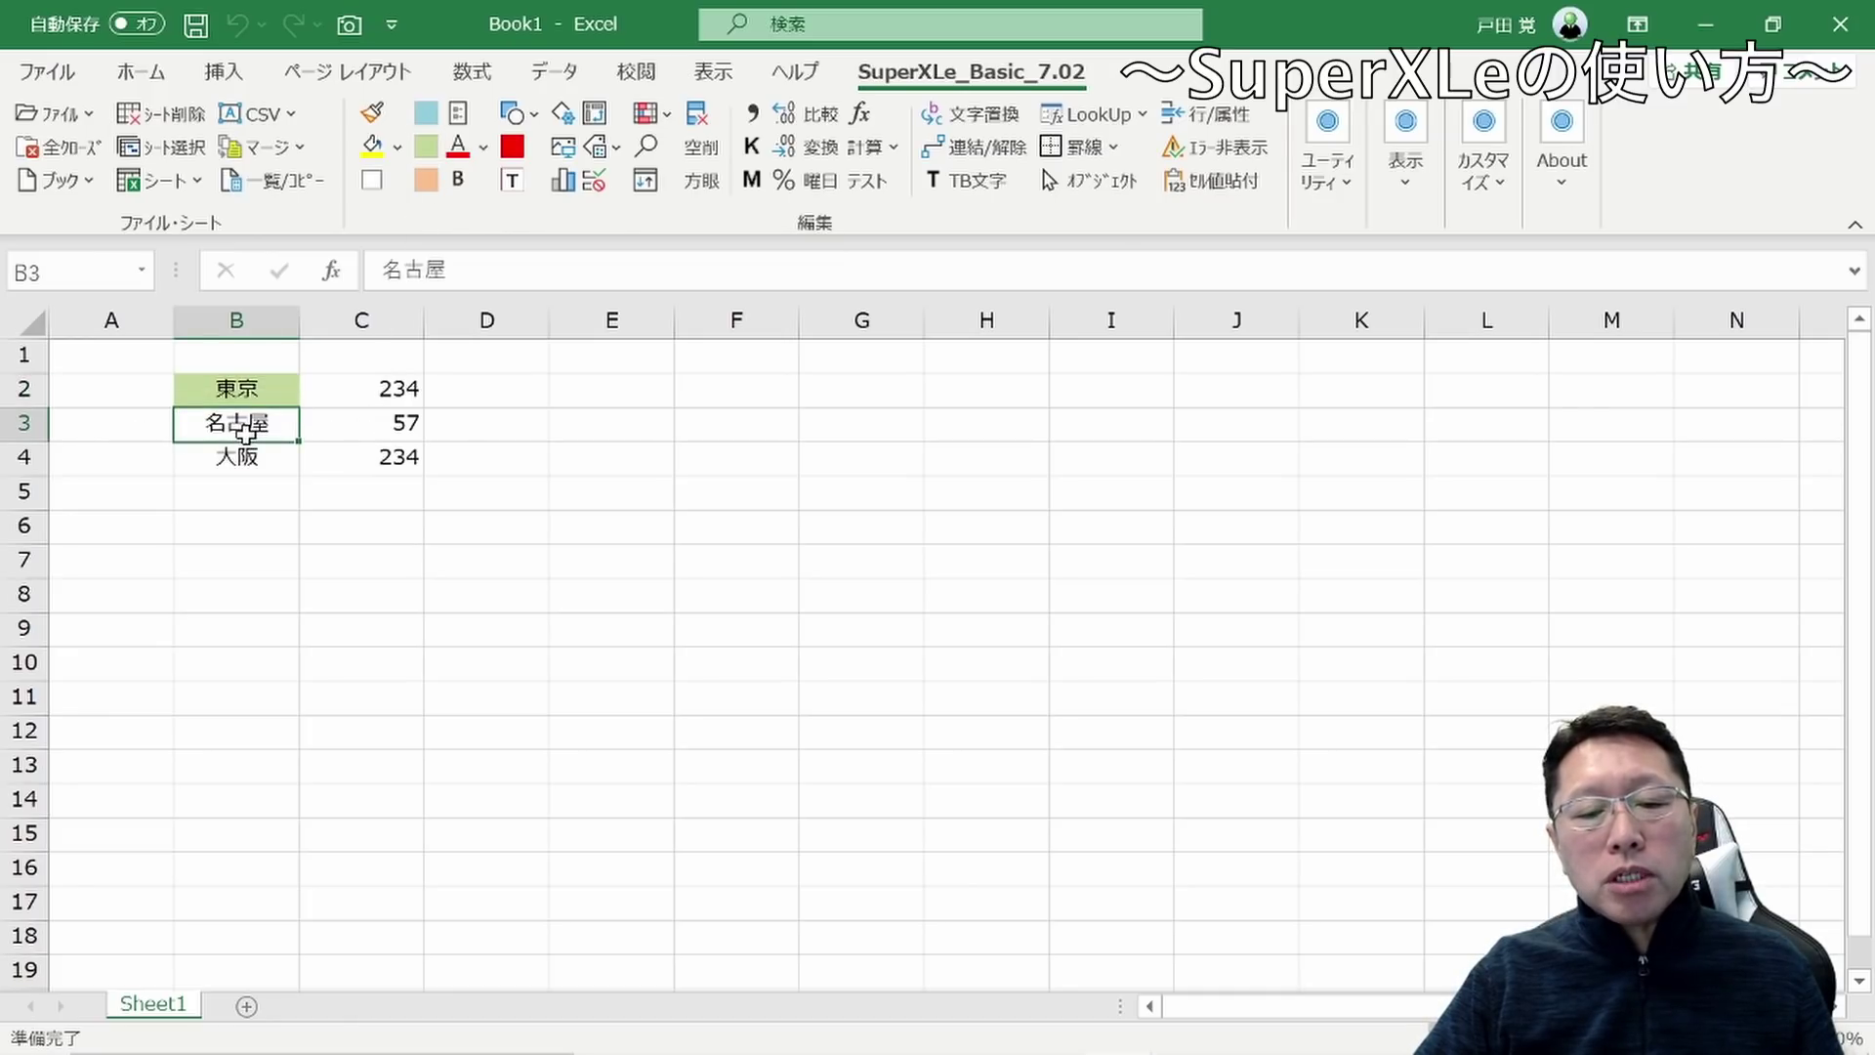
click(430, 186)
click(276, 461)
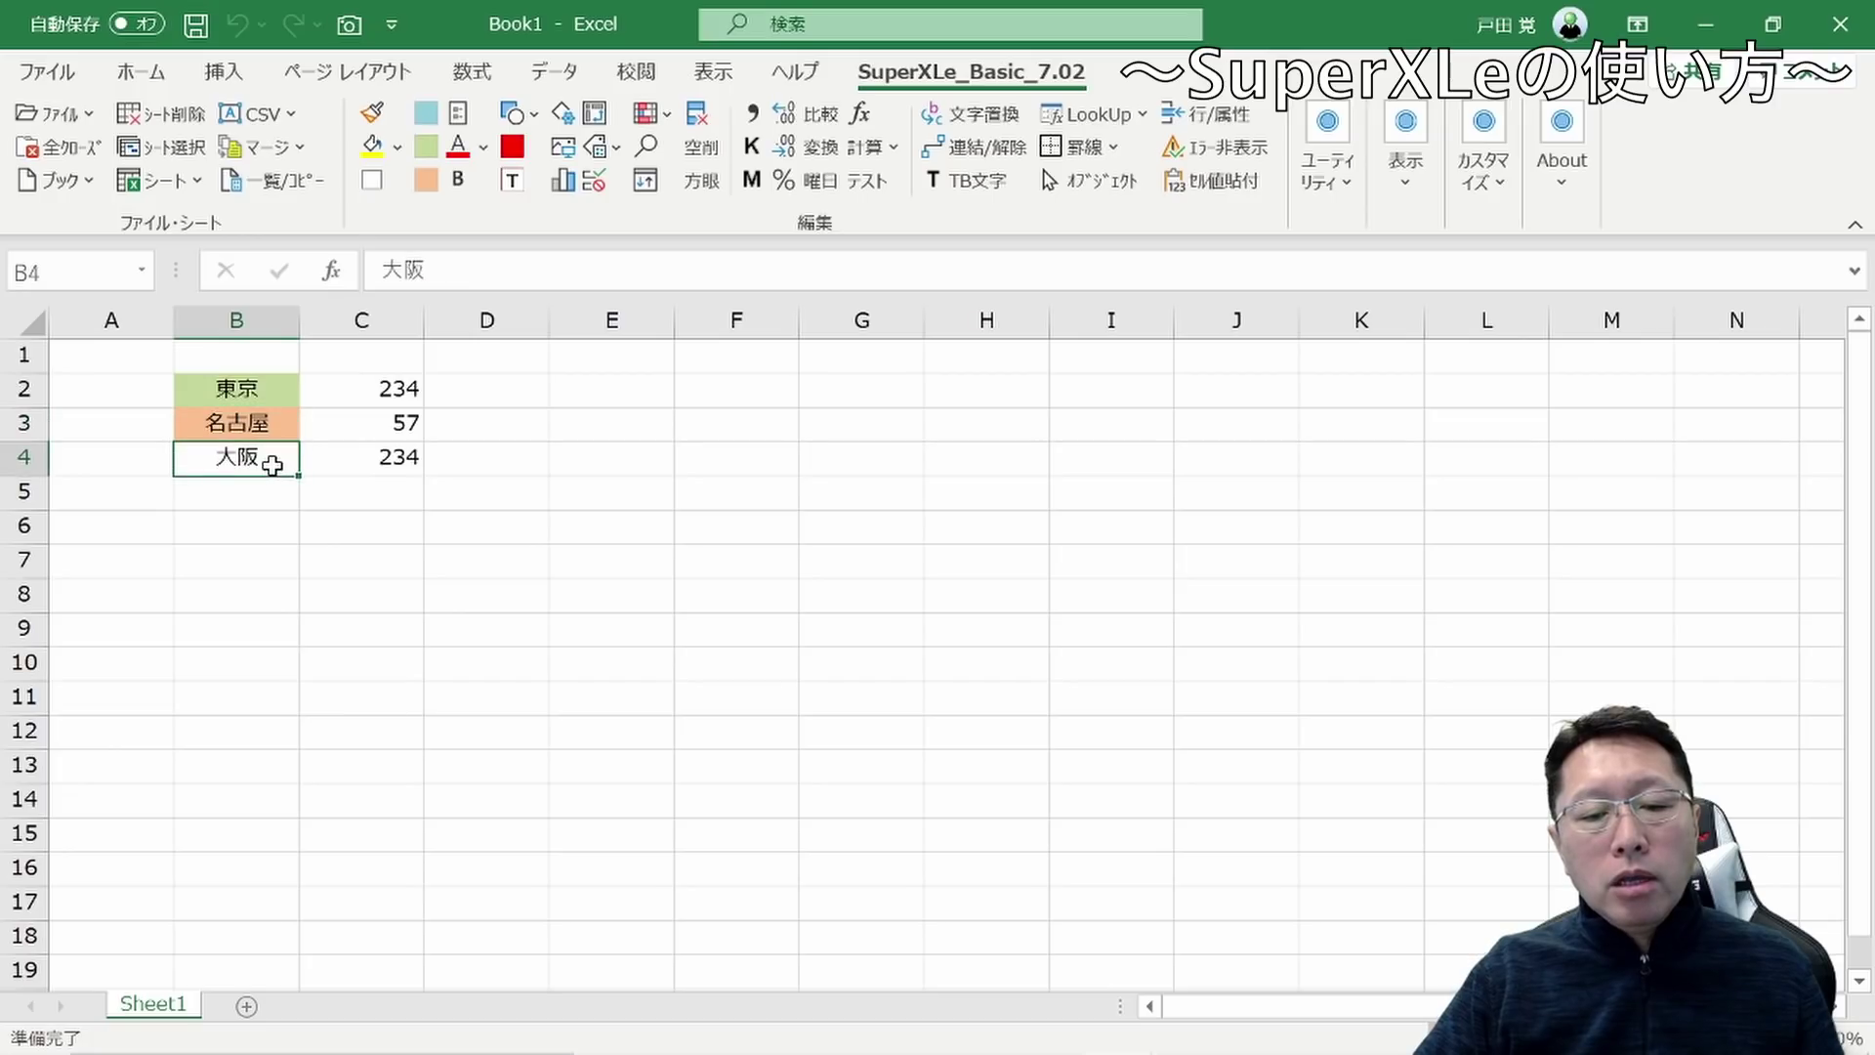
click(426, 113)
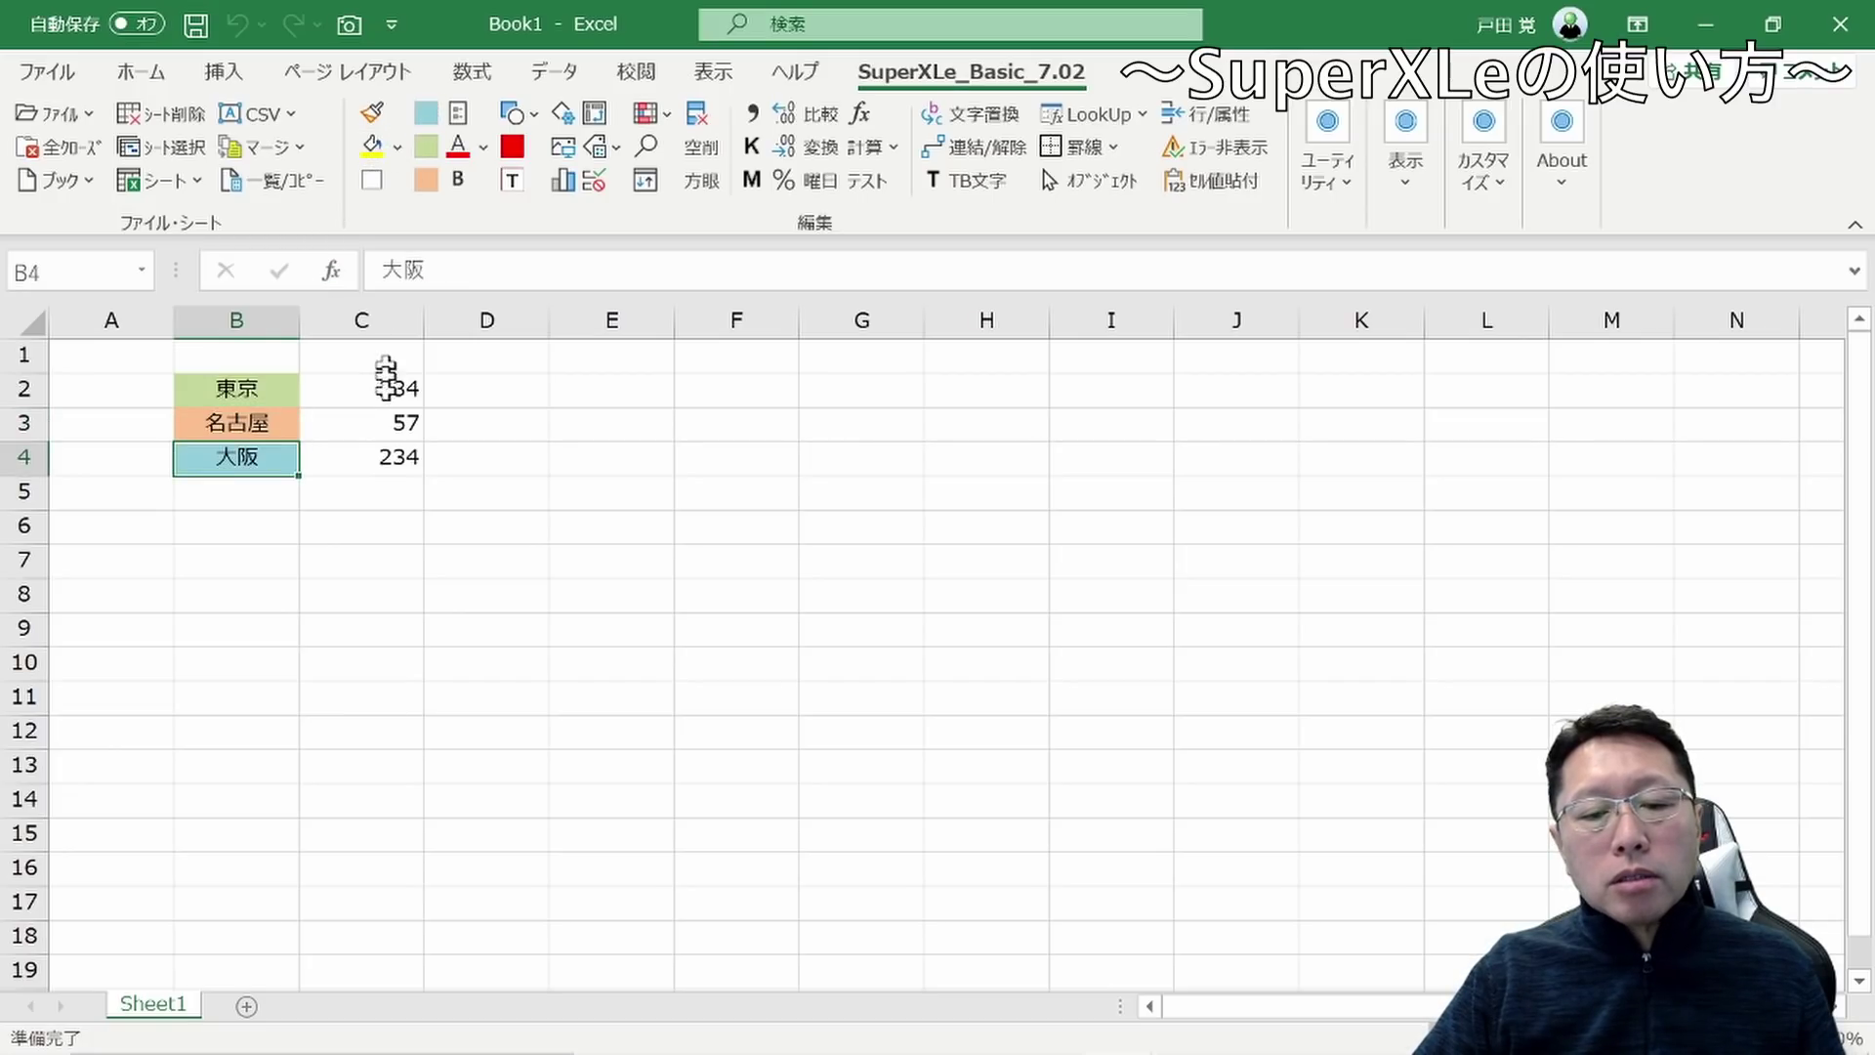
Insert a red-outlined rectangle on the sheet from the SuperXLe tab
click(377, 468)
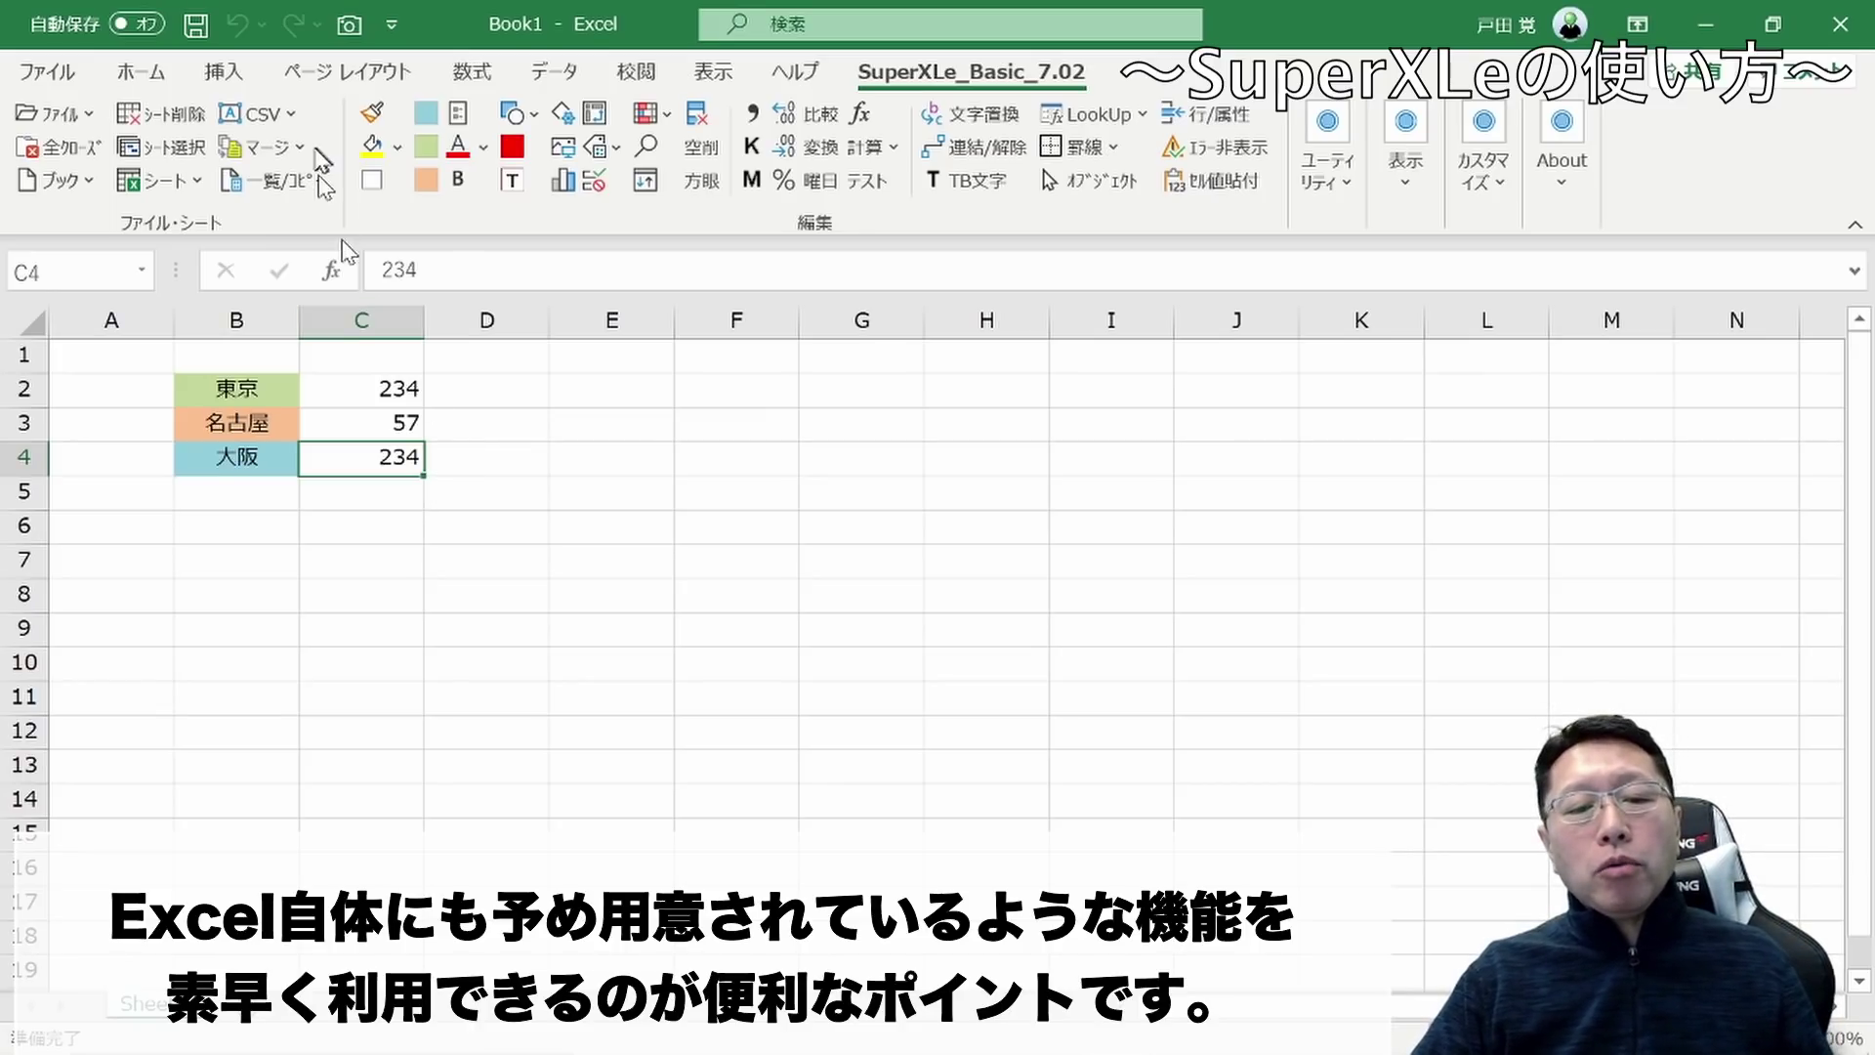
click(141, 71)
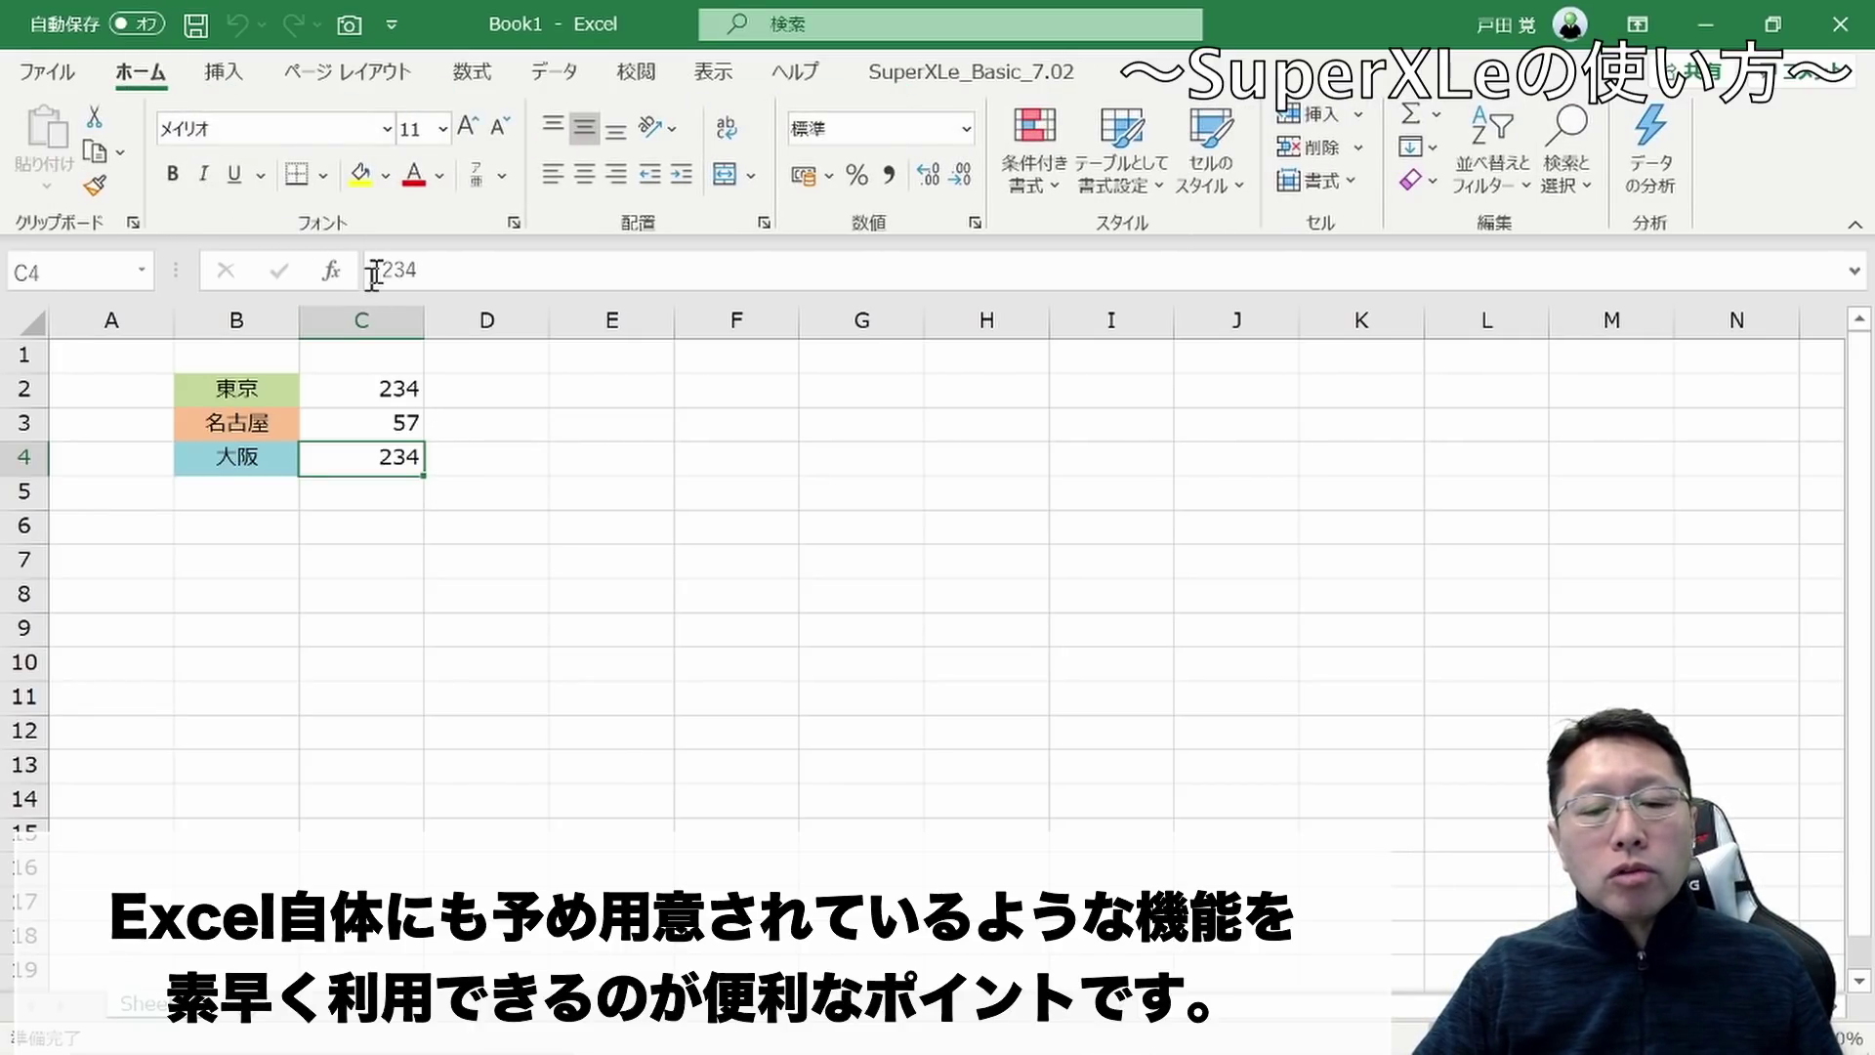
click(385, 175)
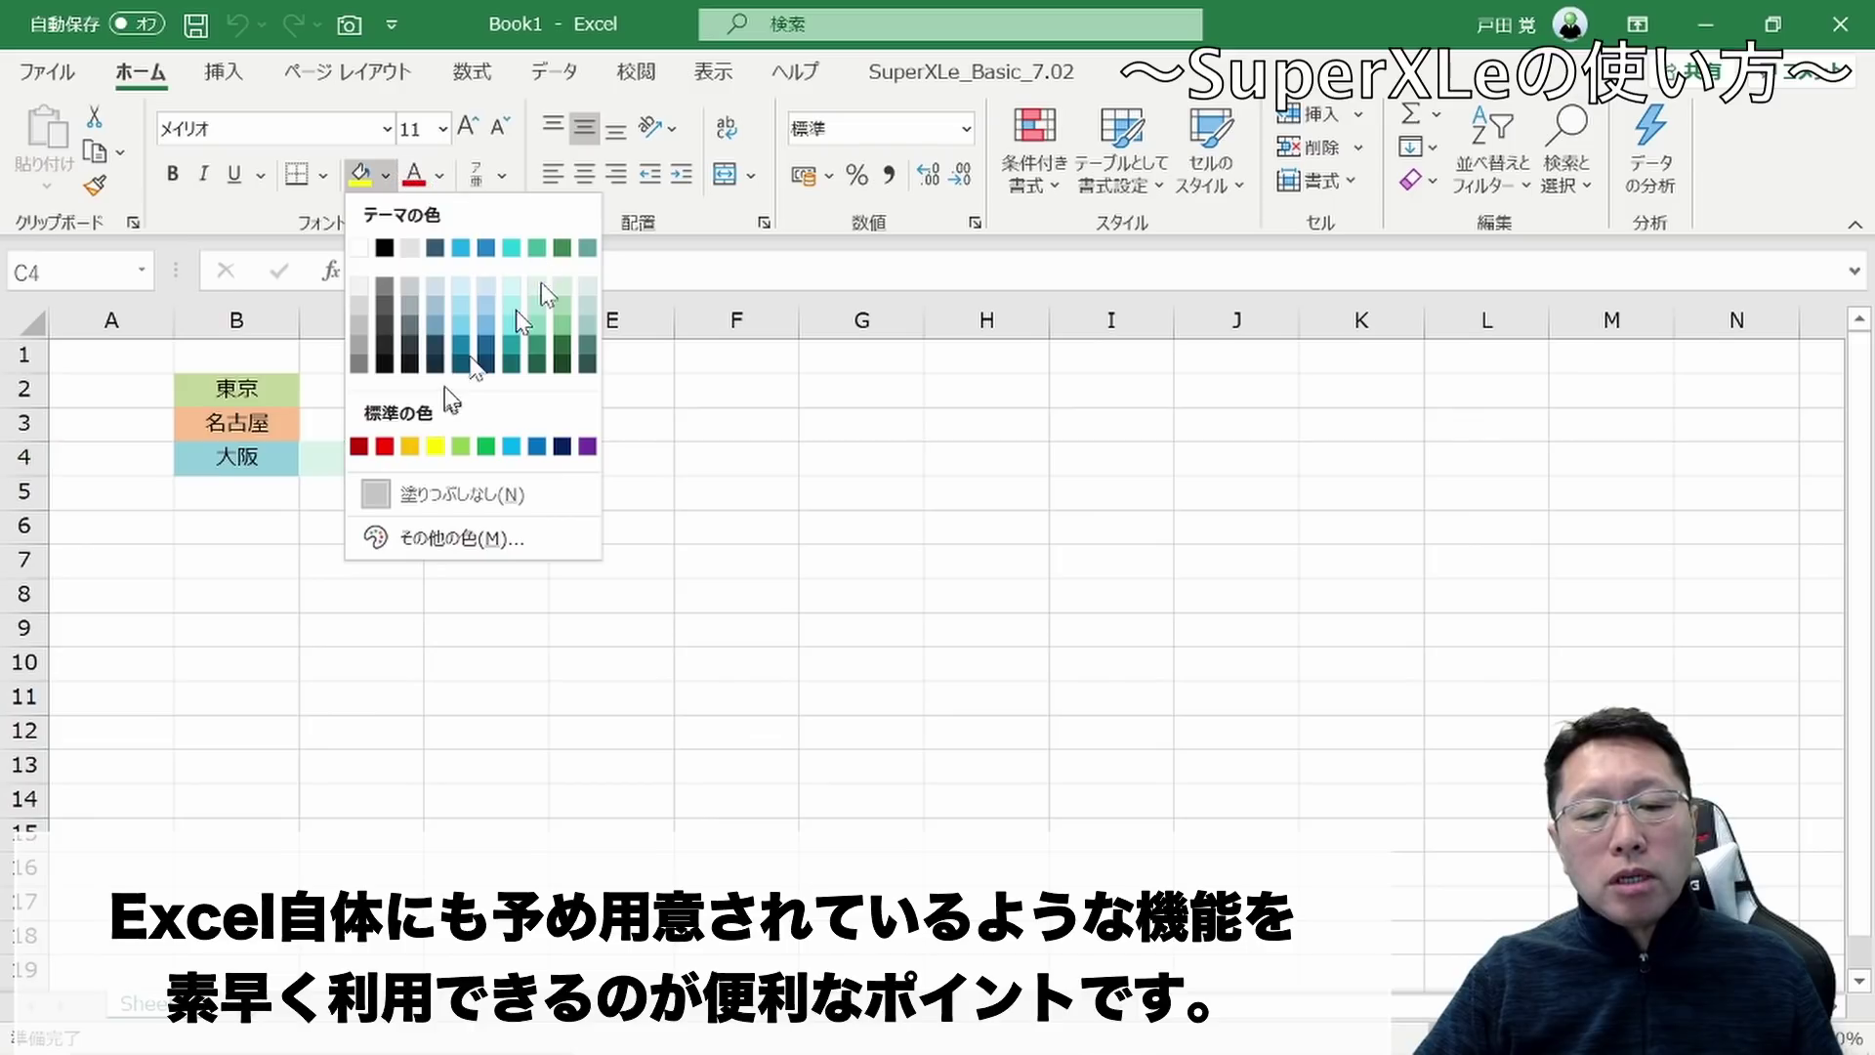
click(933, 559)
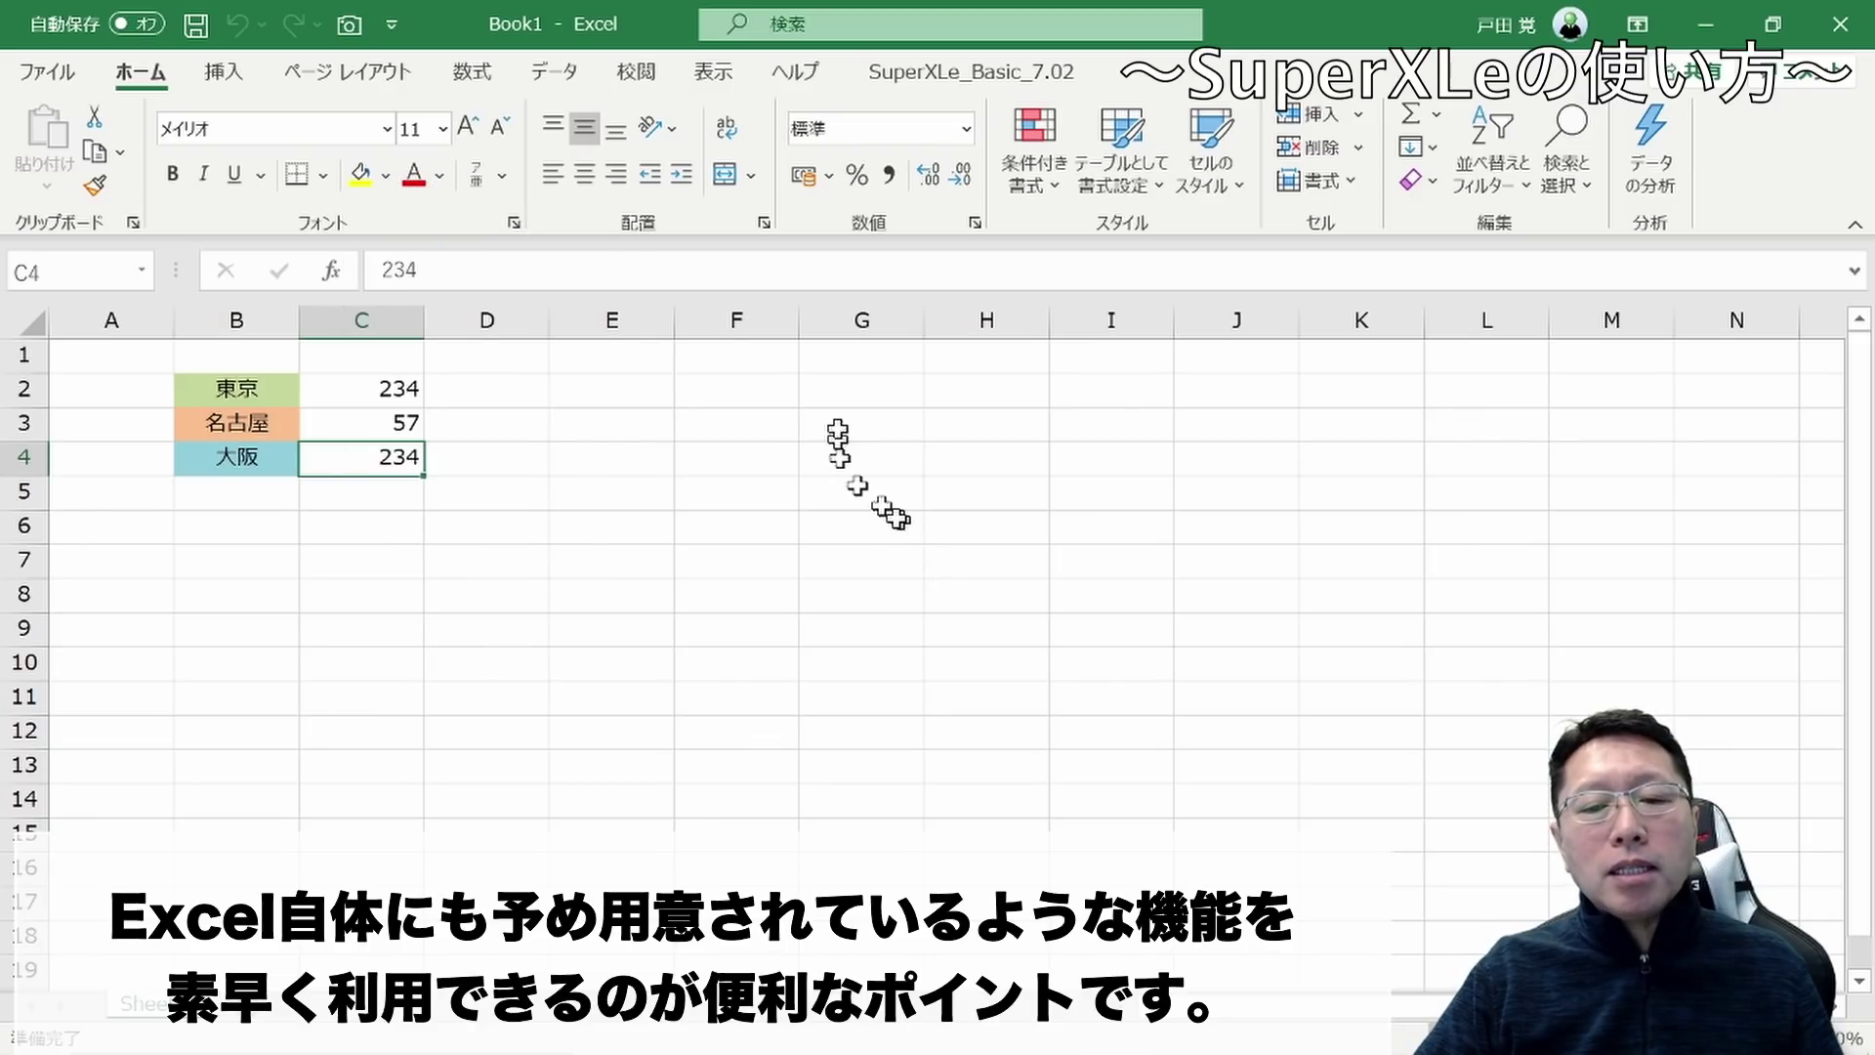
click(970, 74)
click(509, 147)
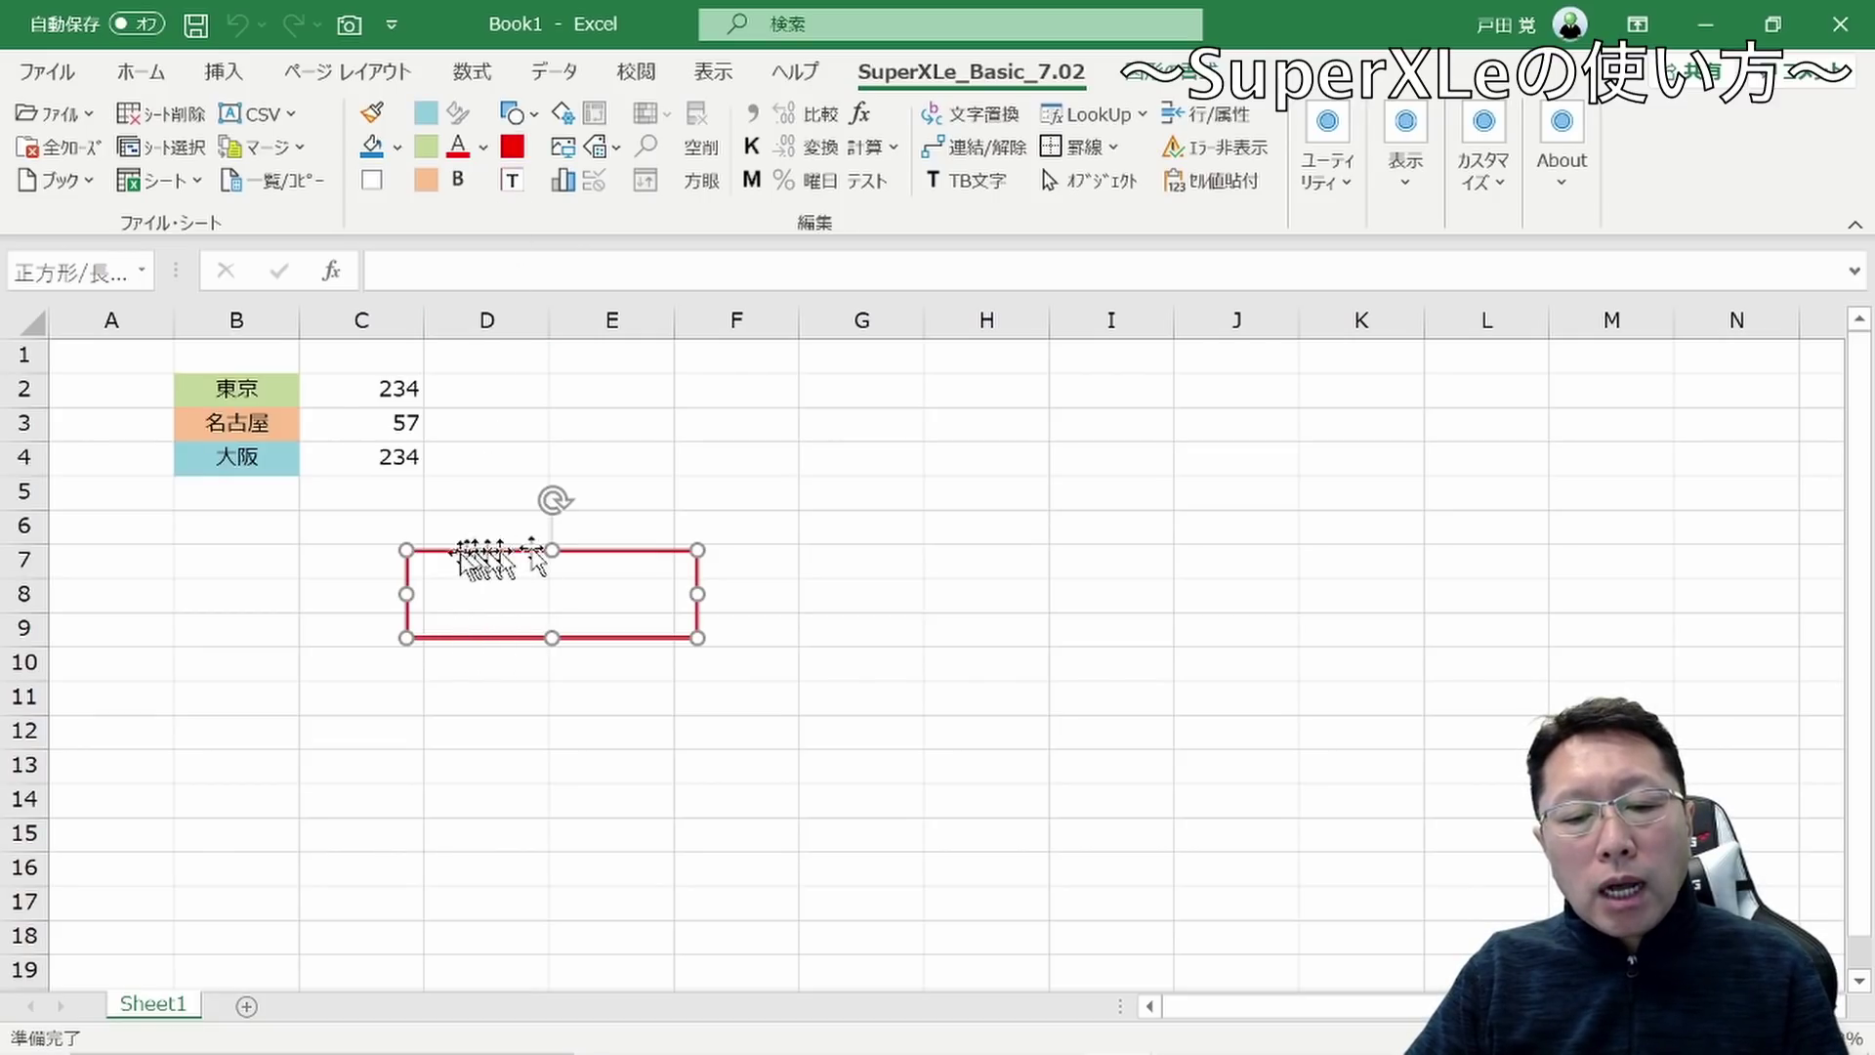
Drag the red rectangle over the city table and resize it to cover B2:D5
click(509, 615)
click(518, 571)
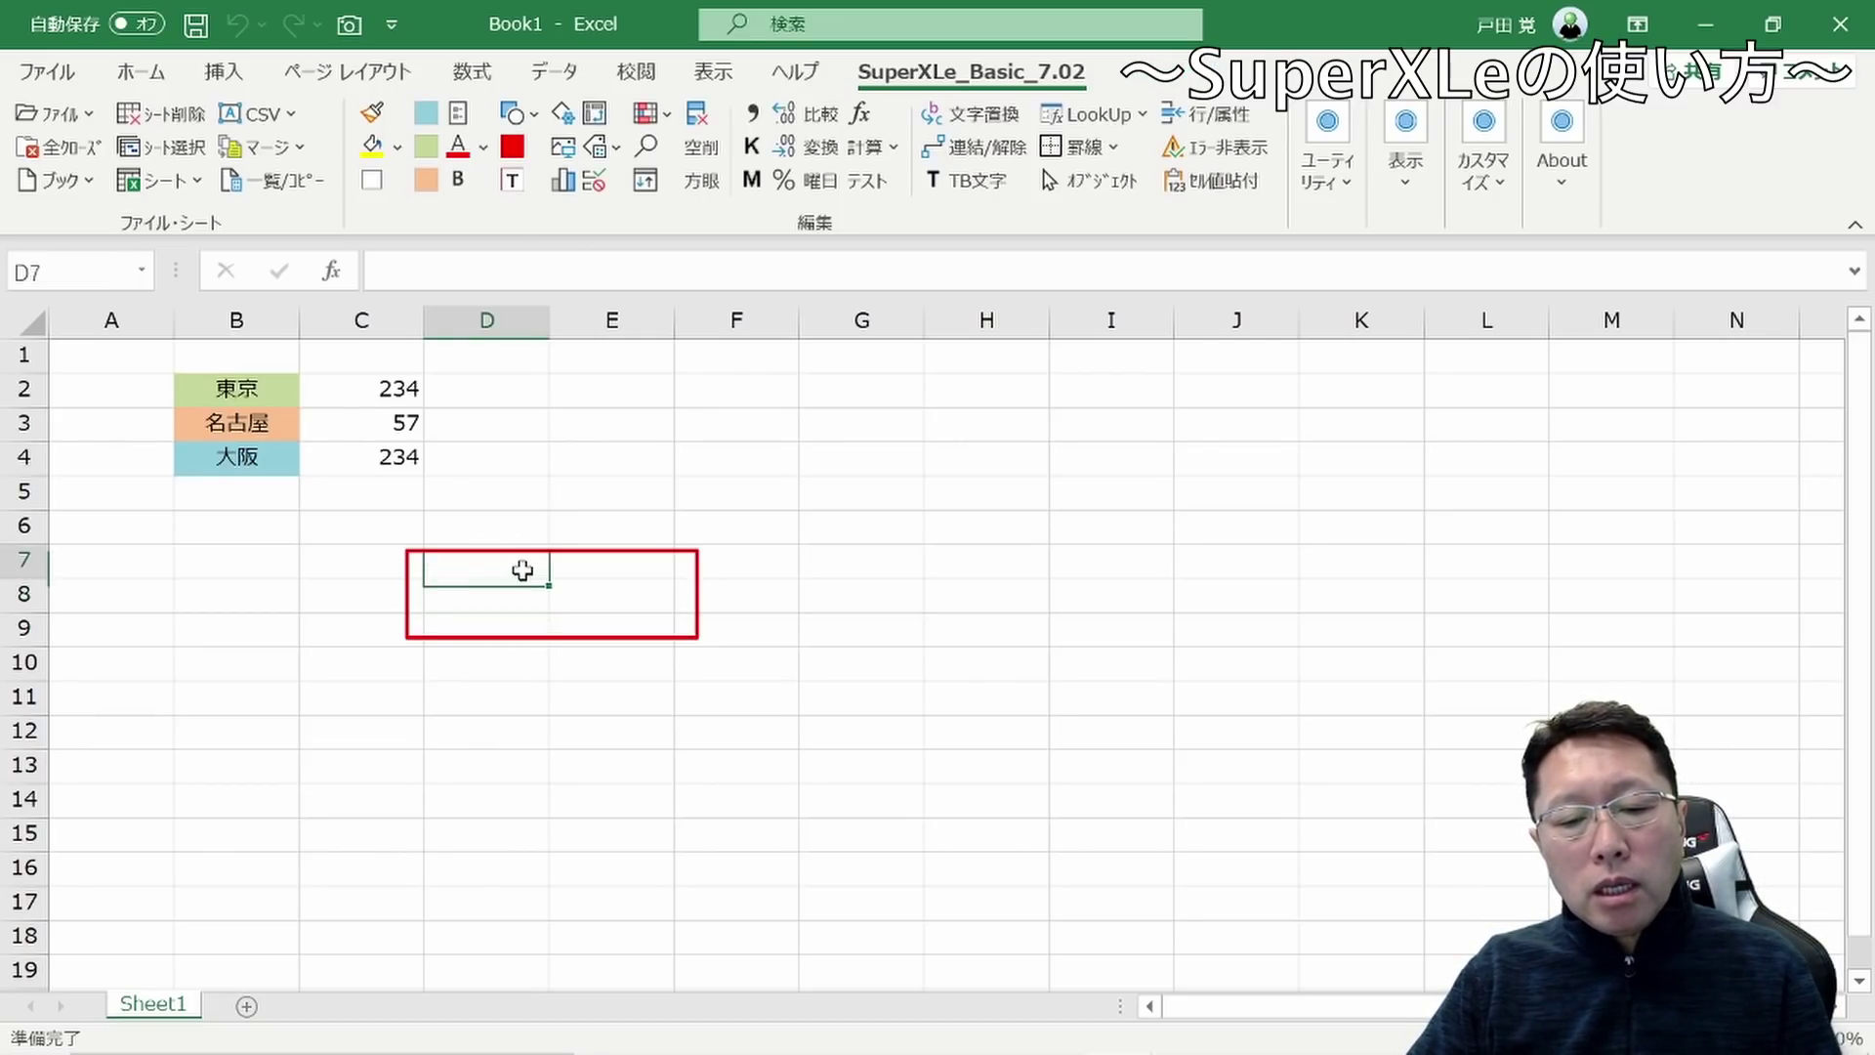
drag(543, 553, 322, 376)
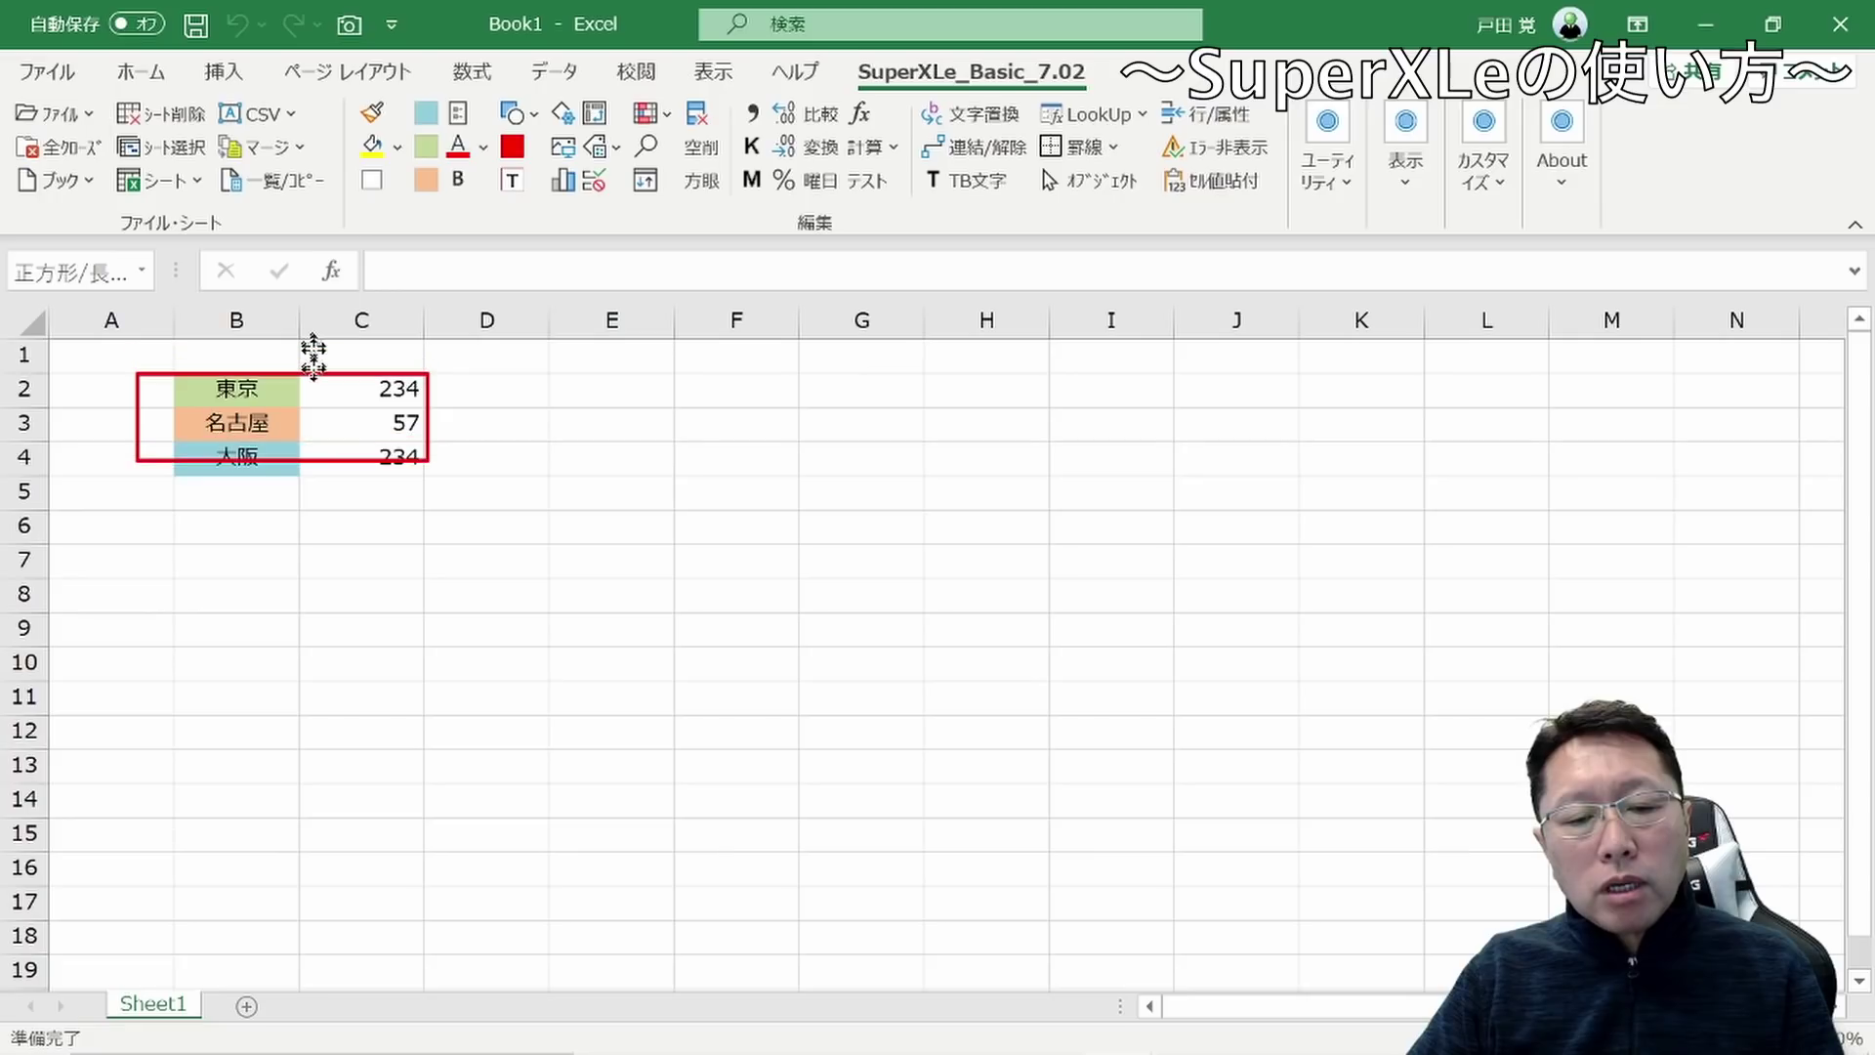
mouse_move(427, 459)
mouse_down()
mouse_move(470, 506)
mouse_move(444, 496)
mouse_up()
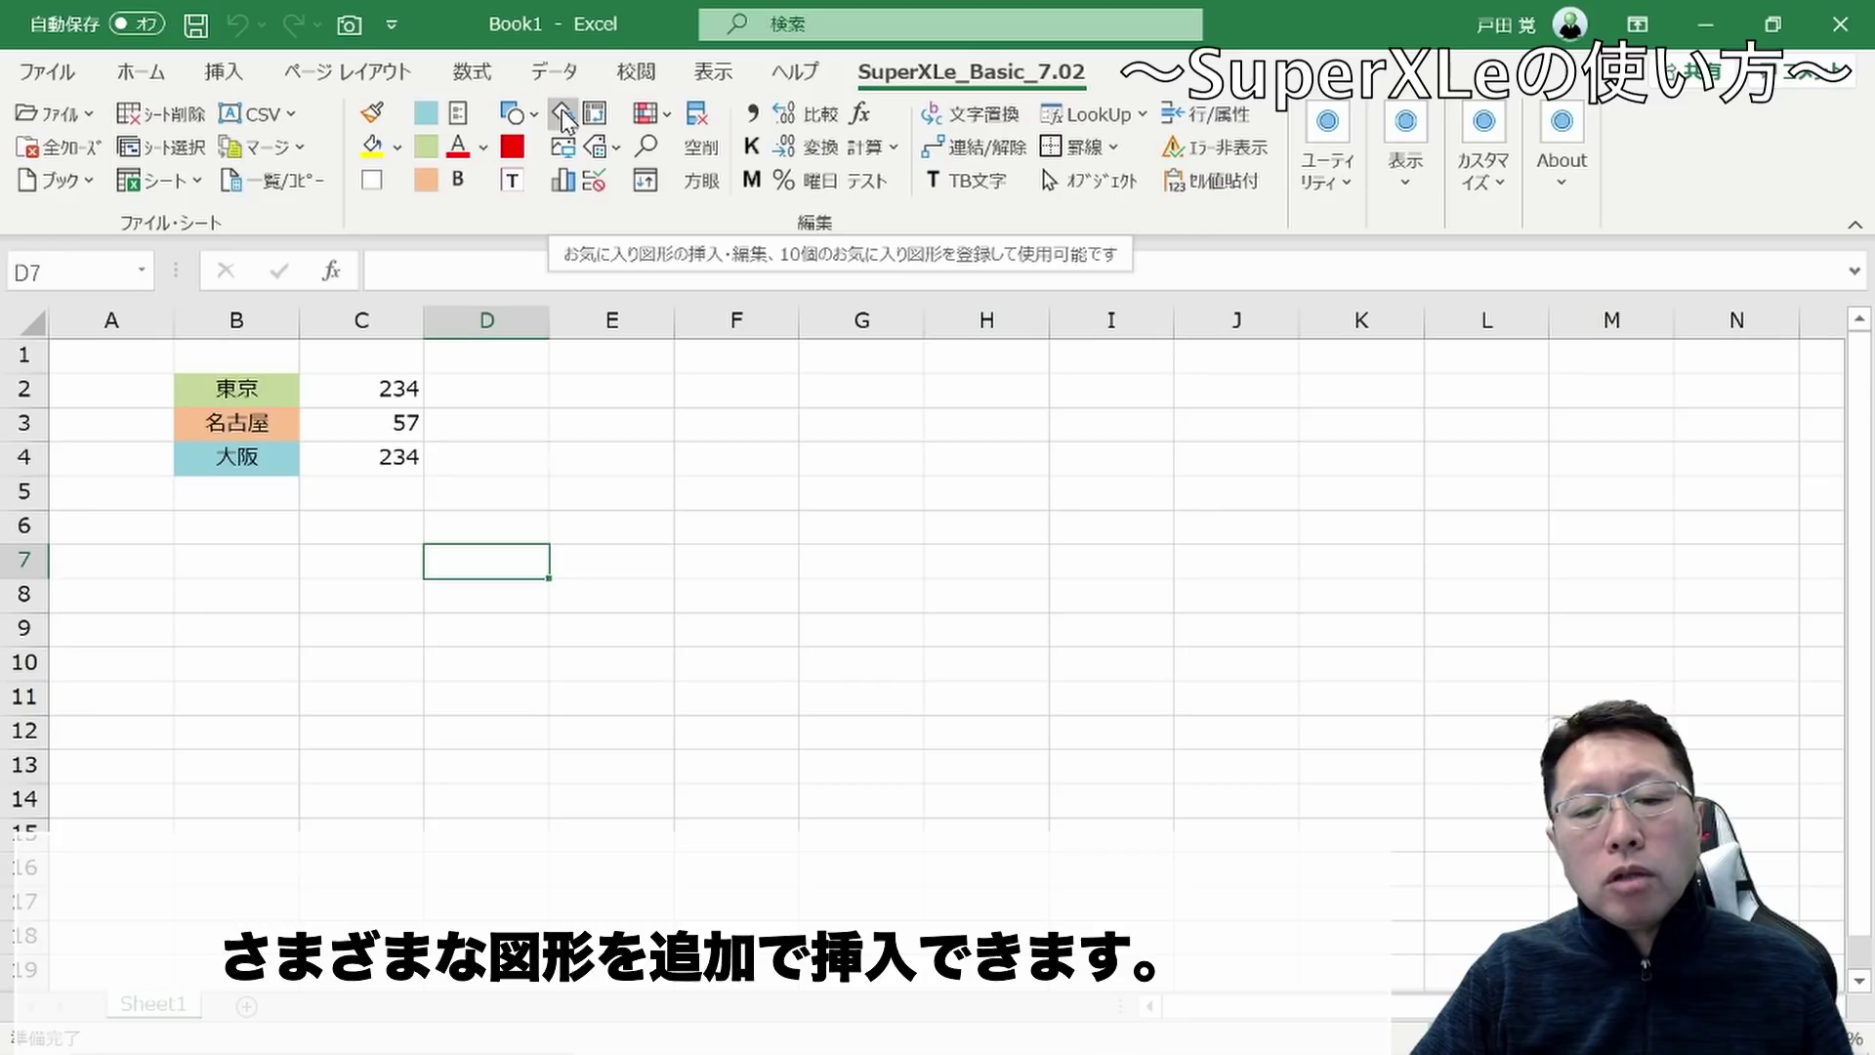
Insert favourite shape 03, the comment box with red box, from the SuperXLe gallery
click(565, 117)
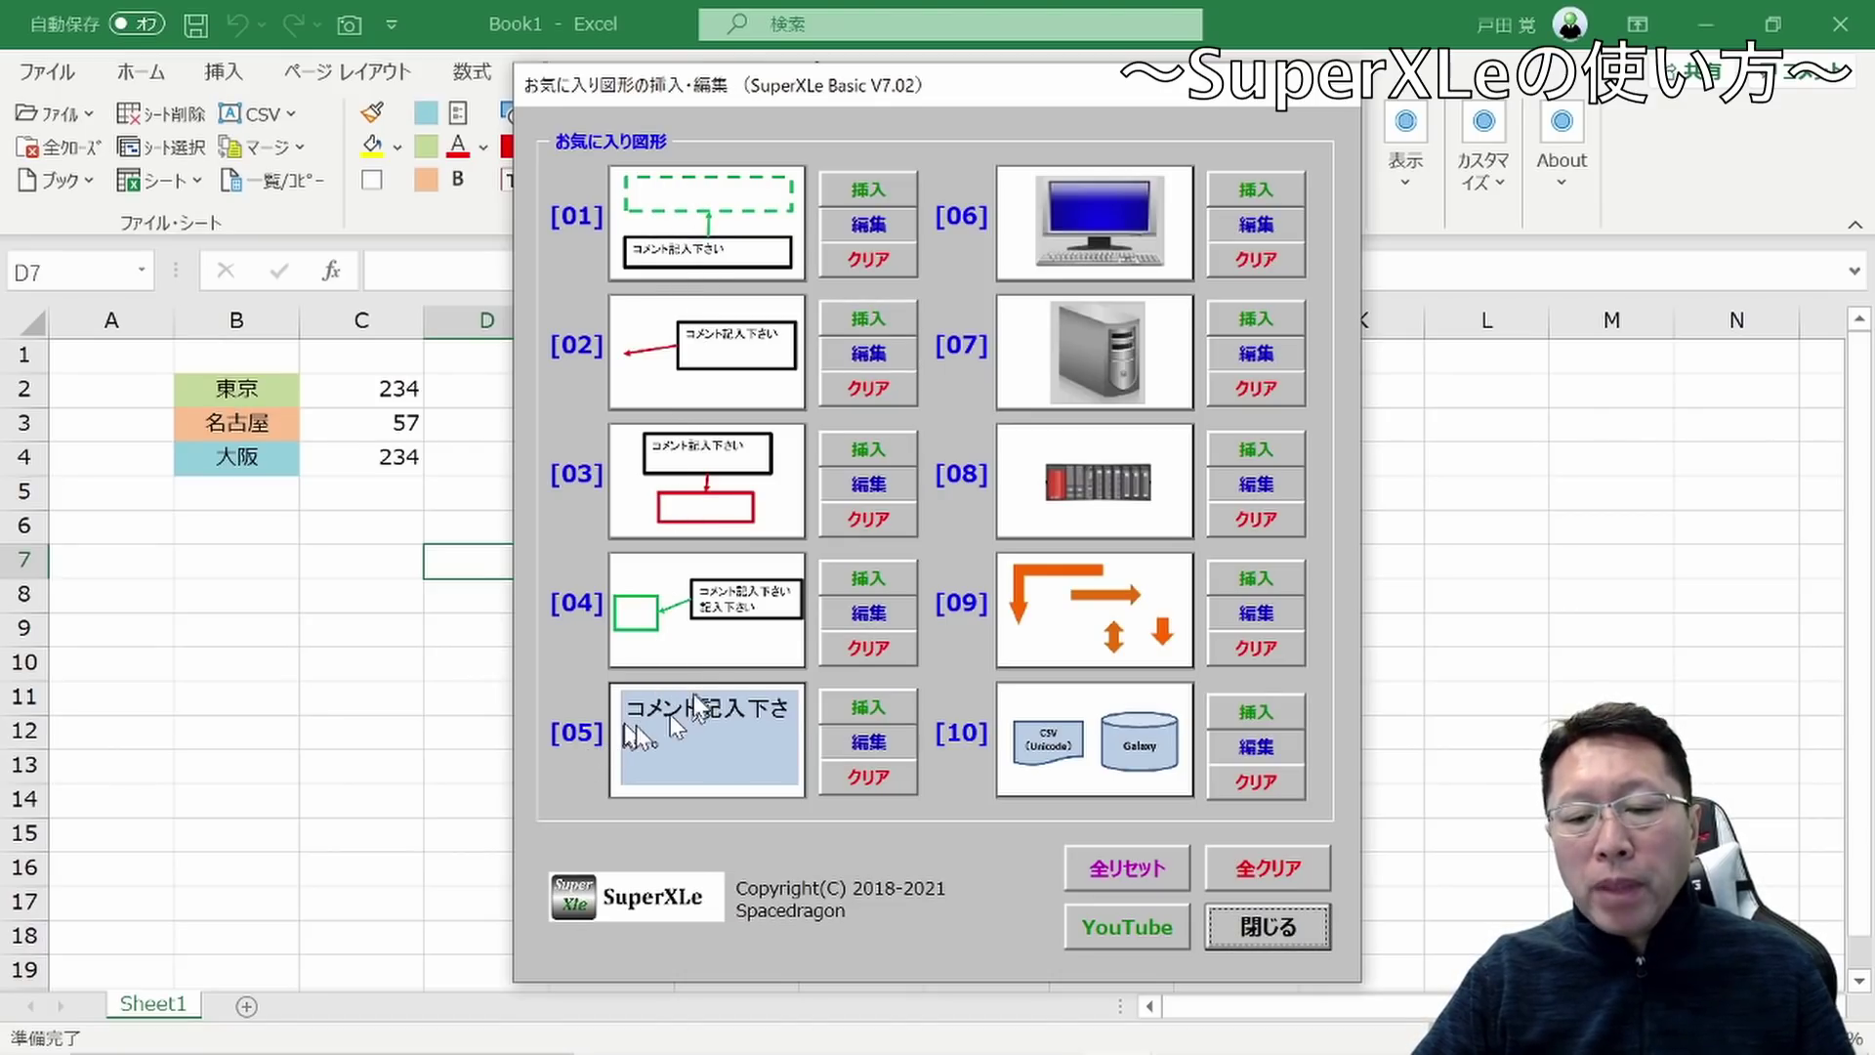
click(832, 453)
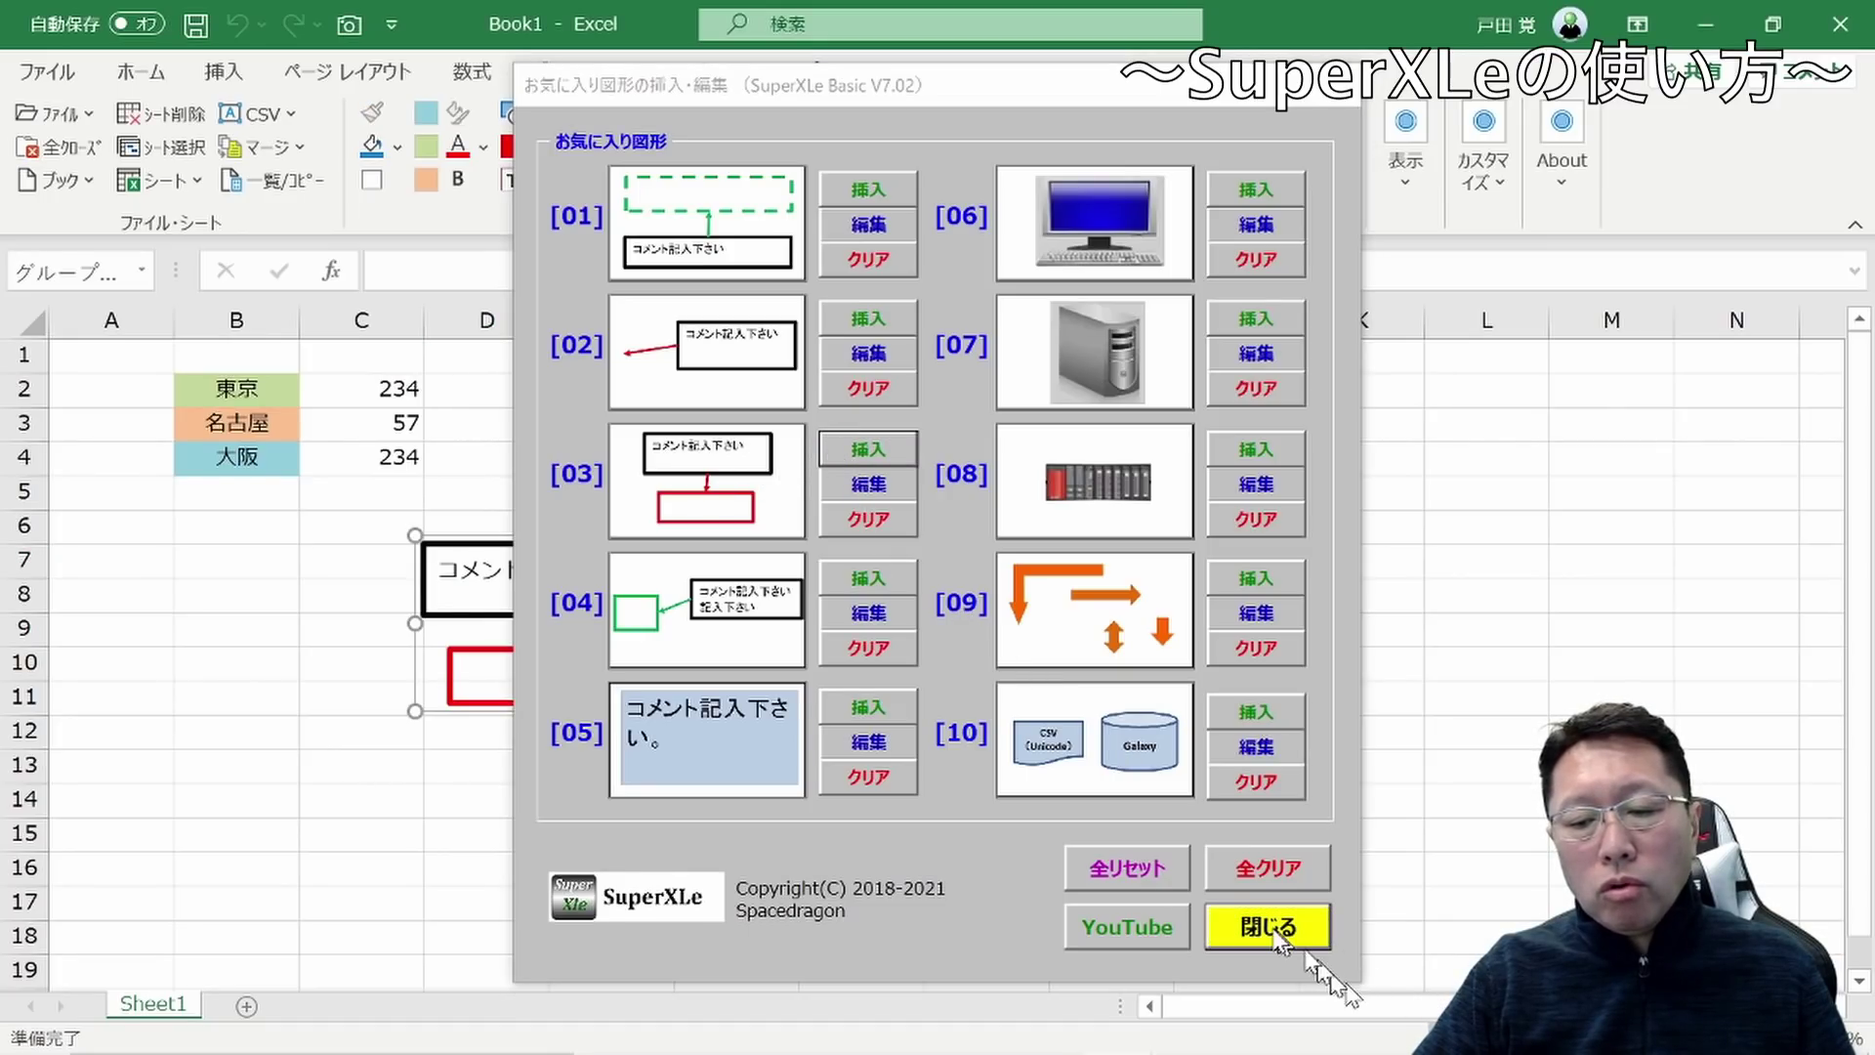
click(1281, 928)
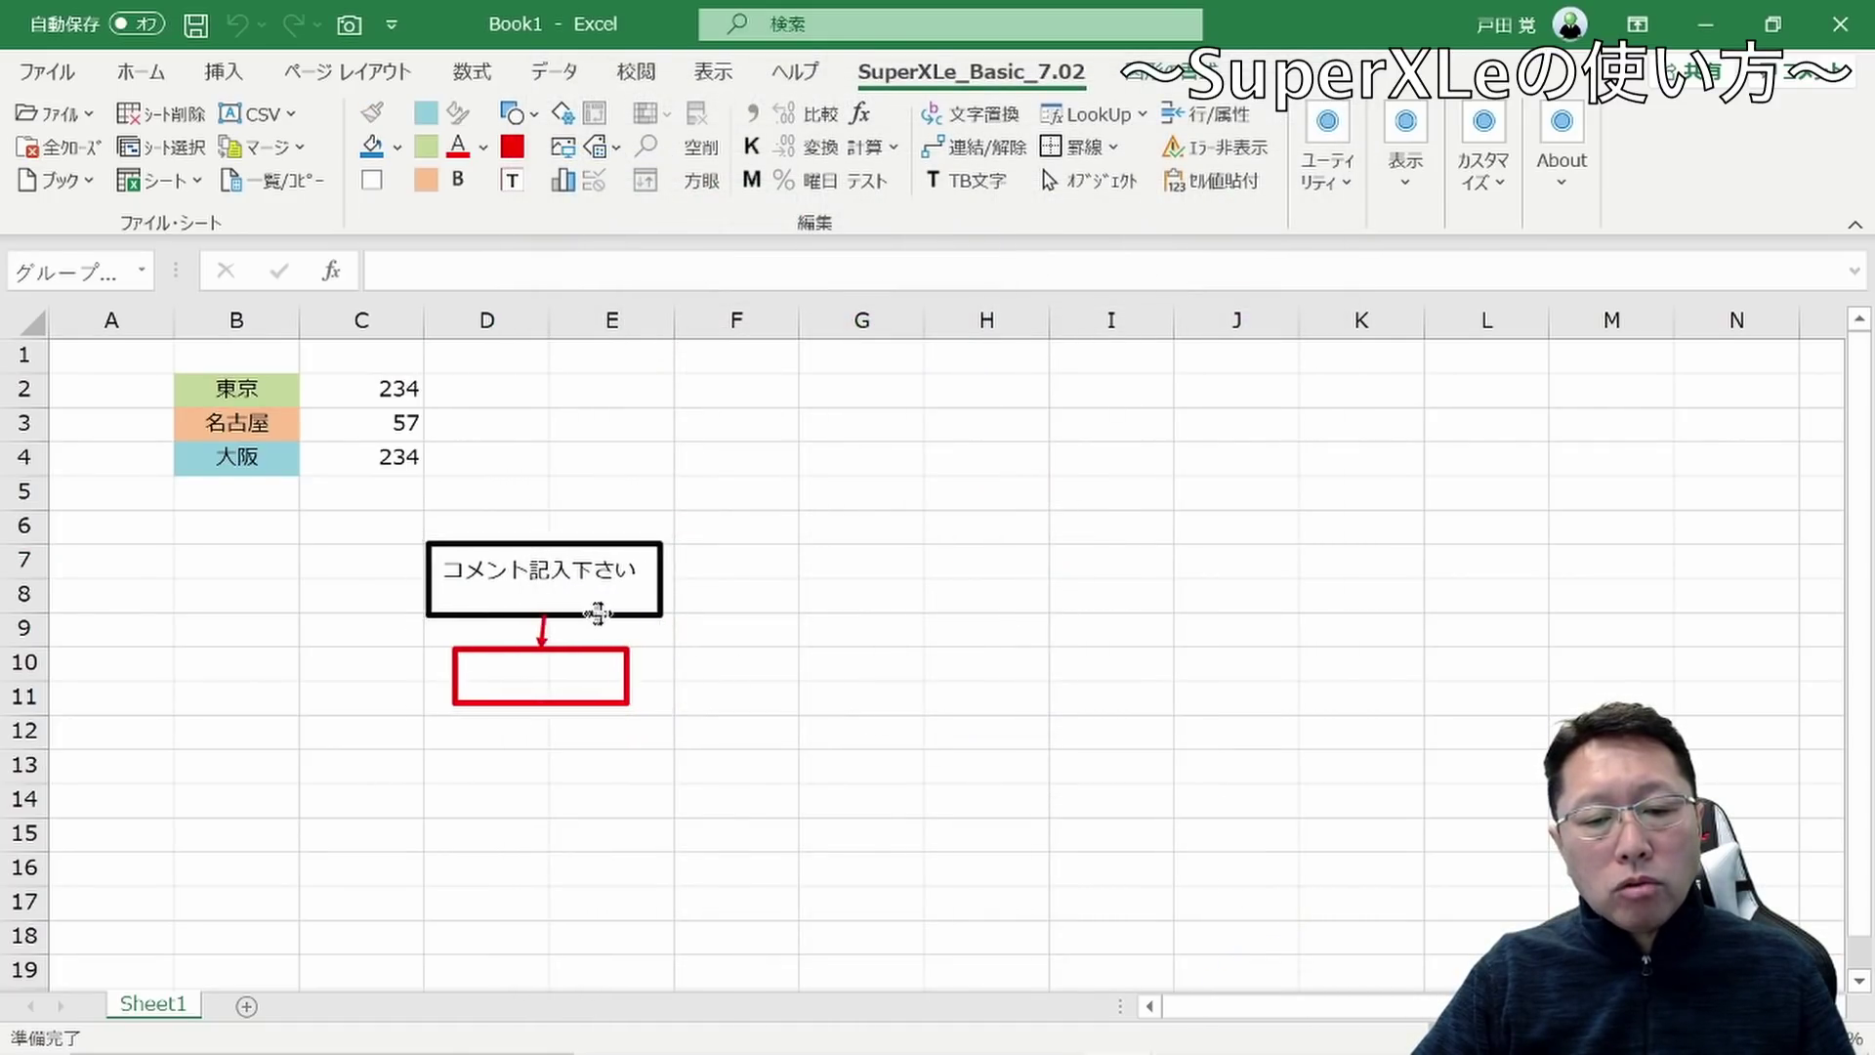
Drag the trial comment-box shape around the city table, then bring the favourites gallery back
drag(598, 612, 676, 496)
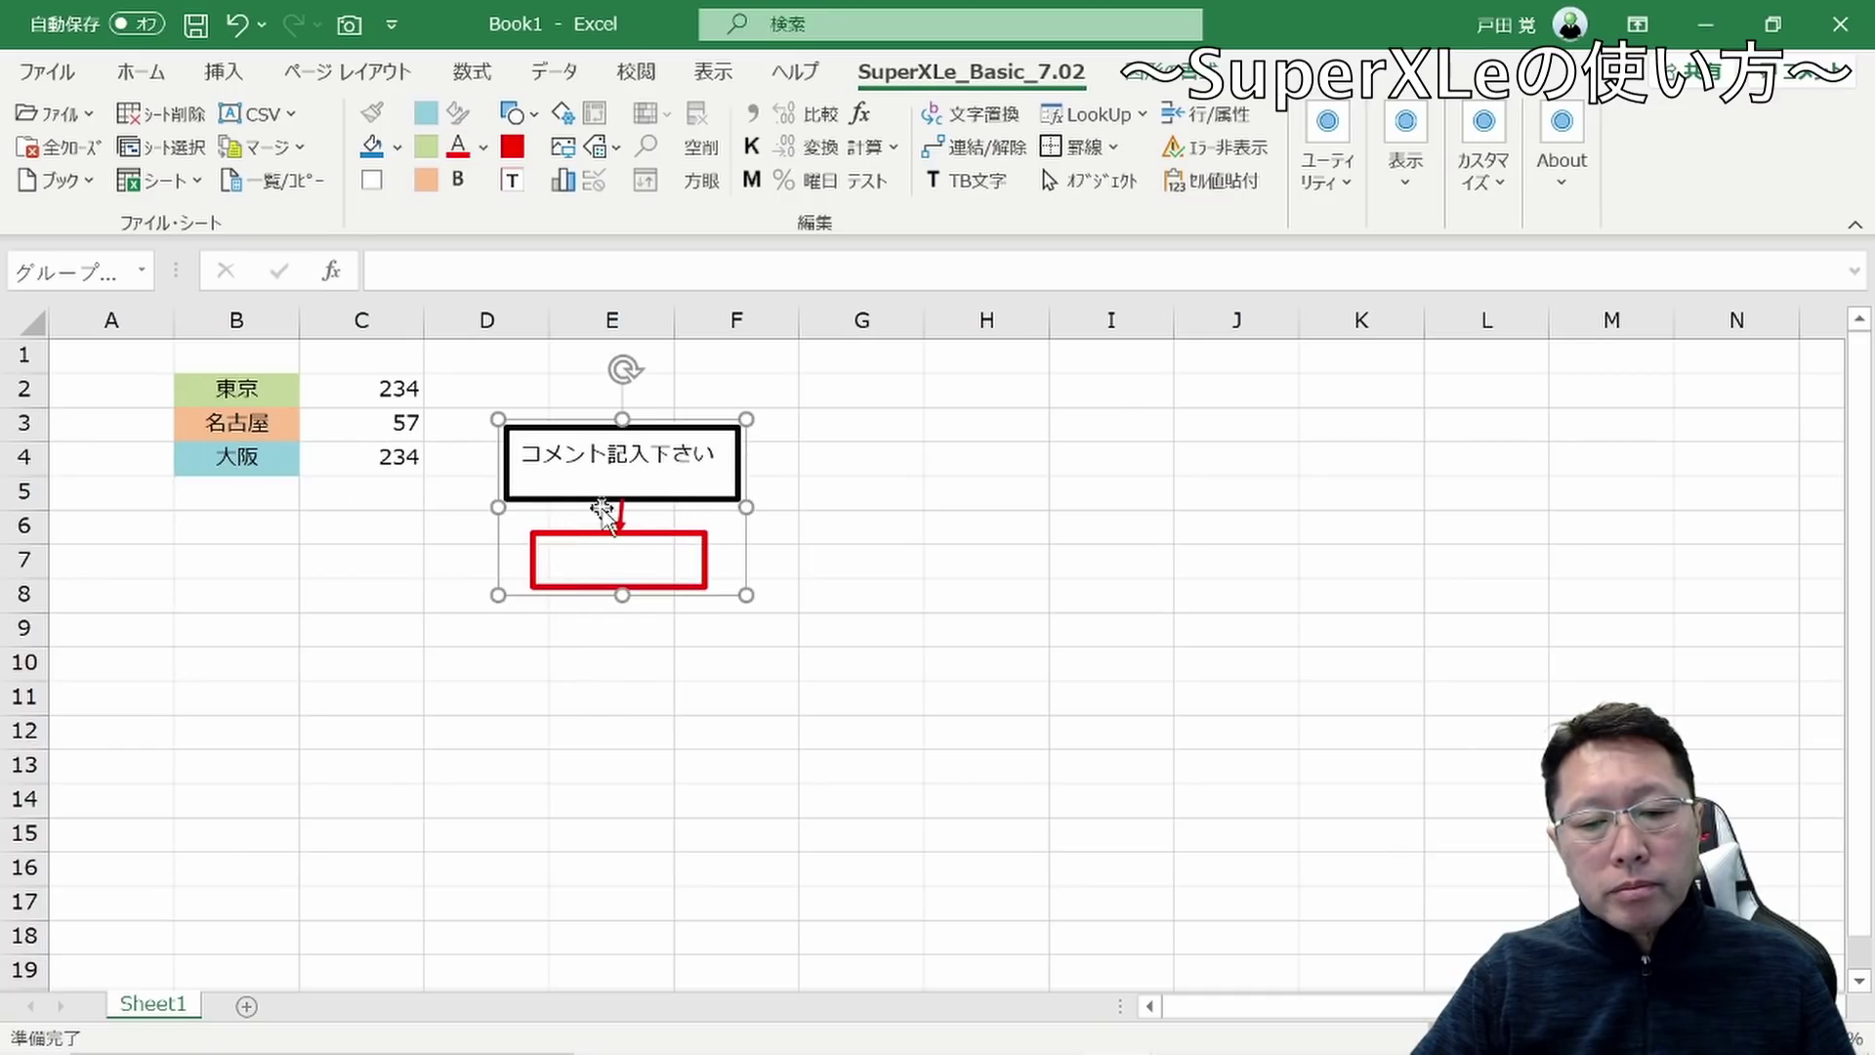
mouse_move(607, 496)
mouse_down()
mouse_move(354, 498)
mouse_move(280, 379)
mouse_move(343, 400)
mouse_up()
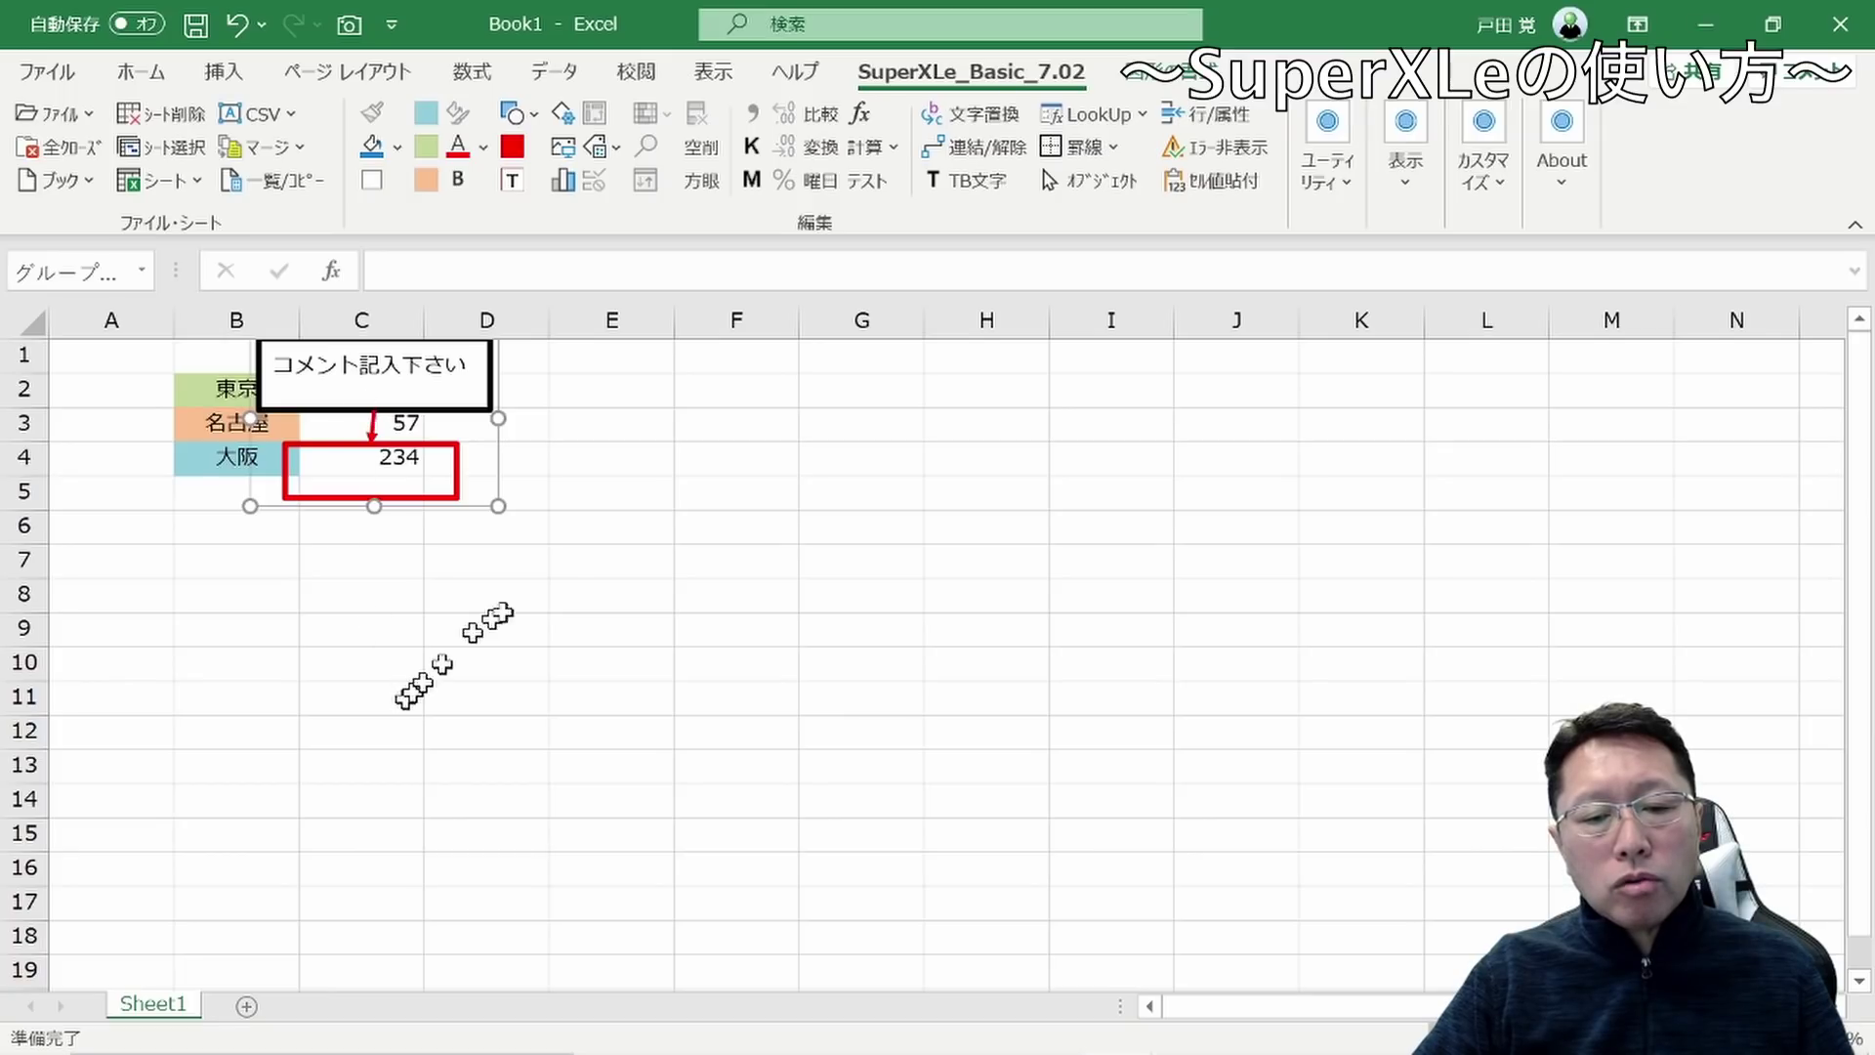
drag(429, 445, 481, 548)
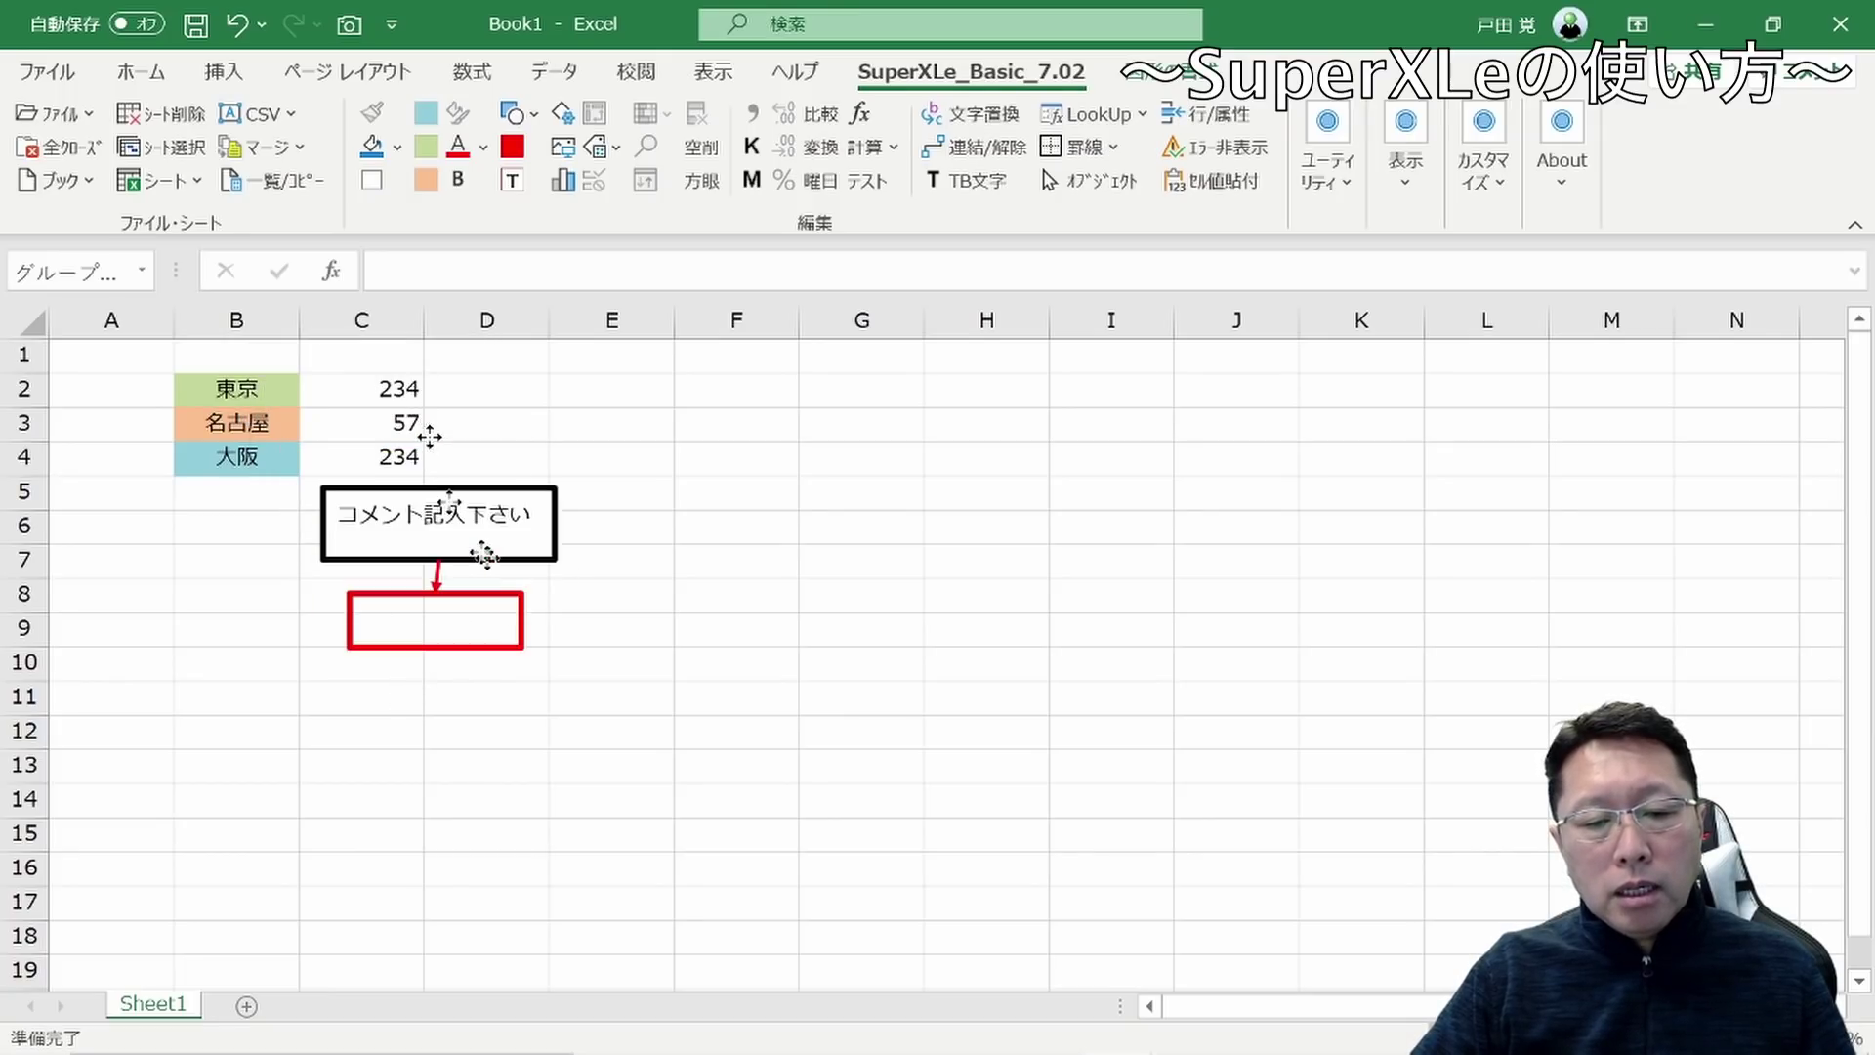
click(562, 114)
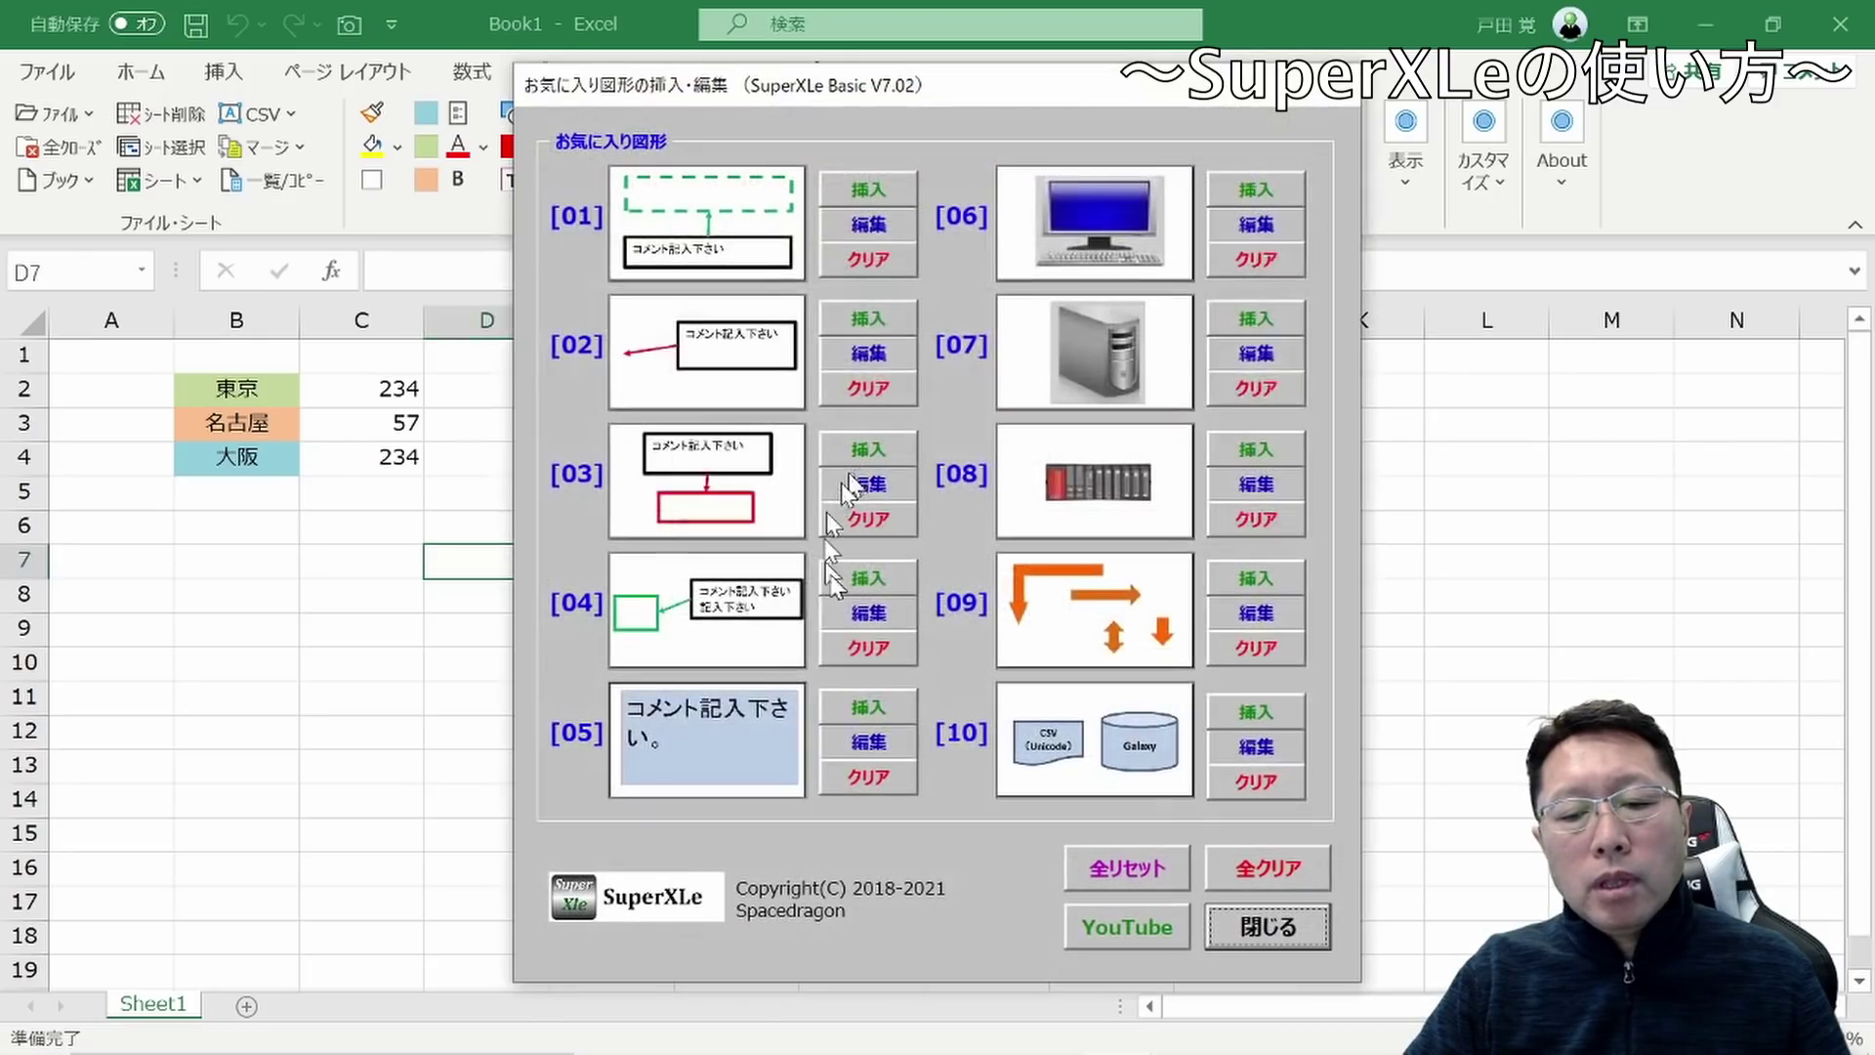
Preview favourite shape 02, then insert the arrow-with-comment-box shape beside the city table
click(687, 374)
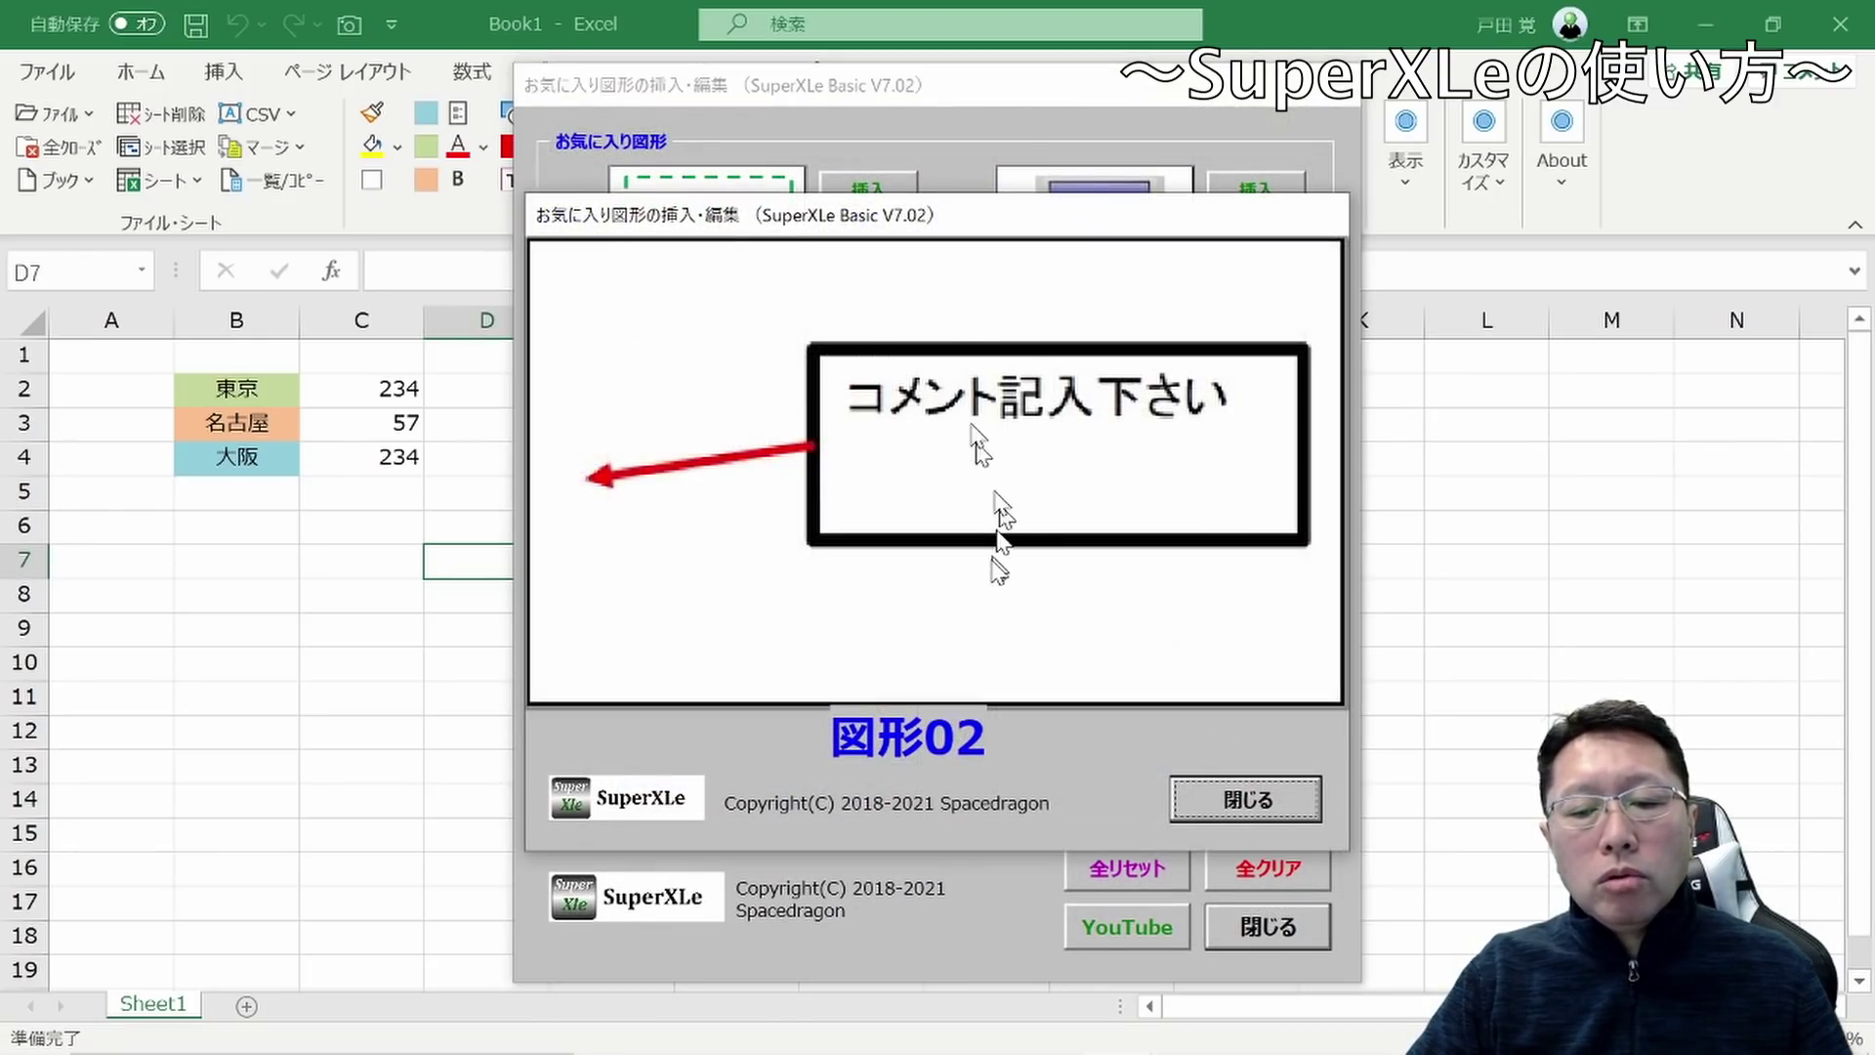
click(1231, 791)
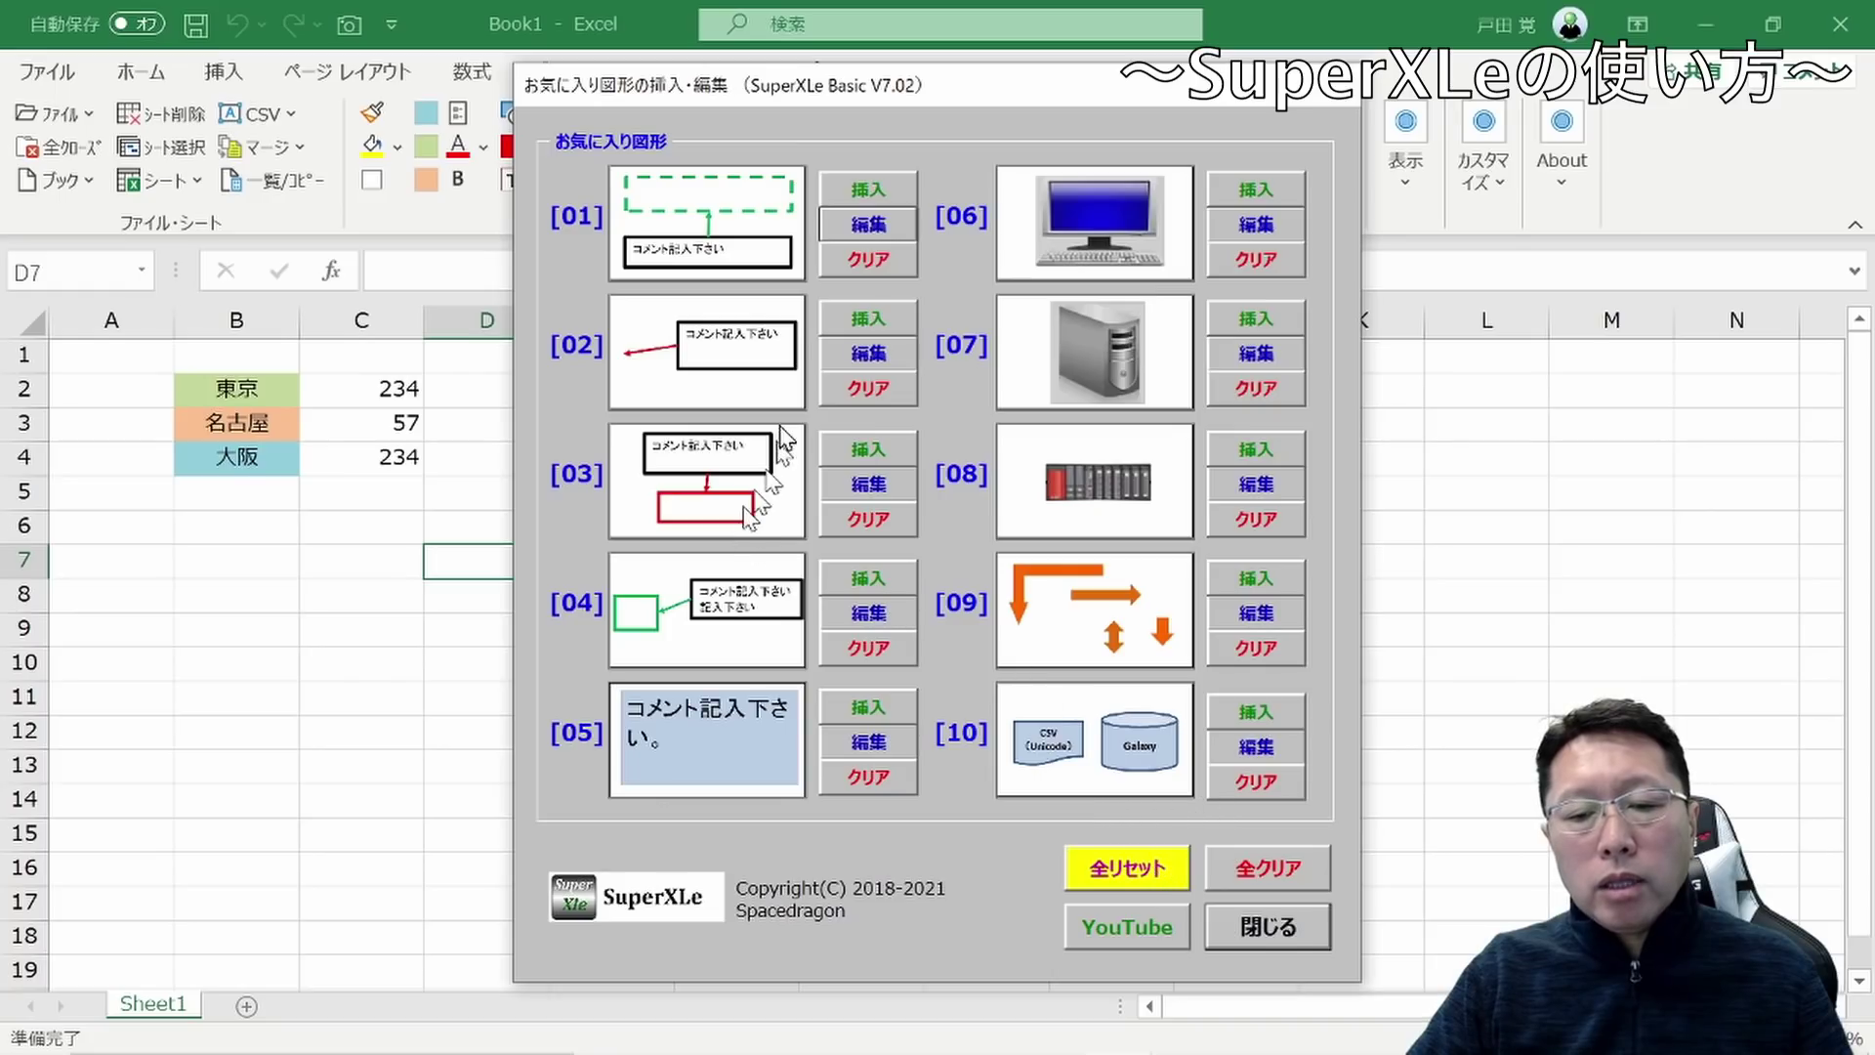
click(863, 311)
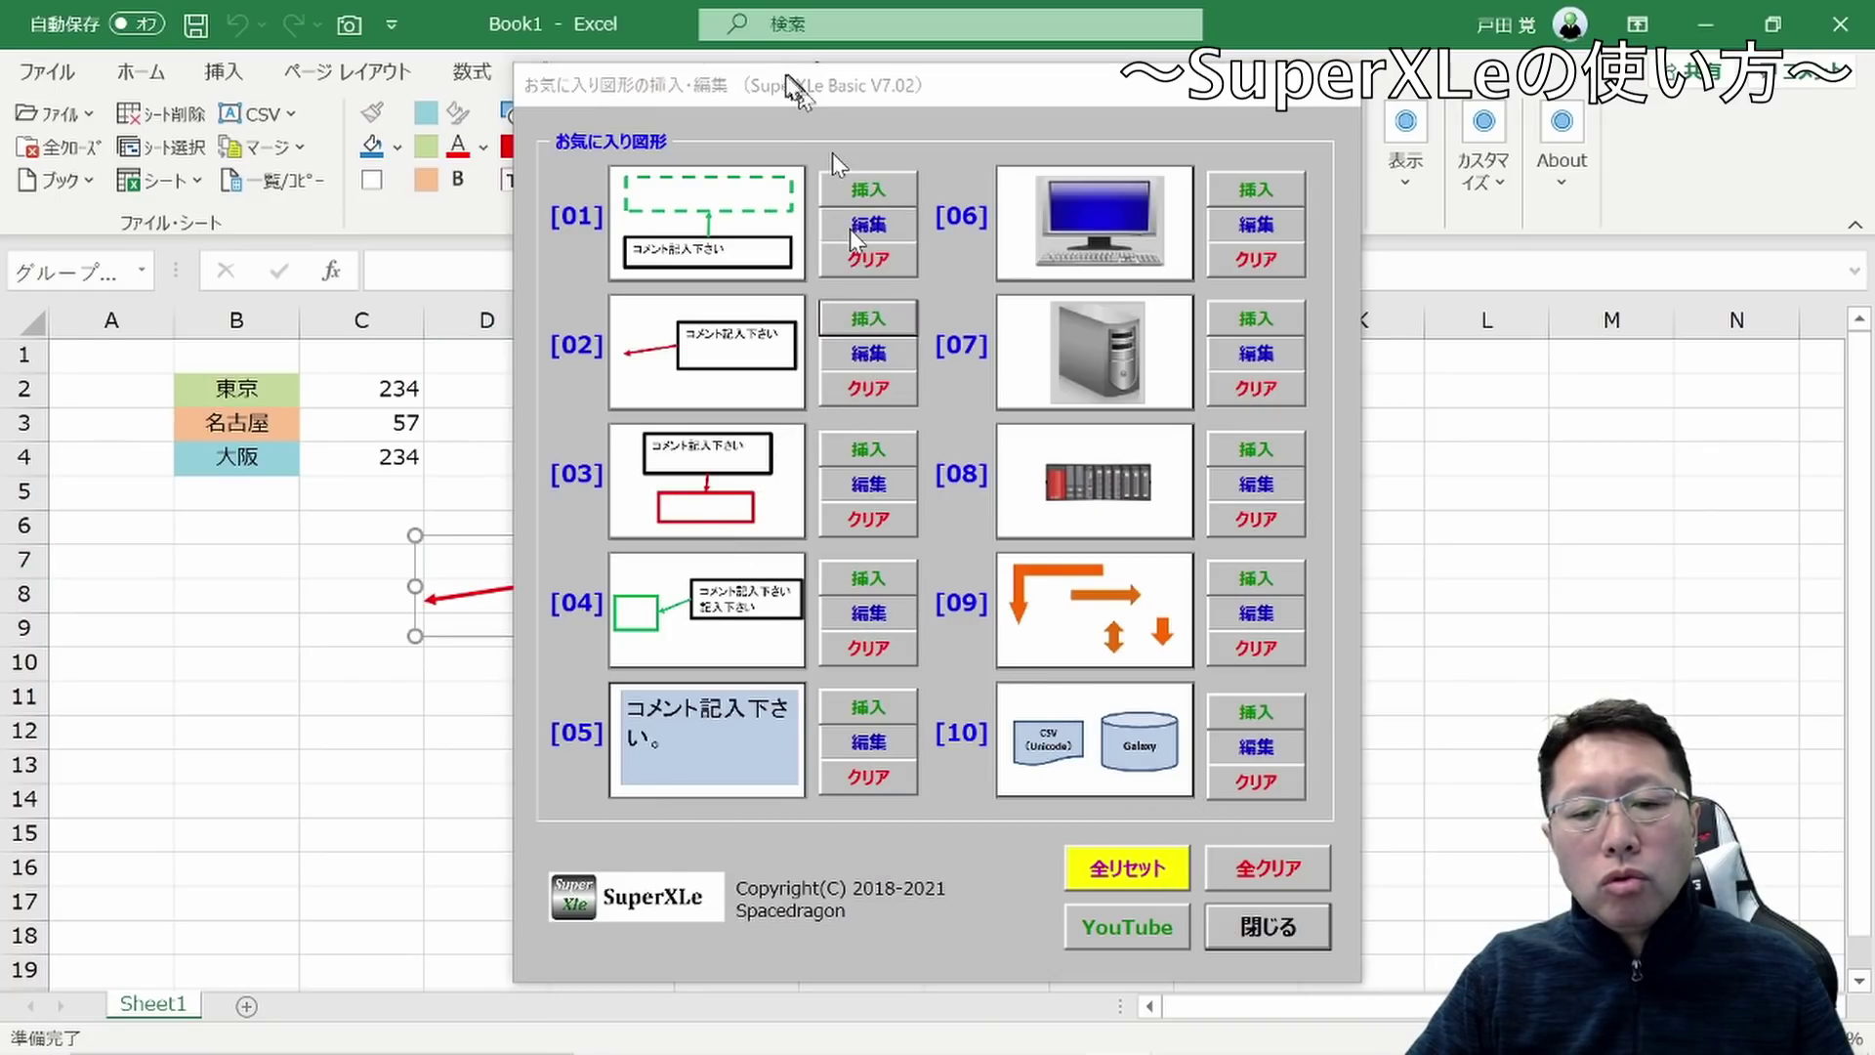
drag(790, 82, 1275, 235)
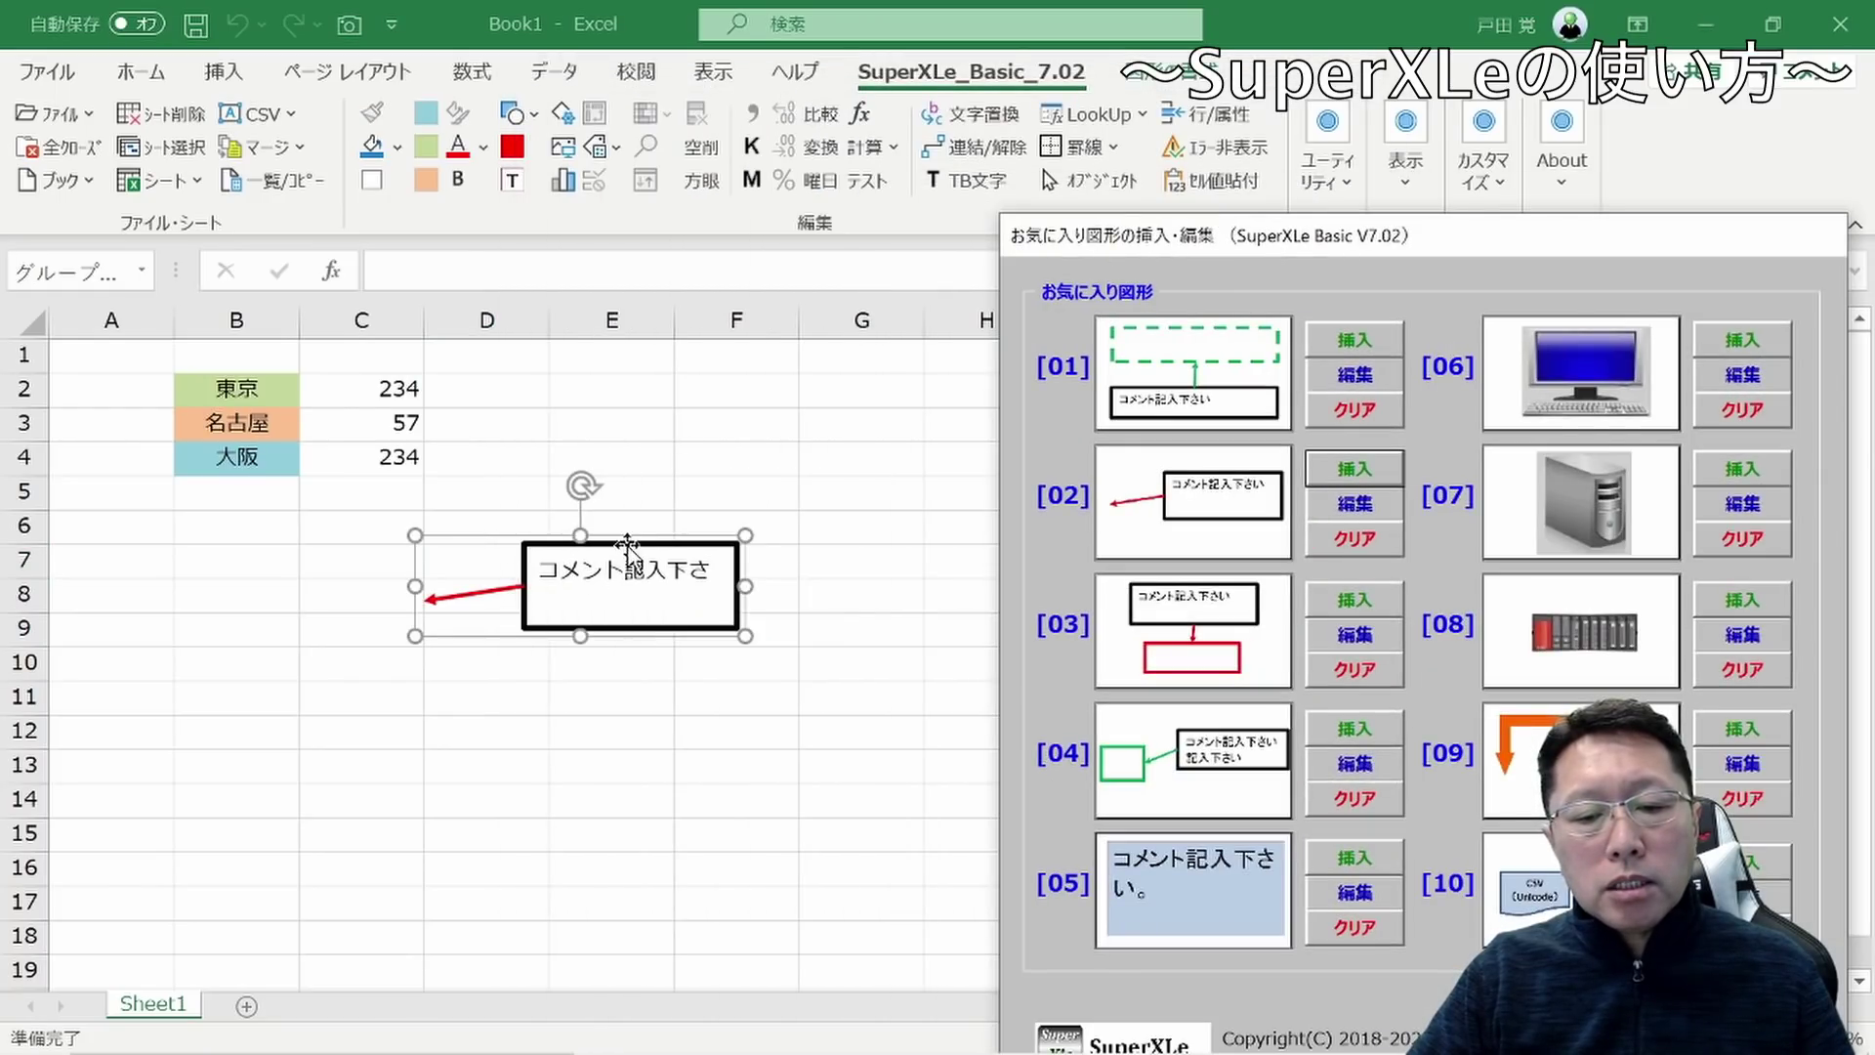
drag(627, 547, 612, 417)
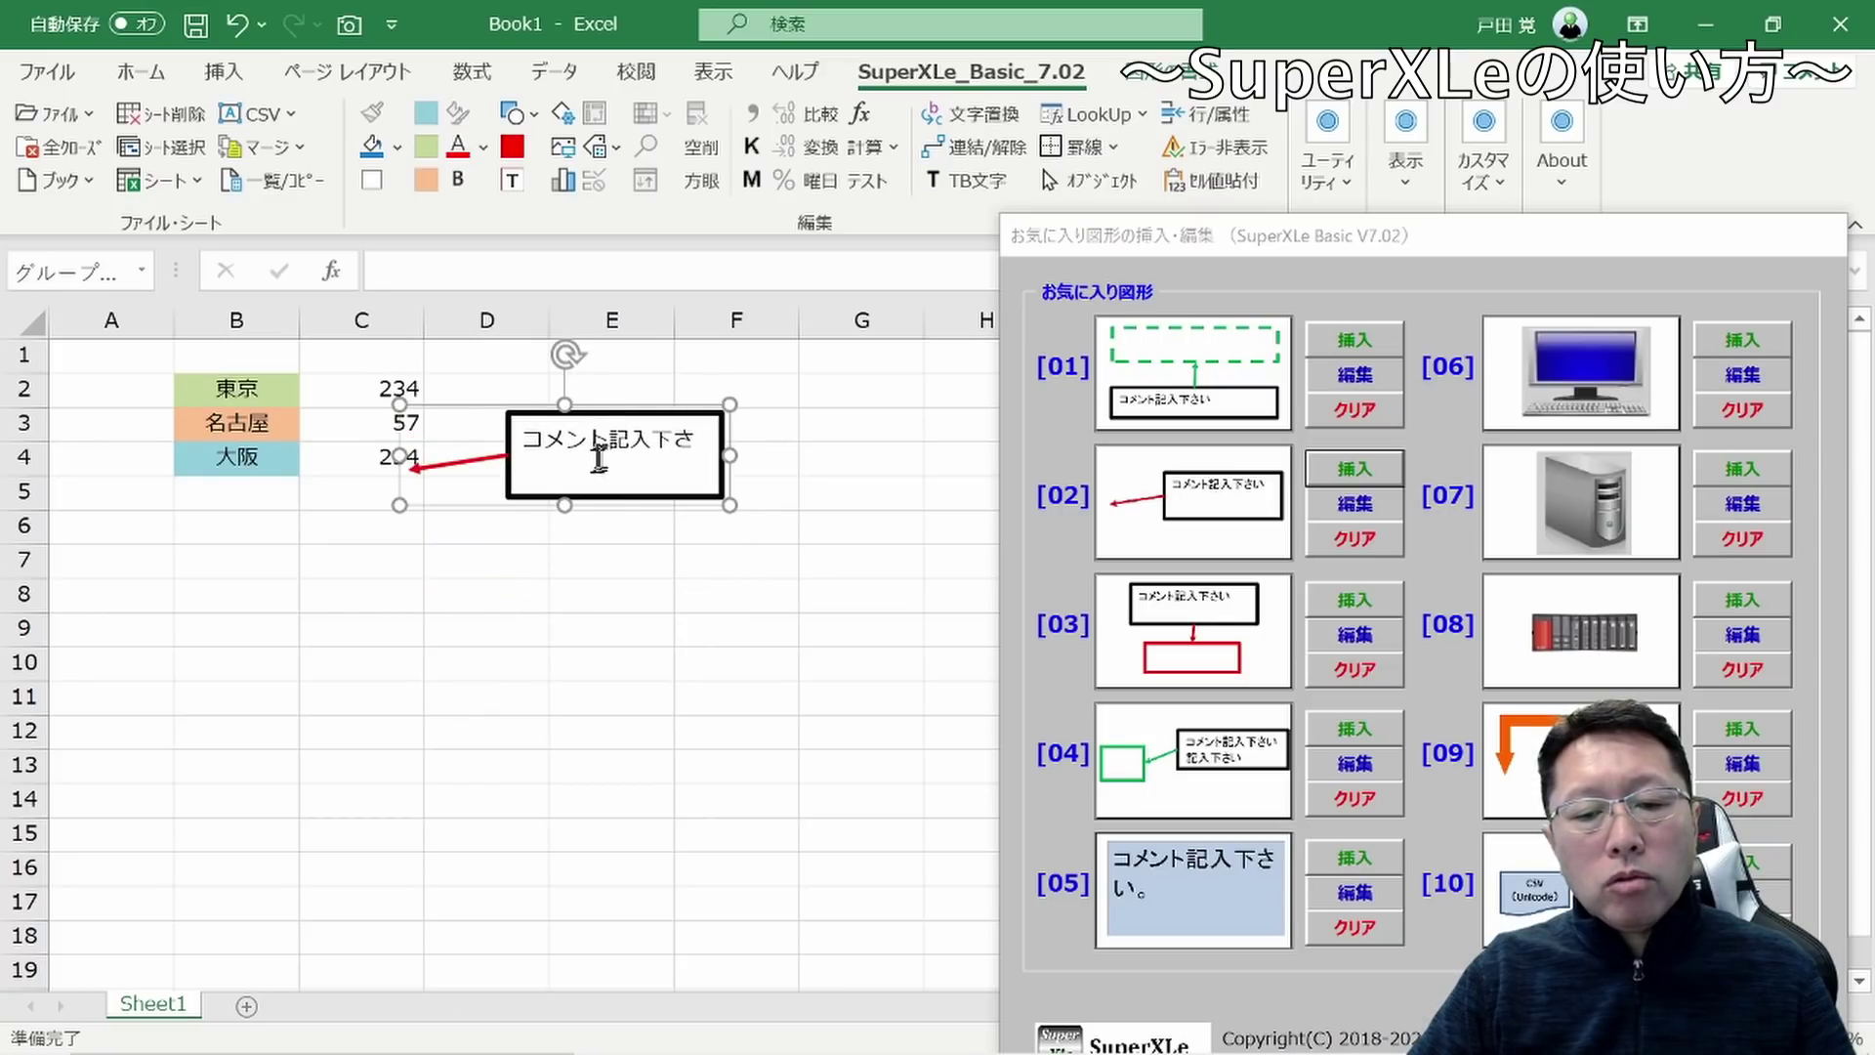
Label the callout's comment box 注目のデータ
click(601, 455)
double_click(625, 444)
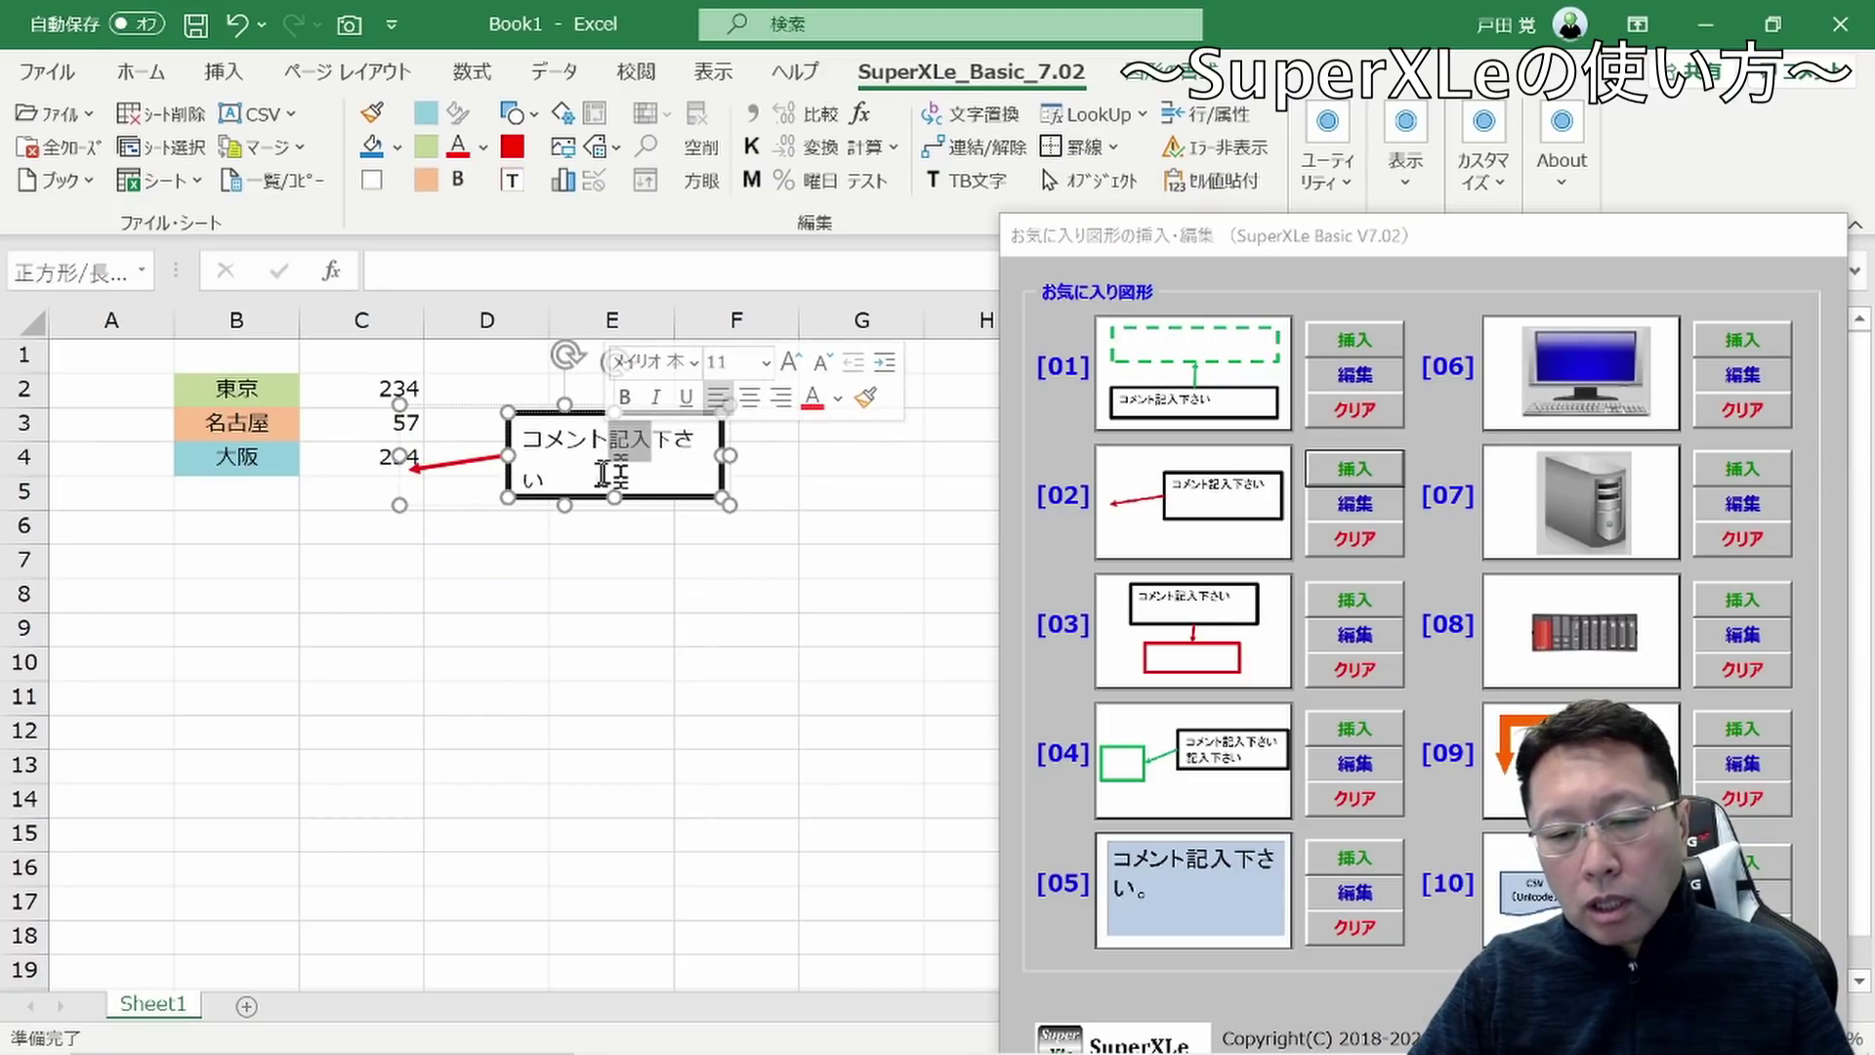
text(注目のデータ)
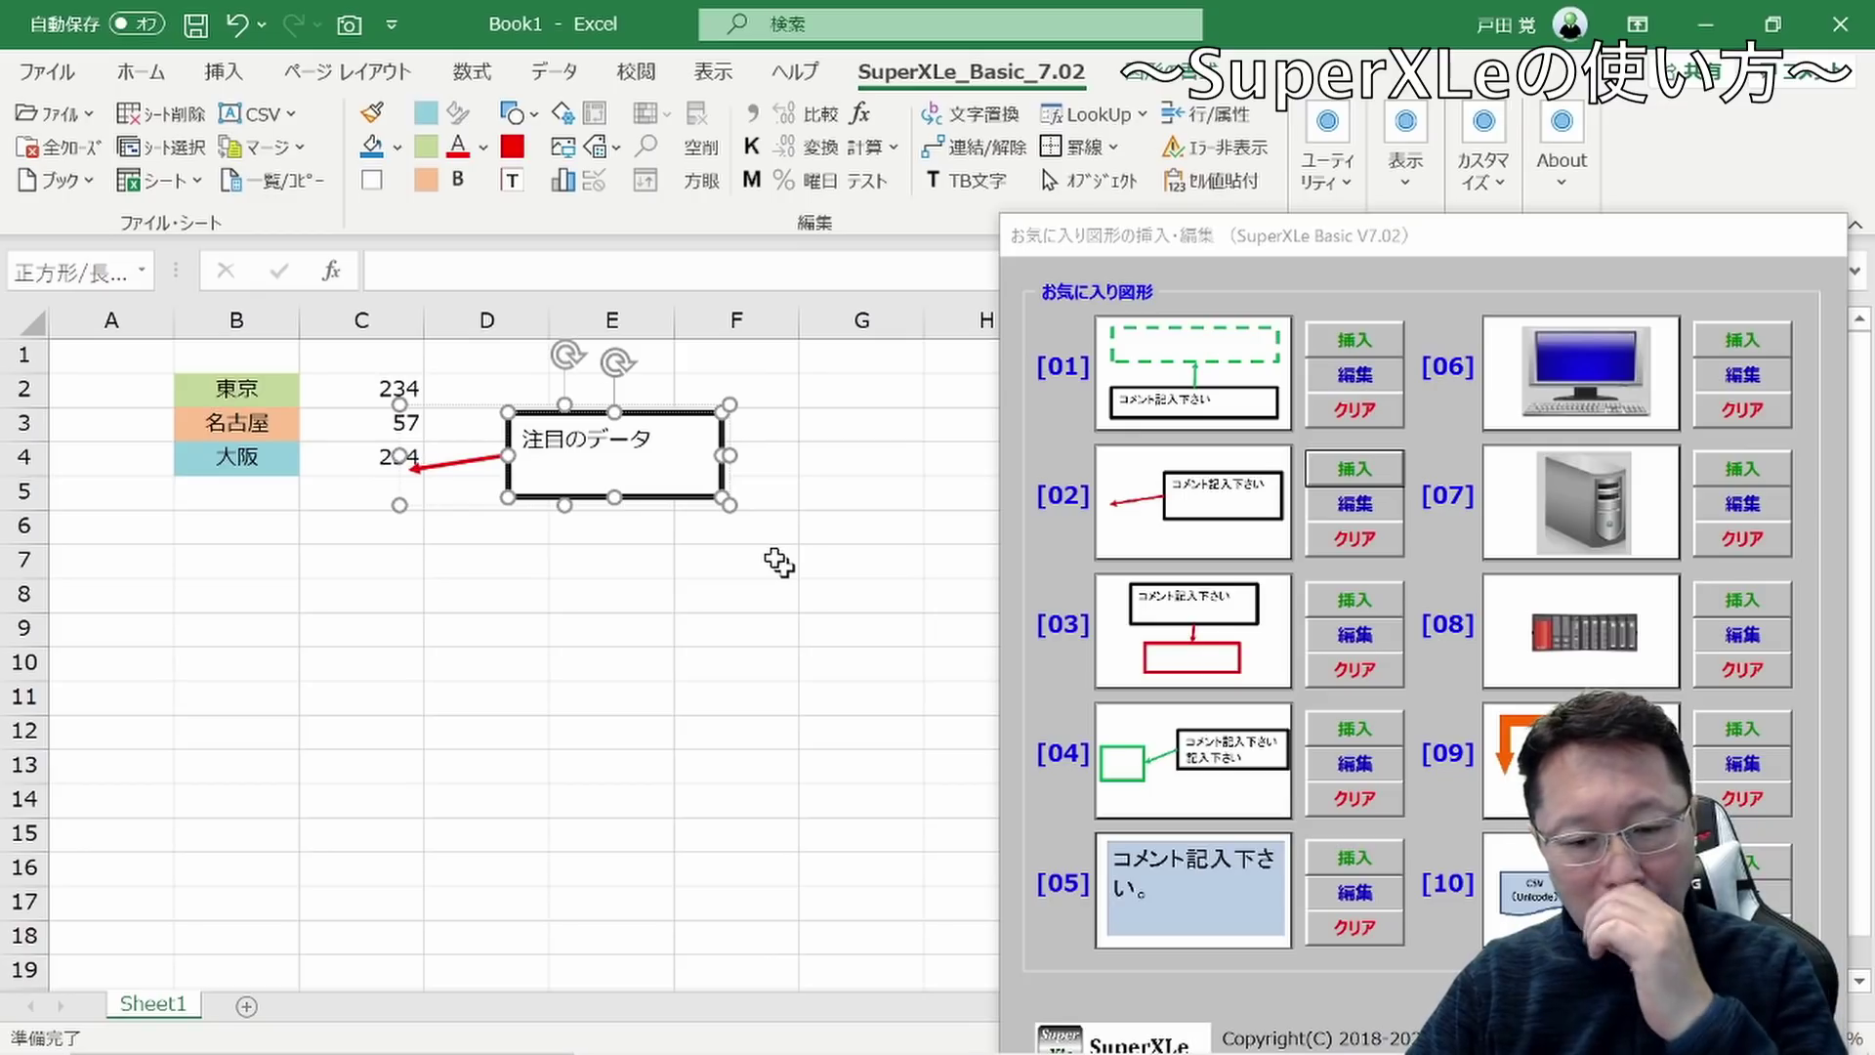
click(741, 539)
Shrink the 注目のデータ callout to fit its text, nudge it, and insert light-blue box 05
click(722, 478)
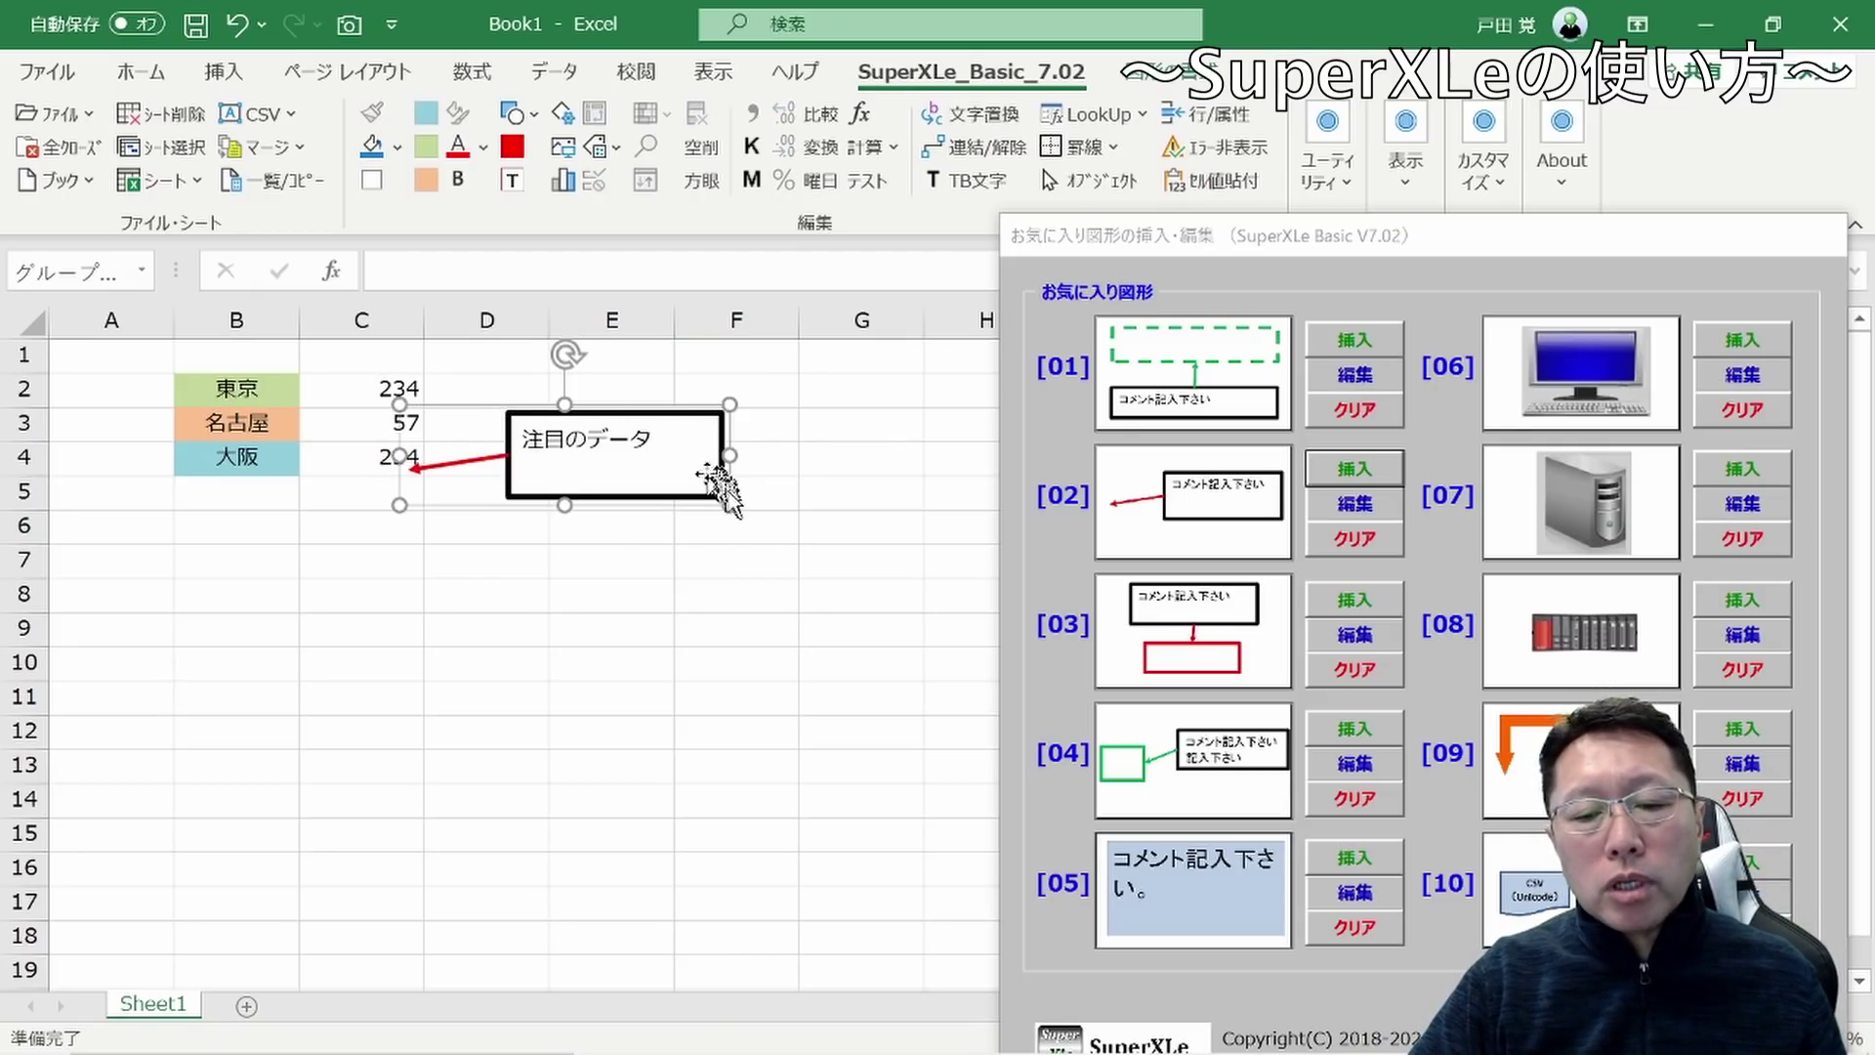
drag(728, 505, 664, 470)
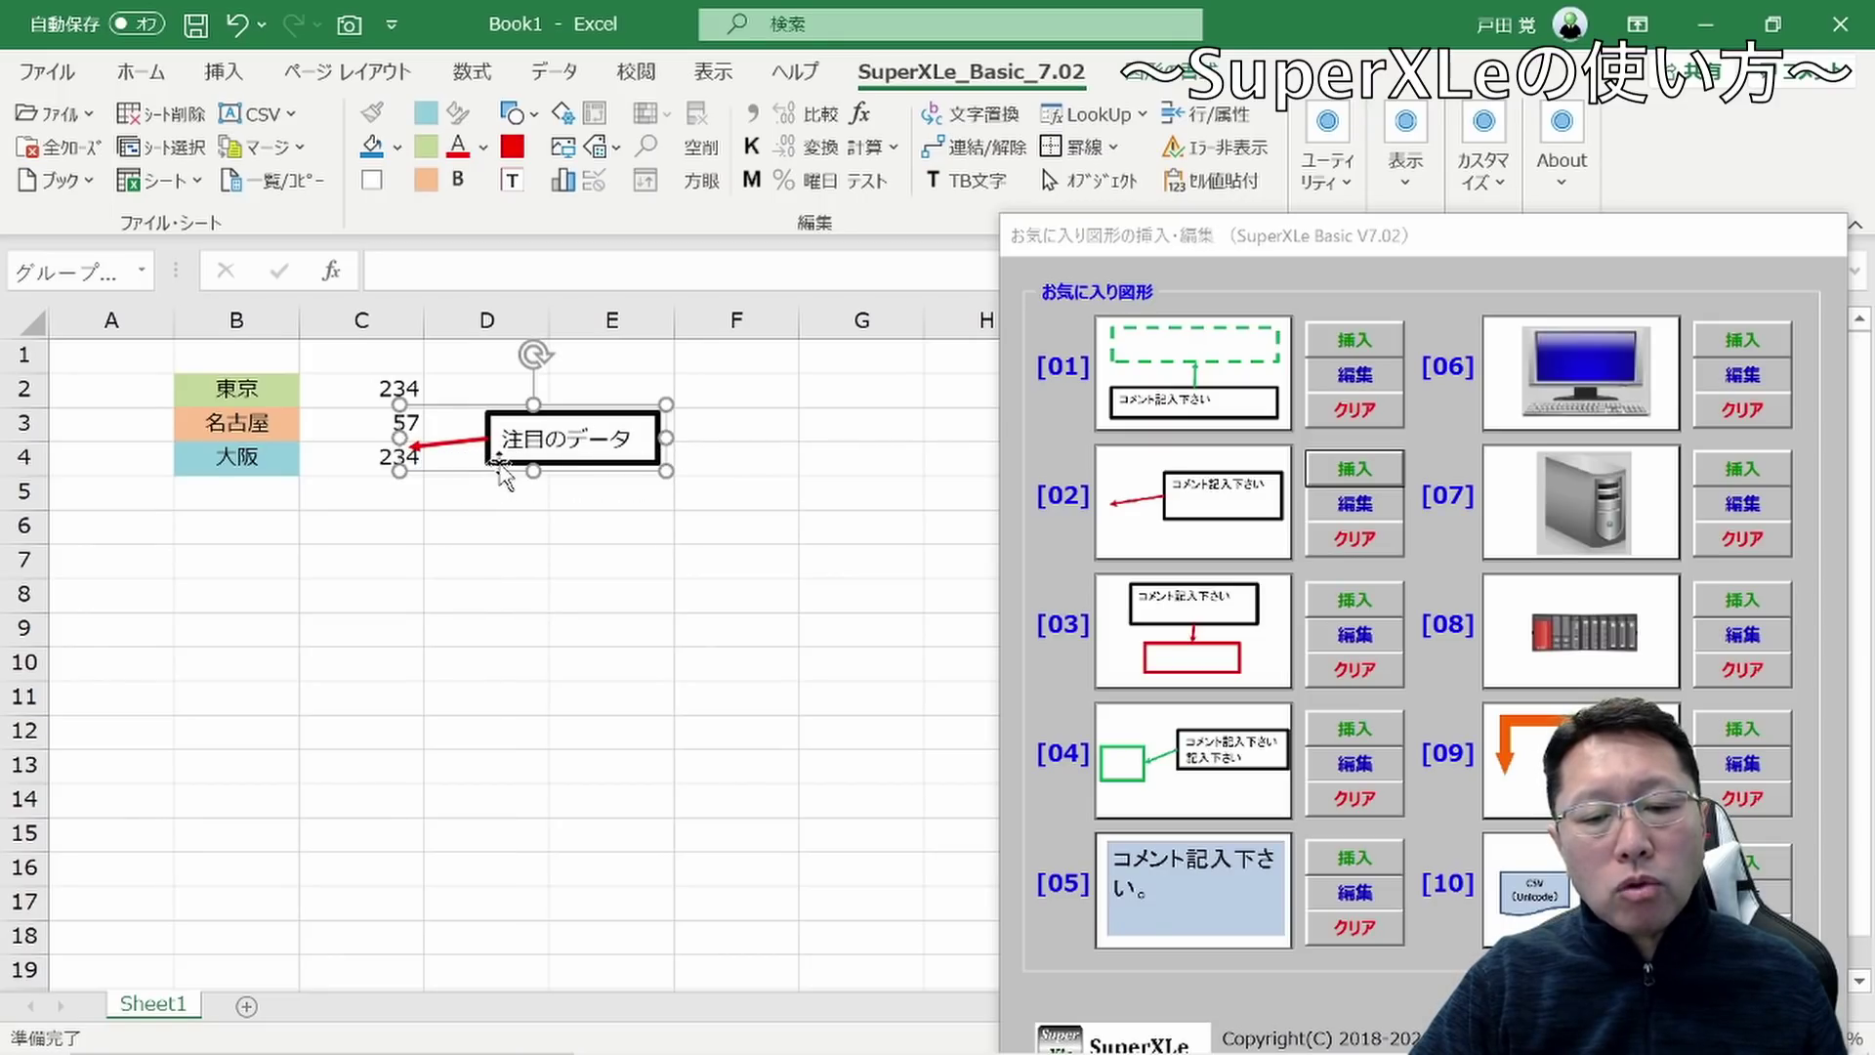
drag(501, 476, 510, 488)
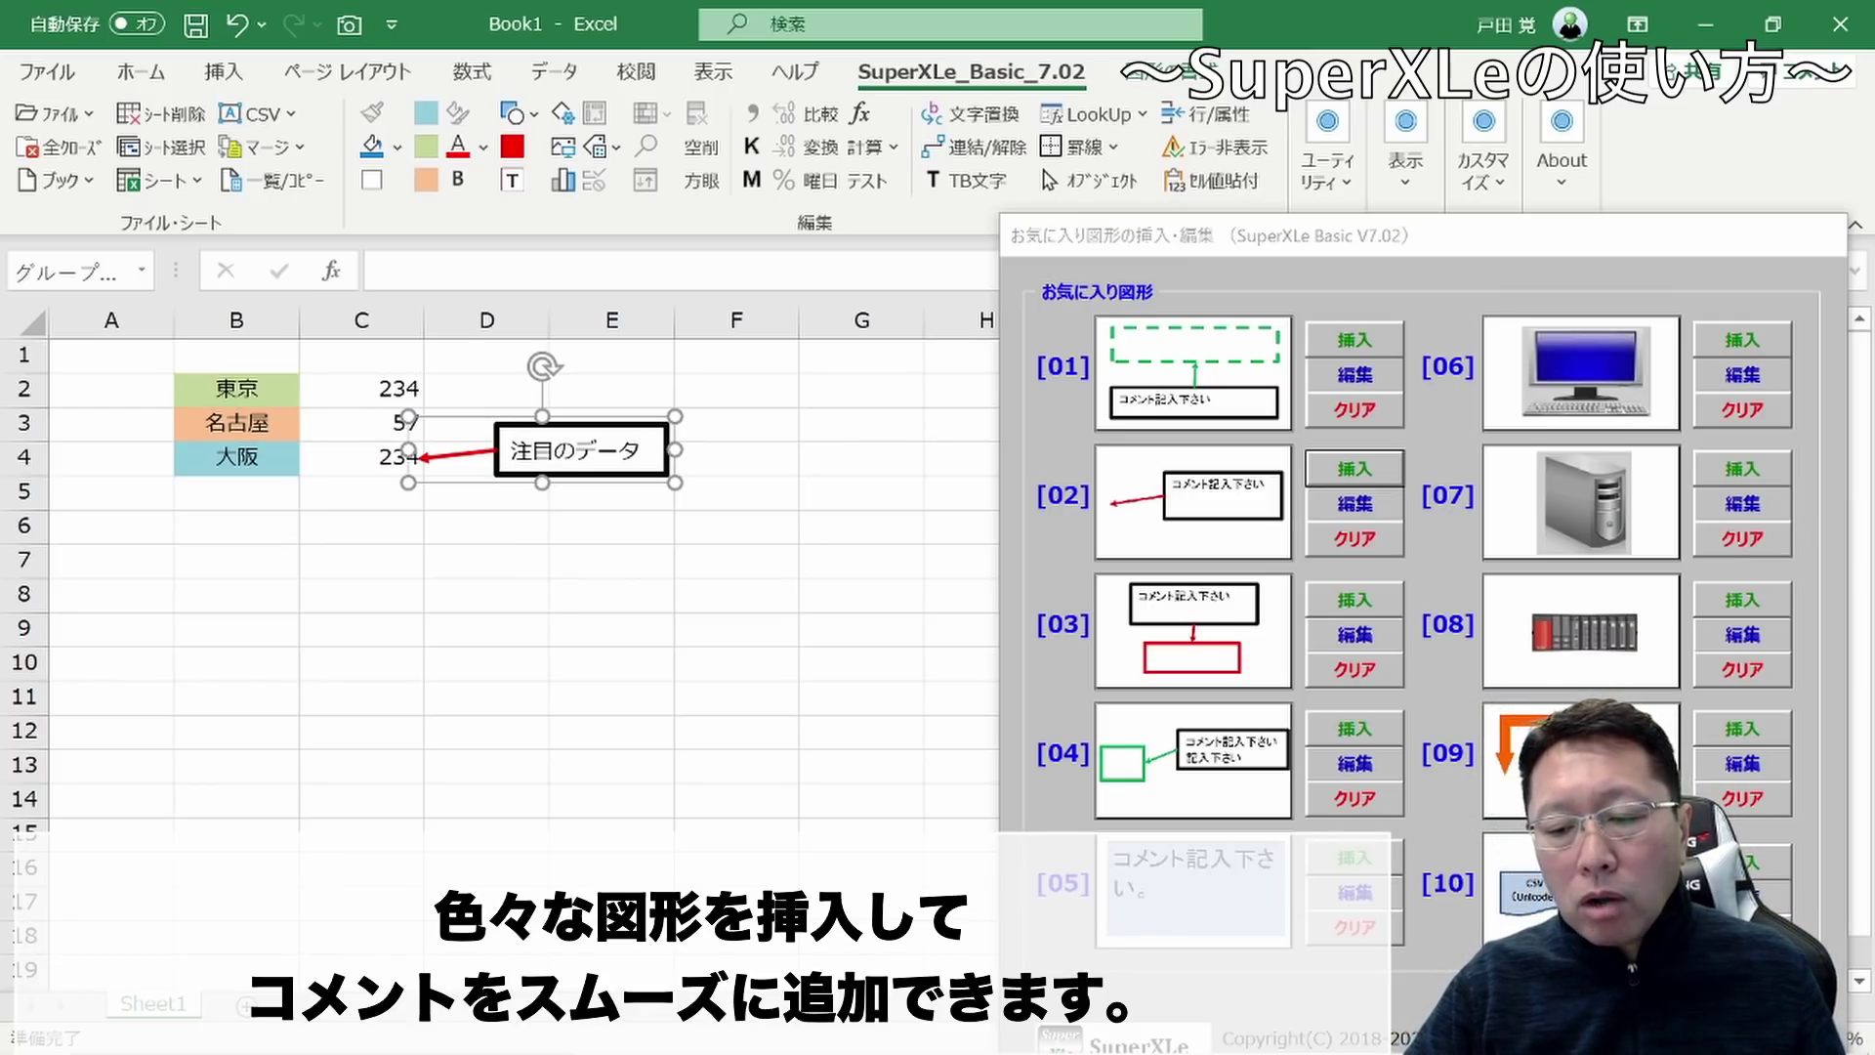
click(1373, 862)
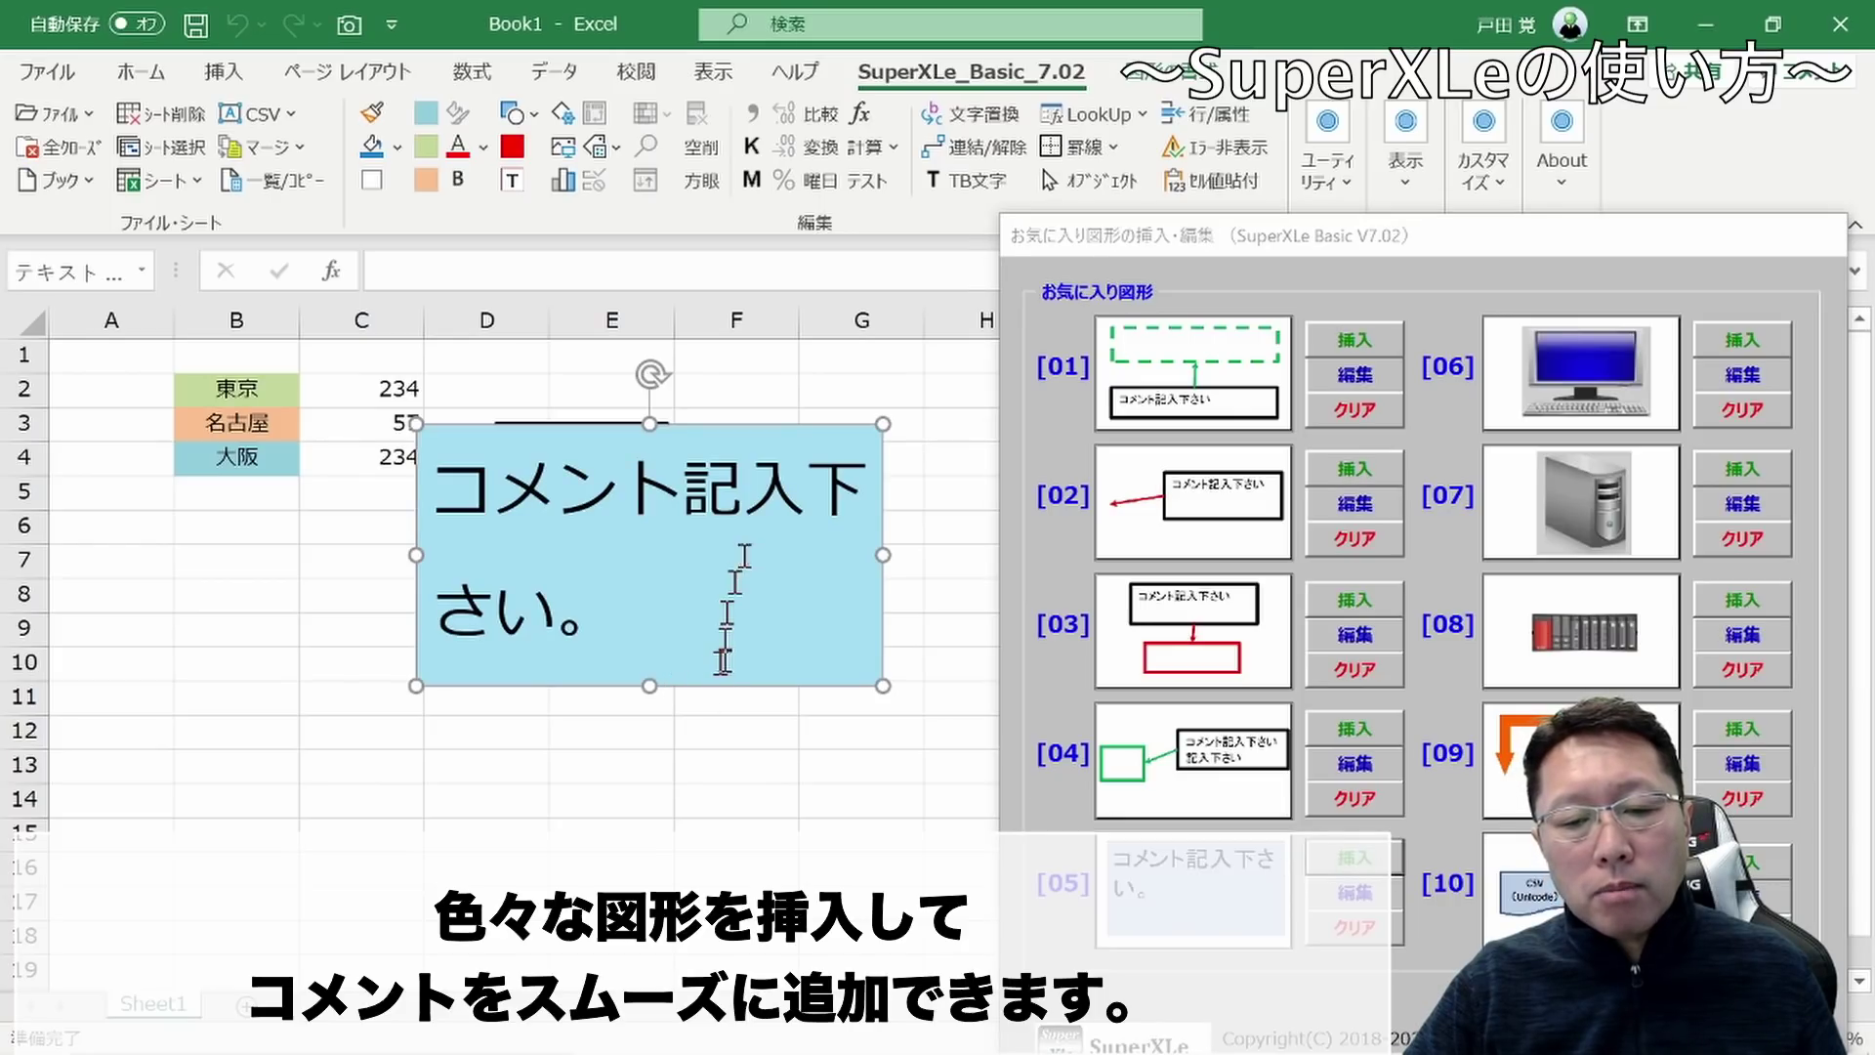
Place the light-blue box under the city table and replace its placeholder with 印刷してください
drag(742, 690, 595, 859)
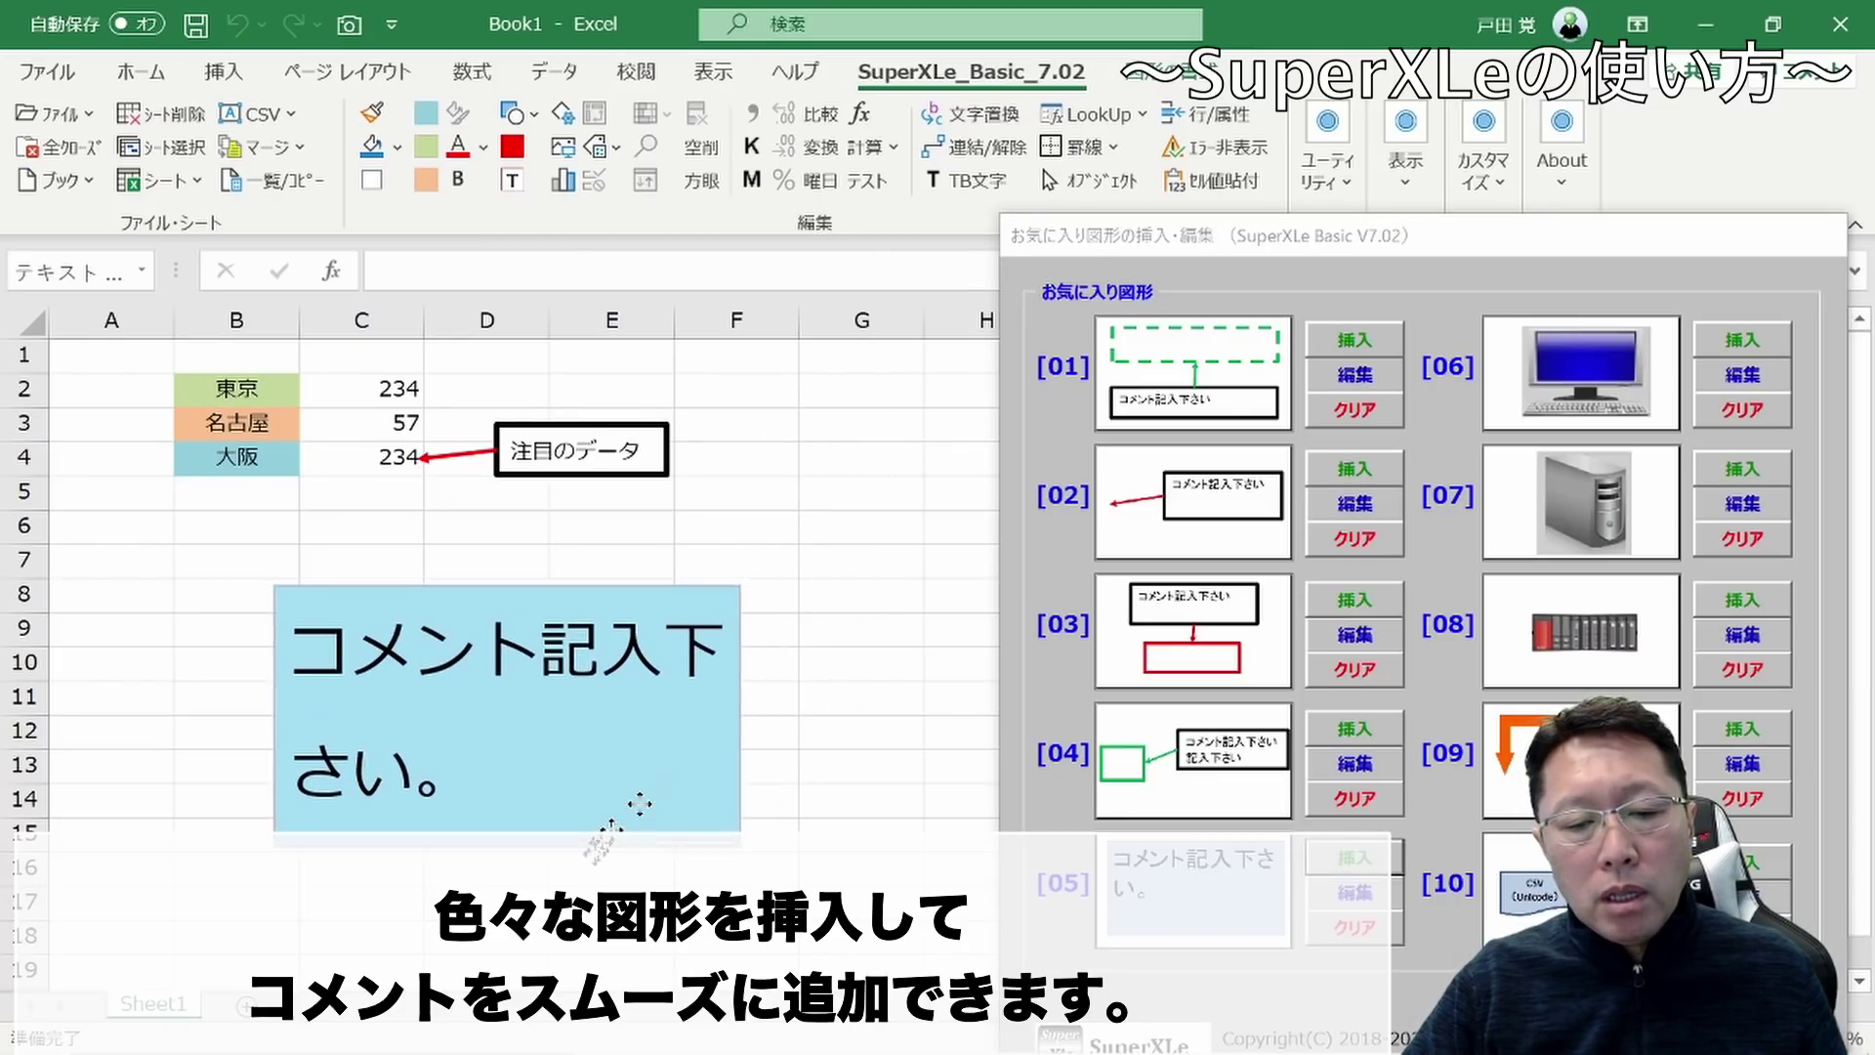
triple_click(509, 759)
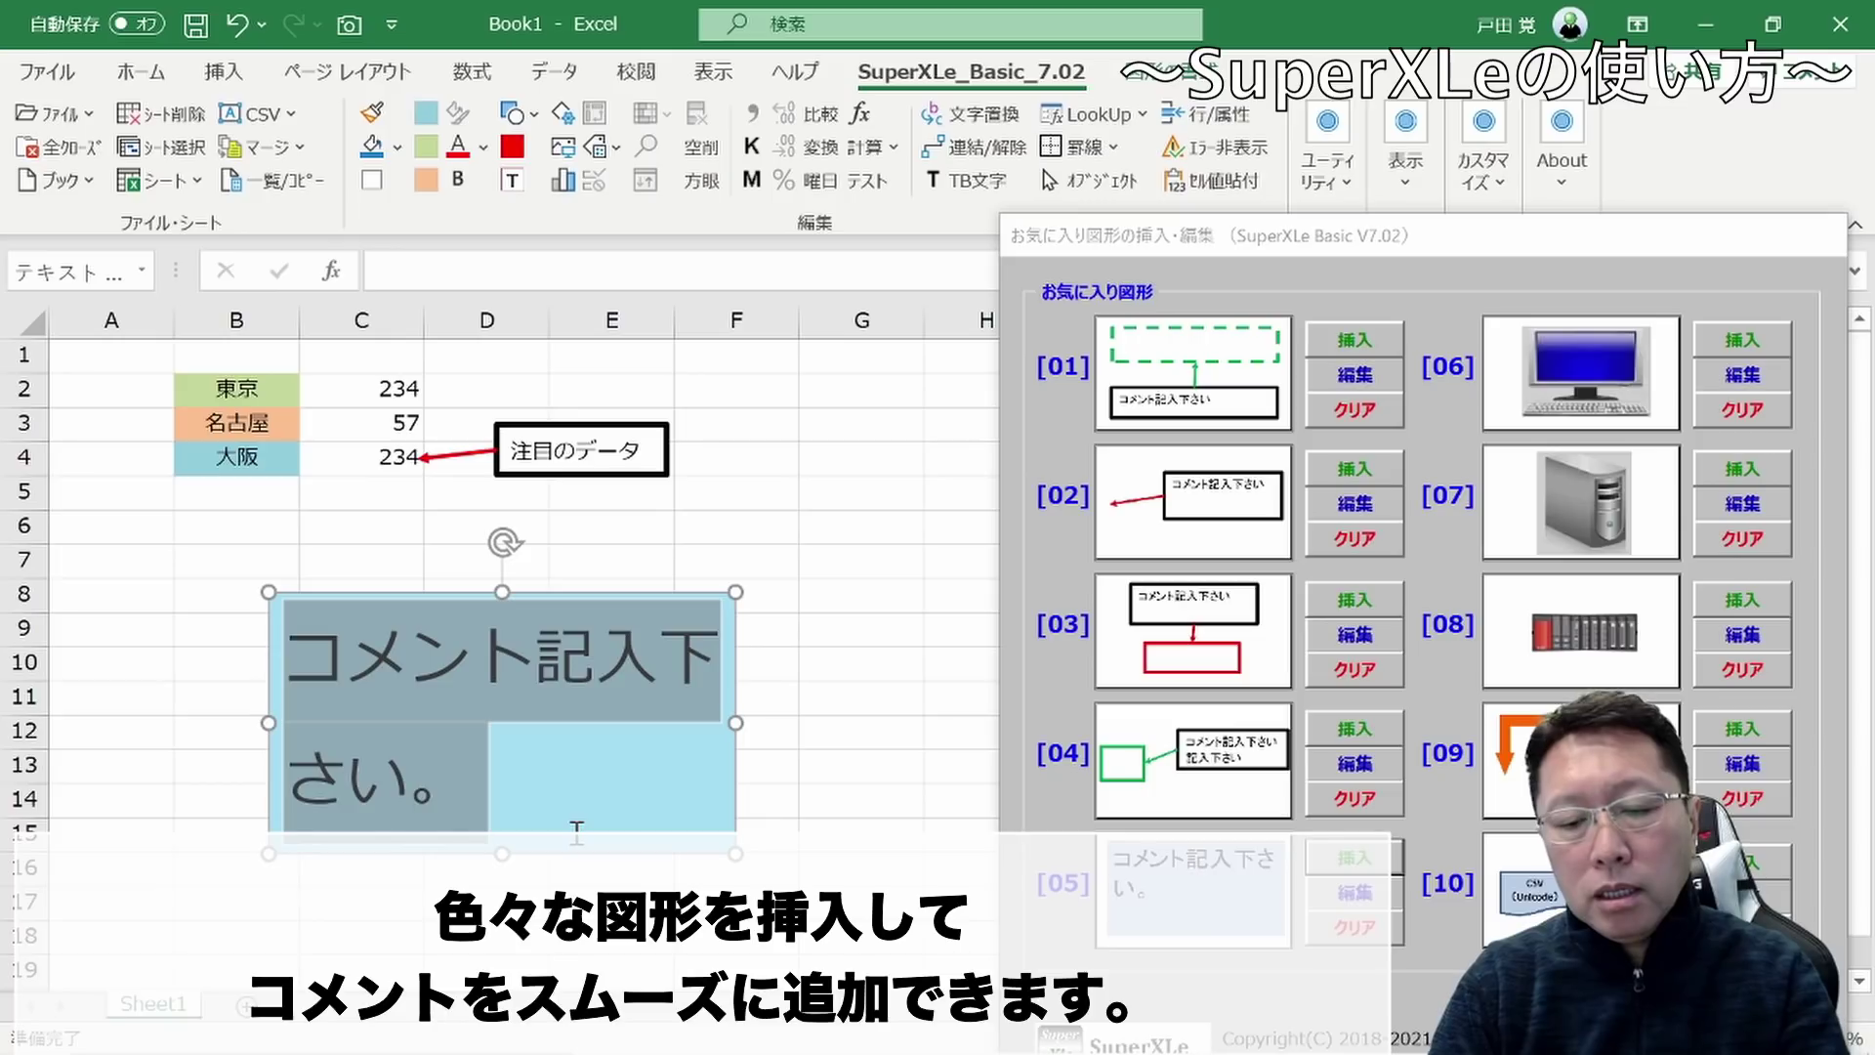
text(insatsushitekudasai)
key(space)
key(Return)
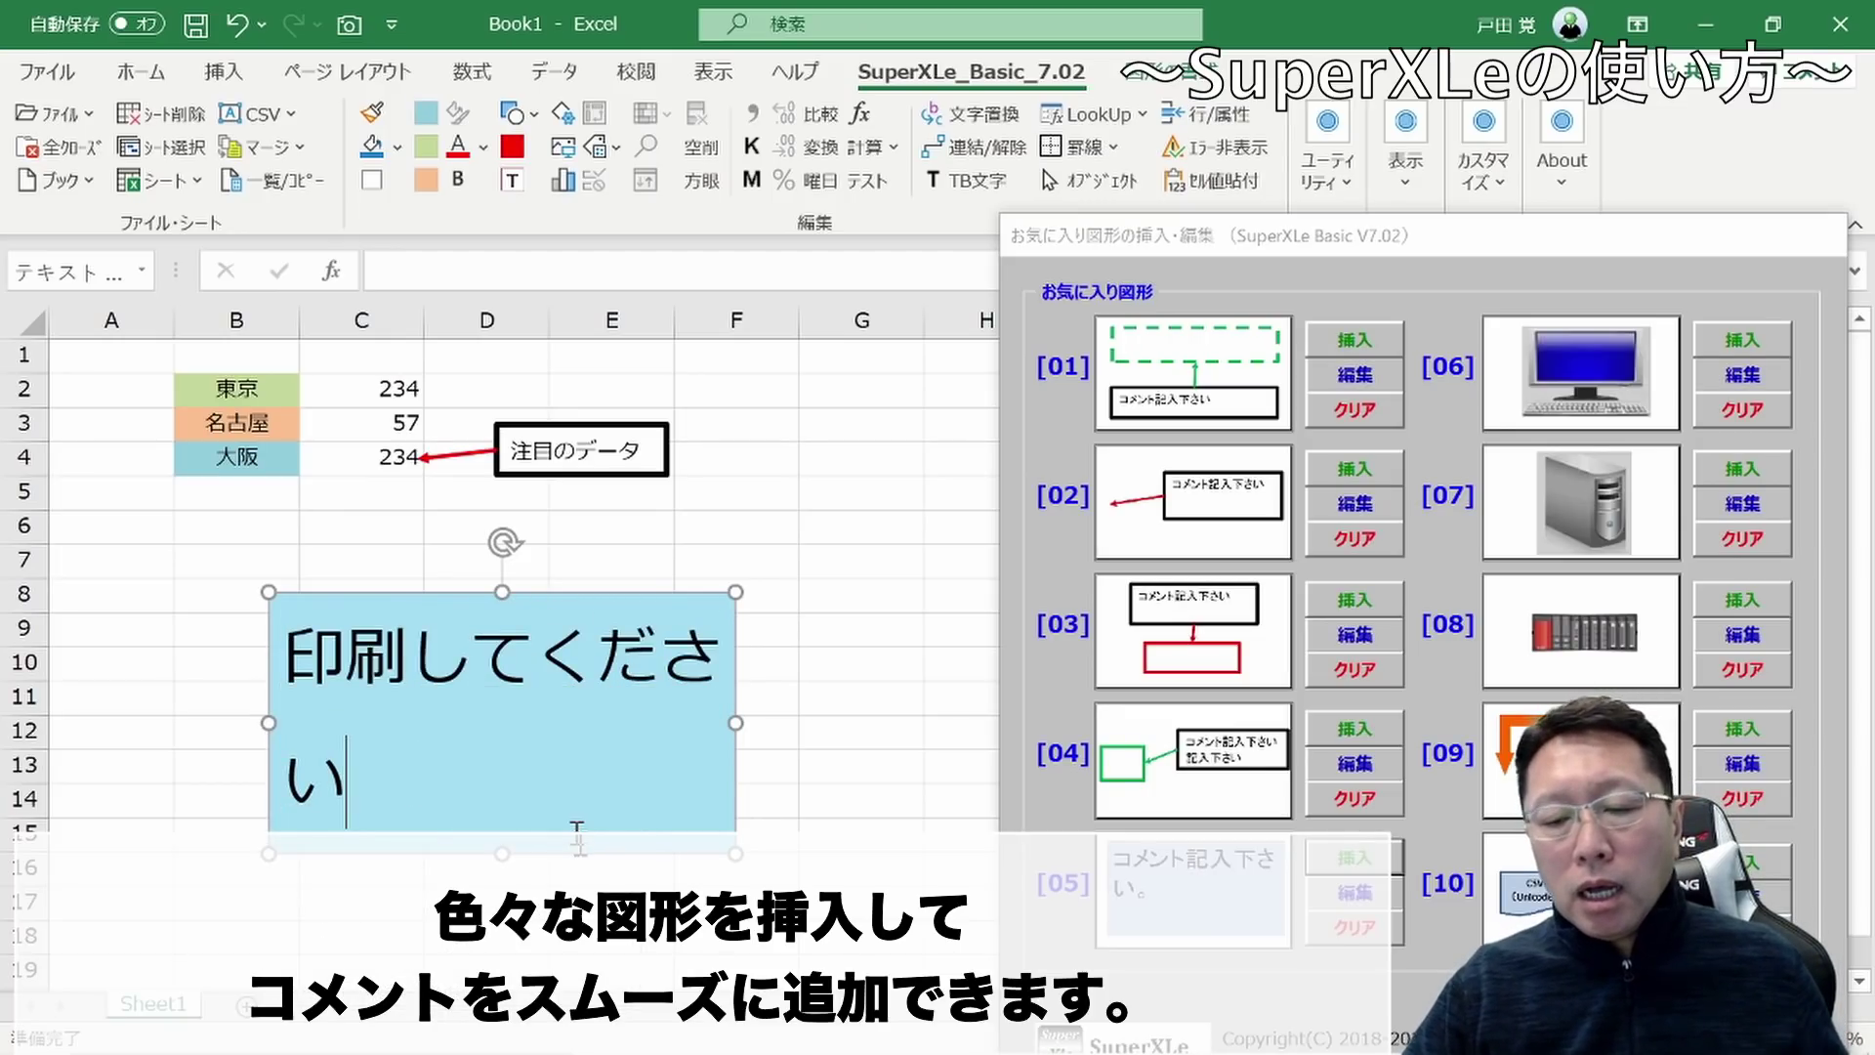
Deselect the box and close the favourite-shapes panel after viewing all ten shapes
click(940, 503)
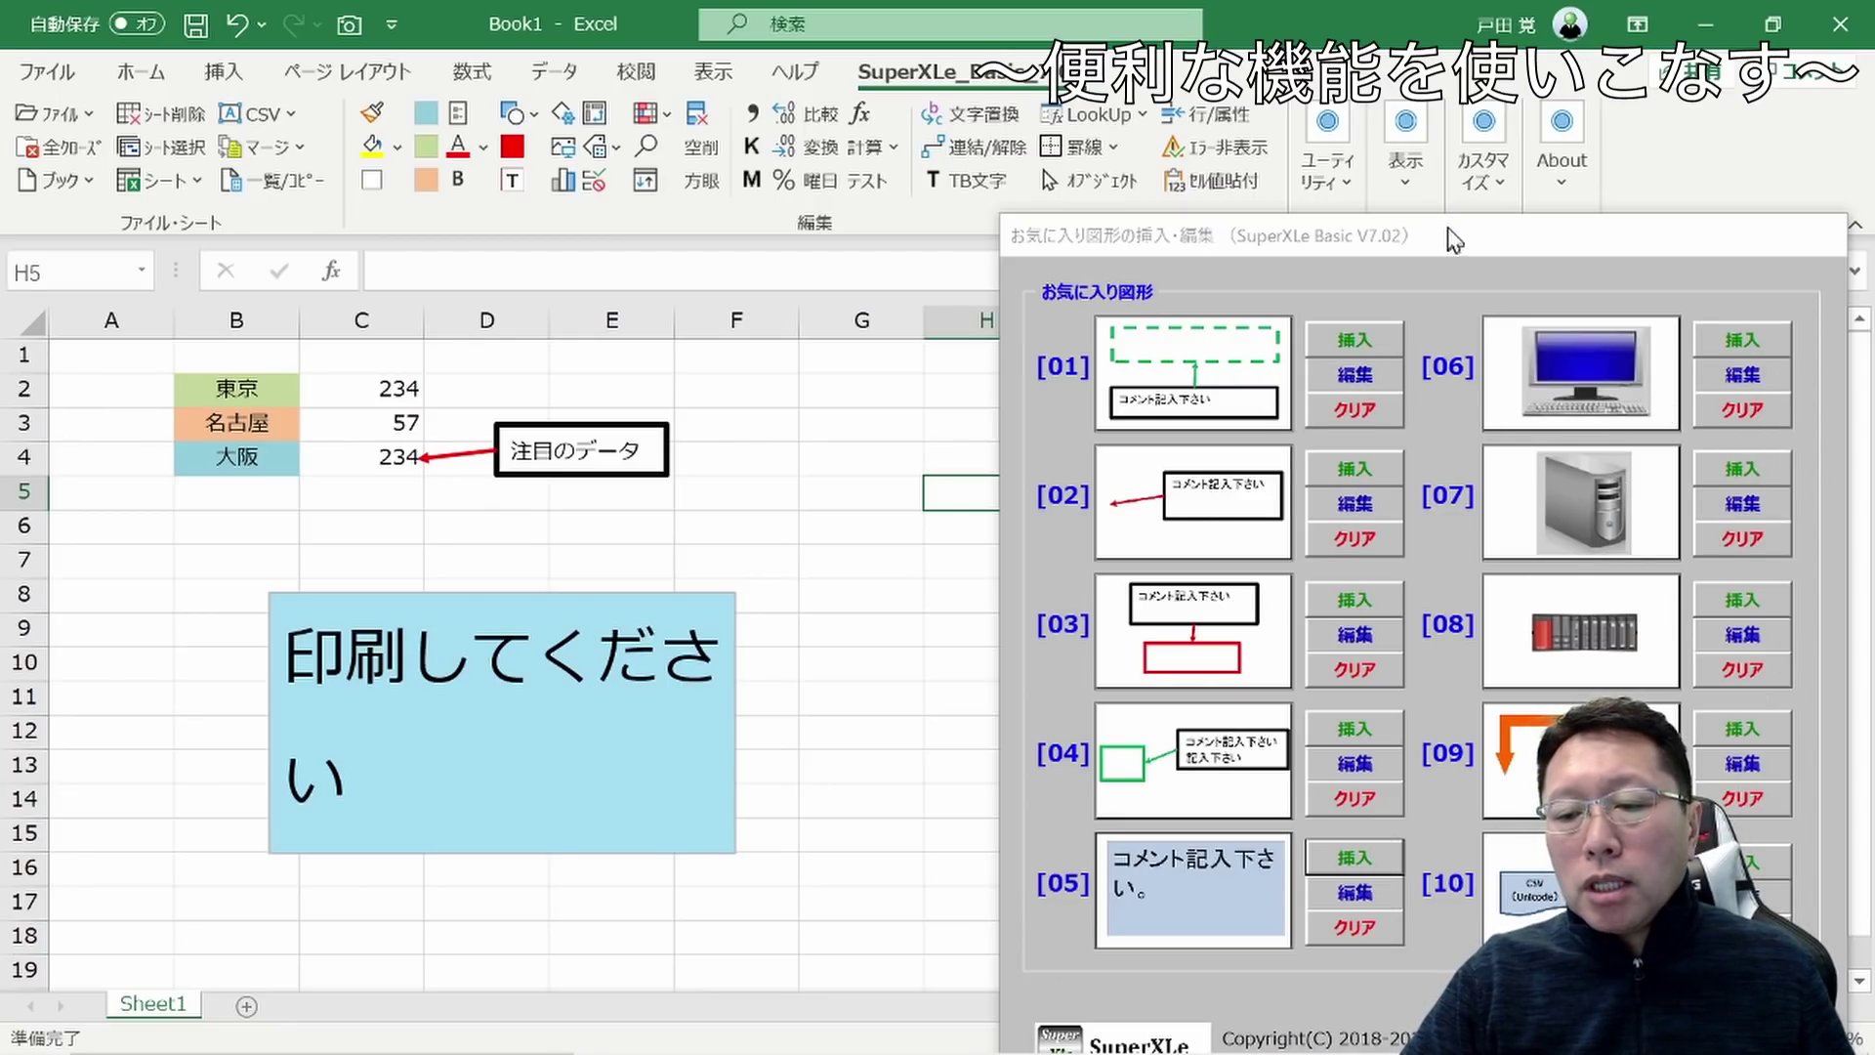
drag(1456, 240, 1372, 92)
key(Escape)
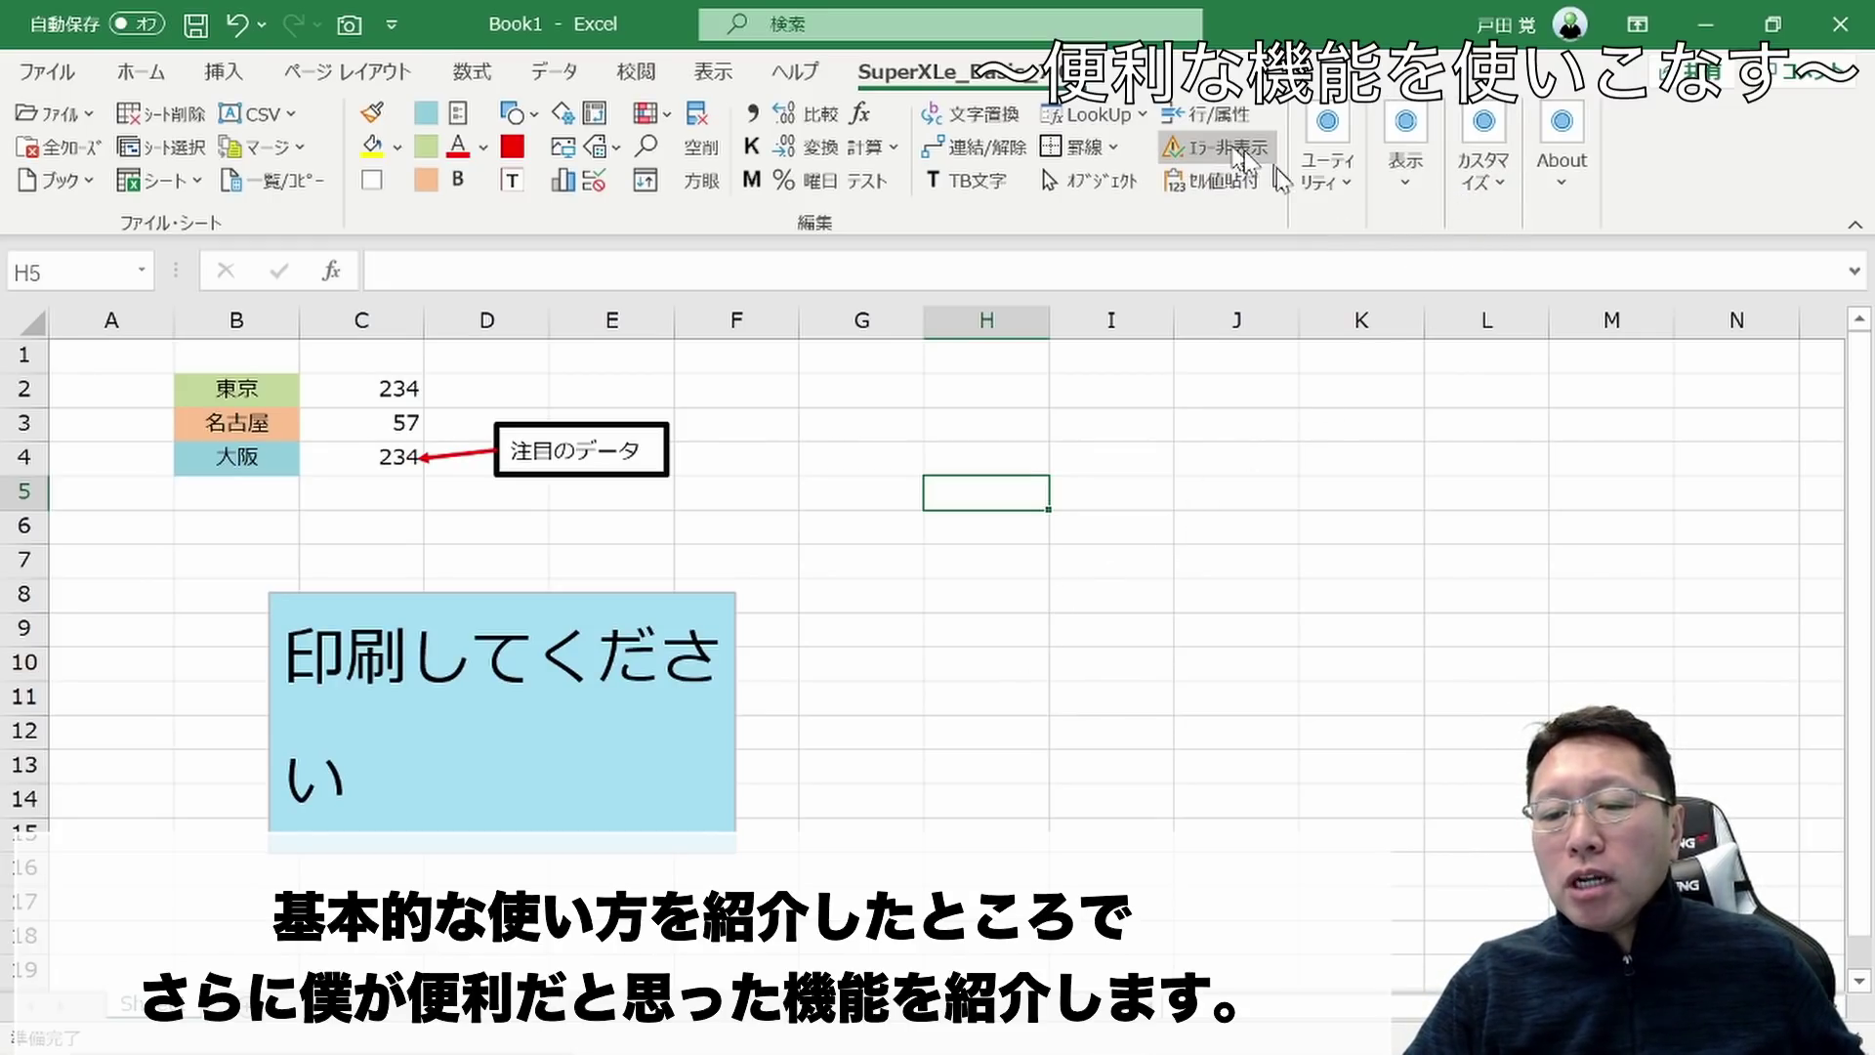
Open SuperXLe's numbered autoshape generator under ユーティリティ > 番号入
click(1330, 170)
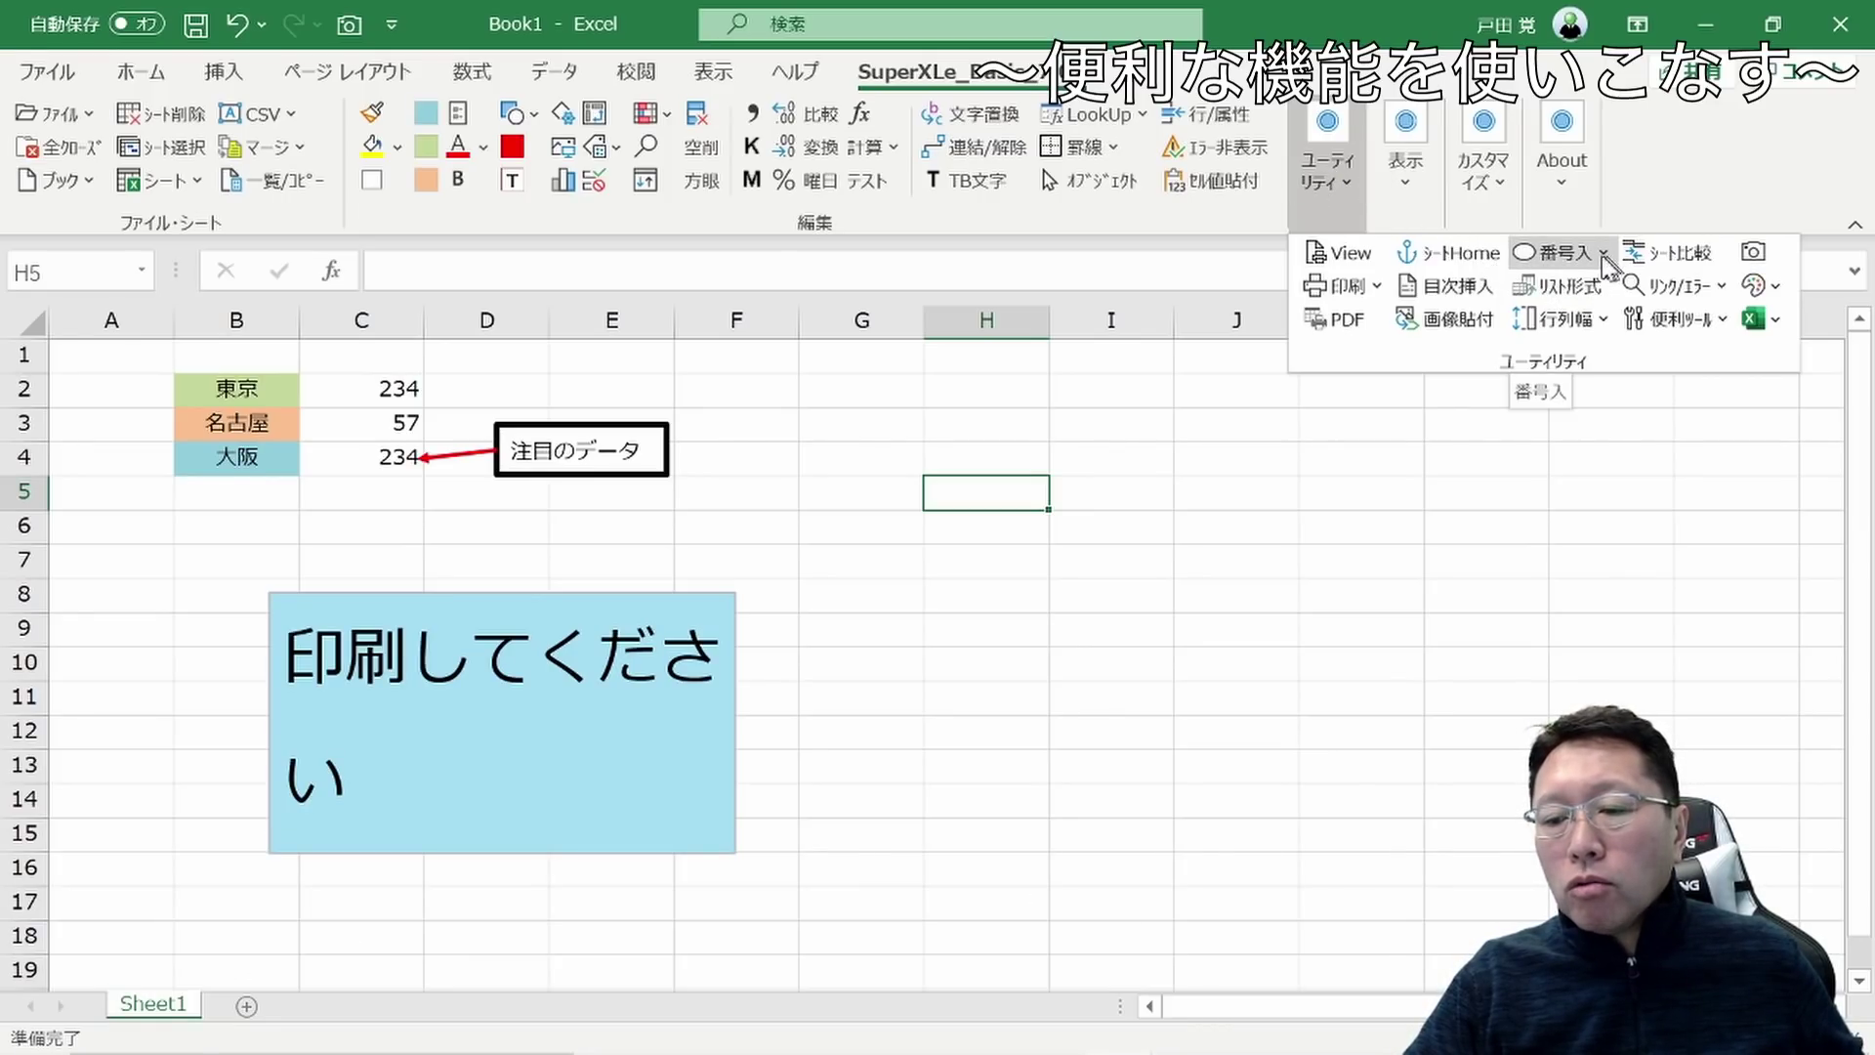
click(1597, 254)
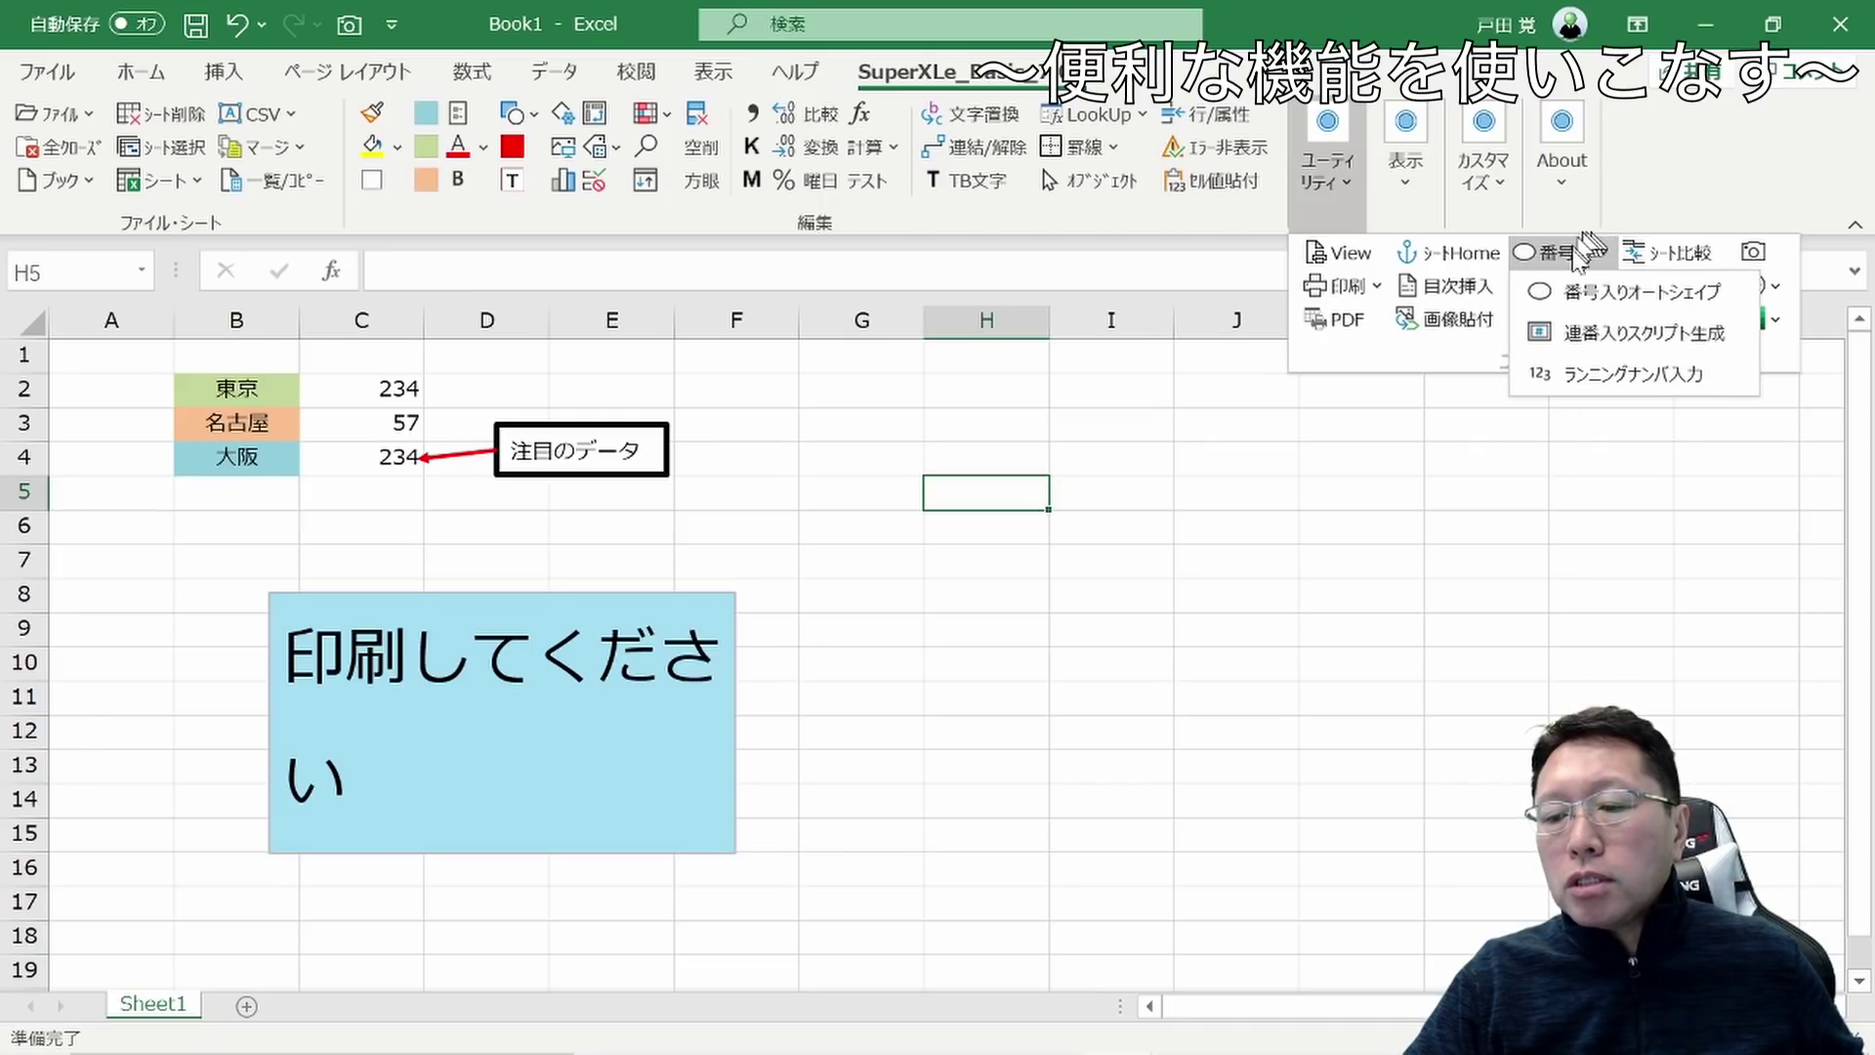
mouse_move(1630, 291)
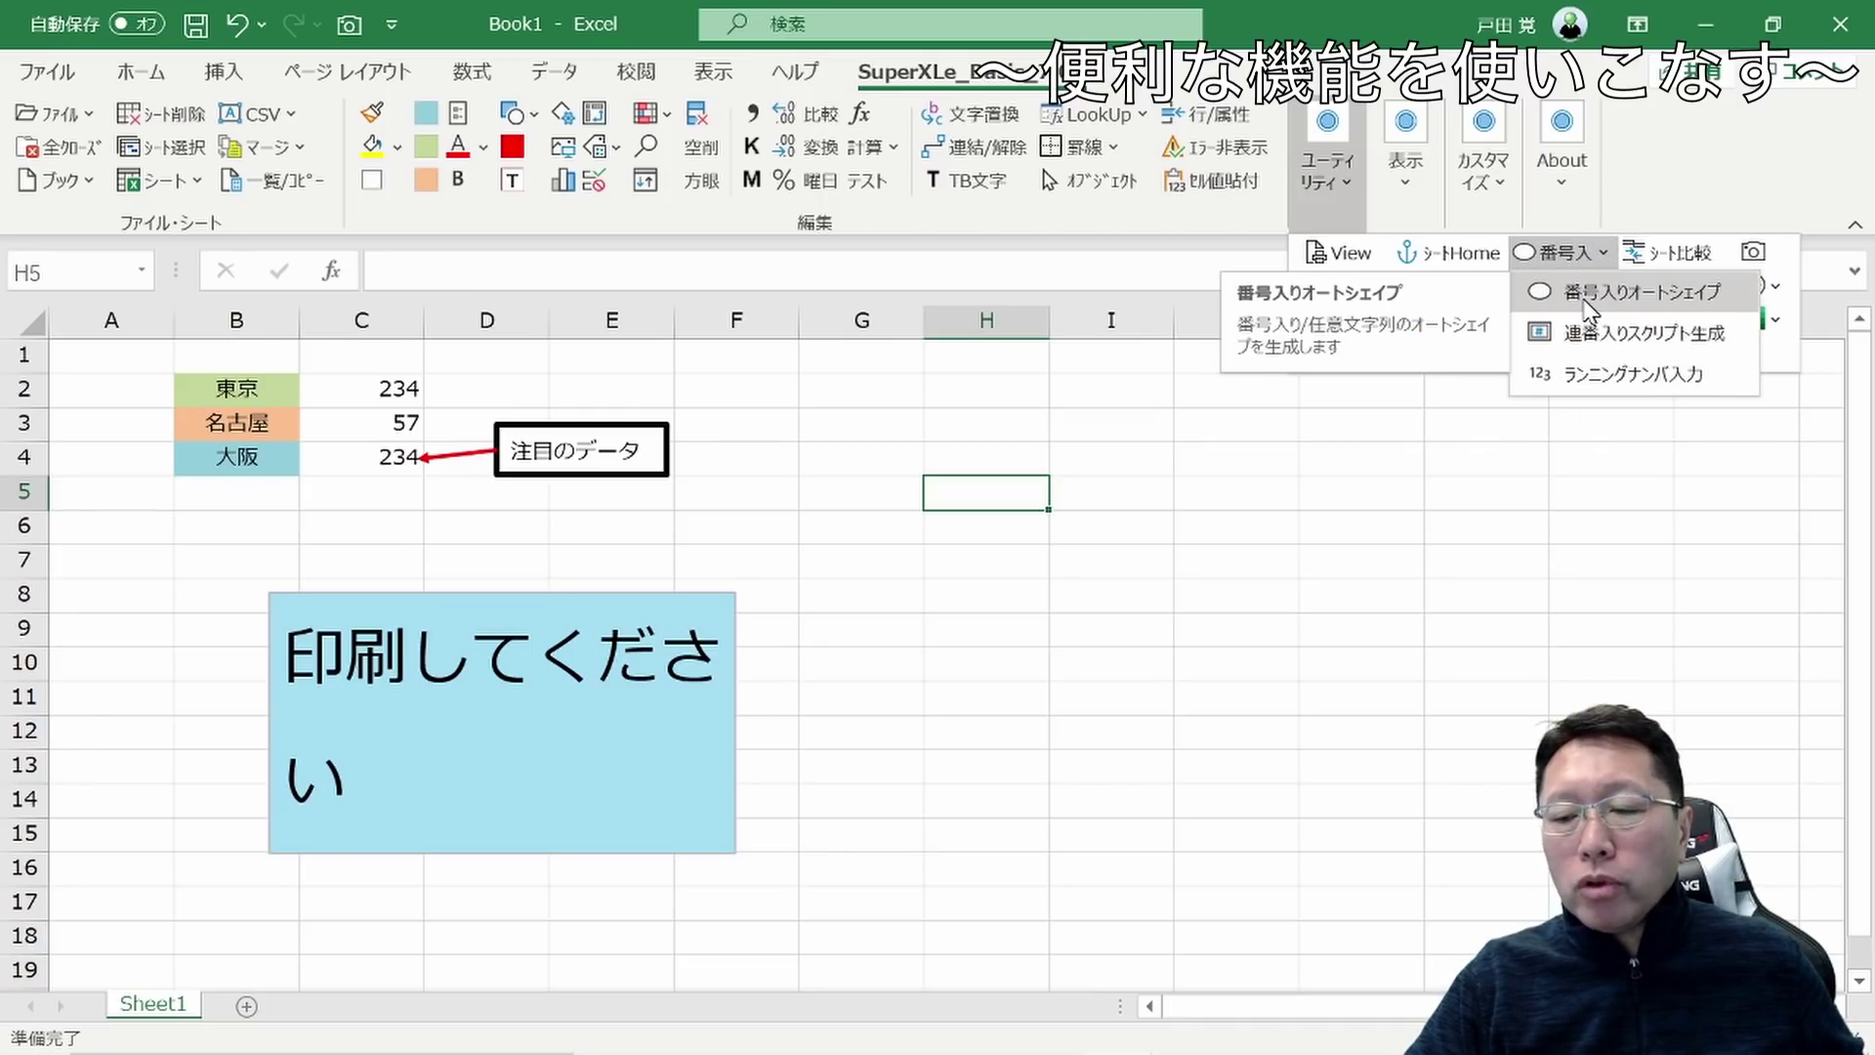
click(1589, 310)
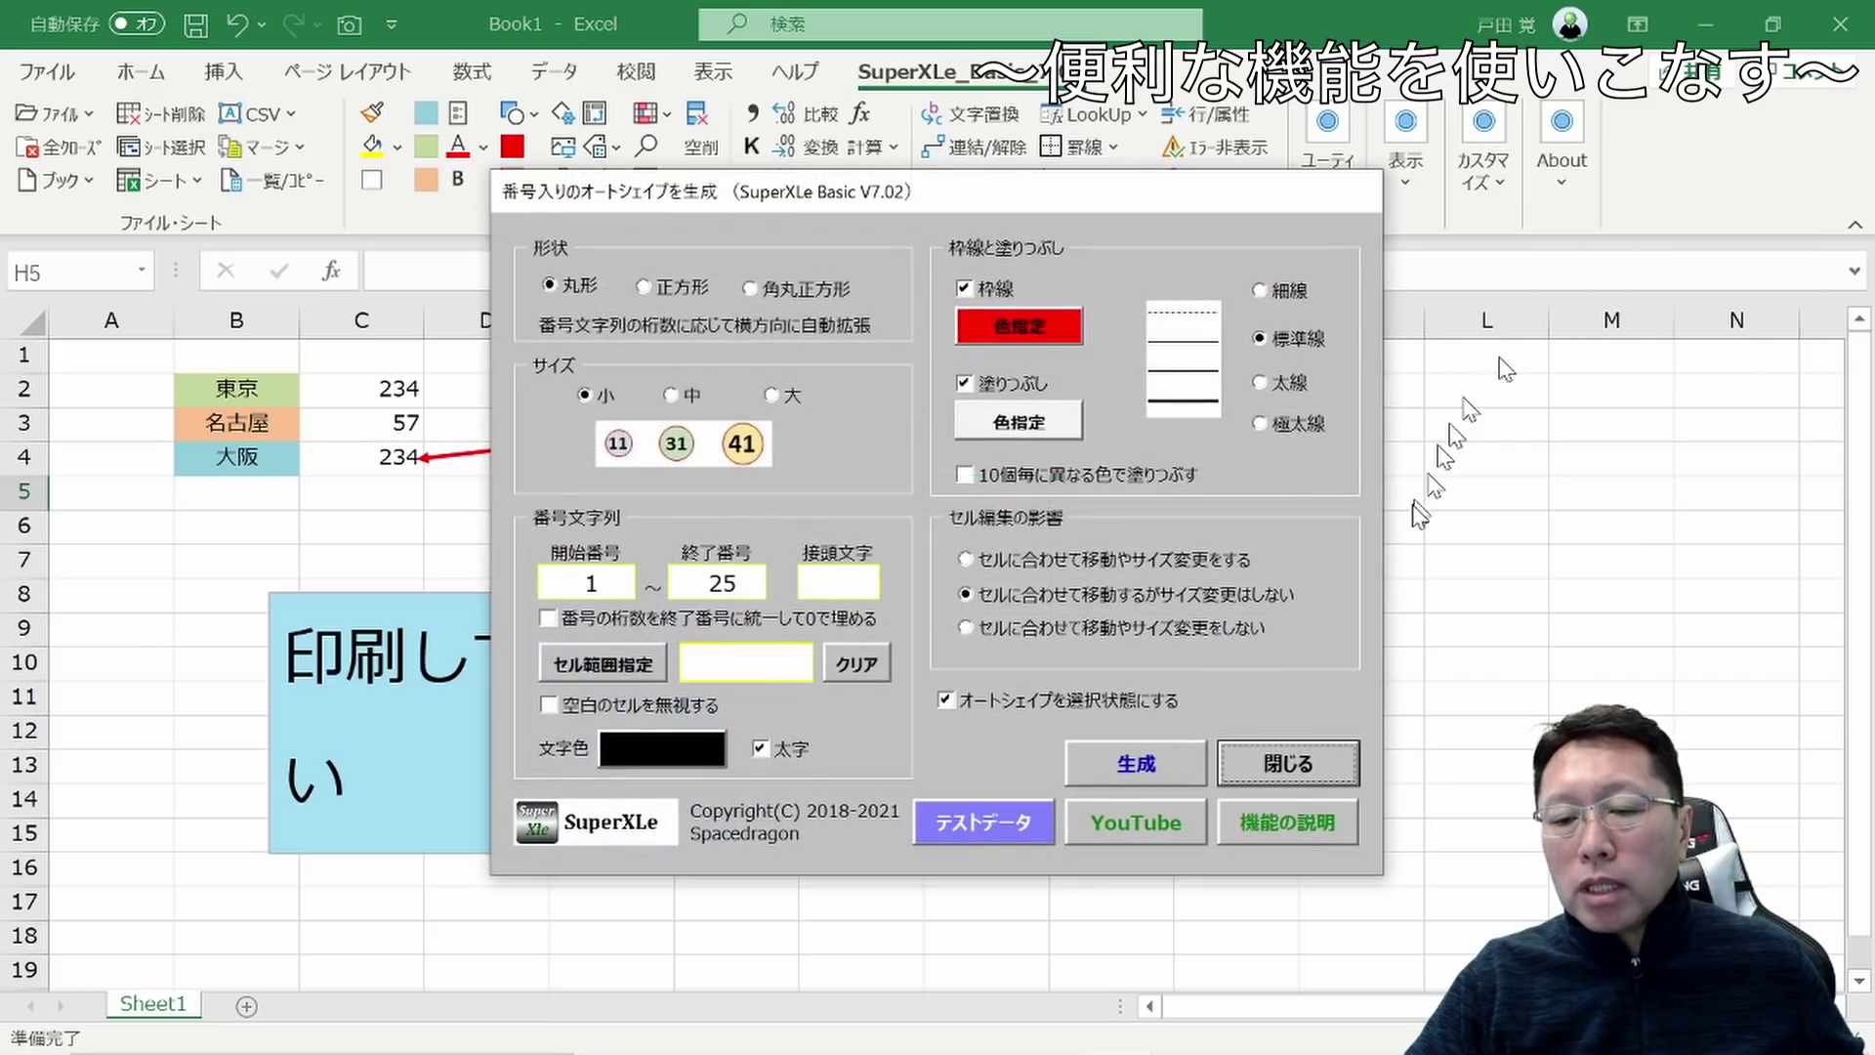
drag(1031, 188, 1345, 223)
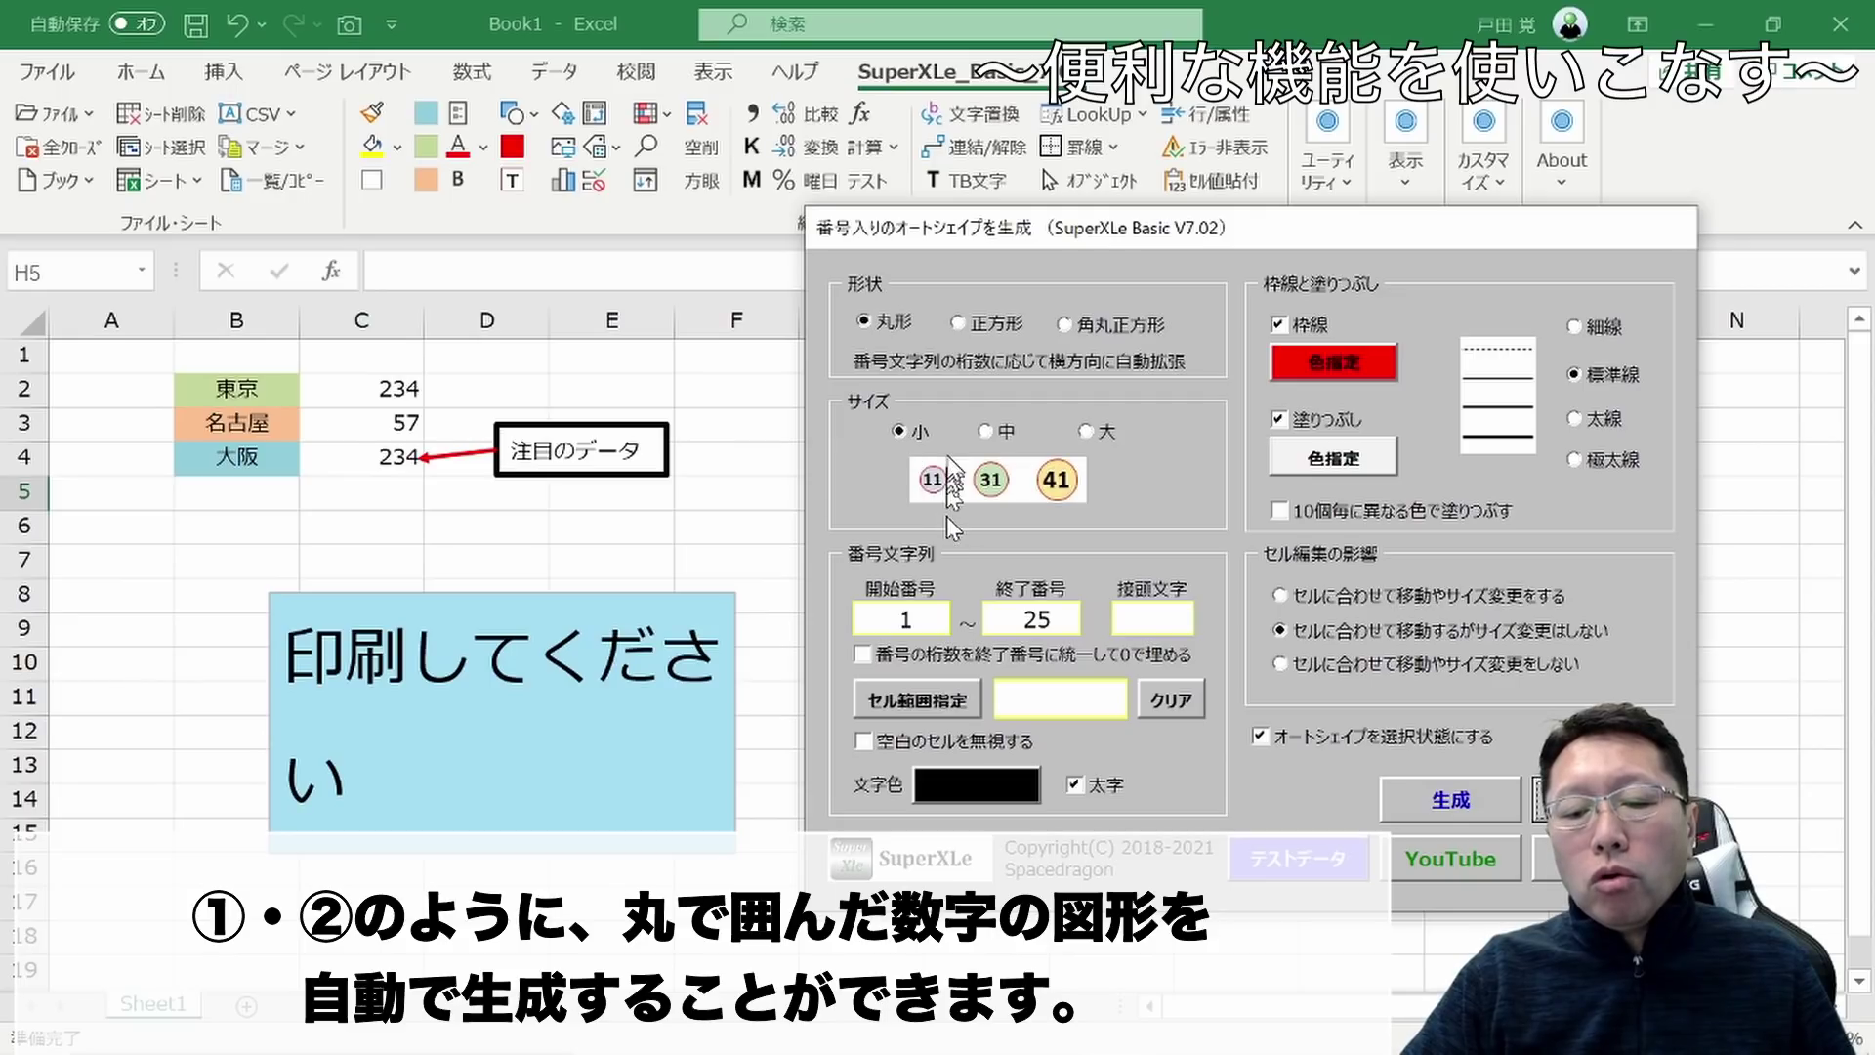
Generate non-bold circles with end number 10, placed from cell H5
double_click(1016, 623)
text(10)
click(1089, 785)
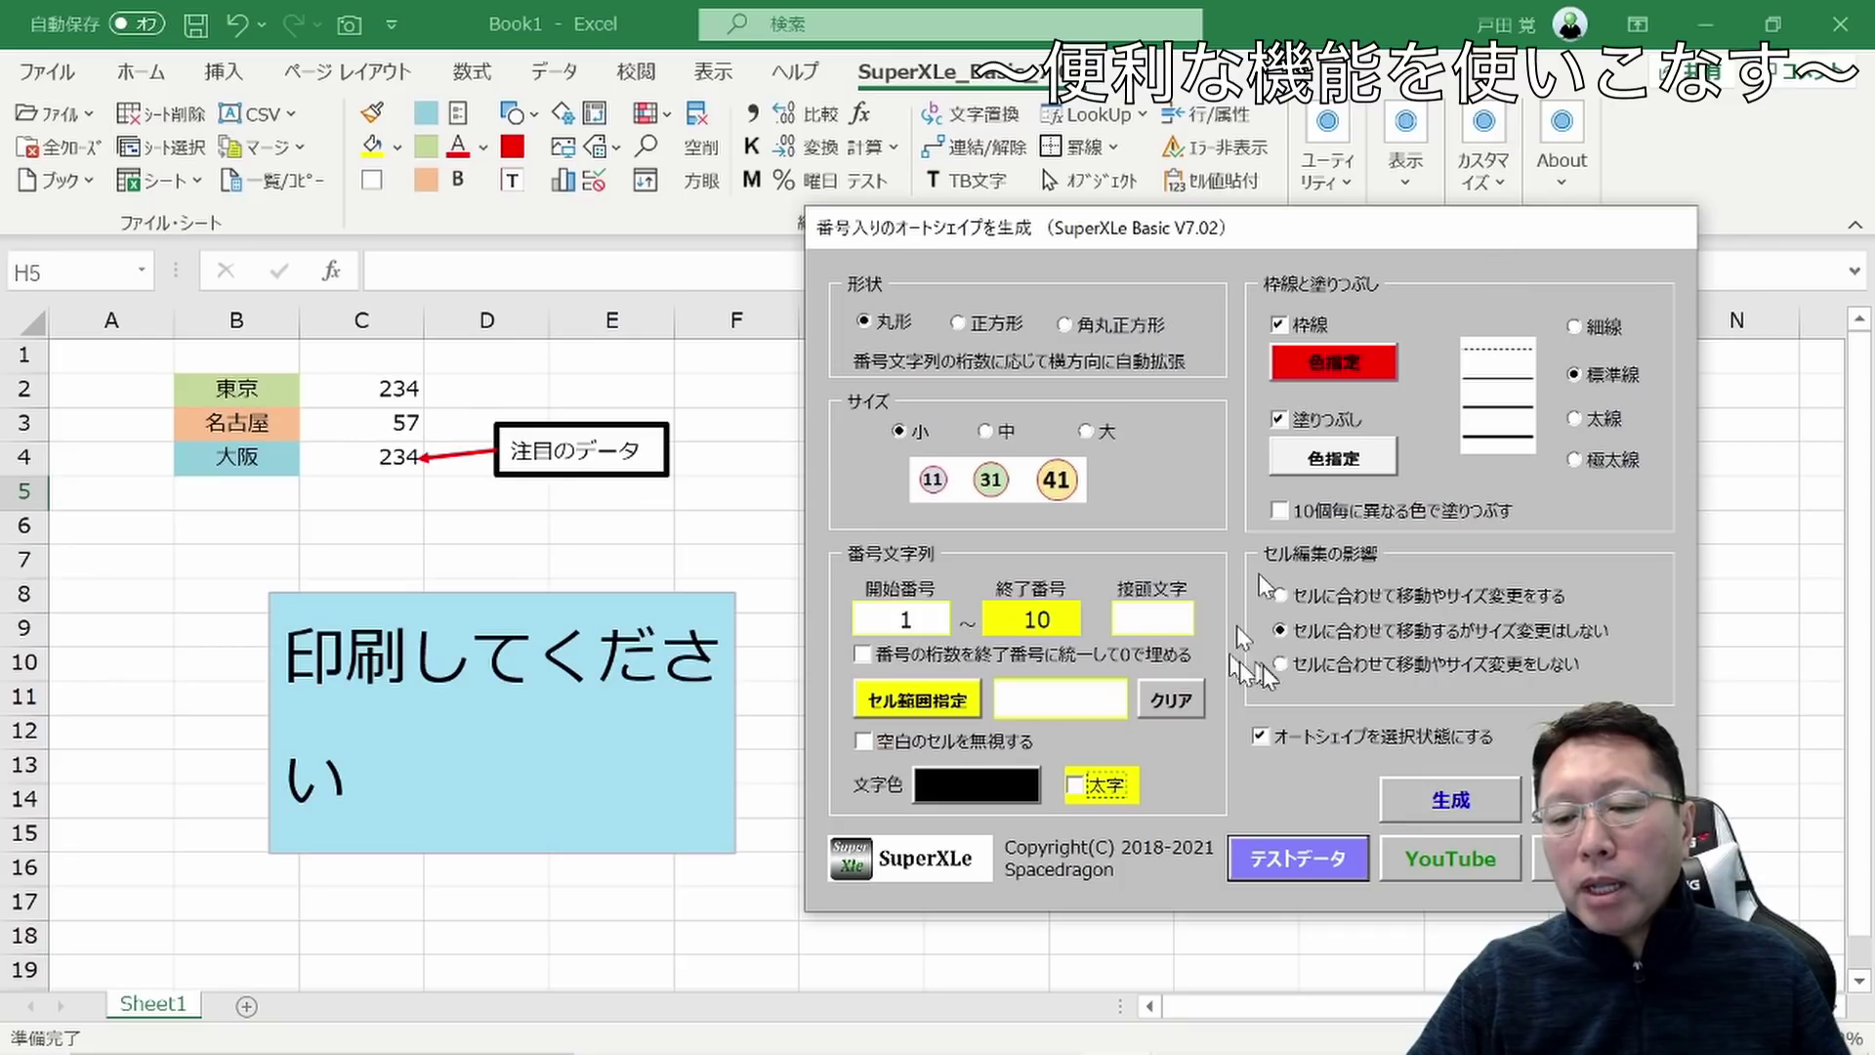
click(1458, 803)
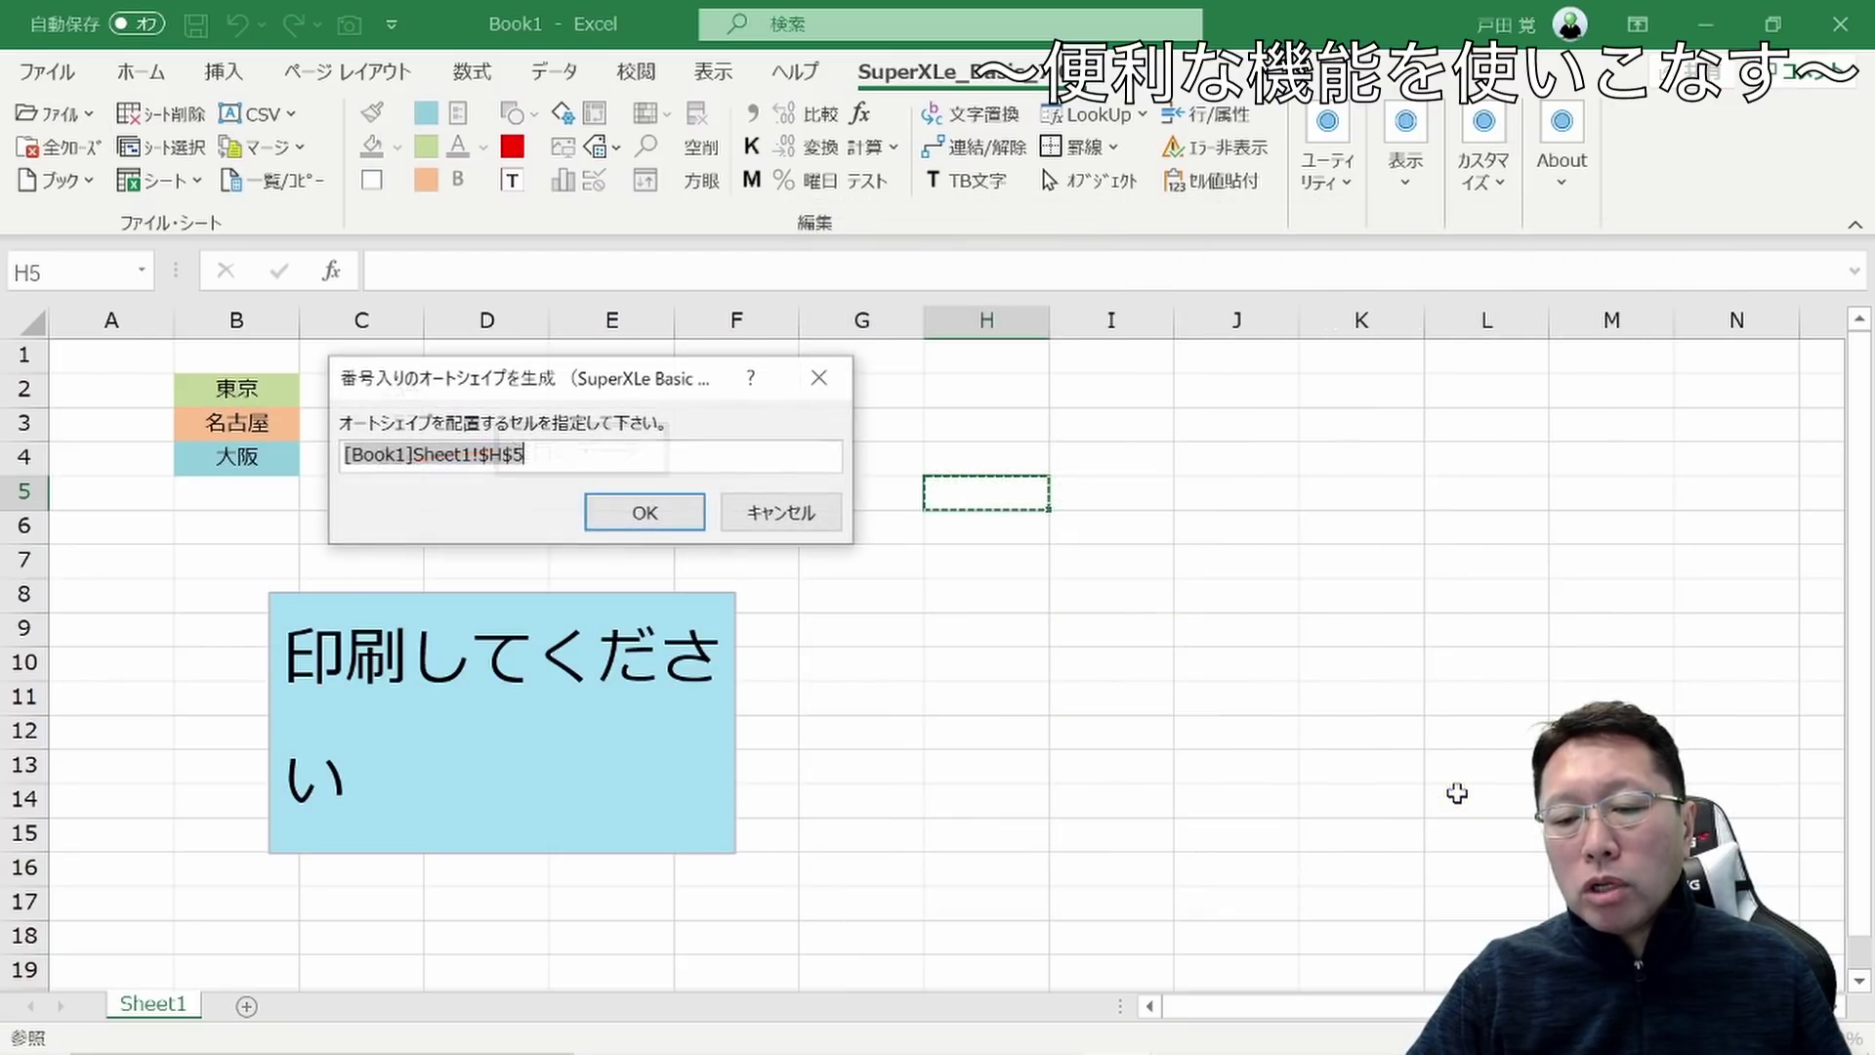
click(651, 515)
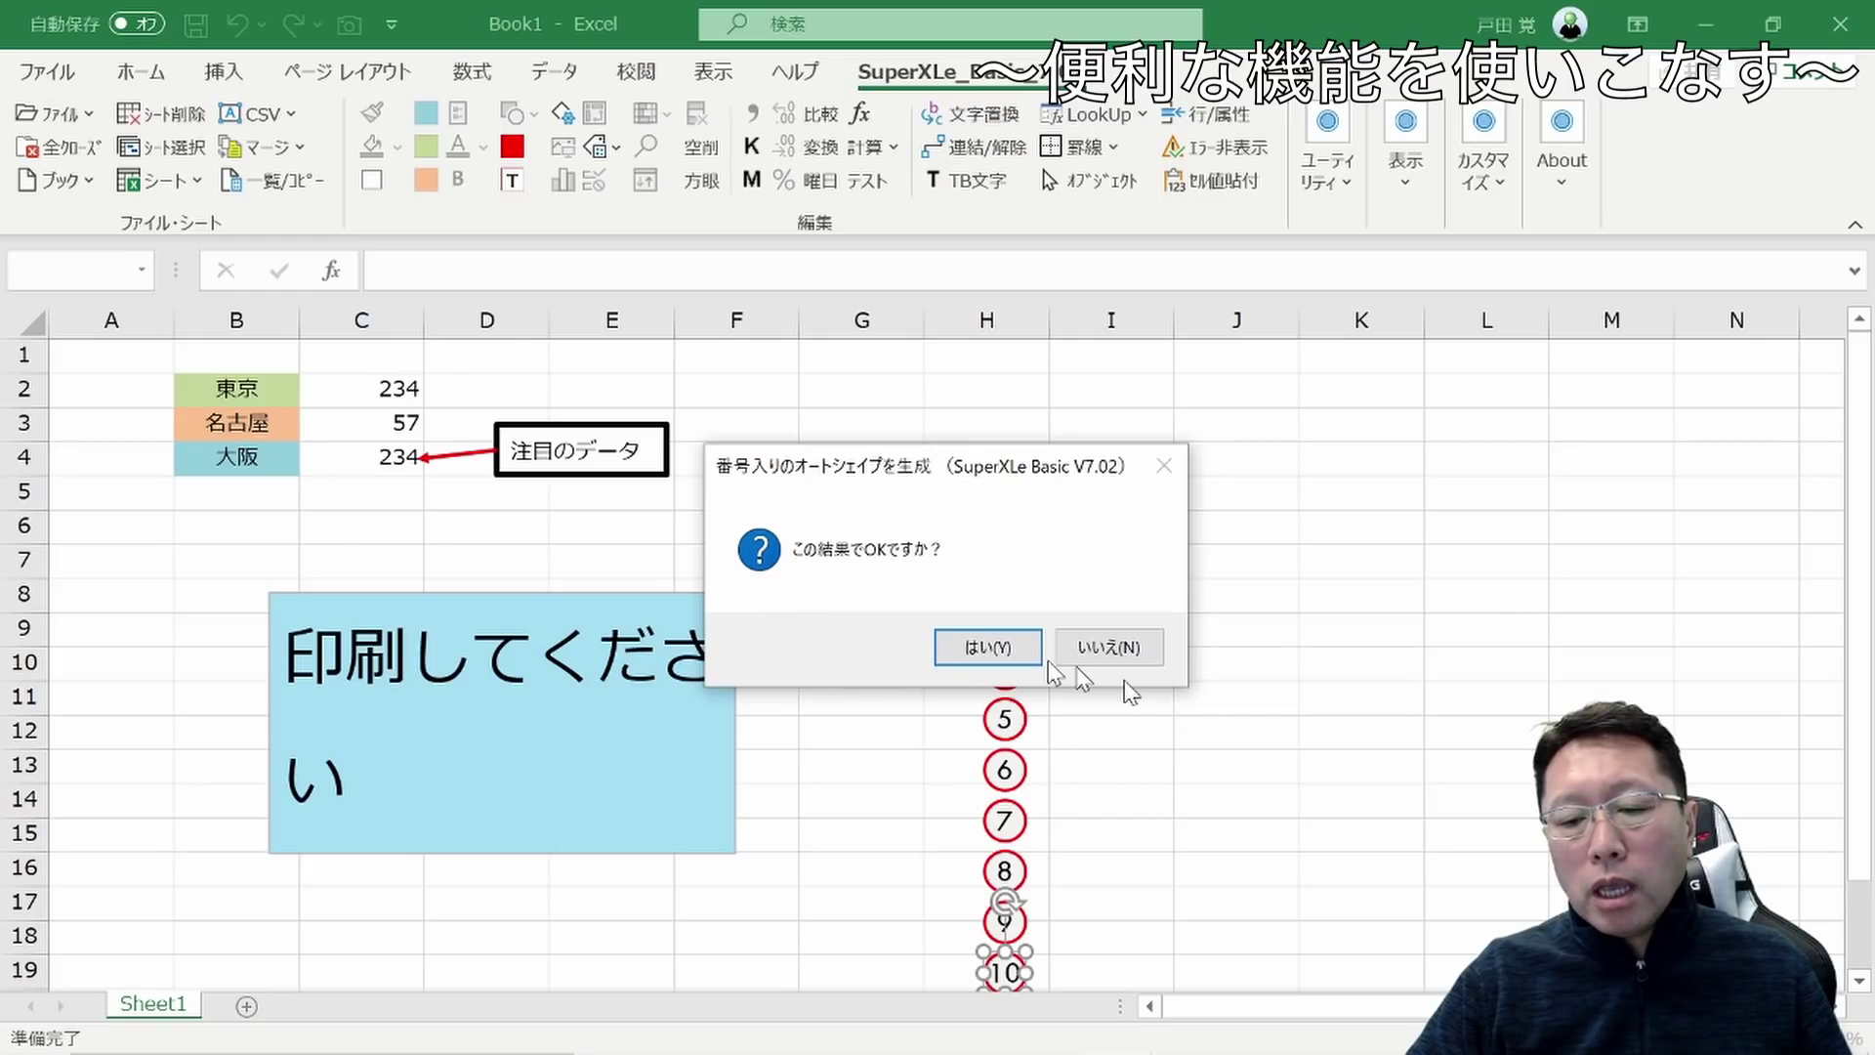
click(986, 647)
Move circle 1 beside Tokyo's 234 and circle 2 beside Osaka's 234
scroll(1185, 515, down, 2)
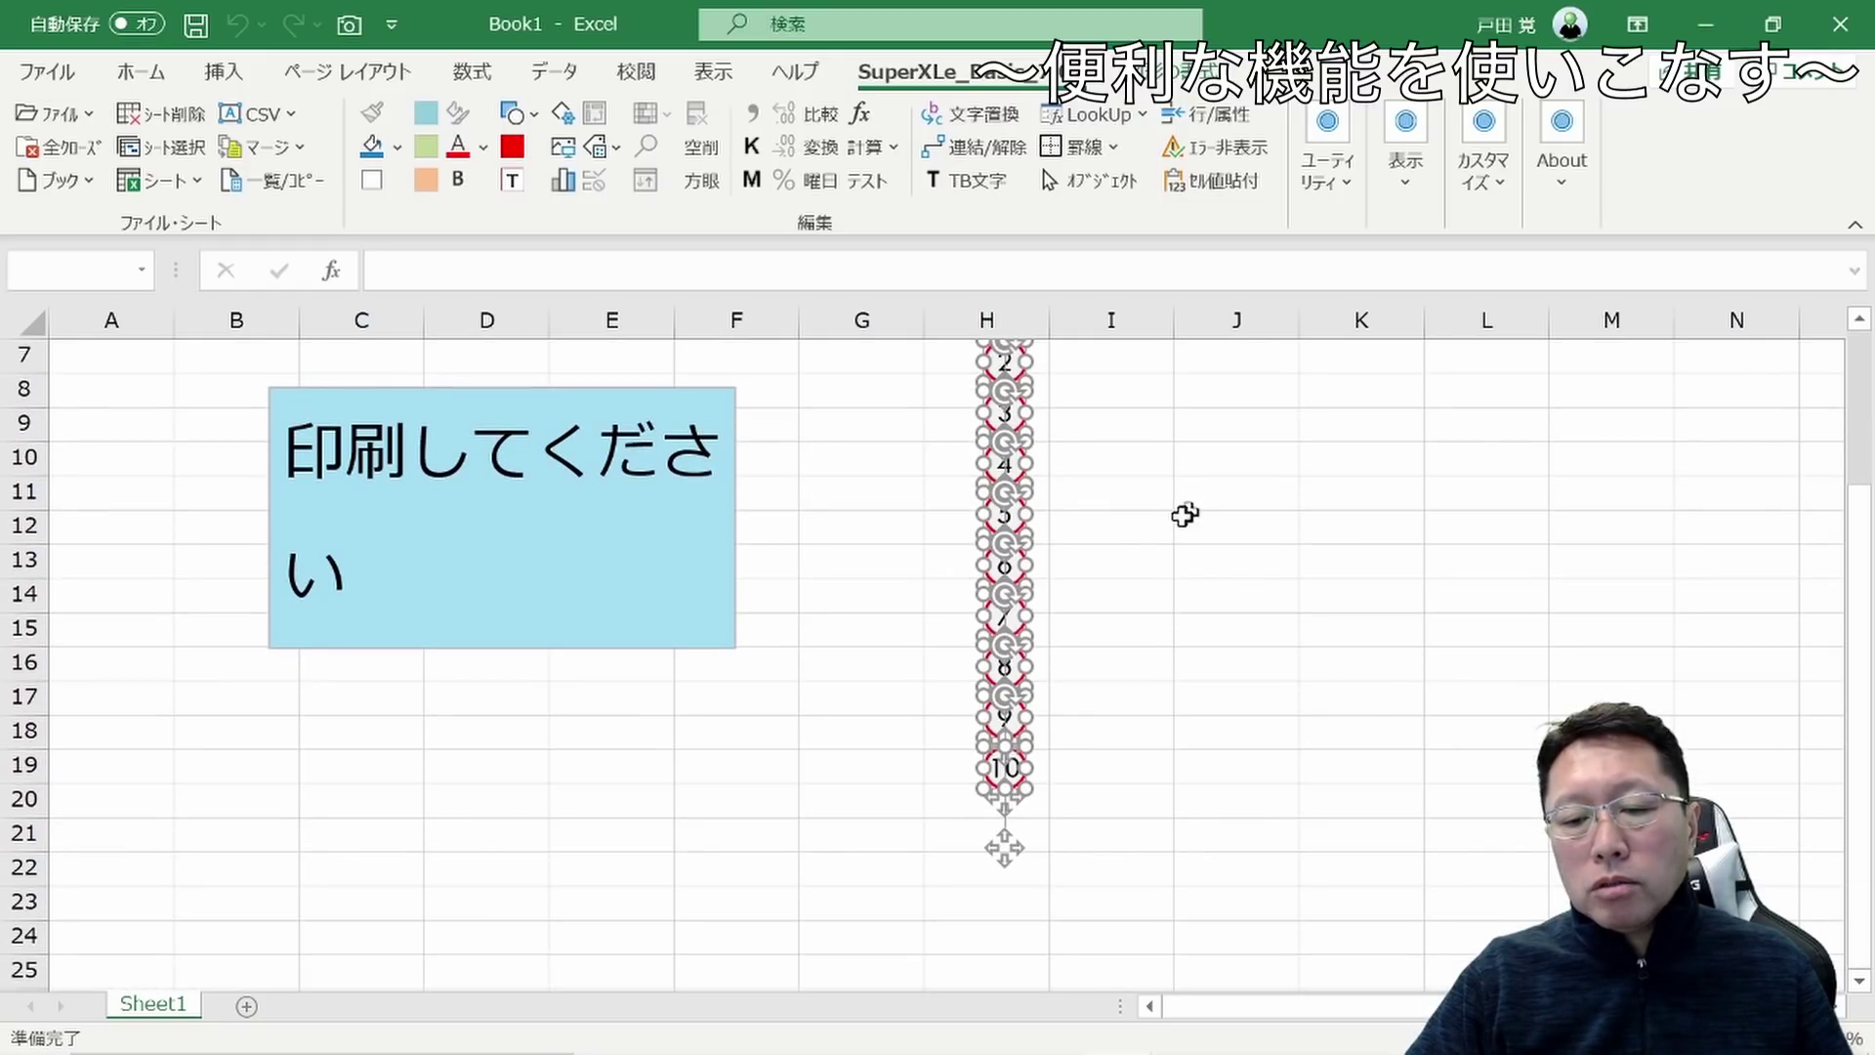
click(1162, 559)
scroll(1338, 611, up, 2)
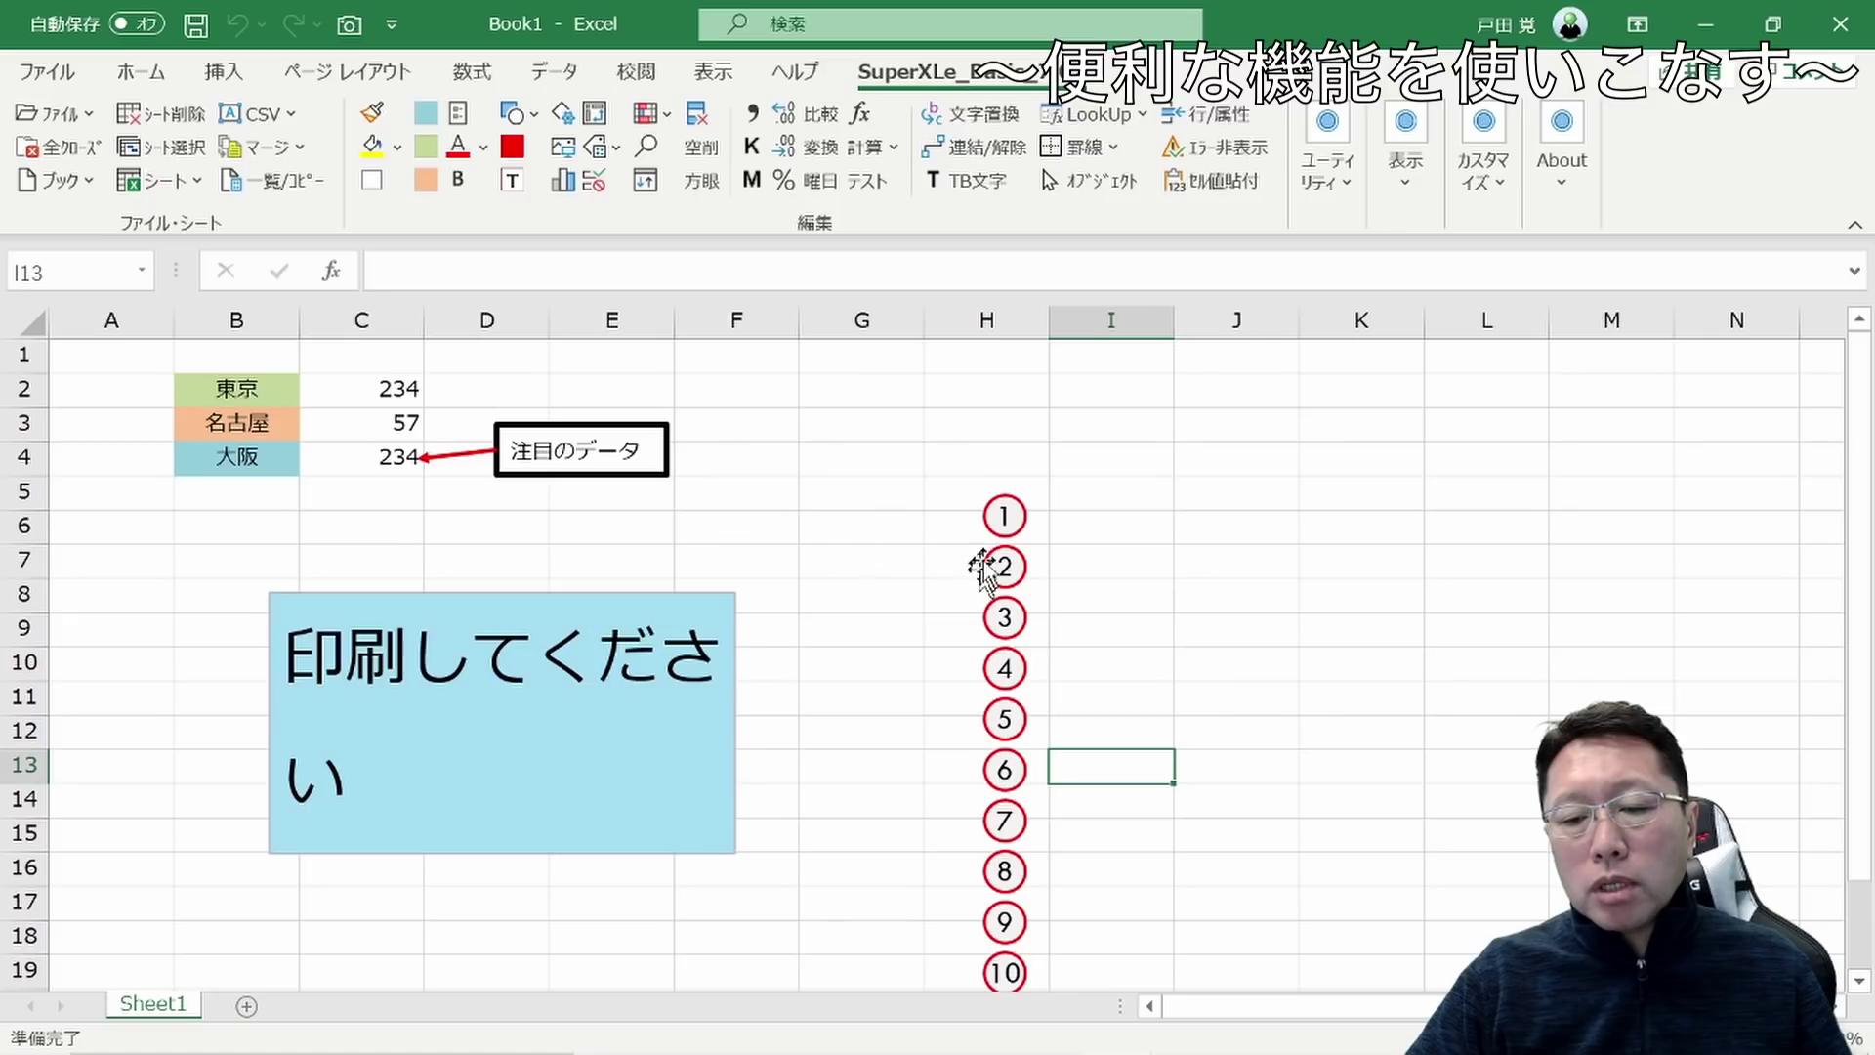
click(1002, 517)
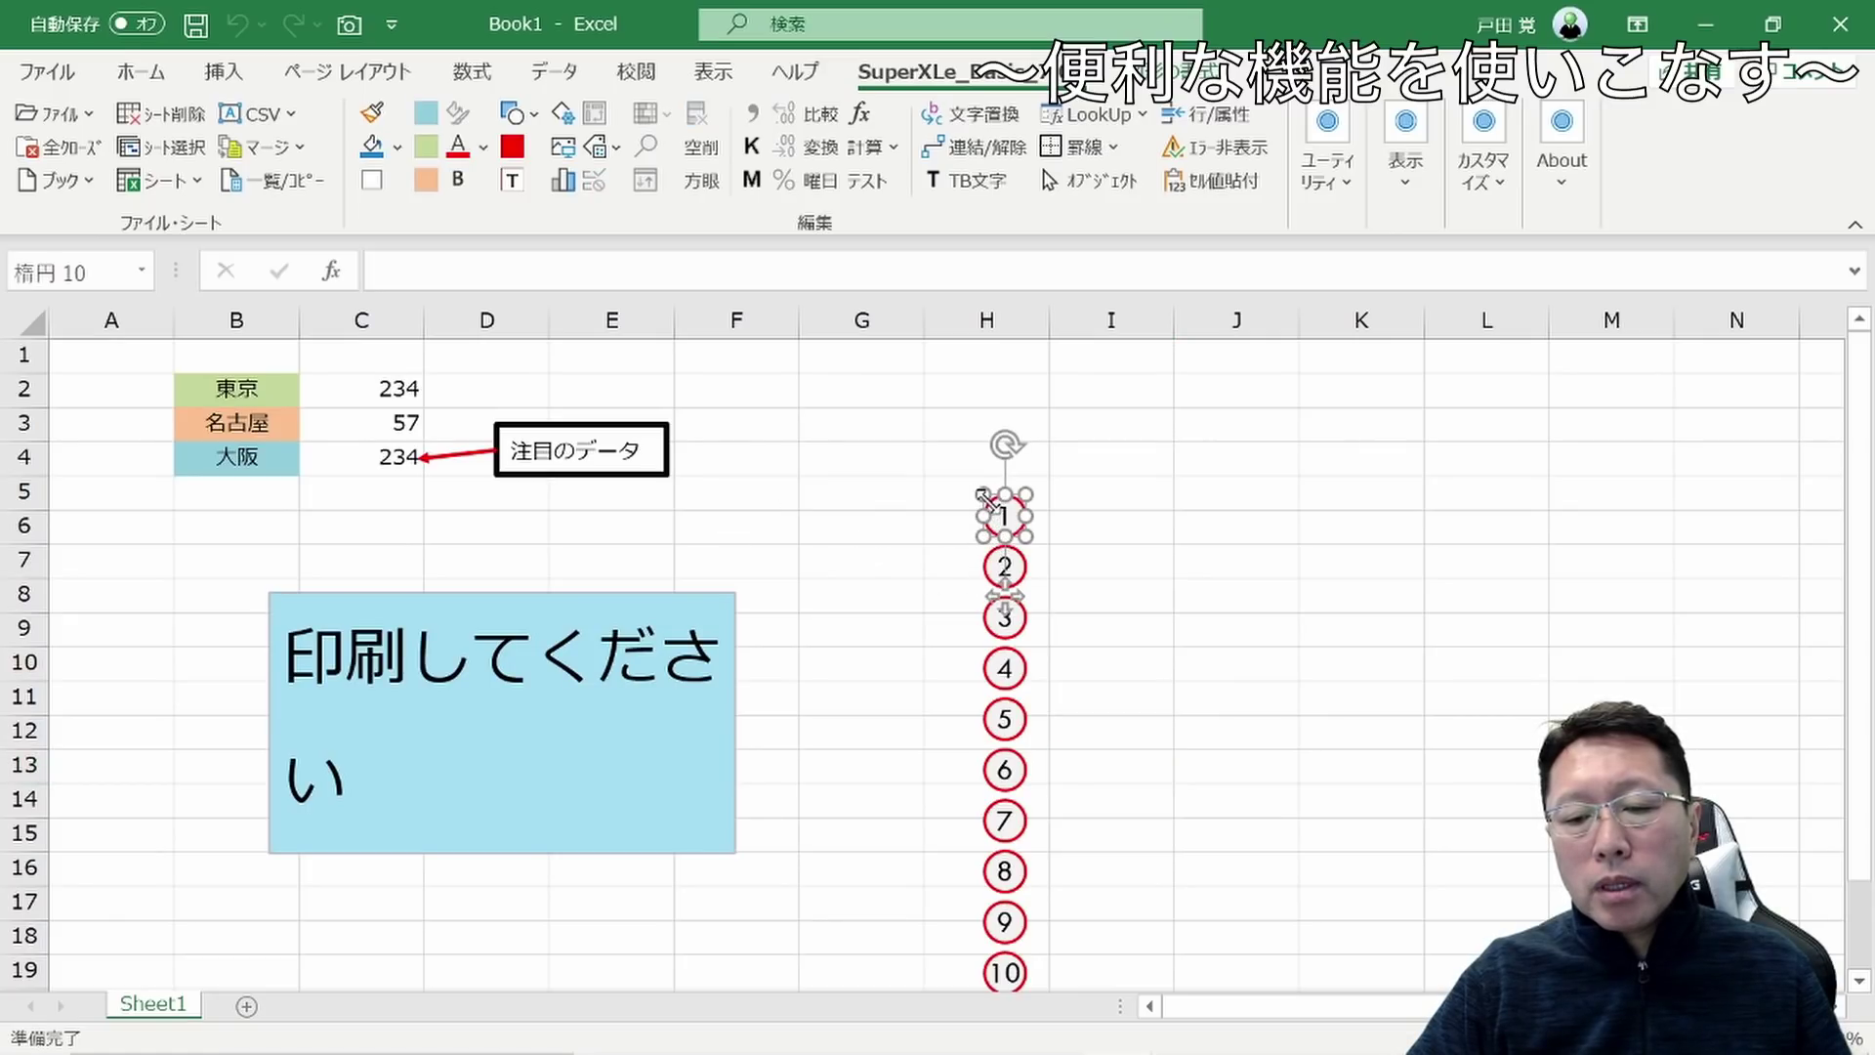
drag(996, 510, 427, 383)
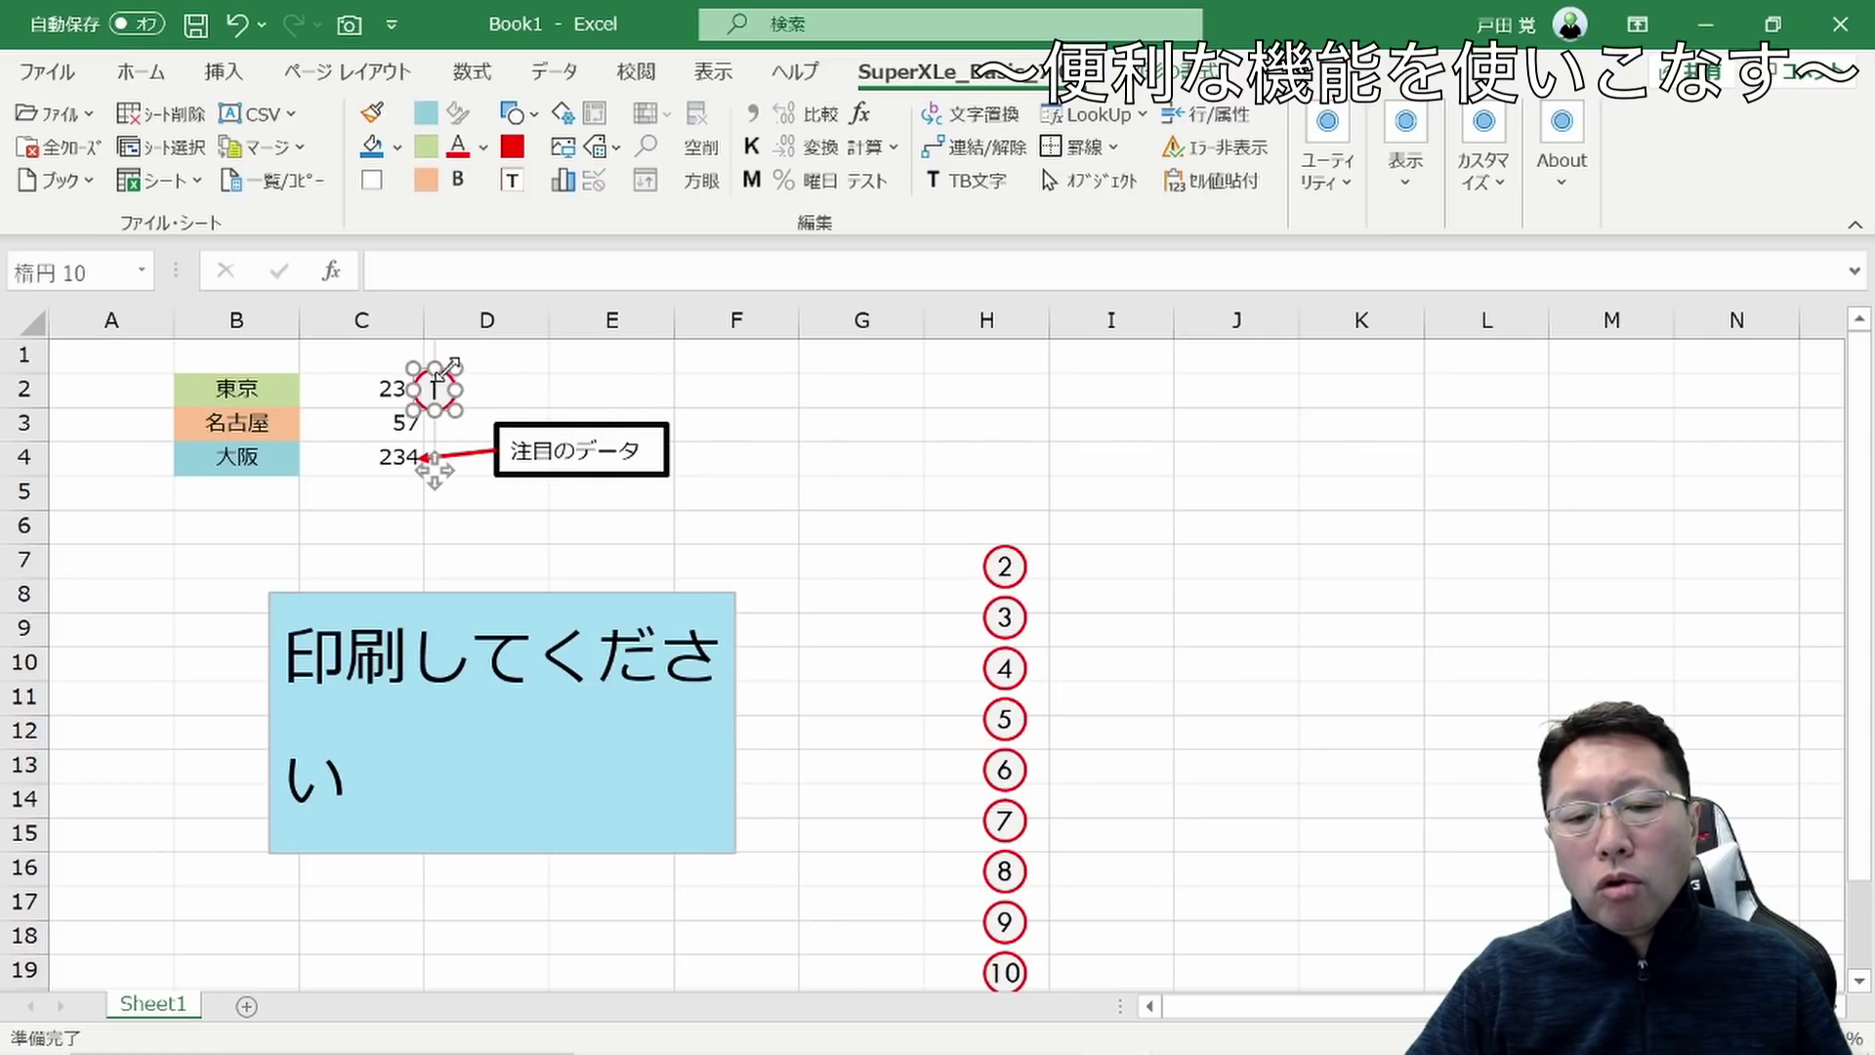
click(1001, 564)
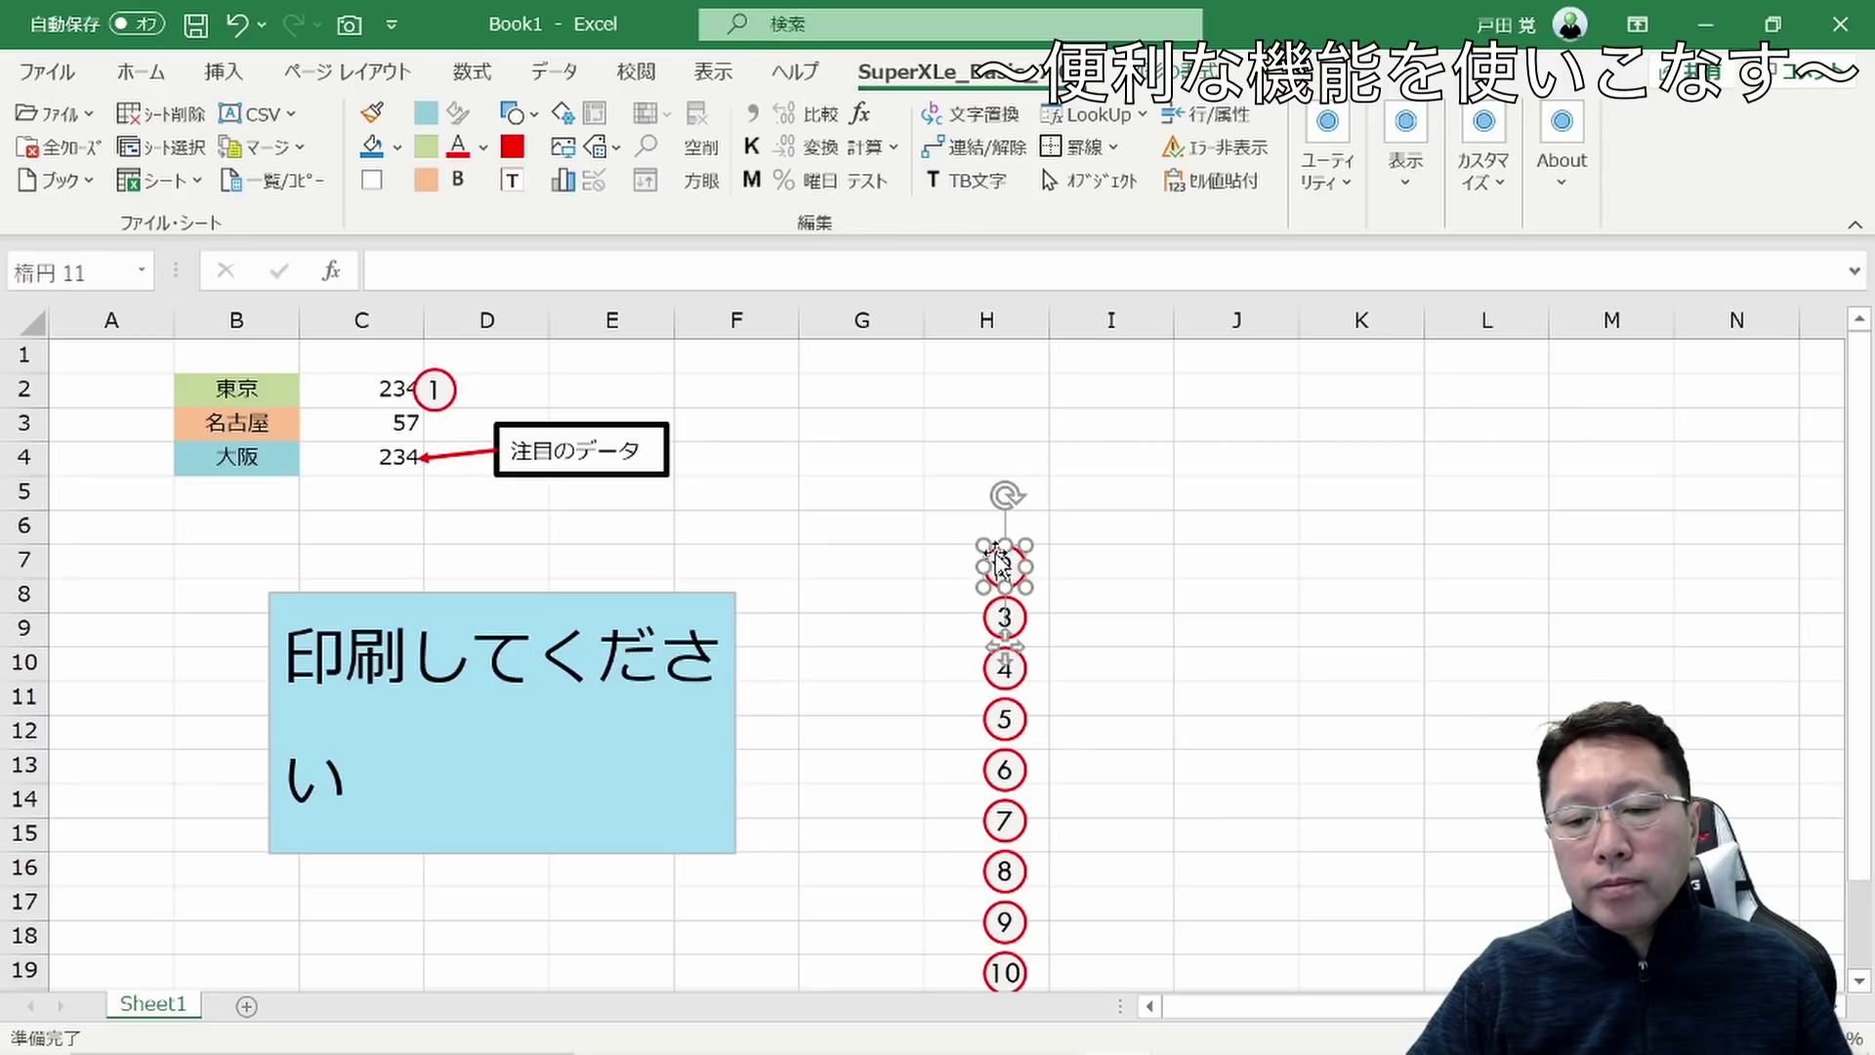
drag(998, 559, 426, 430)
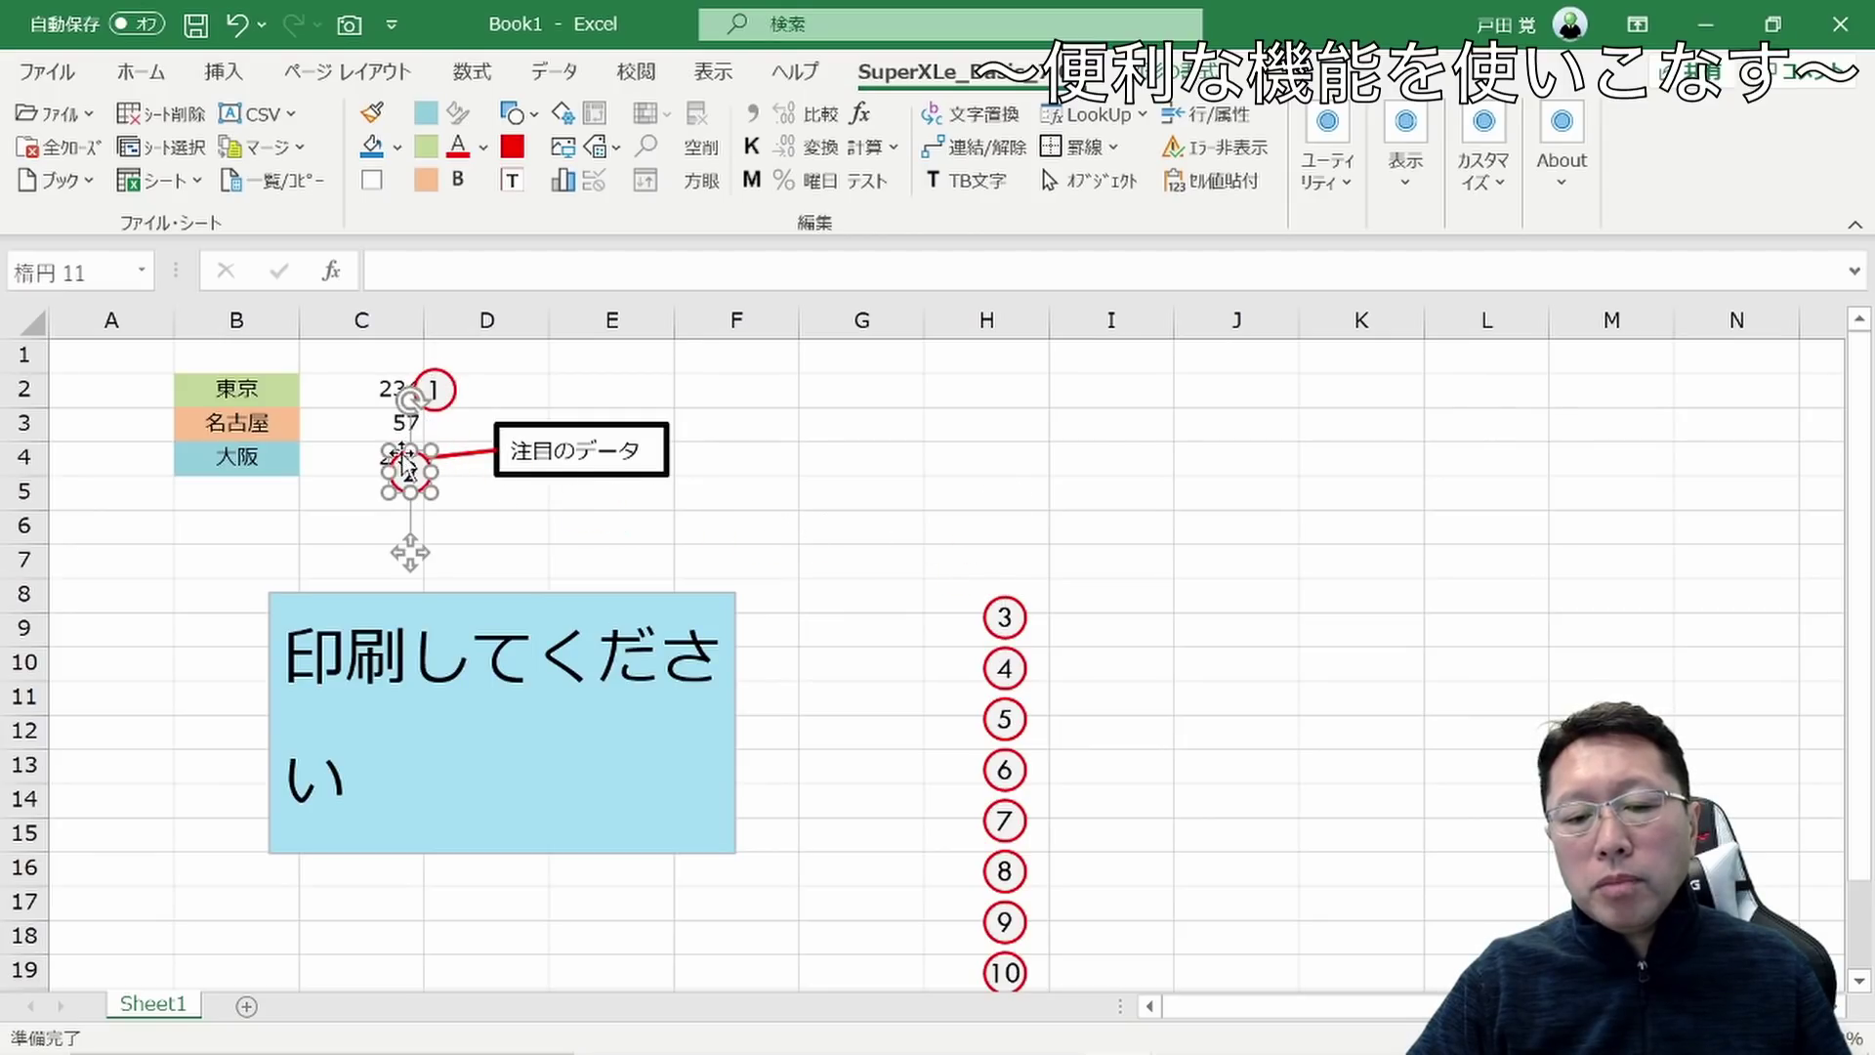
click(858, 426)
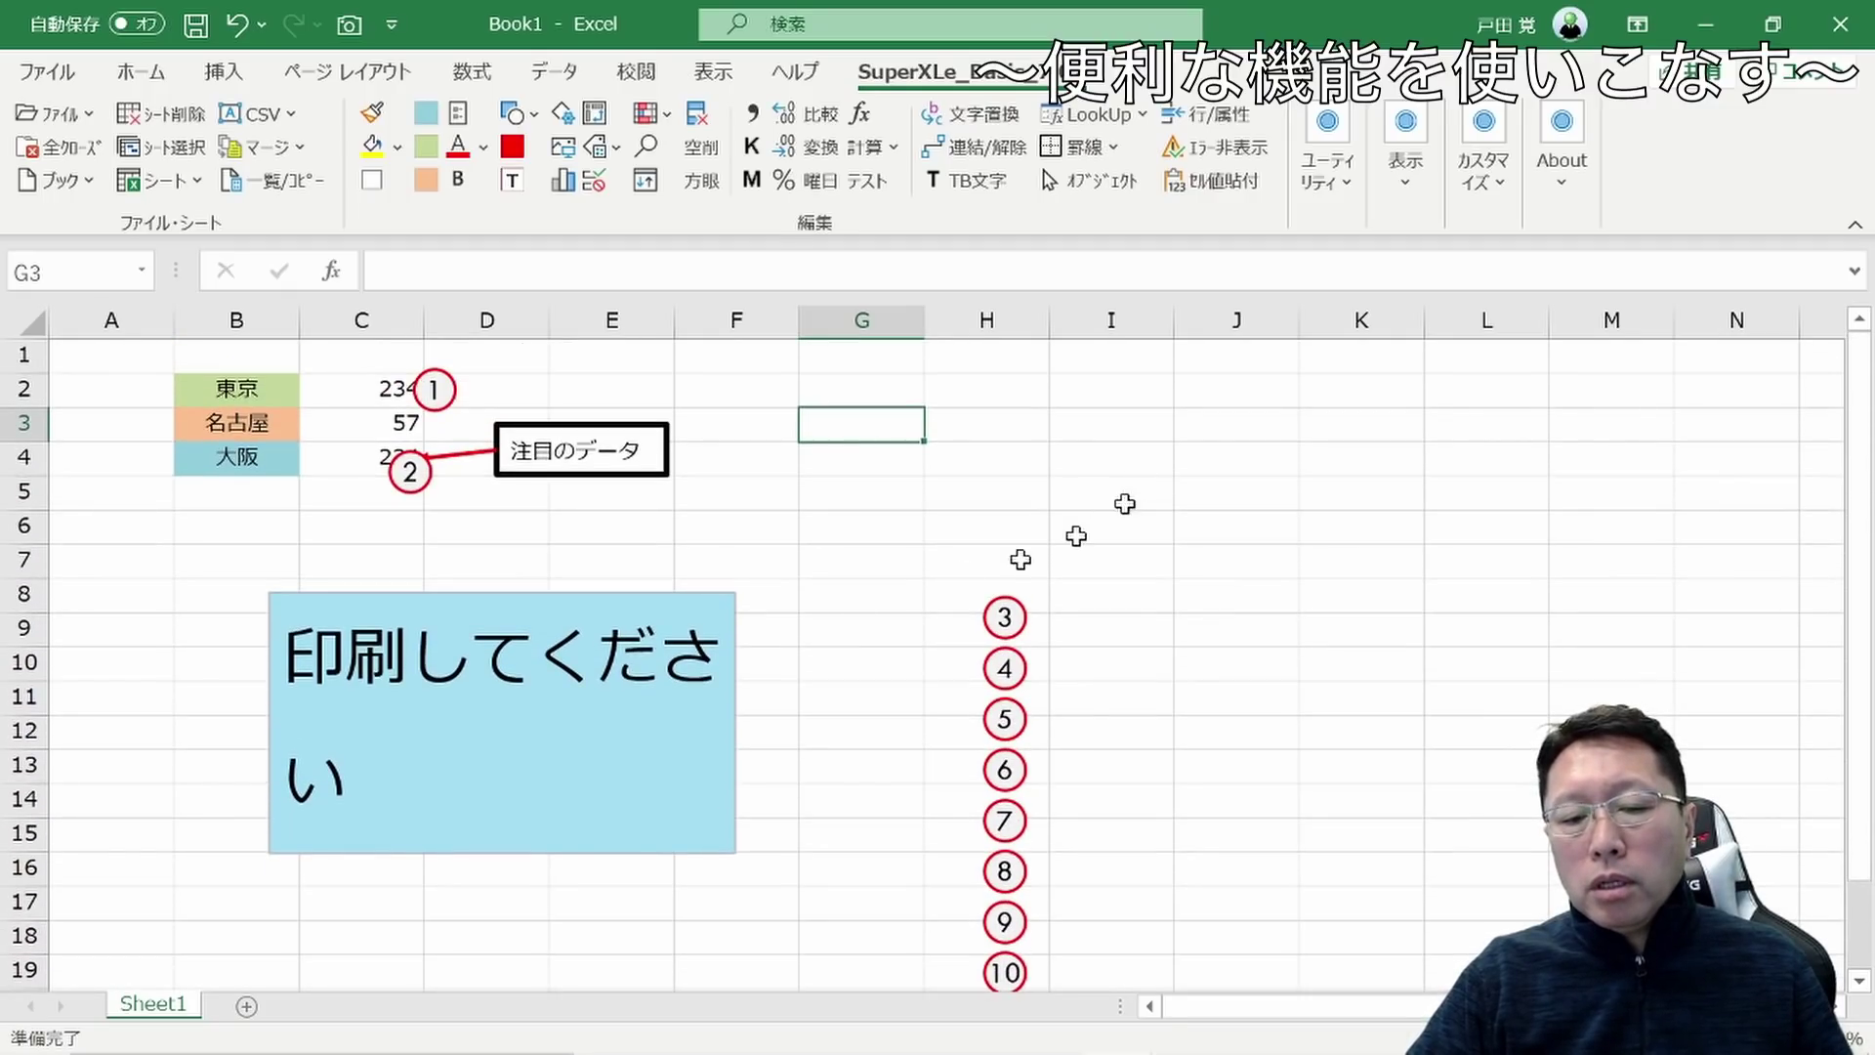
Start cell I2 with the circled character ① typed as まるいち
click(1123, 387)
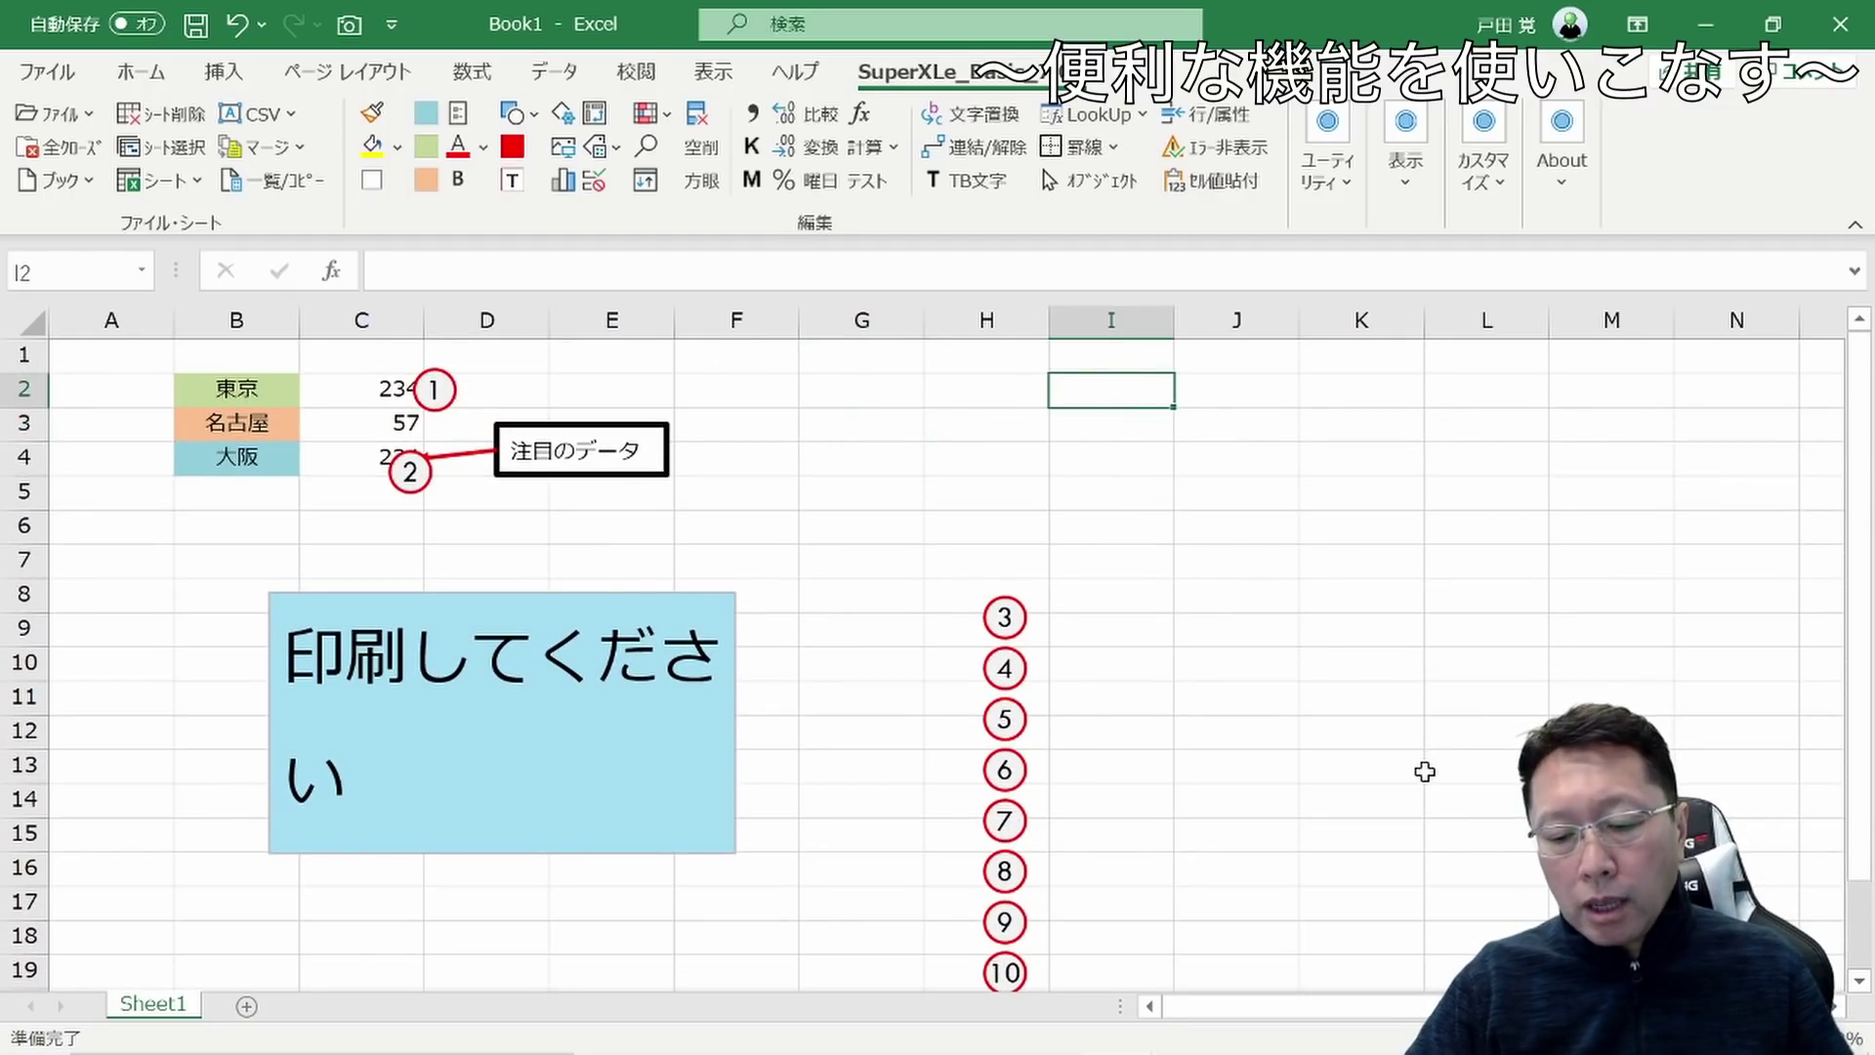
text(まるいち)
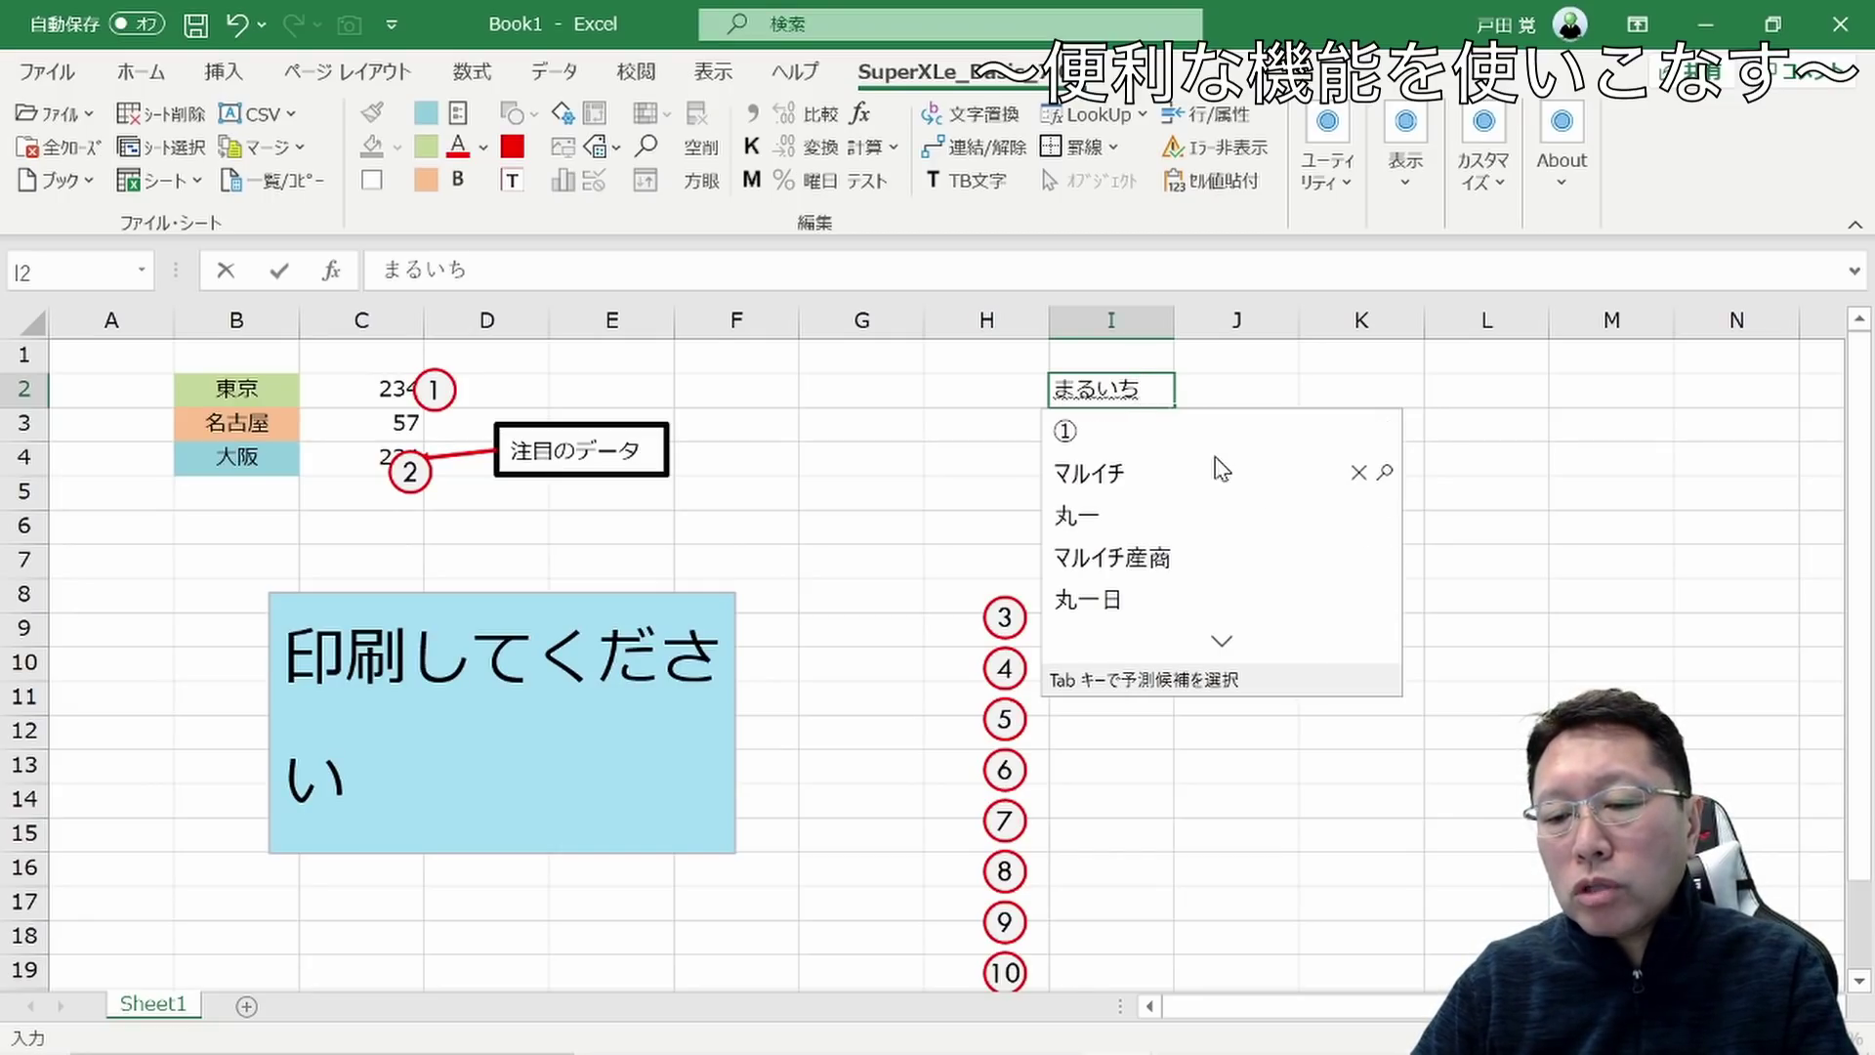
click(1143, 424)
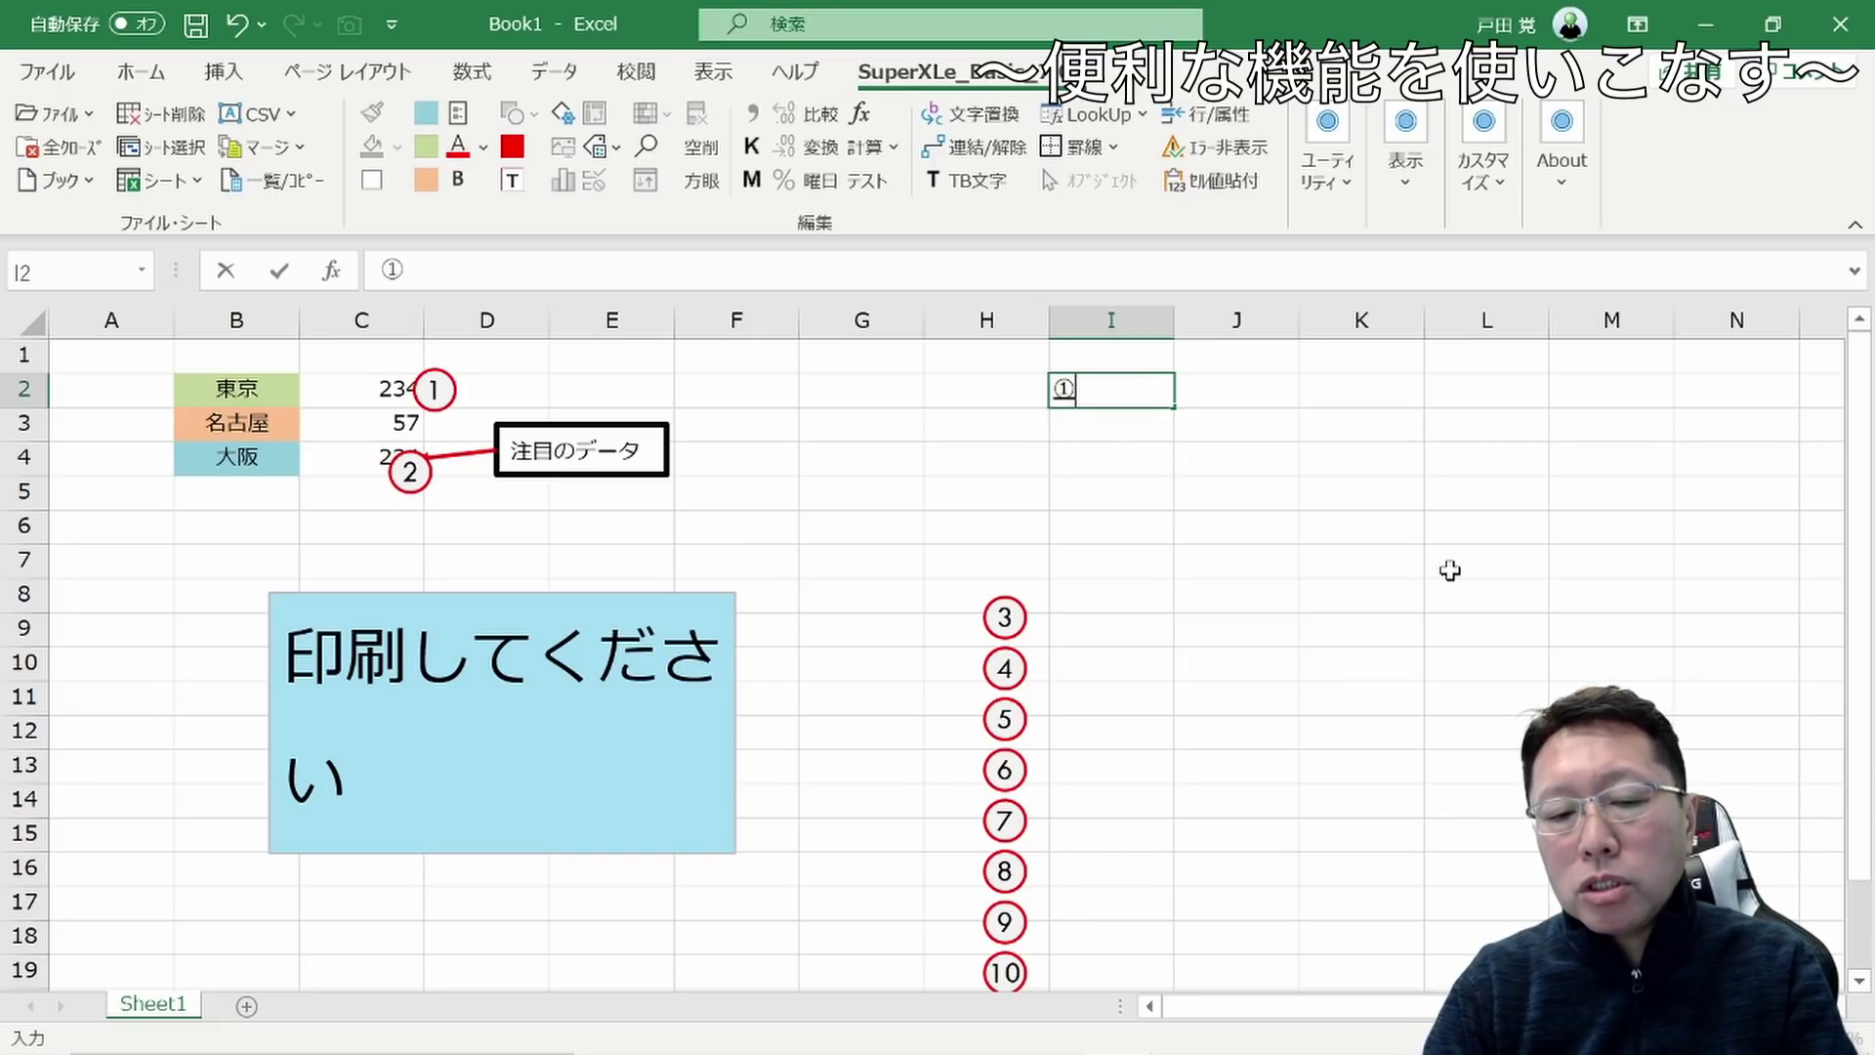
Complete cell I2 as ①売り上げ
text(うりあげ)
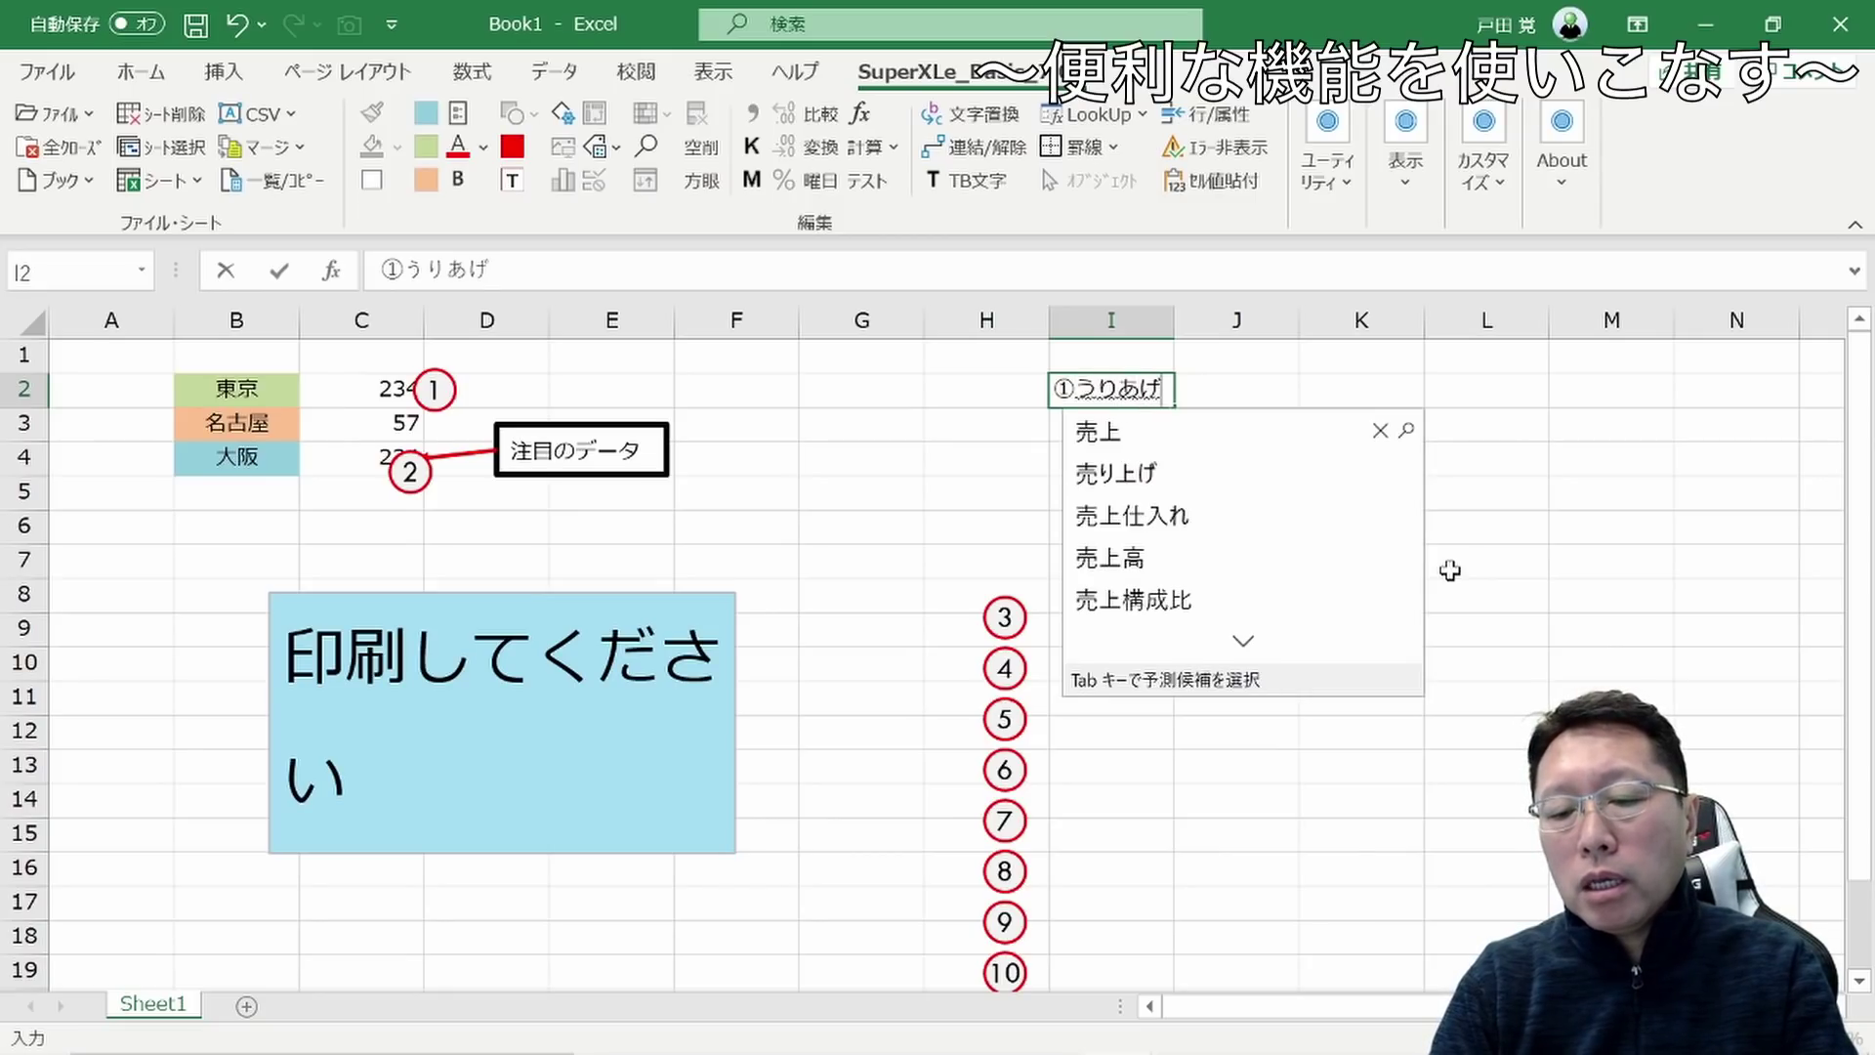
key(space)
key(Return)
key(Return)
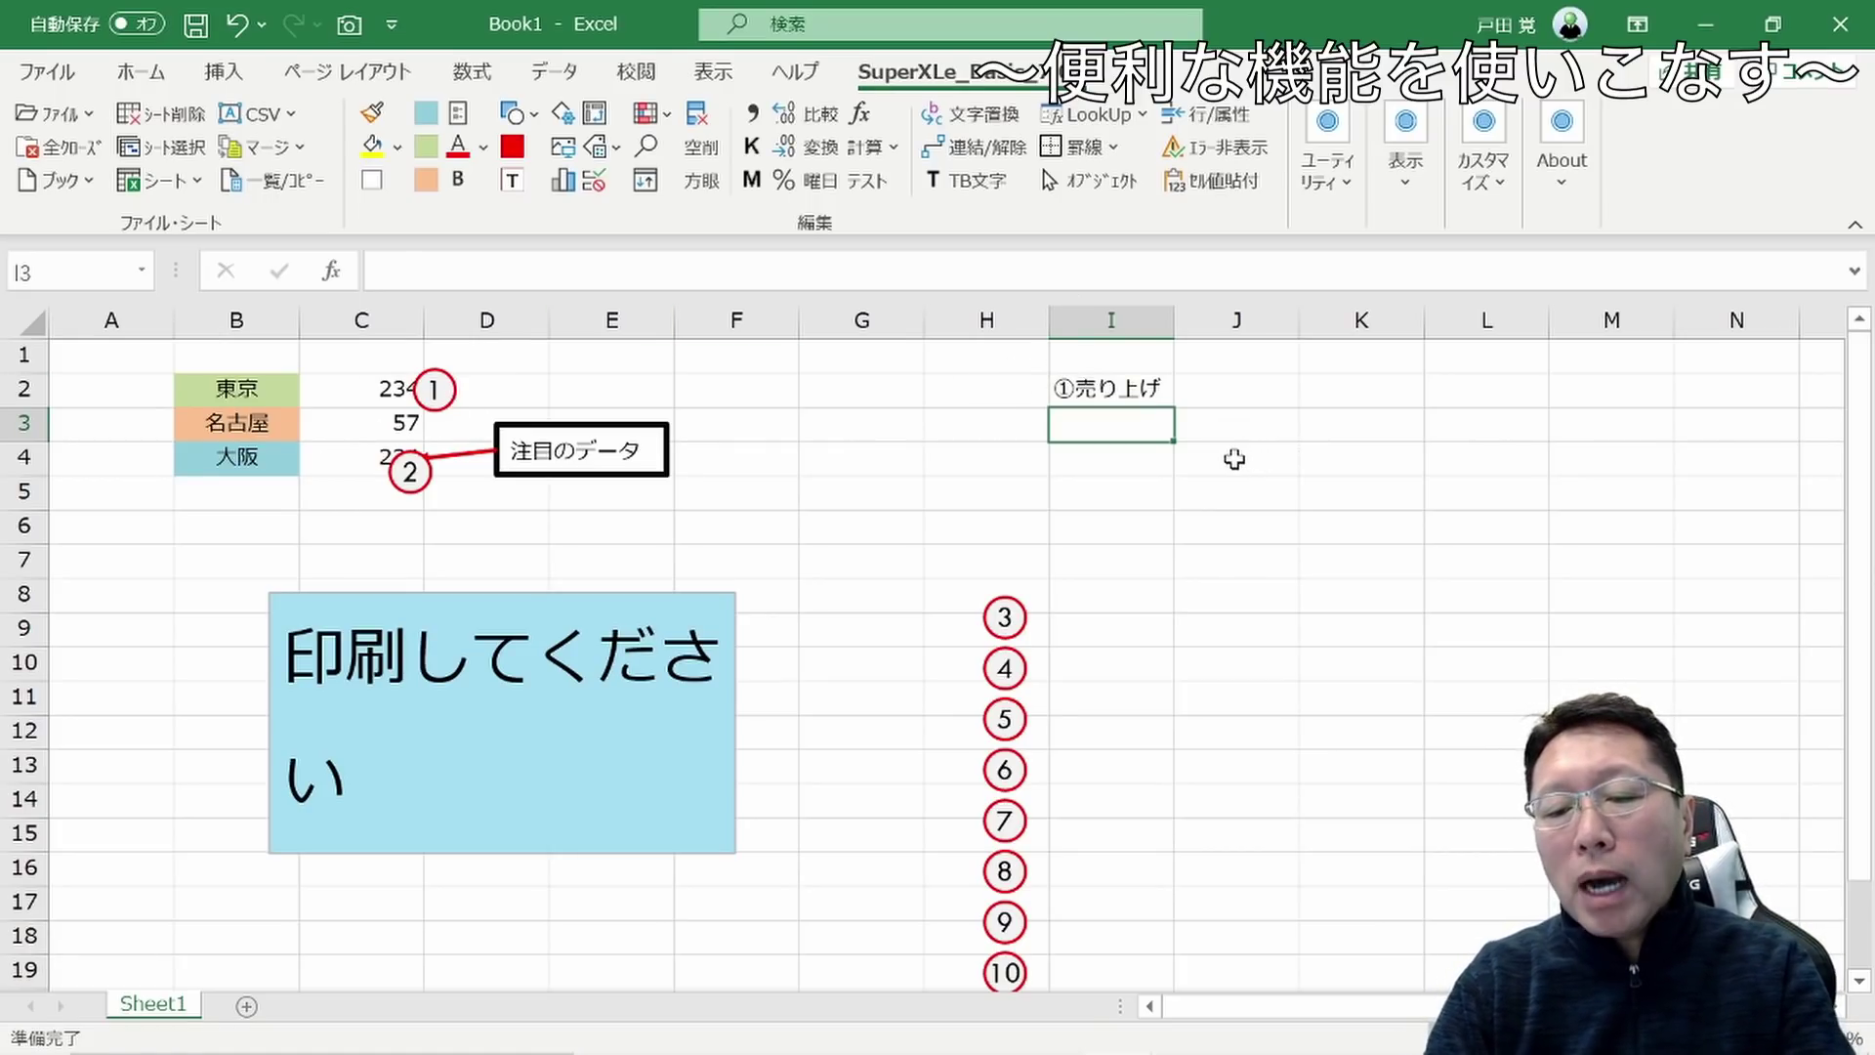
Enter ⑮数字 in cell I3 by converting まるすうじ
text(まるすうじ)
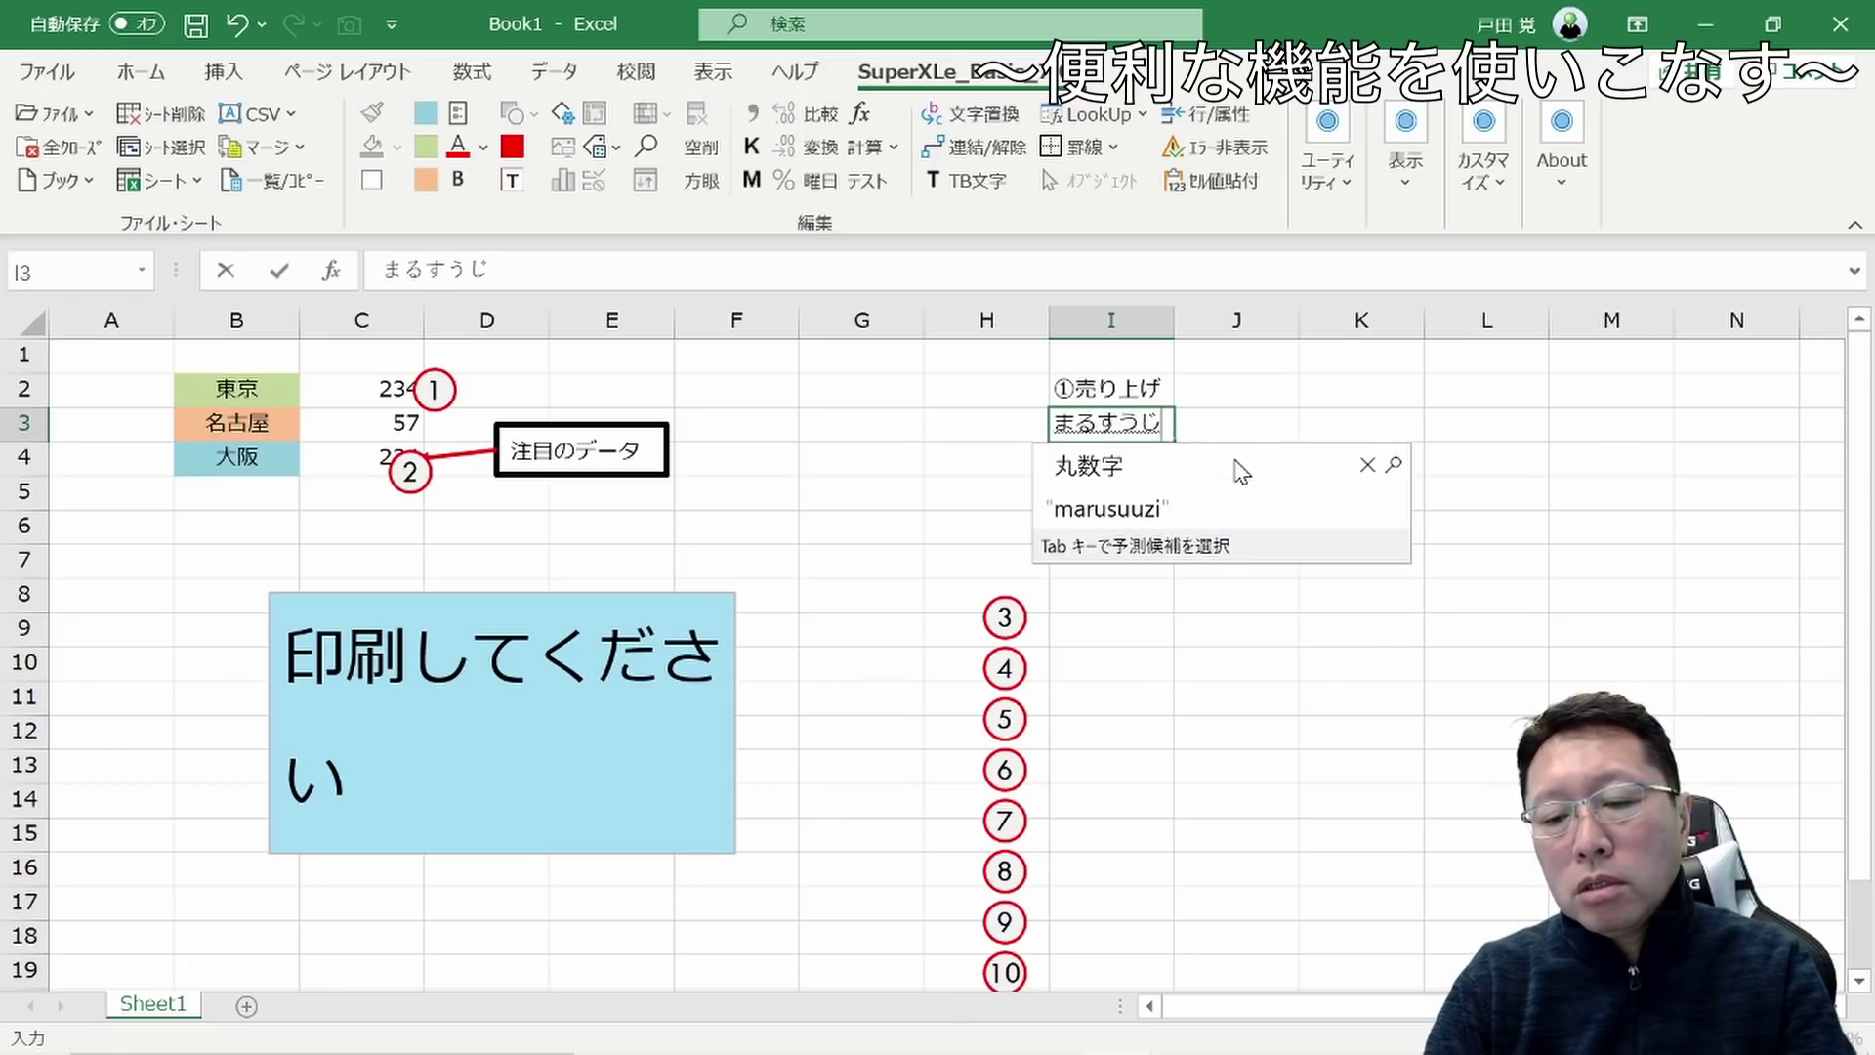
key(space)
key(space)
key(space)
key(space)
key(space)
key(space)
key(space)
key(space)
key(space)
key(space)
key(space)
key(space)
key(space)
key(space)
key(space)
key(space)
key(space)
key(space)
key(space)
key(space)
key(space)
key(space)
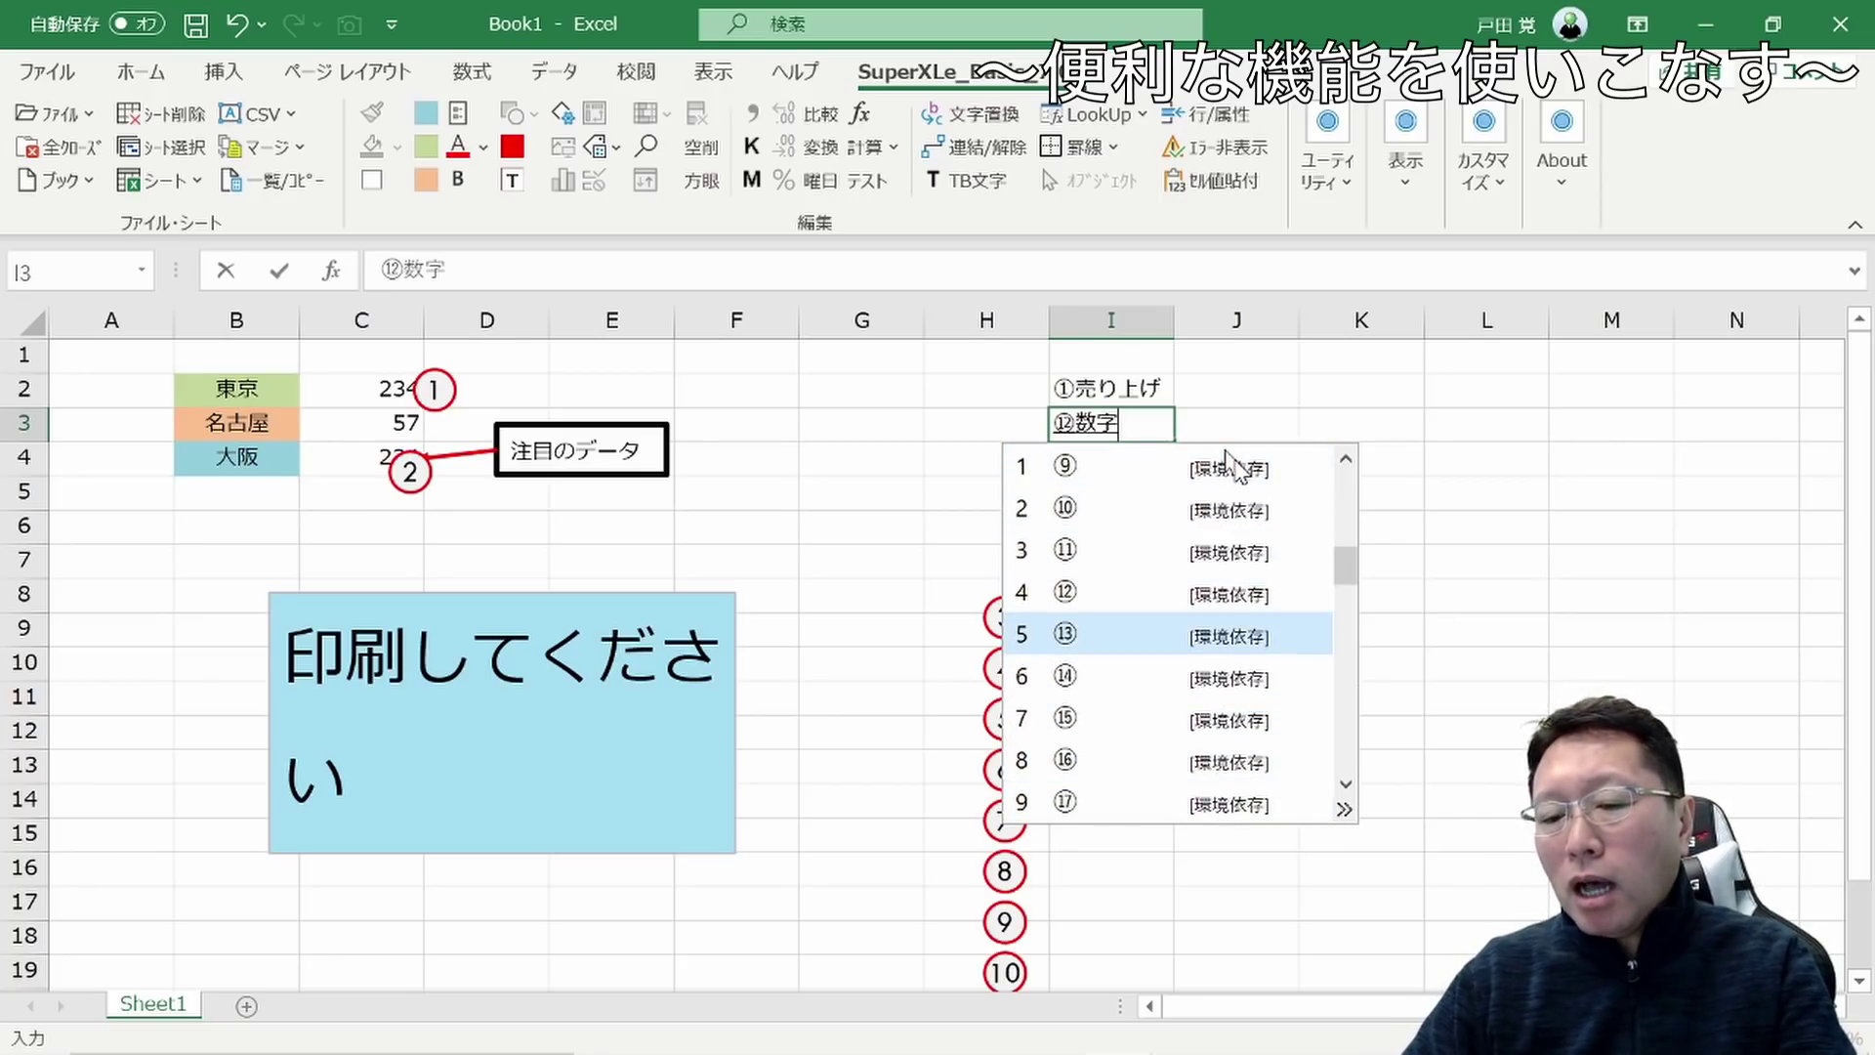
key(space)
key(space)
click(1507, 468)
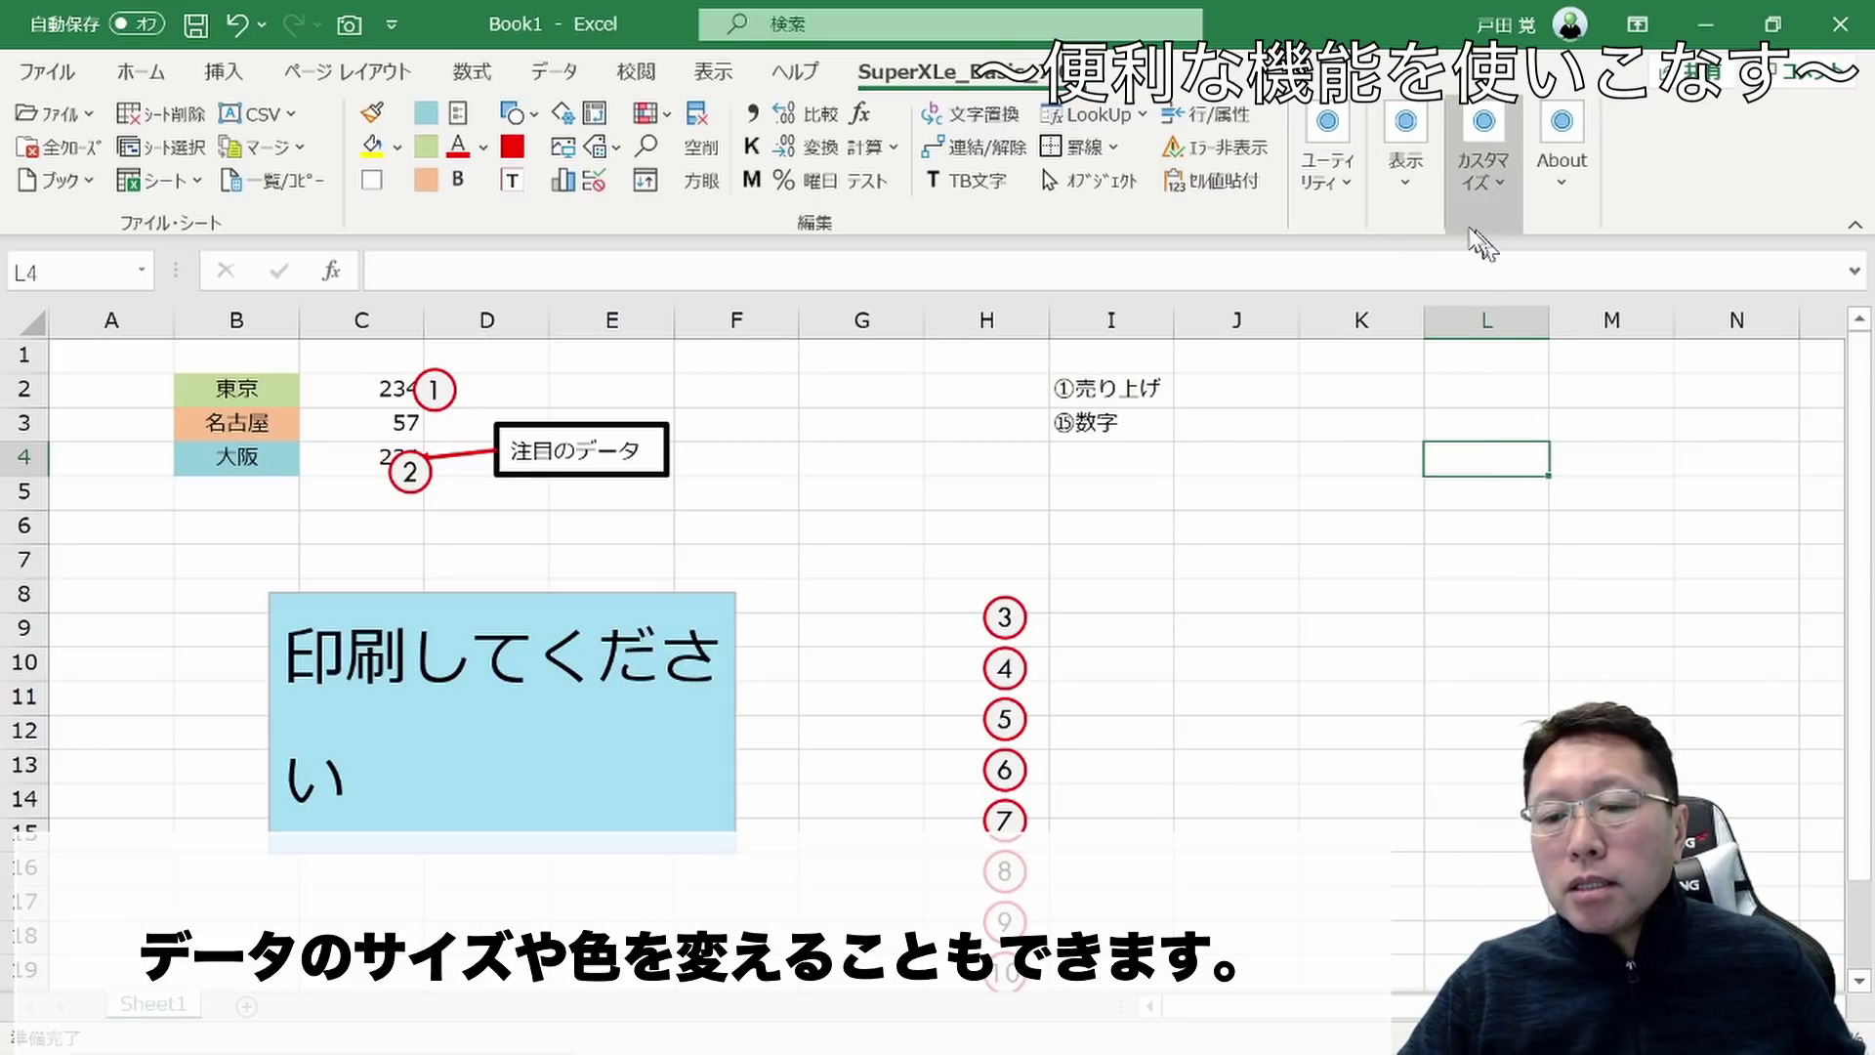
Reopen the numbered autoshape generator and set medium size with a teal outline
click(1344, 177)
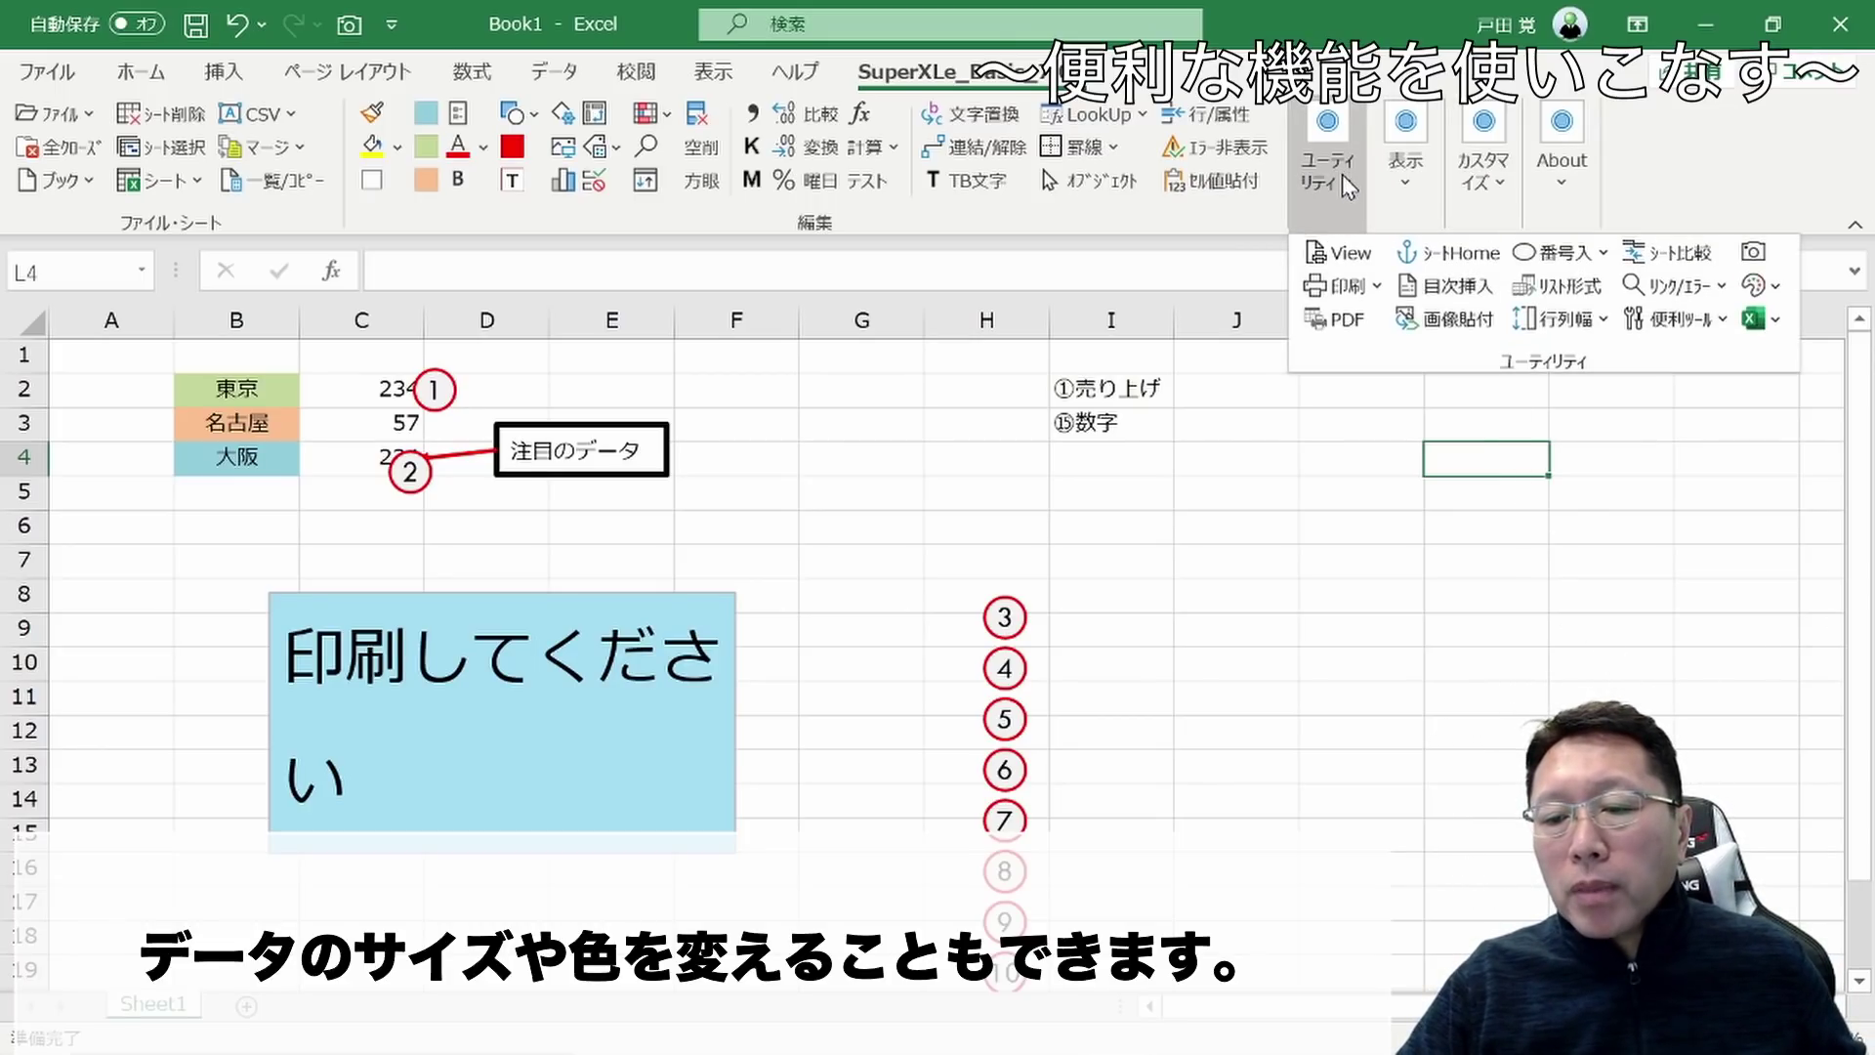
click(1561, 254)
click(1575, 293)
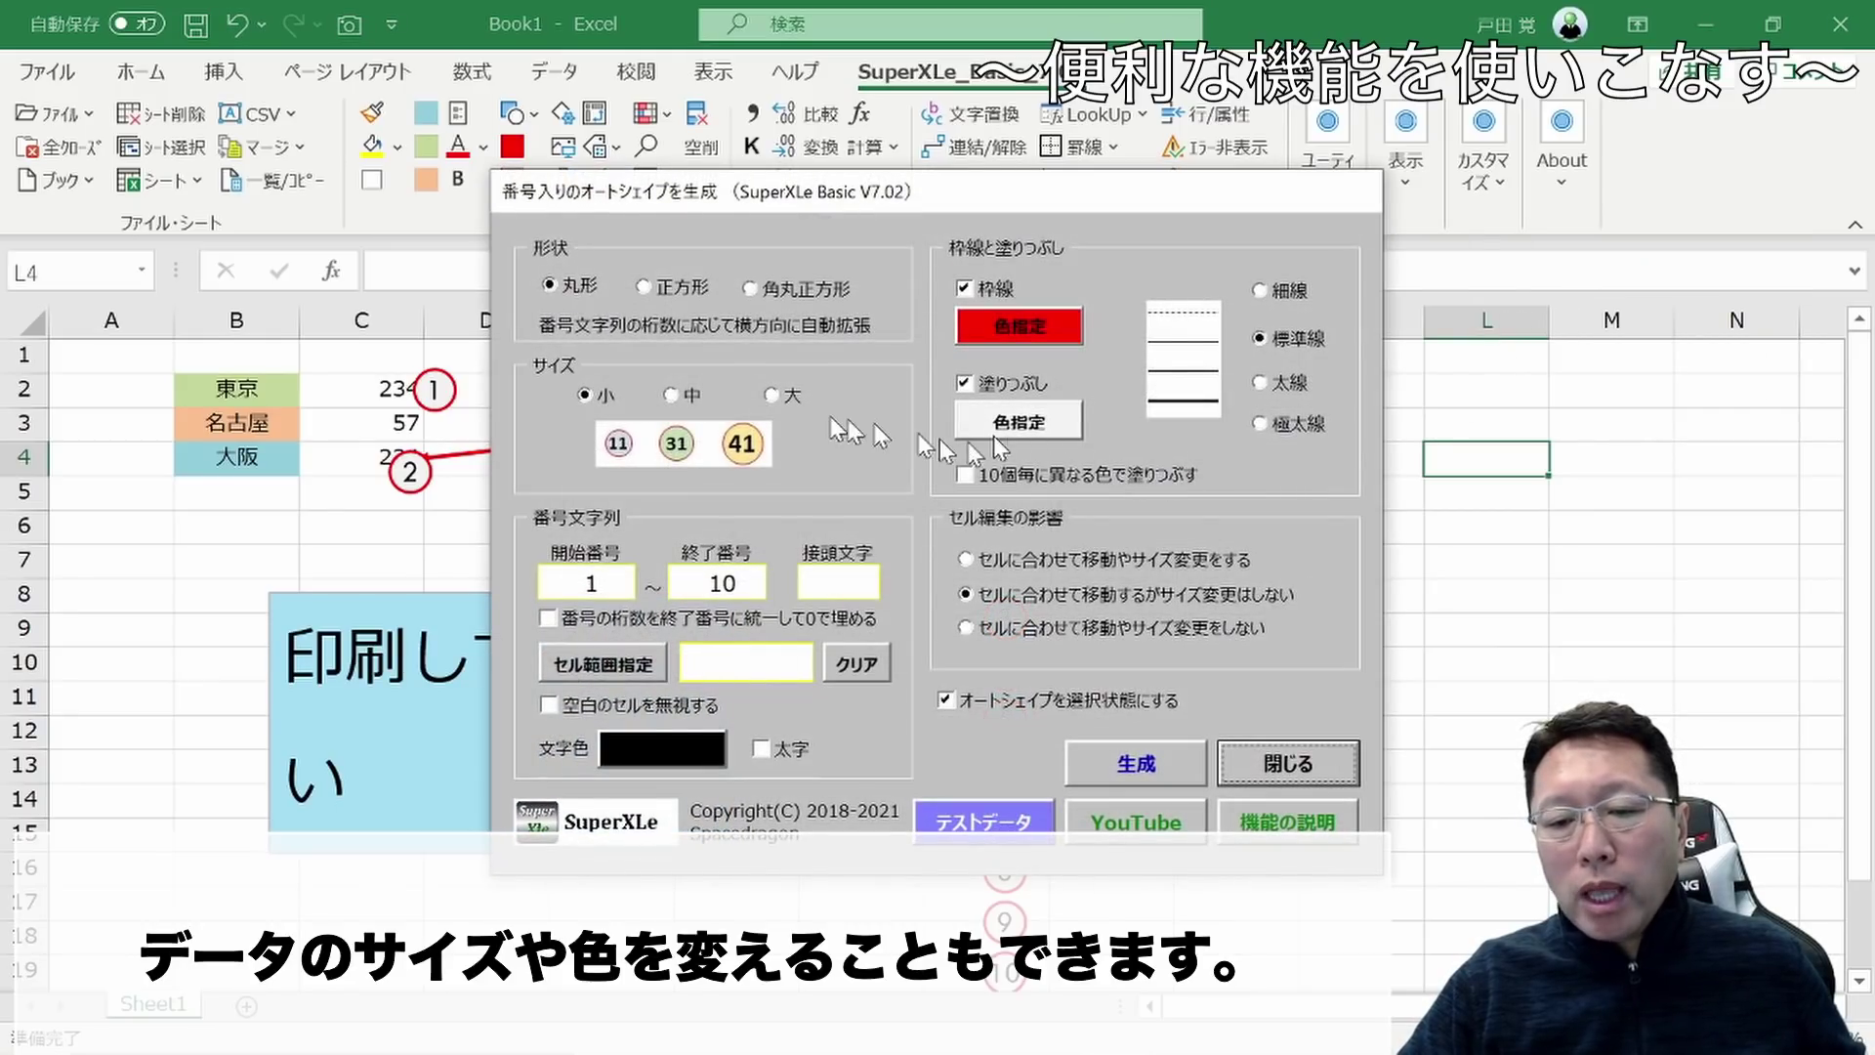
click(672, 396)
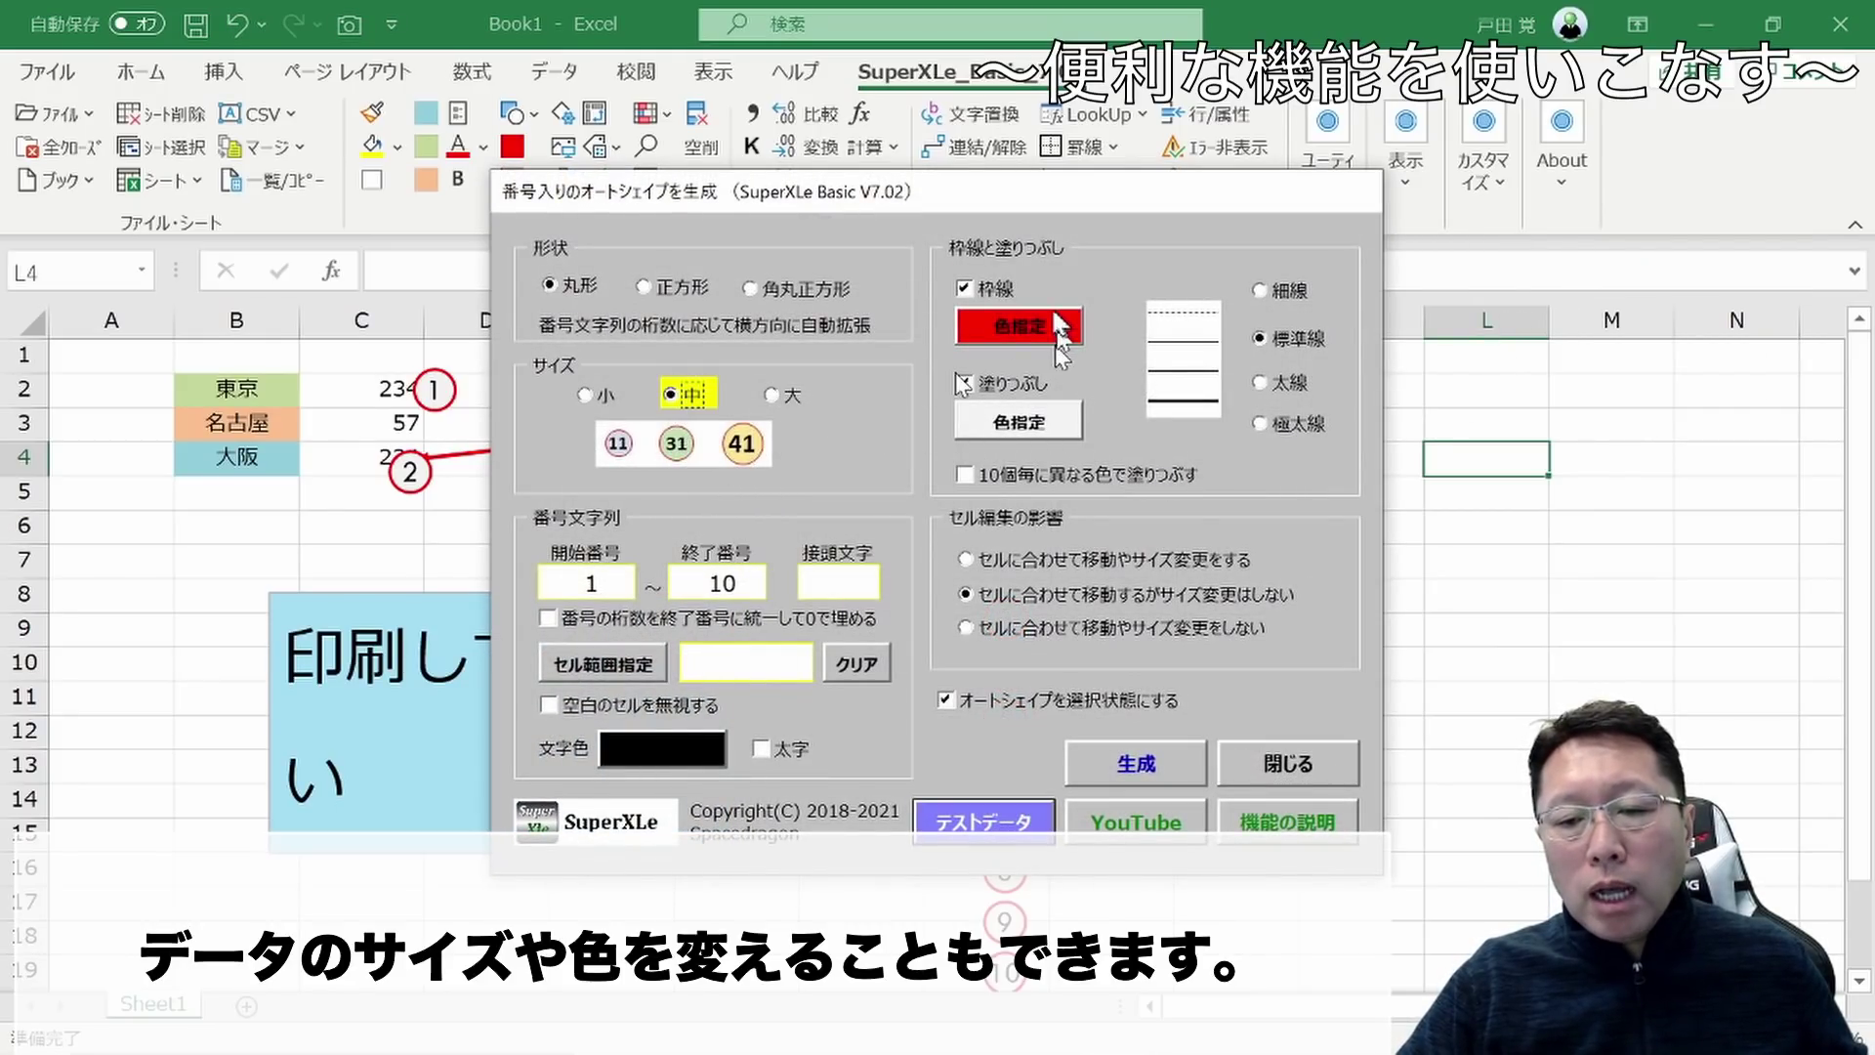
click(1034, 330)
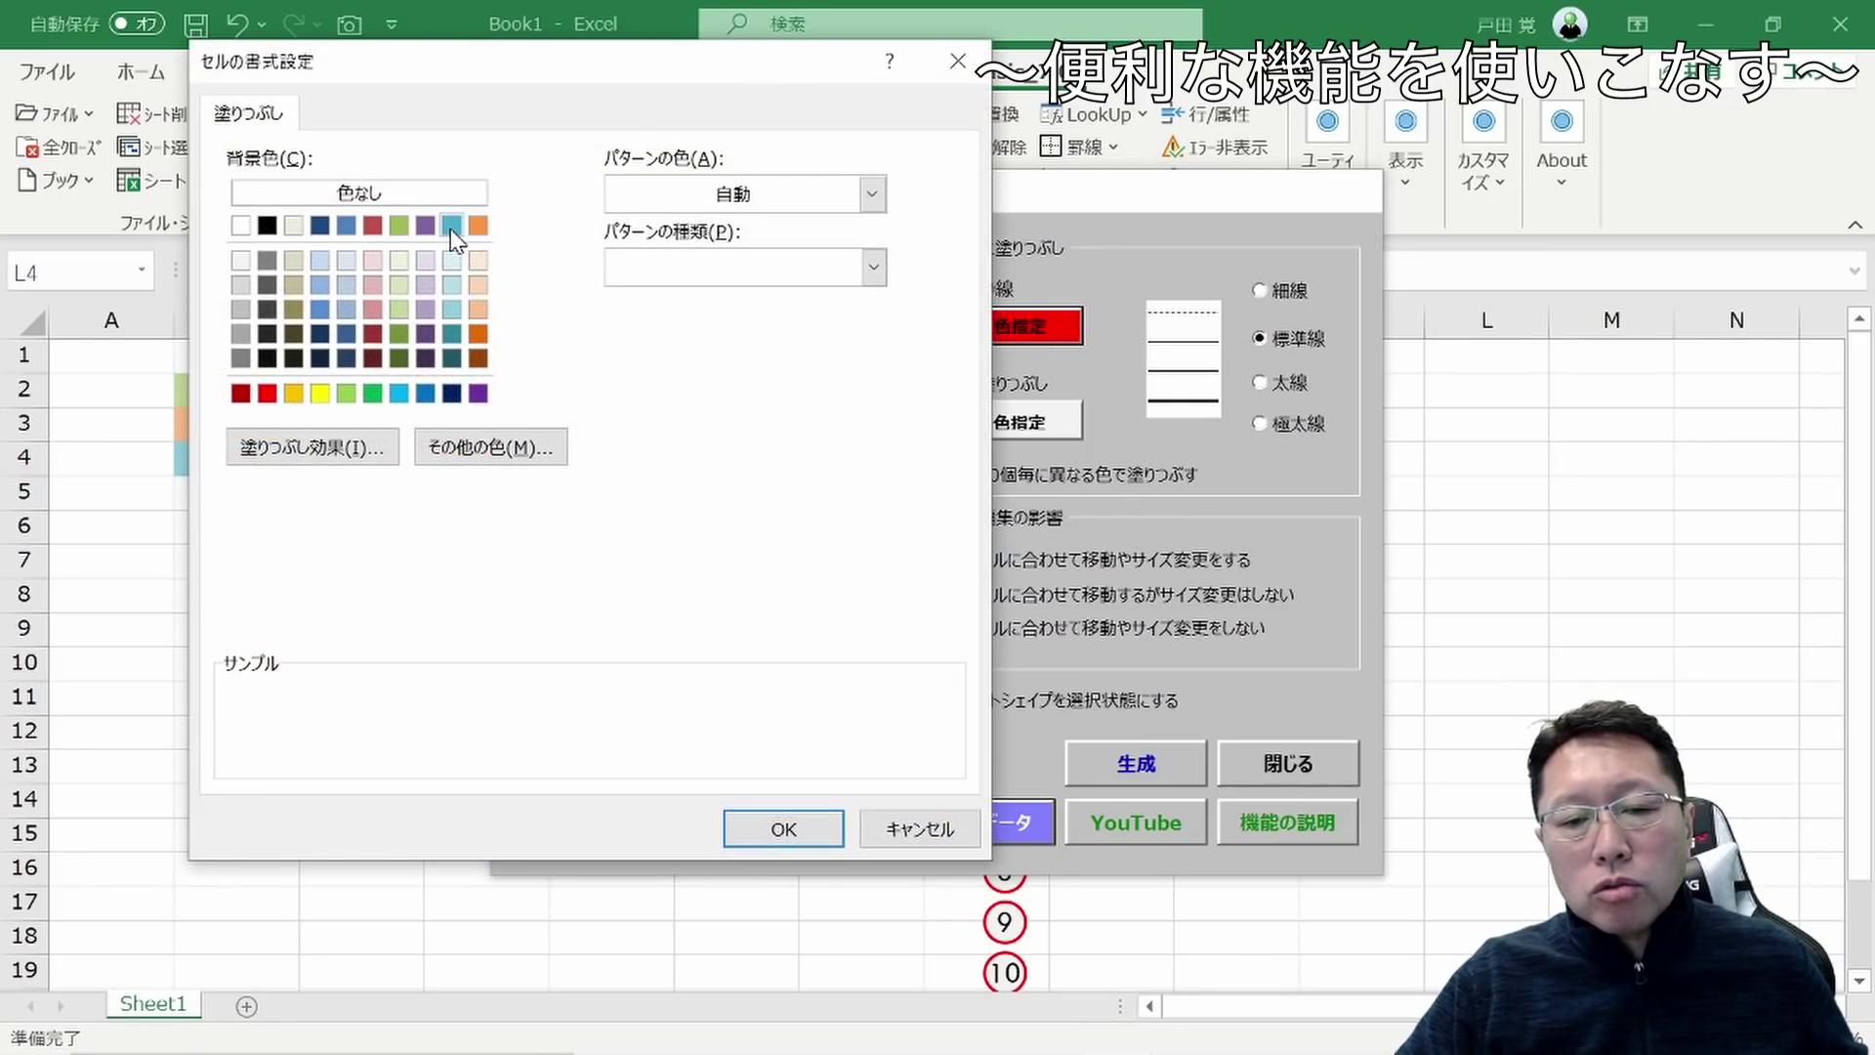
click(451, 225)
click(767, 833)
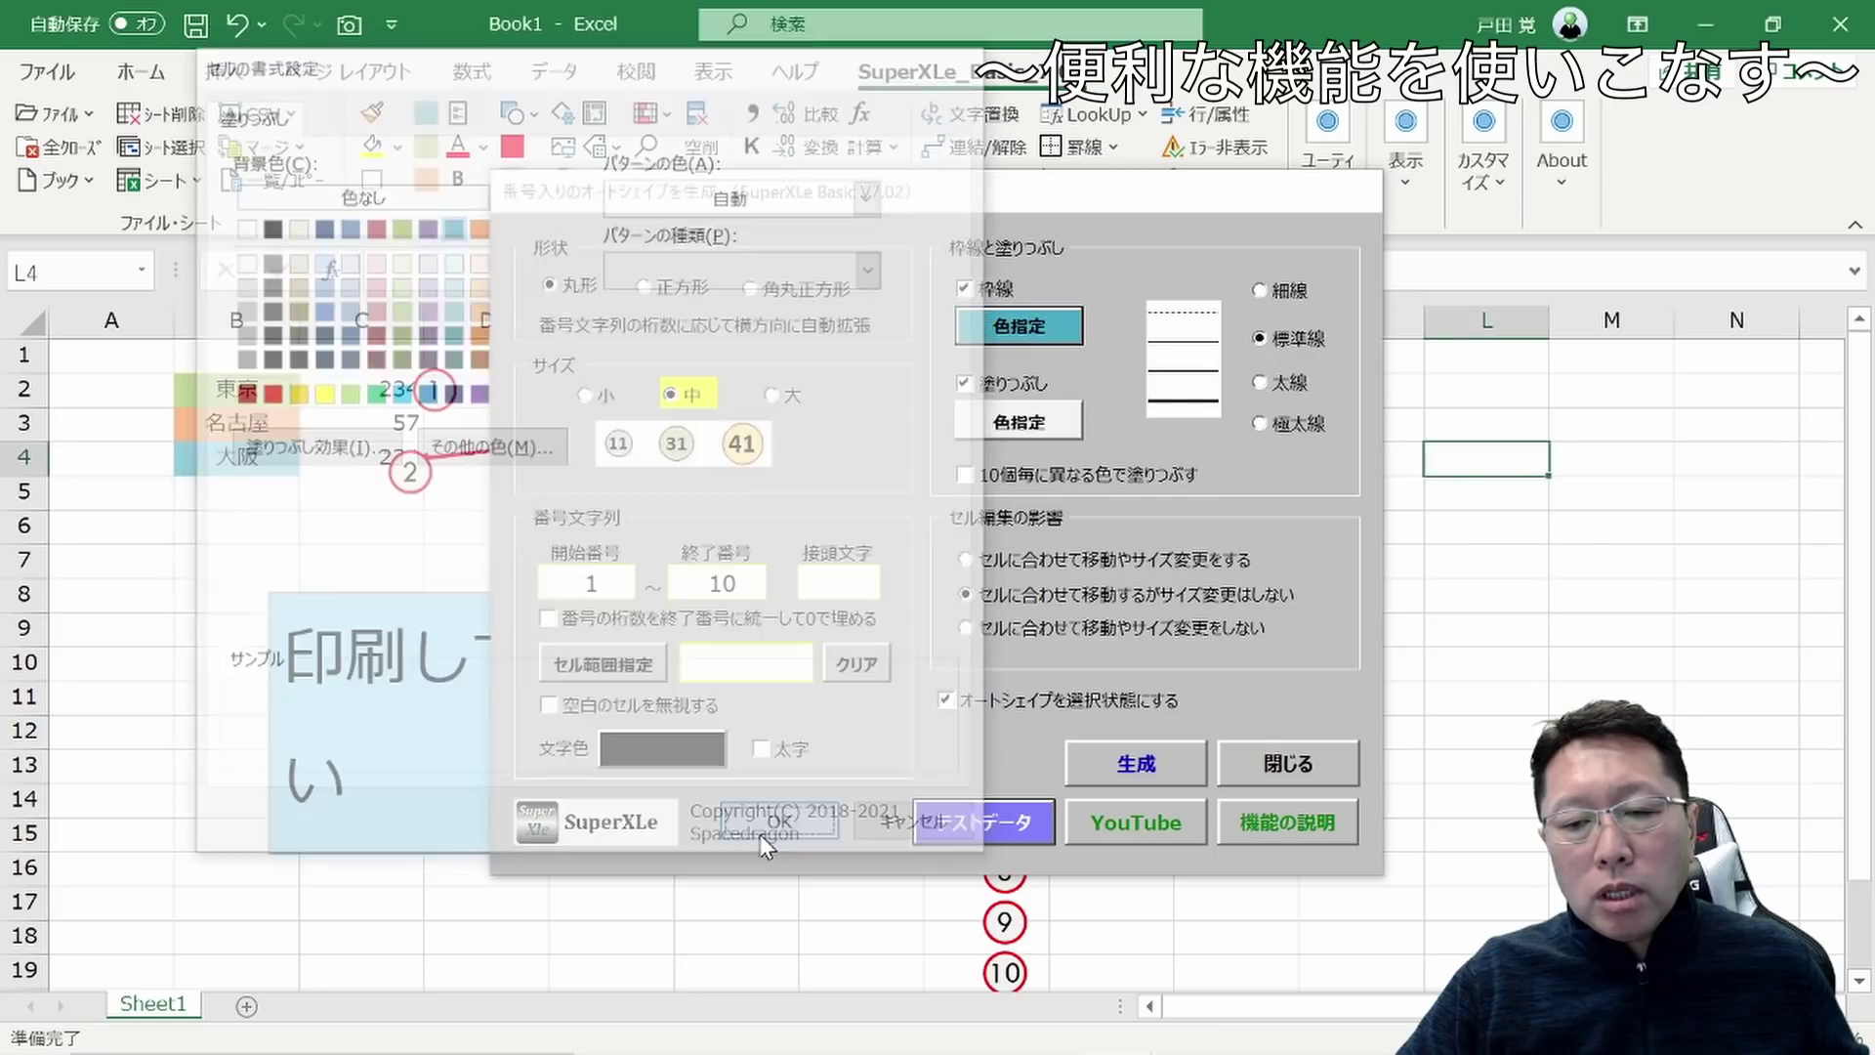
Choose a light fill and generate circles 1 to 10 starting at cell L4
click(1059, 428)
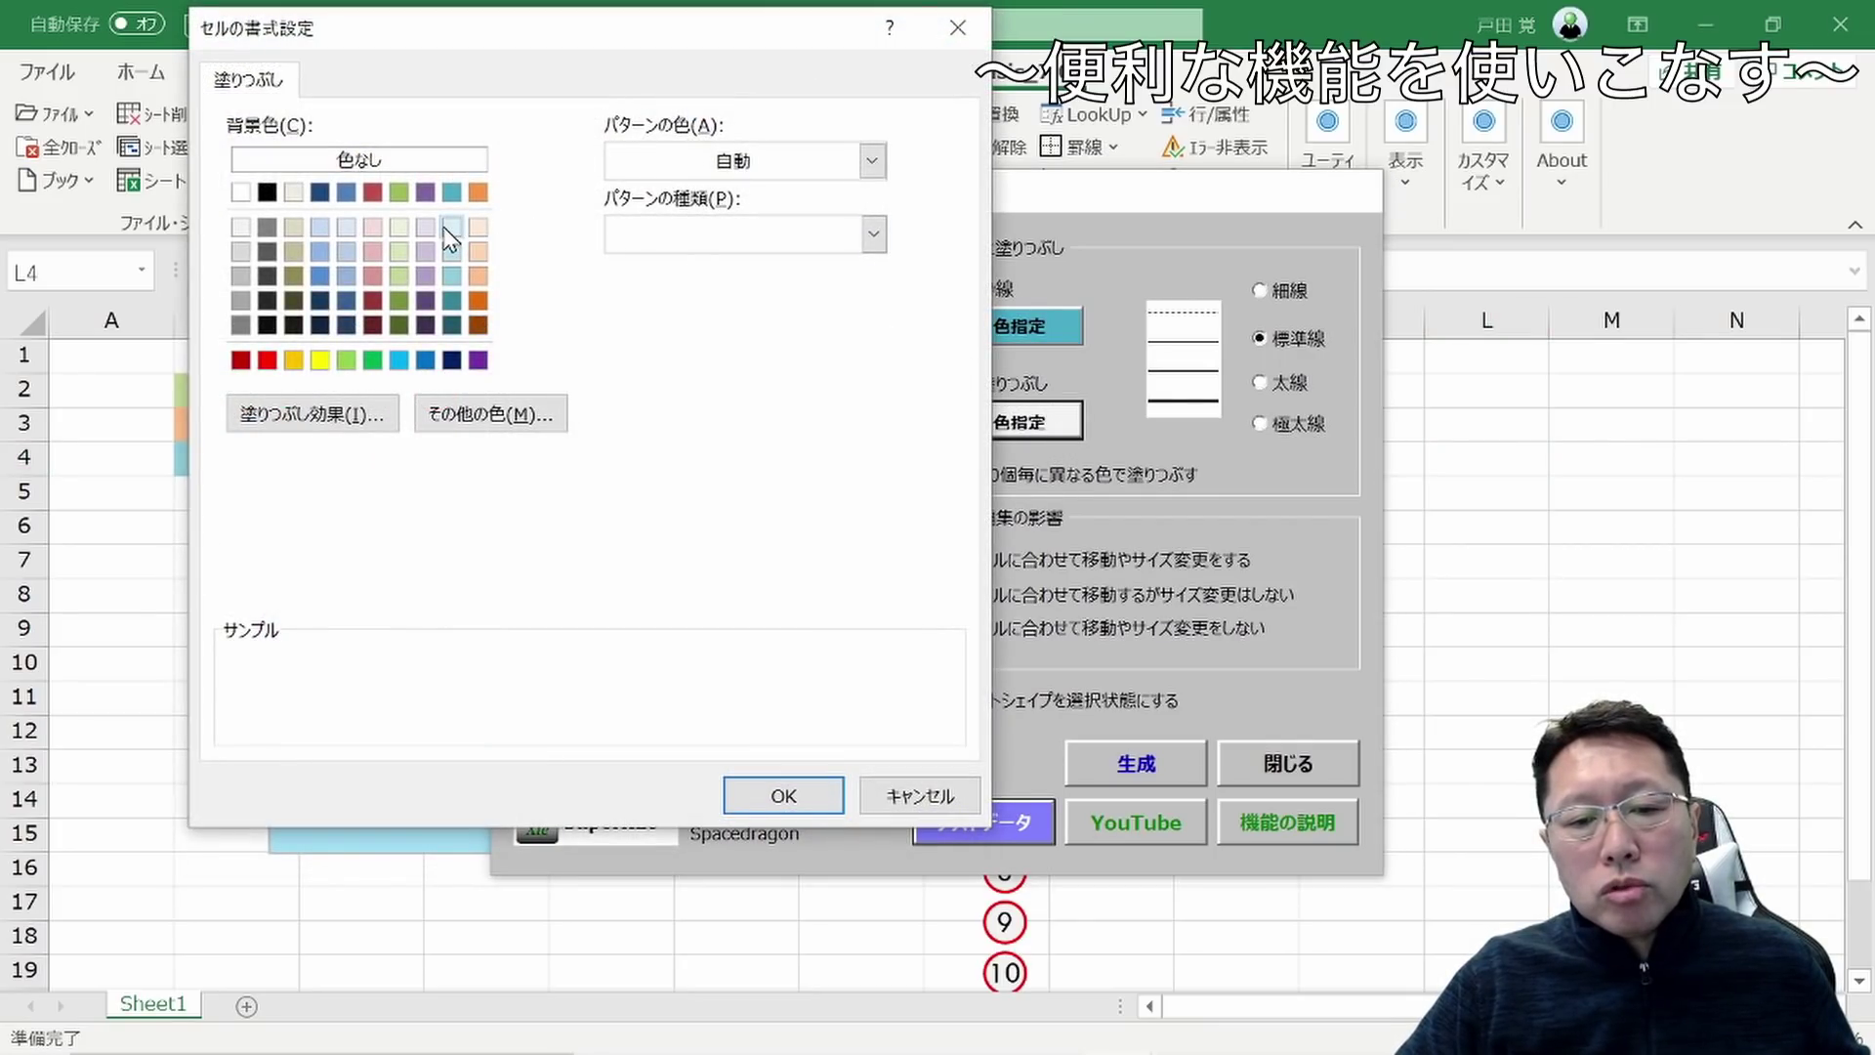
click(781, 793)
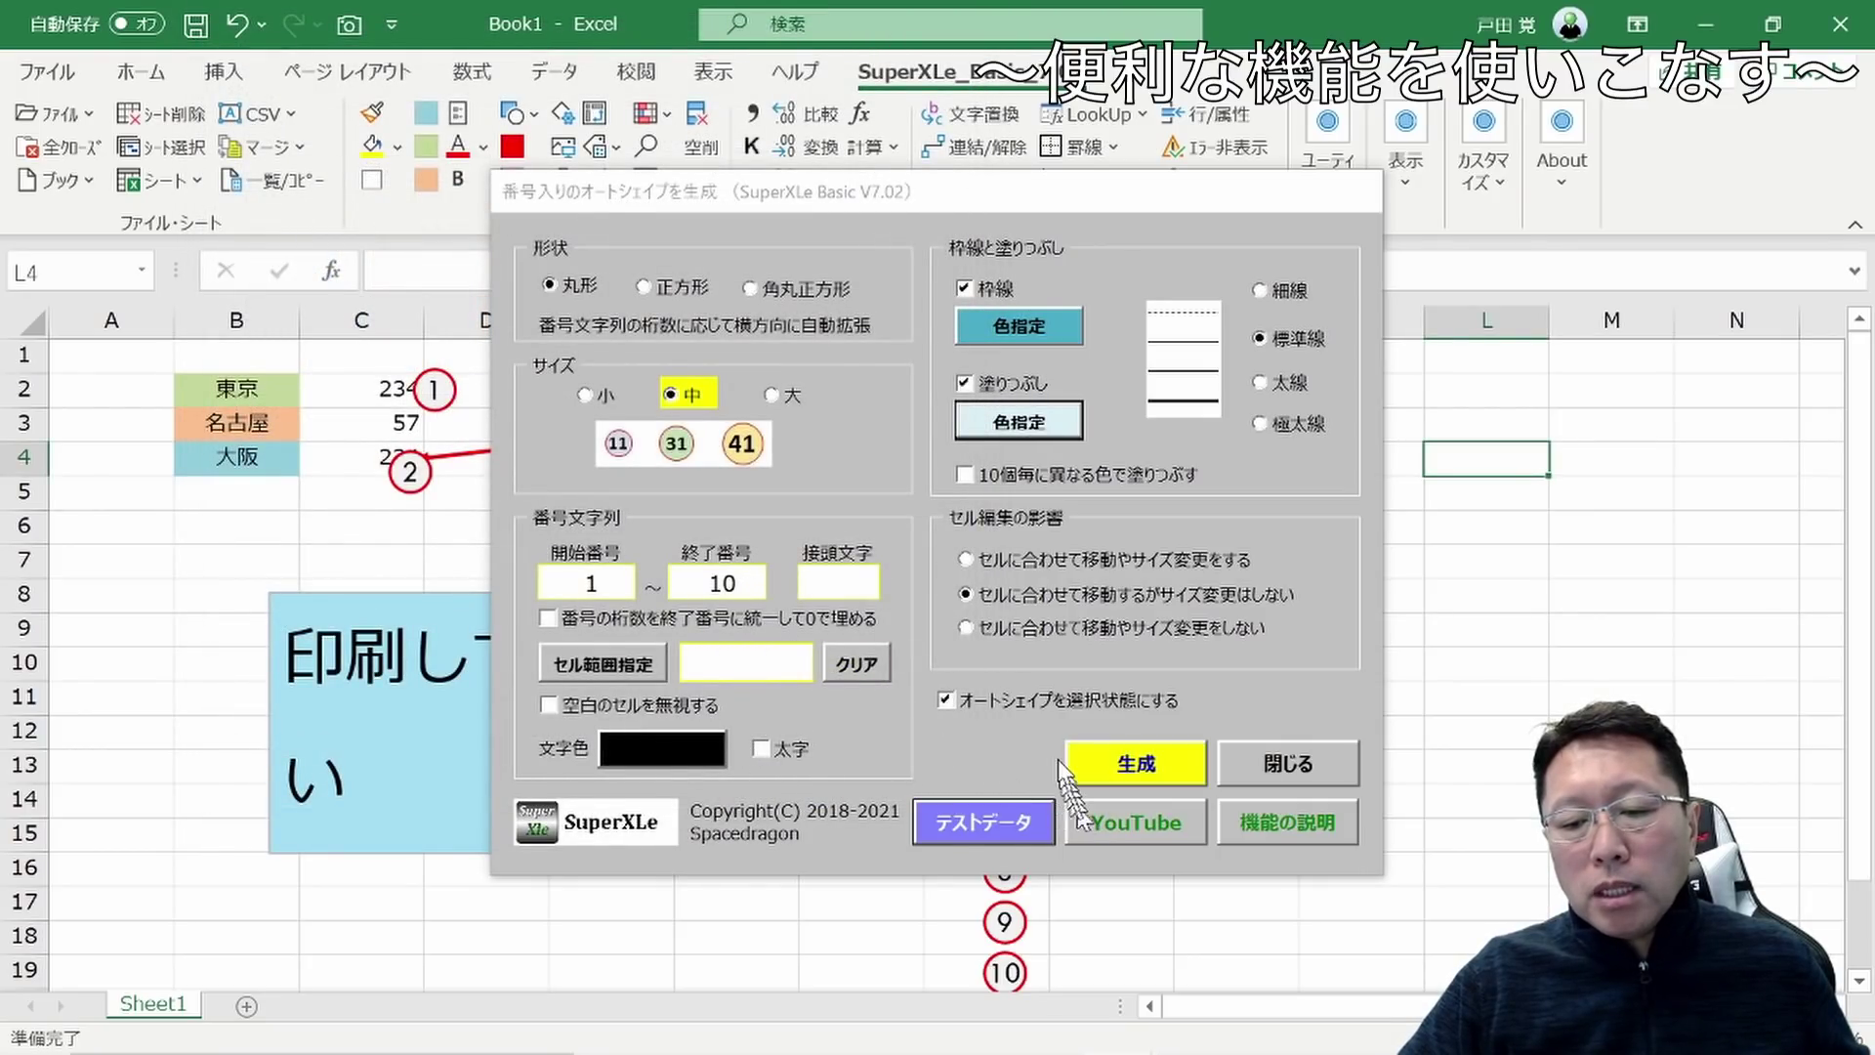
click(1117, 769)
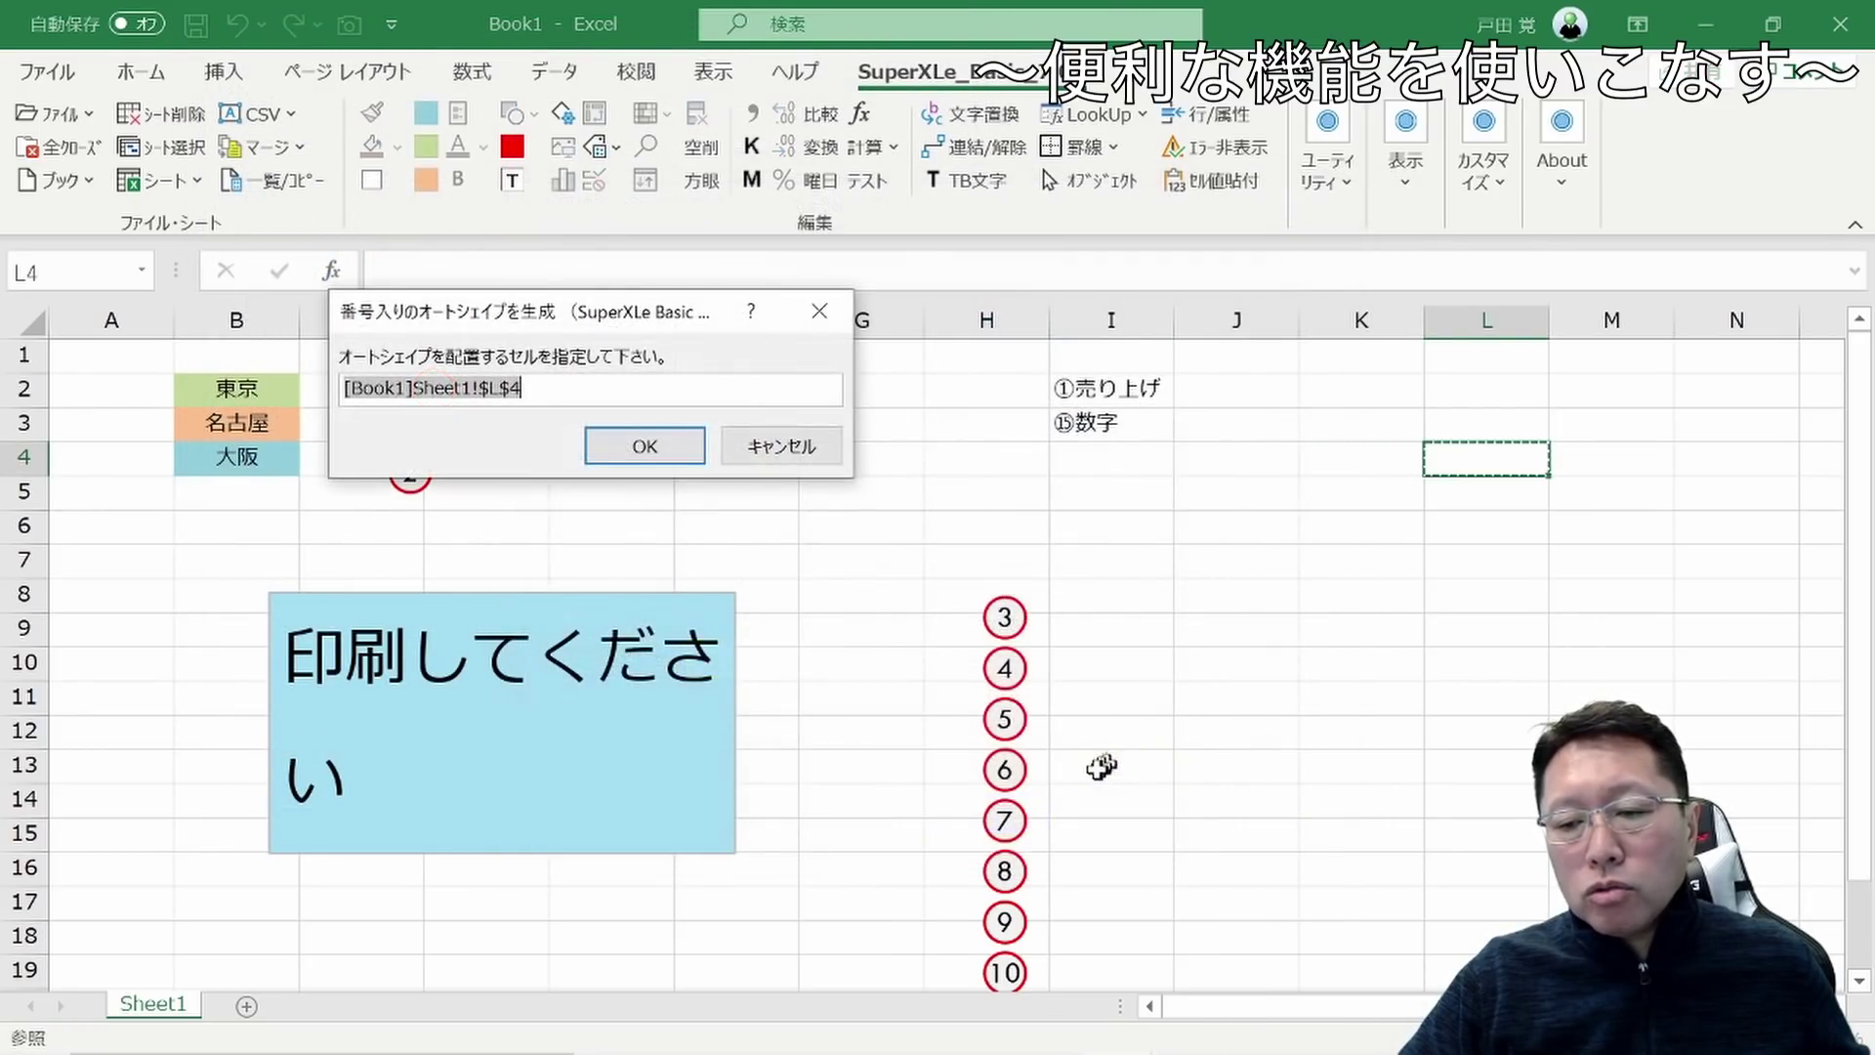
click(686, 458)
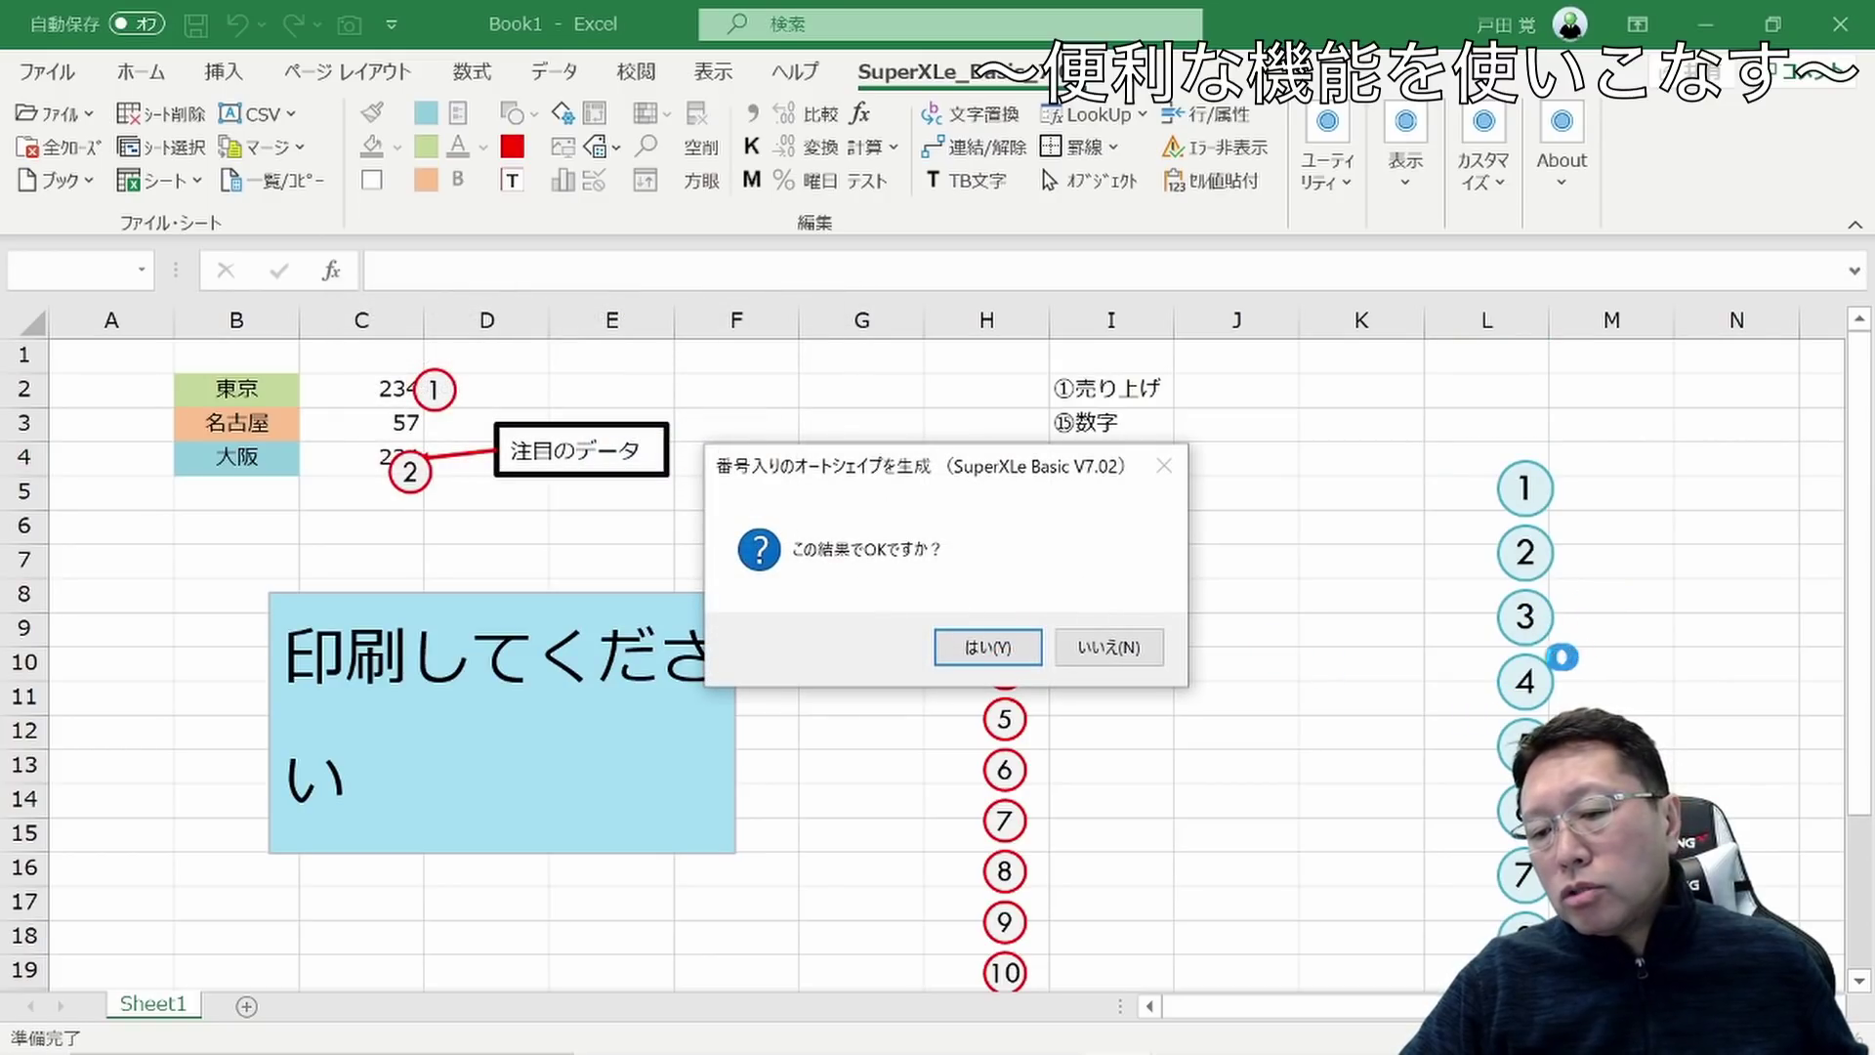
click(1021, 650)
click(1324, 676)
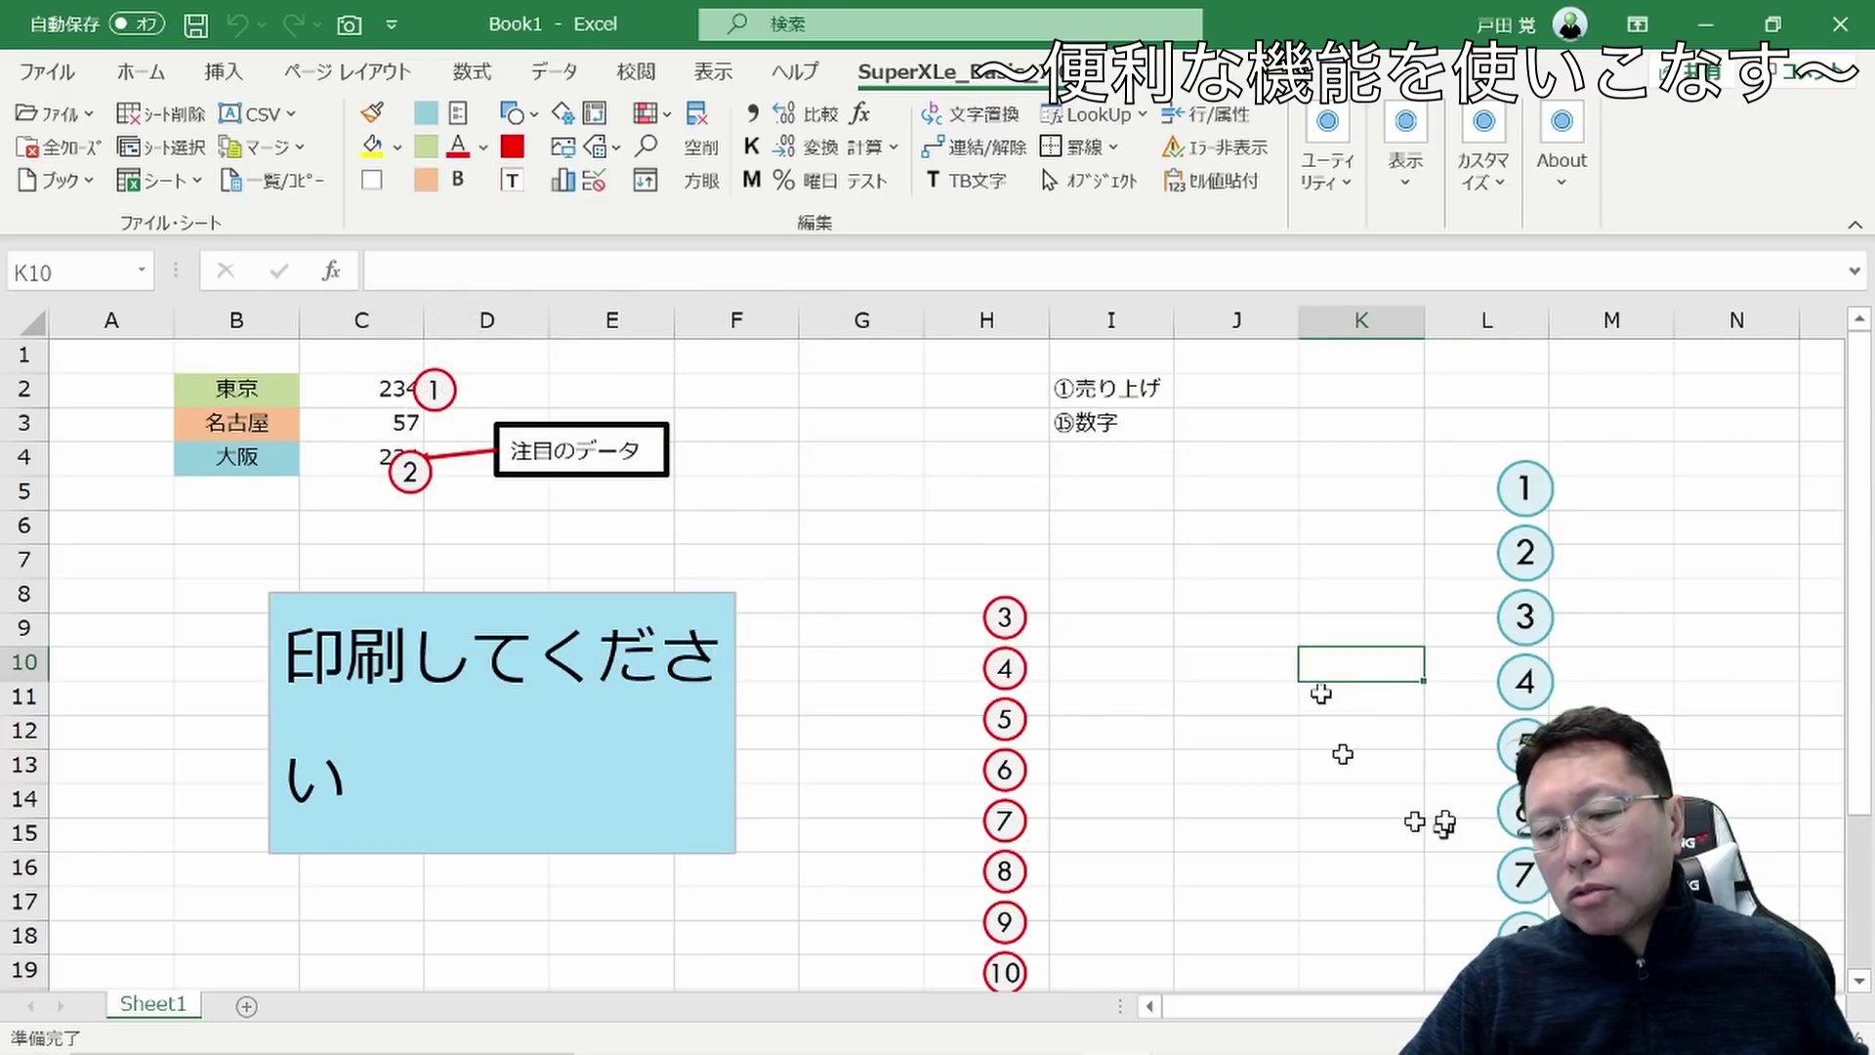
Generate another set of numbered circles with a light outline starting at cell K6
click(1363, 527)
click(1328, 147)
click(1612, 289)
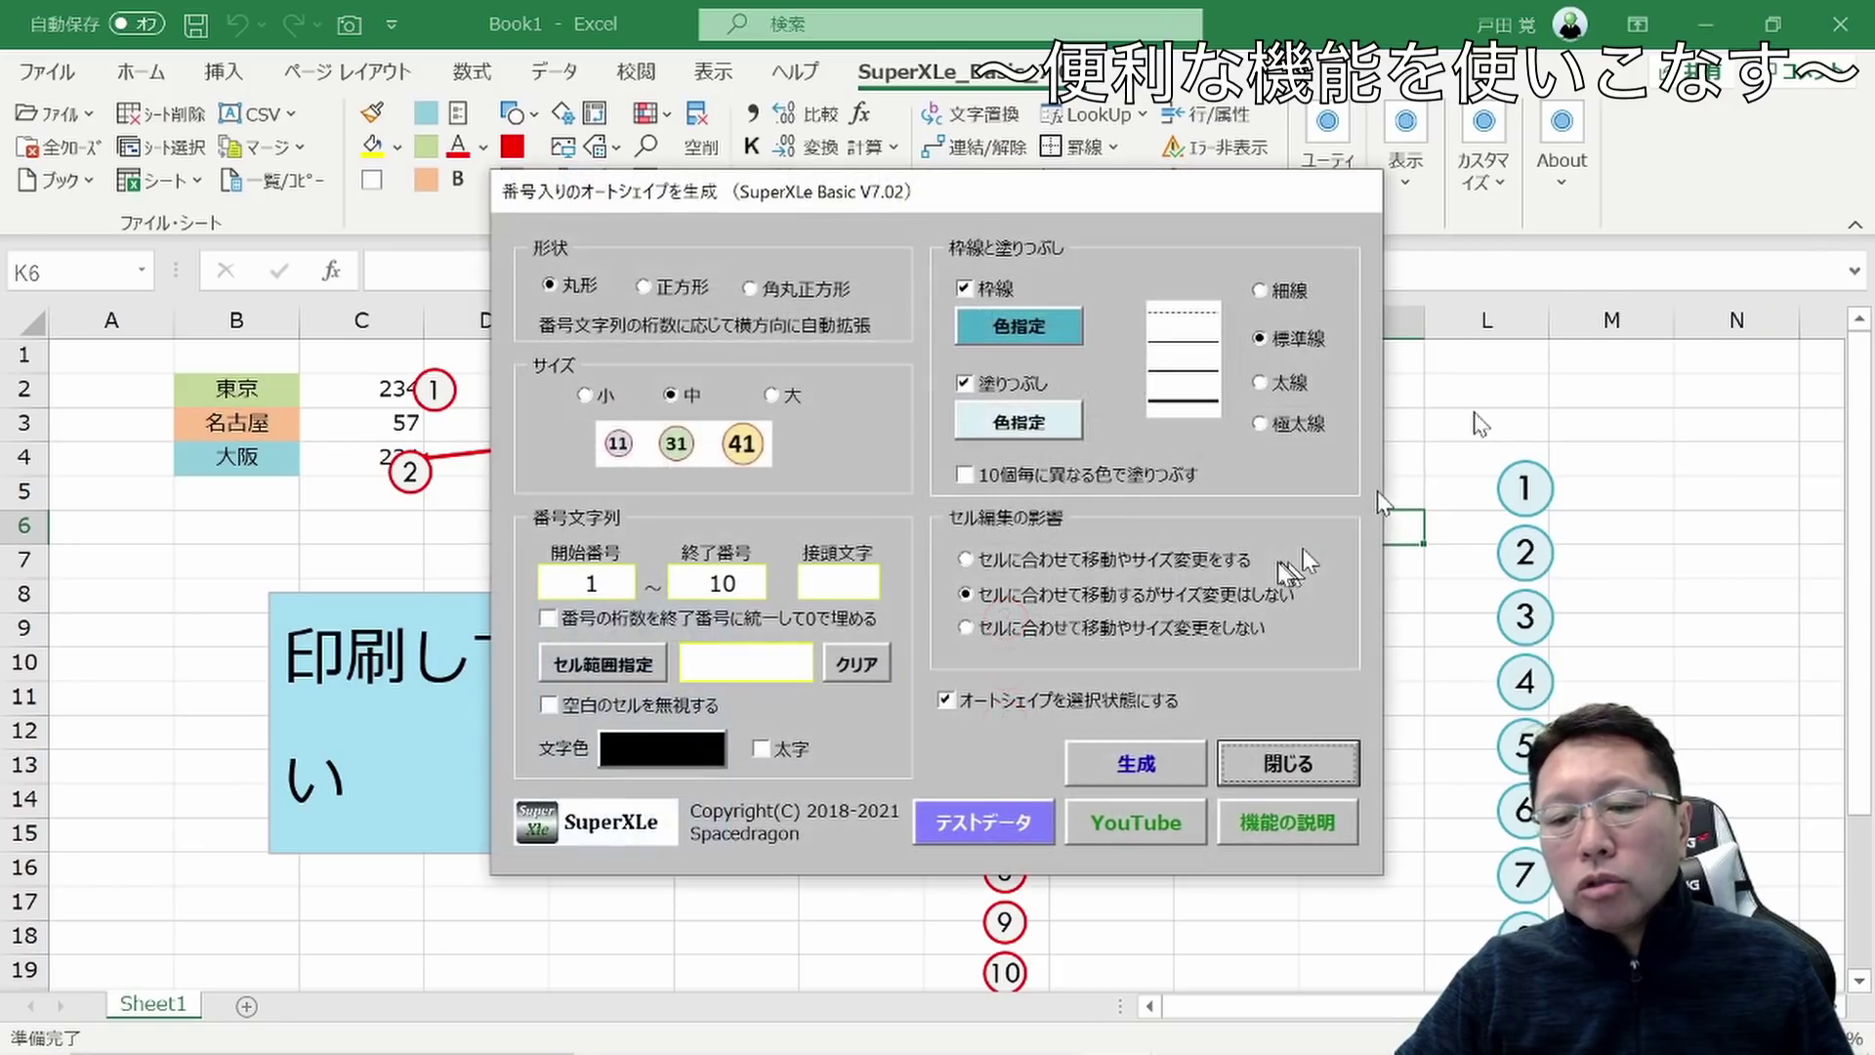
click(1016, 324)
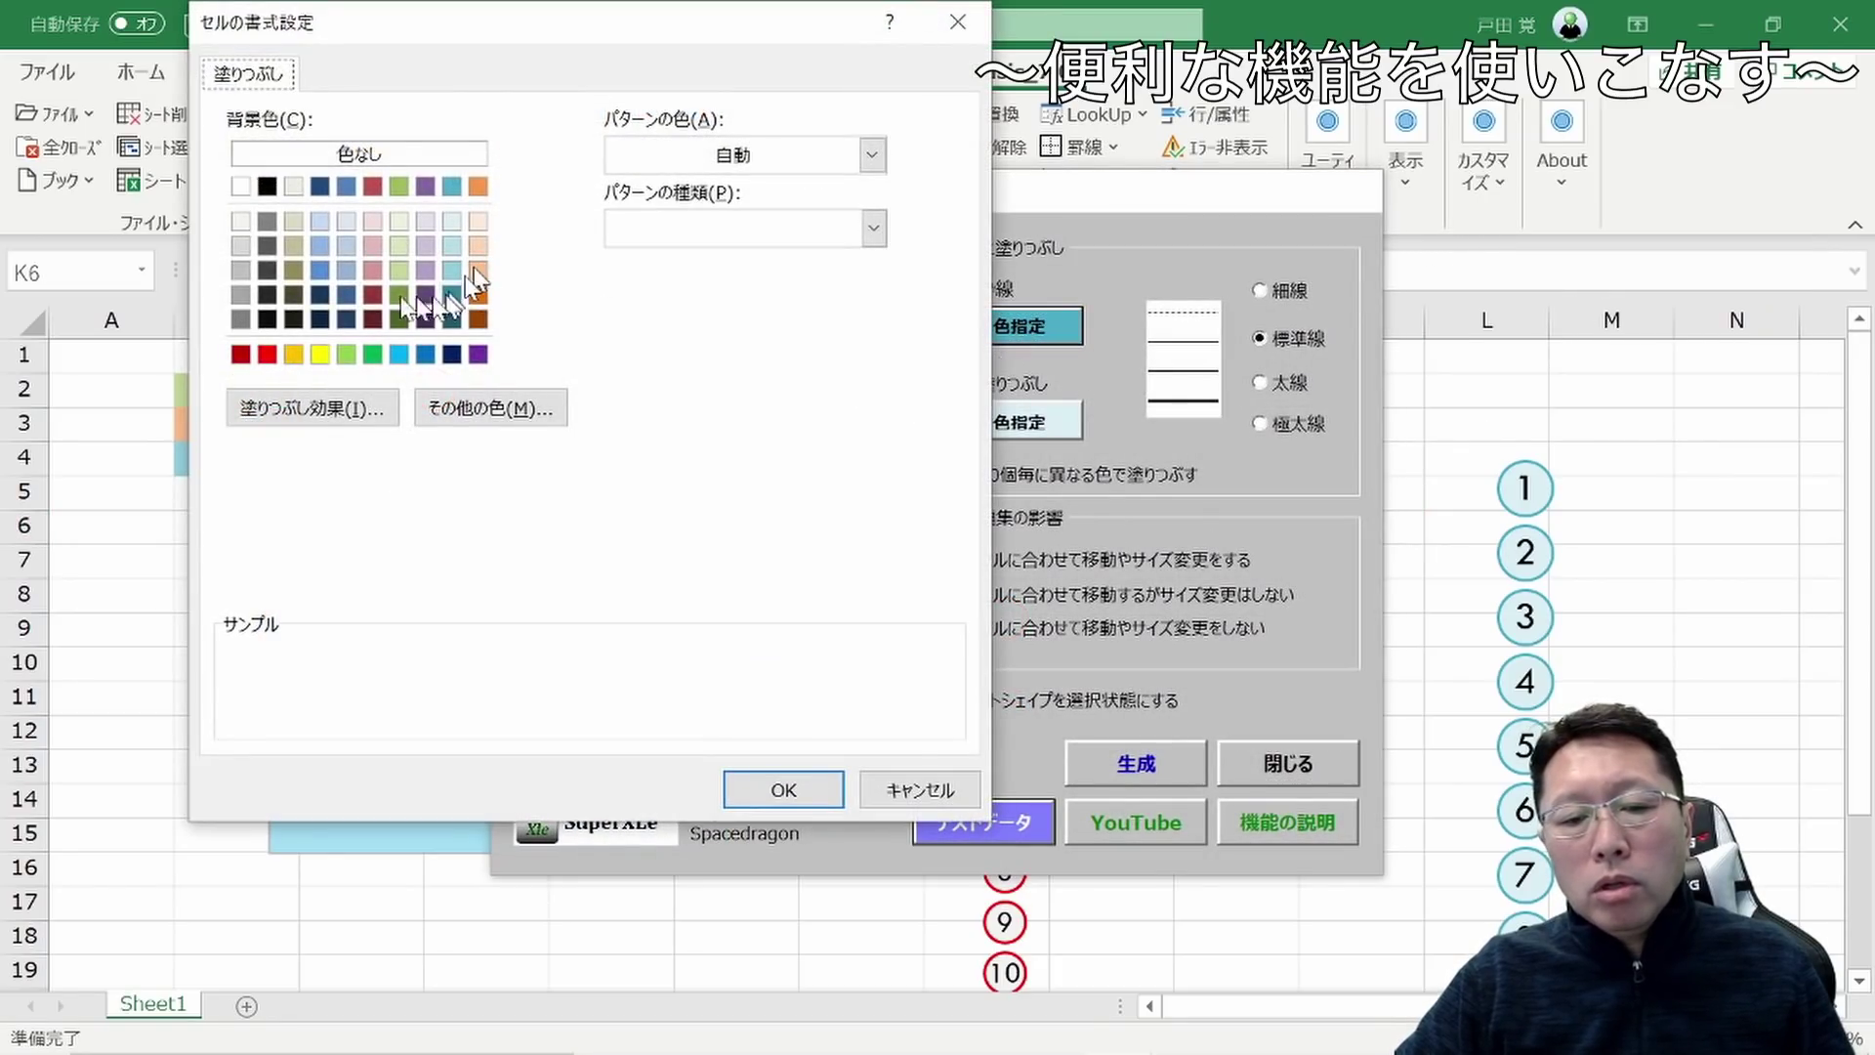
click(295, 220)
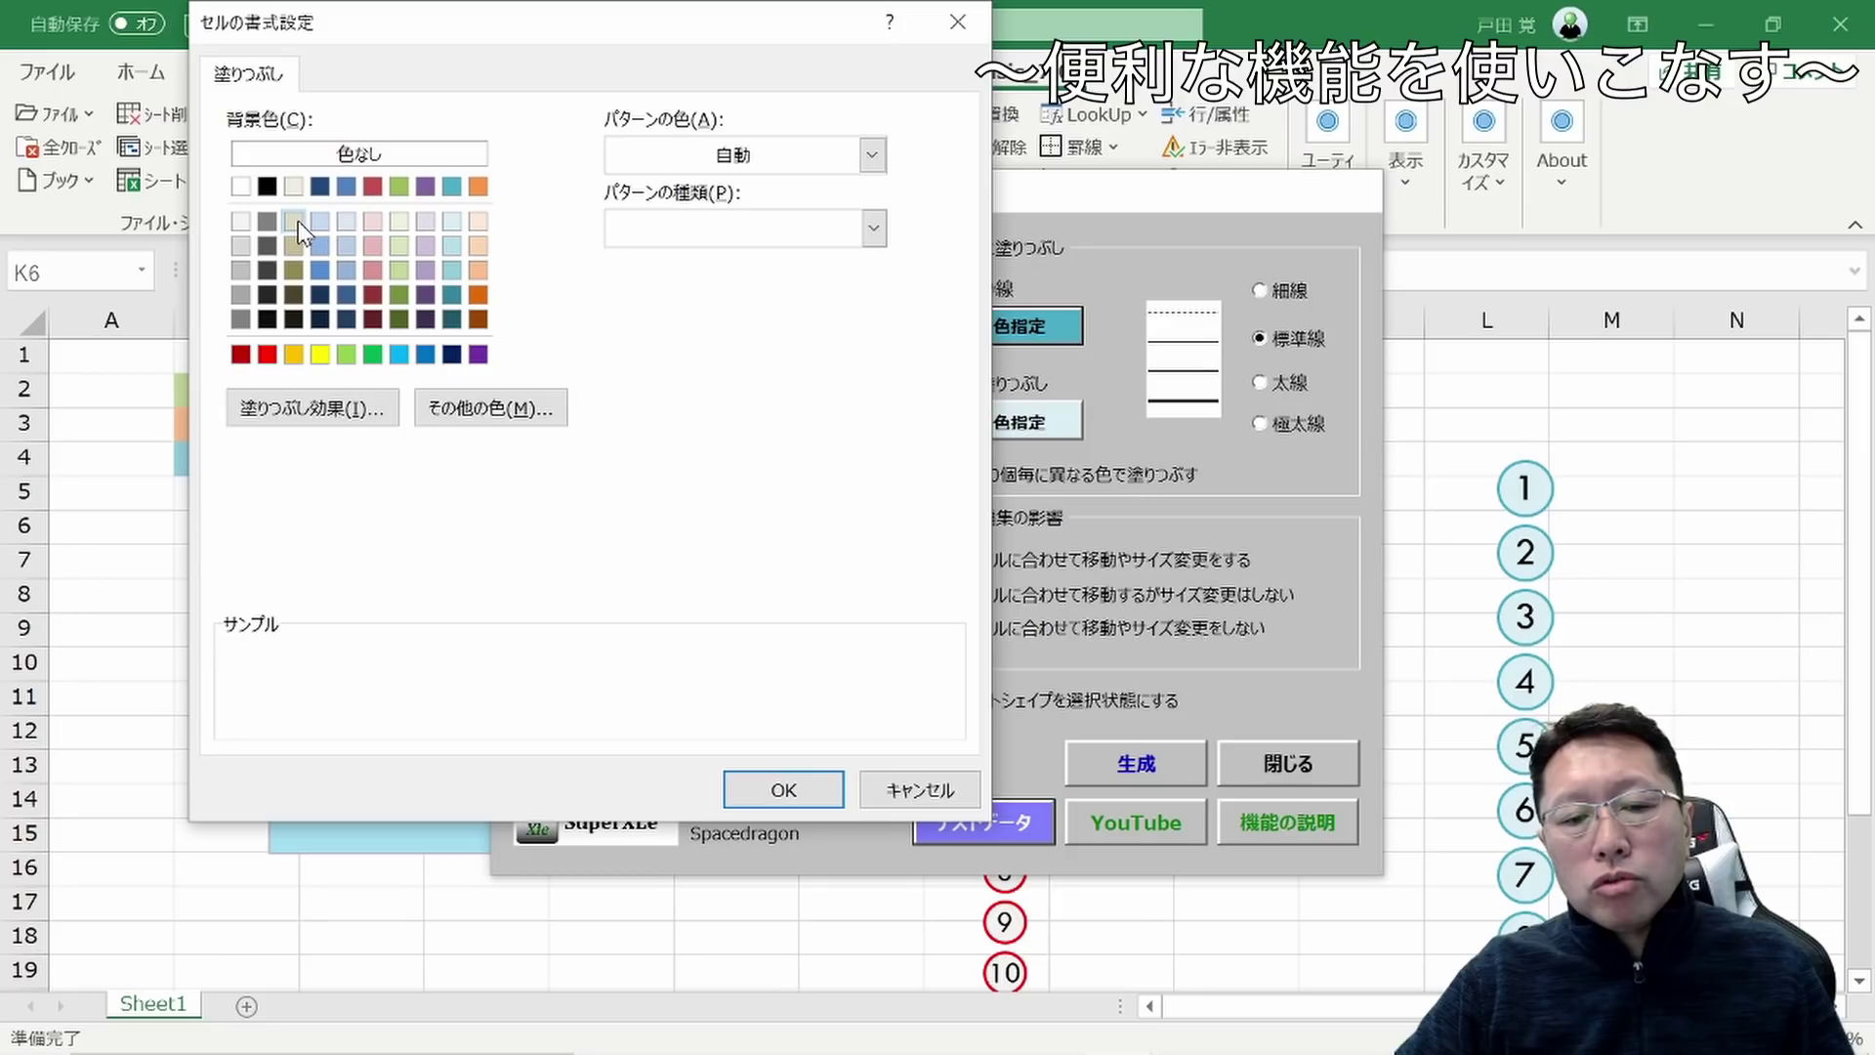
click(790, 790)
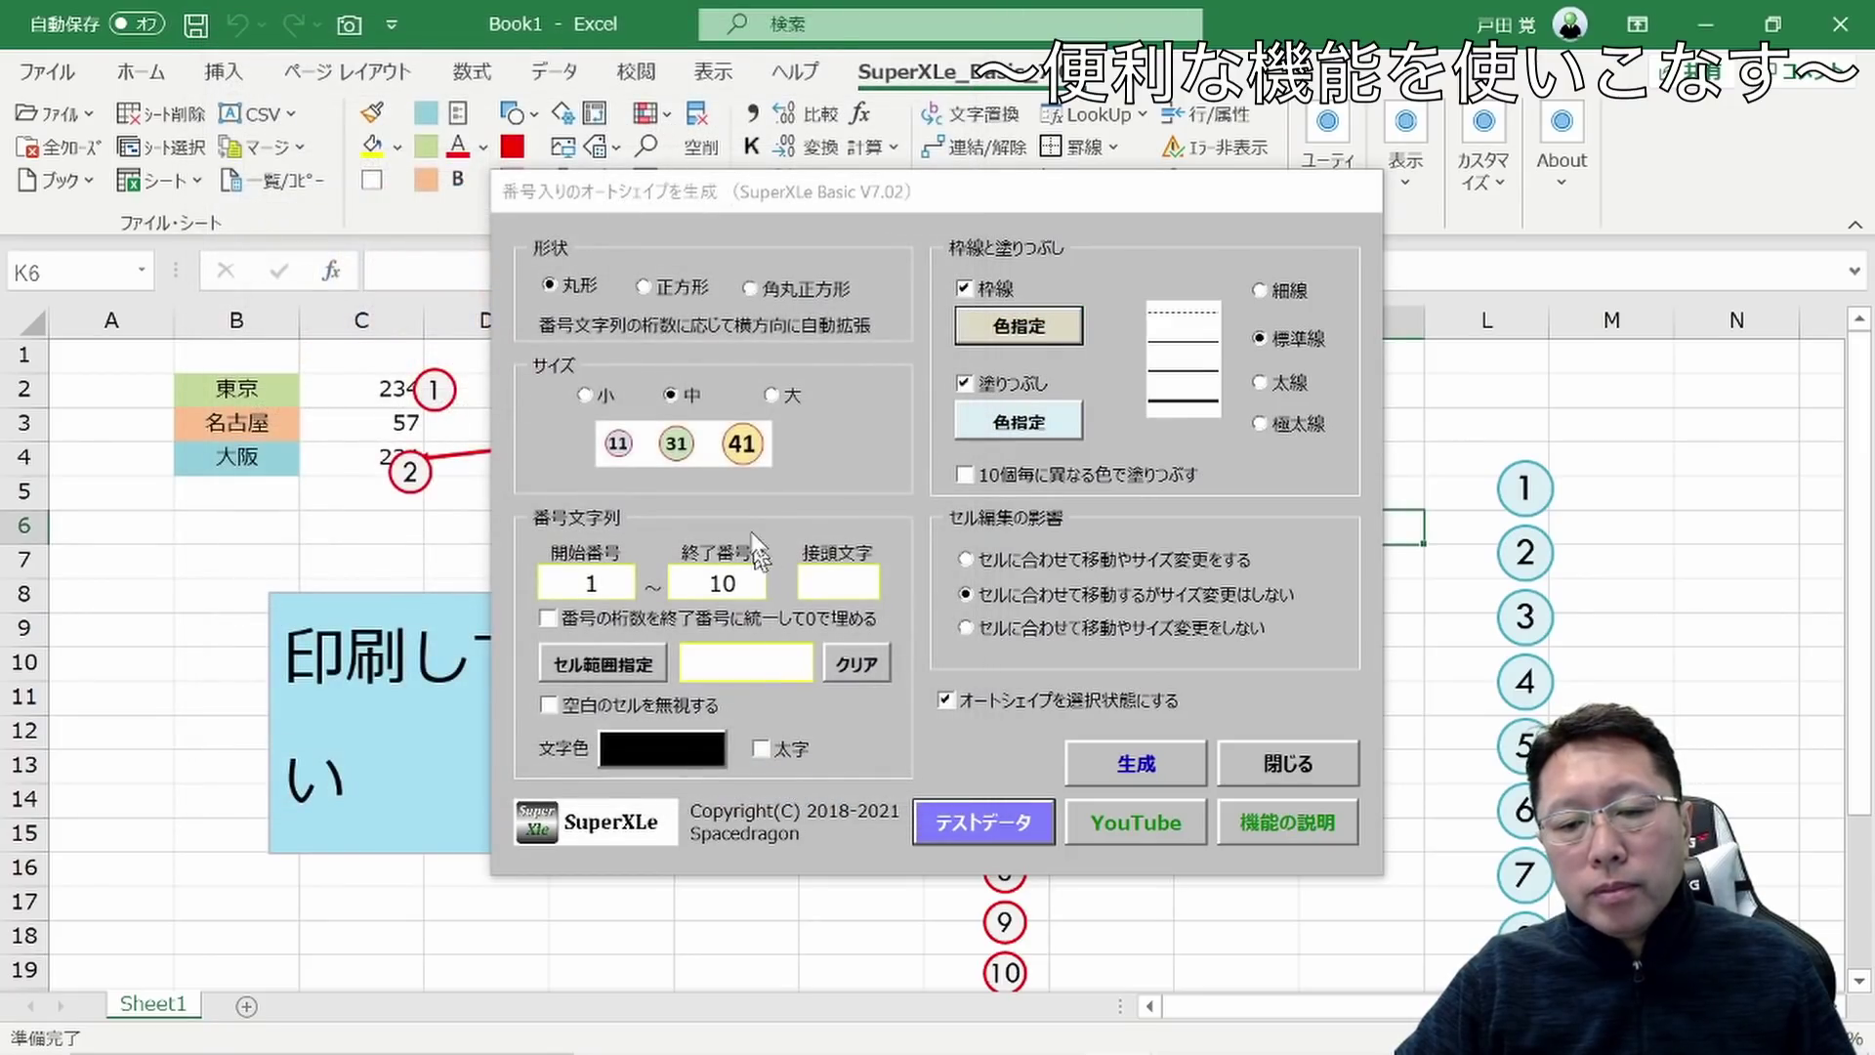
click(1178, 765)
click(642, 443)
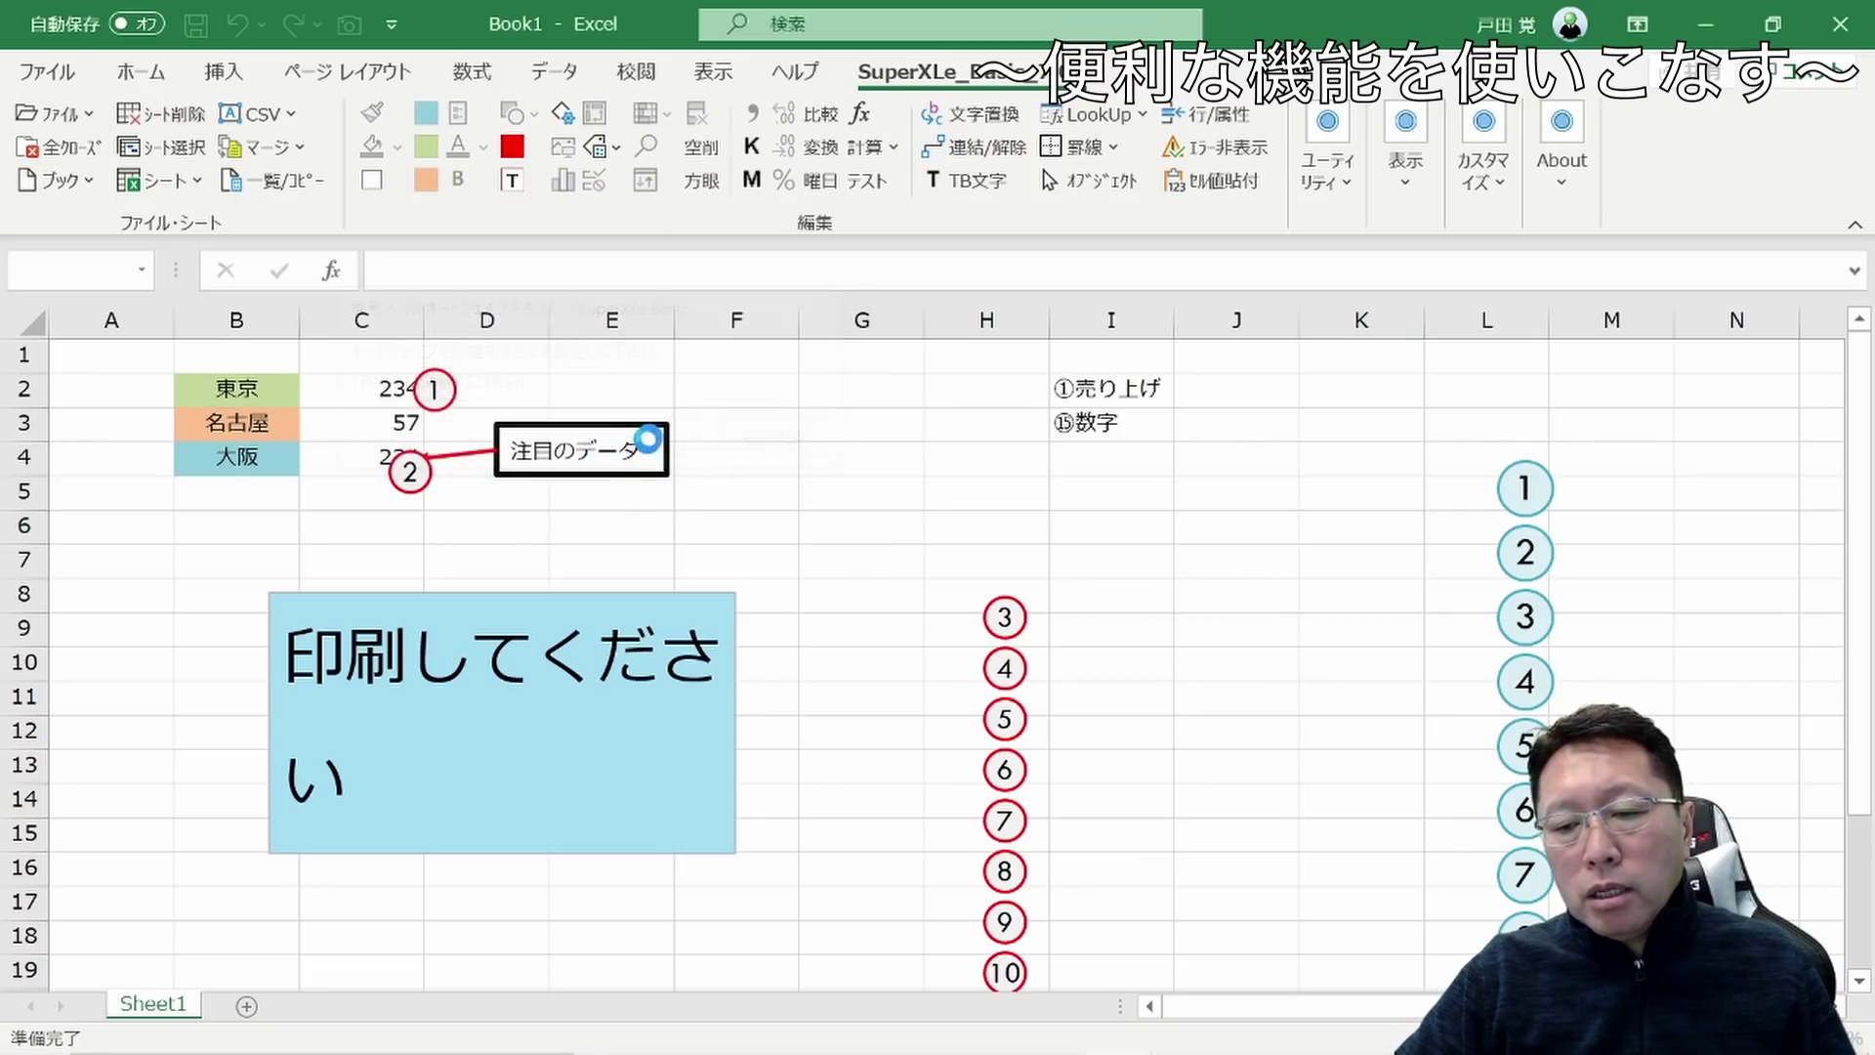
click(985, 646)
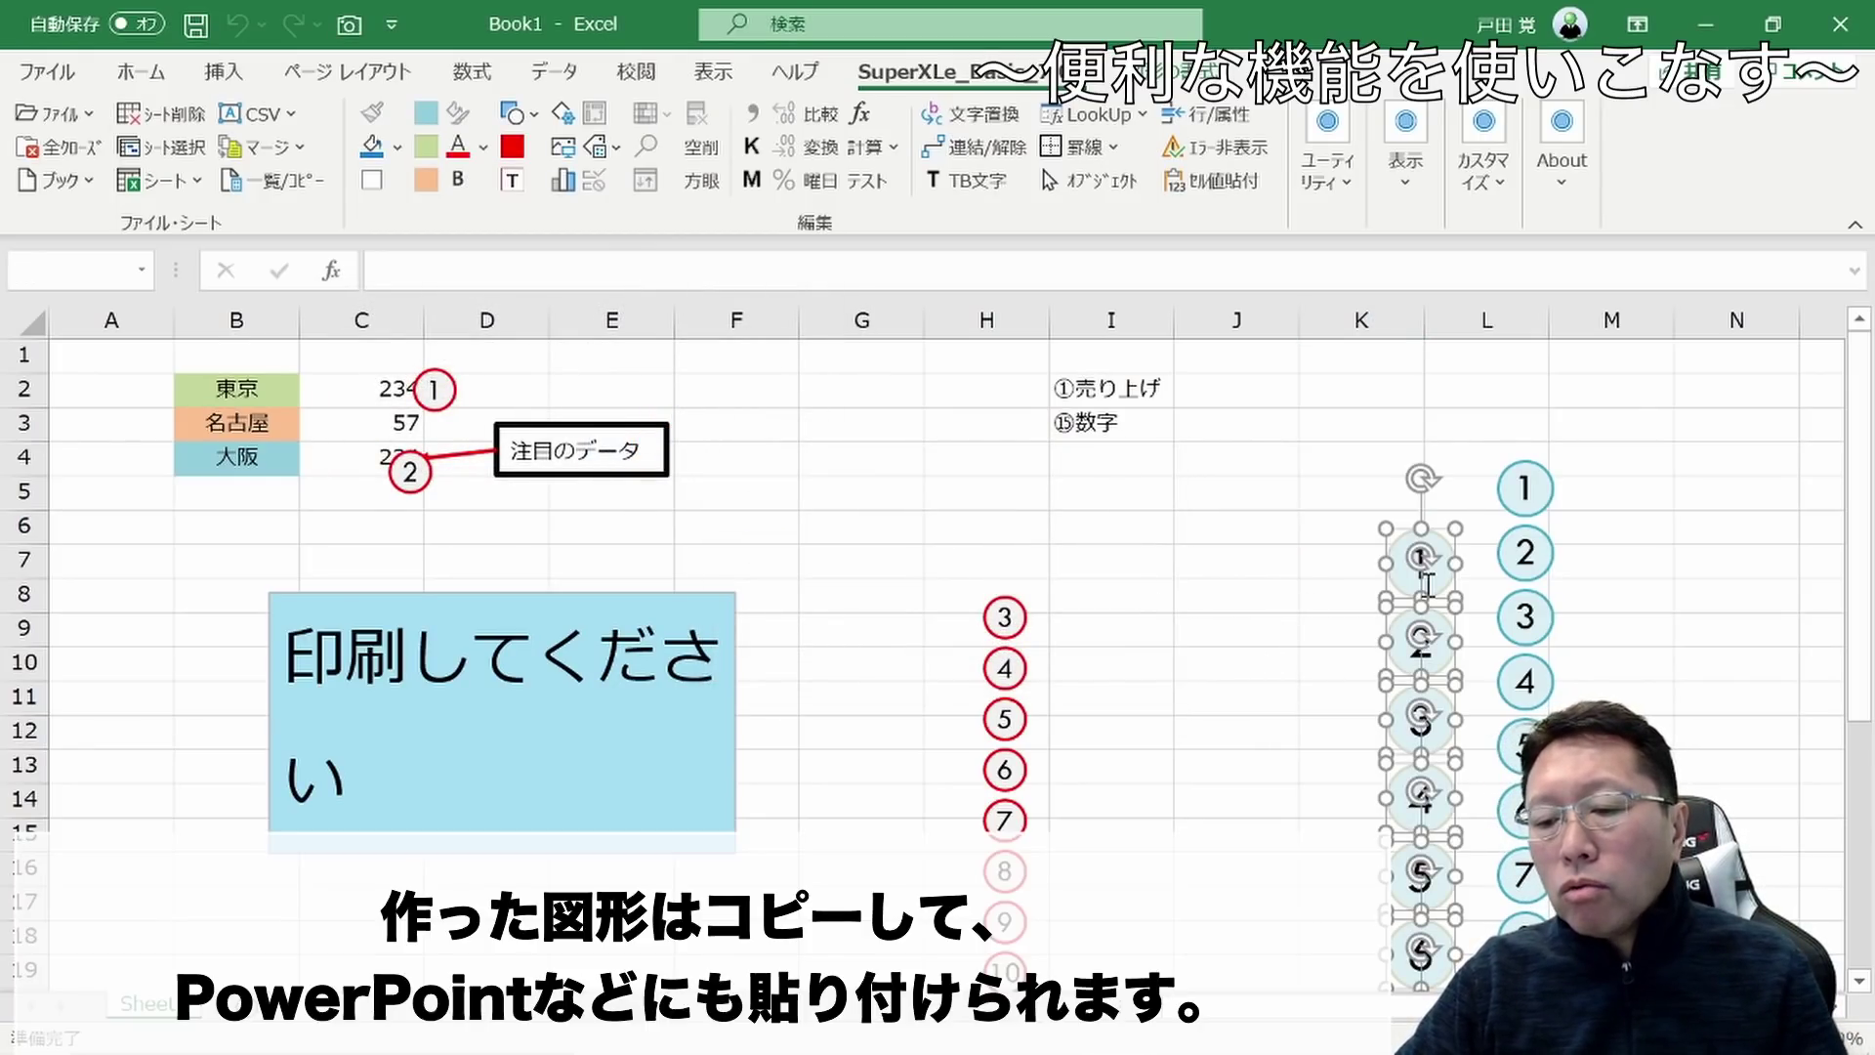
Copy the new circles and switch to the blank PowerPoint presentation
right_click(1439, 583)
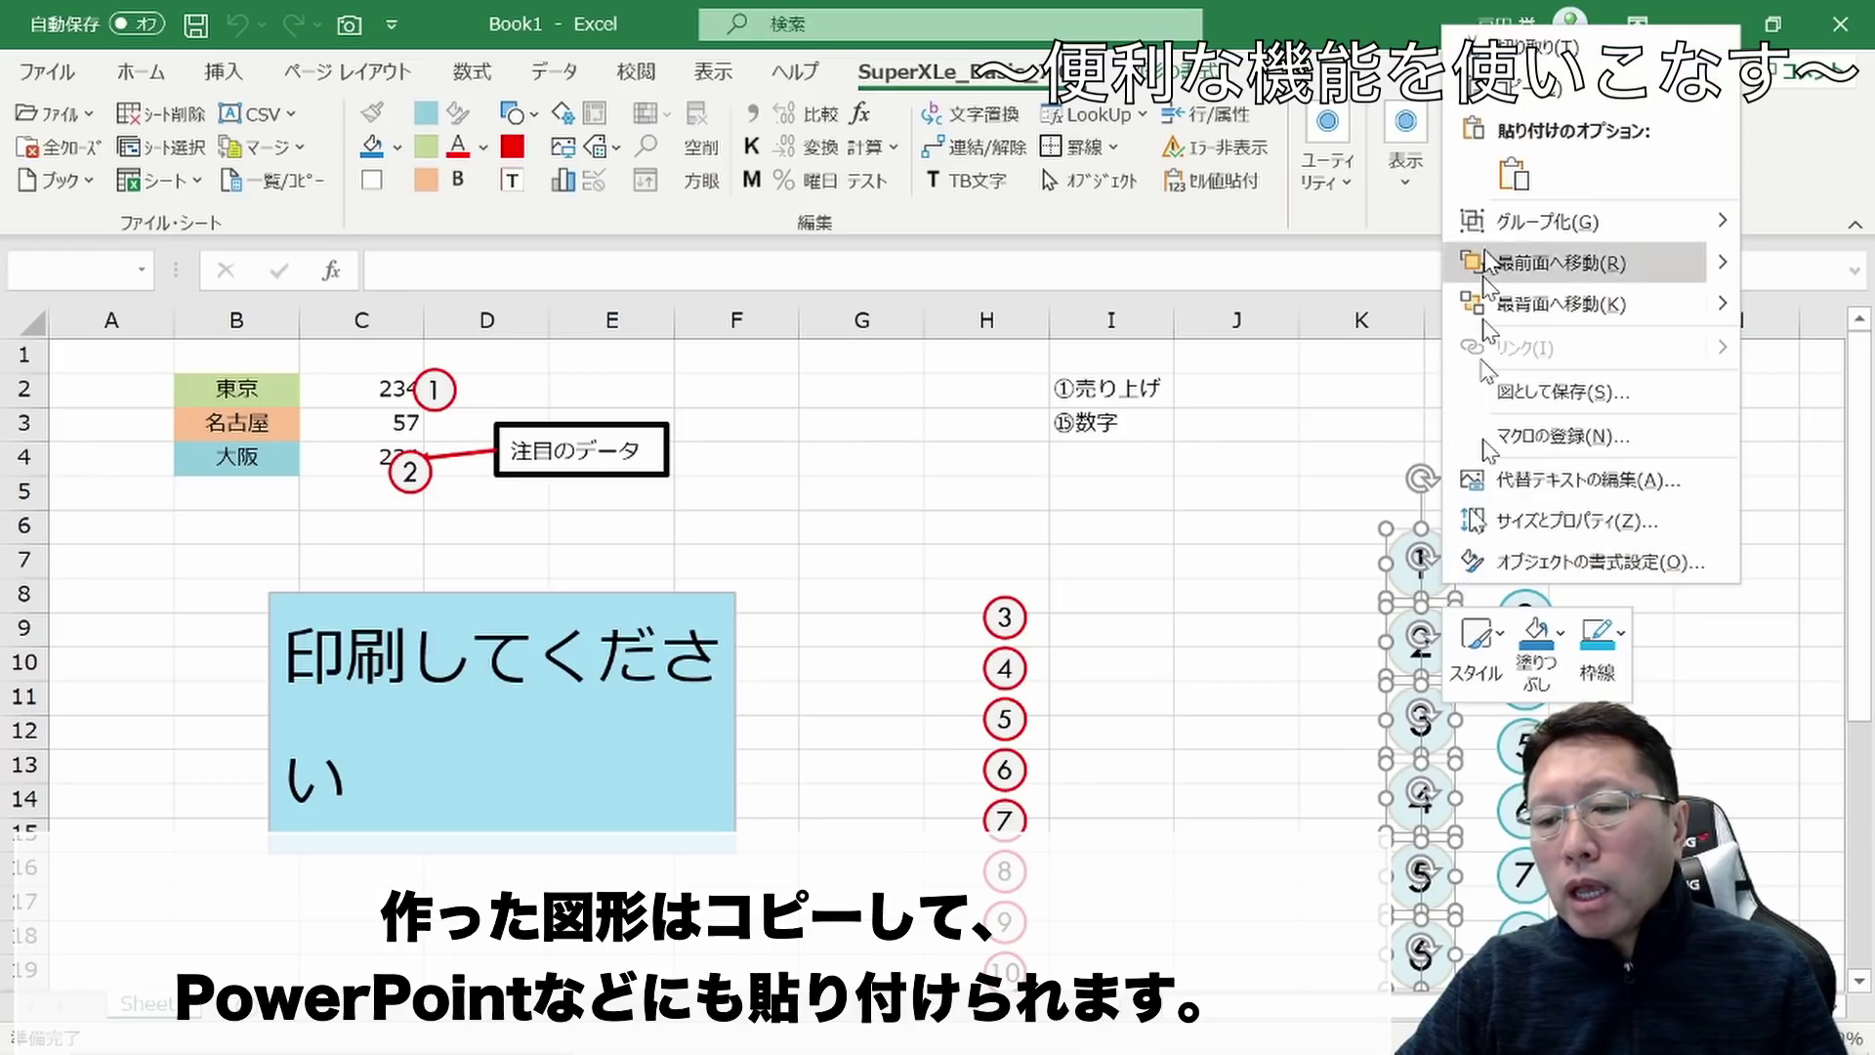
click(1553, 122)
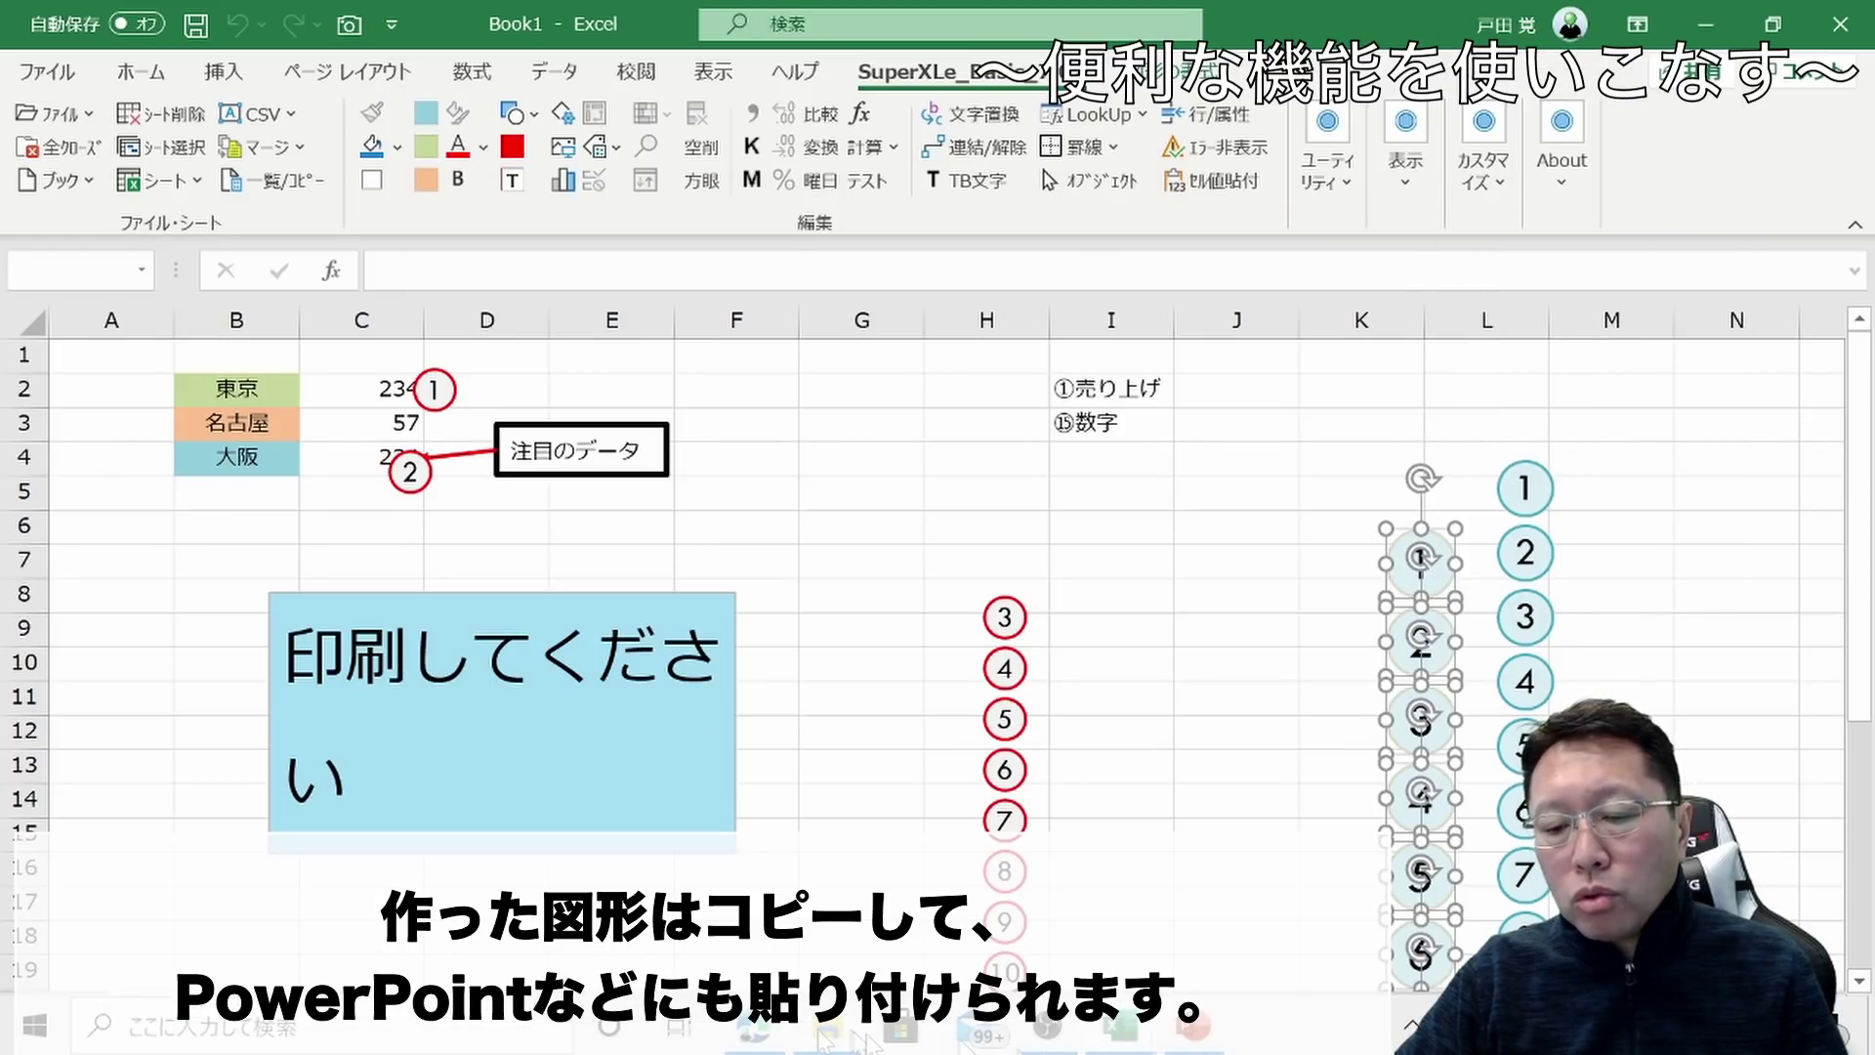
click(1194, 1028)
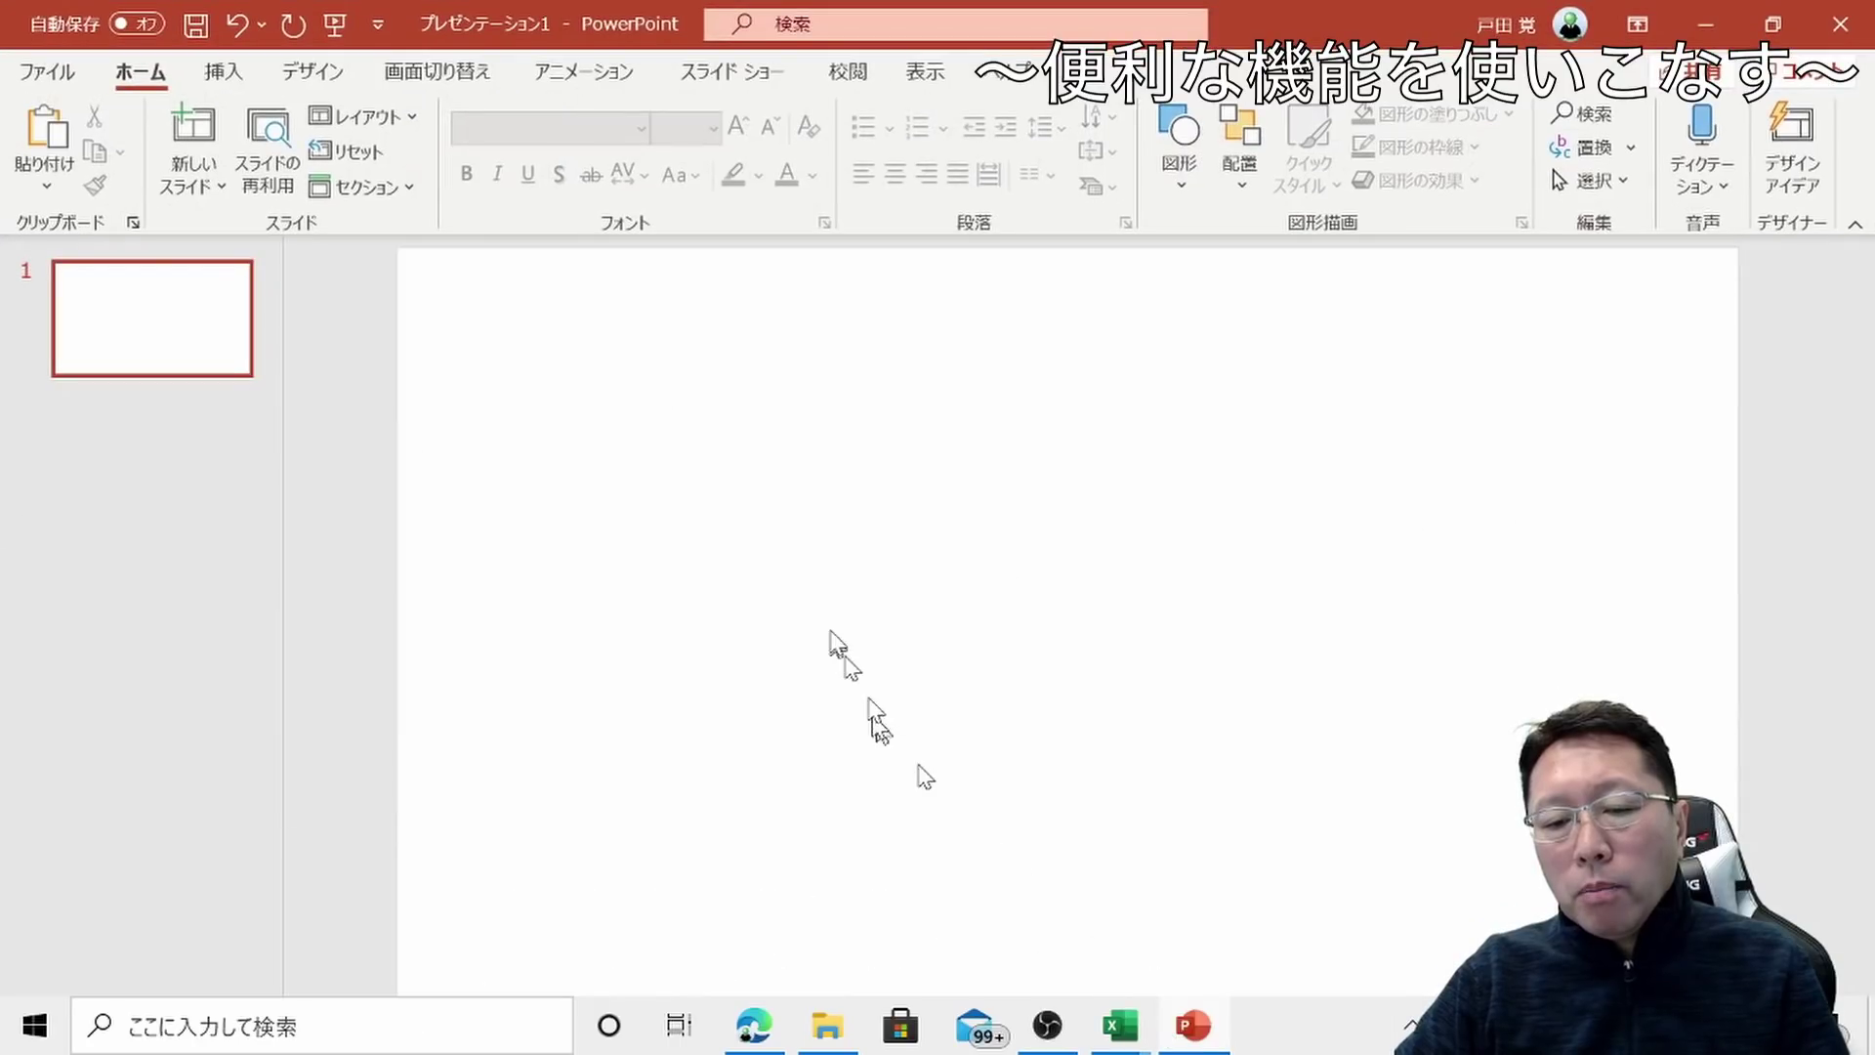
Paste circles 1 to 10 onto the slide using the destination theme
right_click(770, 508)
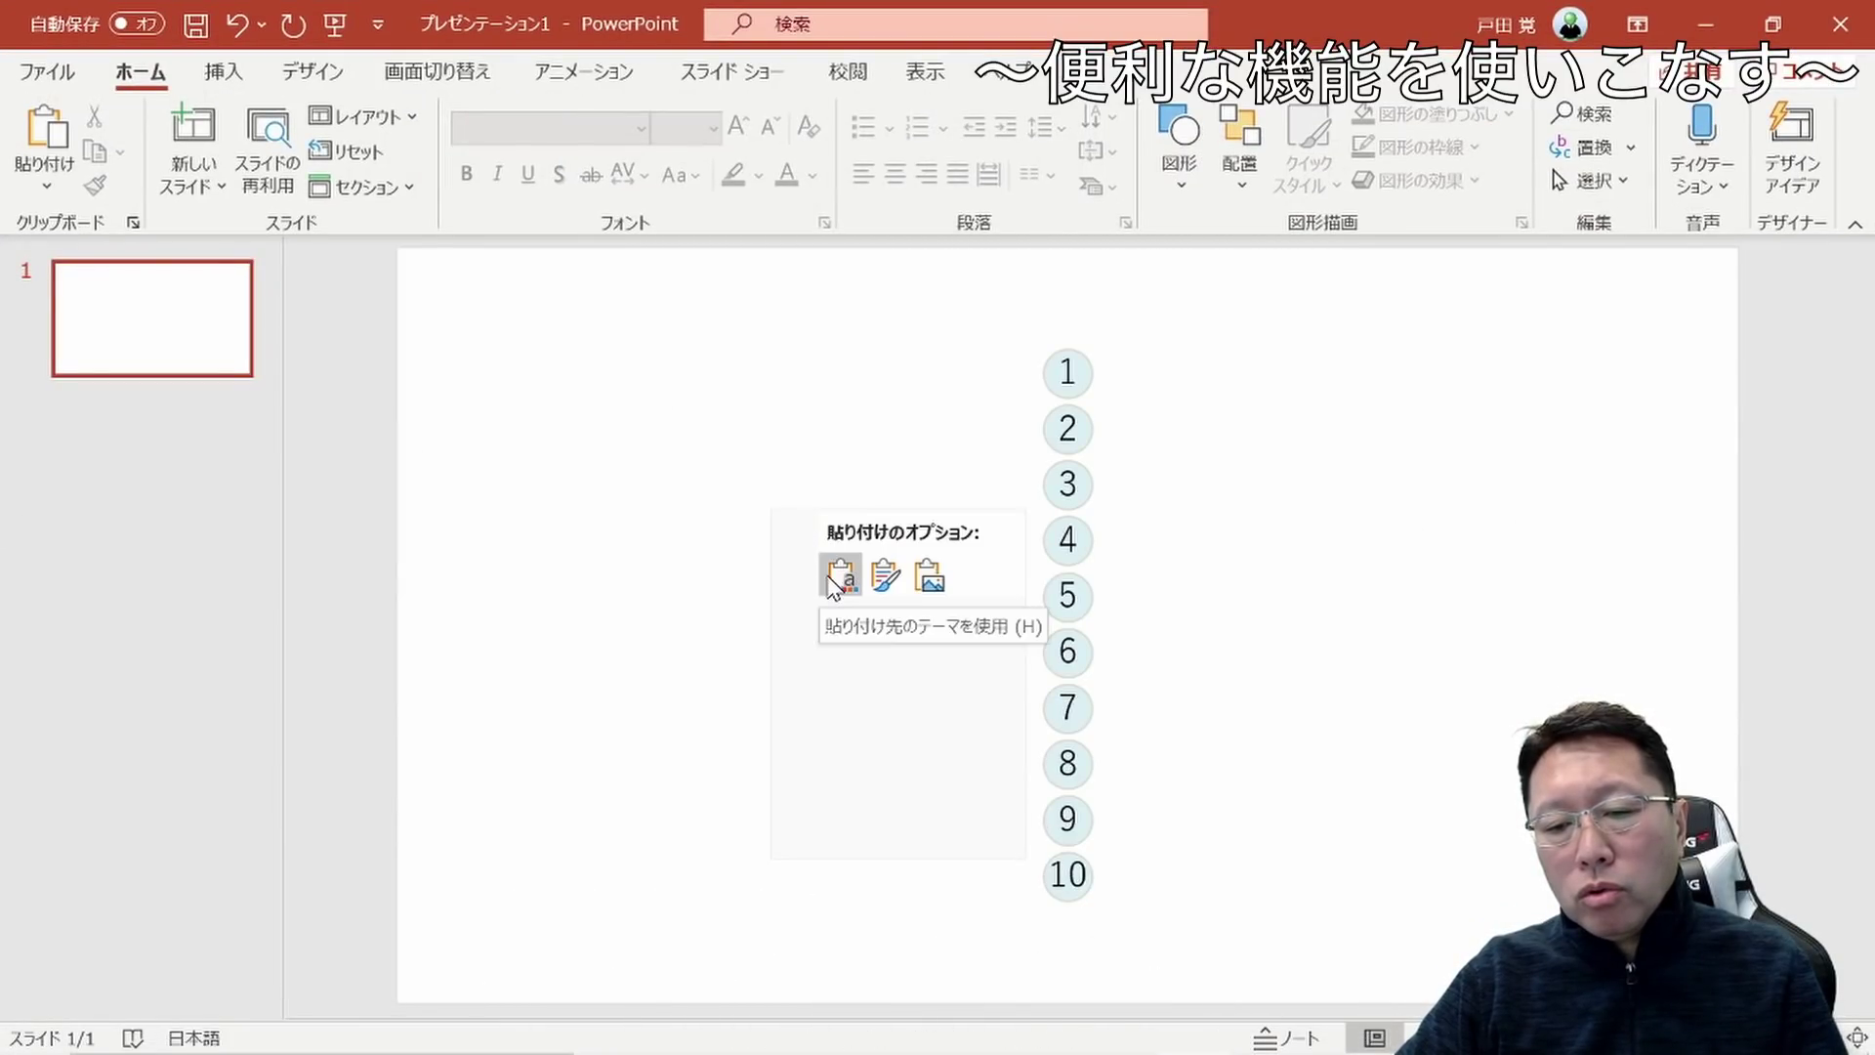
click(838, 576)
click(787, 649)
Move circles 1 and 2 to the left side of the slide, then minimise PowerPoint
click(1089, 374)
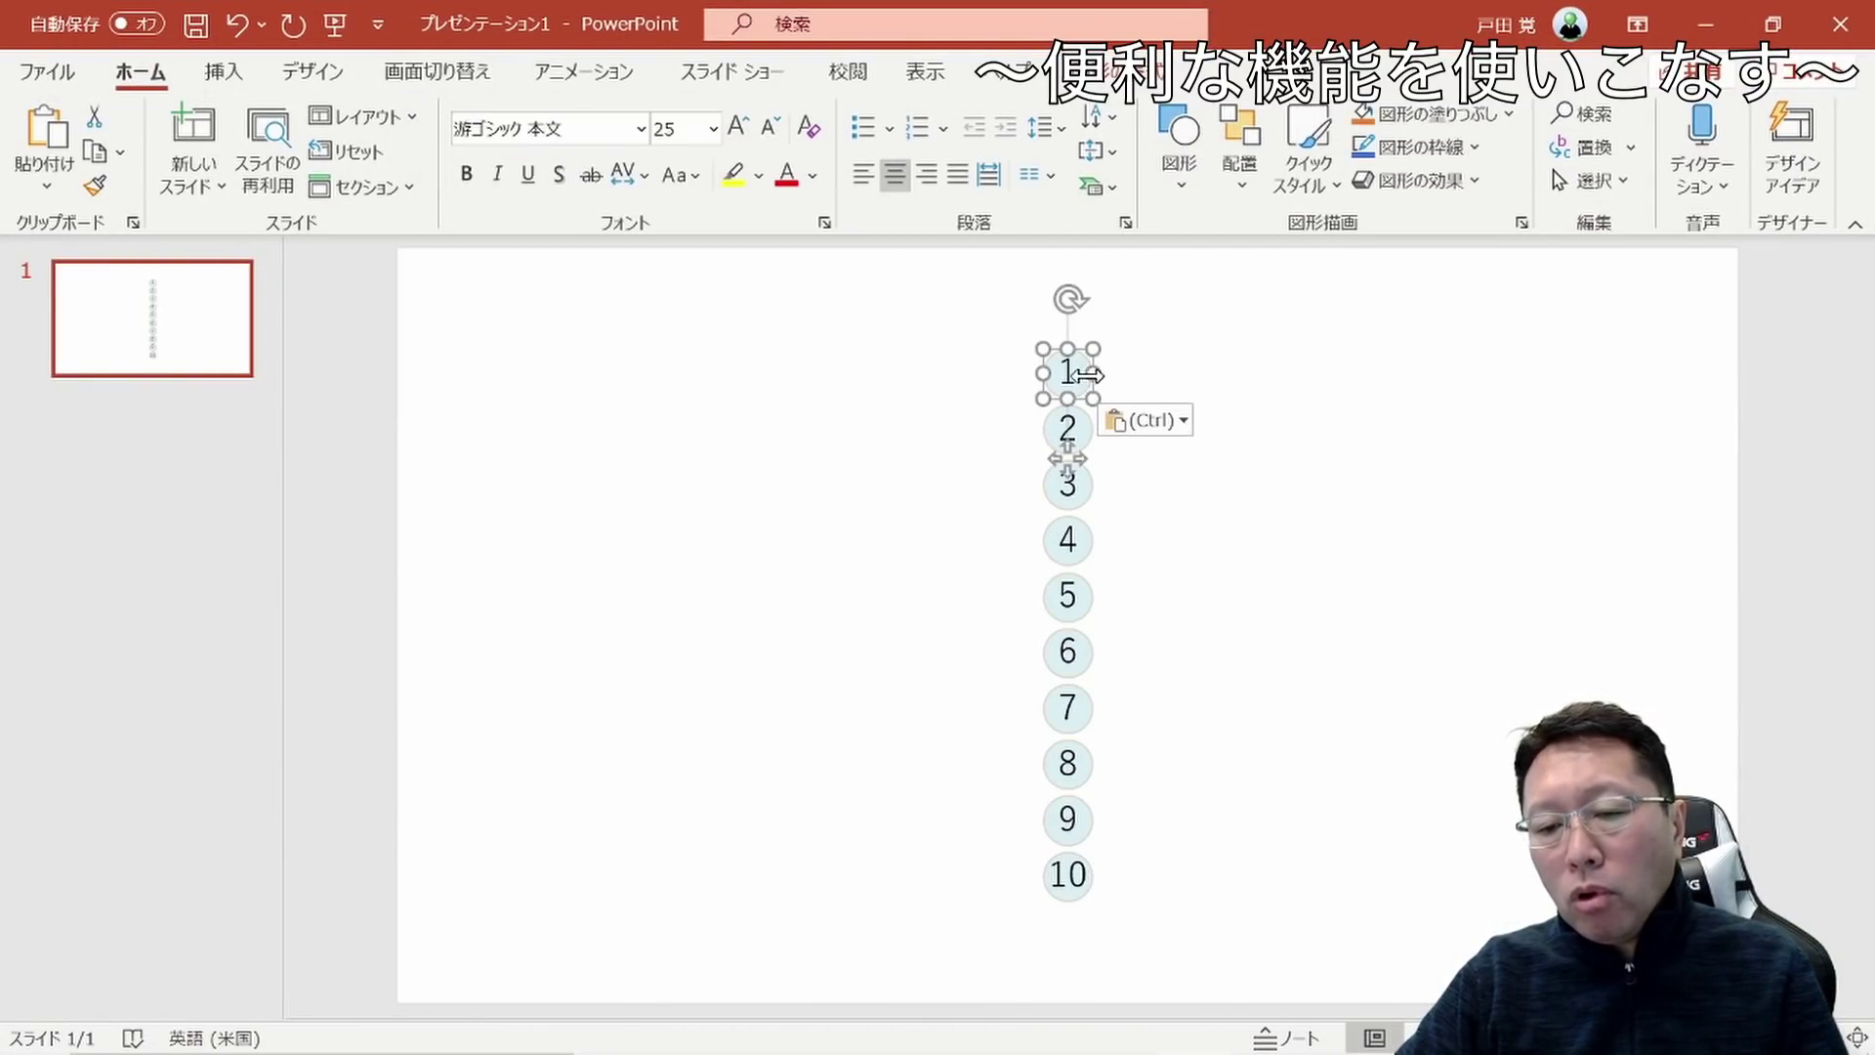
drag(1080, 350, 621, 363)
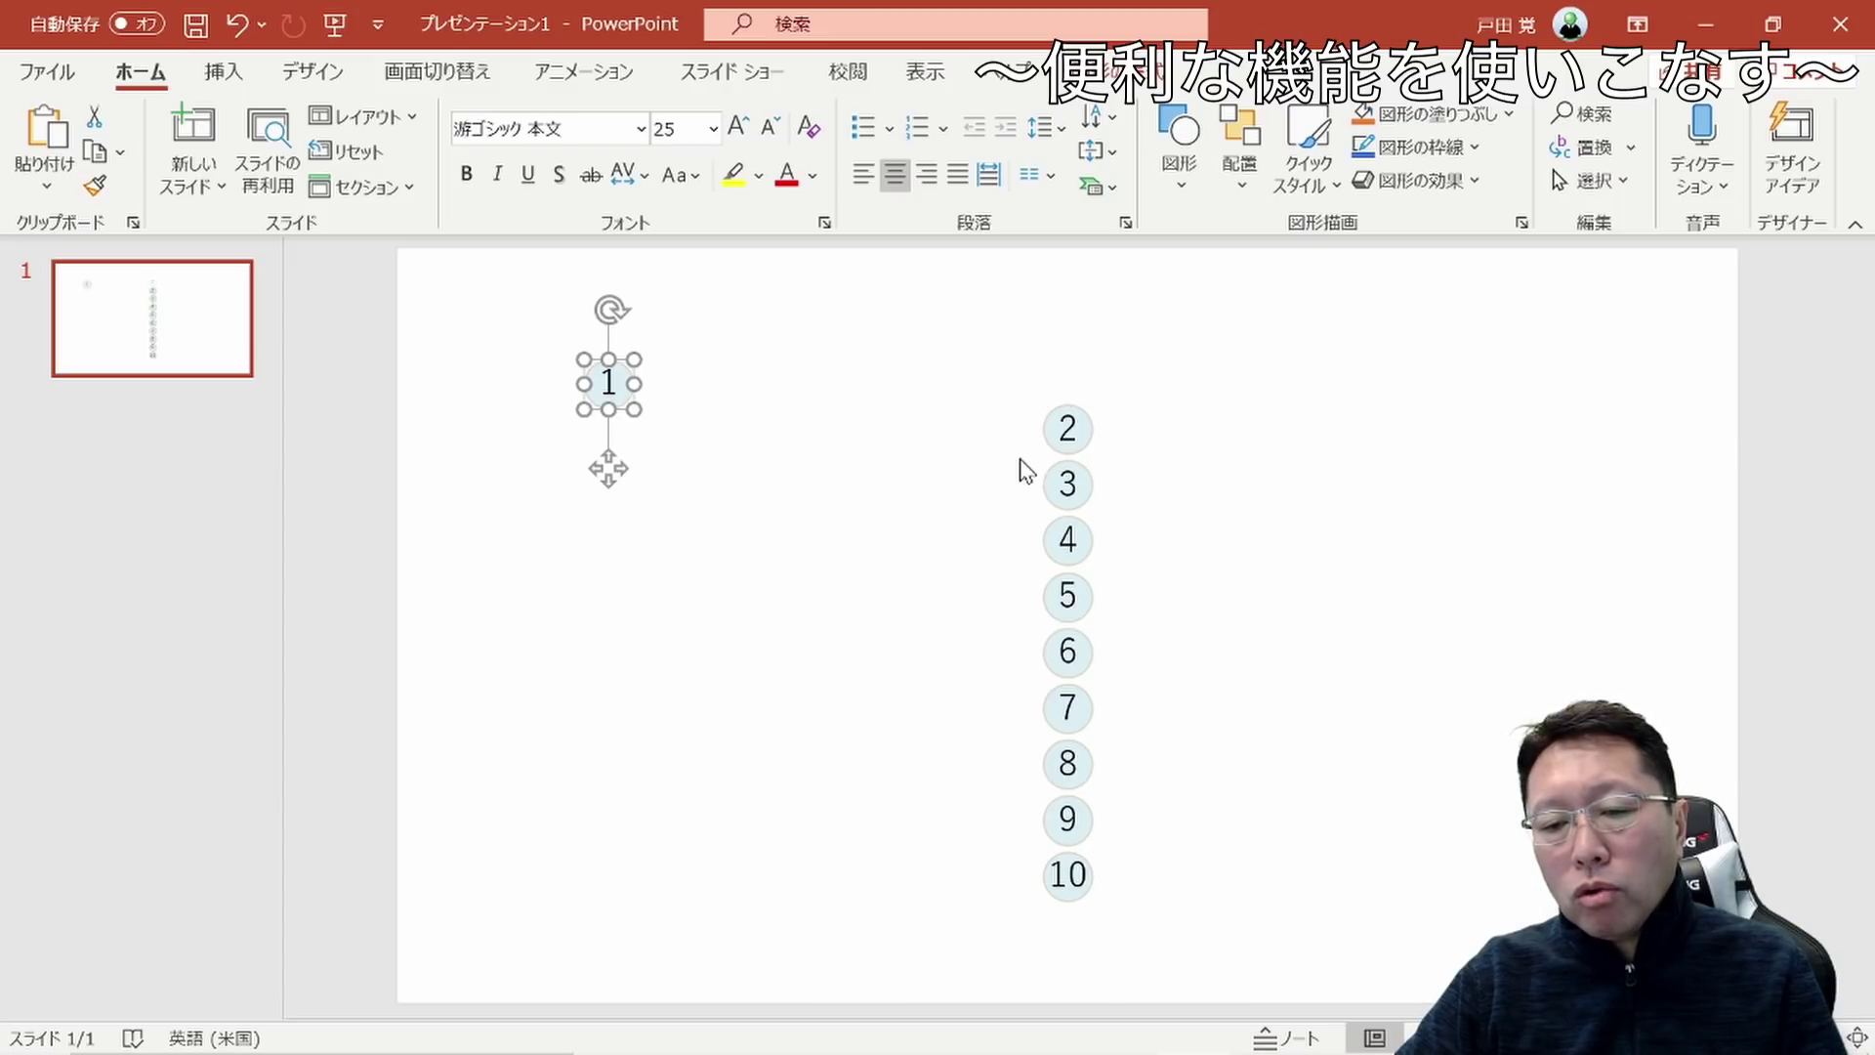
click(1060, 427)
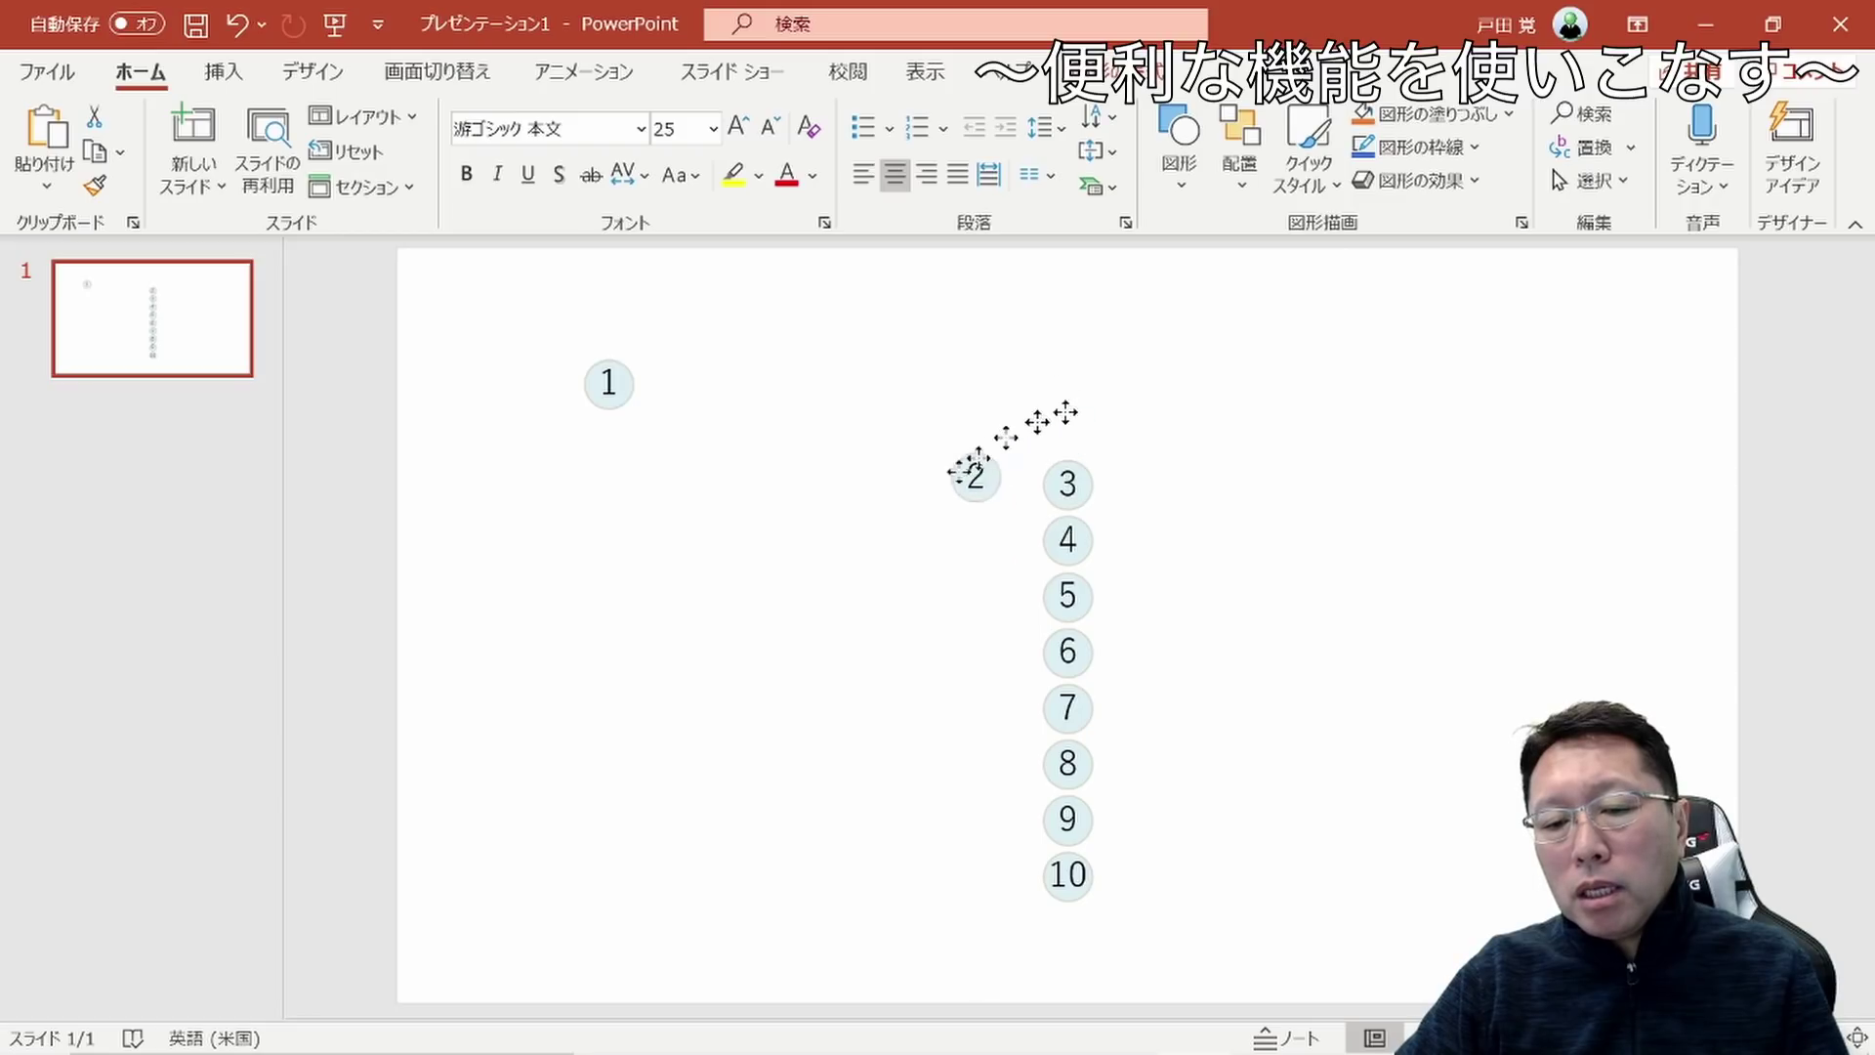
drag(1084, 415, 616, 527)
click(637, 633)
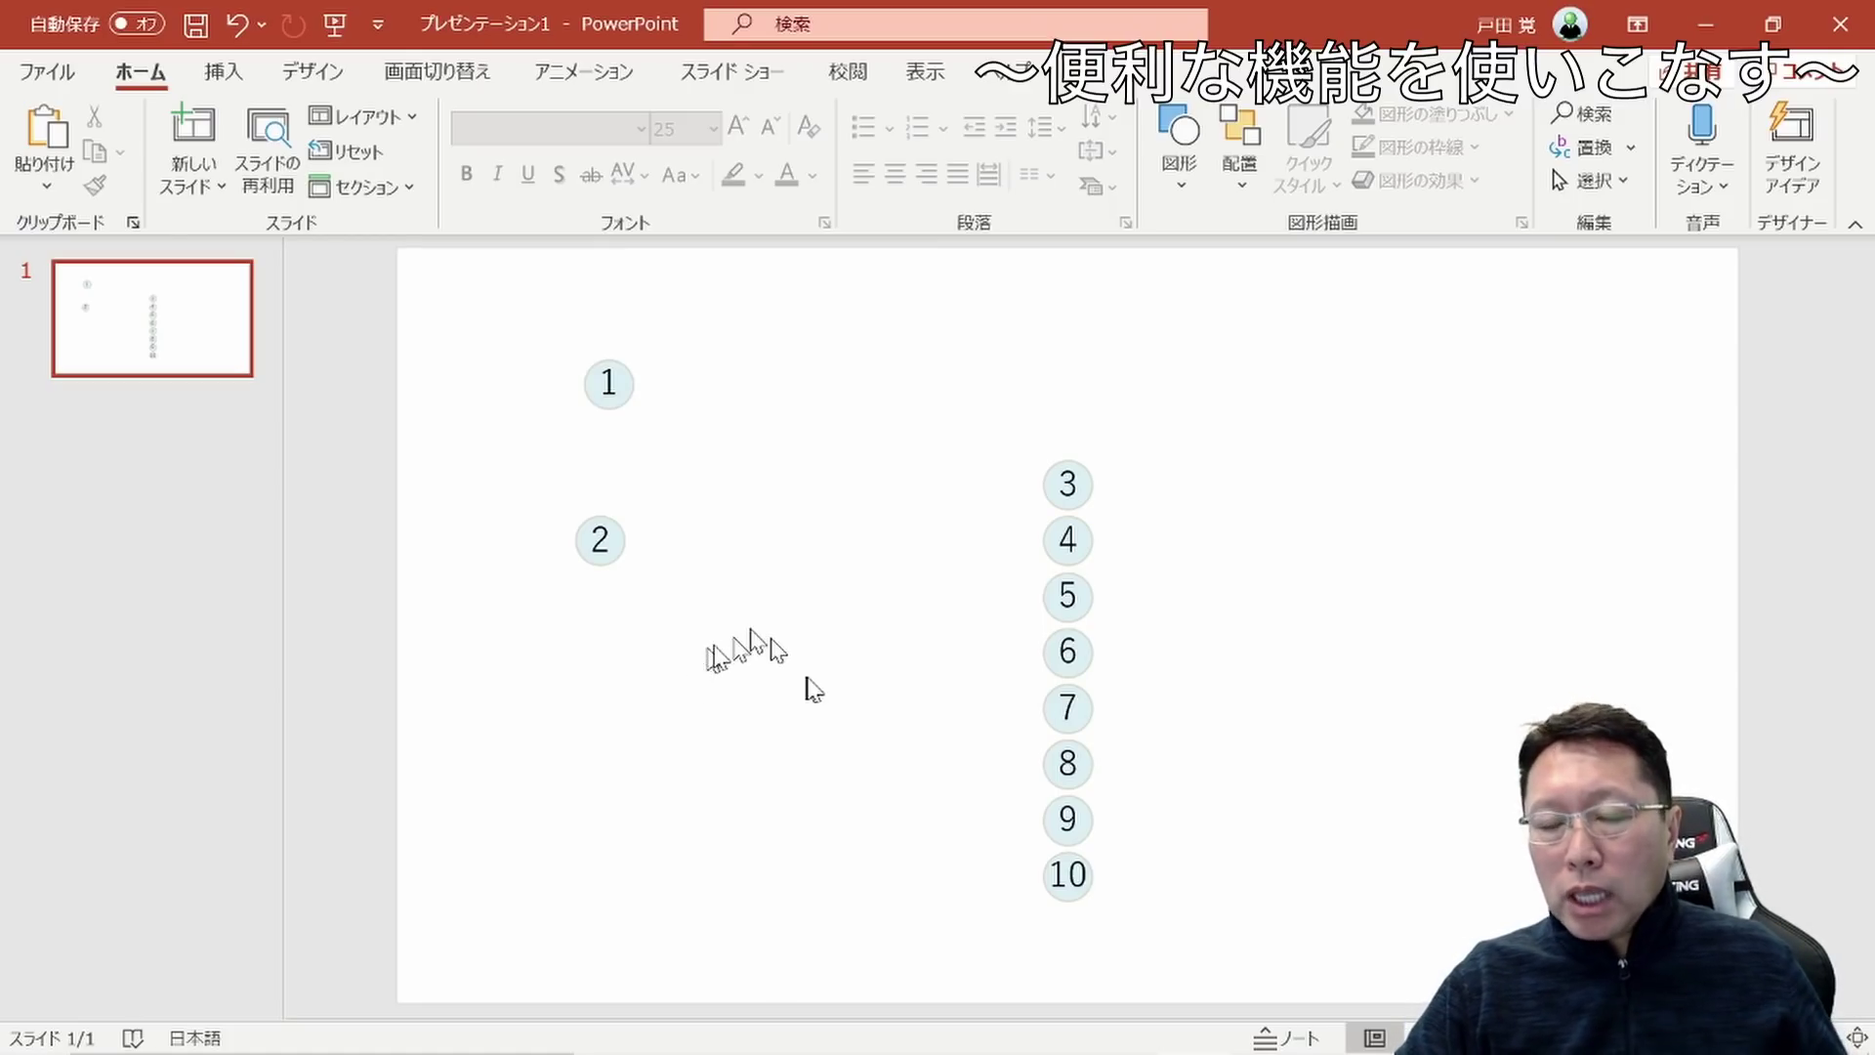
click(1701, 2)
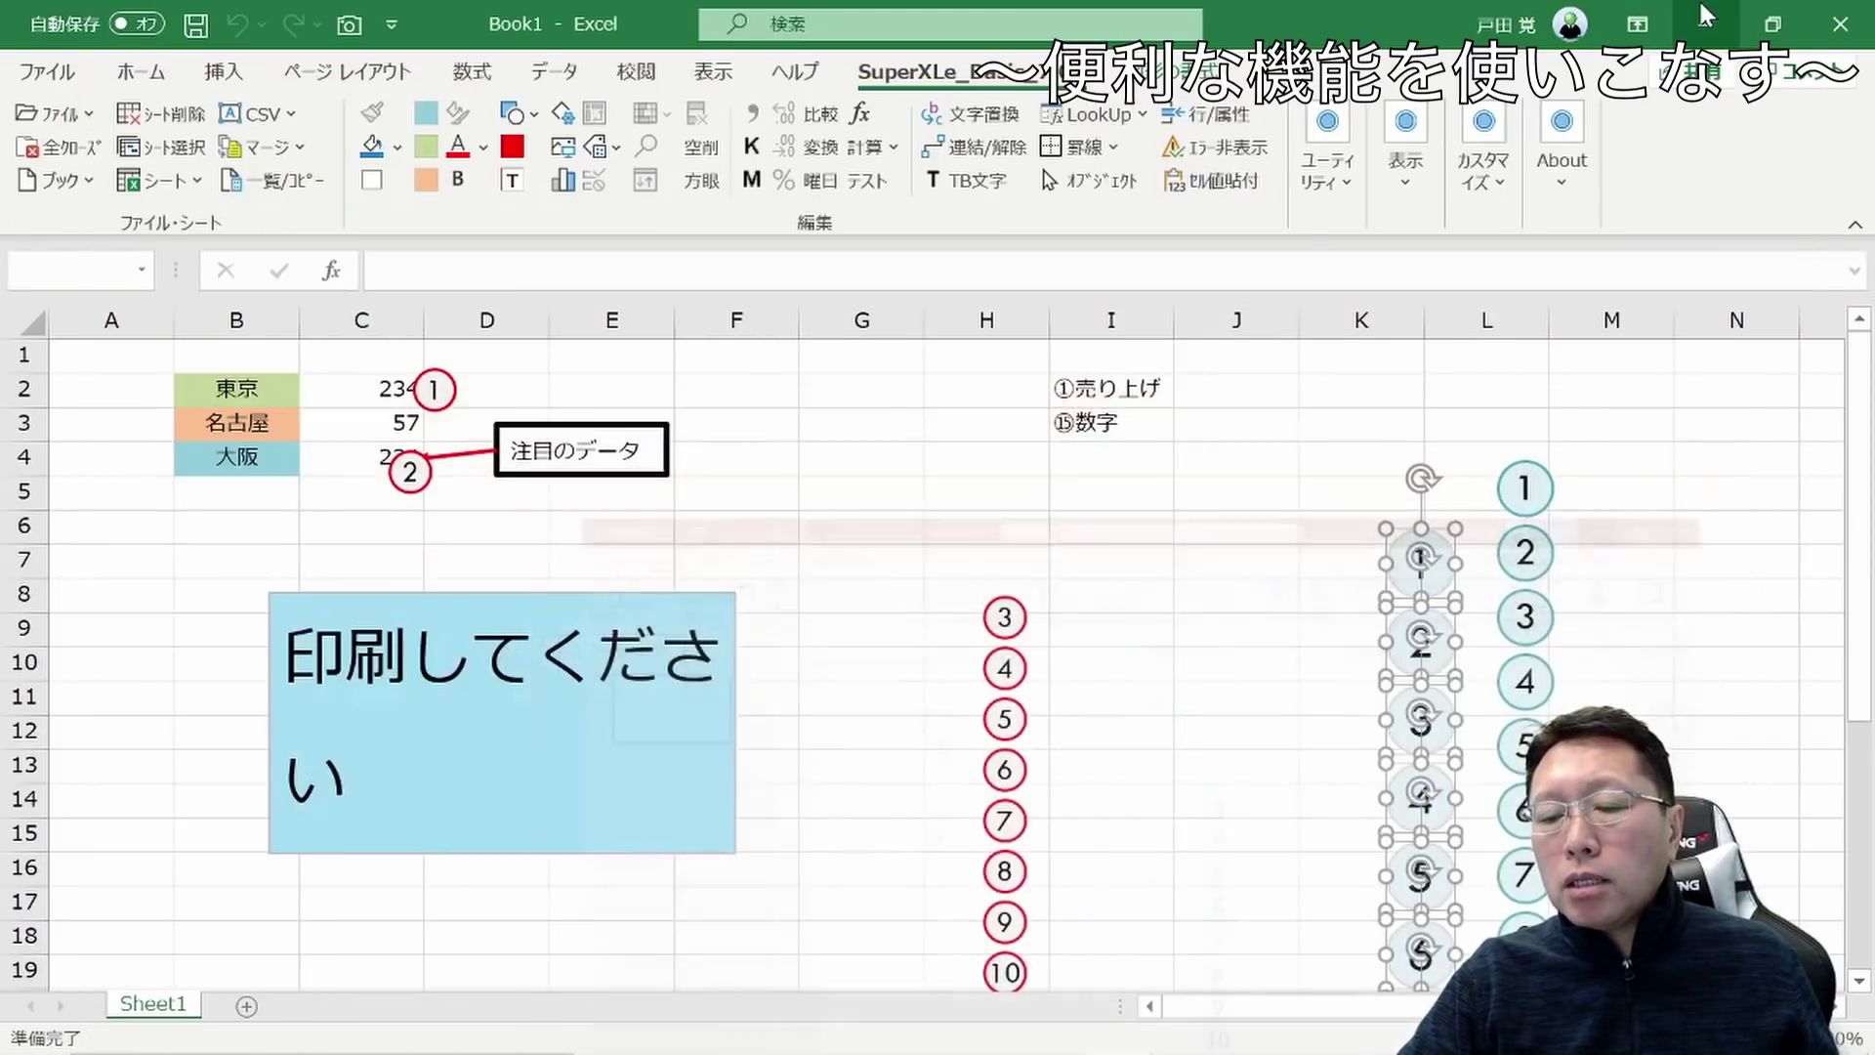
Deselect the column K circles, add Sheet2 to Book1, and select its cell B2
click(1312, 554)
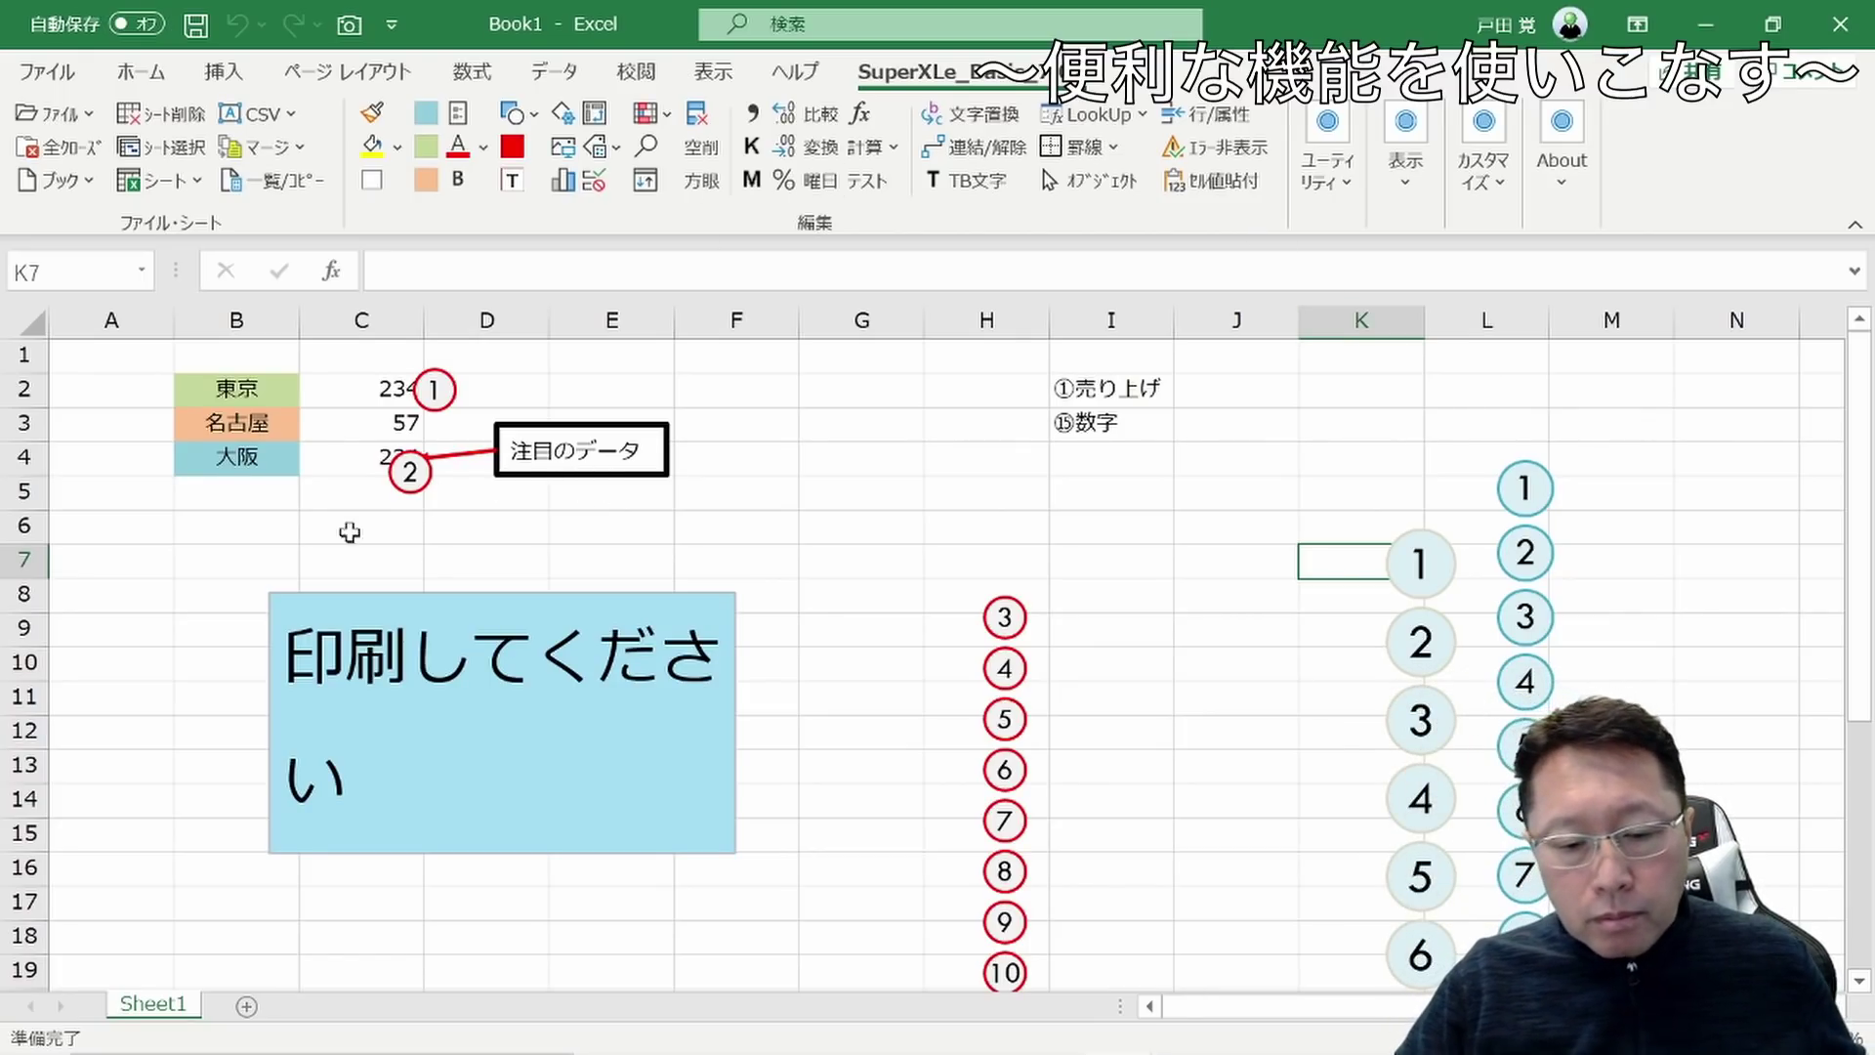
click(246, 1007)
click(218, 384)
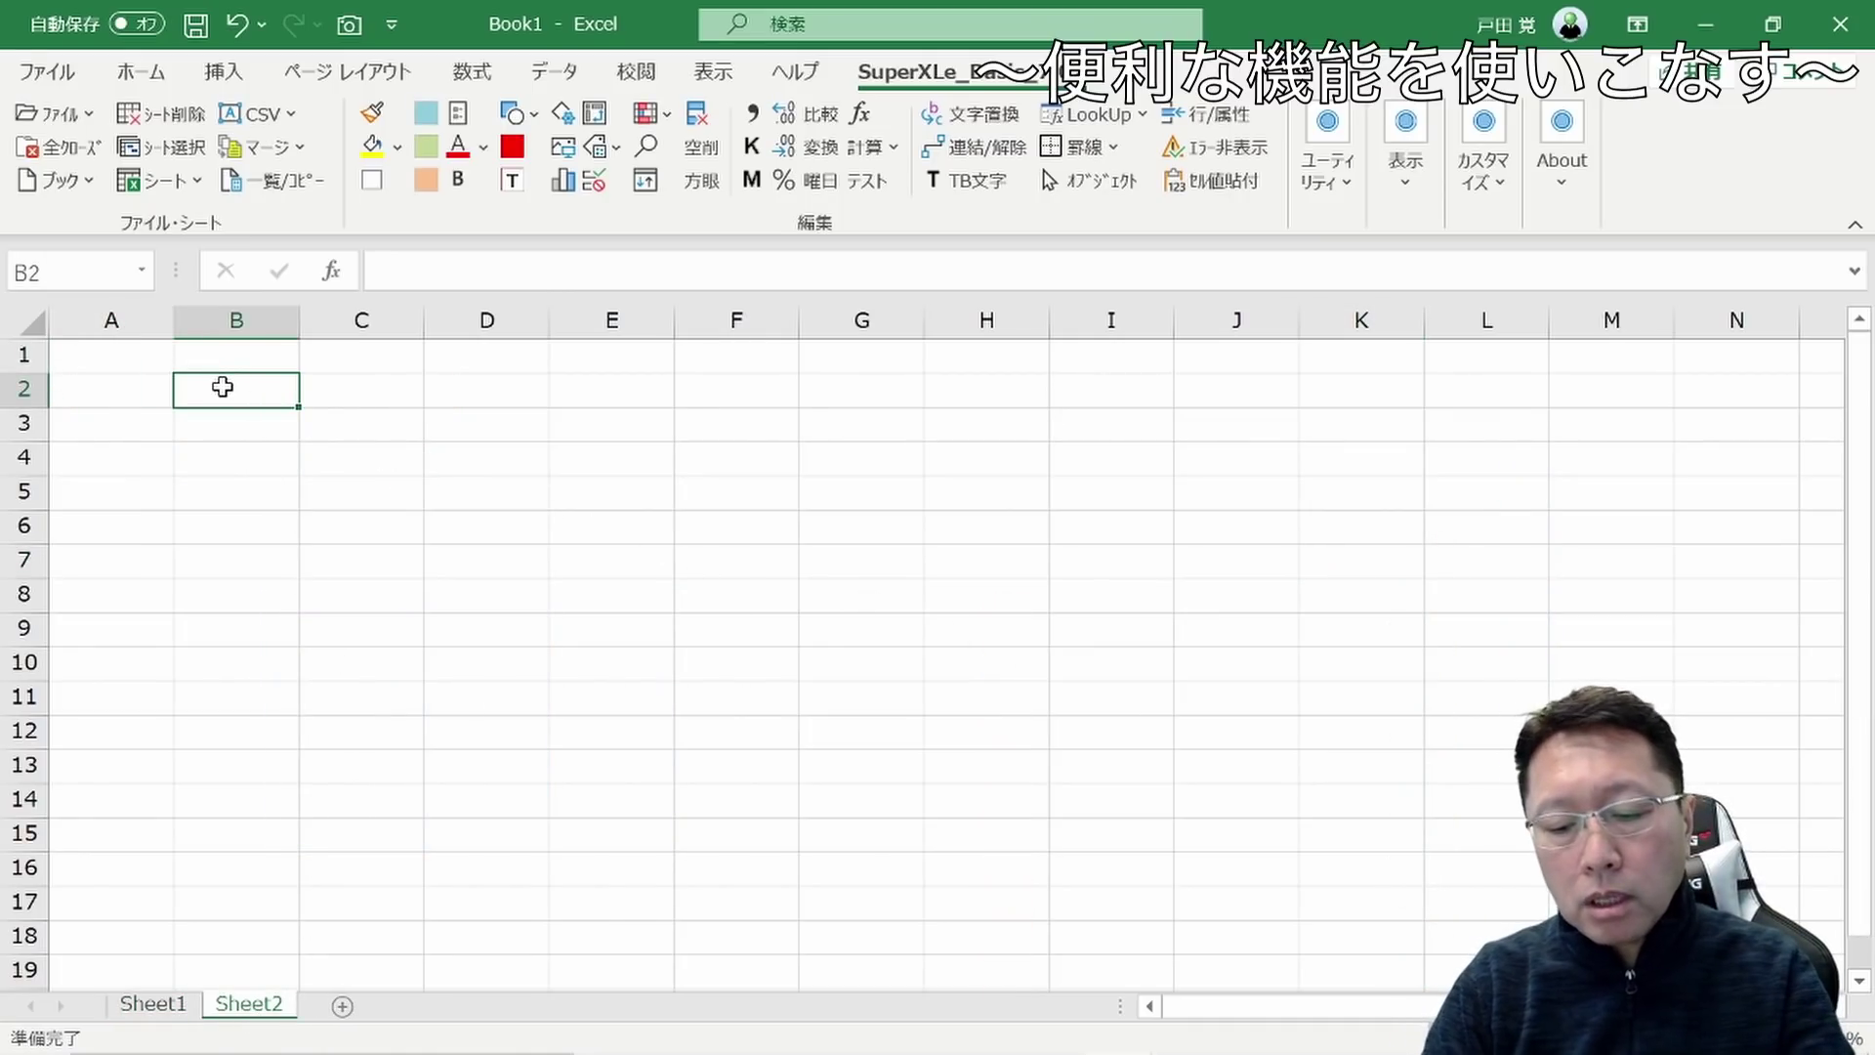
Enter 東京都 in B2 and 大田区 in C2
text(toukyouto)
key(space)
key(Return)
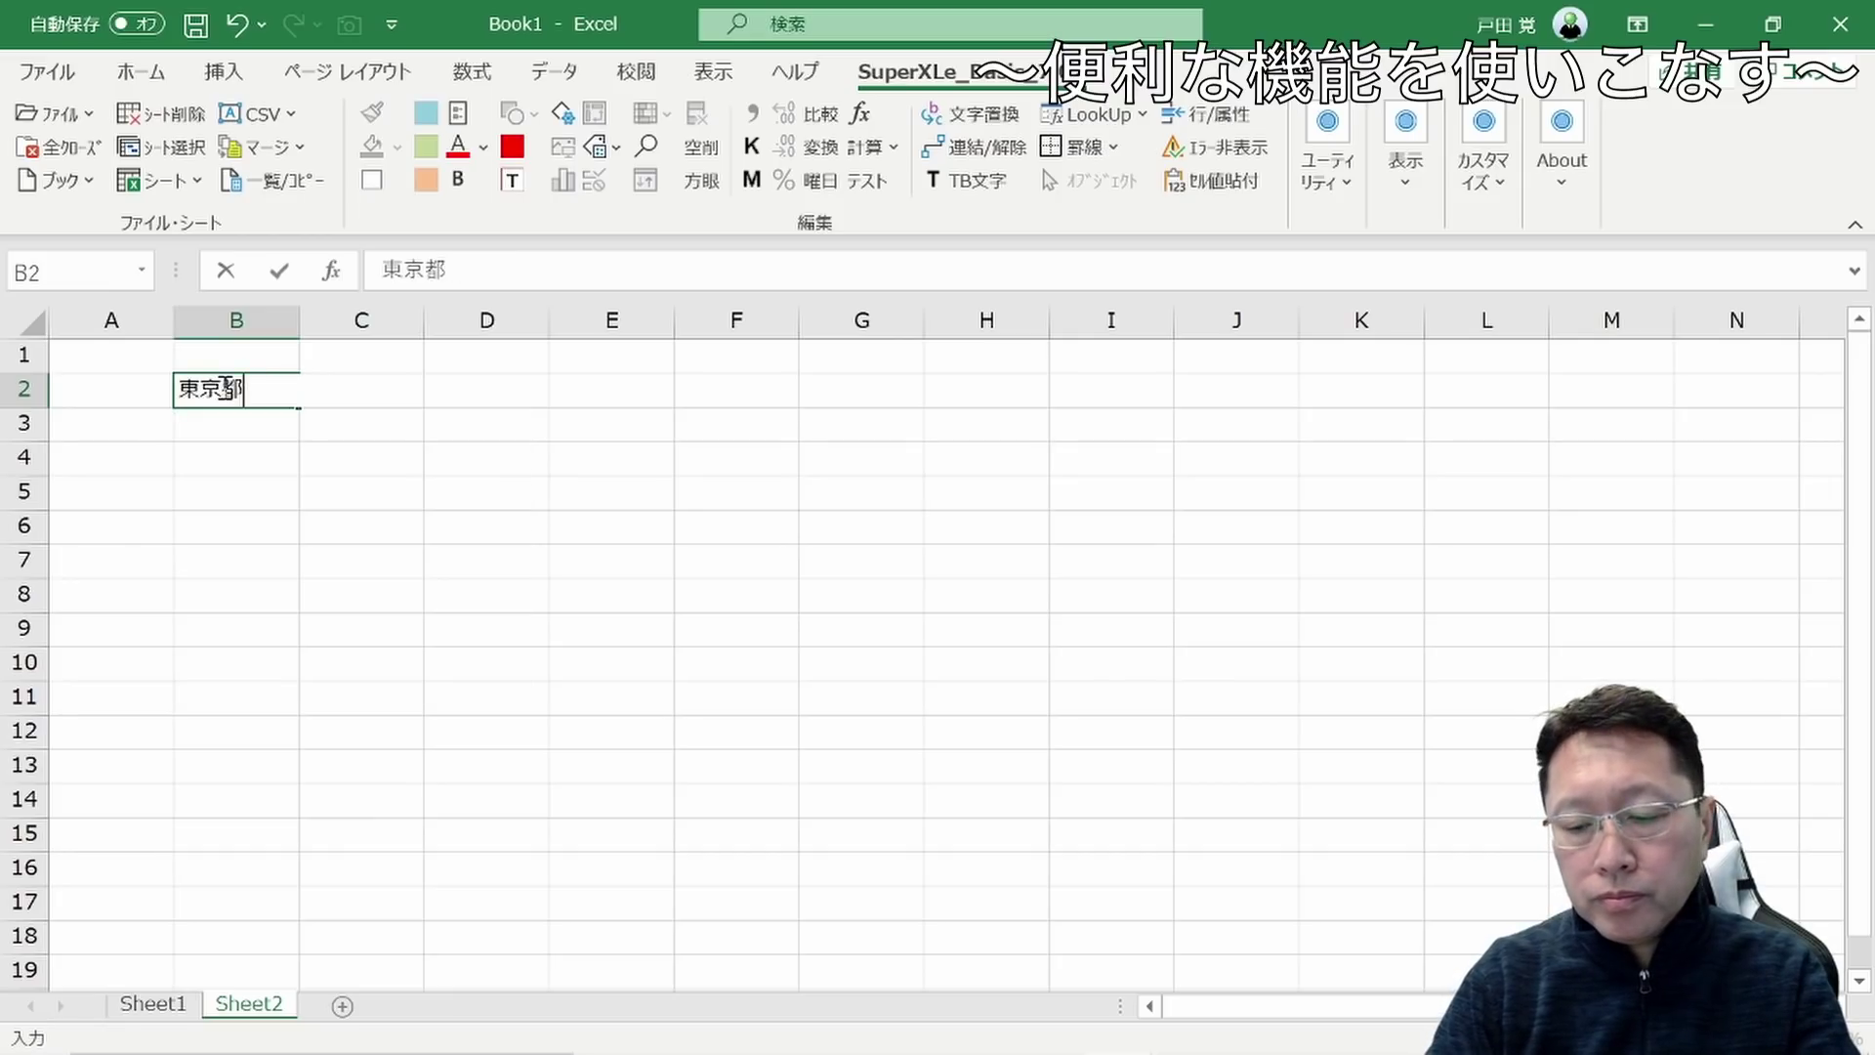
key(Return)
key(Up)
key(Right)
text(ootaku)
key(space)
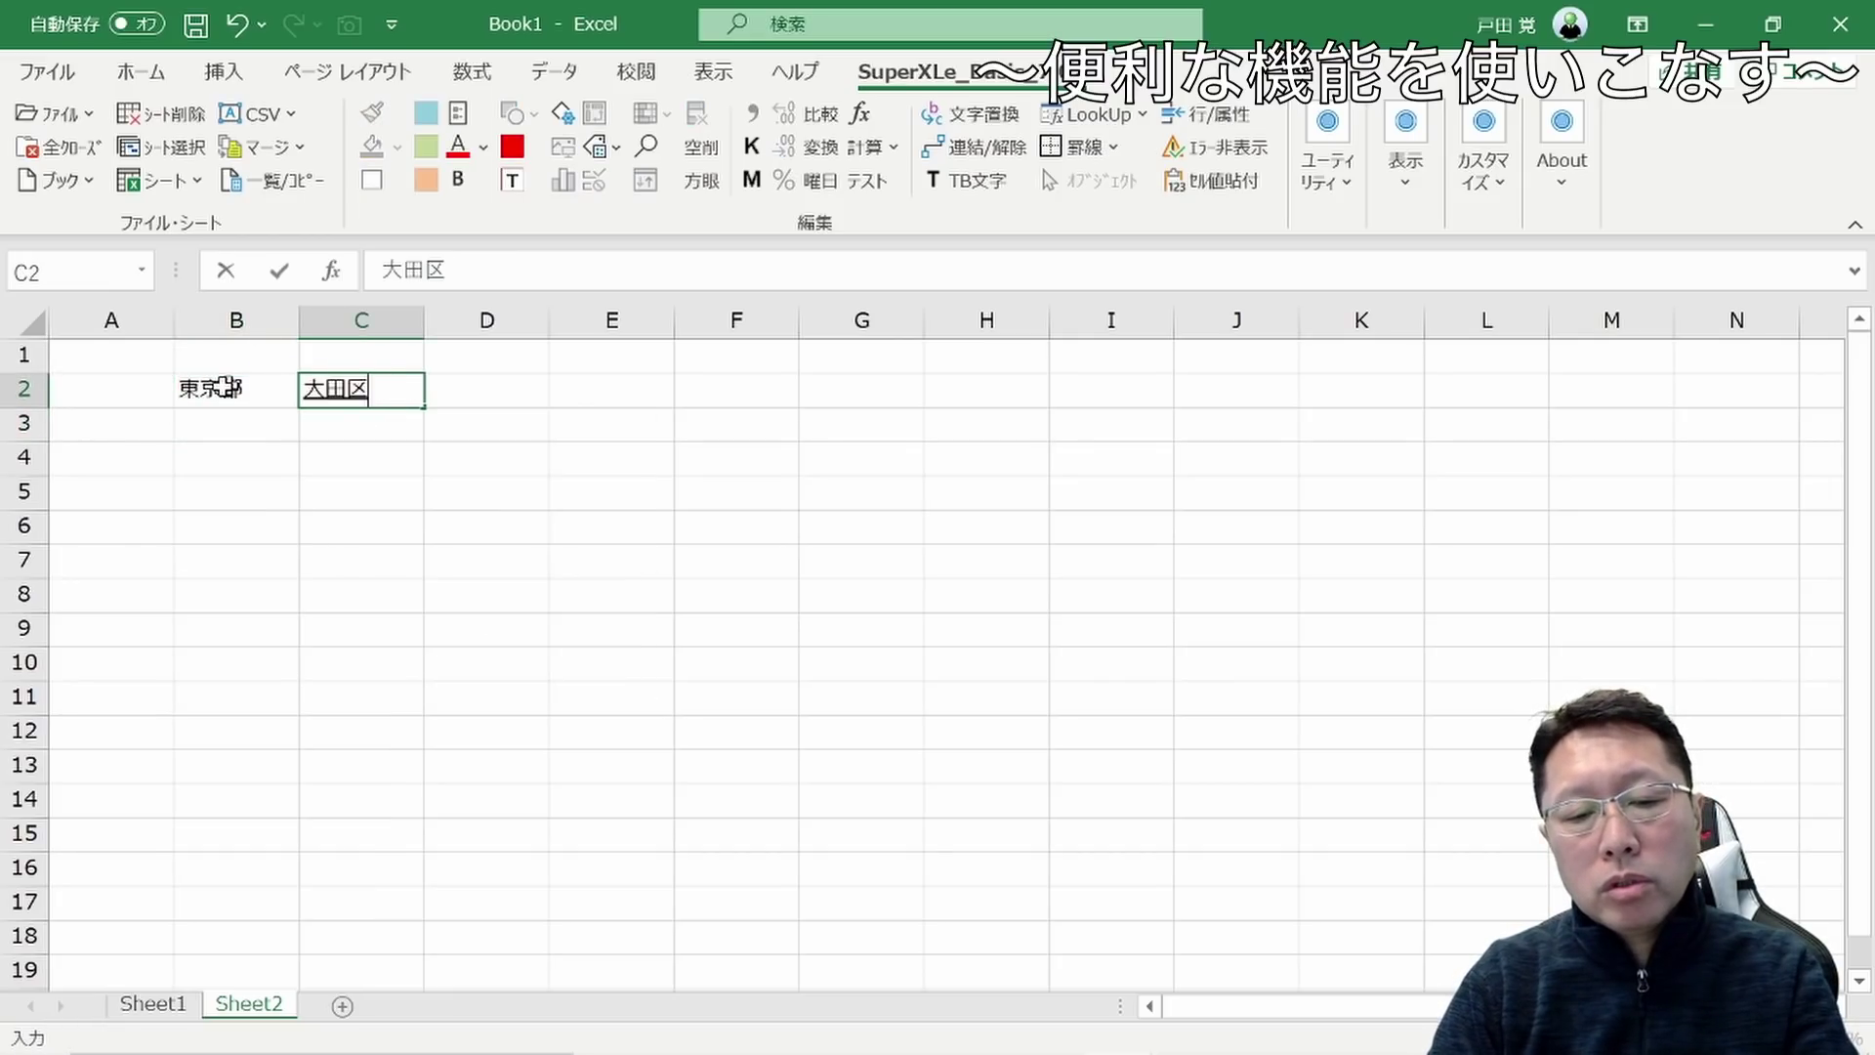
key(Return)
key(Return)
Enter 神奈川県 in B3 and 横浜市 in C3, then select D2
key(Left)
text(kanagawaken)
key(space)
key(Return)
key(Return)
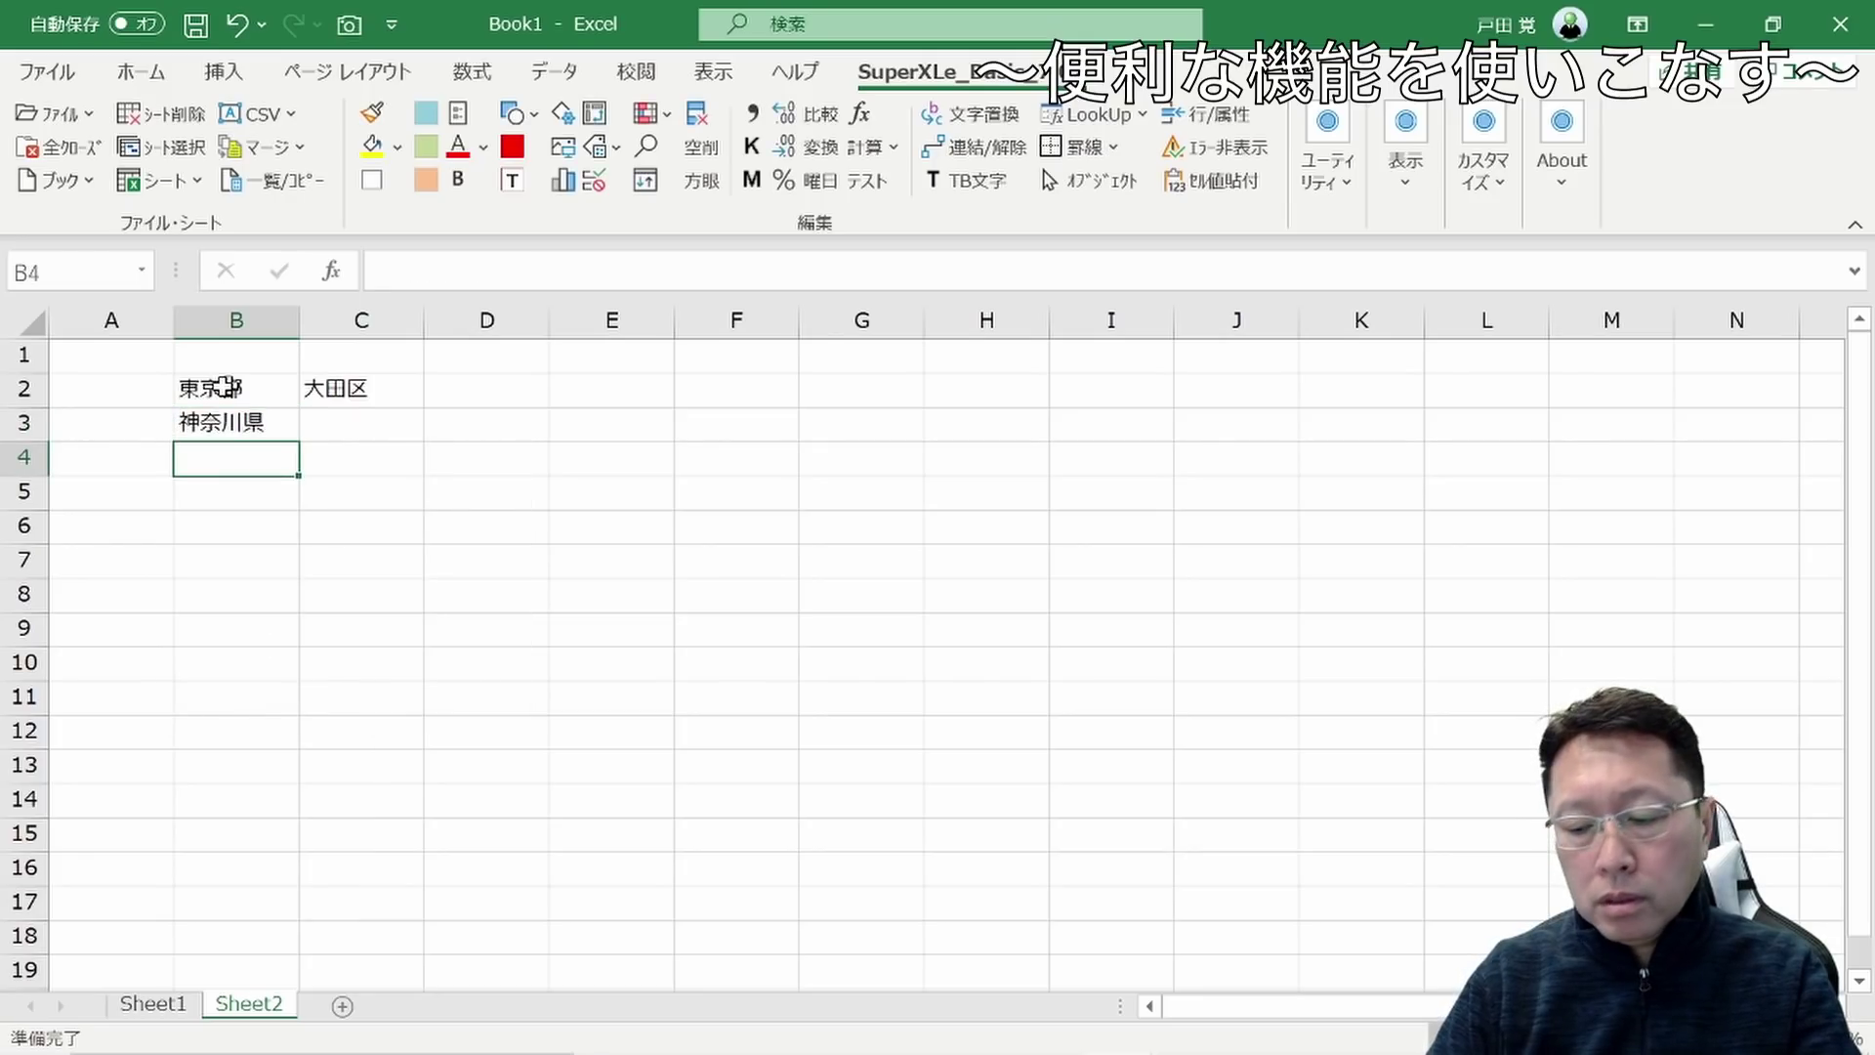
key(Up)
key(Right)
text(yokohamashi)
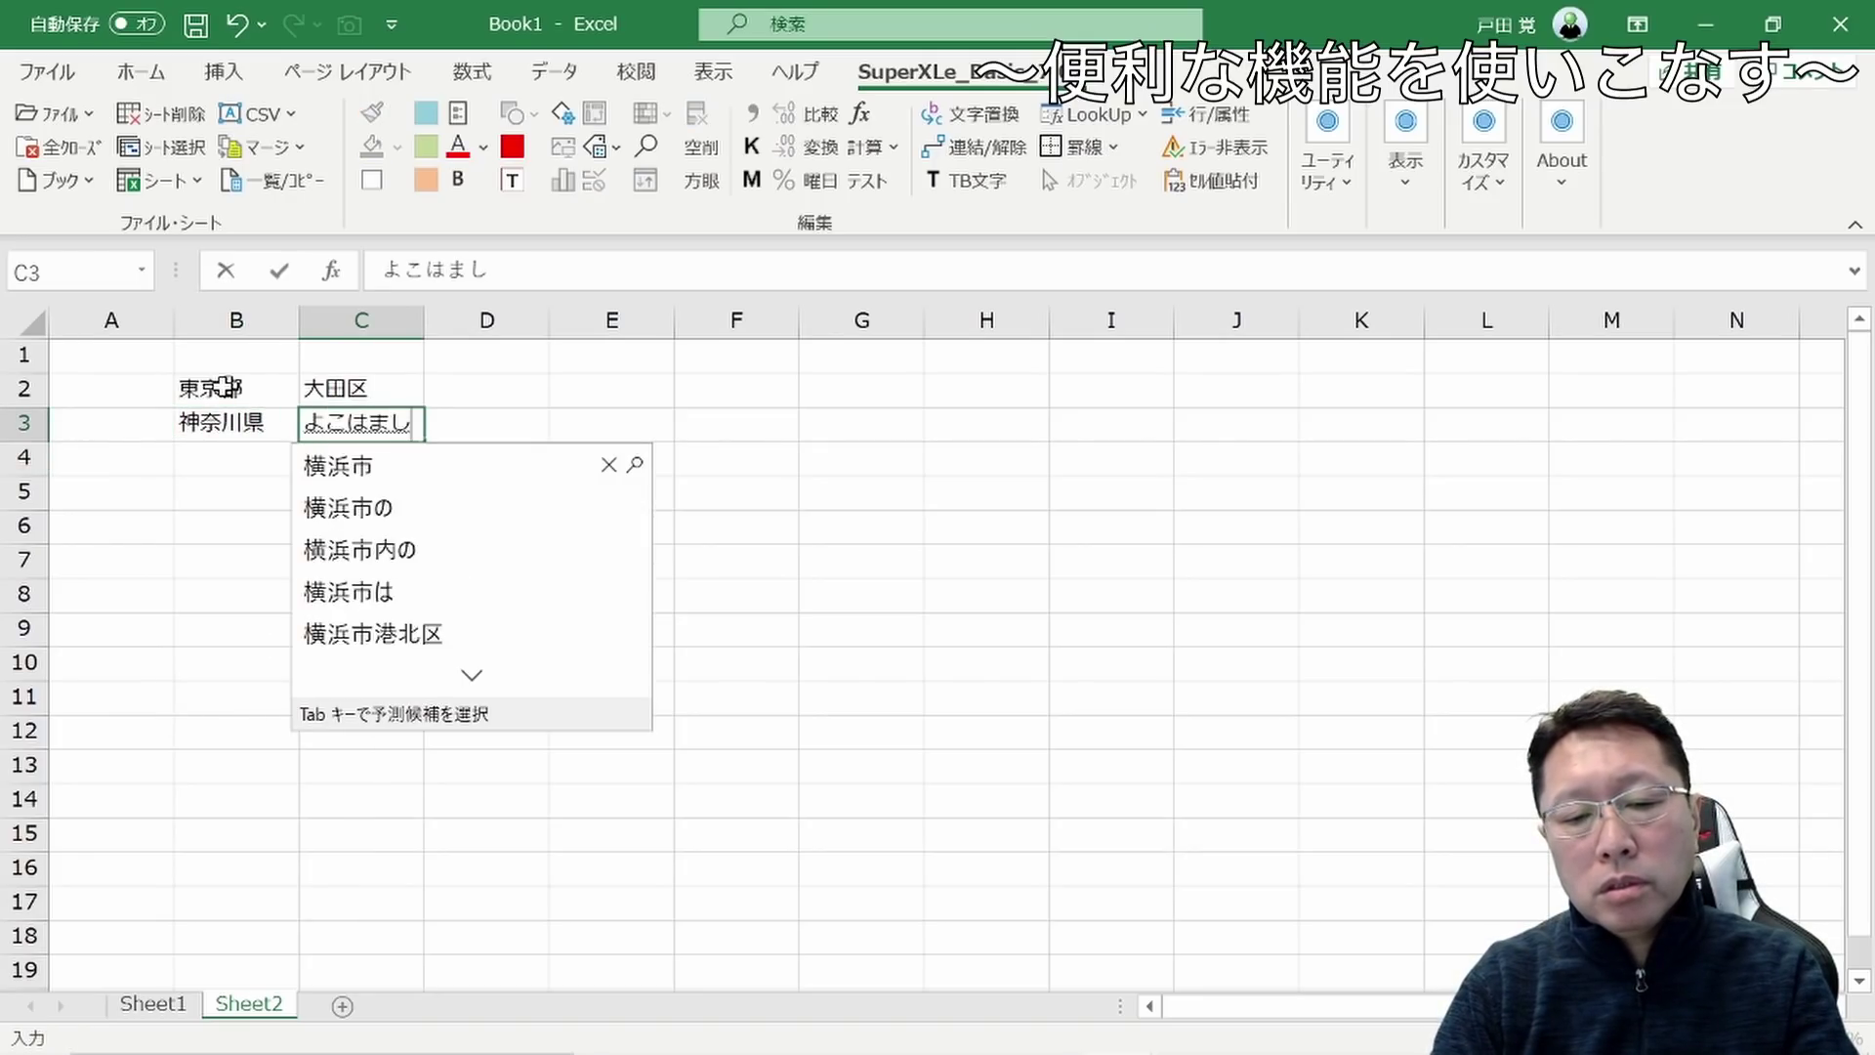
key(space)
key(Return)
key(Return)
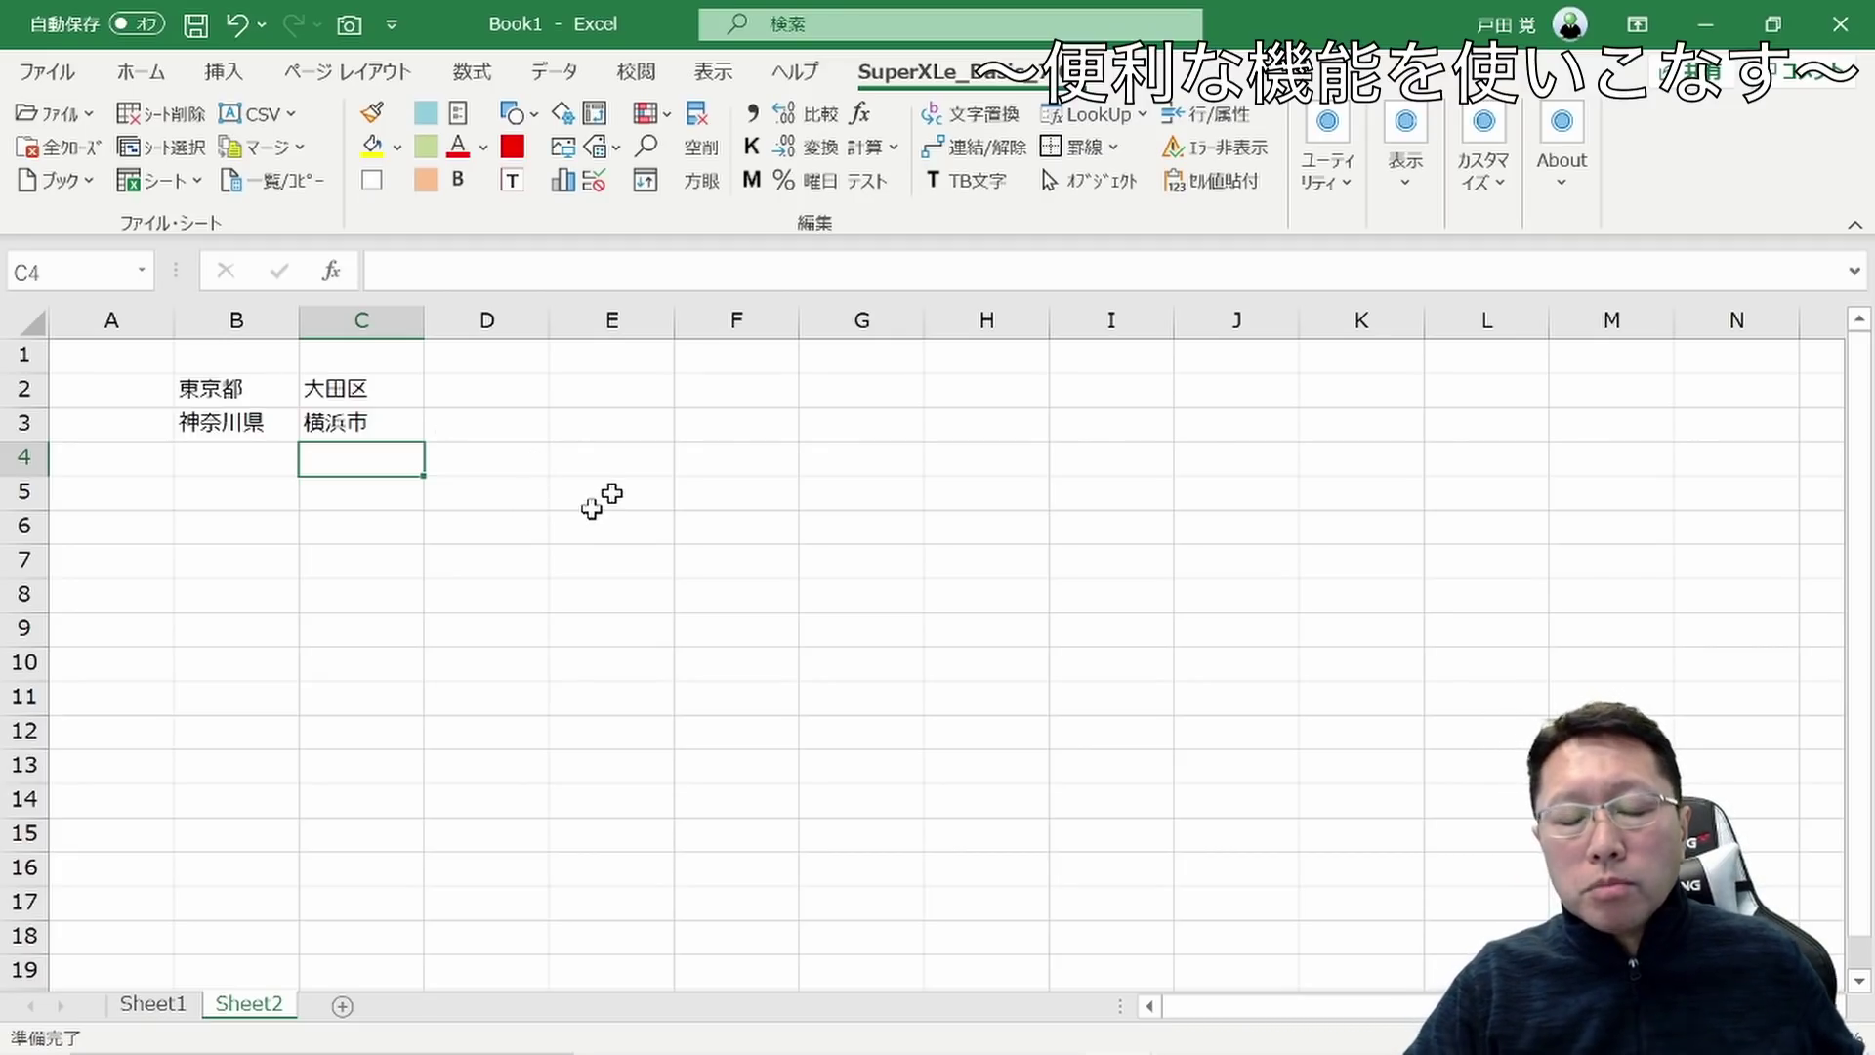
click(615, 493)
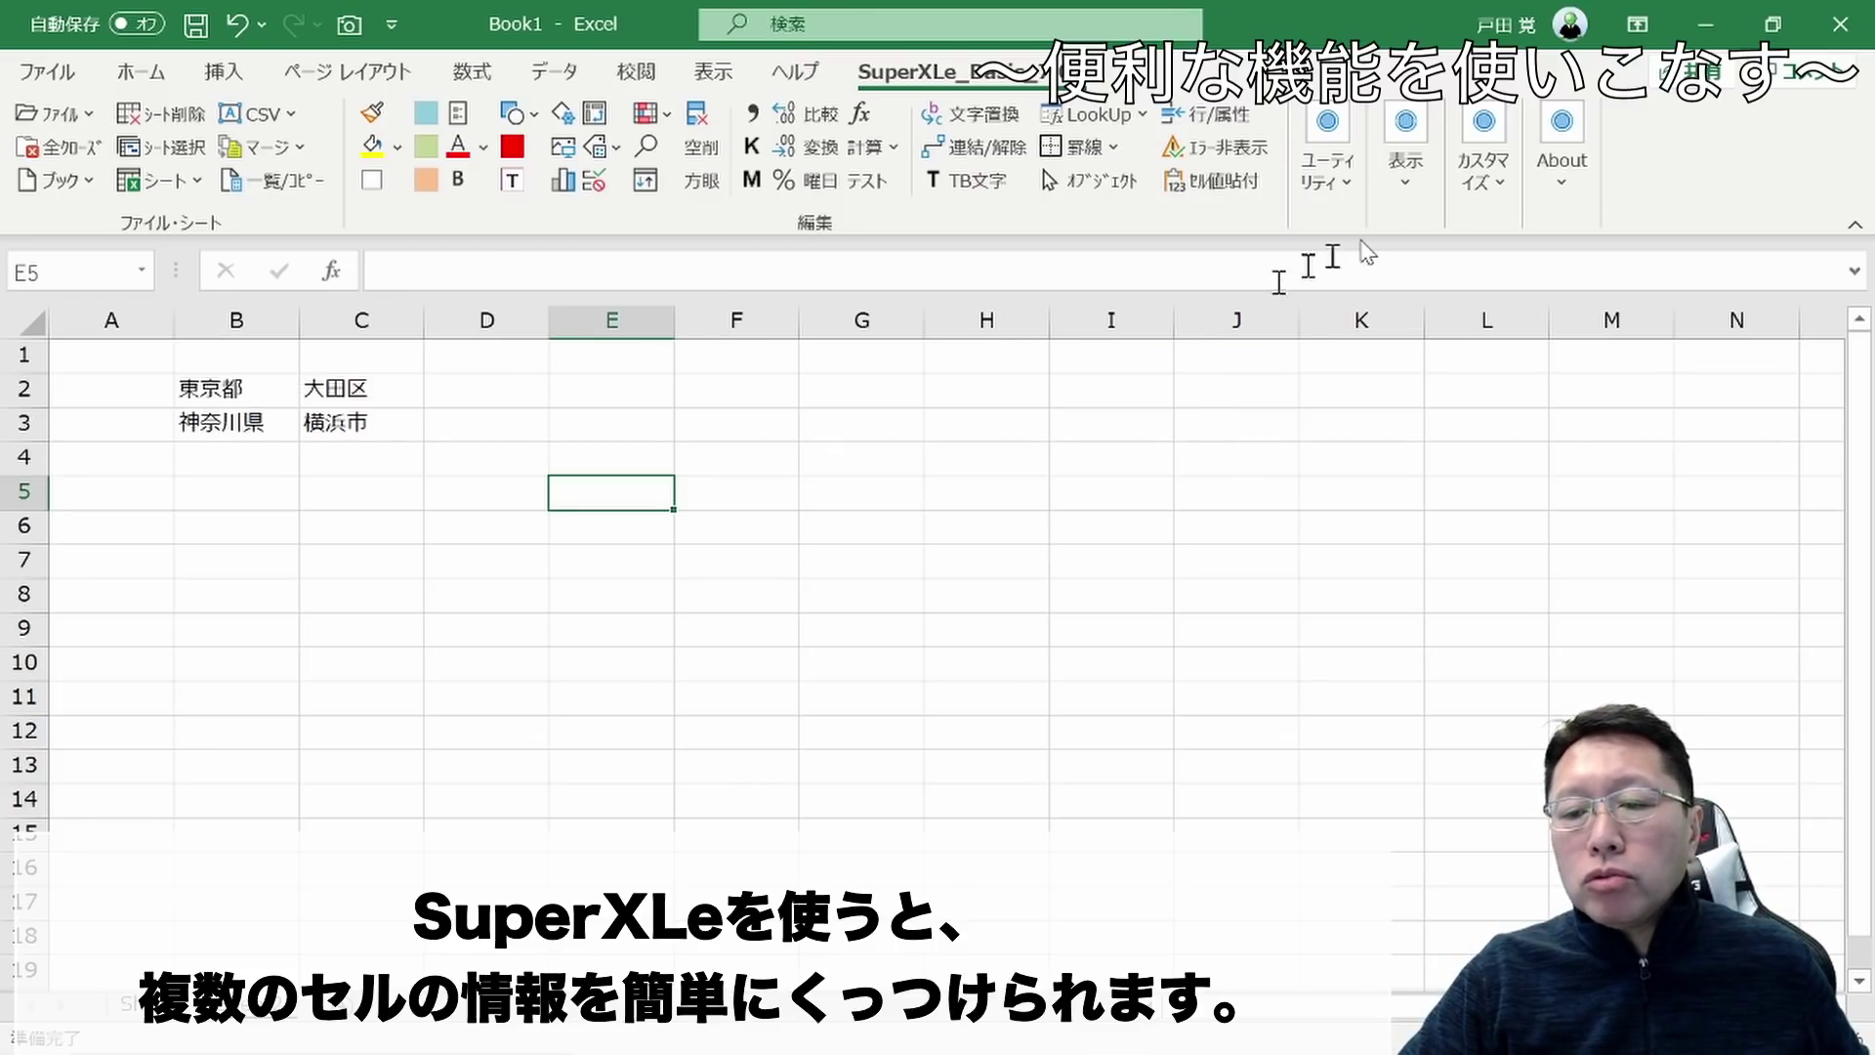
key(Down)
key(Down)
key(Down)
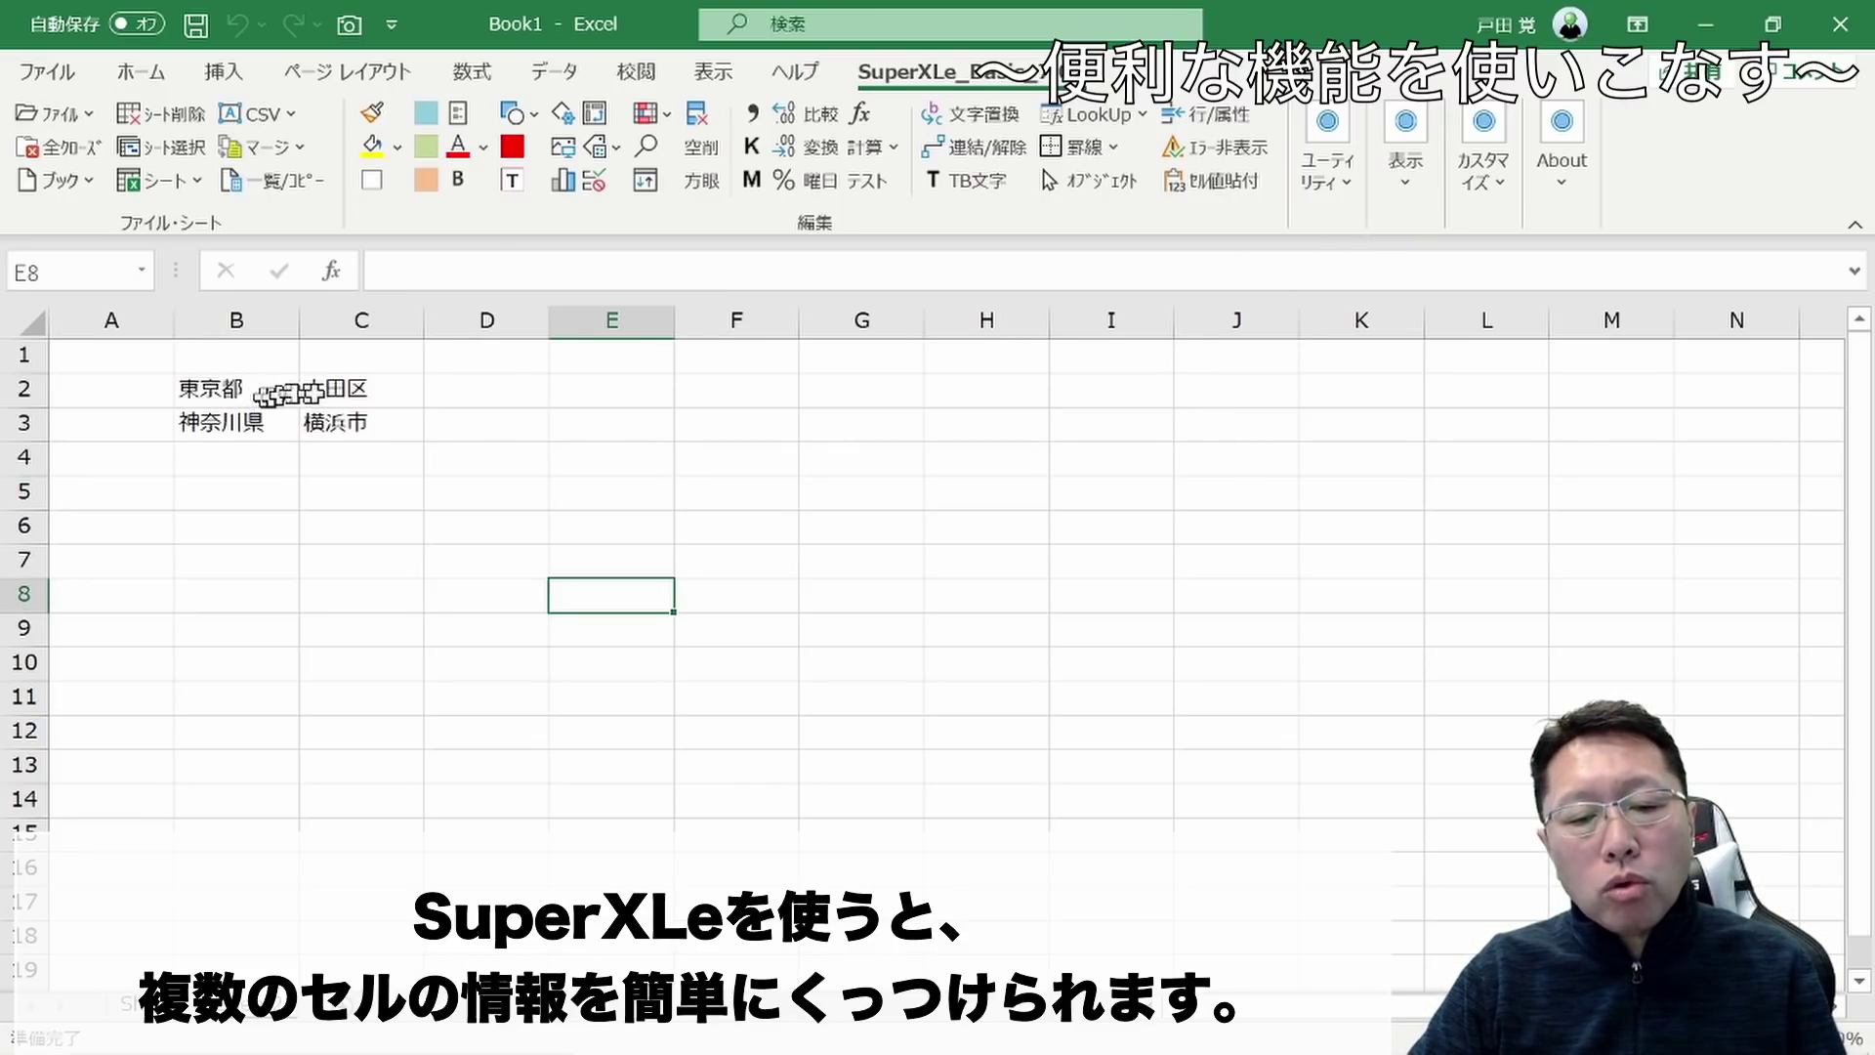
click(516, 397)
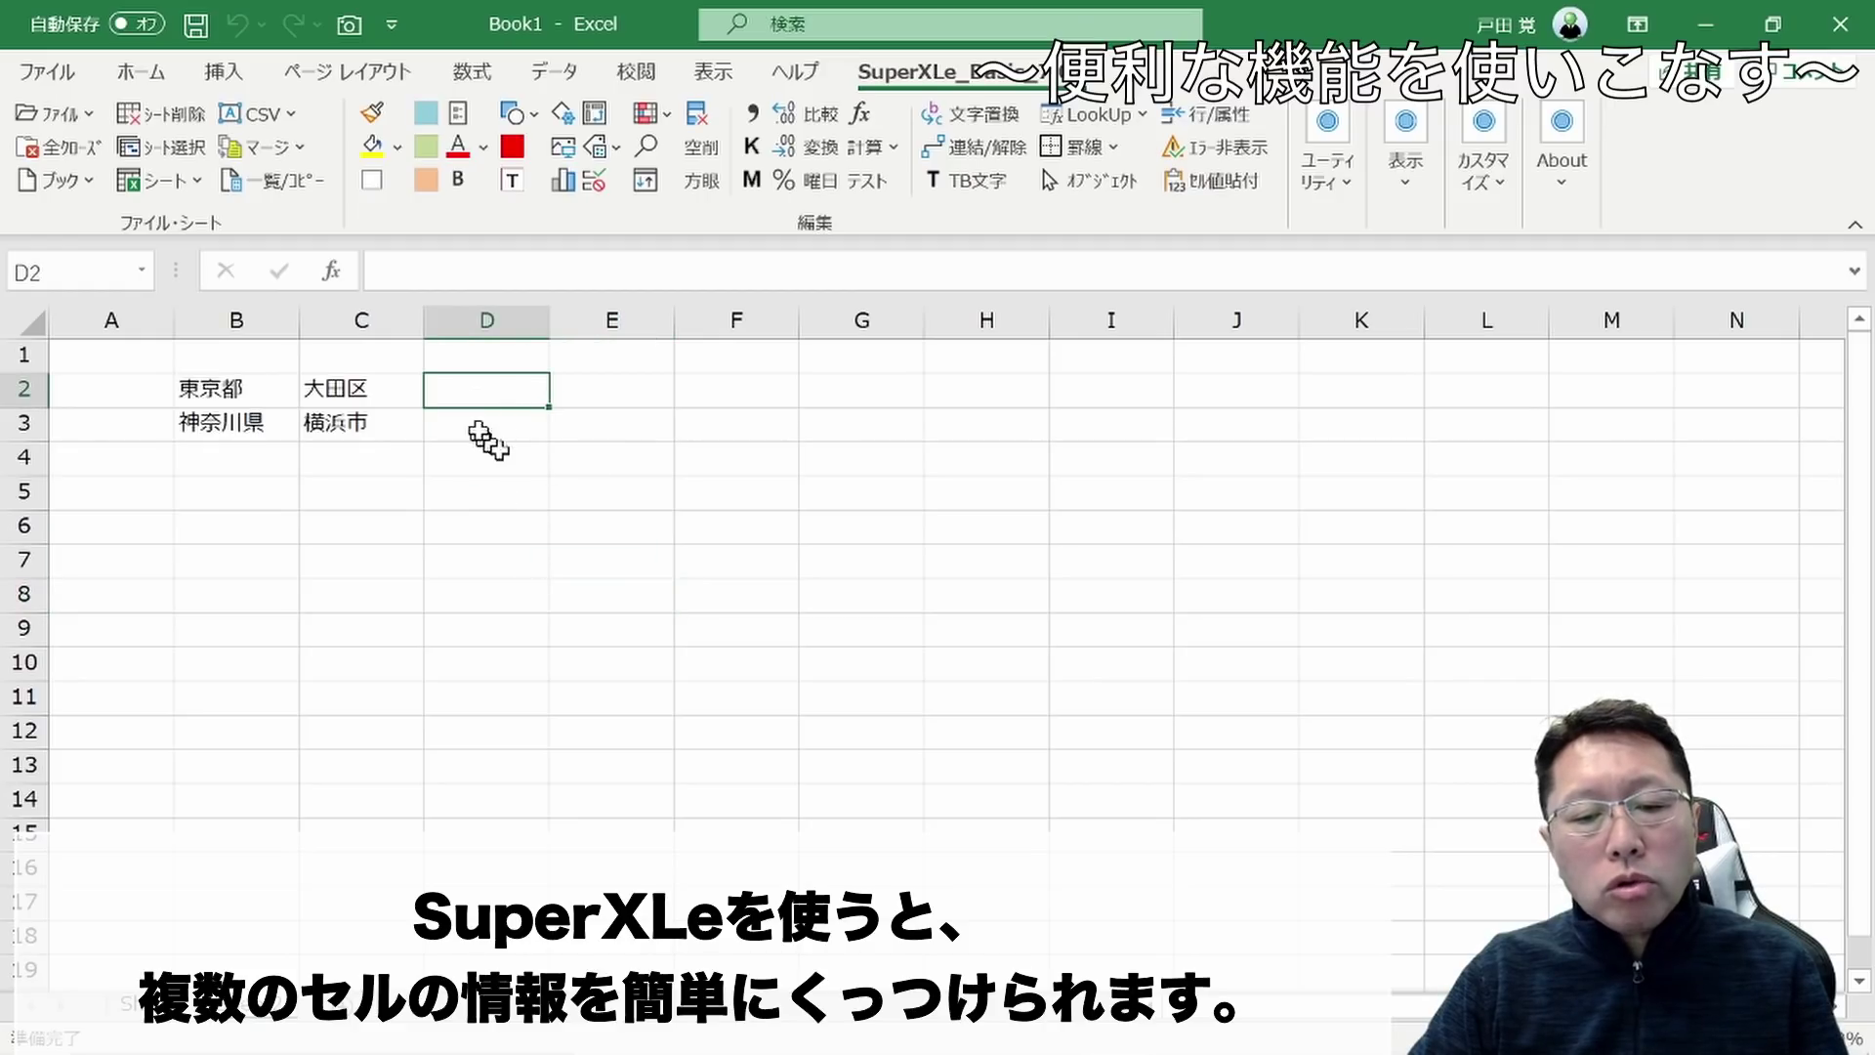
Use SuperXLe 連結/解除 on B2:C2 so D2 shows 東京都大田区
click(972, 149)
click(230, 393)
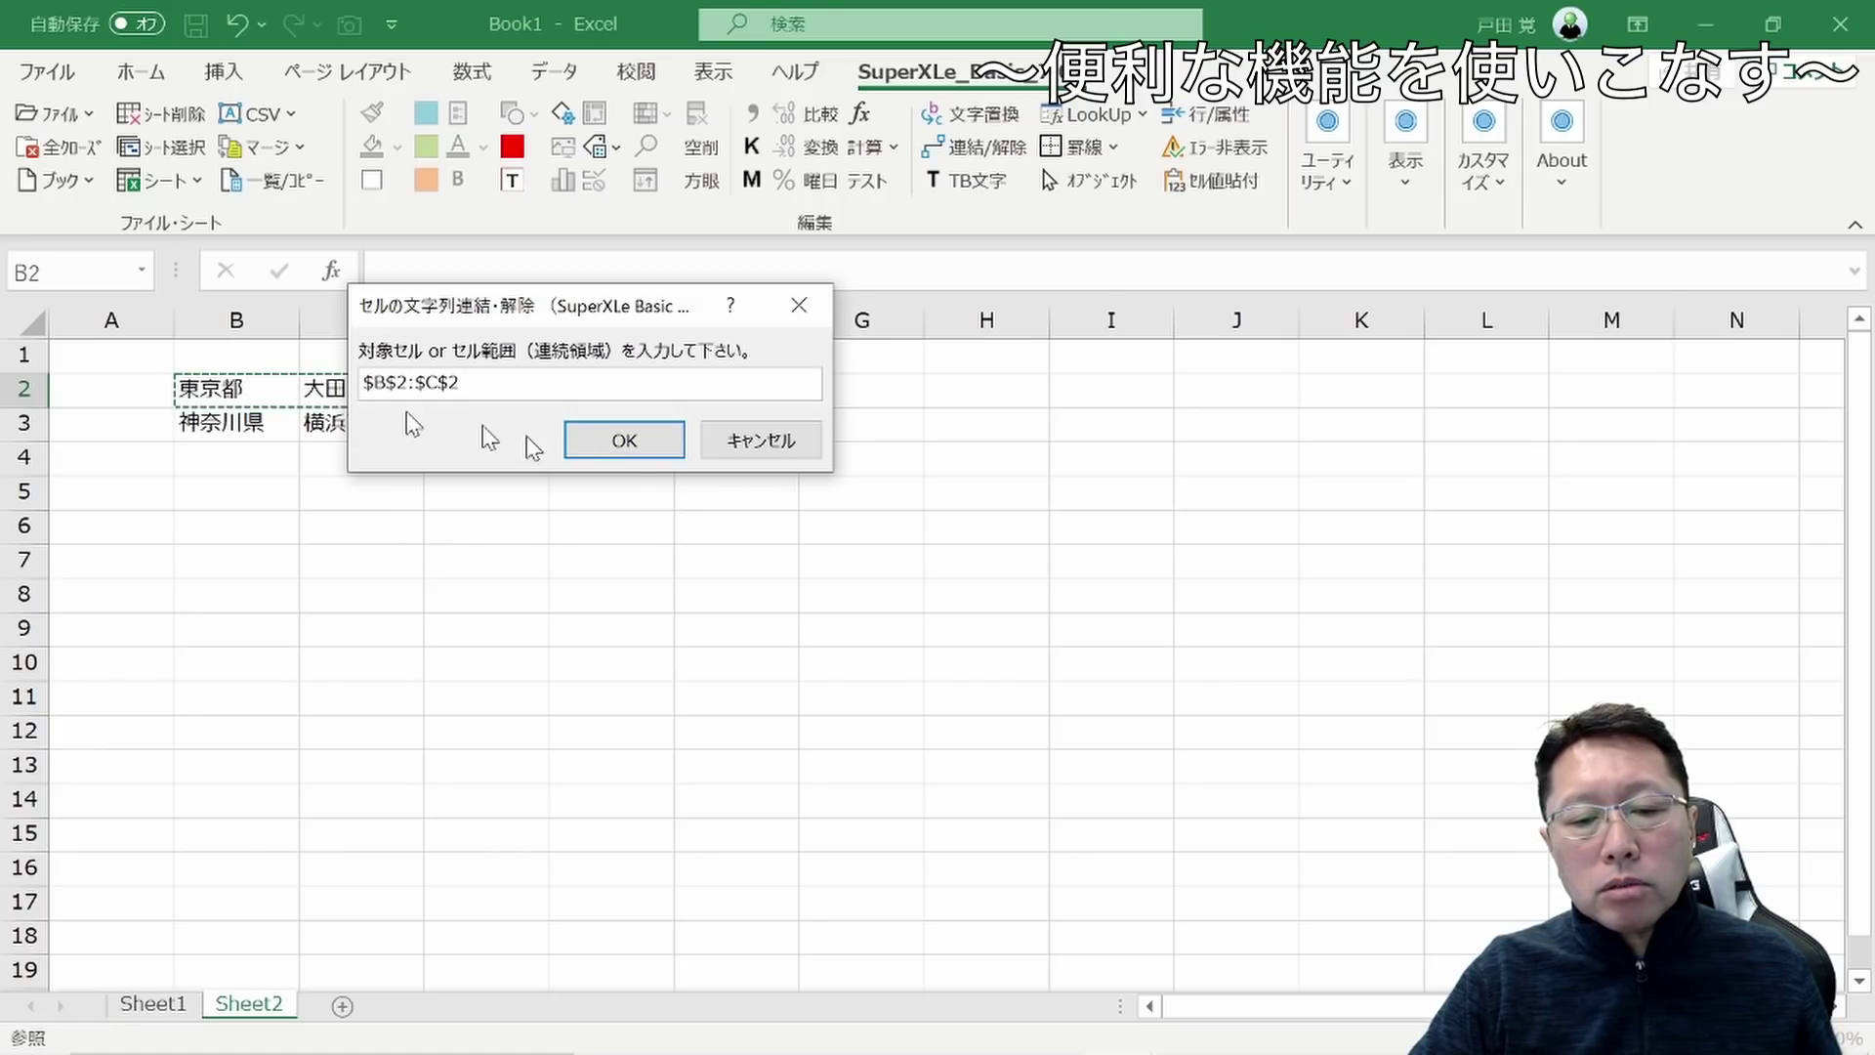
click(626, 442)
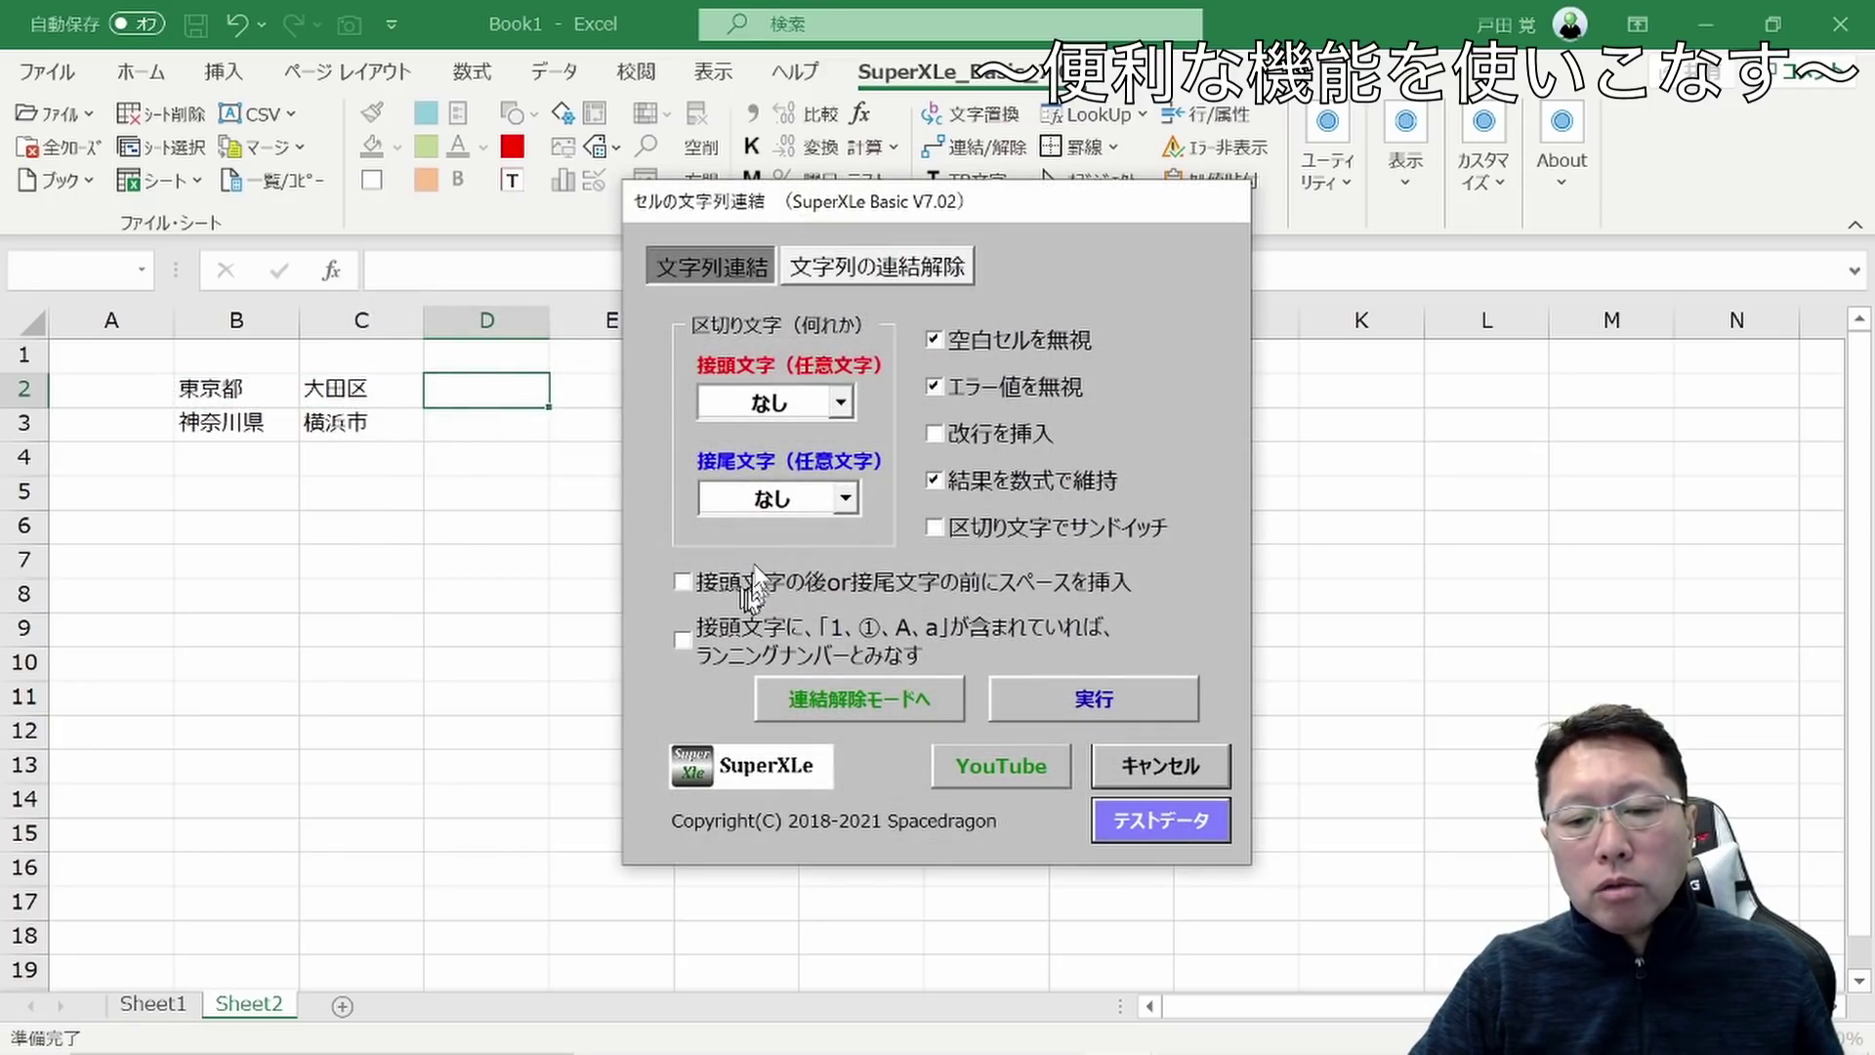
click(1131, 713)
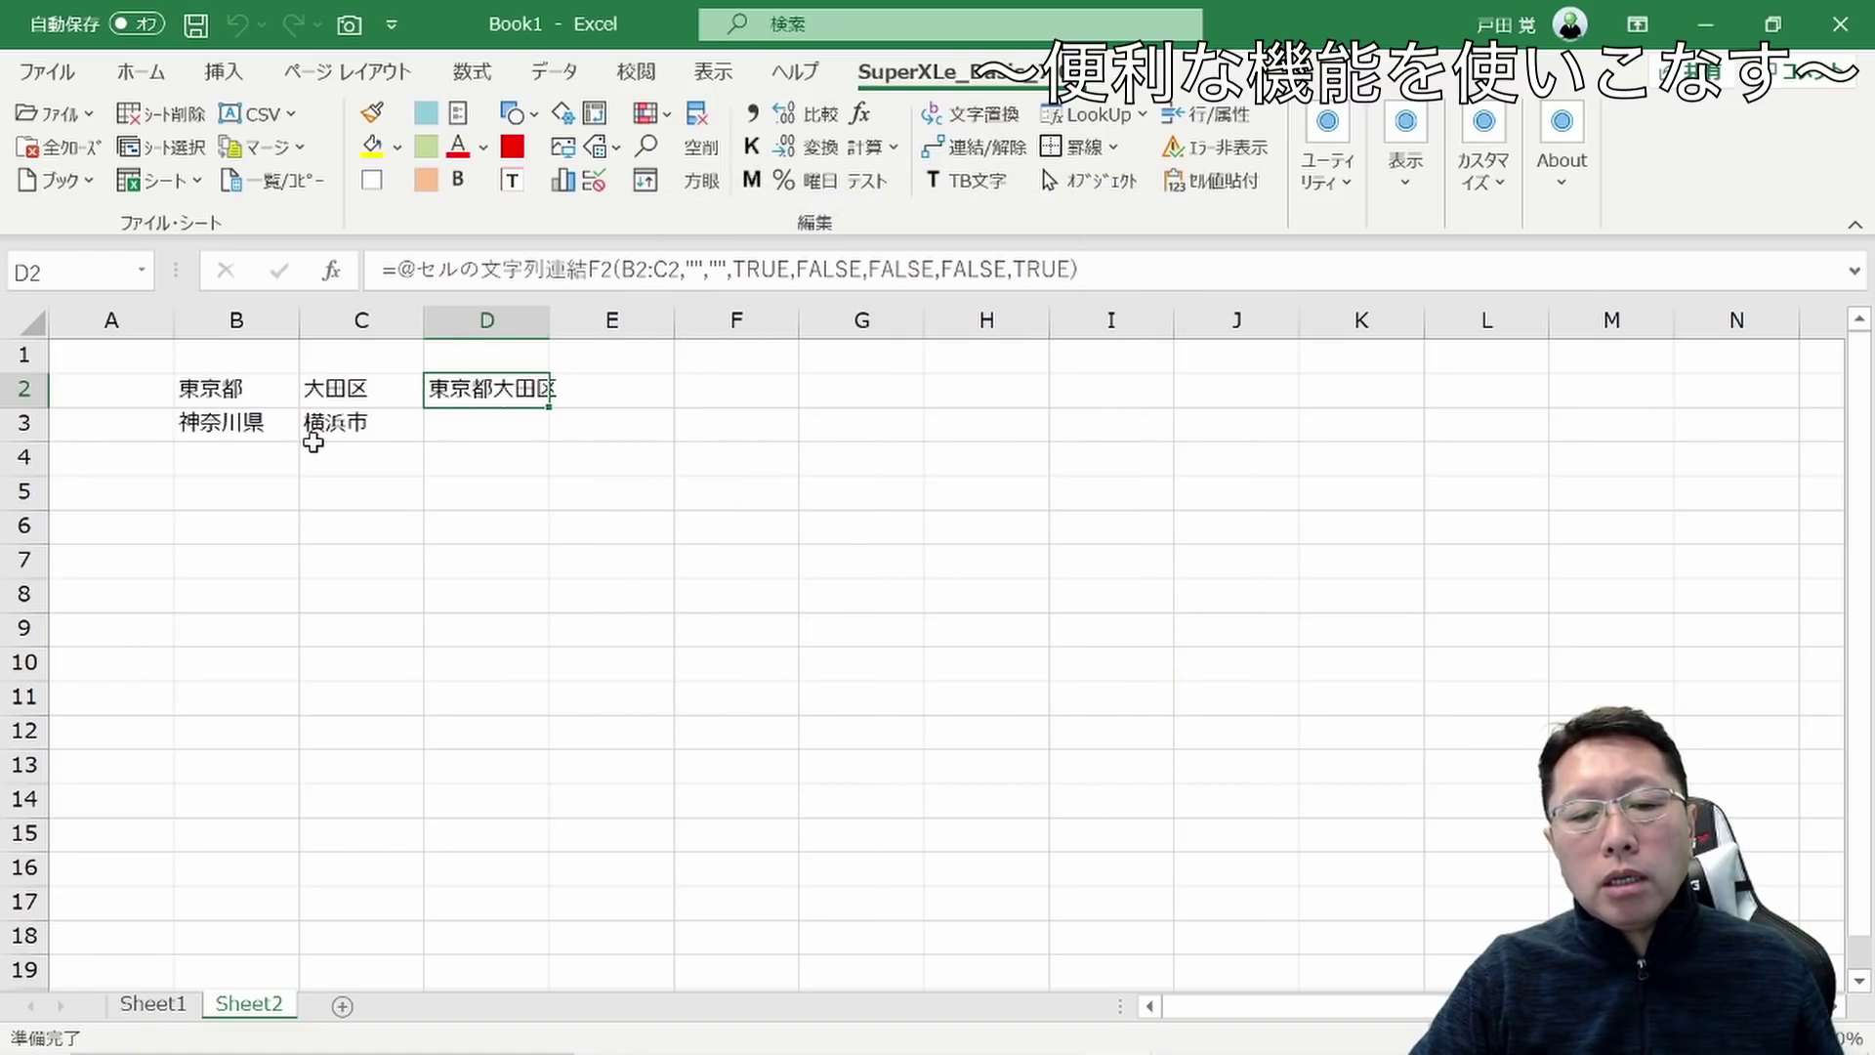
click(694, 495)
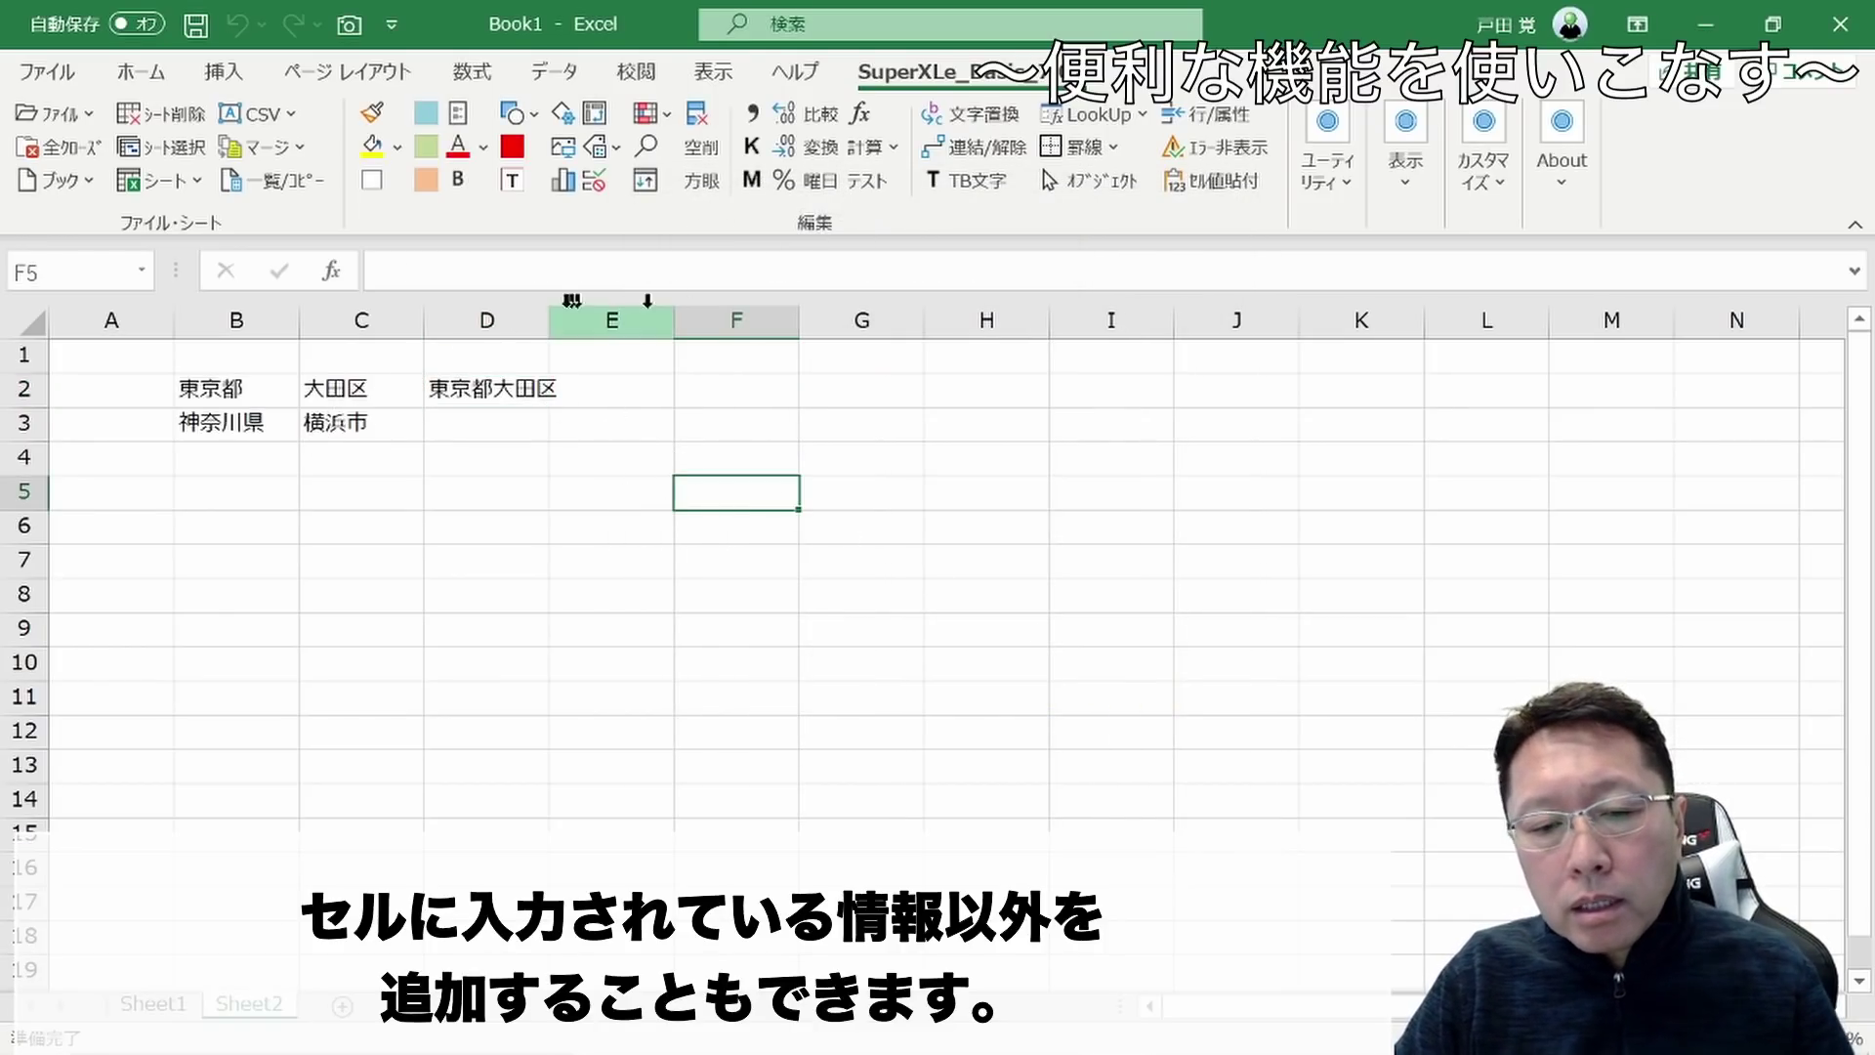
click(601, 393)
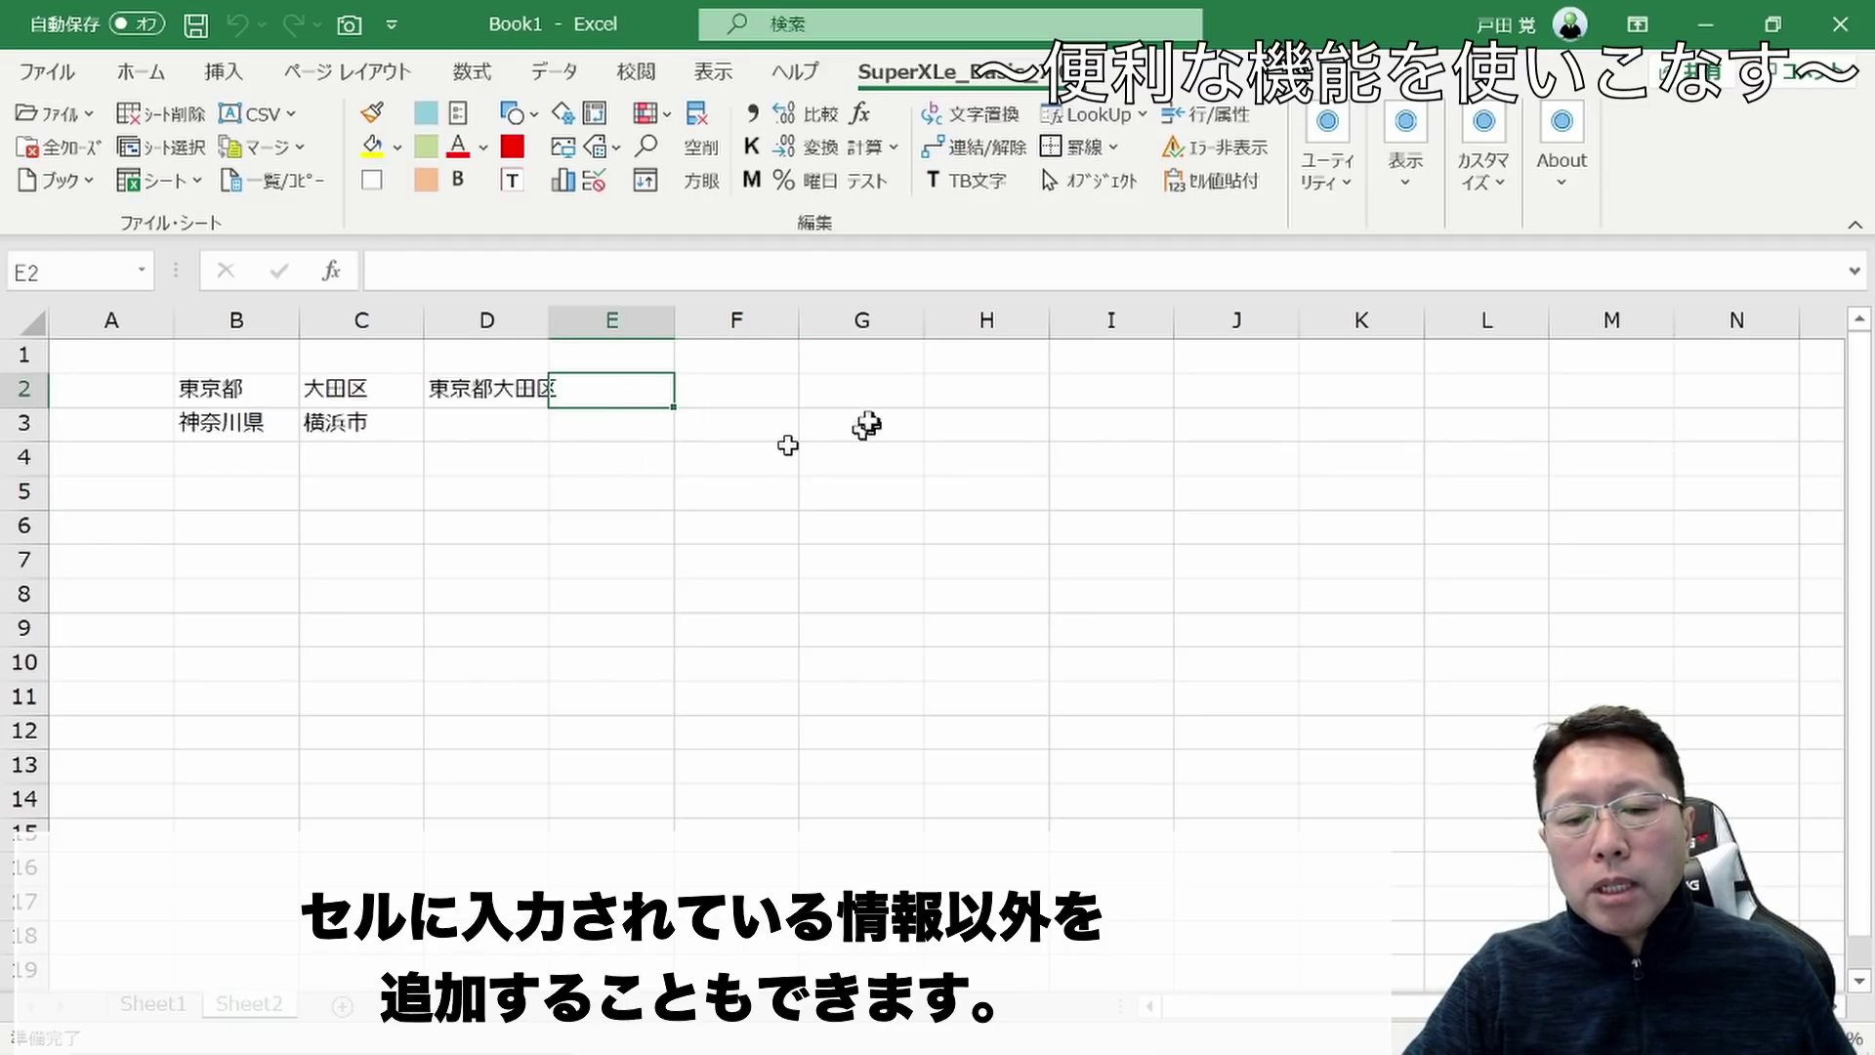
Join B2:C2 into F2 with '=' as the suffix character, giving 東京都=大田区
click(794, 403)
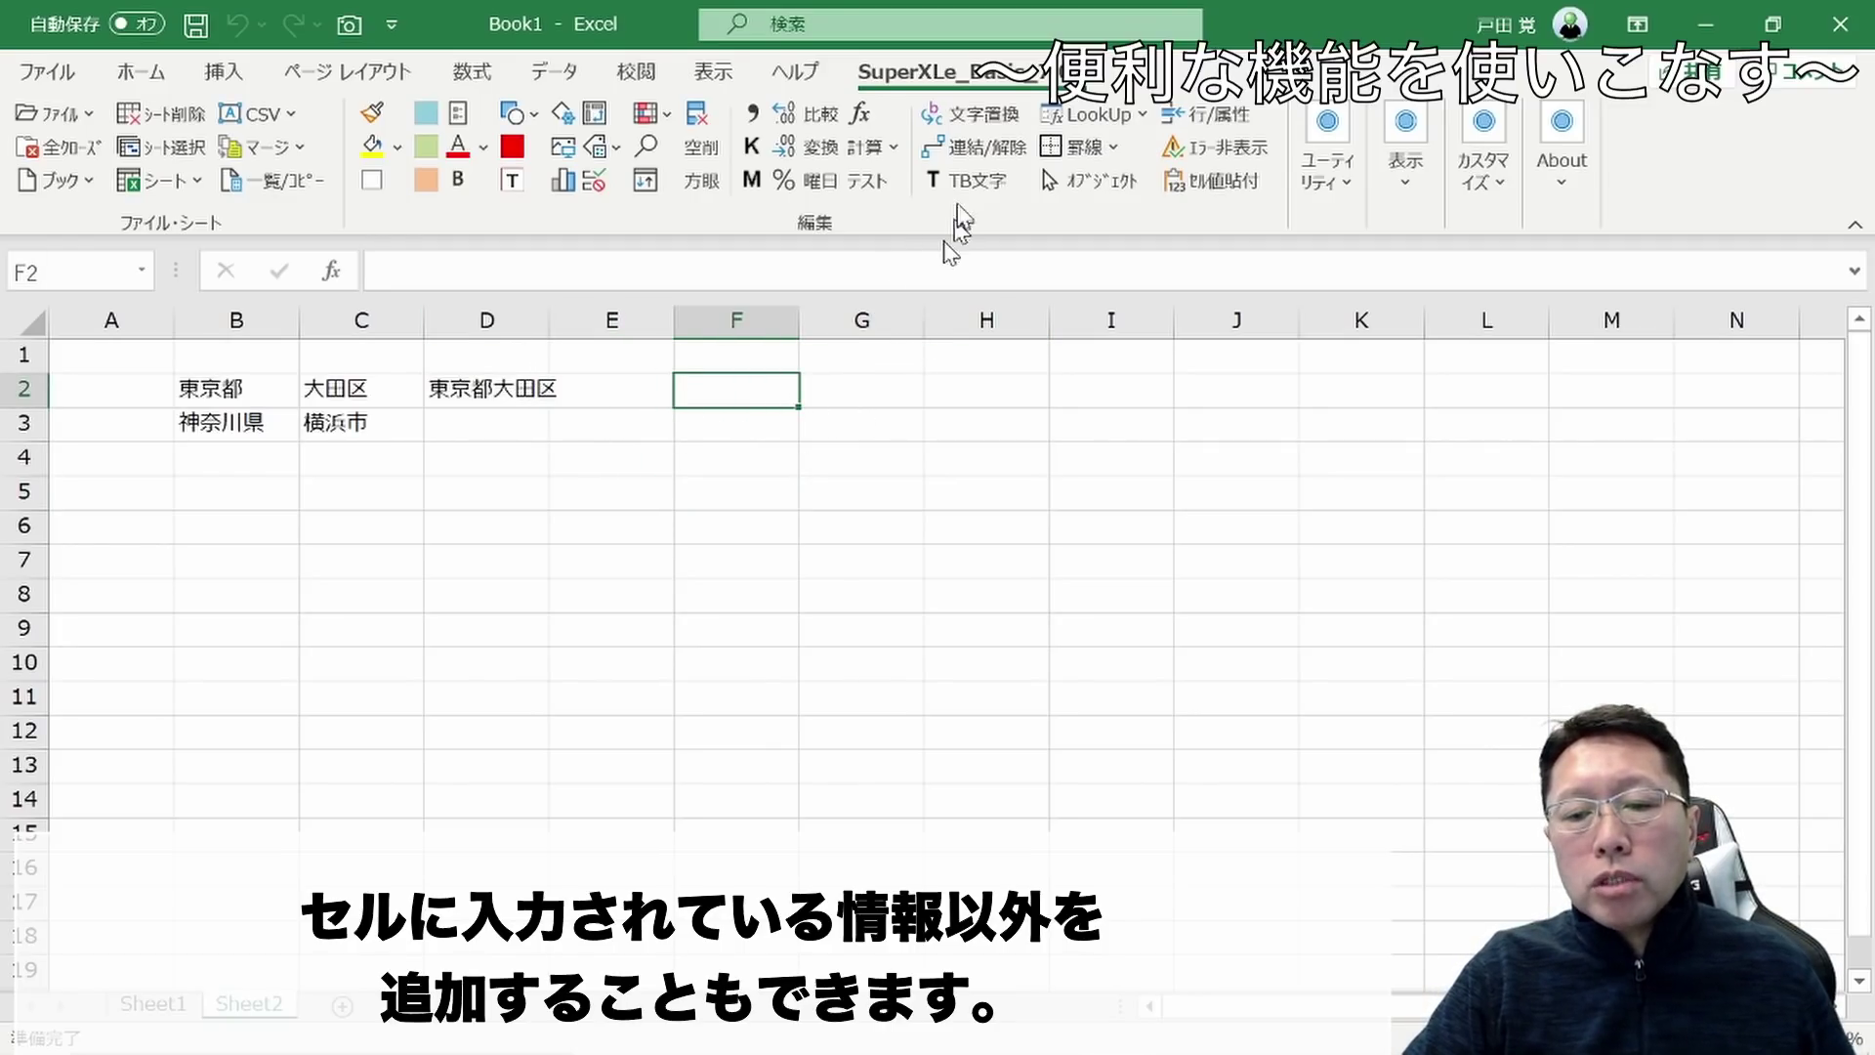
click(967, 155)
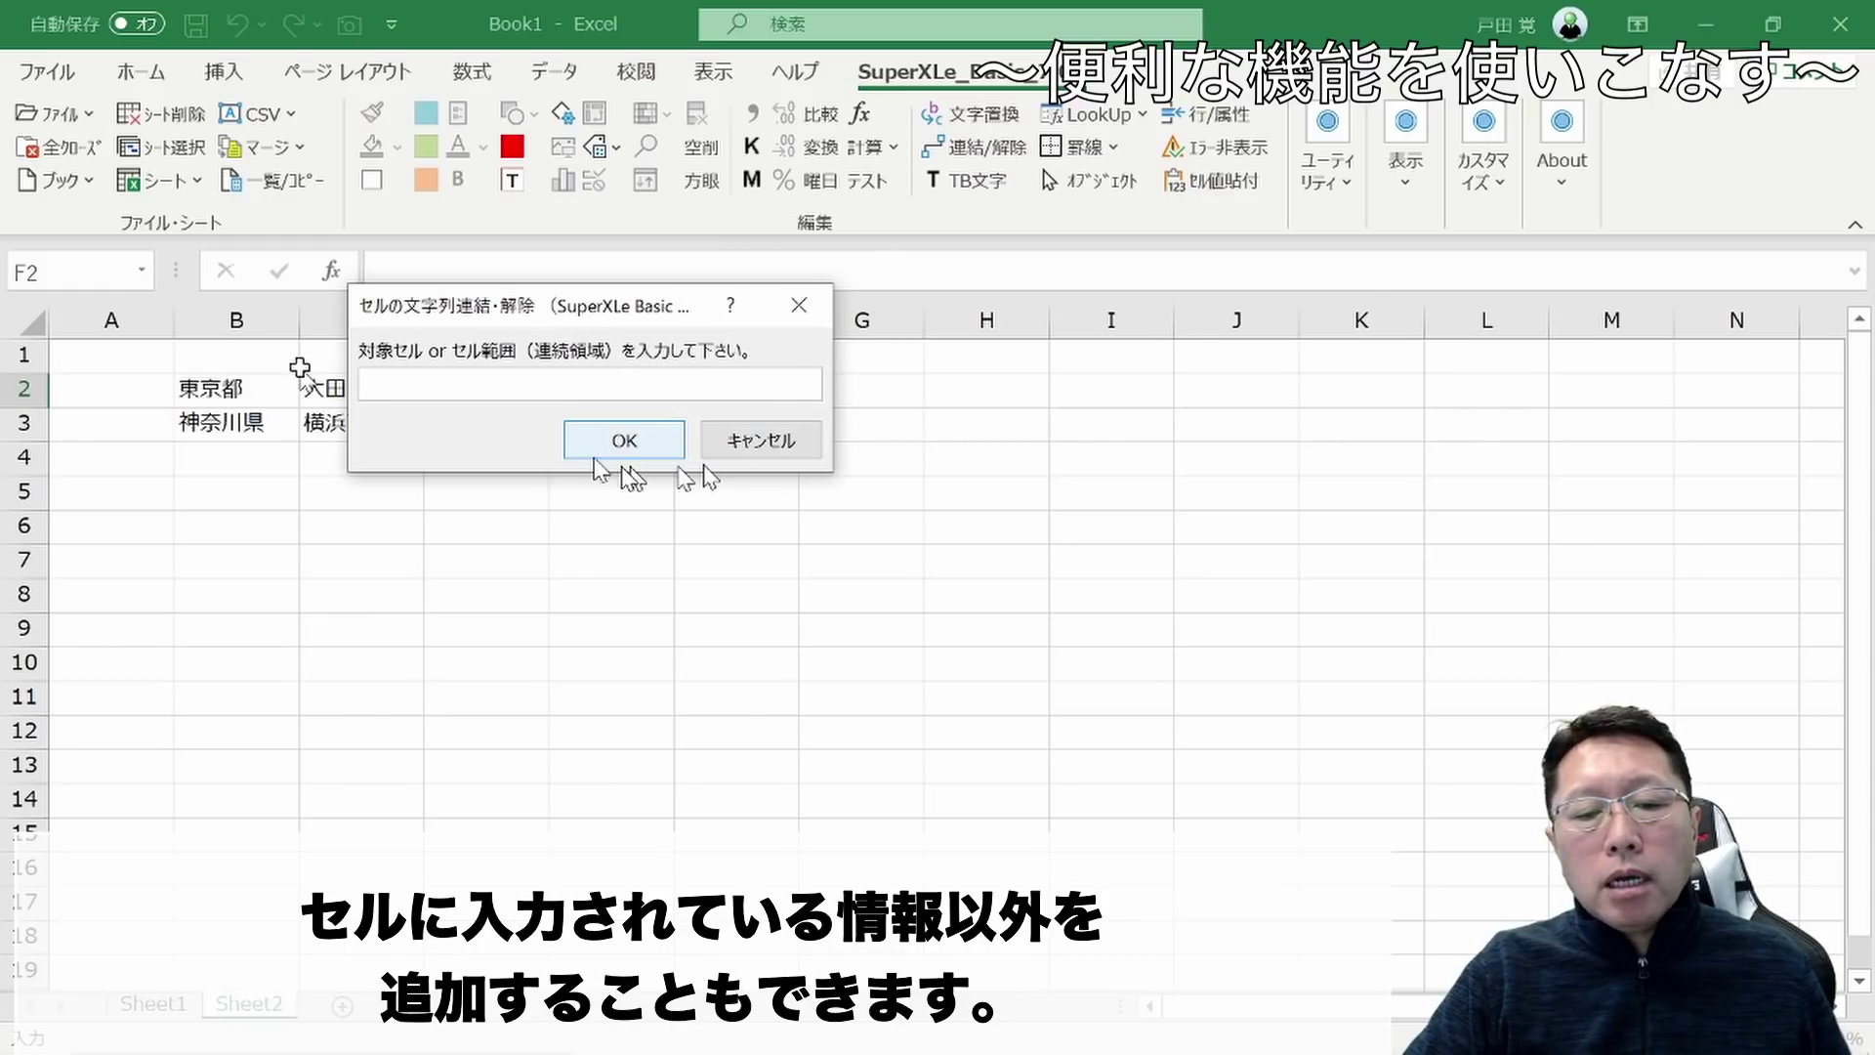
drag(210, 384, 328, 387)
click(607, 430)
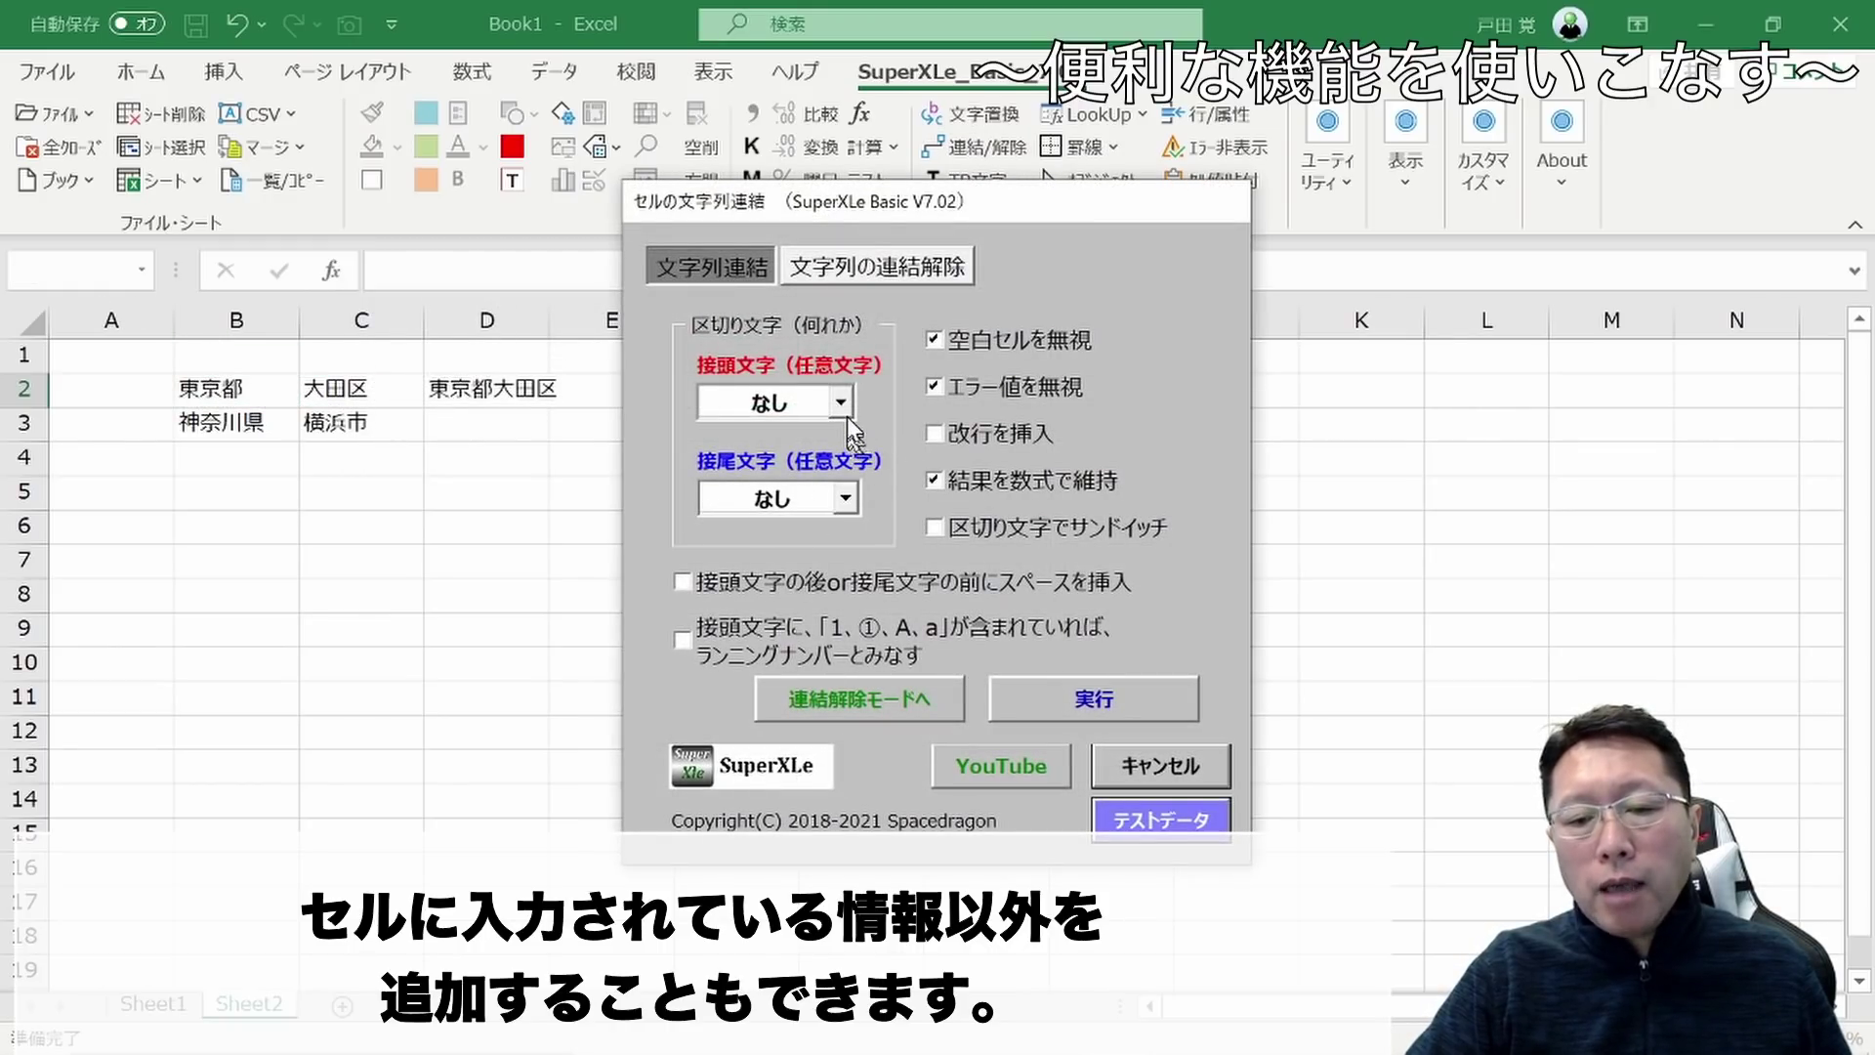
click(846, 499)
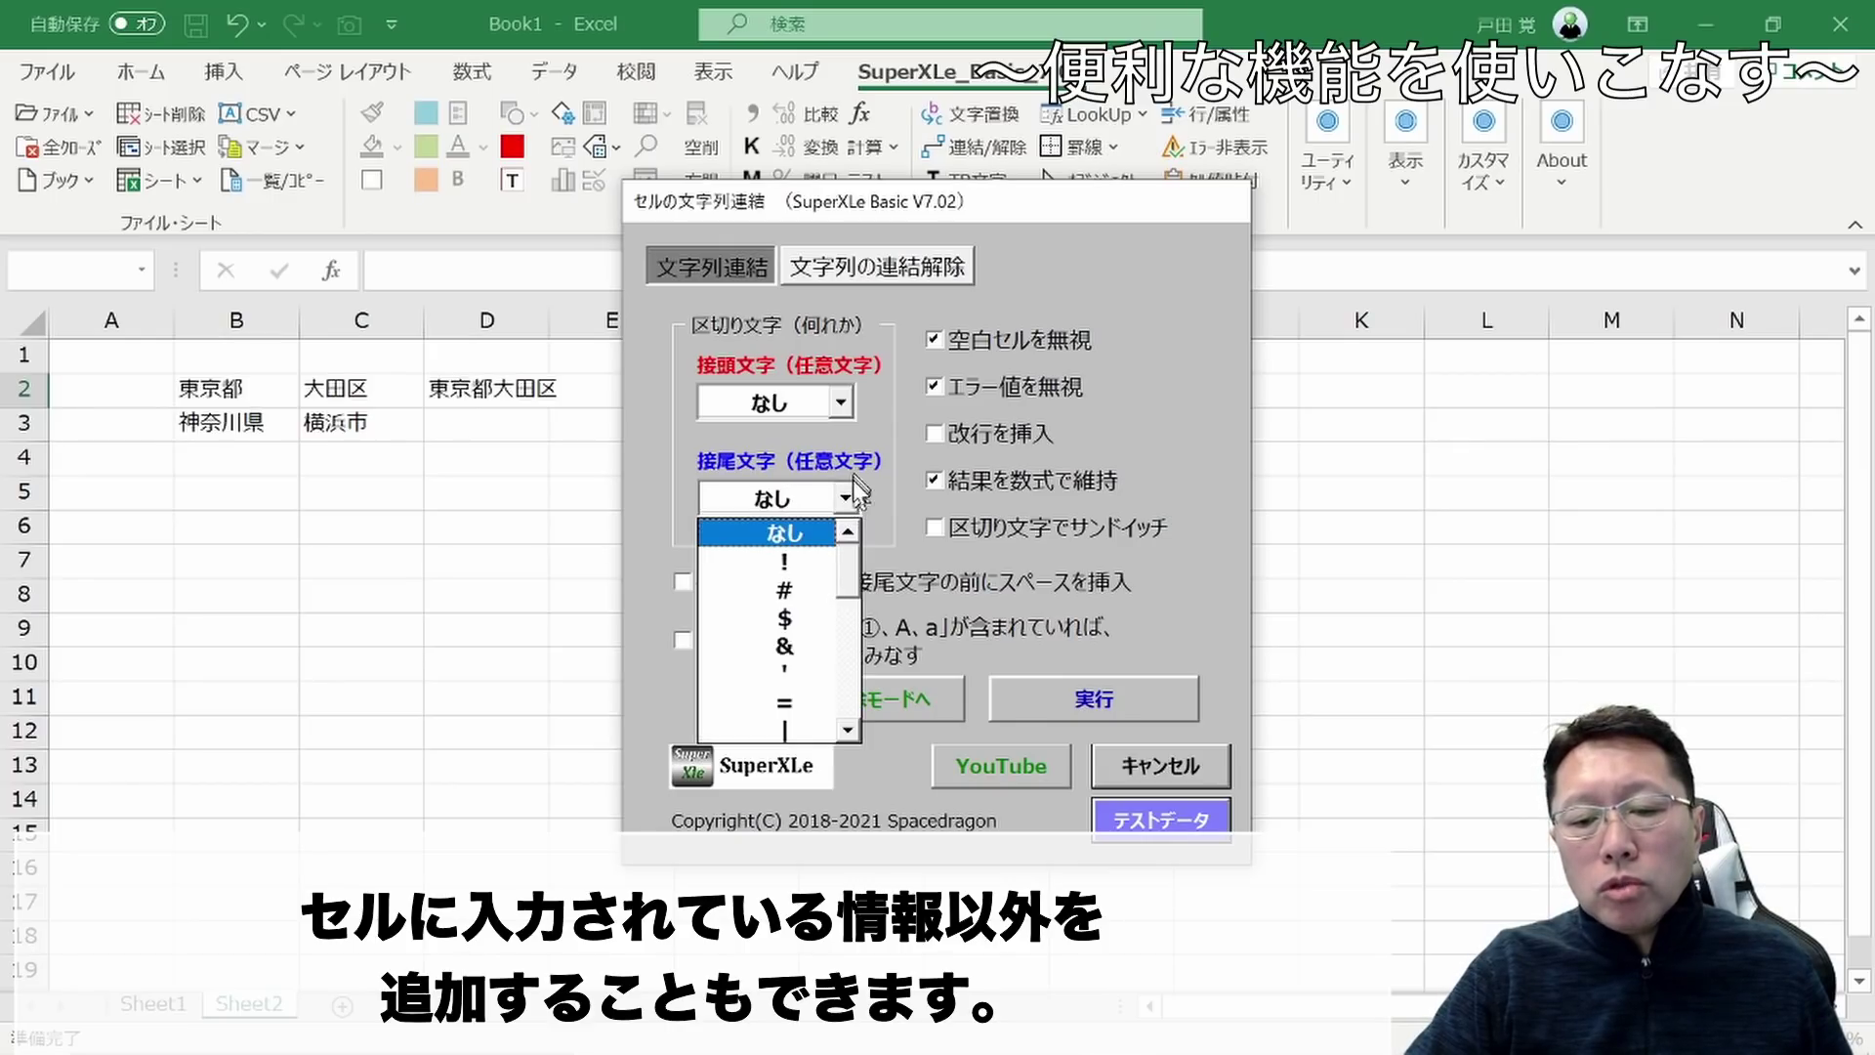
click(783, 704)
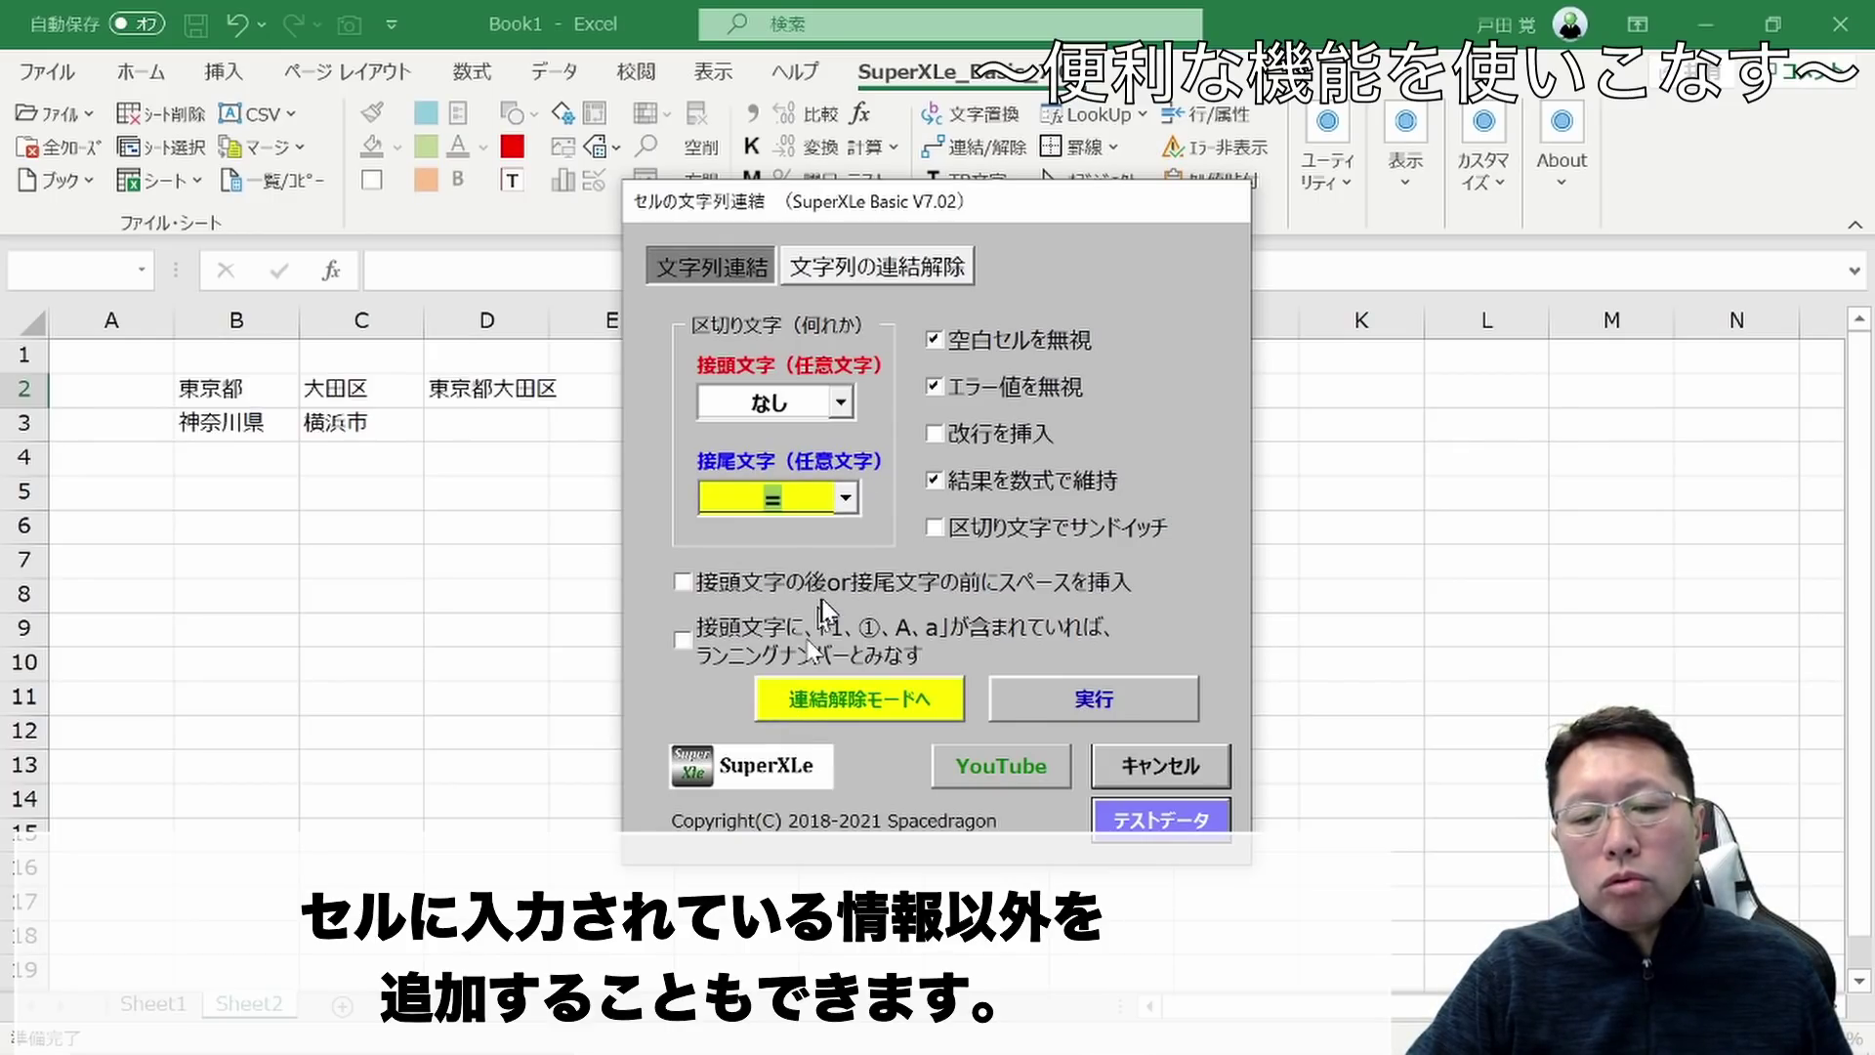
click(1041, 703)
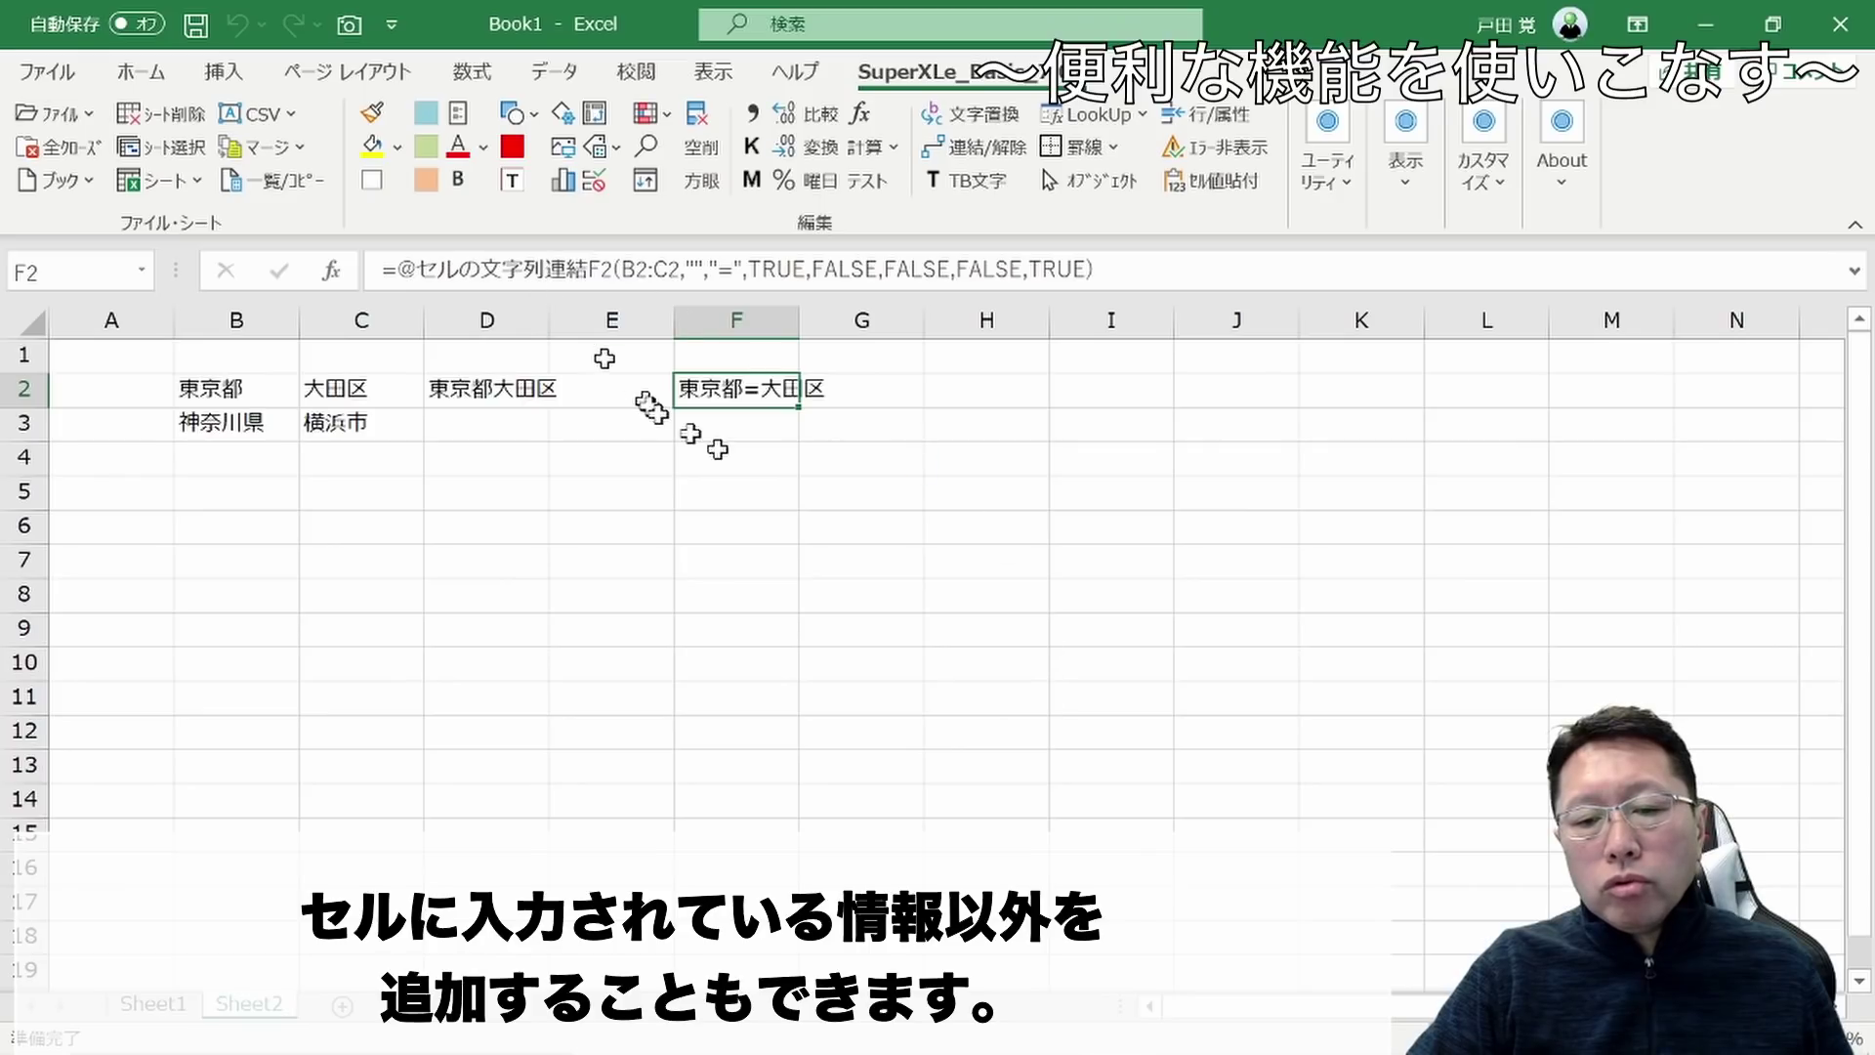
click(862, 396)
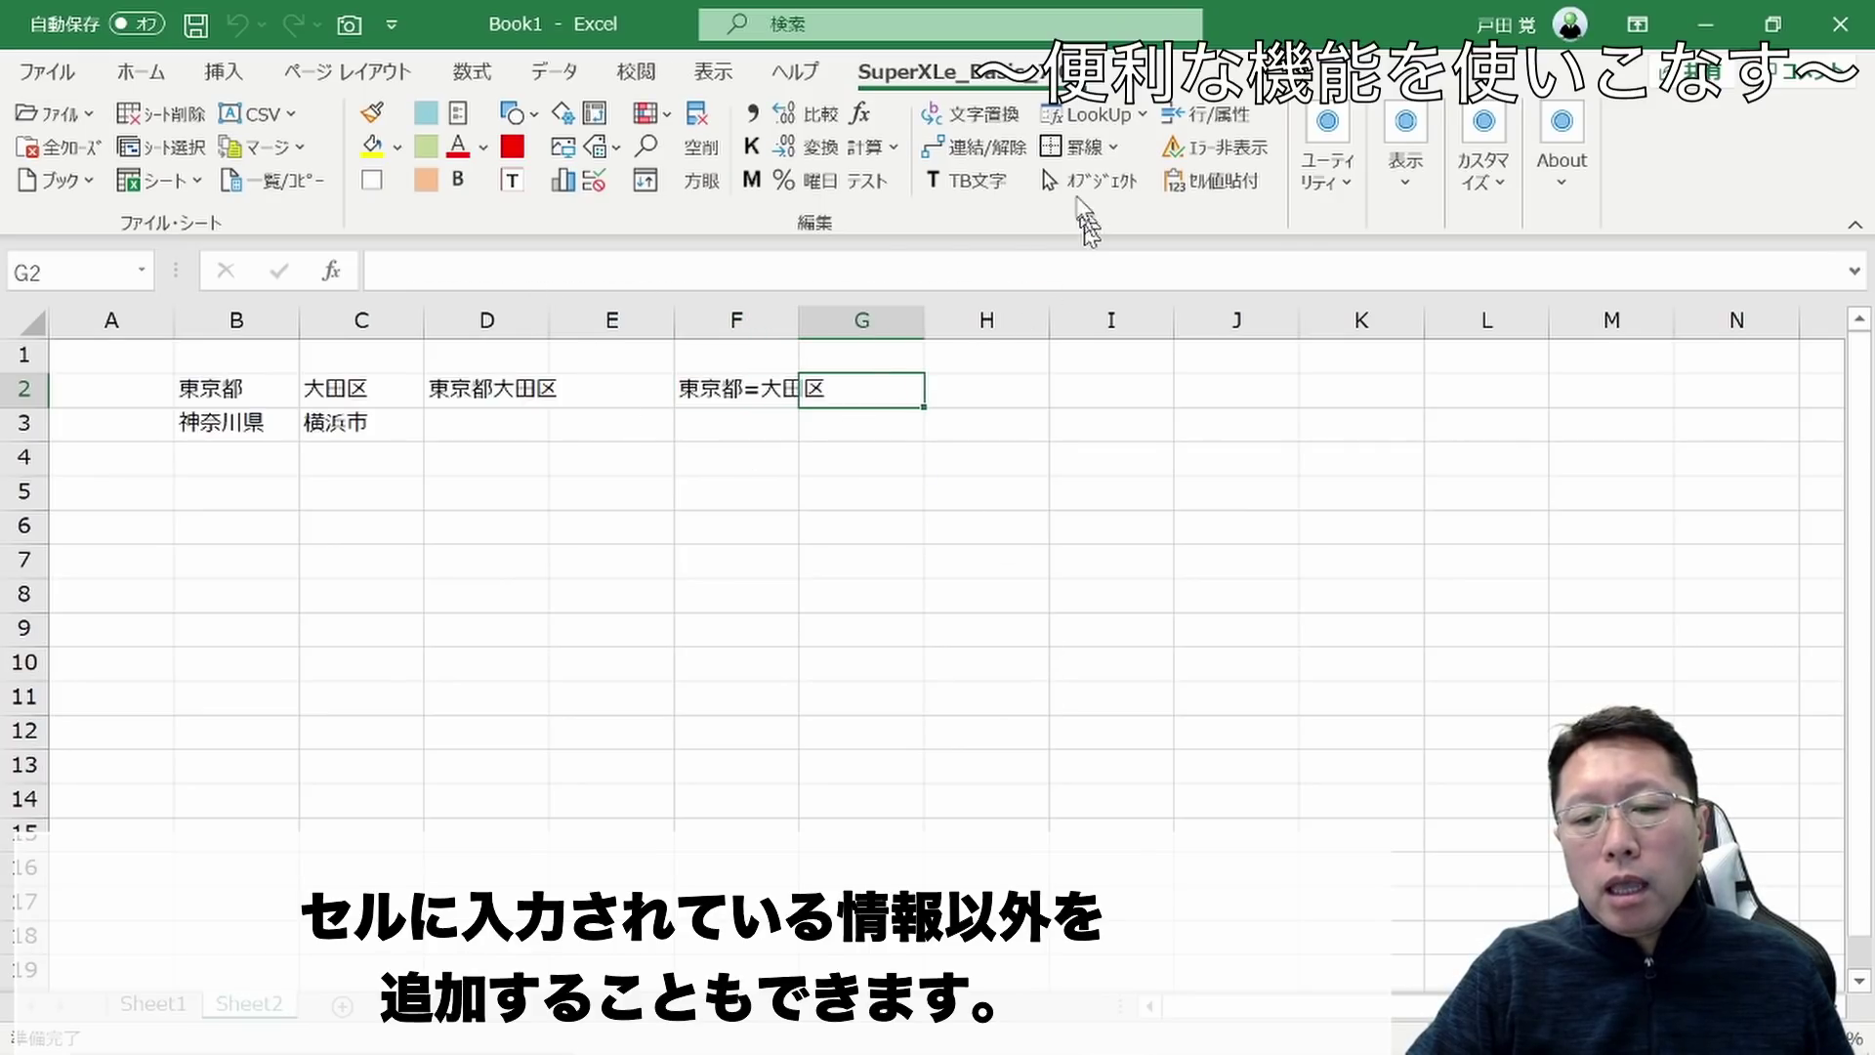
Join B2:C2 into G2 with '/' as the suffix, giving 東京都/大田区, and check its formula
click(945, 149)
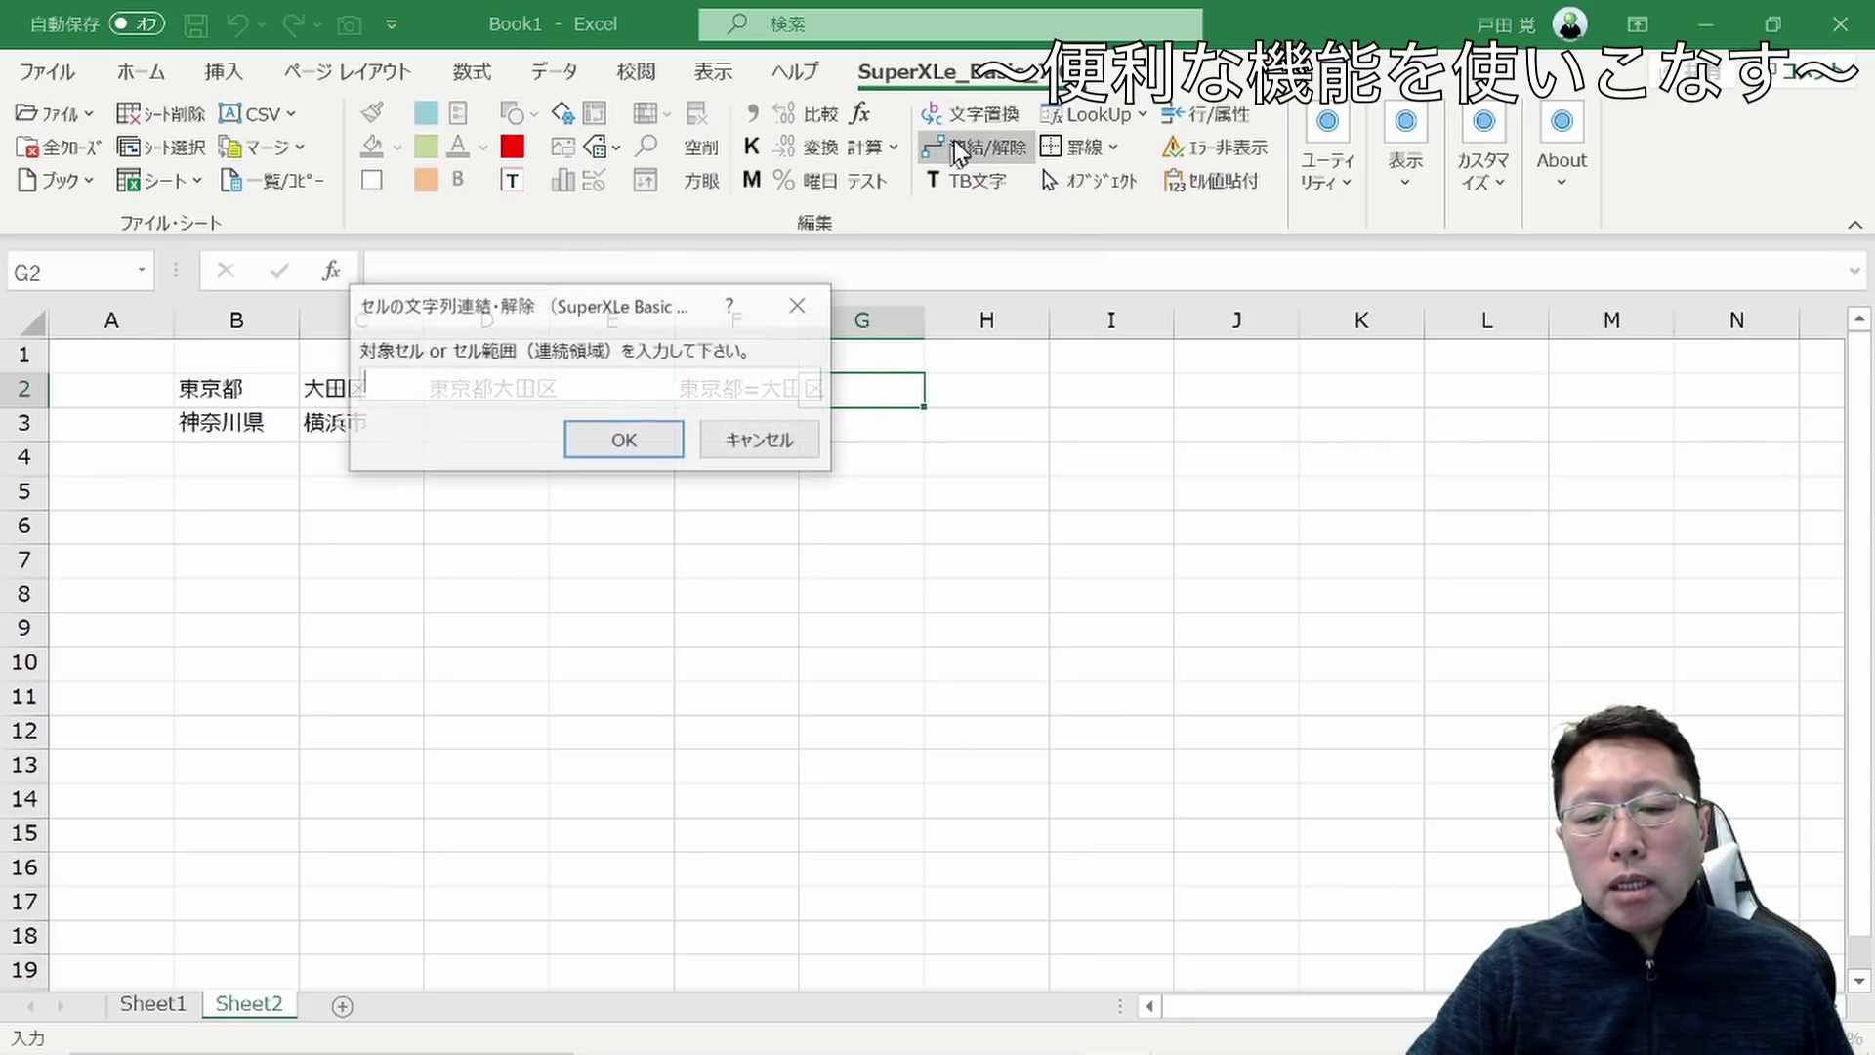
drag(280, 390, 323, 422)
click(606, 442)
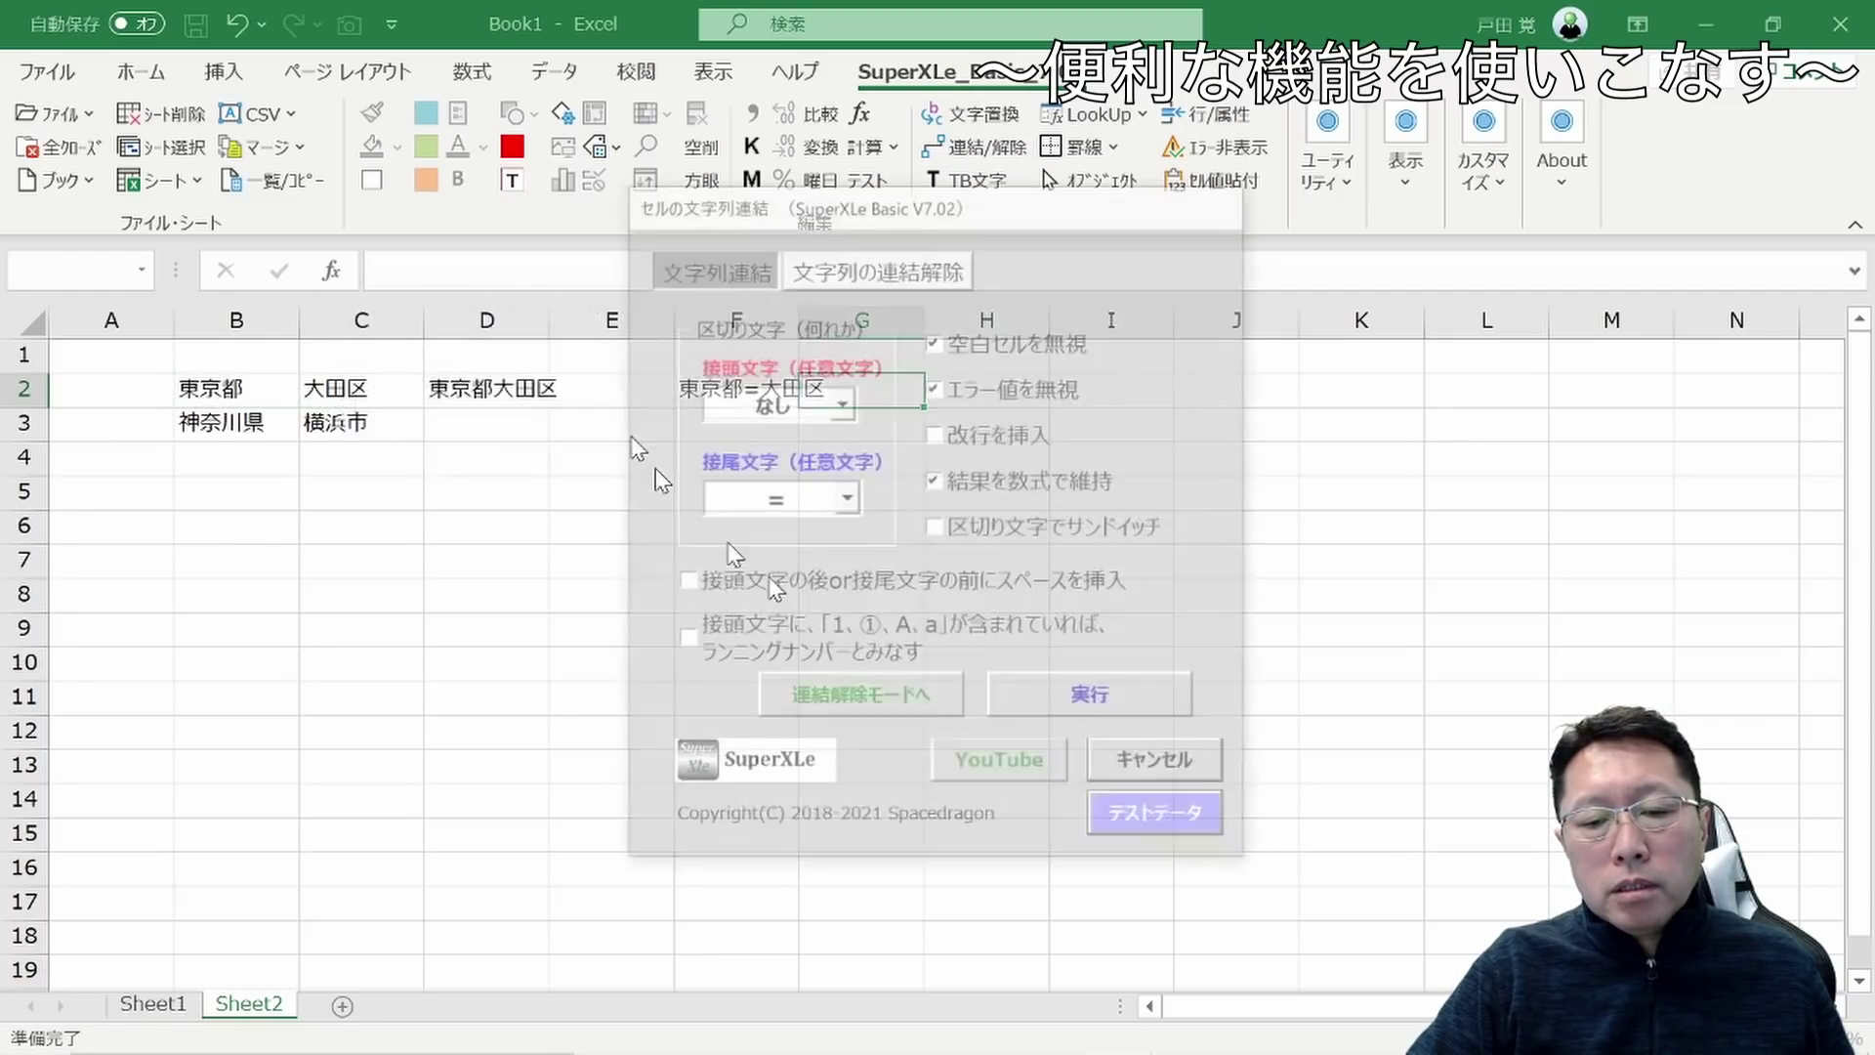
click(842, 500)
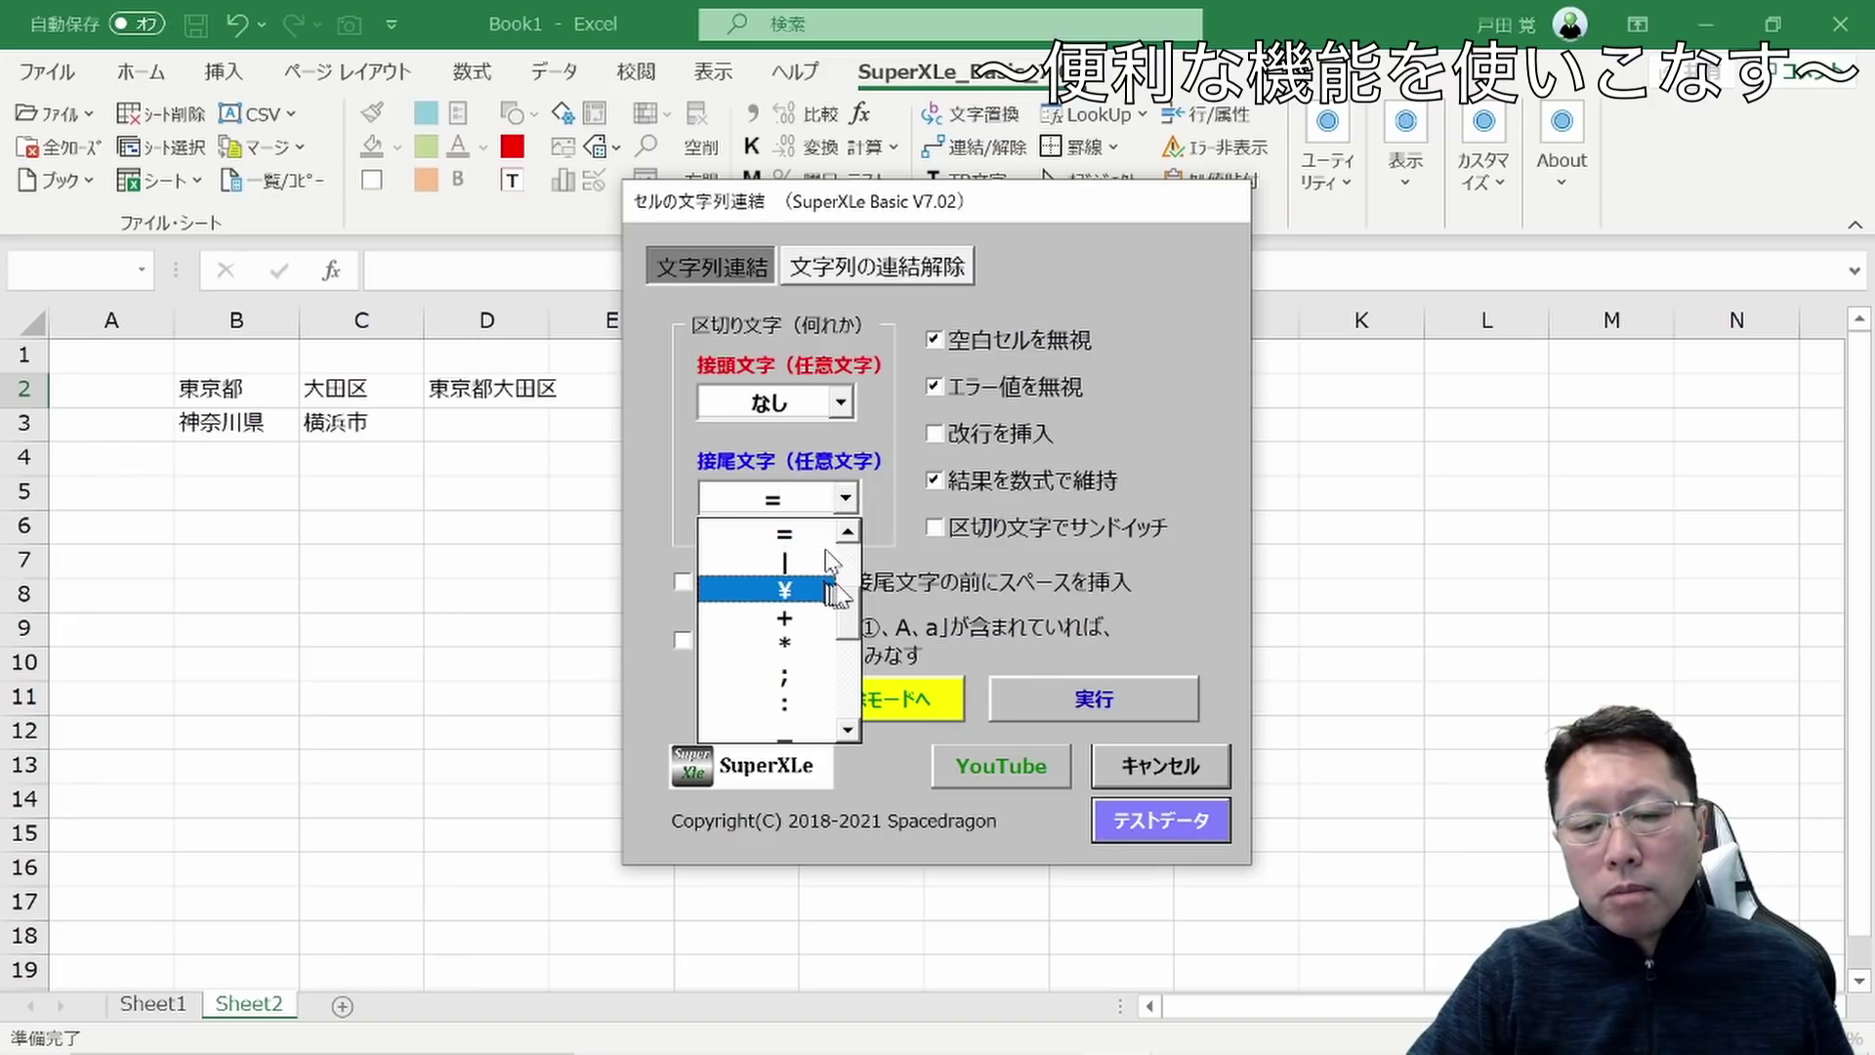
drag(846, 615, 862, 689)
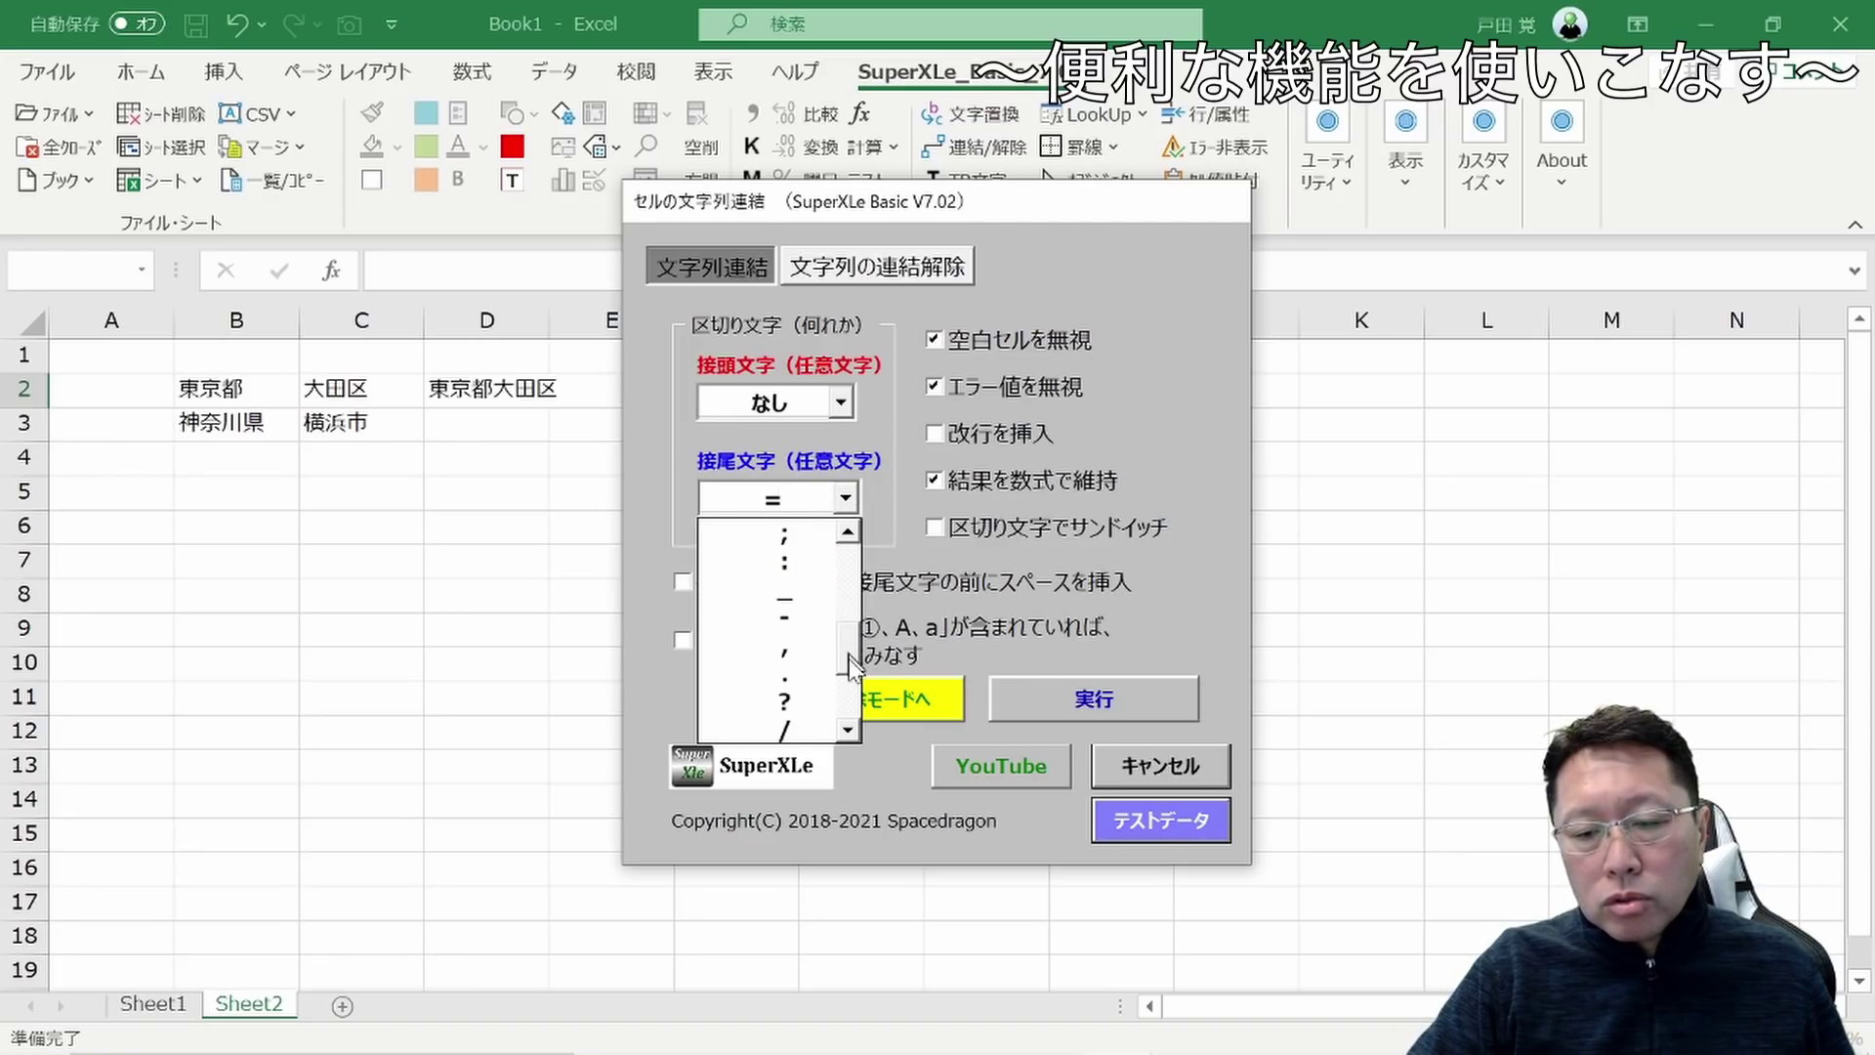
click(809, 566)
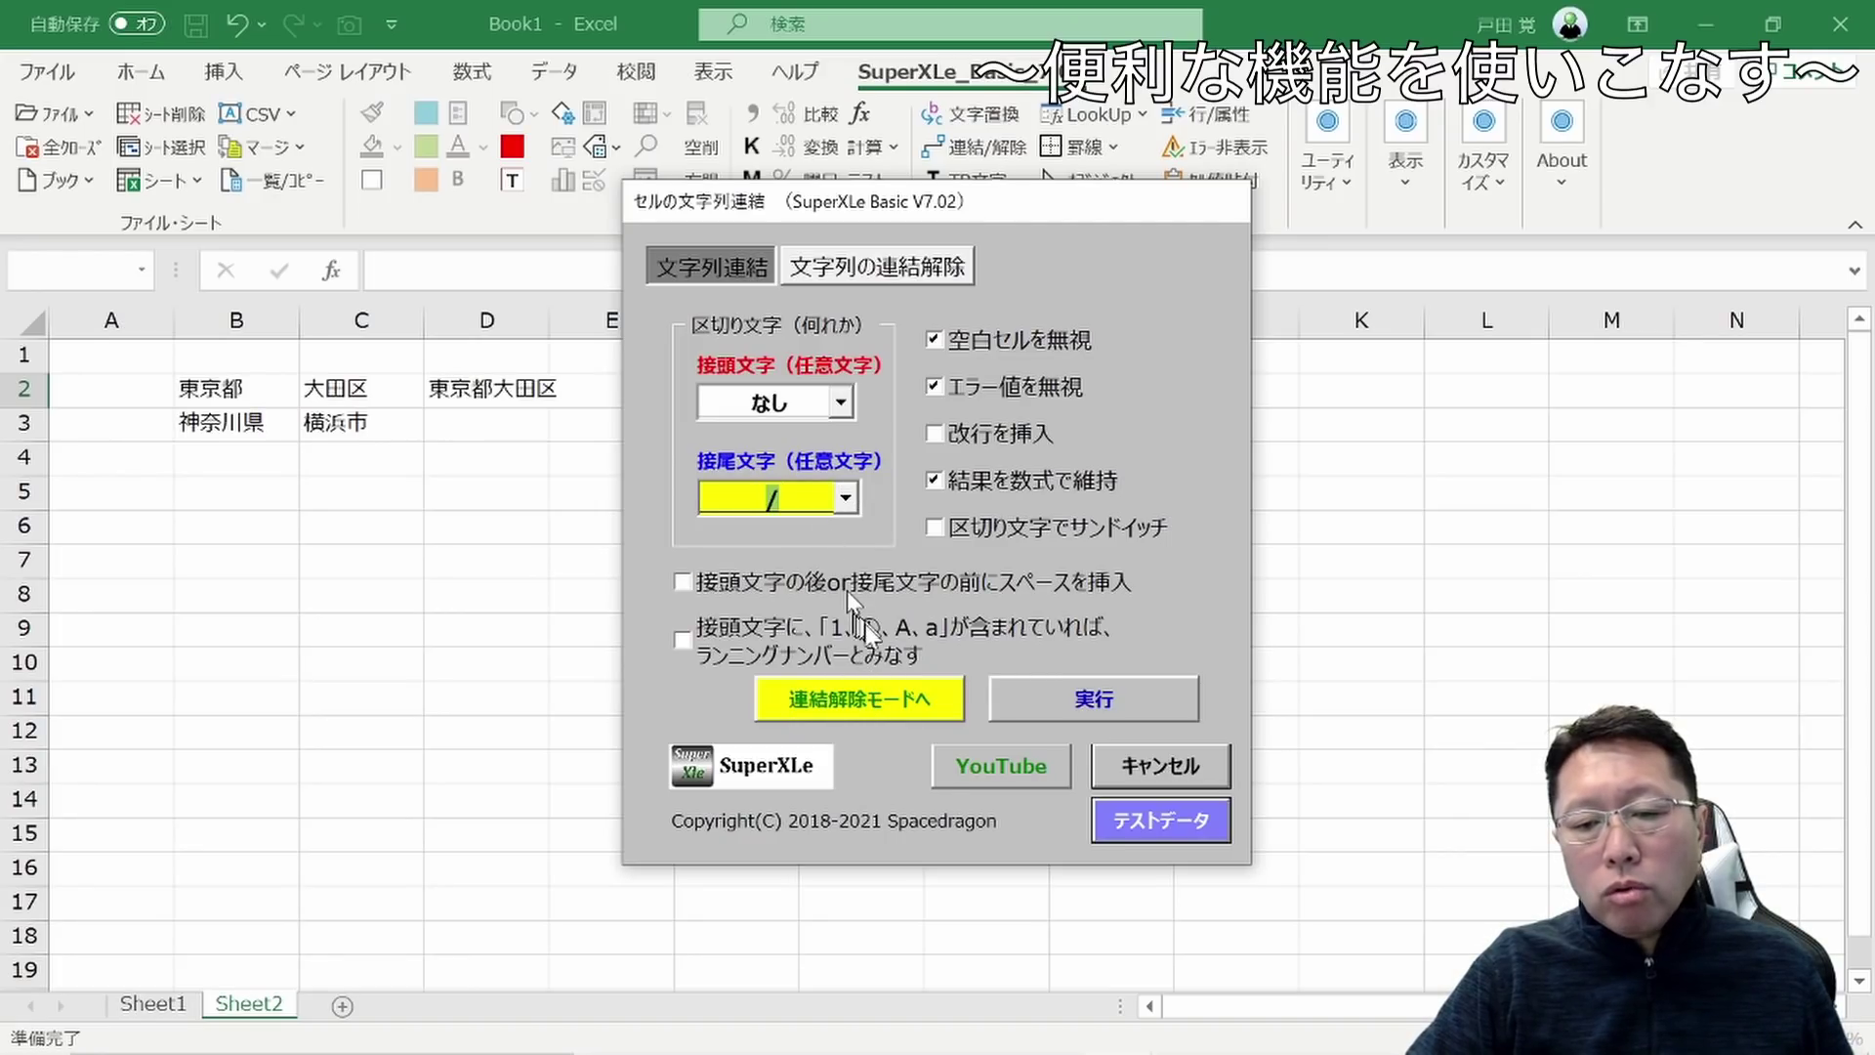
click(1086, 701)
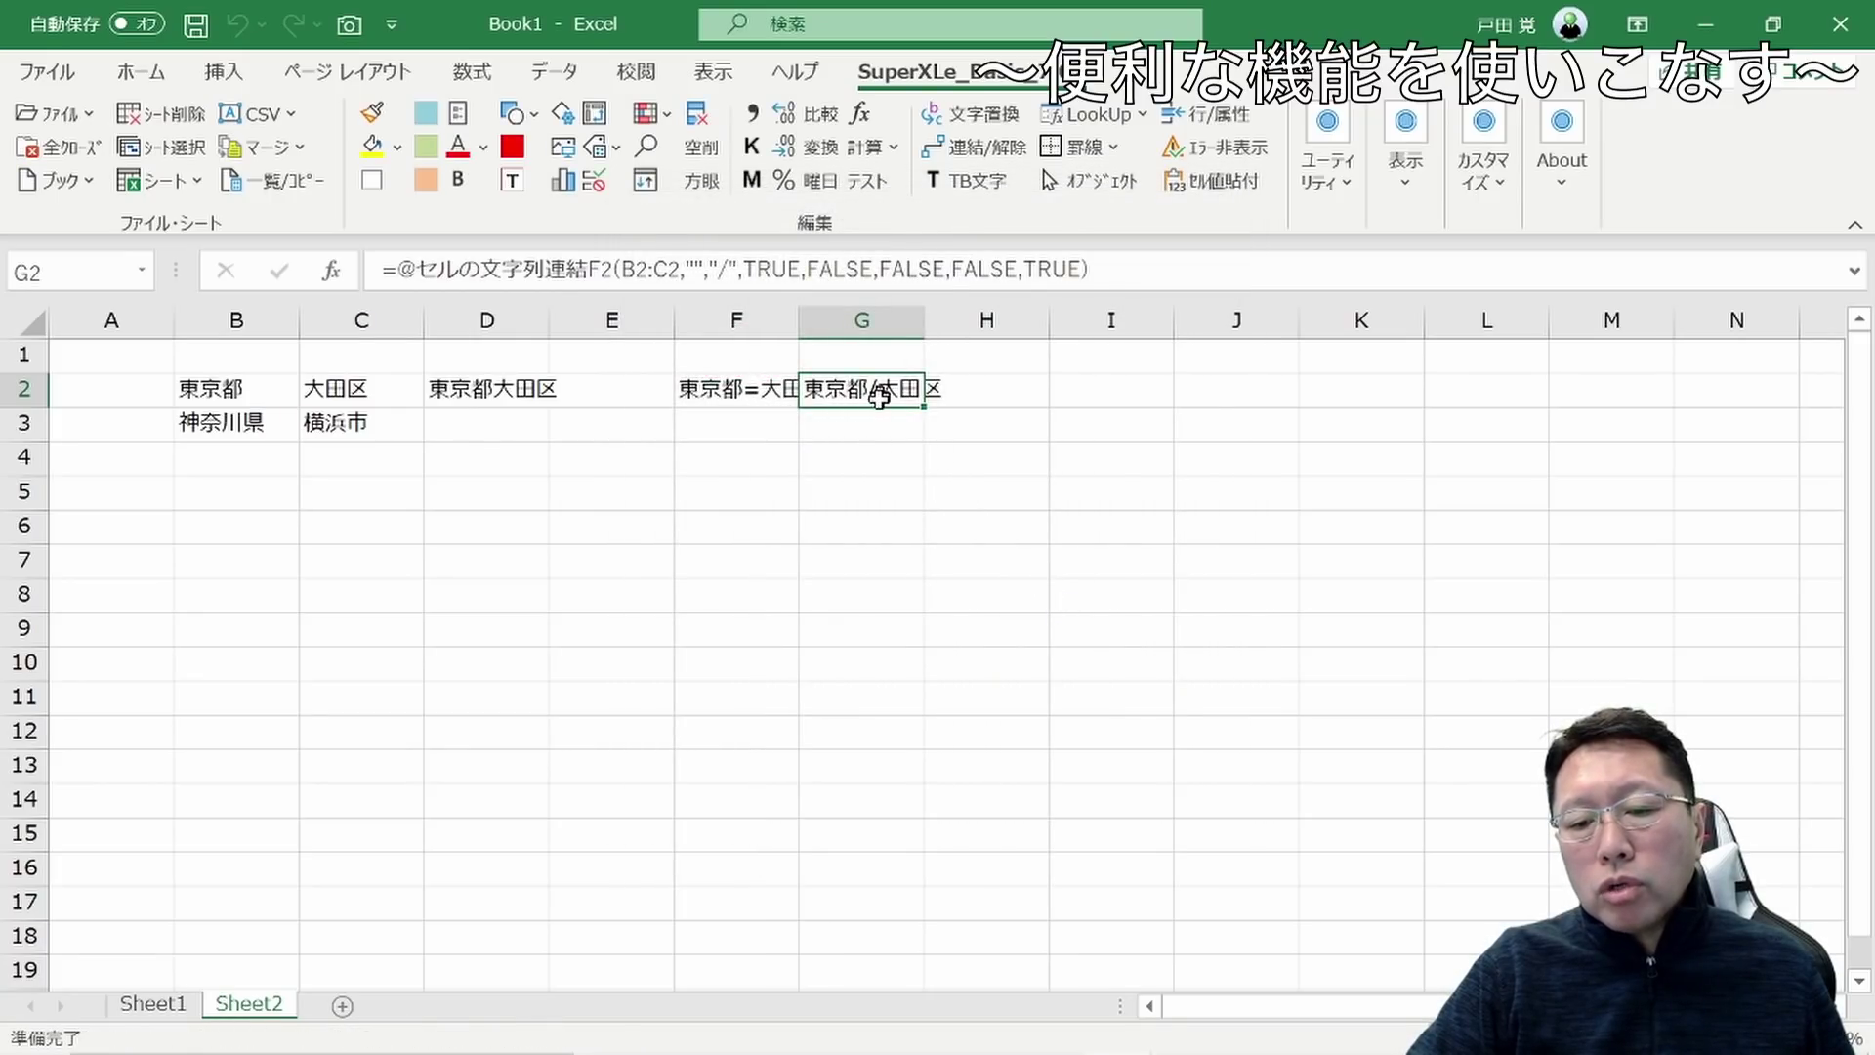
click(886, 464)
click(893, 393)
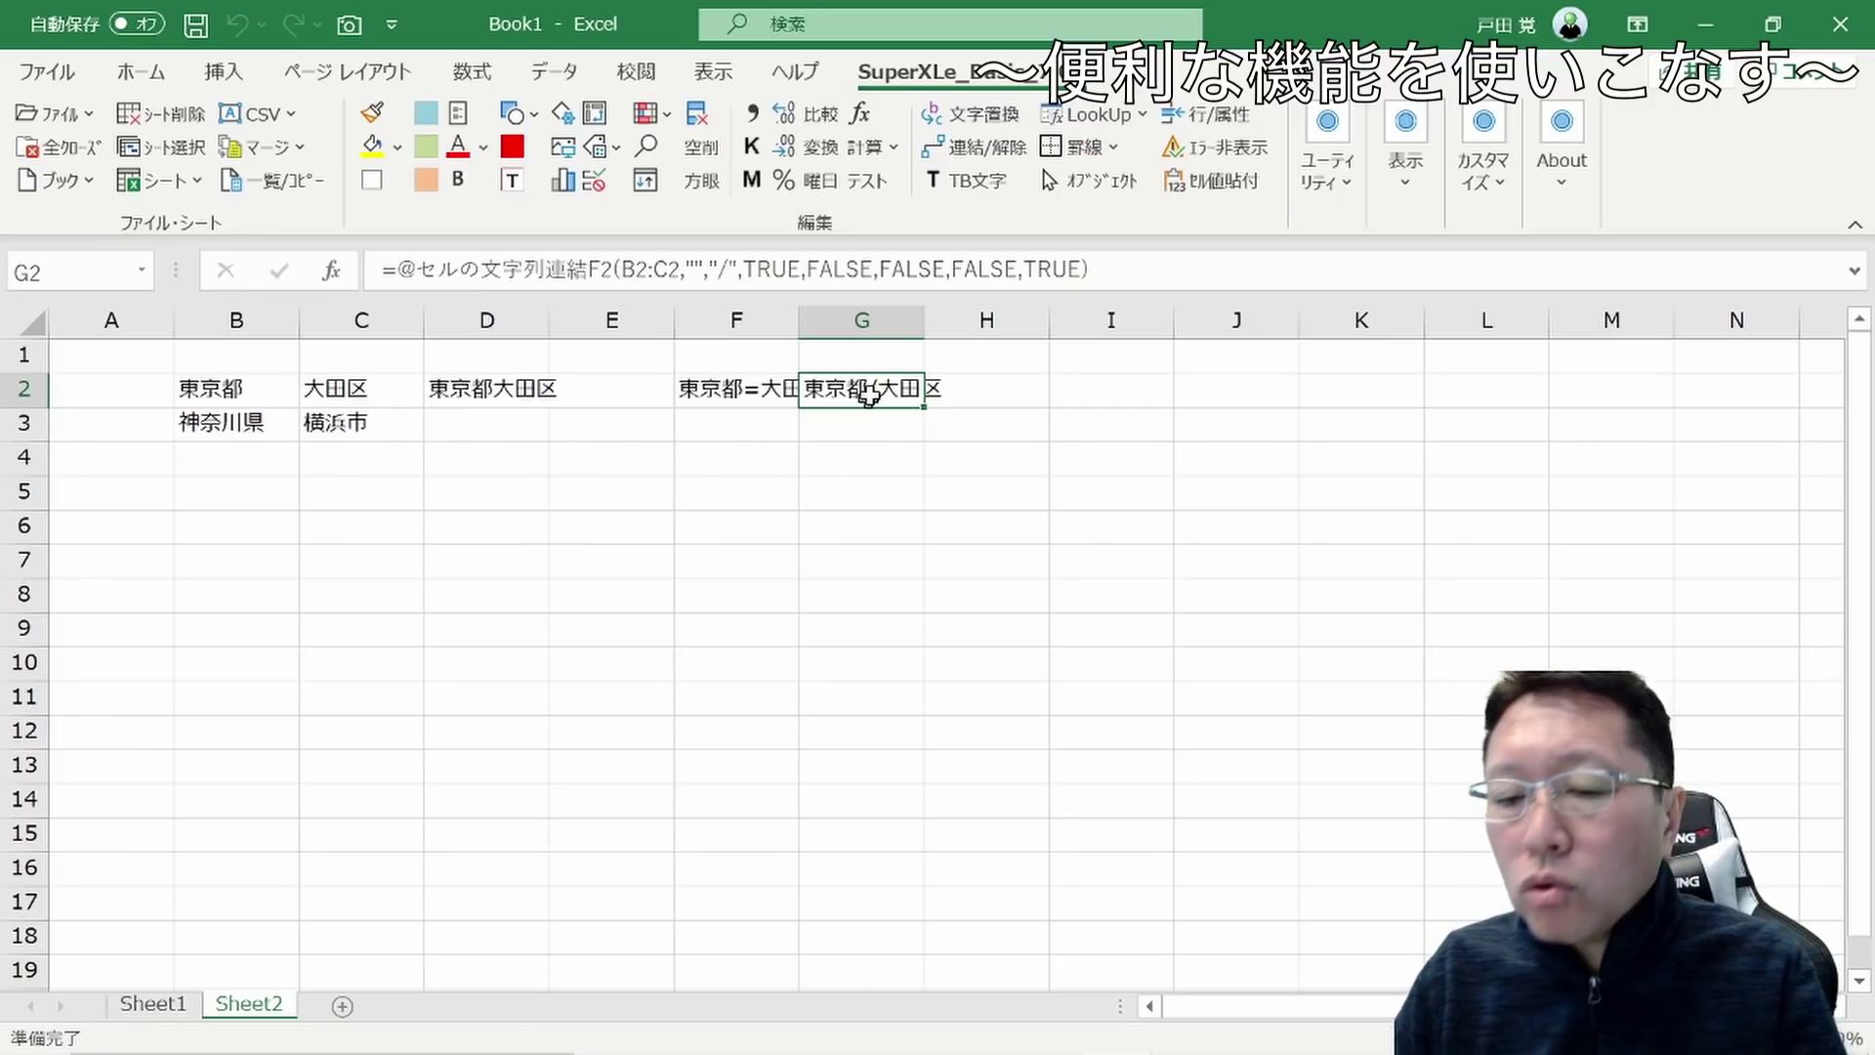
Join B2:B3 into B5 with a '/' suffix, giving 東京都/神奈川県, then inspect D2's formula
click(884, 74)
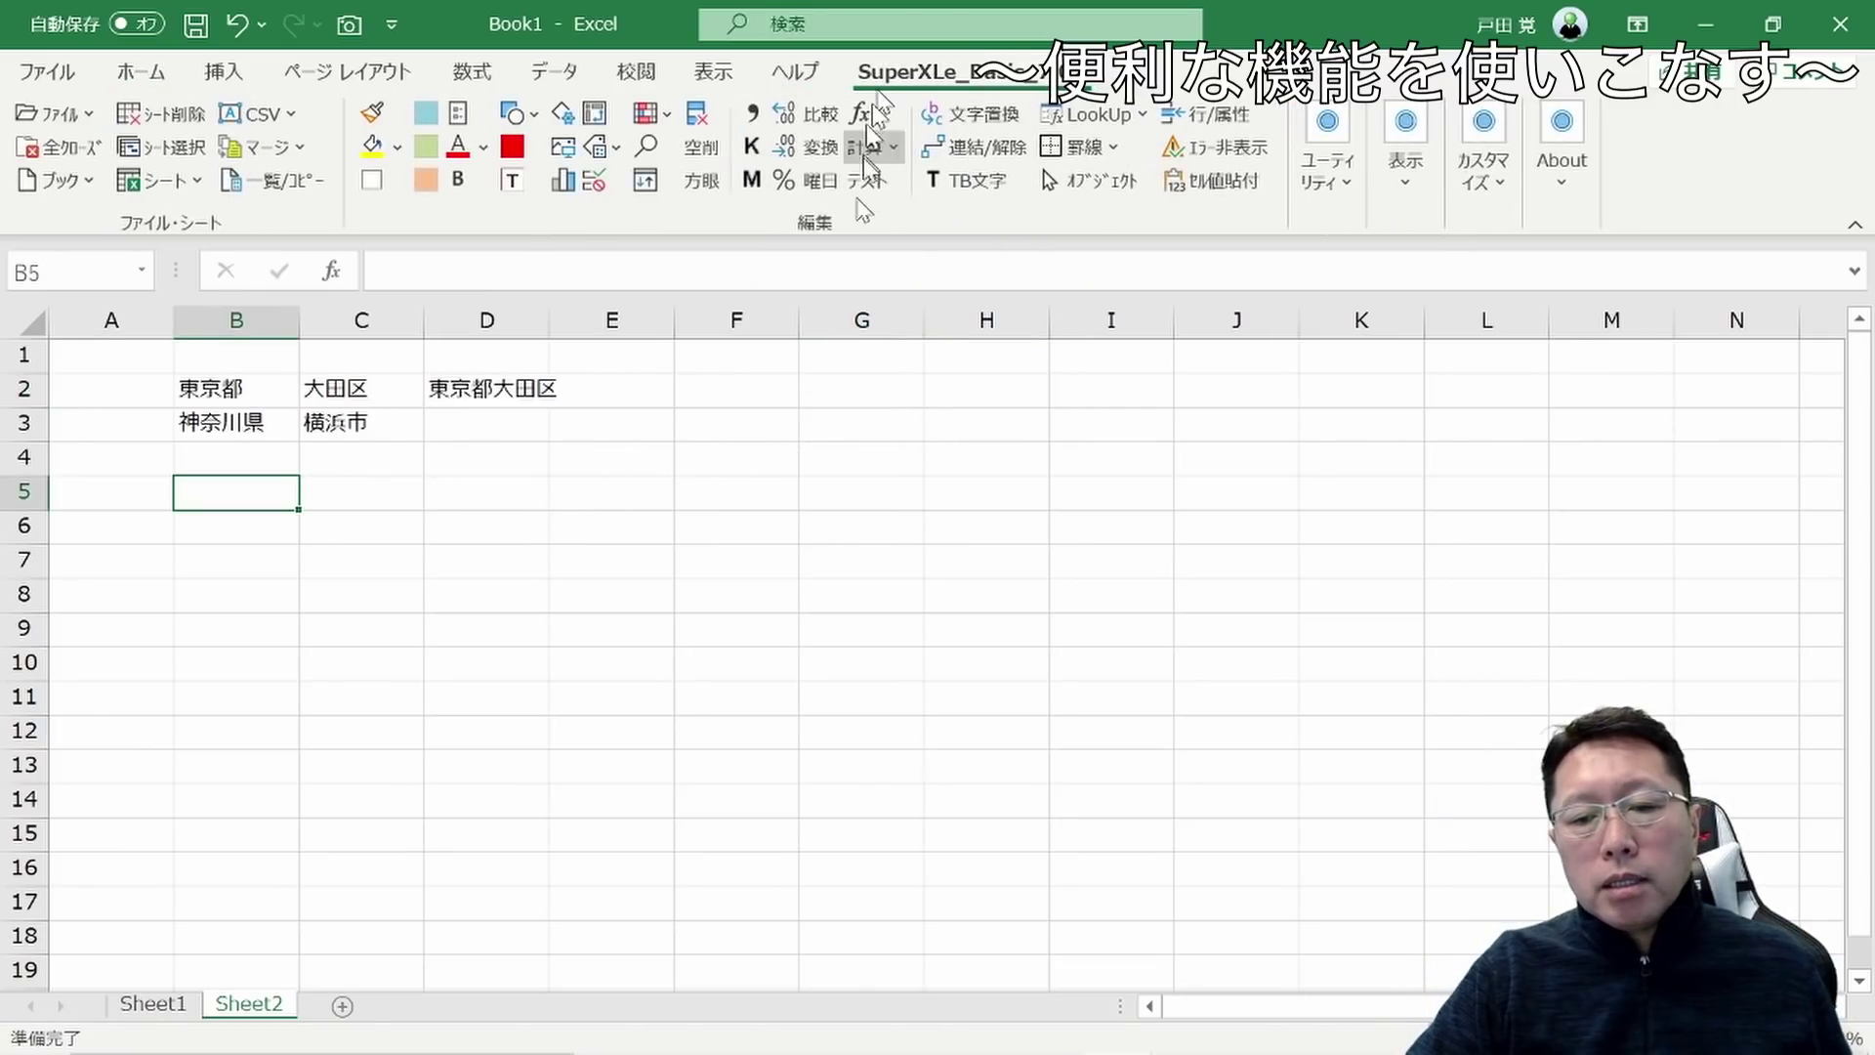
click(973, 151)
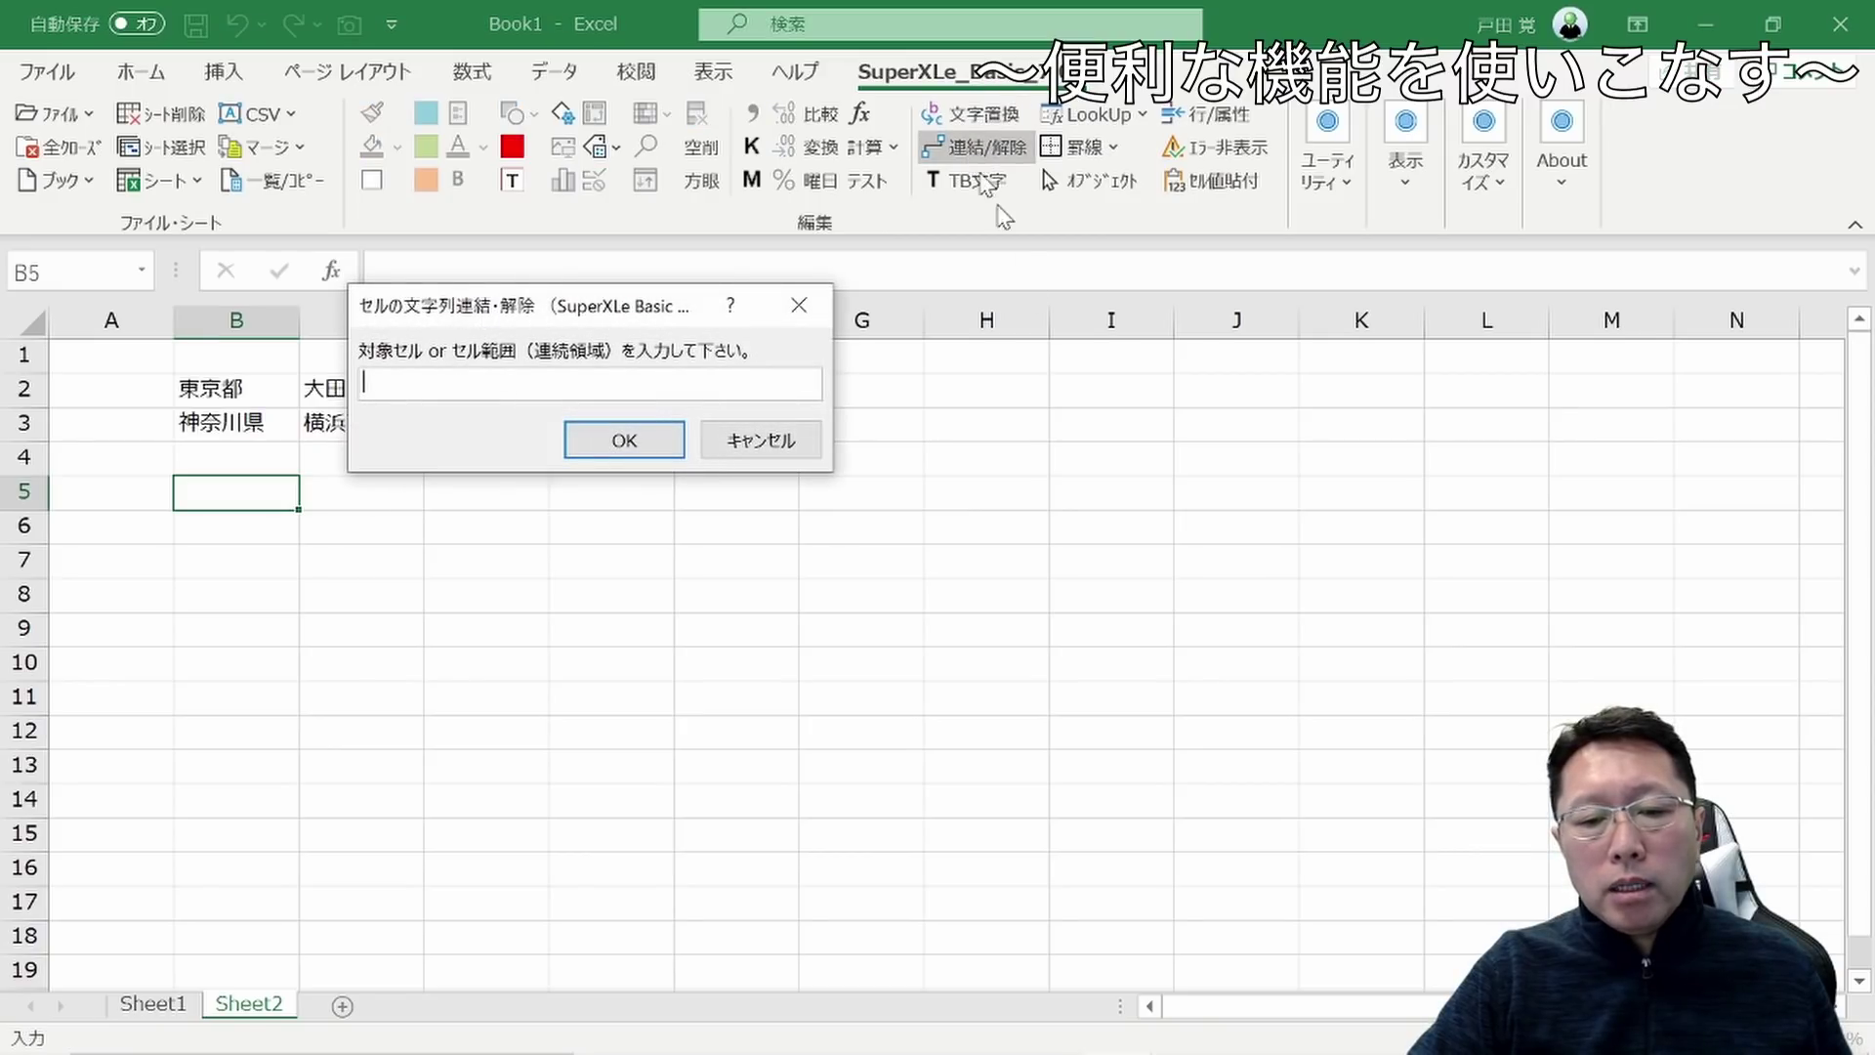
drag(237, 399, 236, 425)
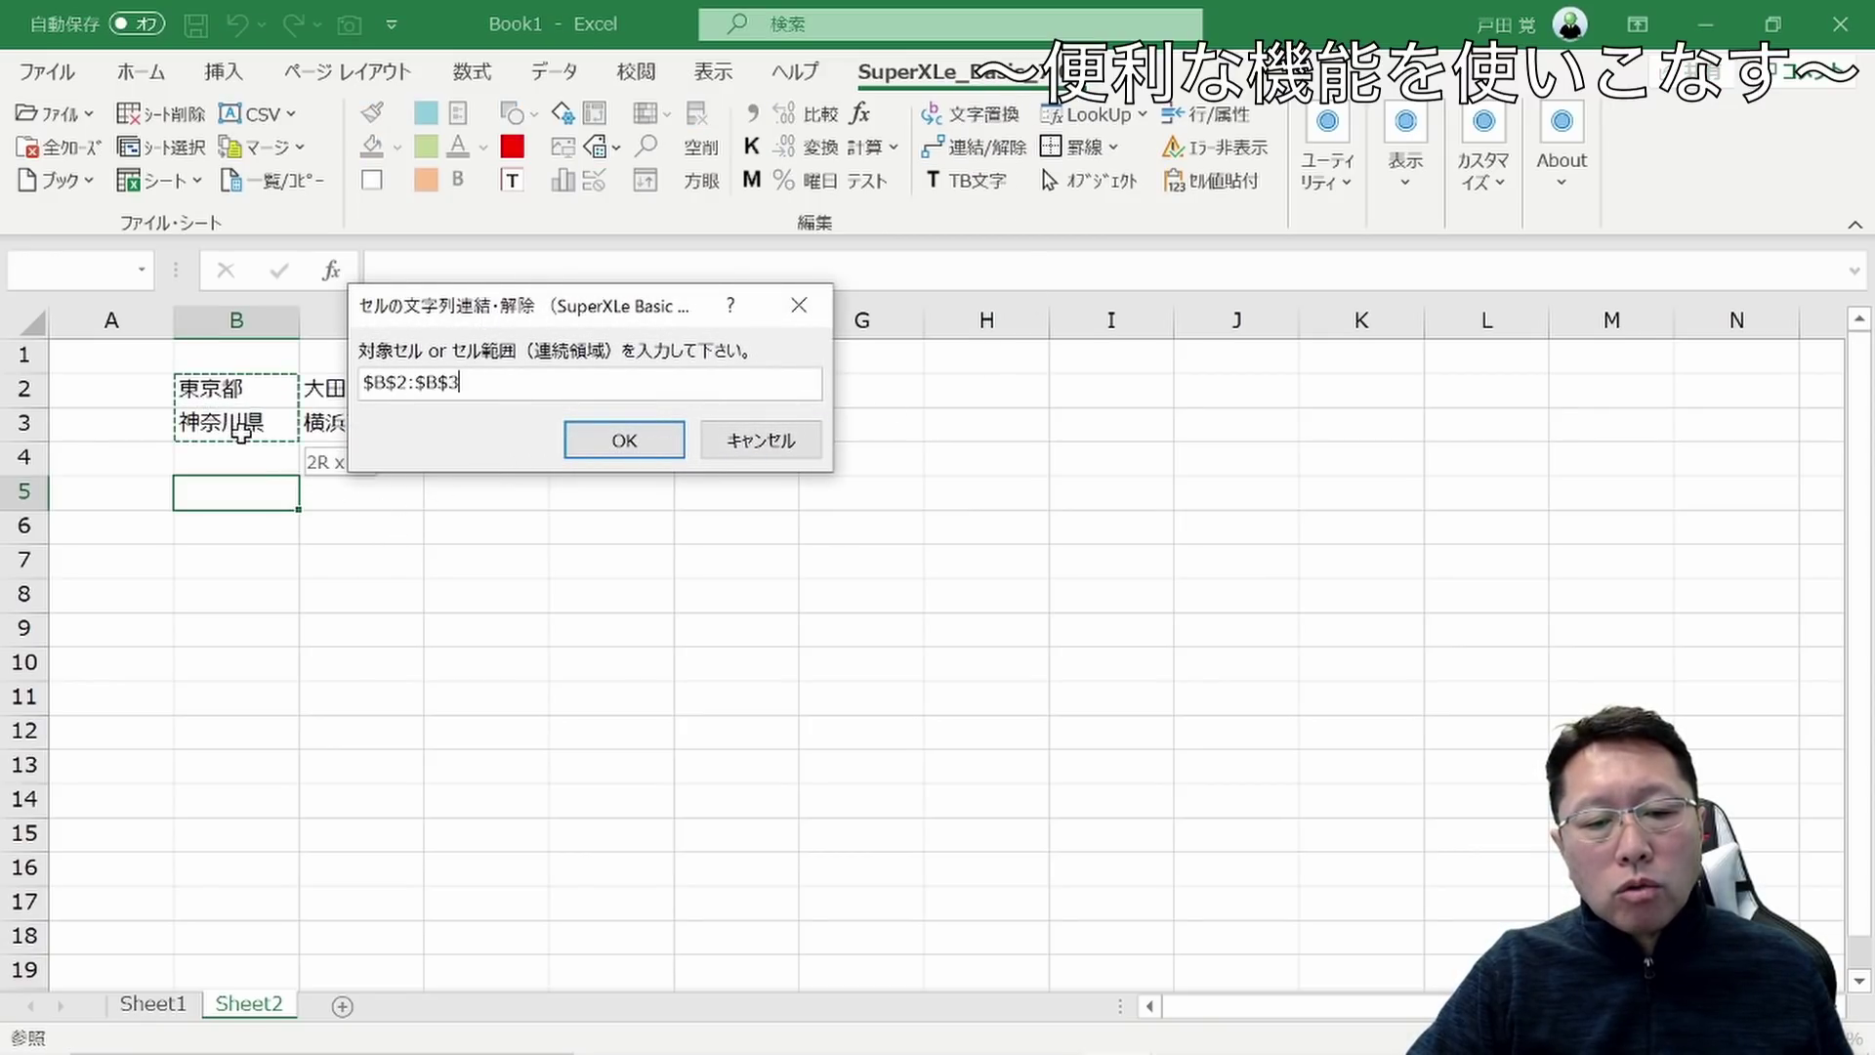
click(581, 441)
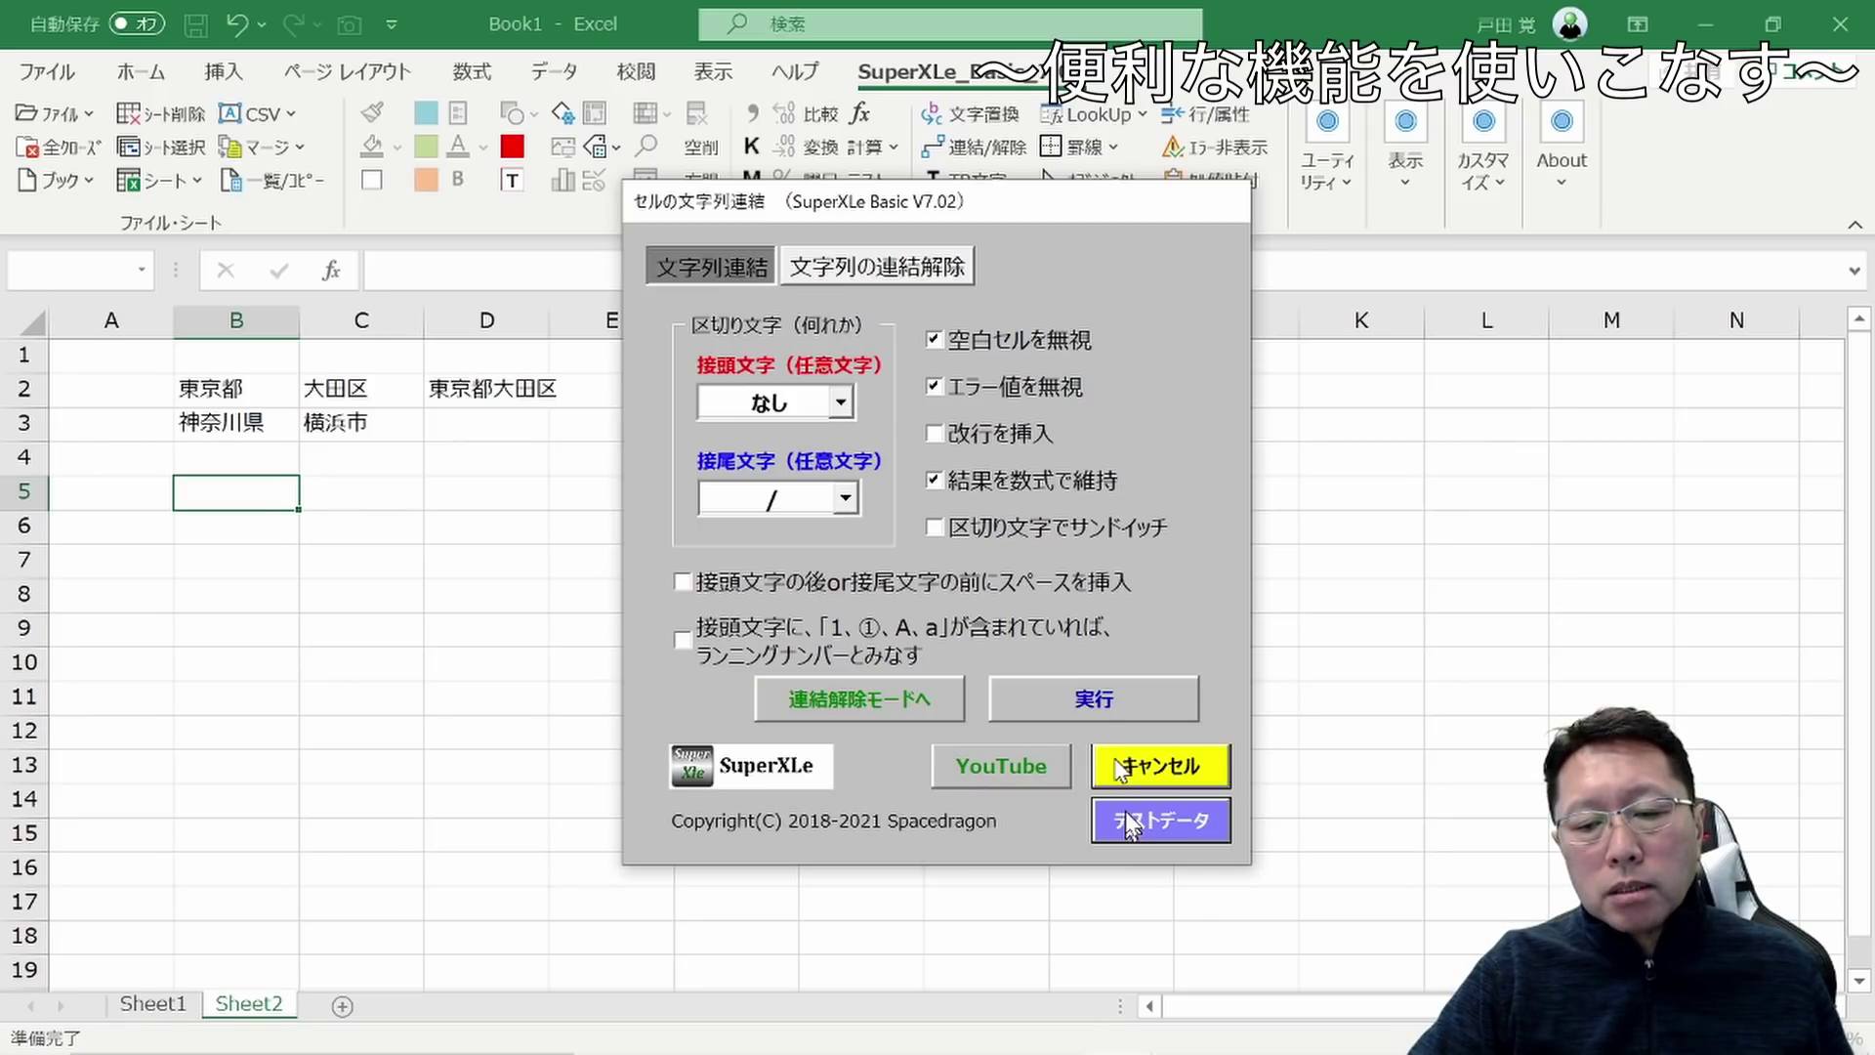
click(1094, 711)
click(477, 574)
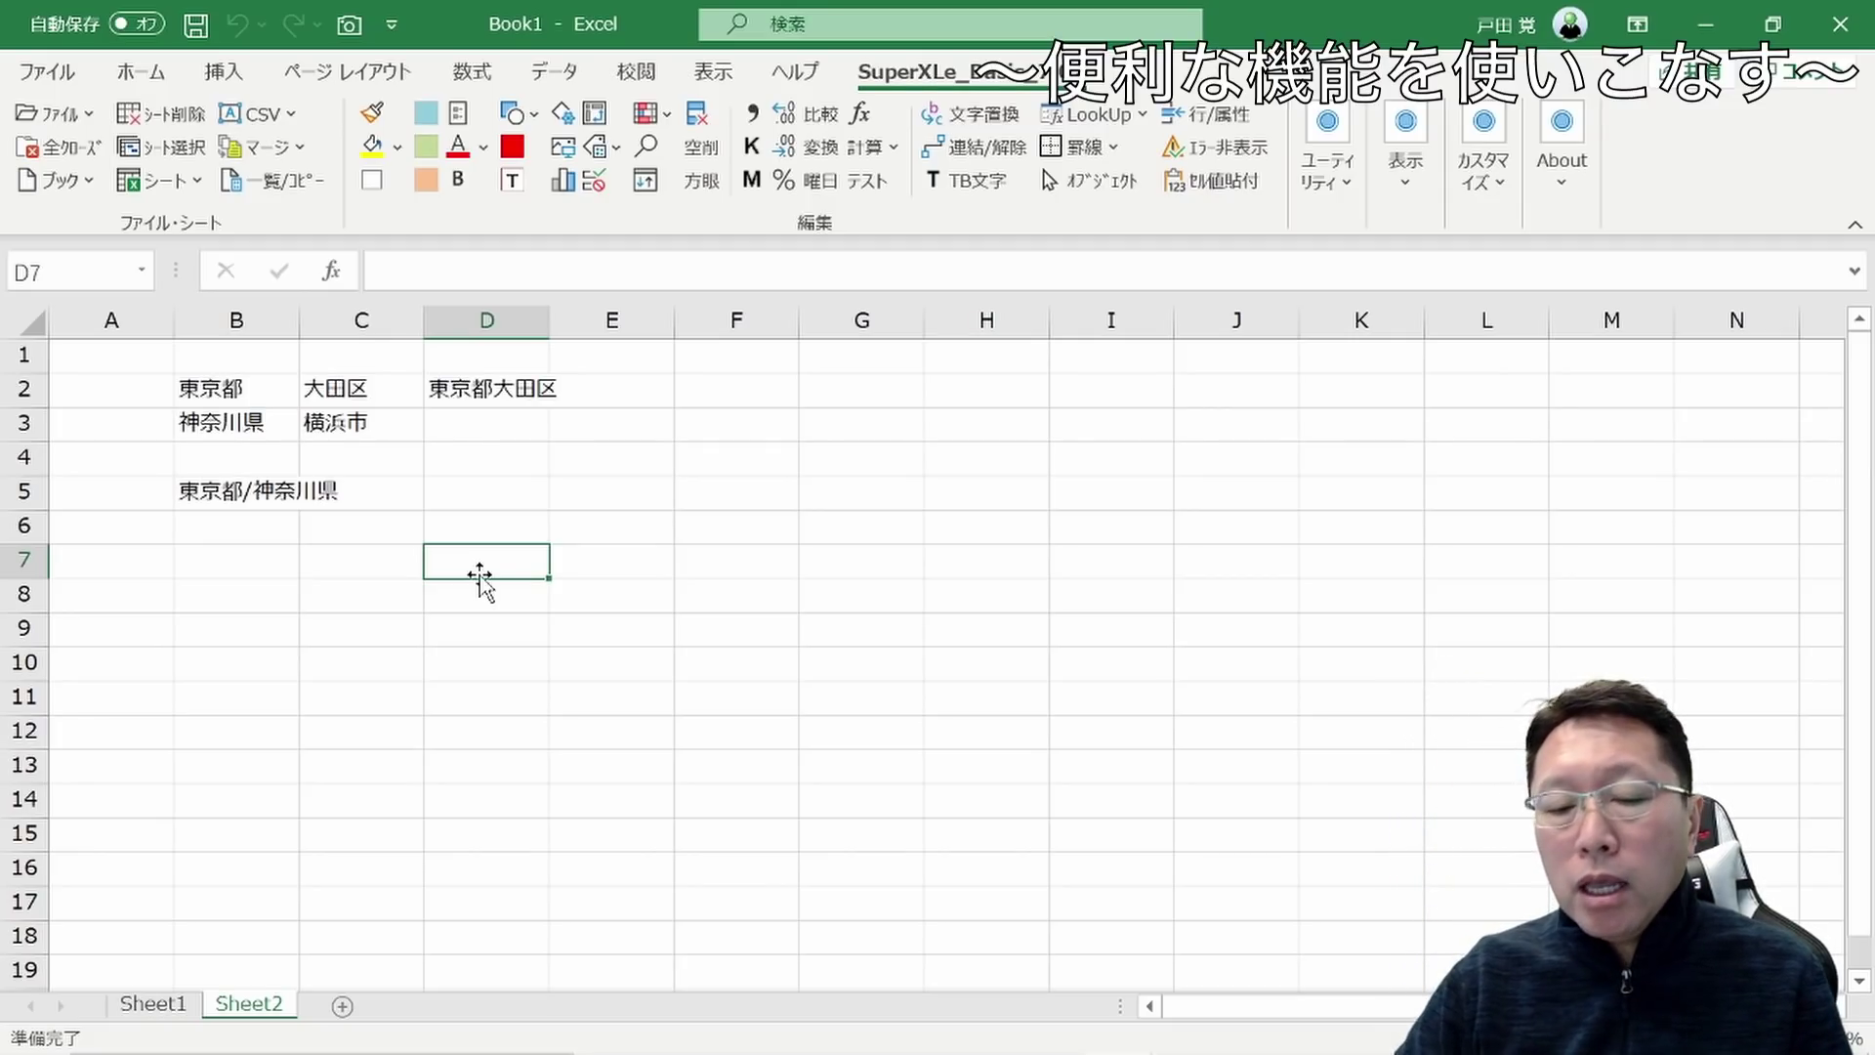
click(473, 391)
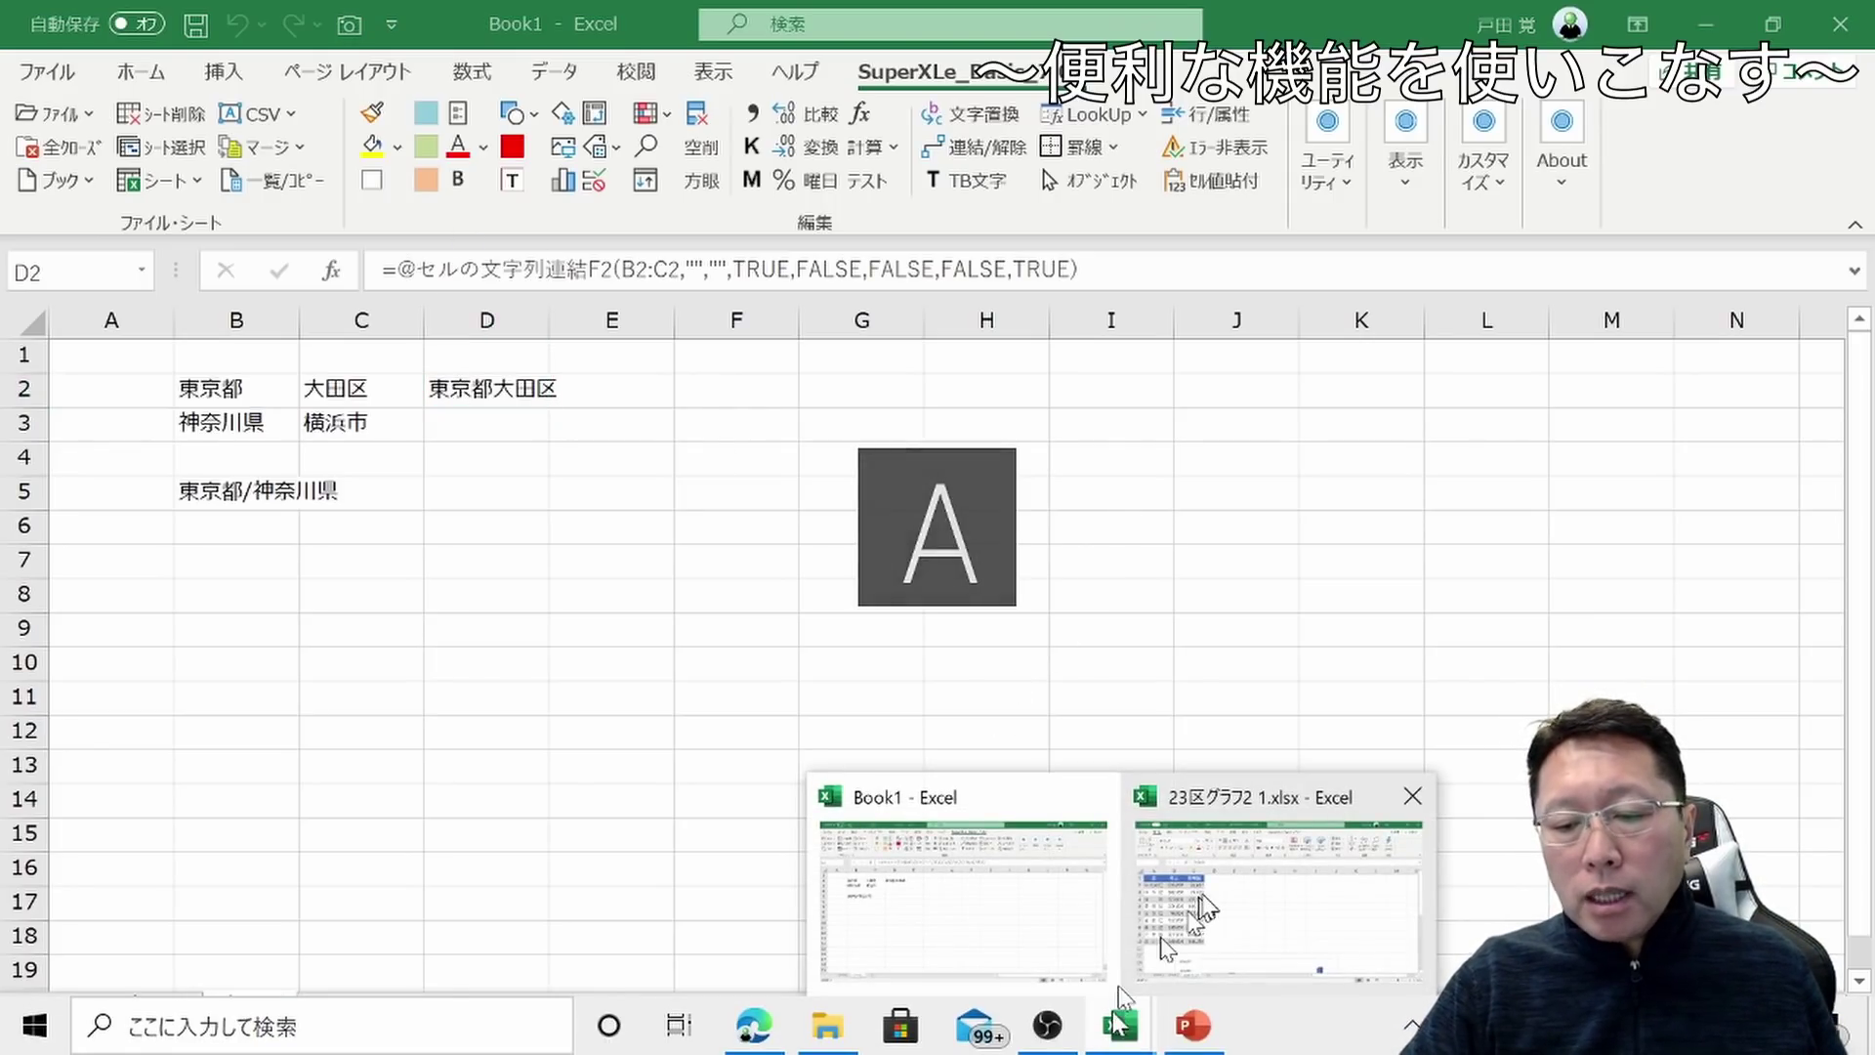
Switch to 23区グラフ2 1.xlsx, review both pages of its print preview, and return to the sheet
mouse_move(1119, 1026)
click(1211, 914)
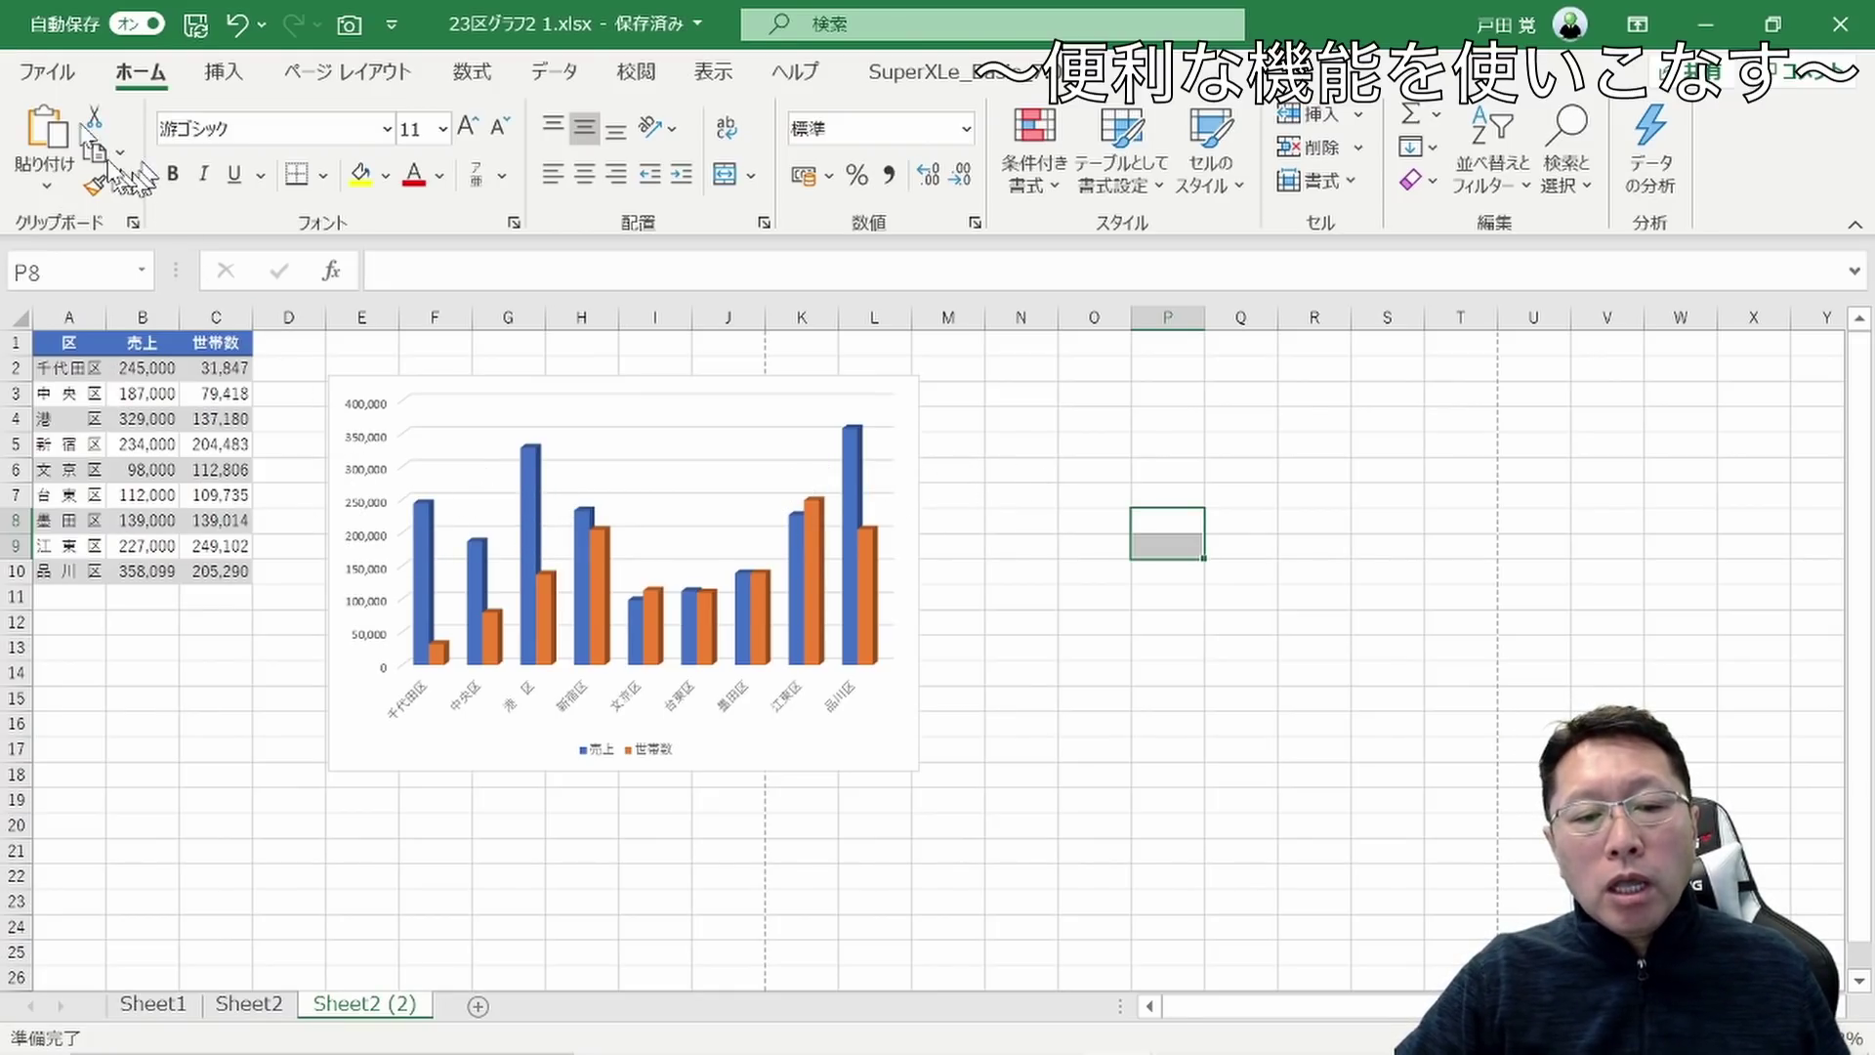
click(67, 72)
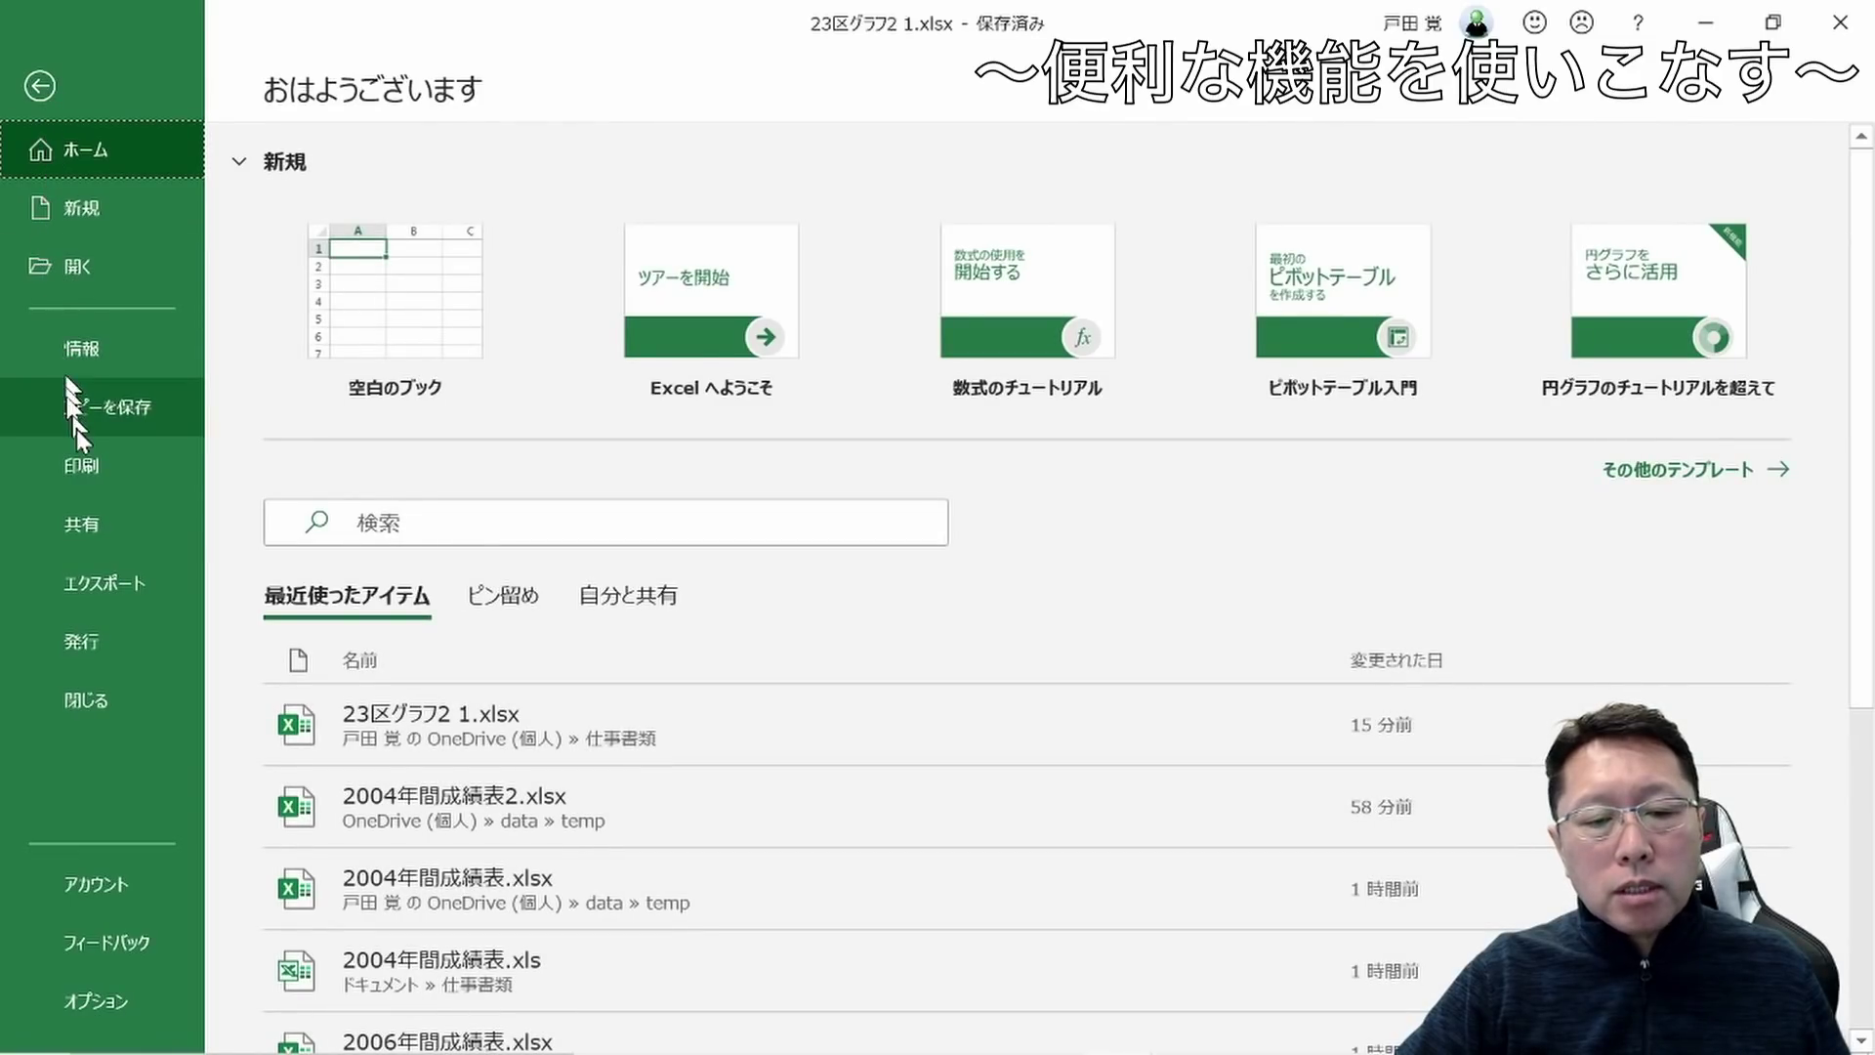
click(86, 466)
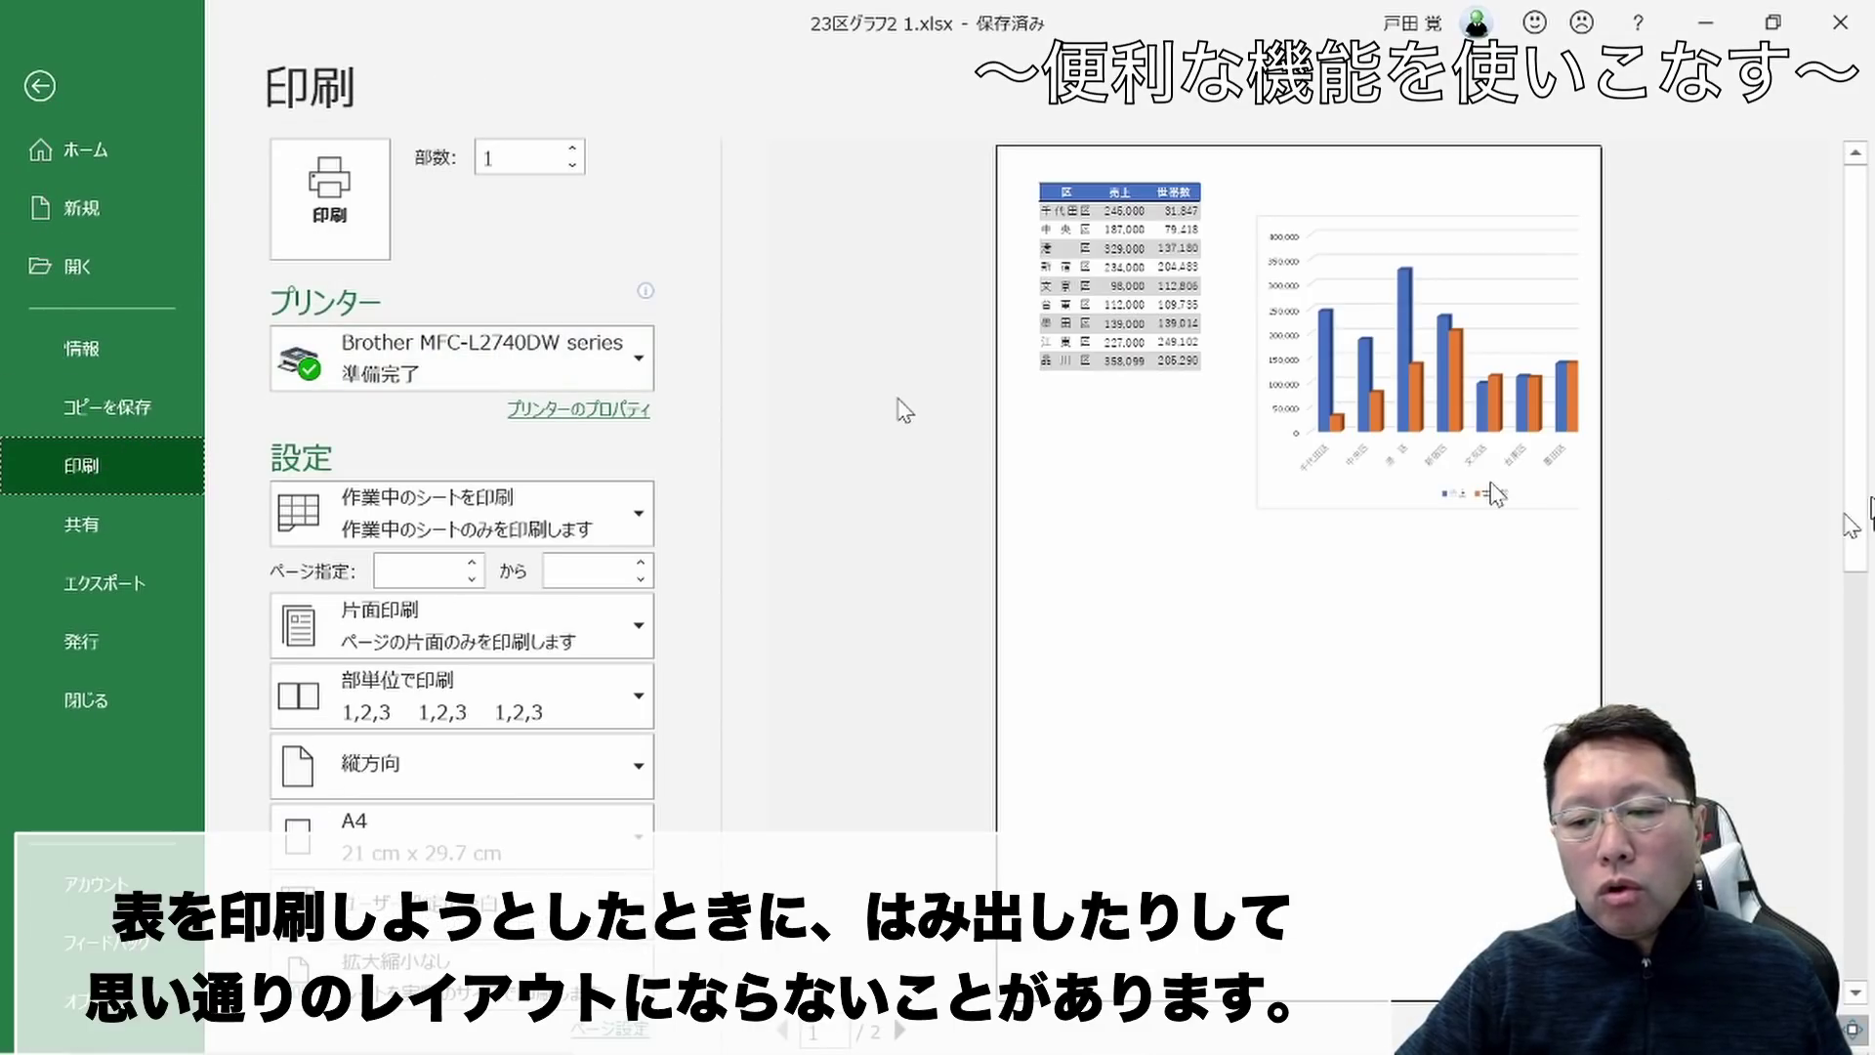
click(900, 1031)
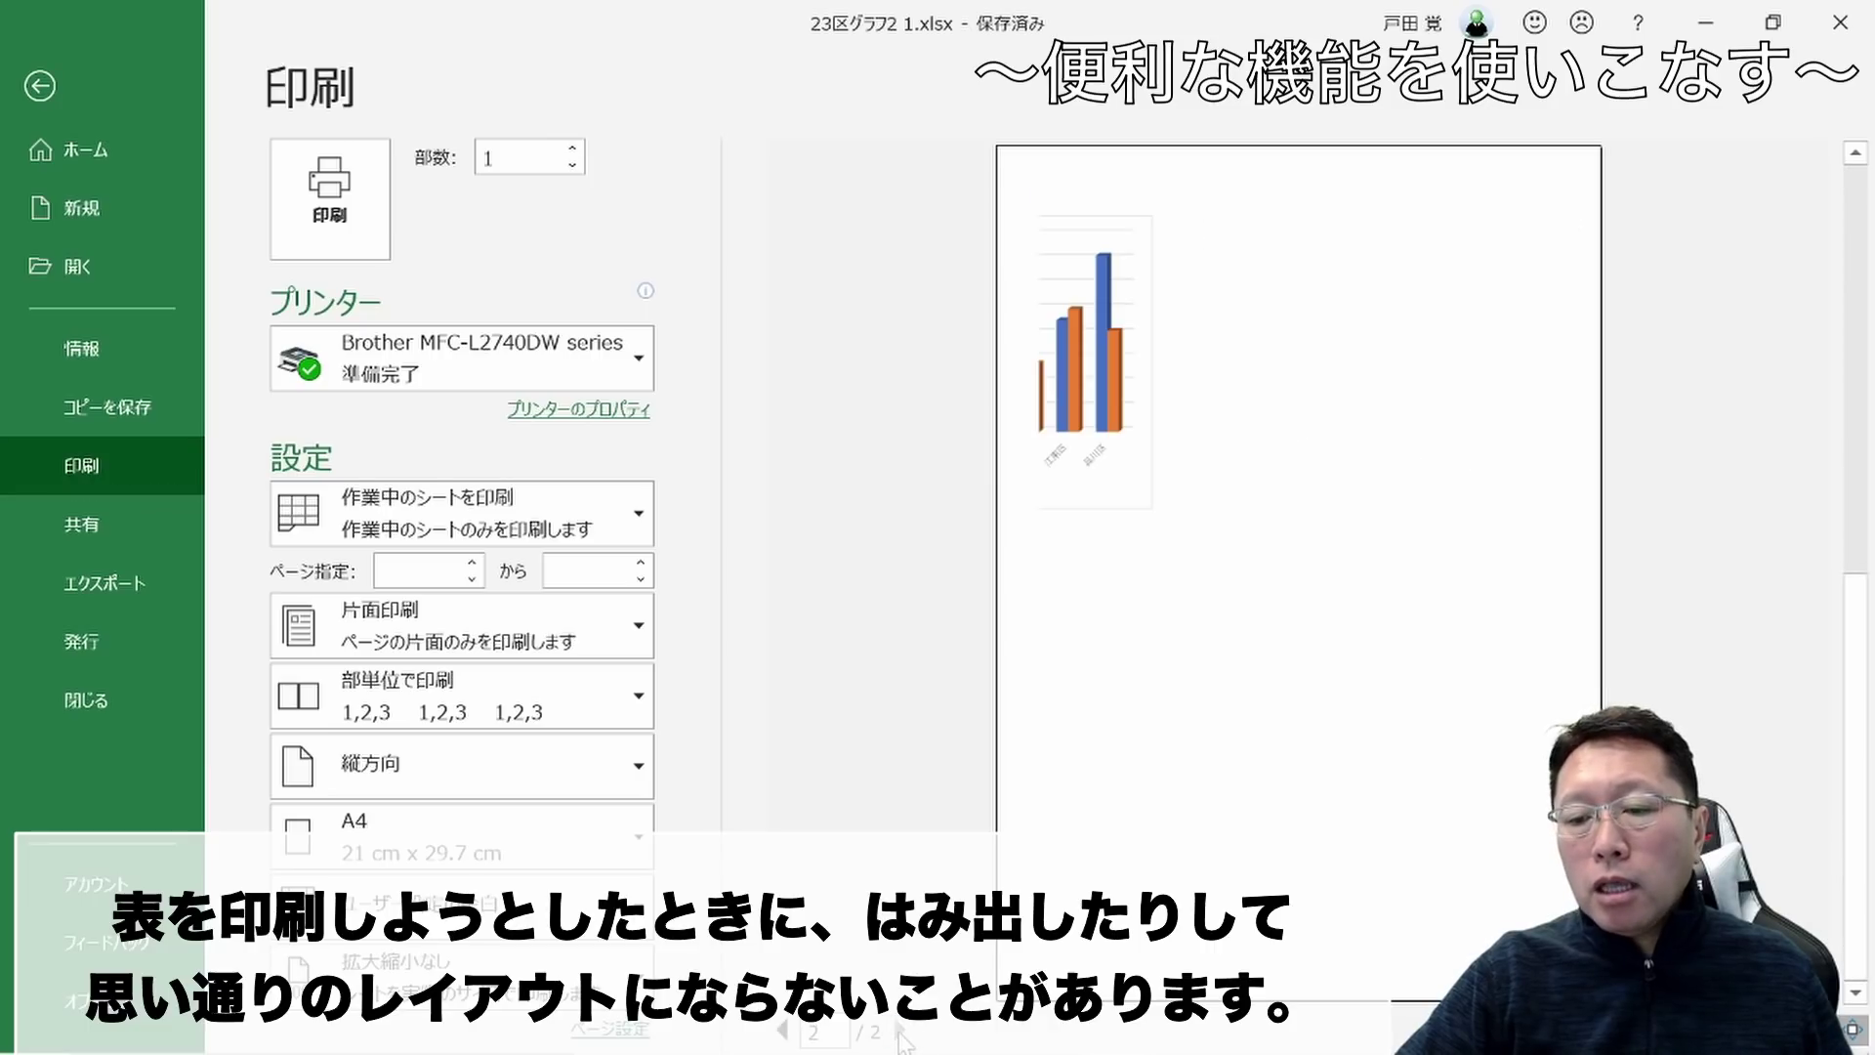
click(779, 1033)
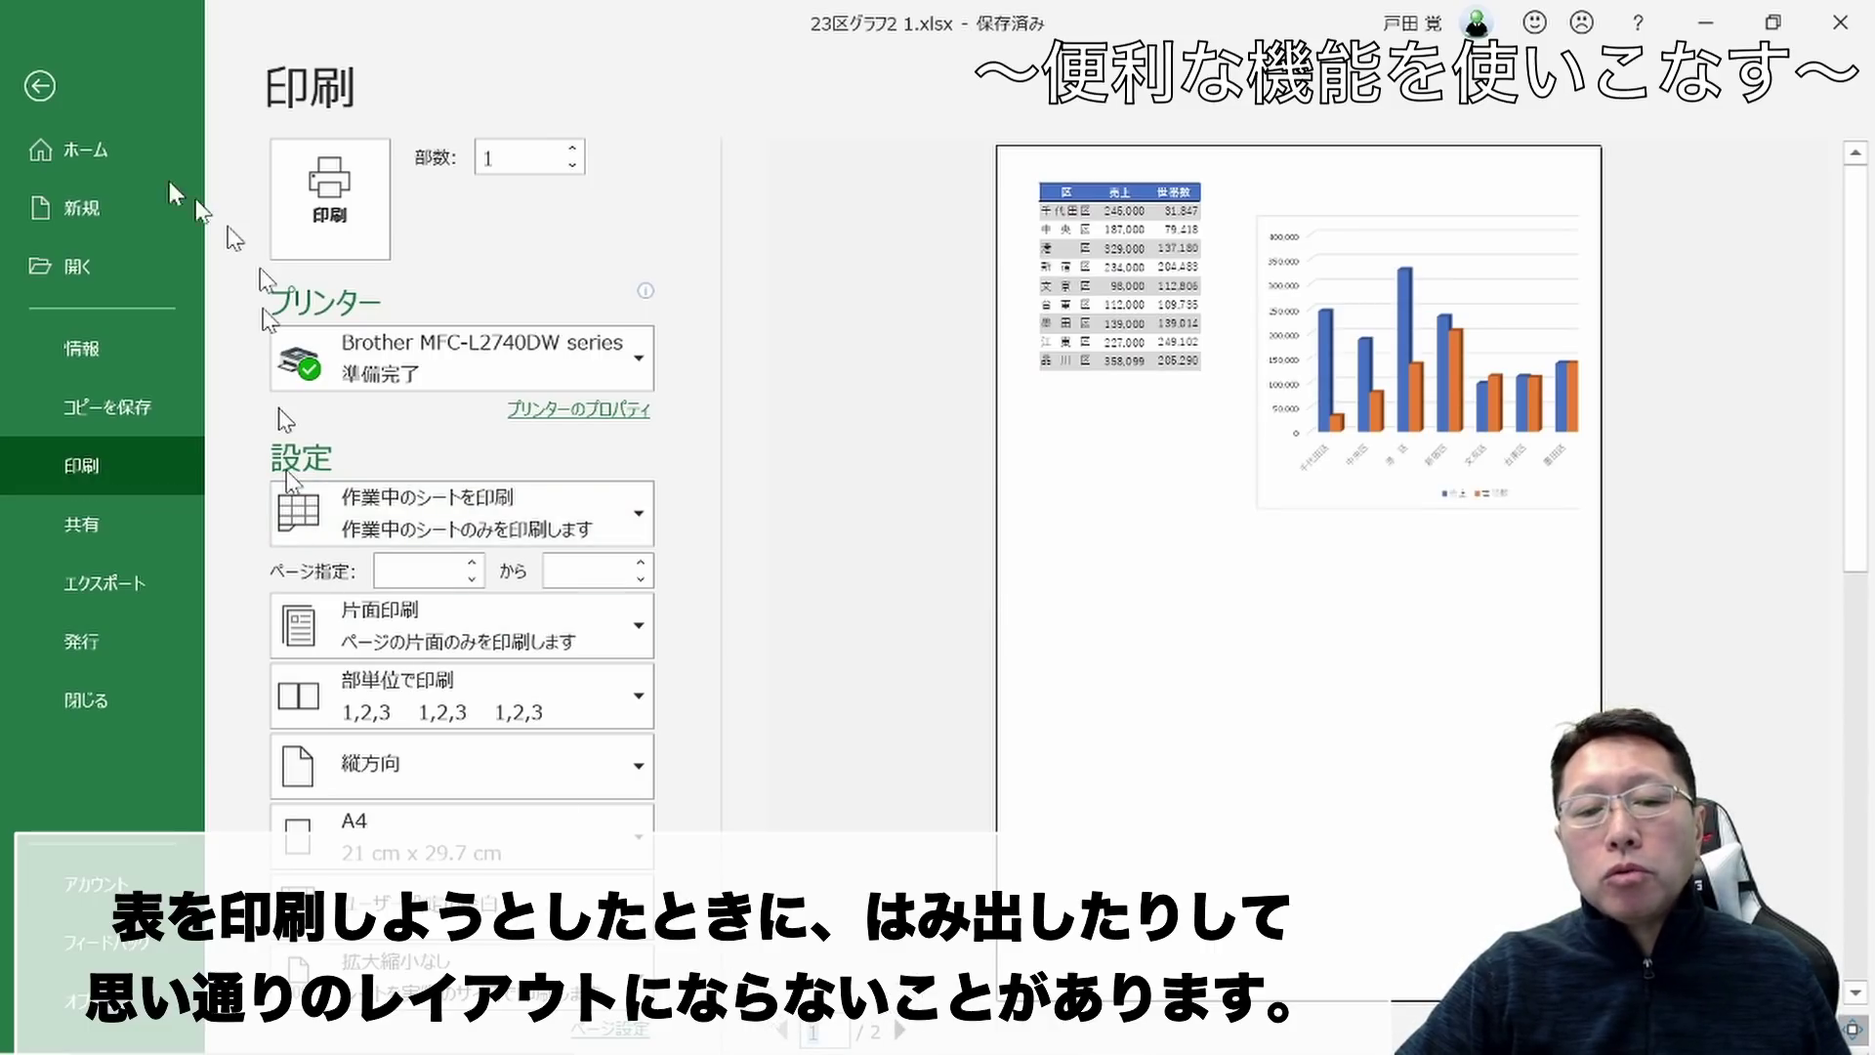
click(39, 86)
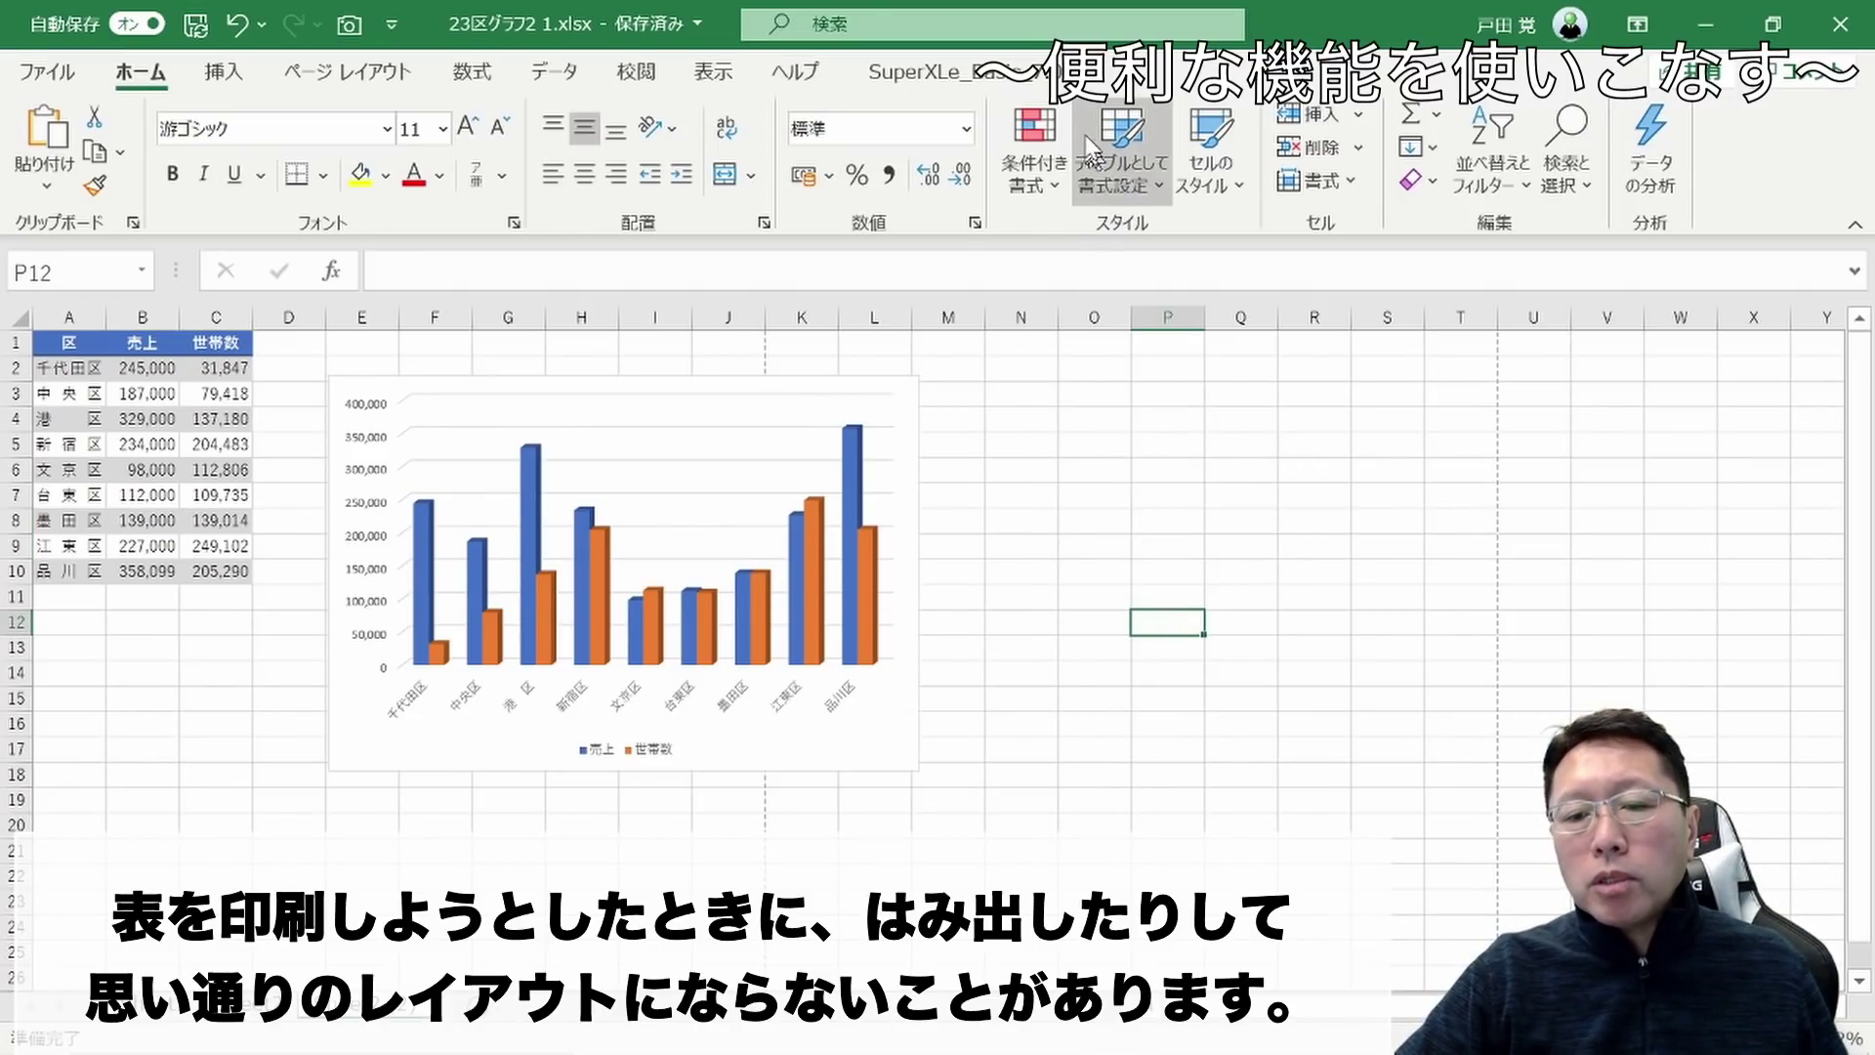
Apply SuperXLe A4 landscape print formatting with header, date and logo, preview the single page, and close it
click(991, 74)
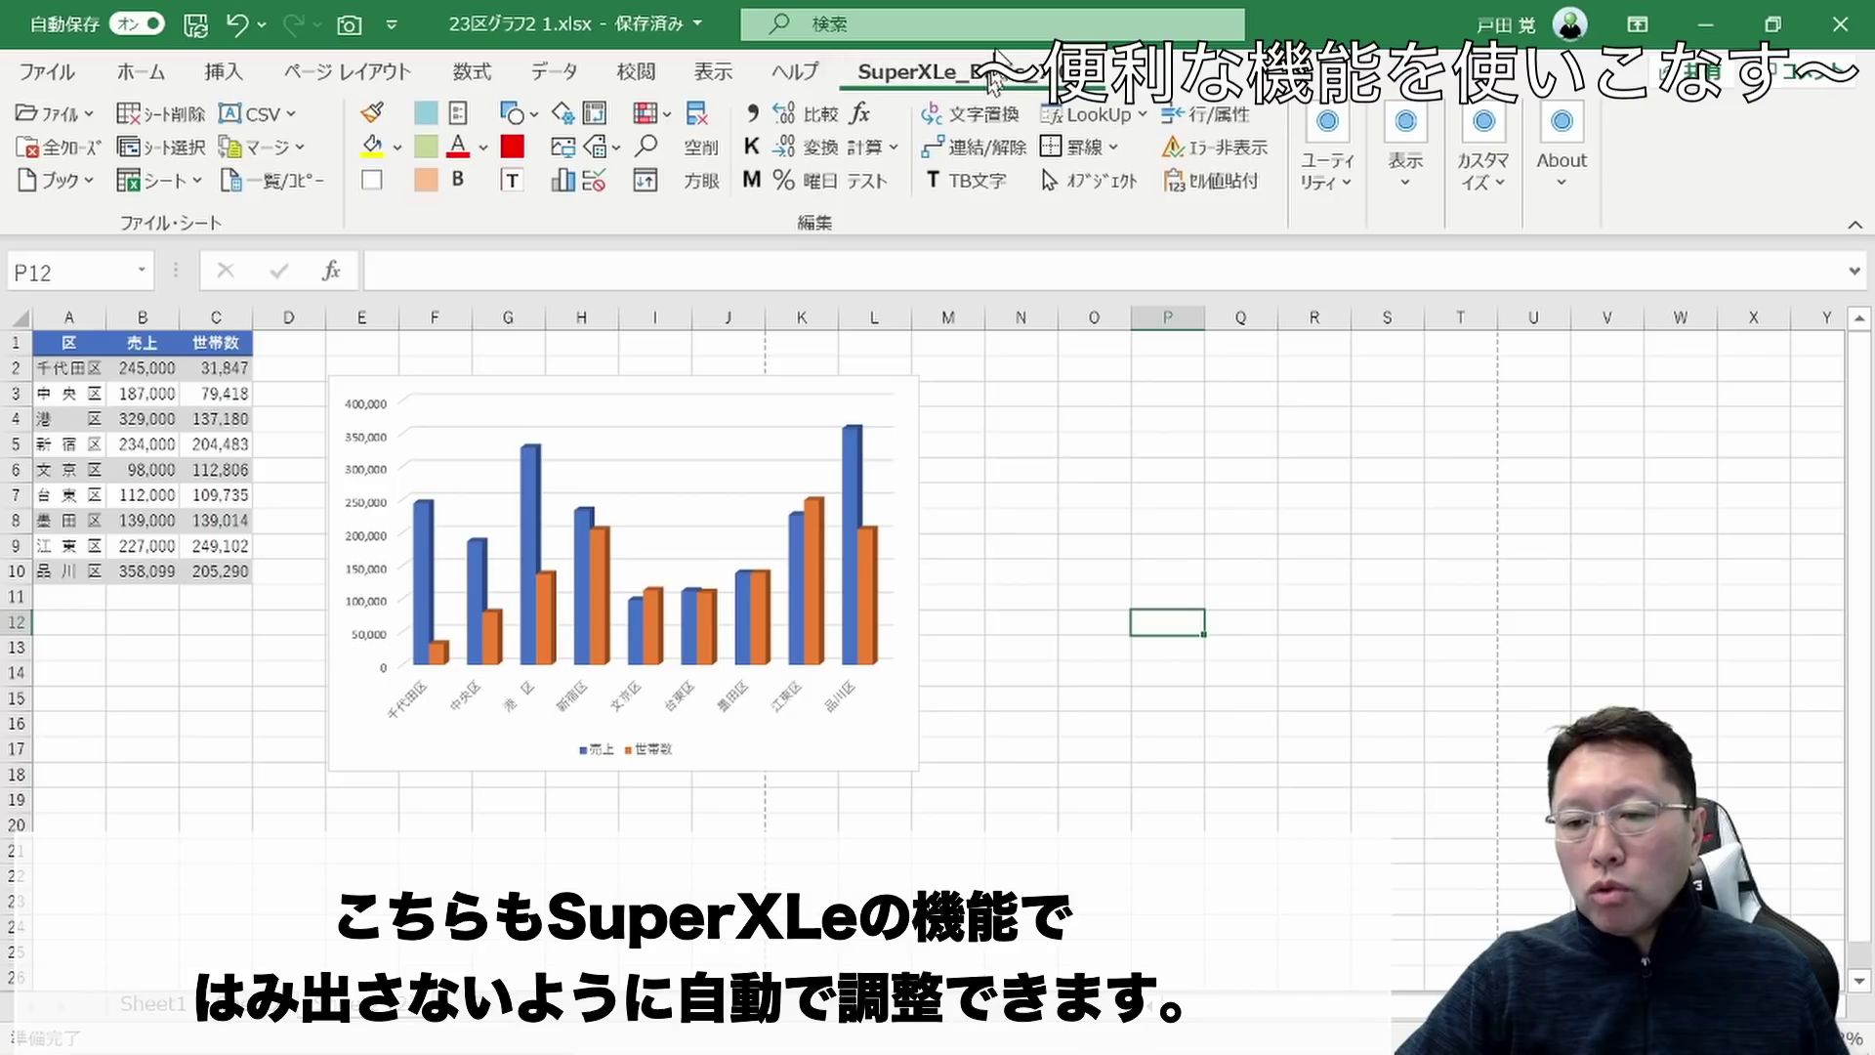
click(1348, 178)
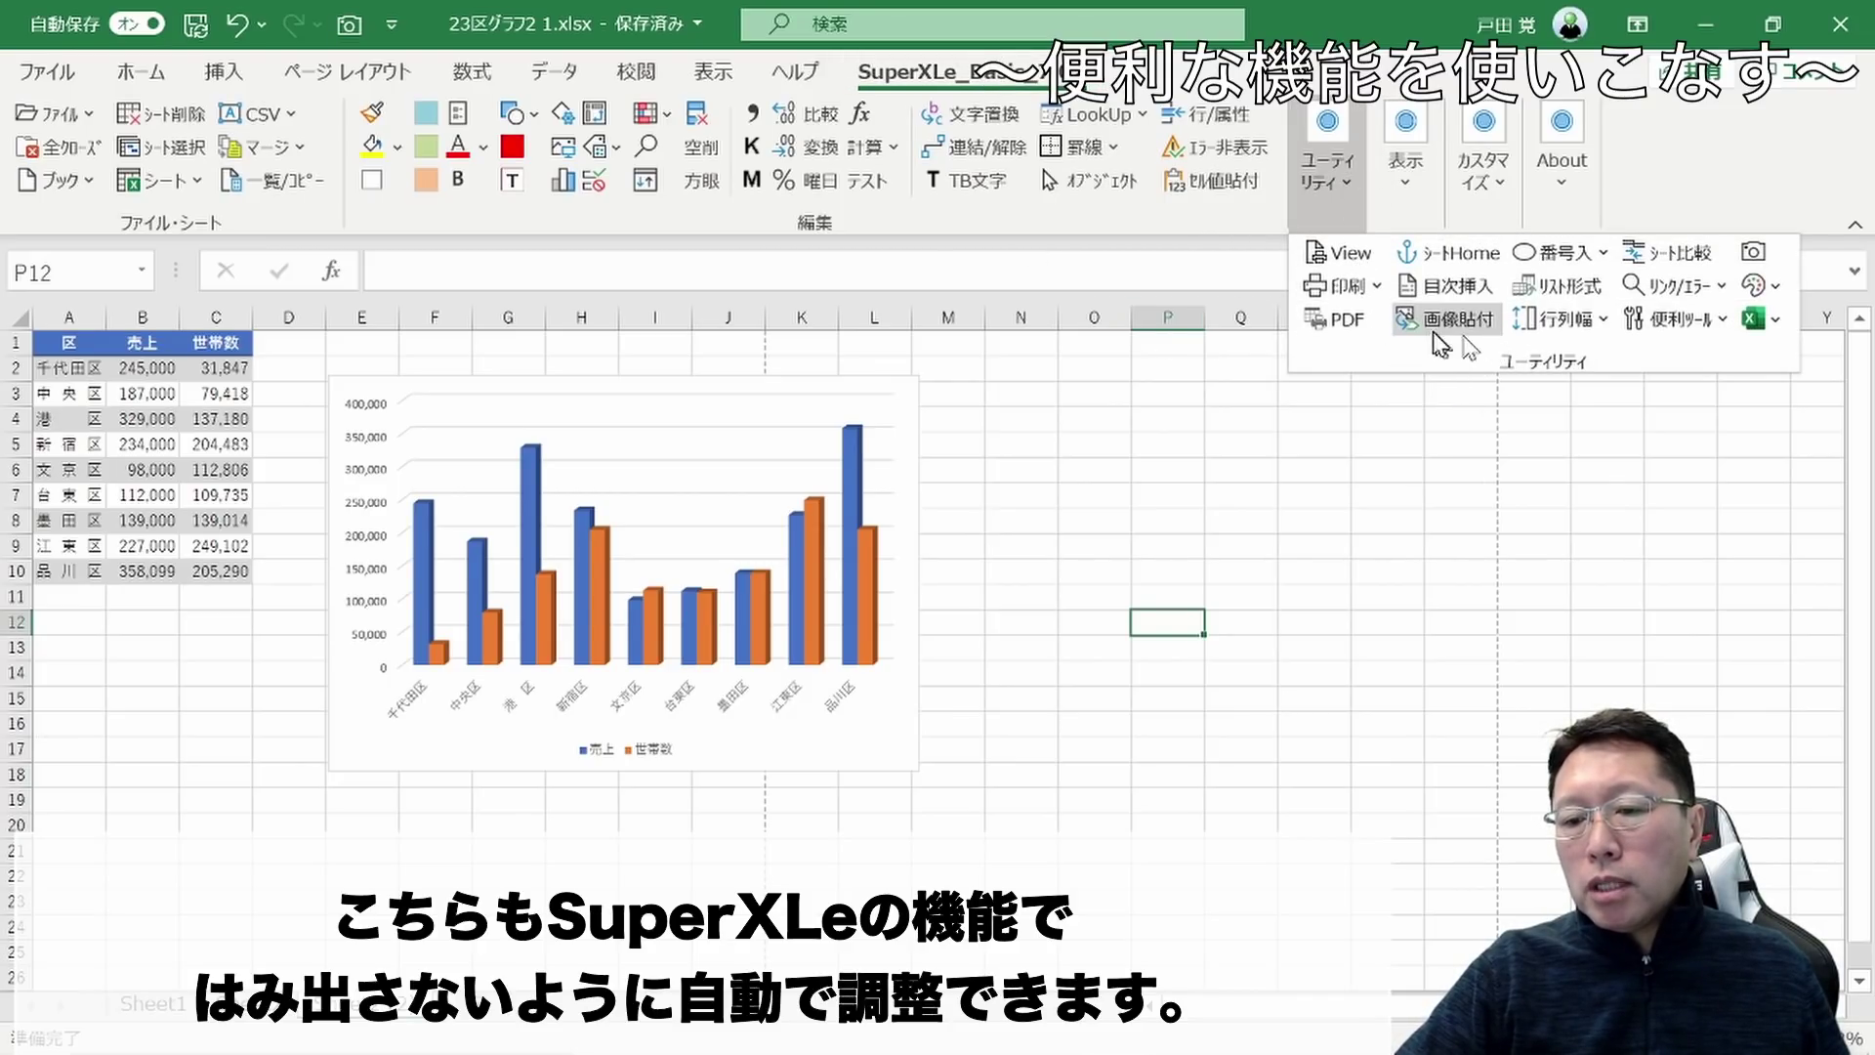
click(1353, 290)
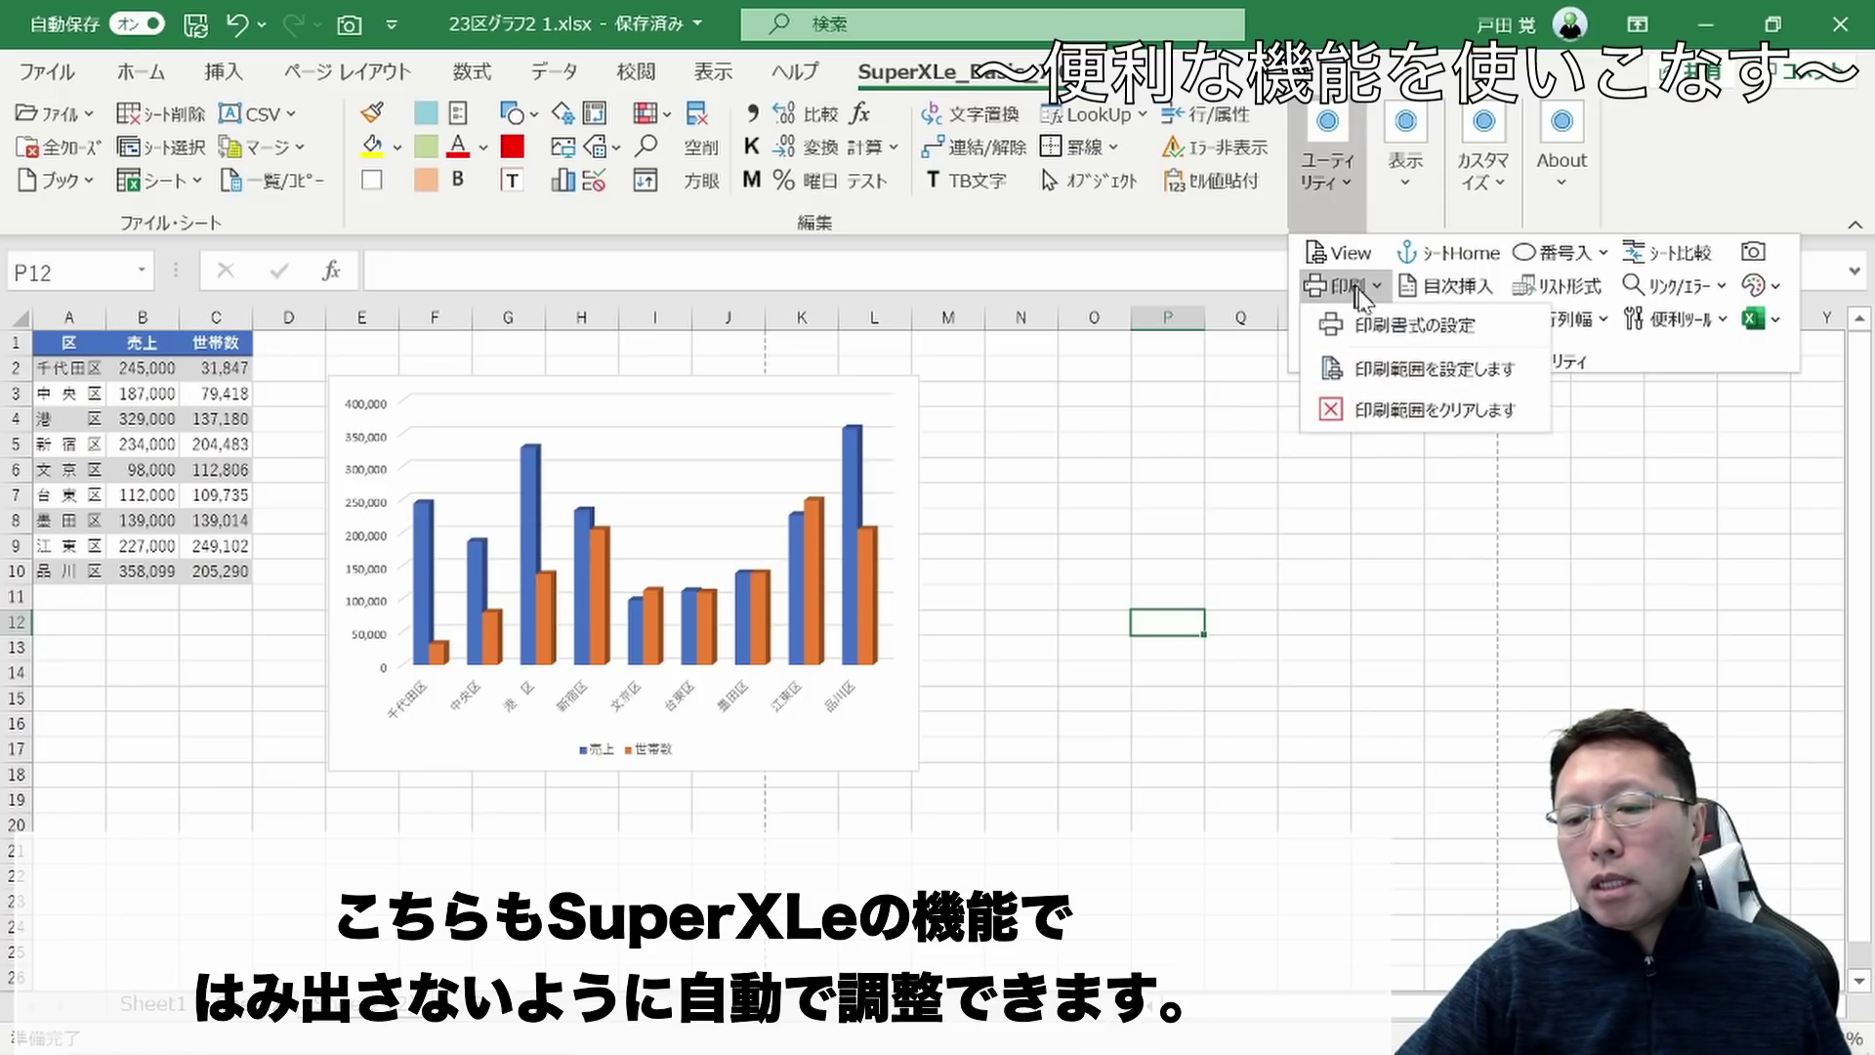
click(1378, 329)
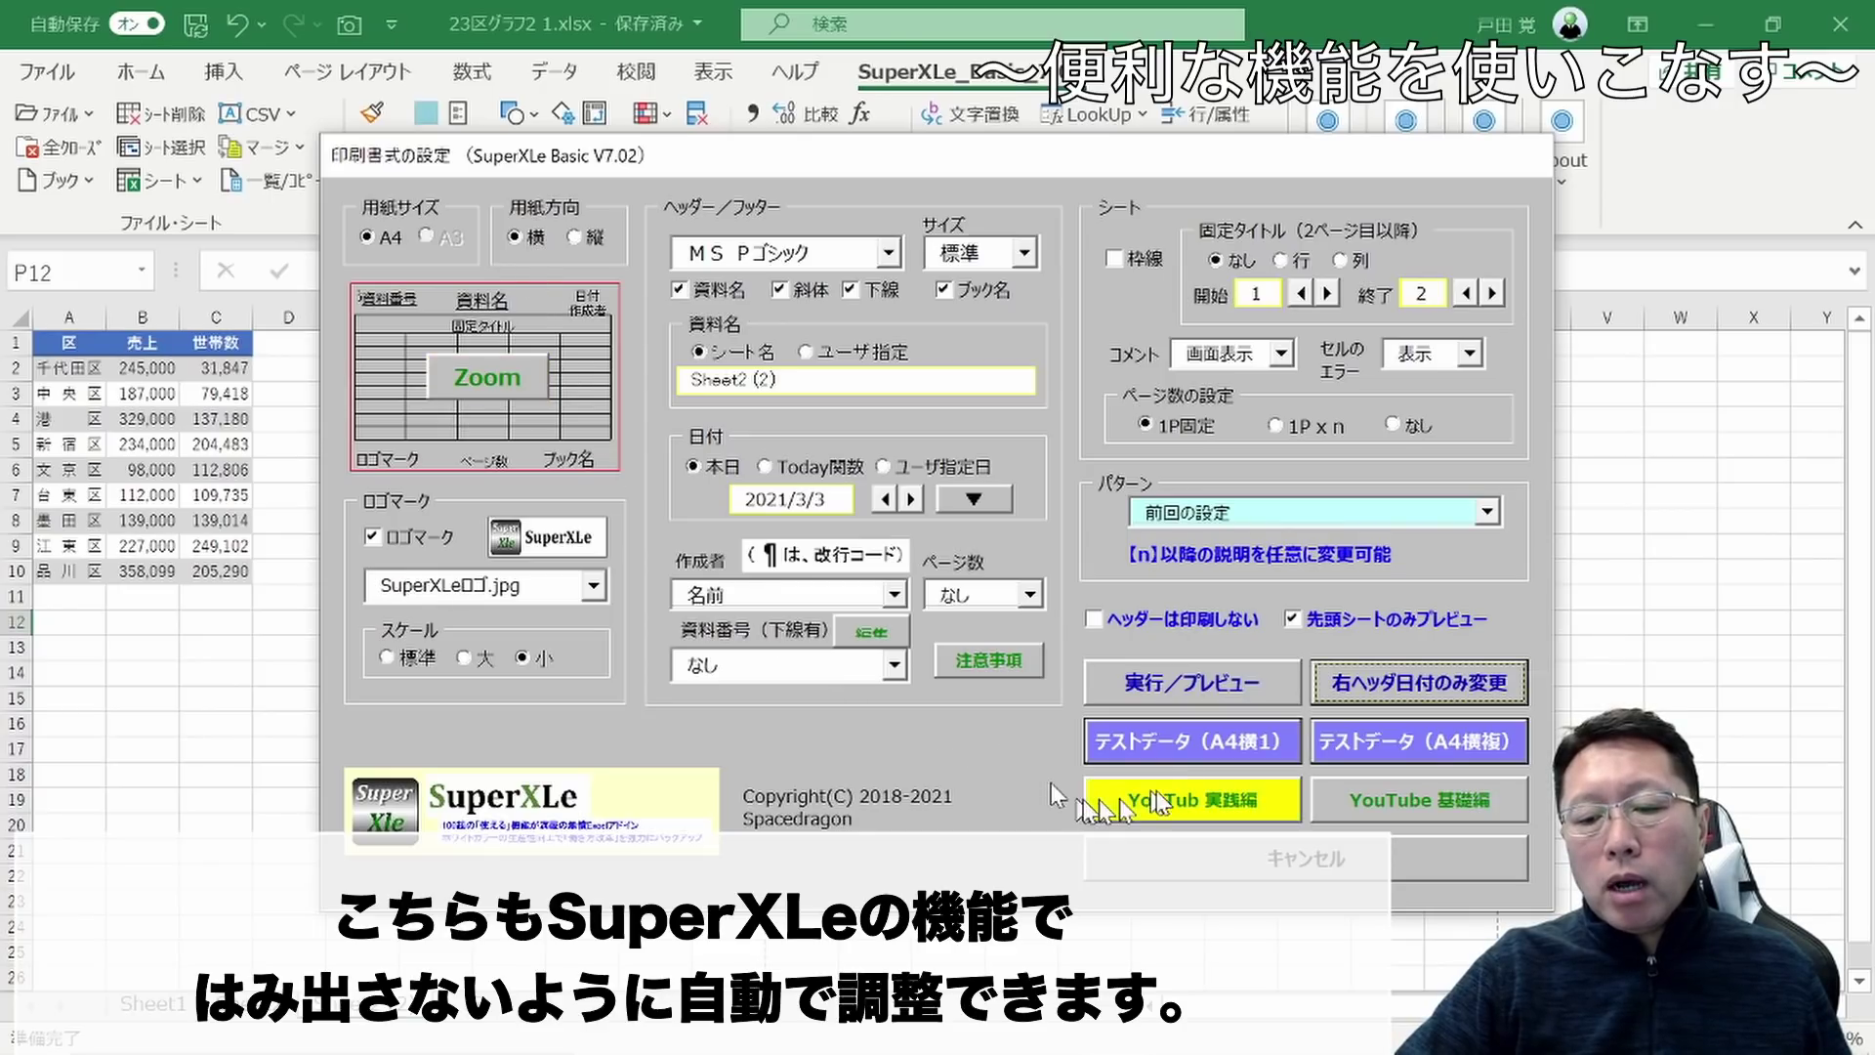
click(1185, 688)
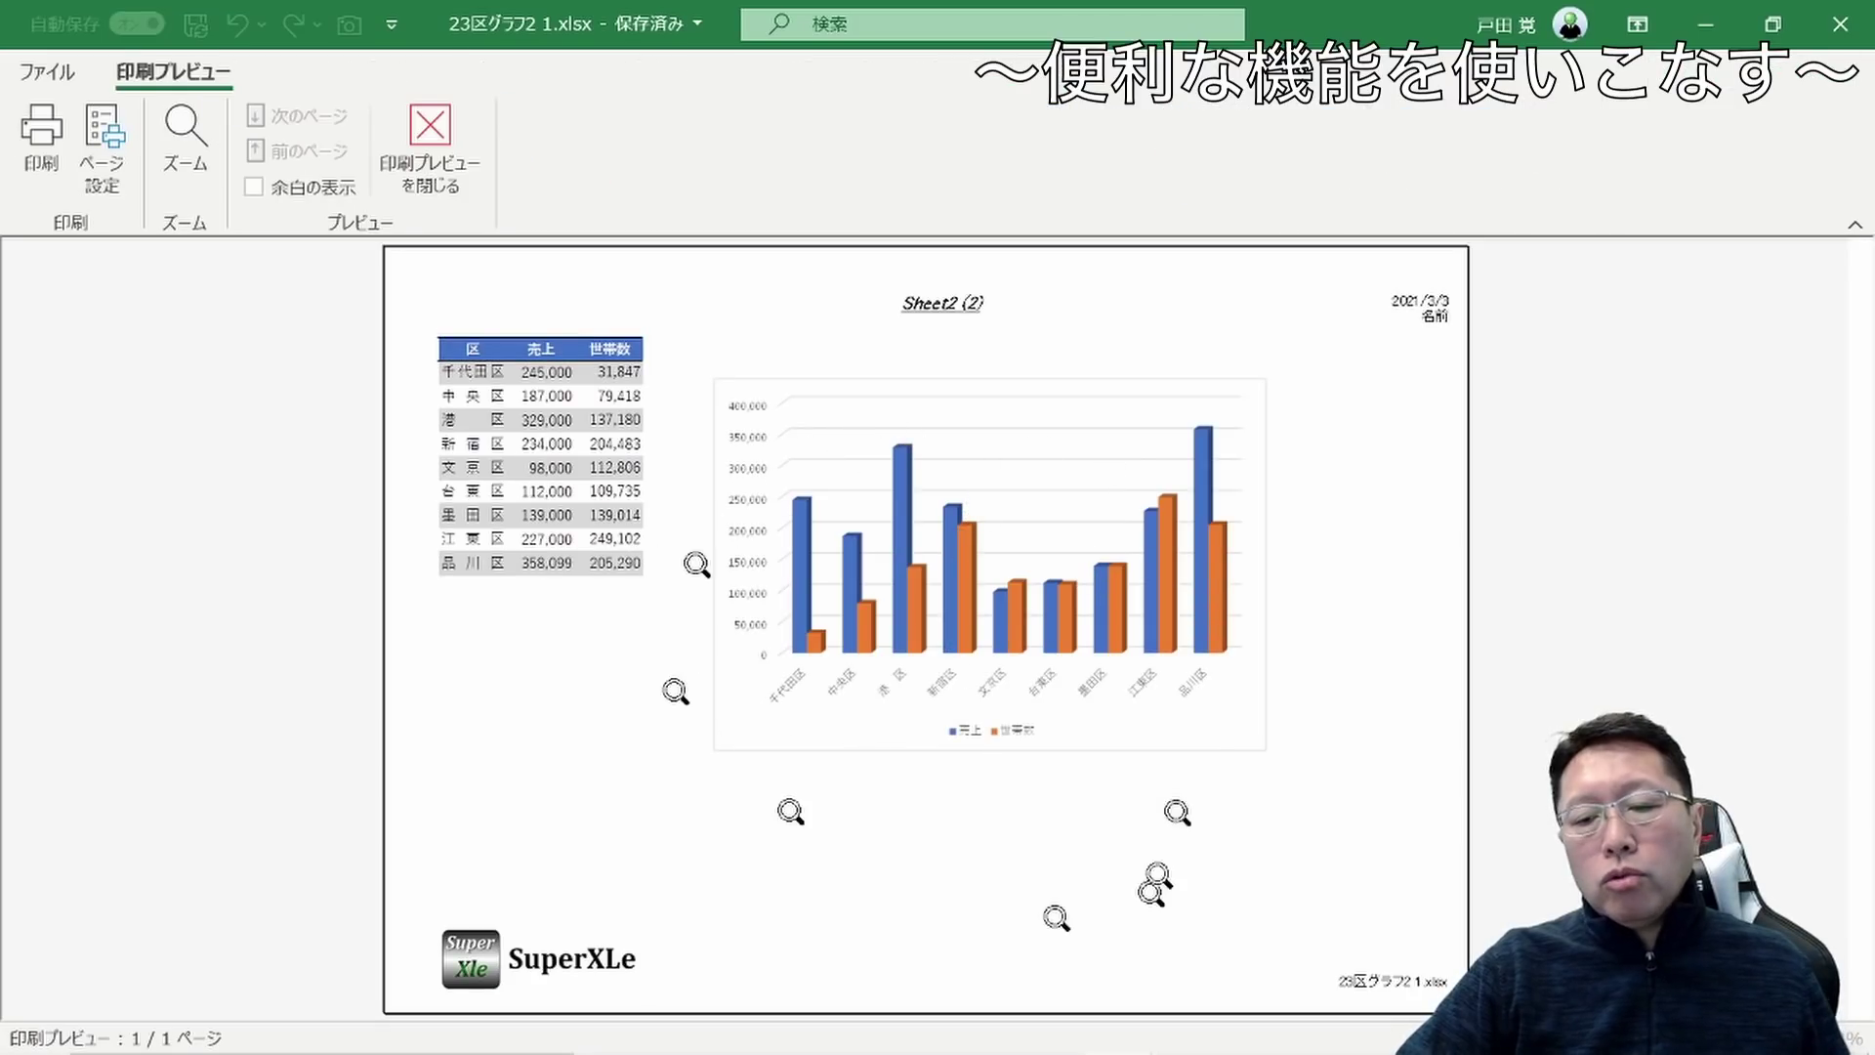
click(435, 176)
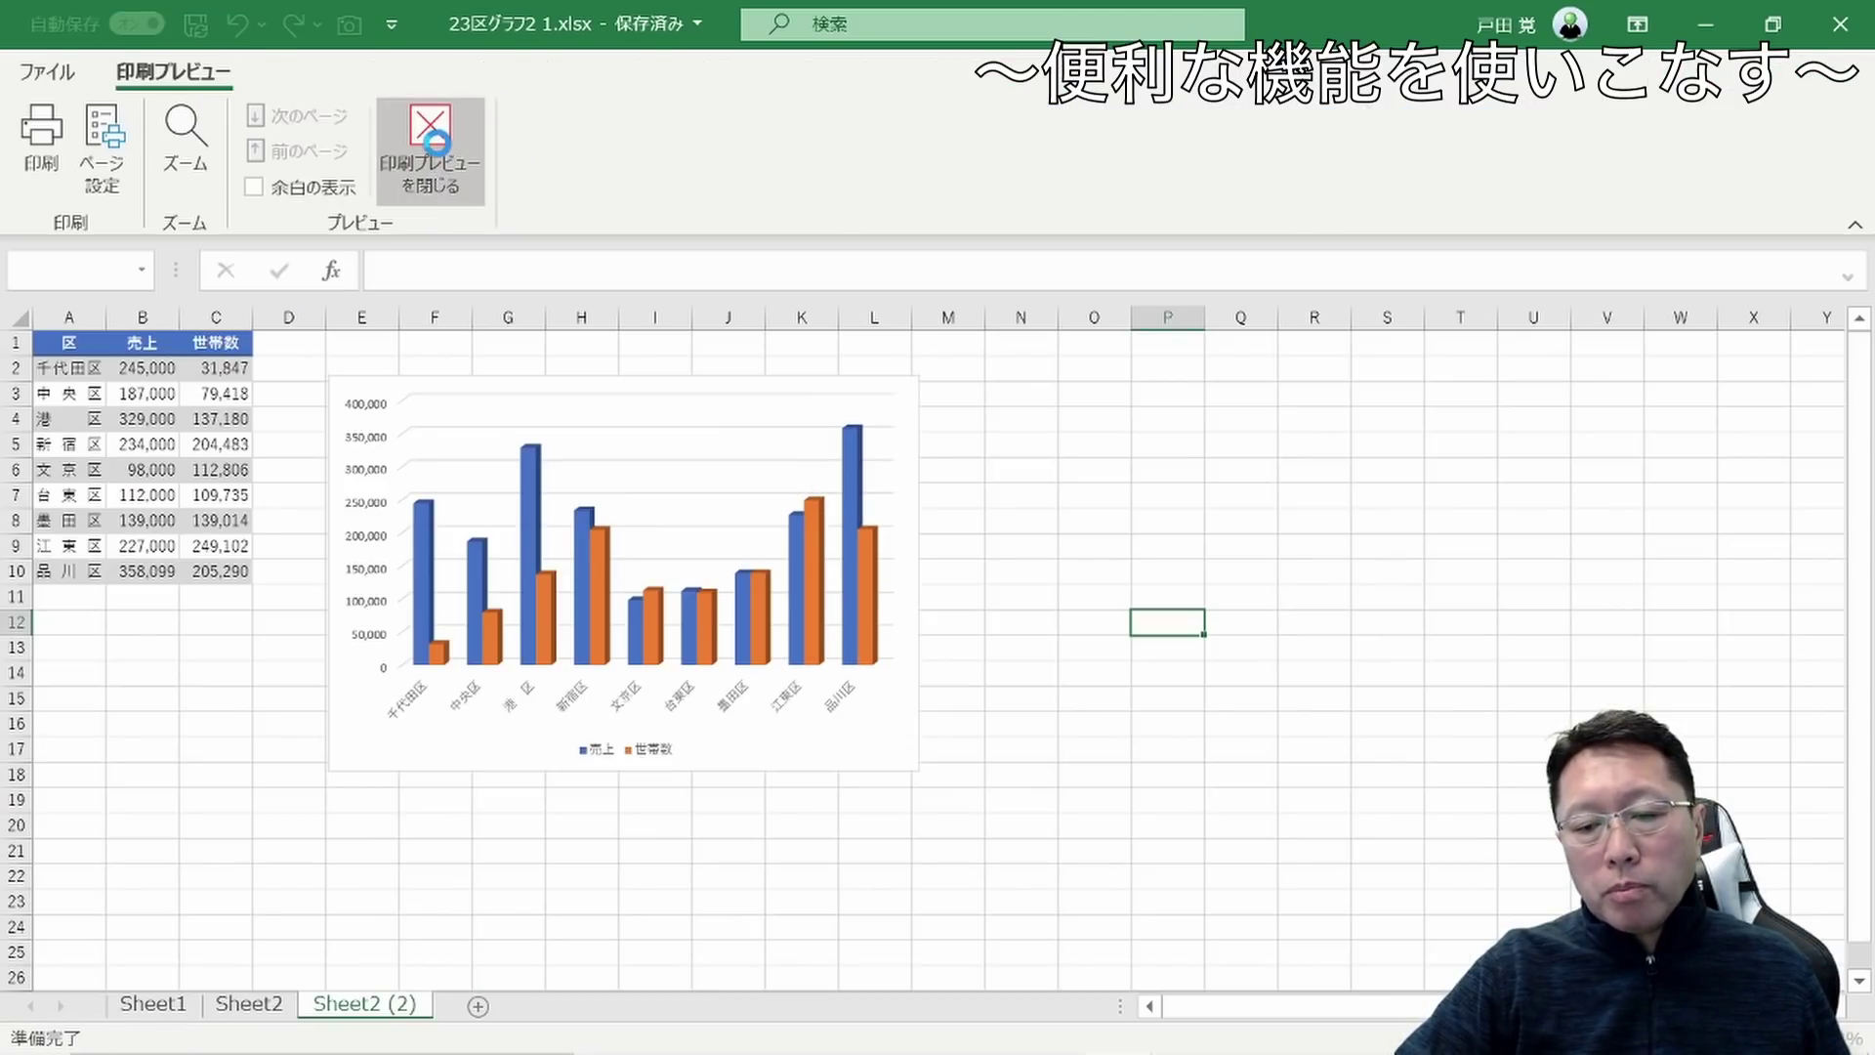
Switch the SuperXLe print format to portrait, preview and zoom into the logo footer, then close
click(1368, 190)
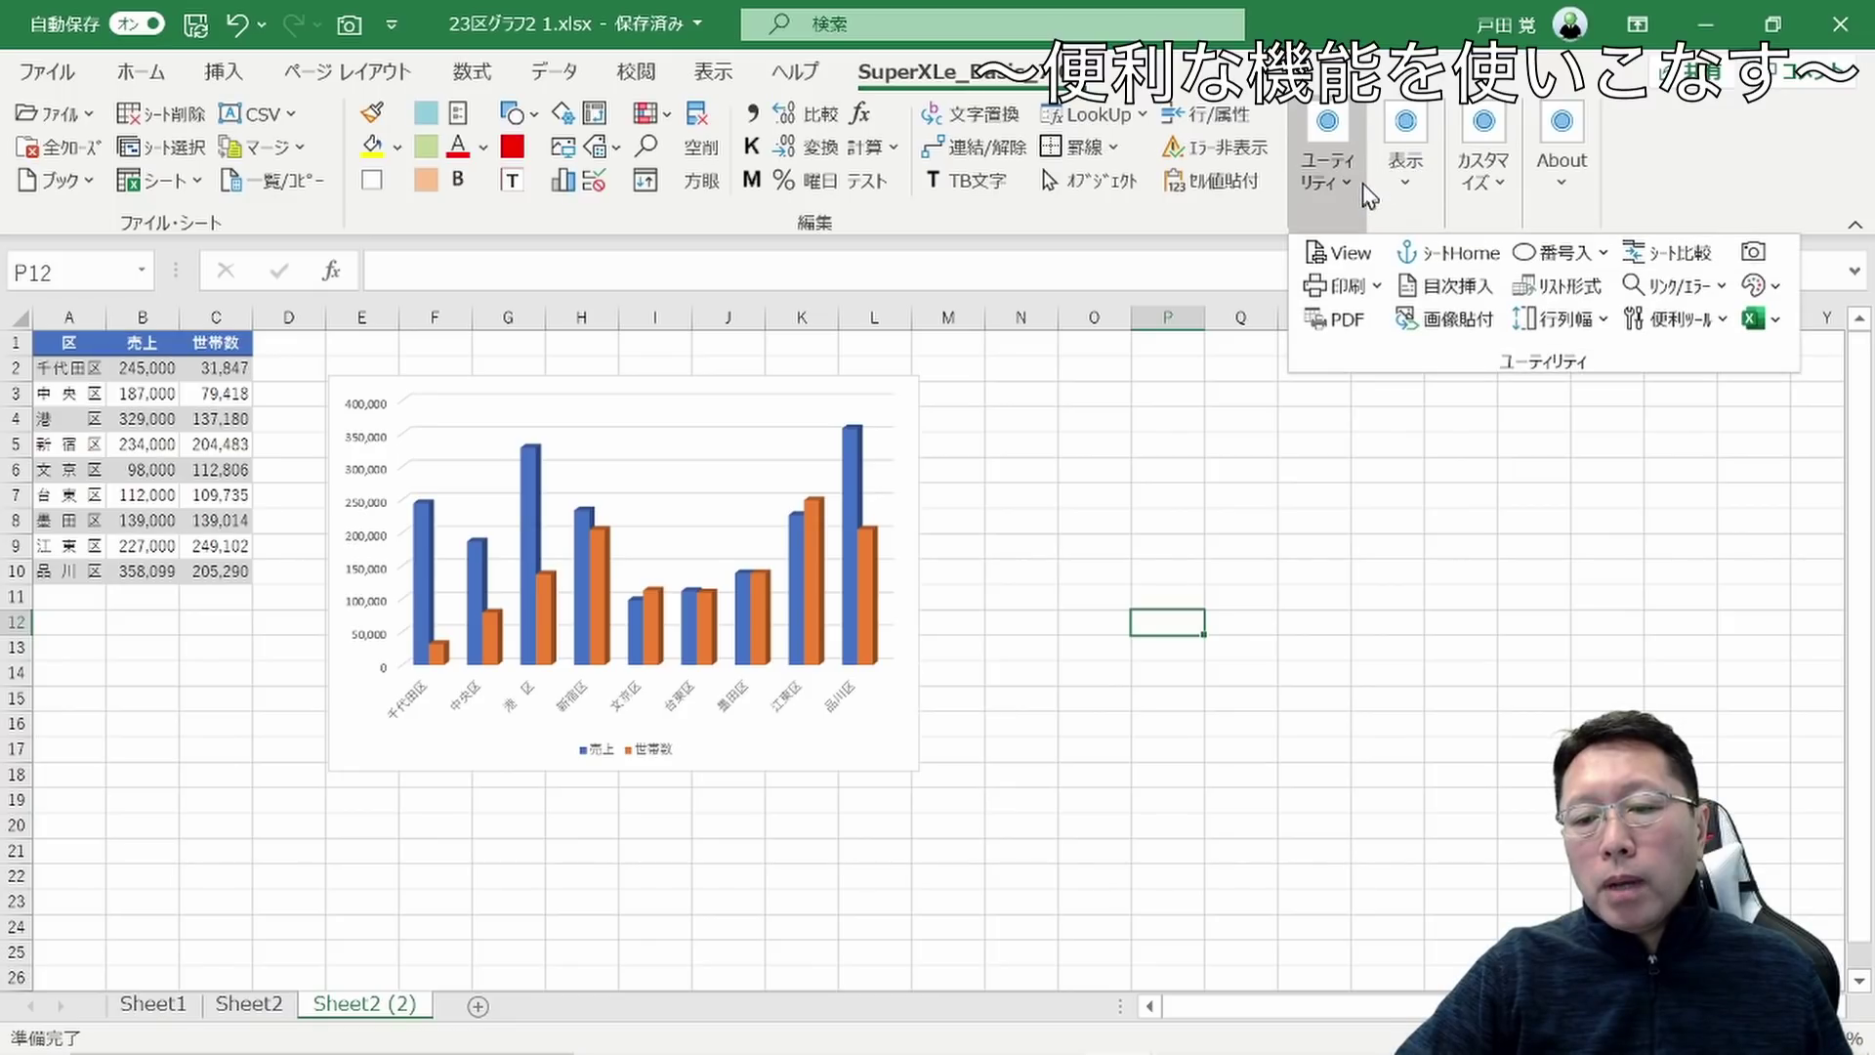
click(1366, 285)
click(1364, 332)
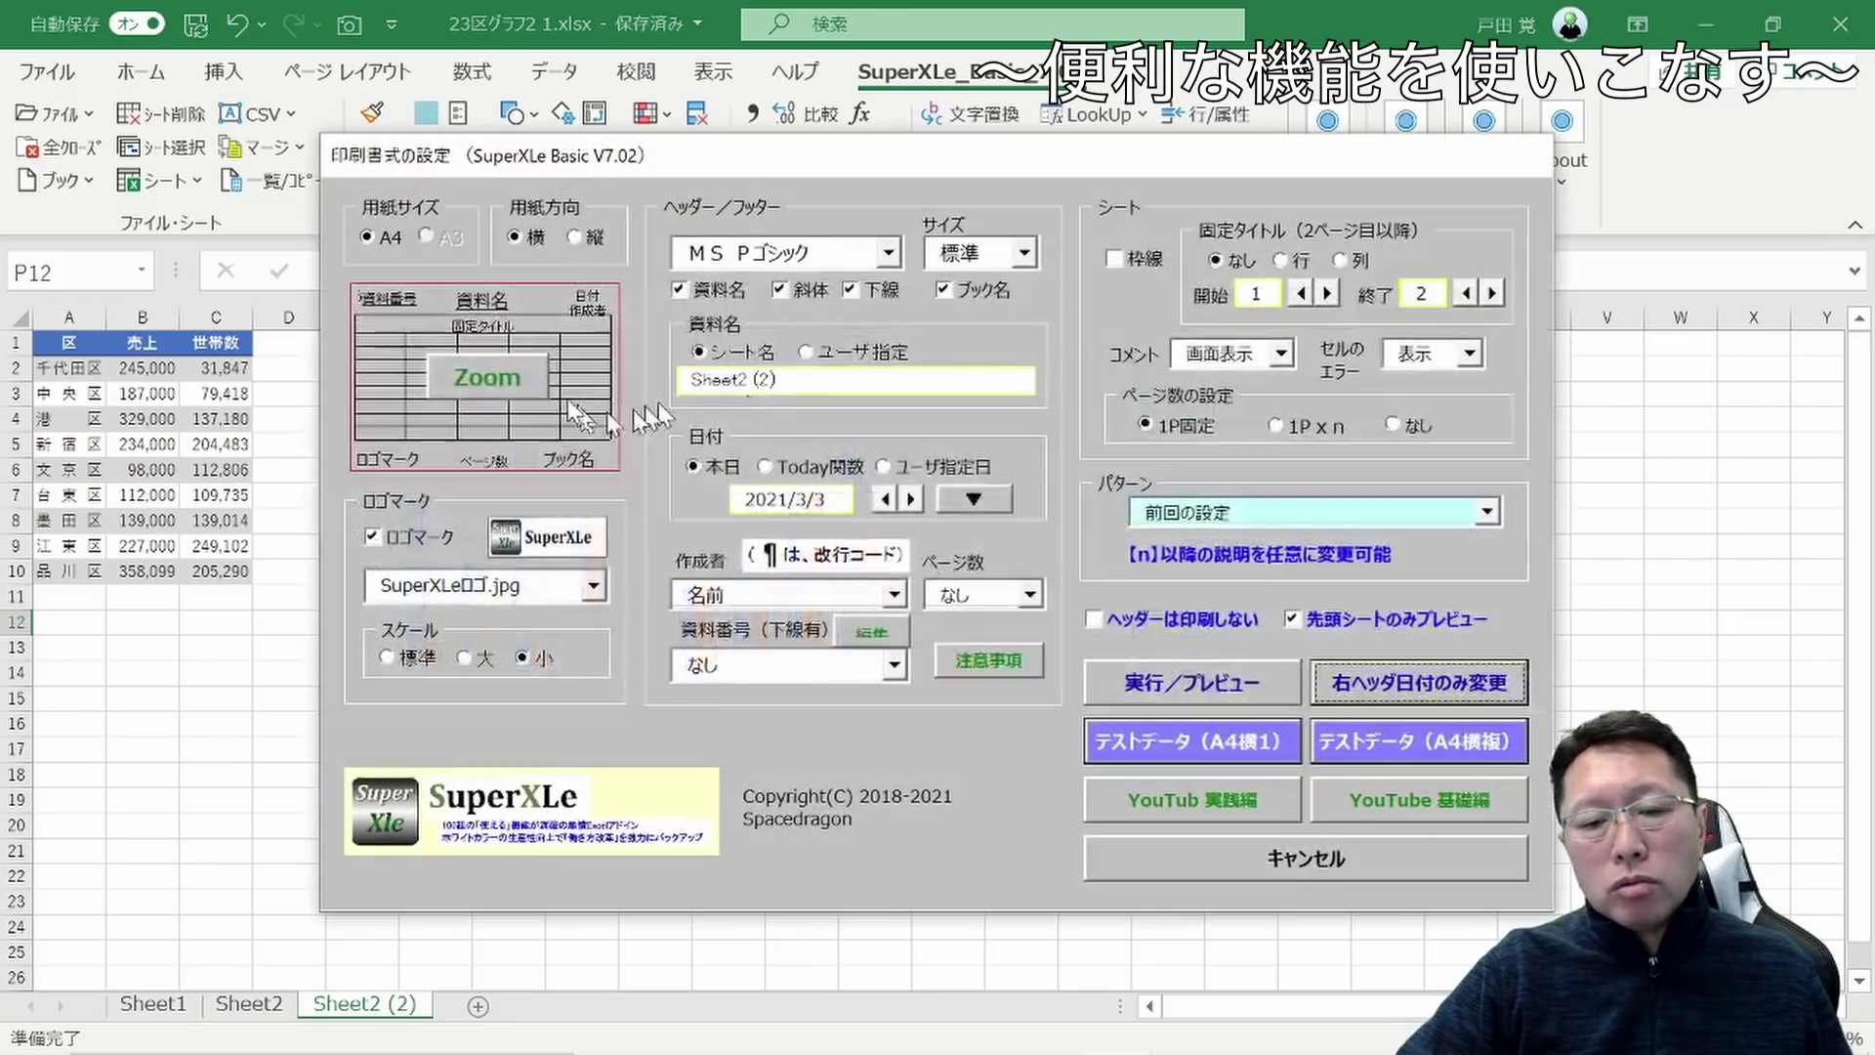
click(574, 241)
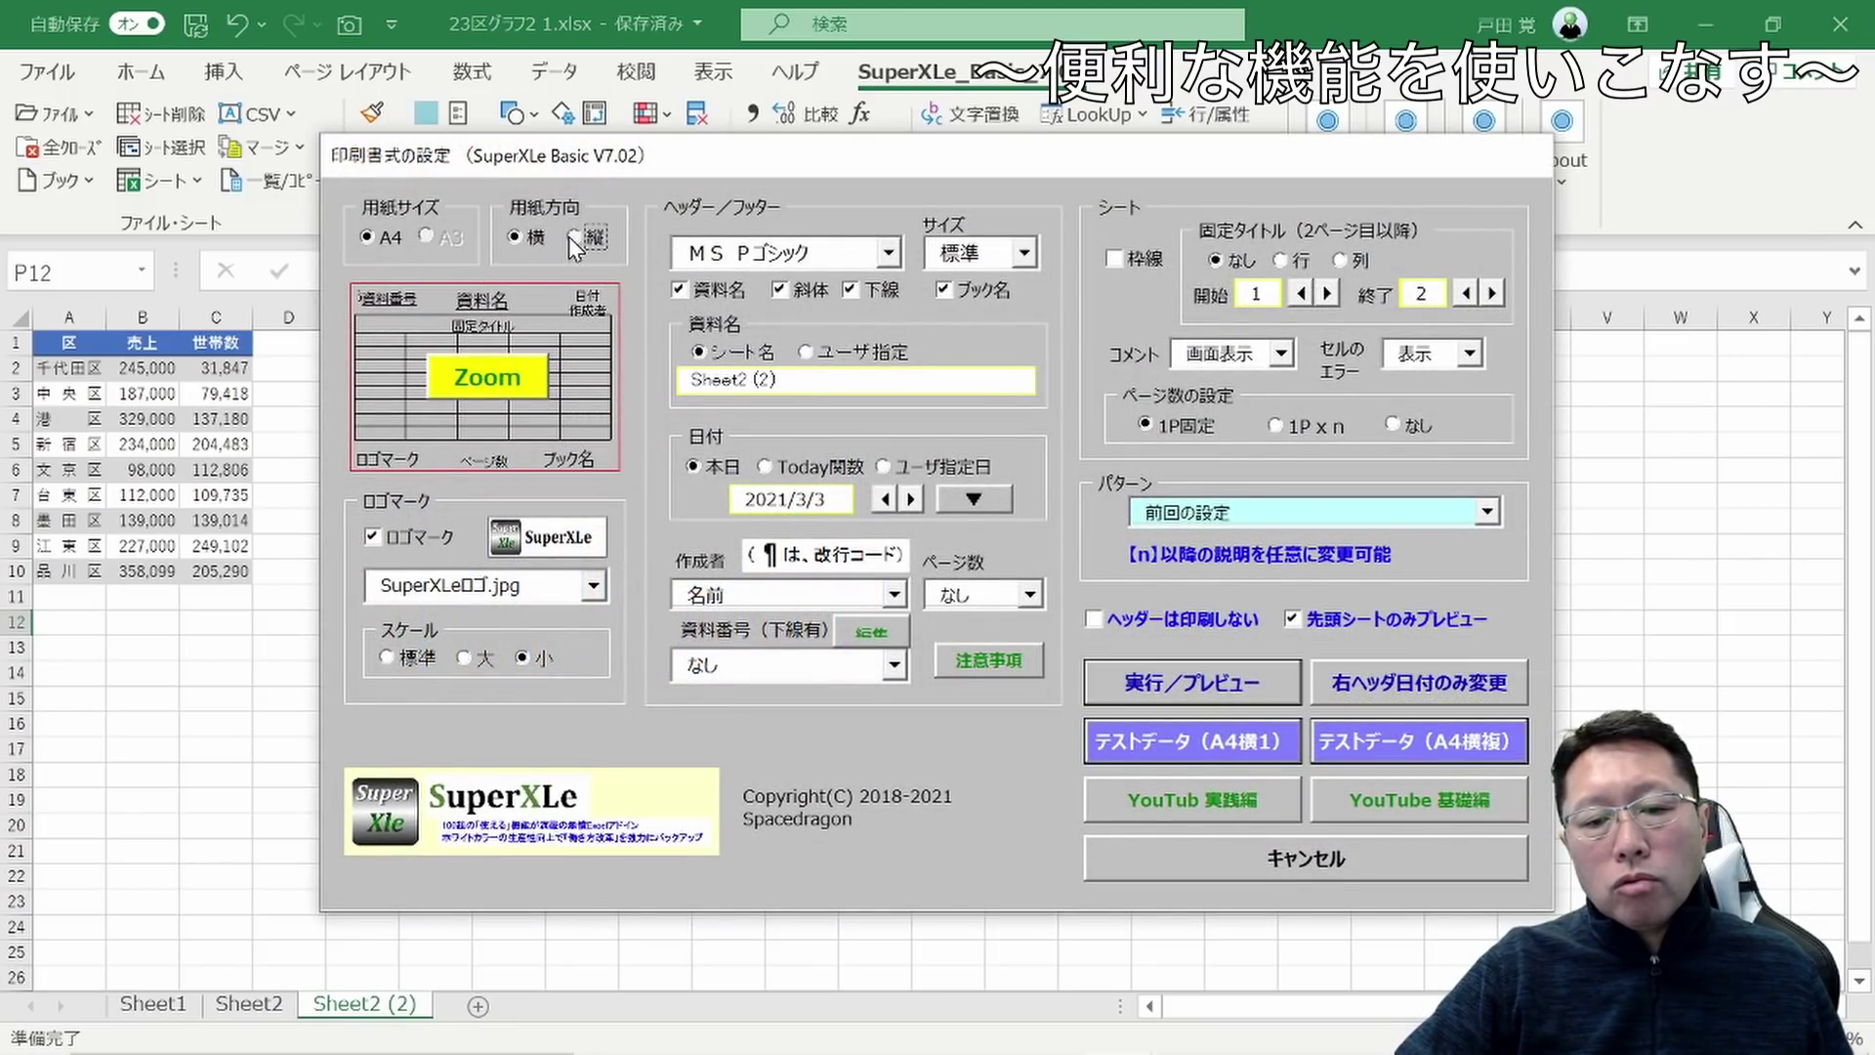
click(1192, 682)
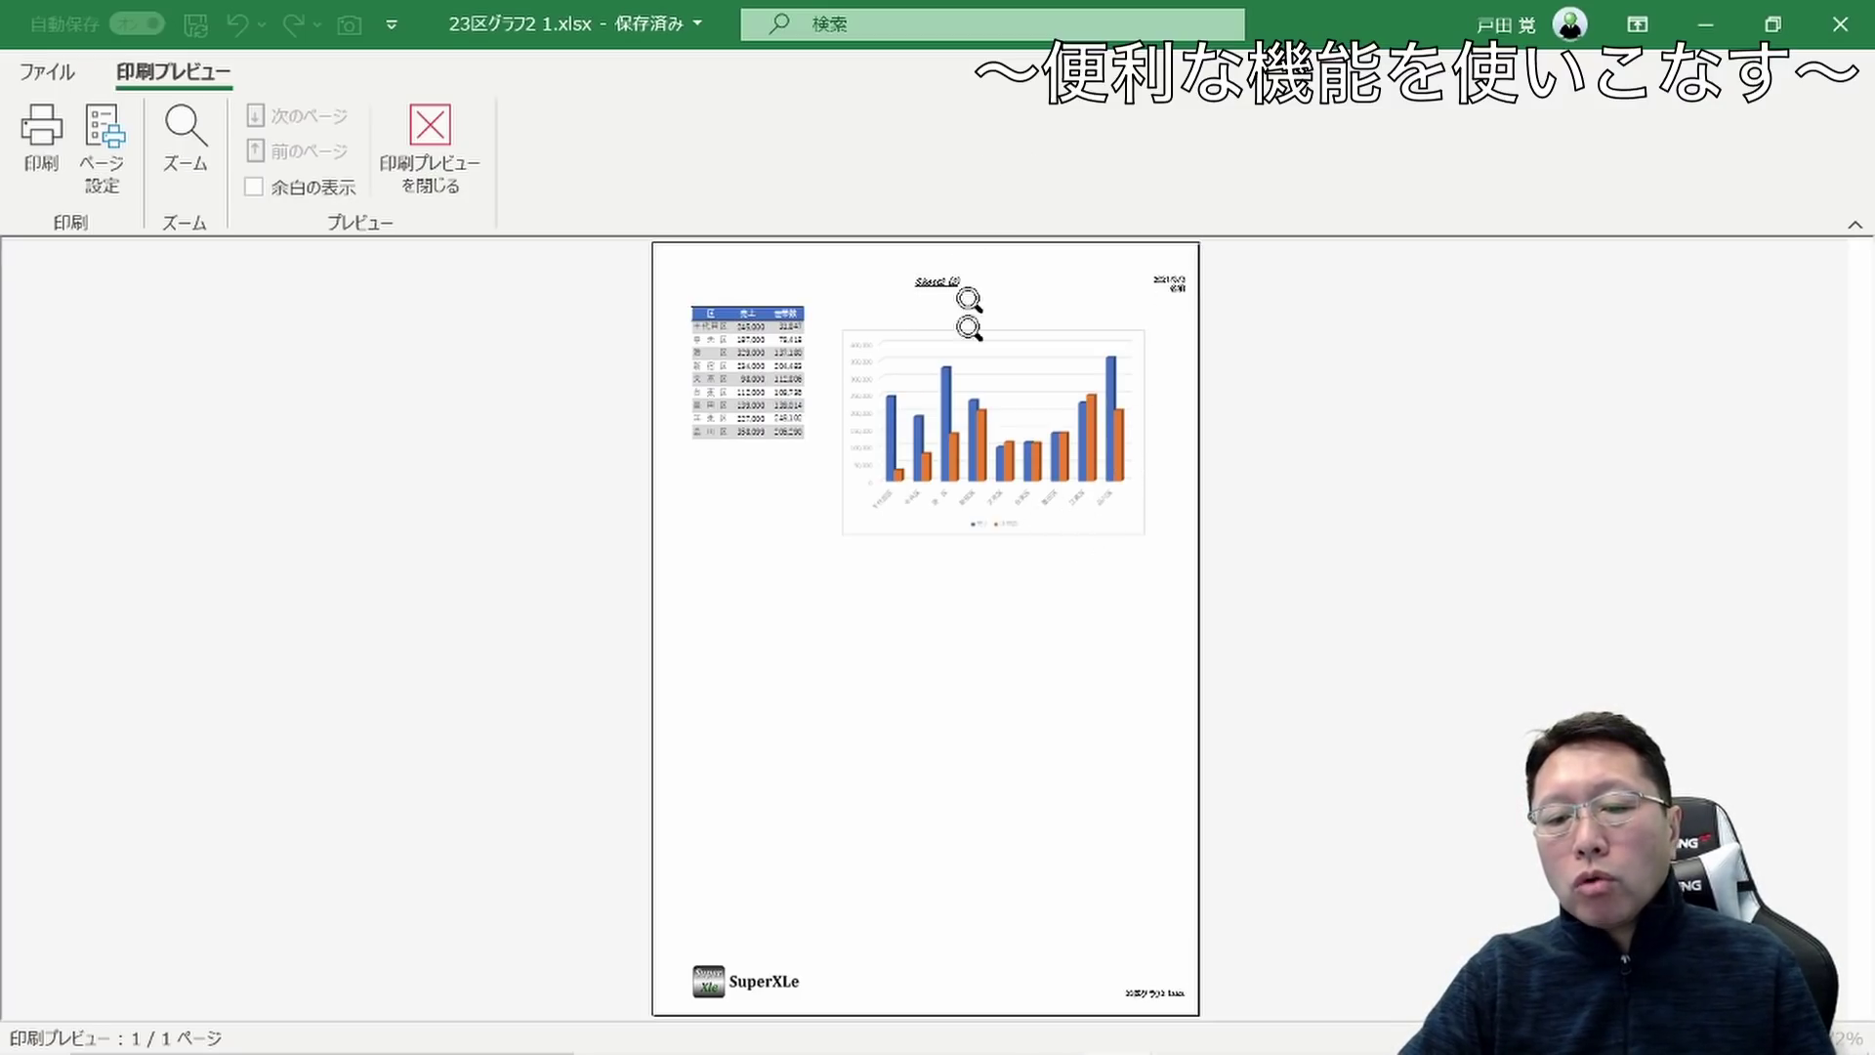
click(1161, 996)
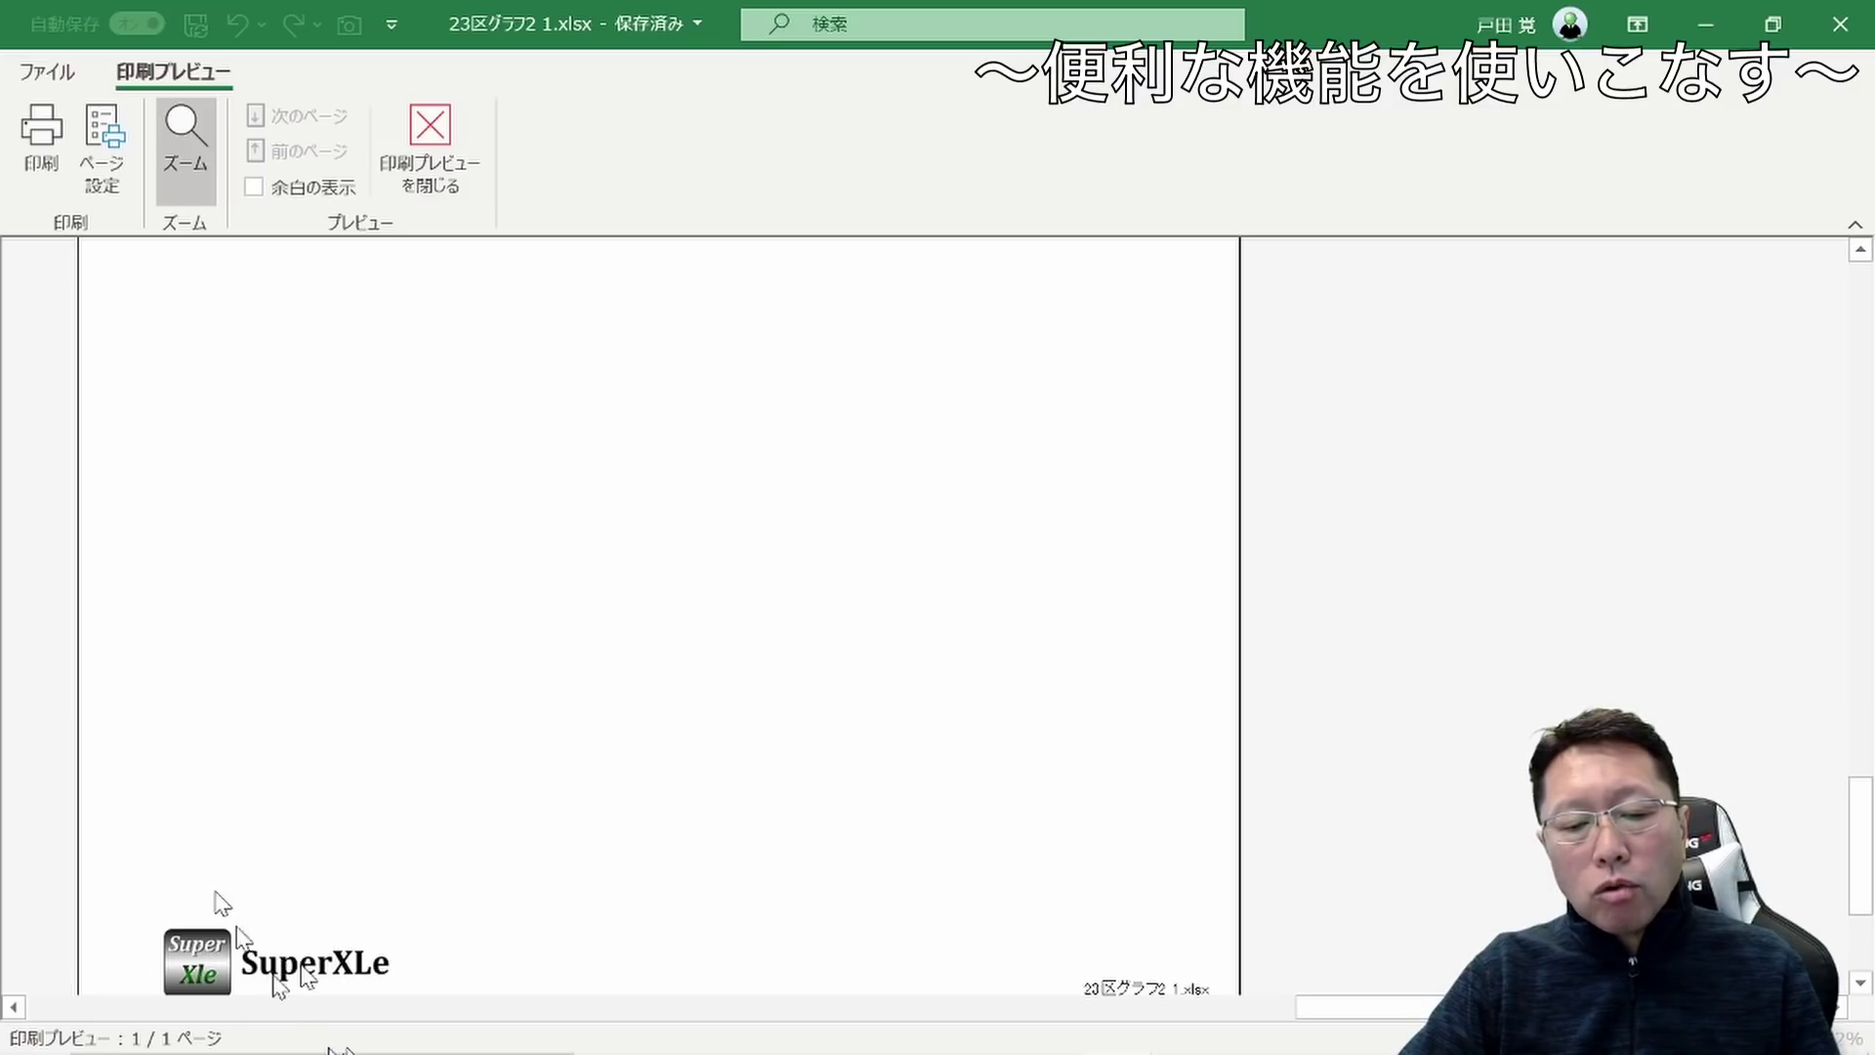
click(420, 137)
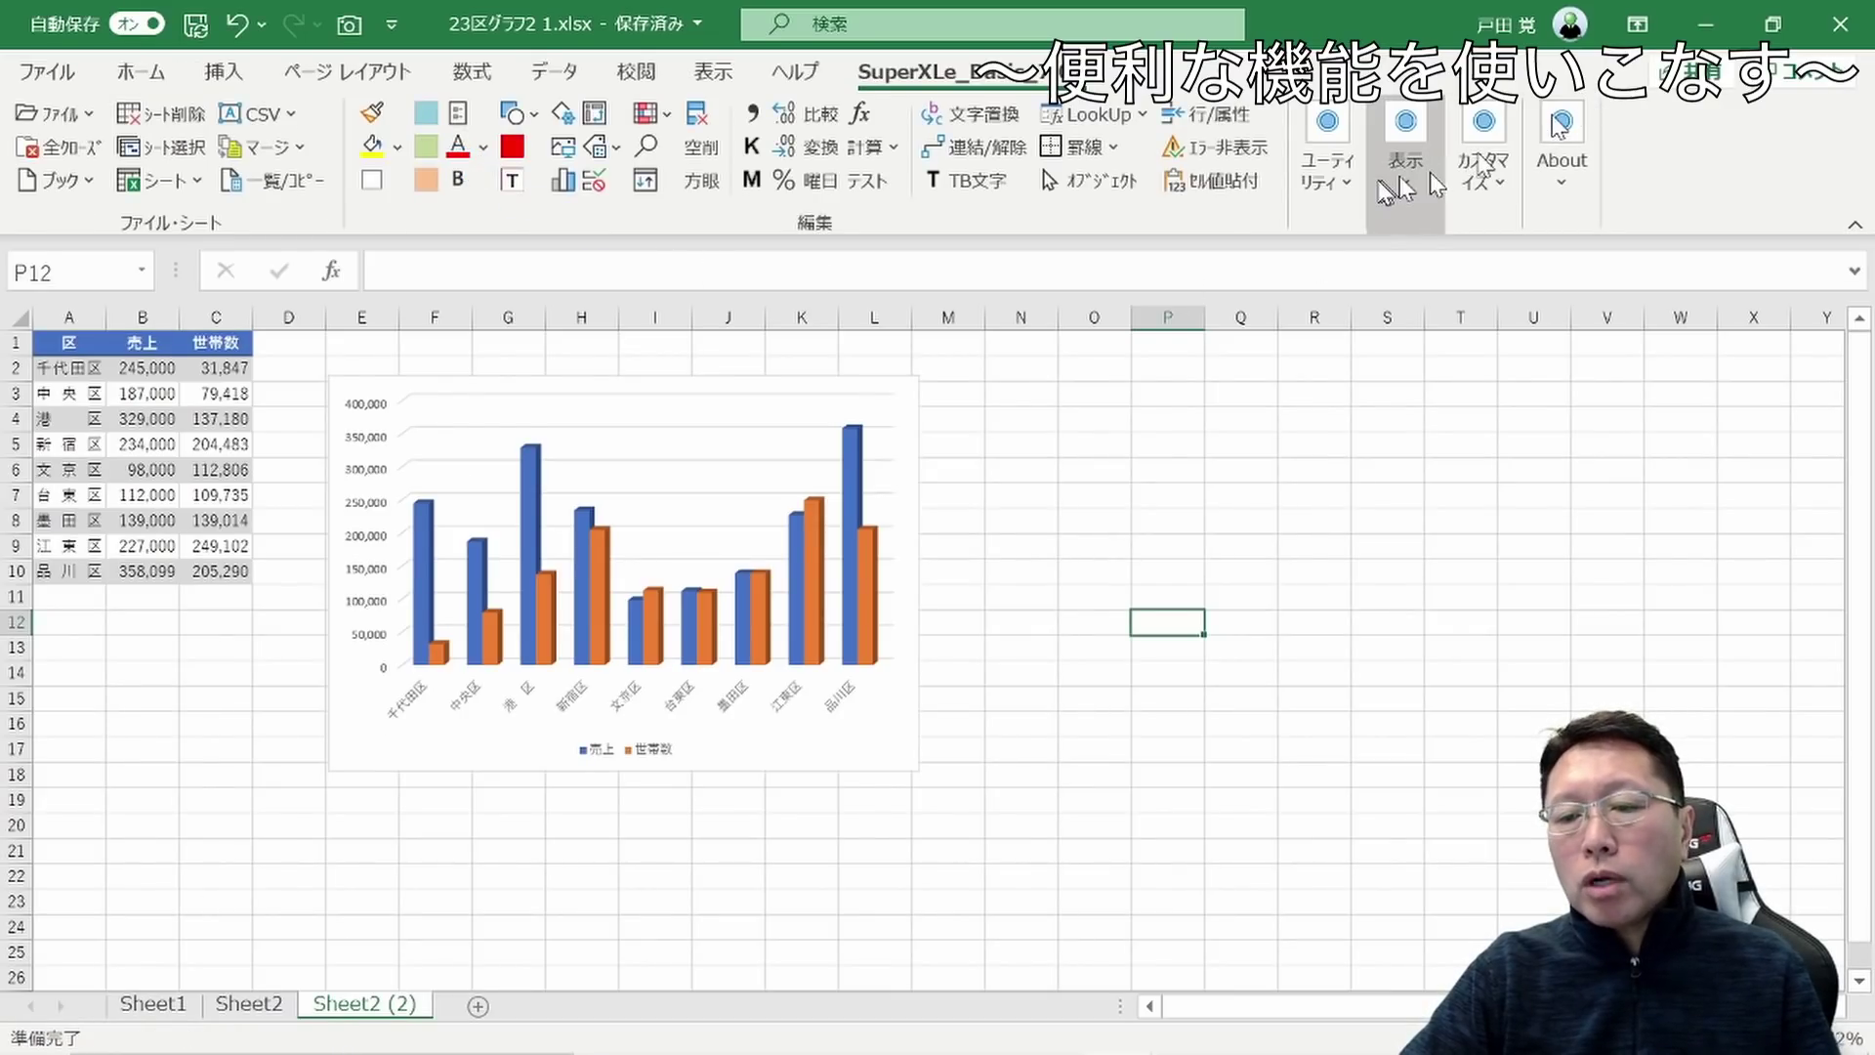
Uncheck ロゴマーク in SuperXLe print format settings, leaving SuperXLeロゴ.jpg as the logo file
click(1348, 181)
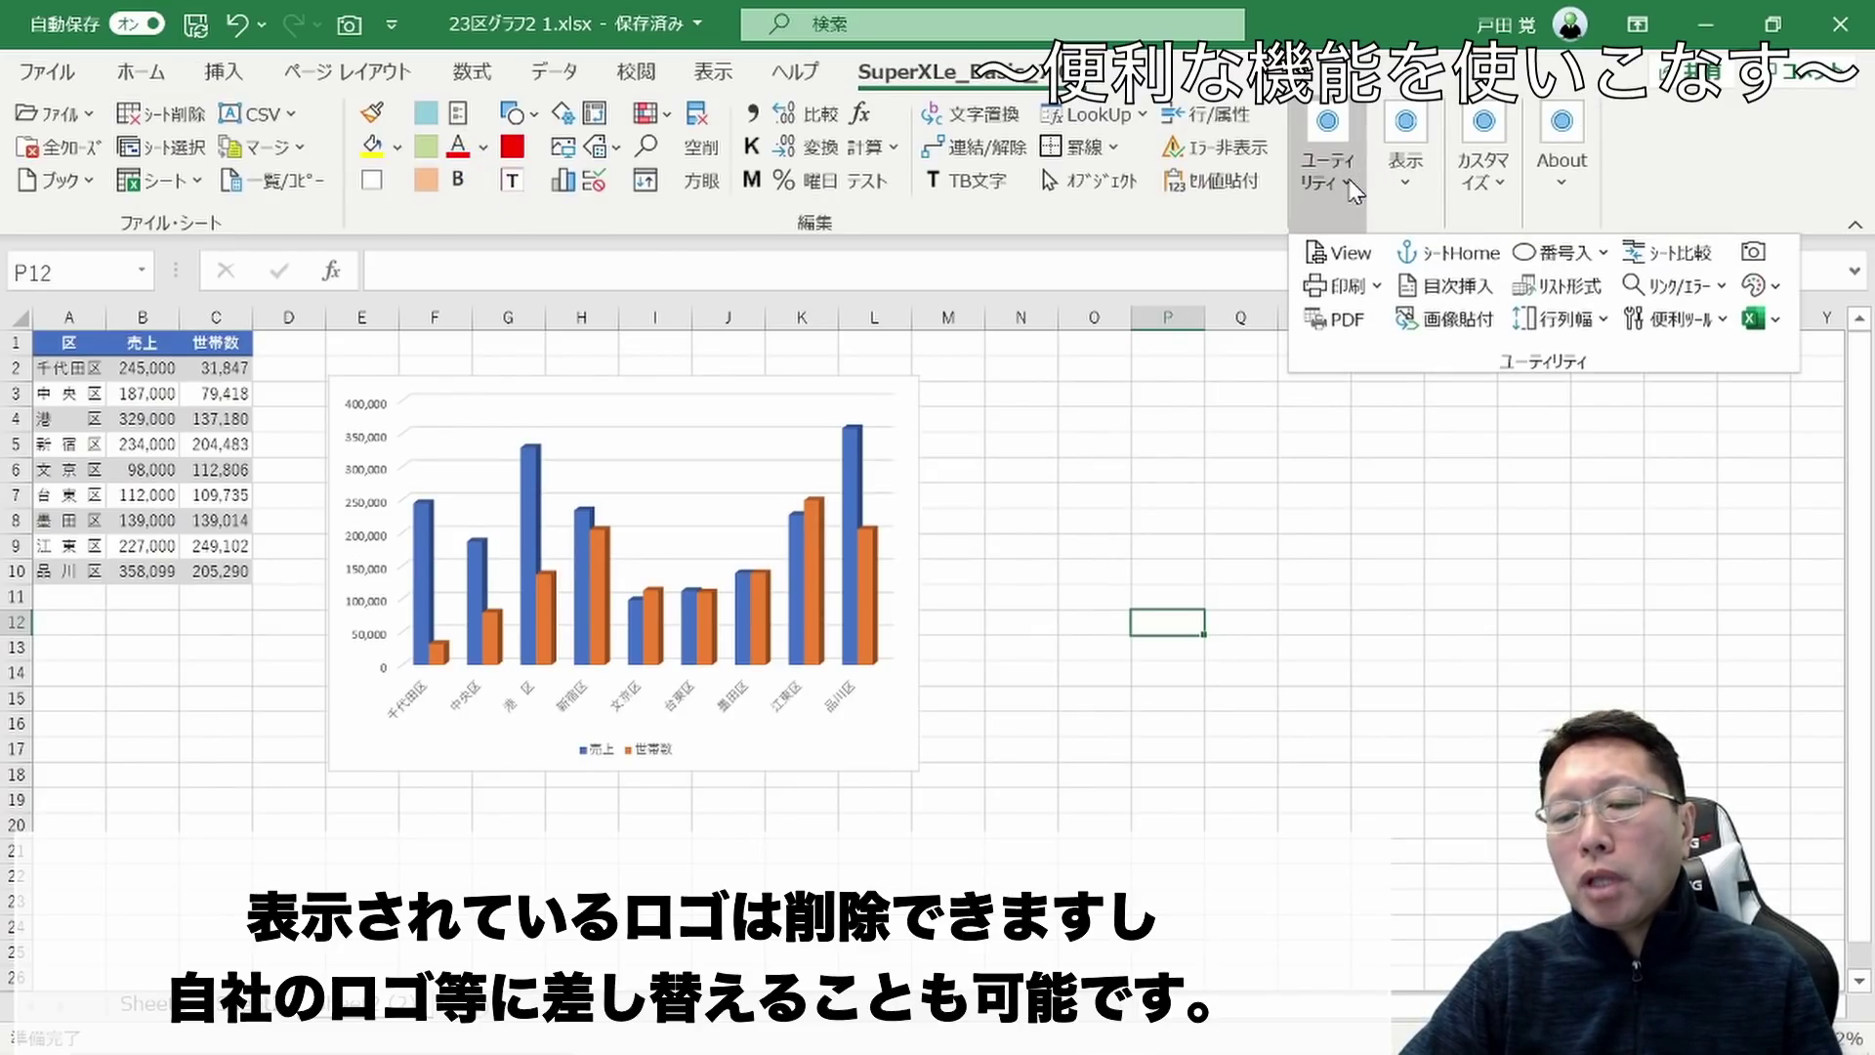
click(1346, 287)
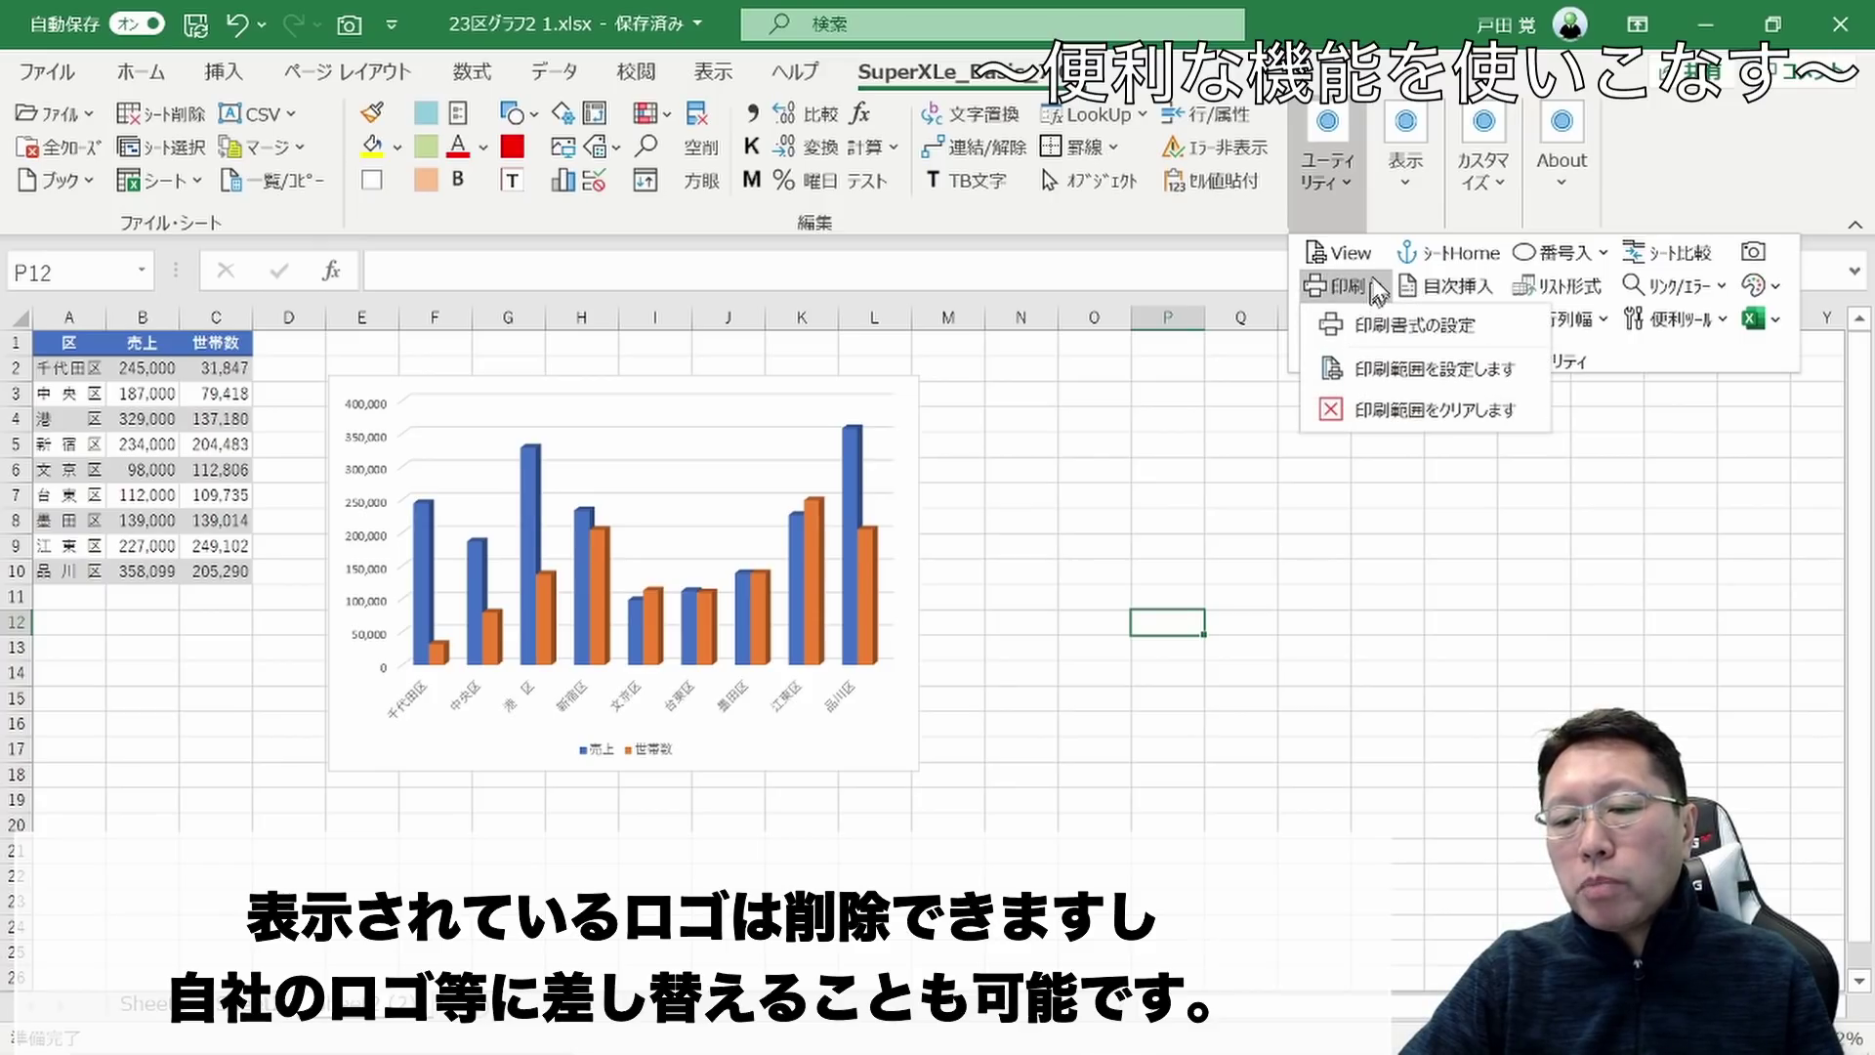
click(1392, 325)
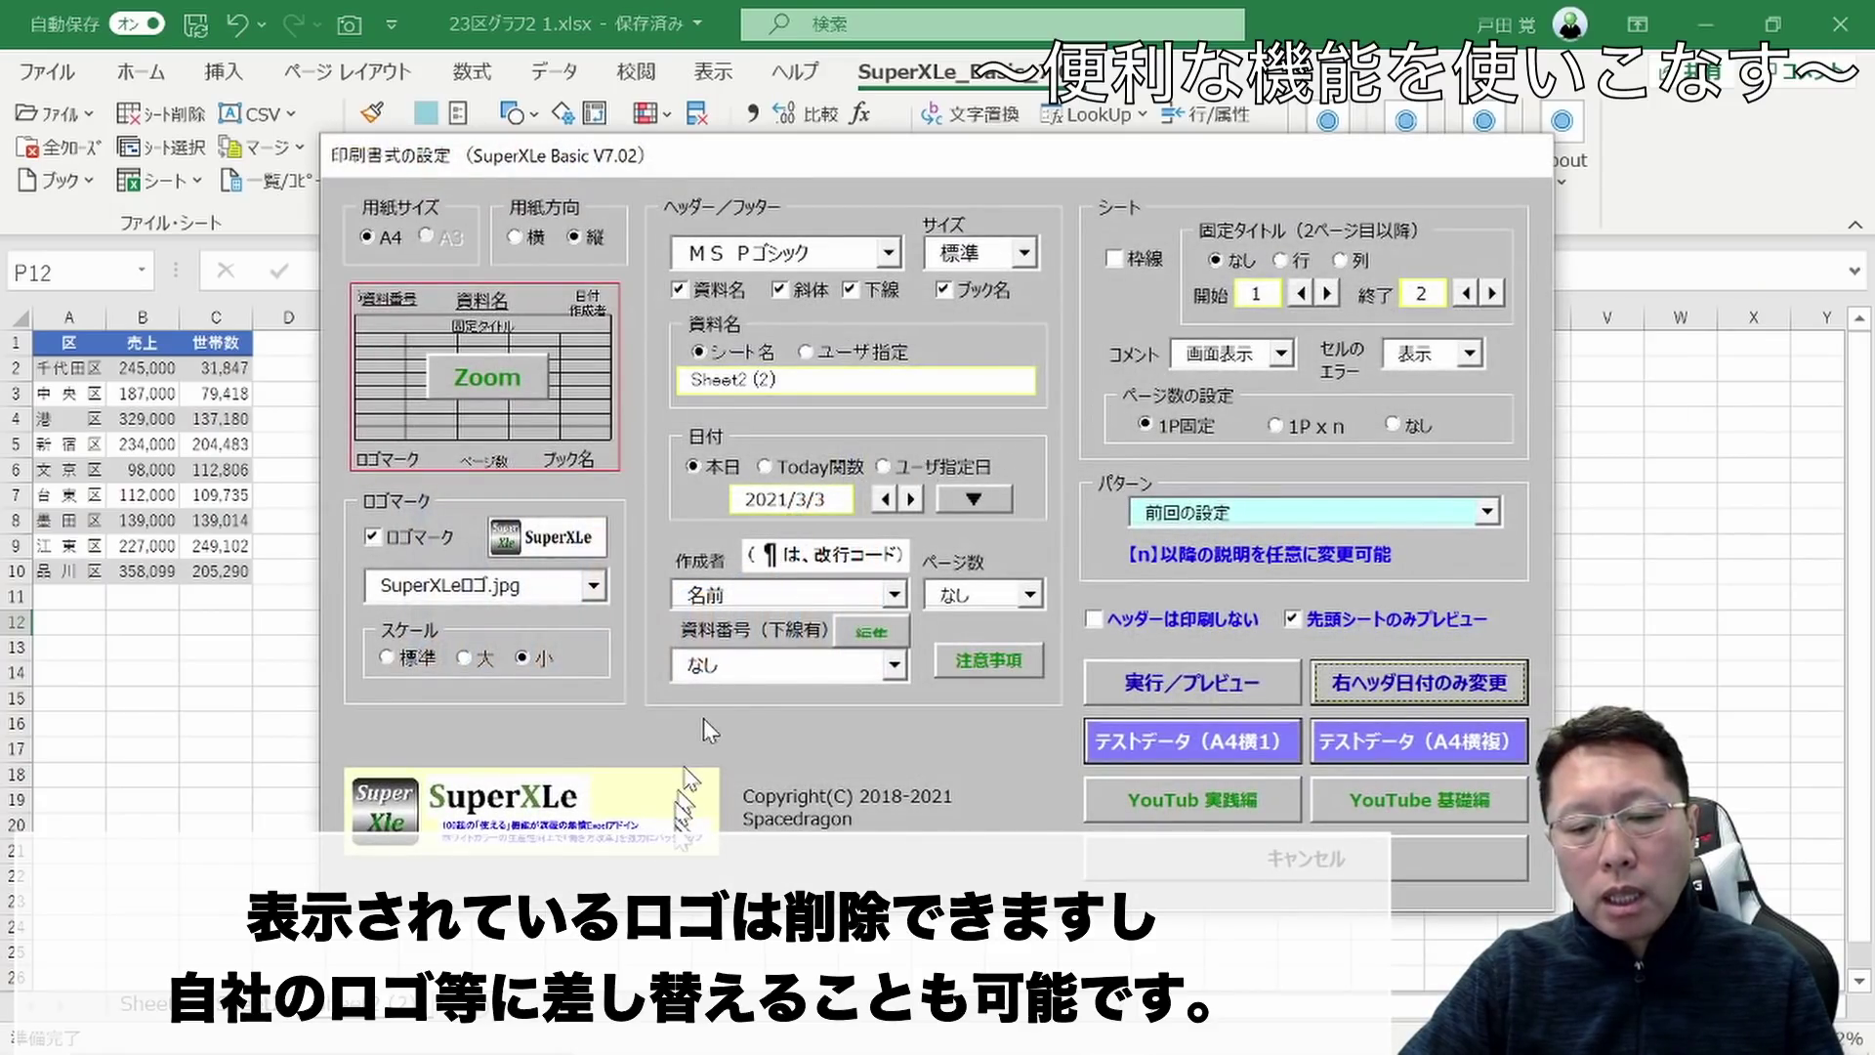
click(373, 537)
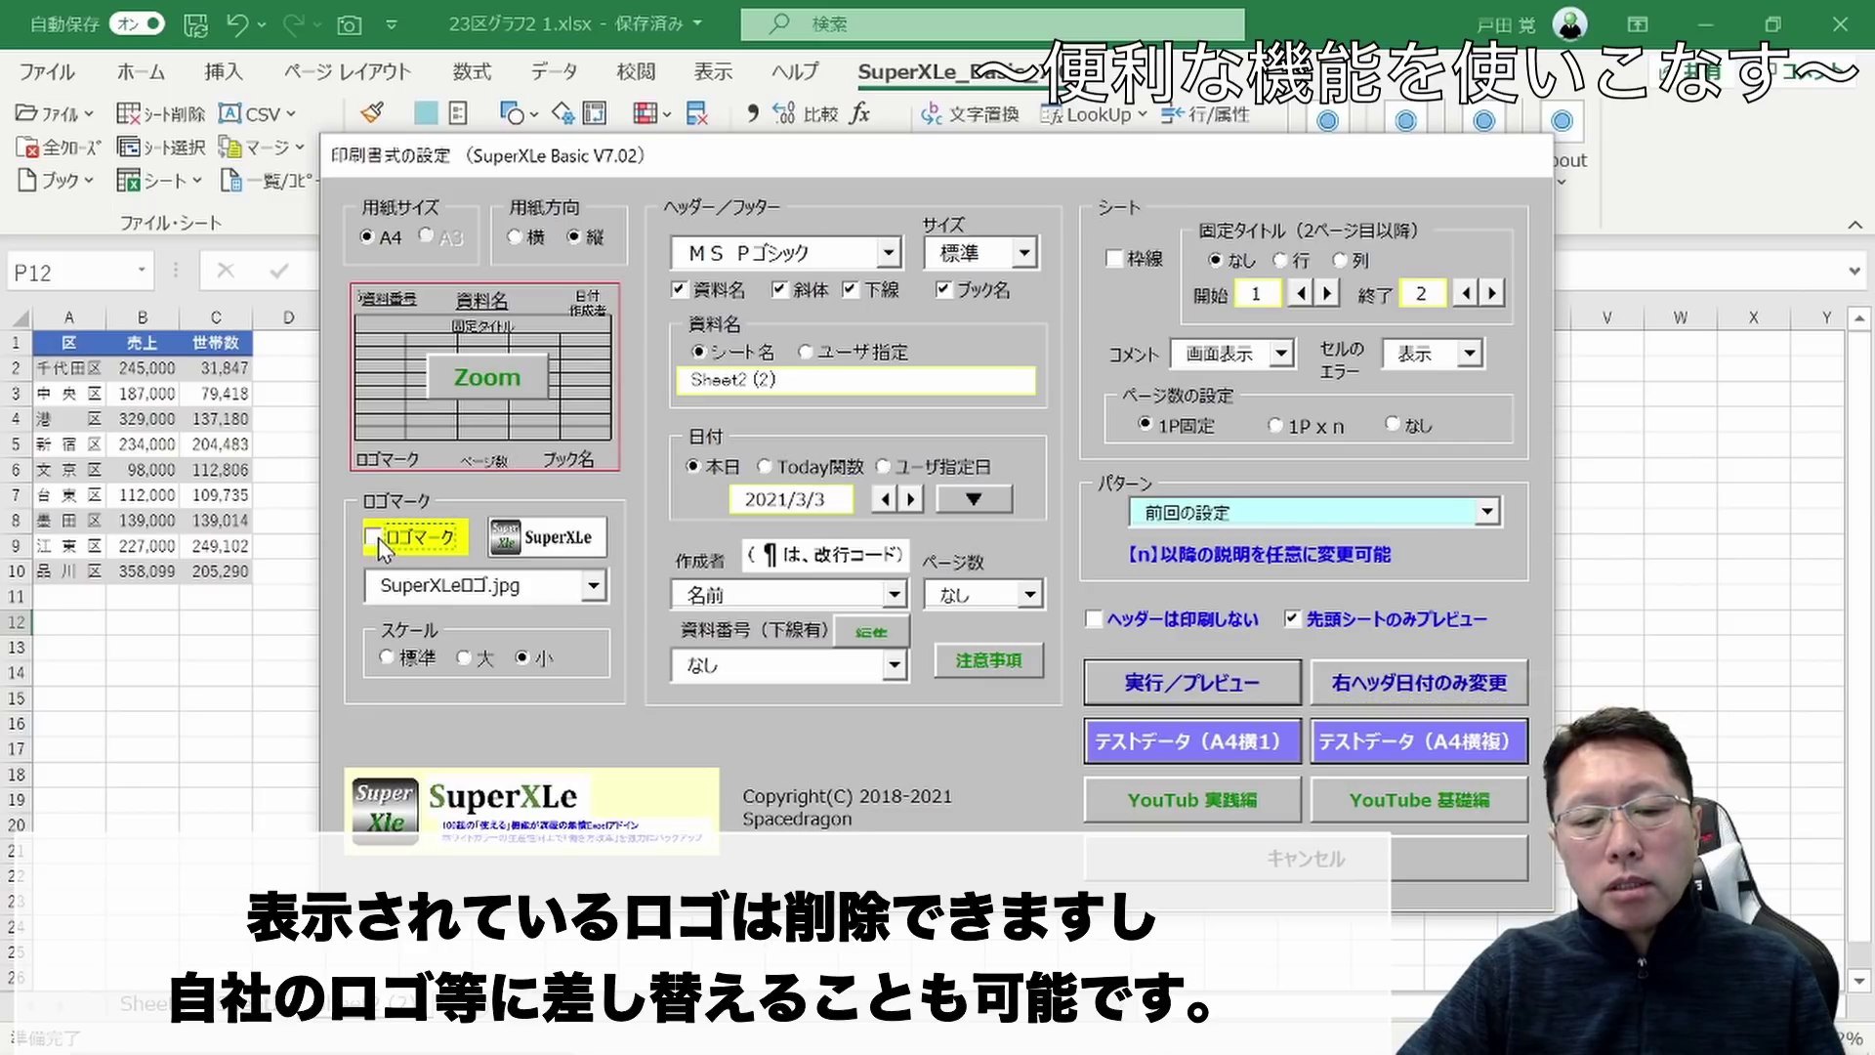
click(595, 589)
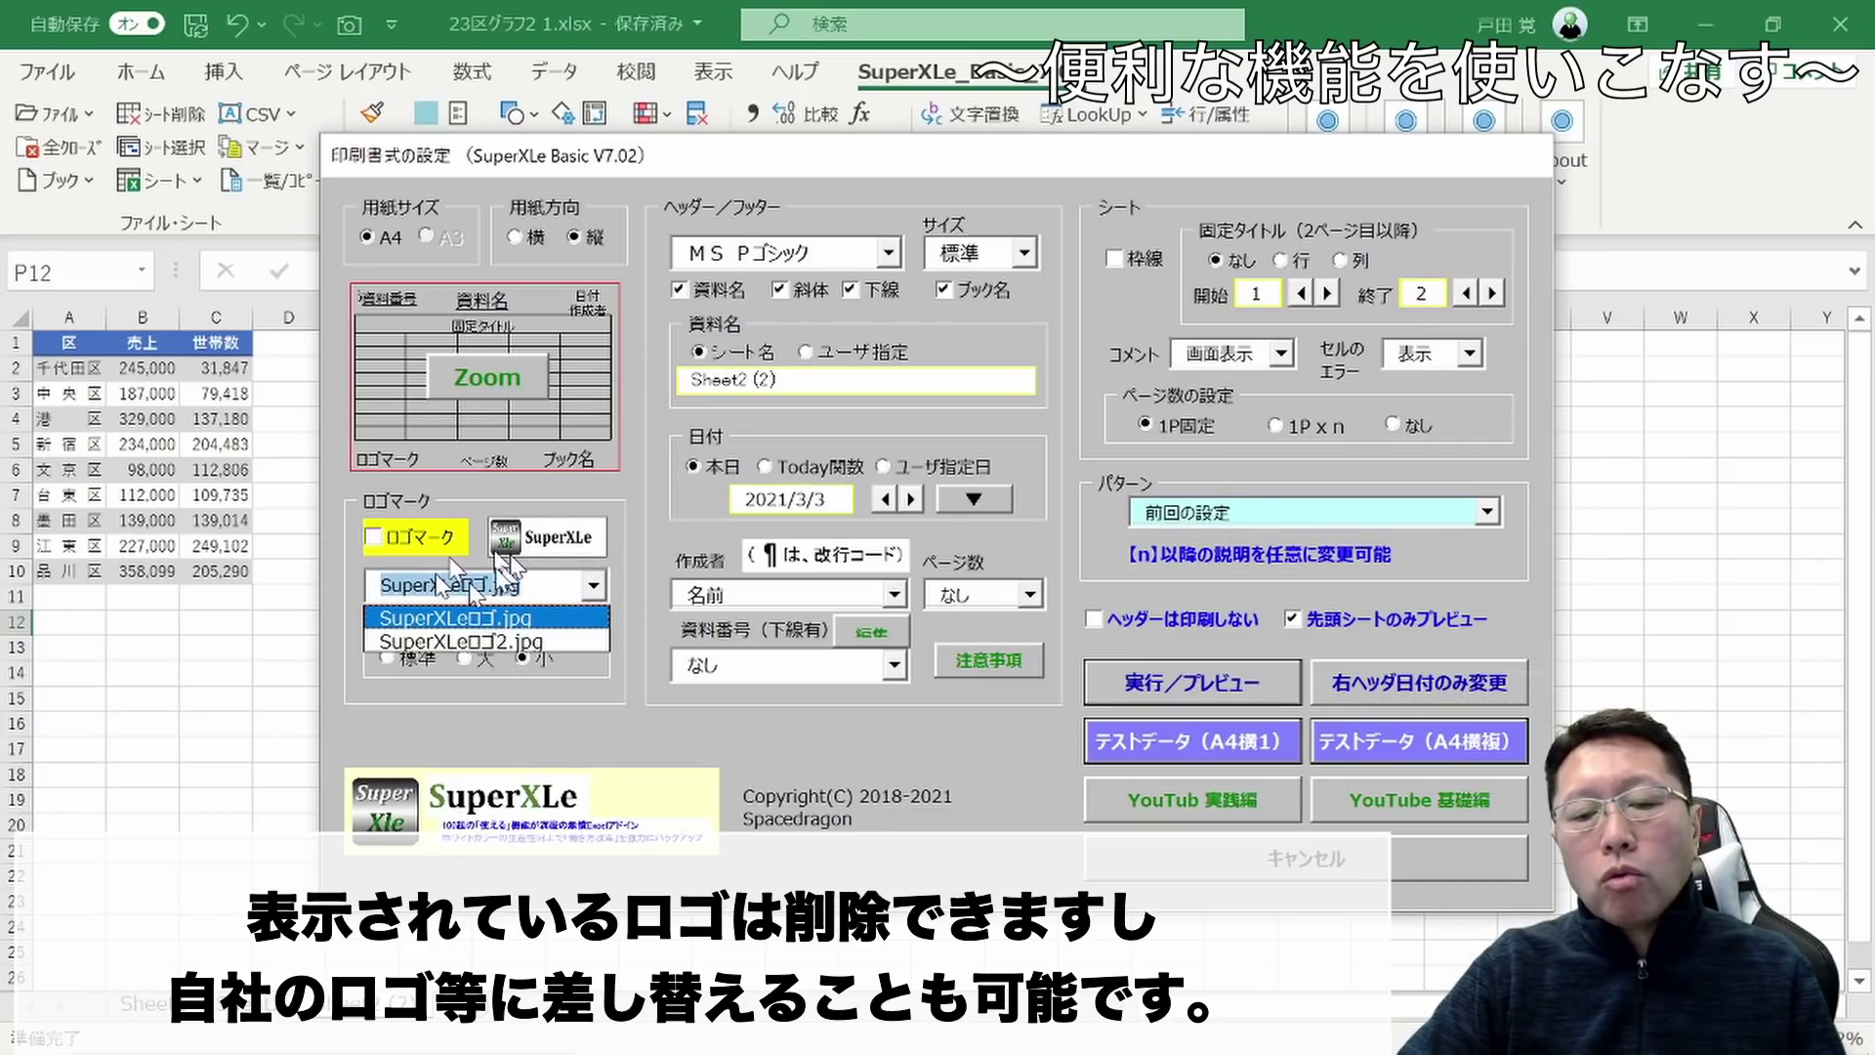
click(459, 619)
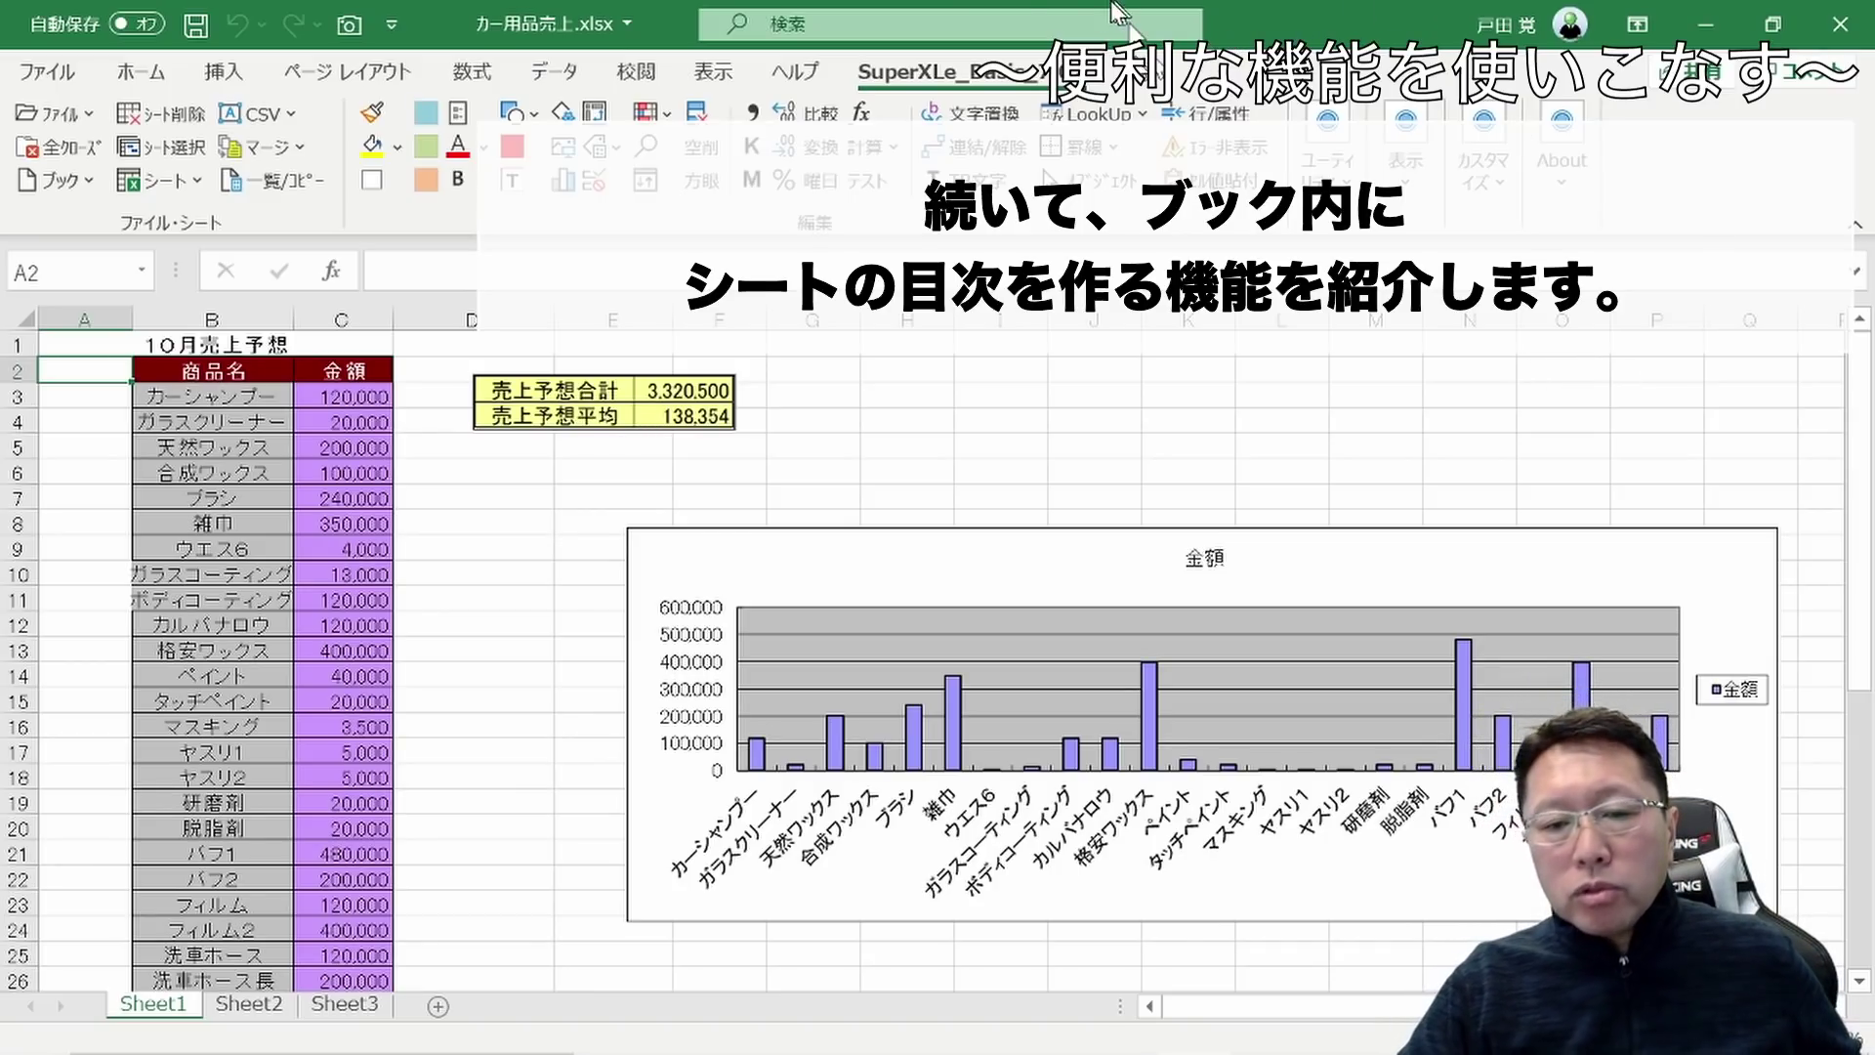
click(266, 1006)
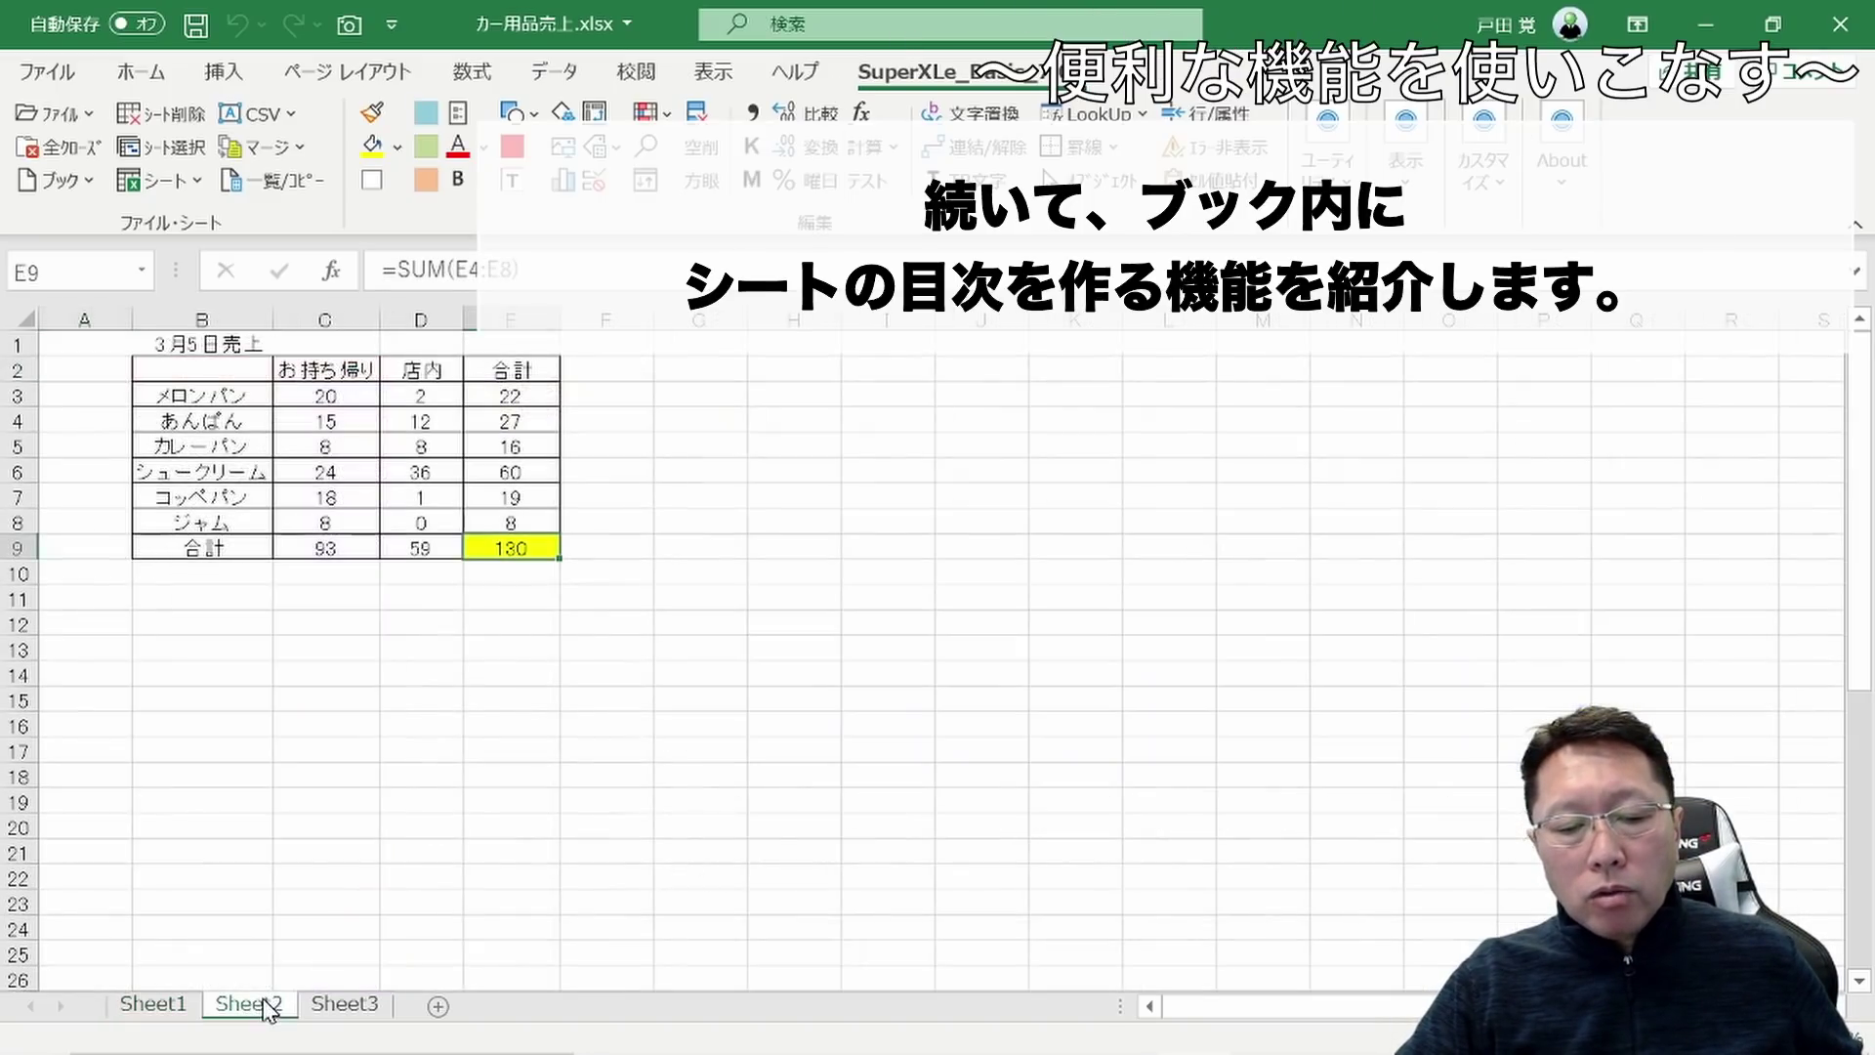
click(332, 1006)
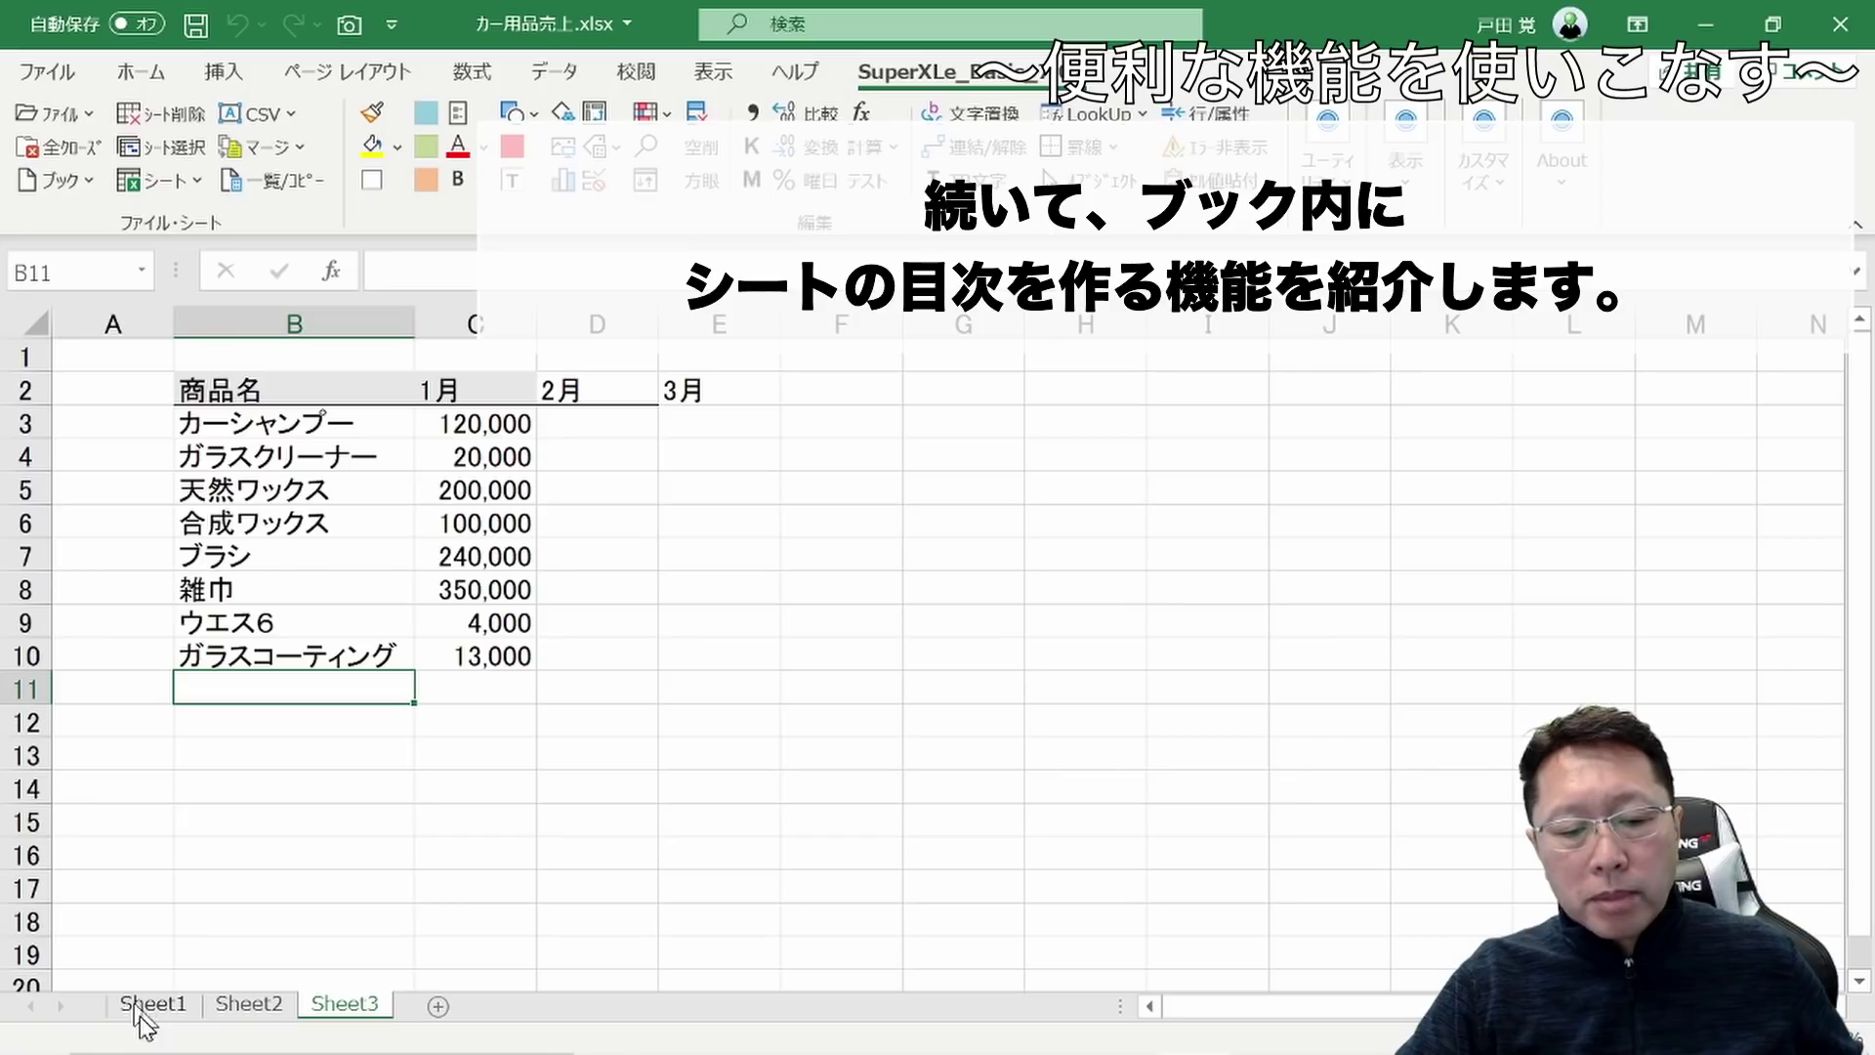
click(142, 1006)
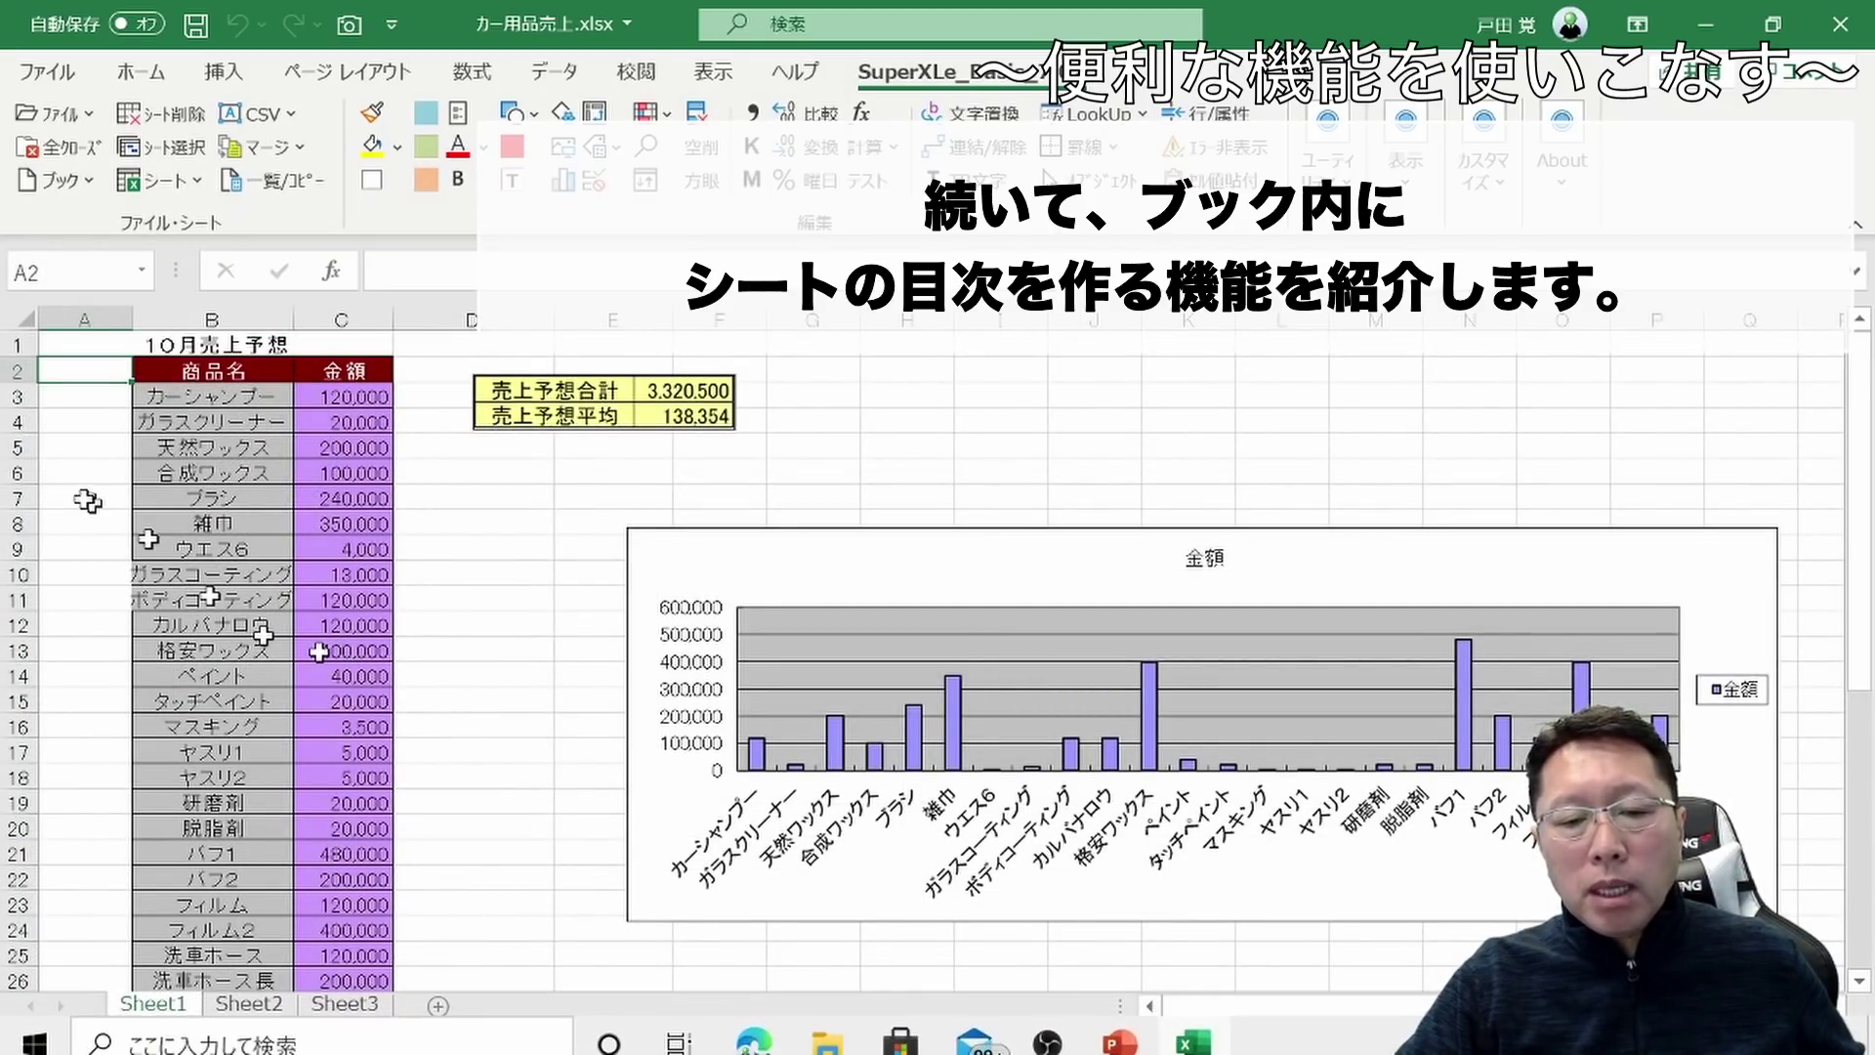
click(93, 347)
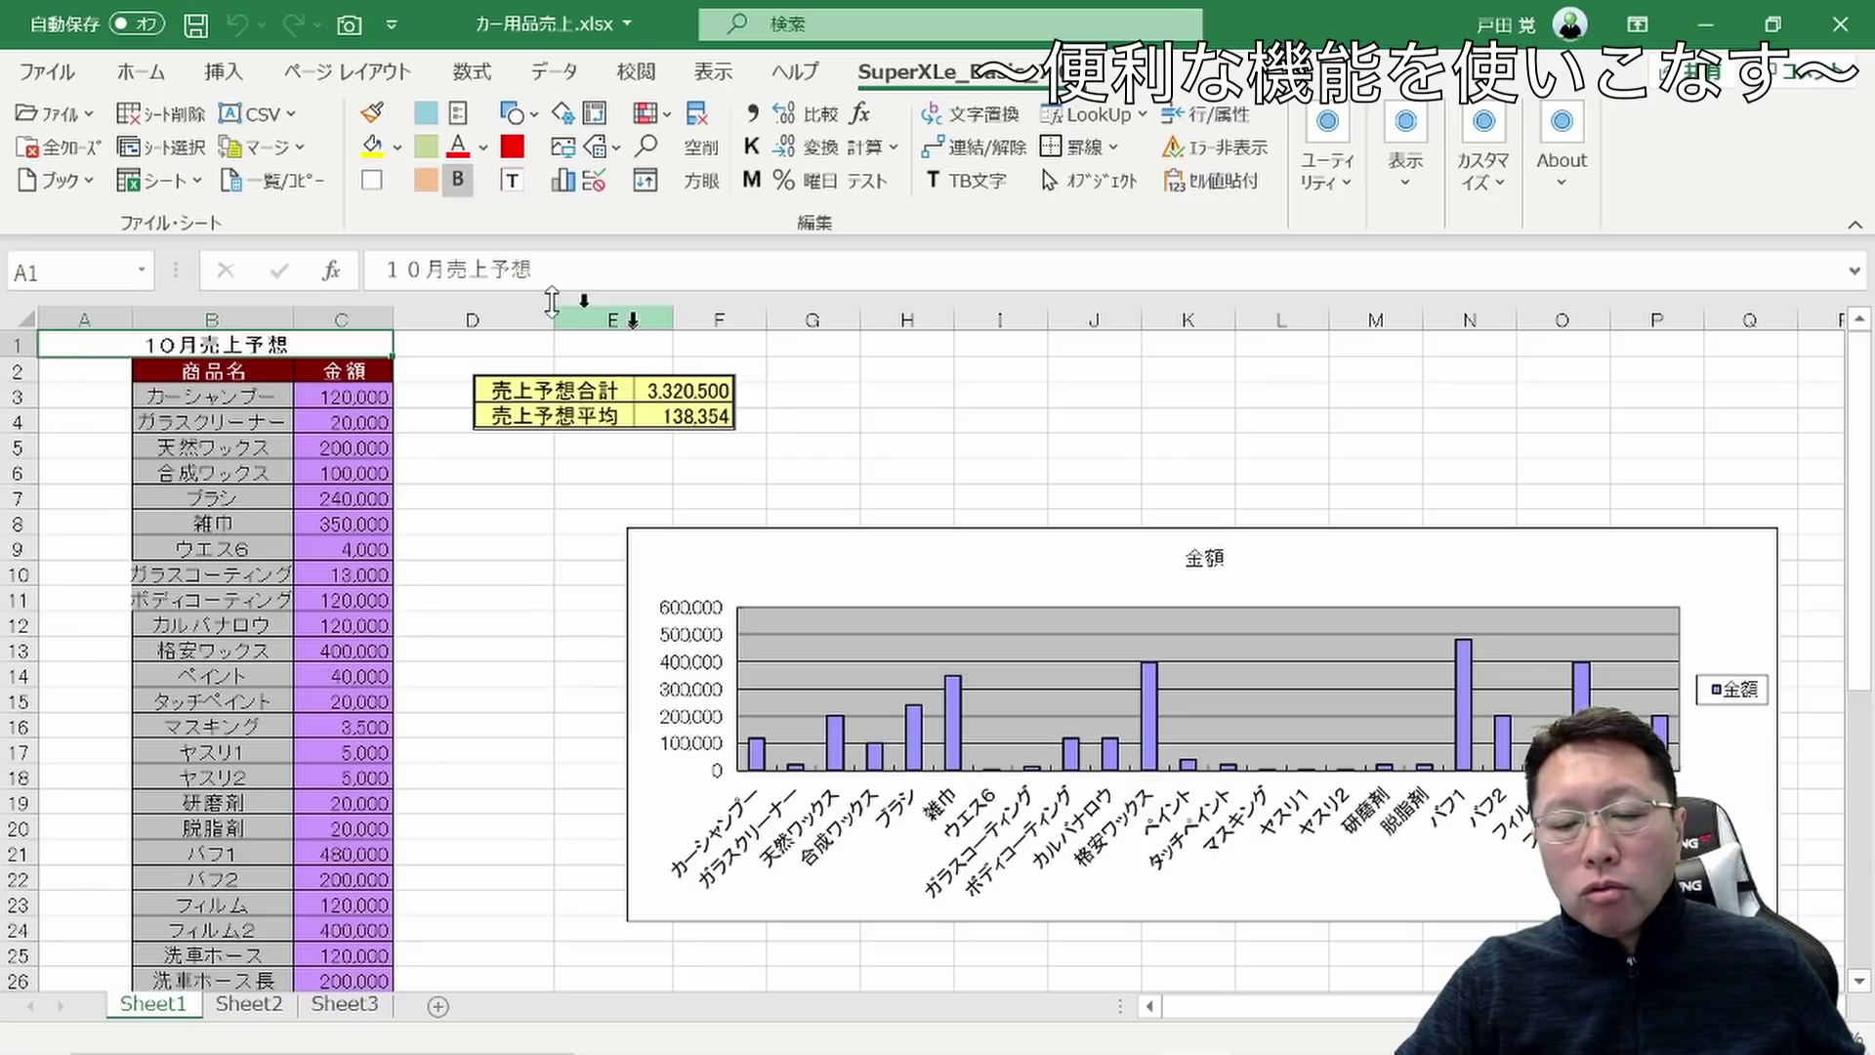
click(17, 347)
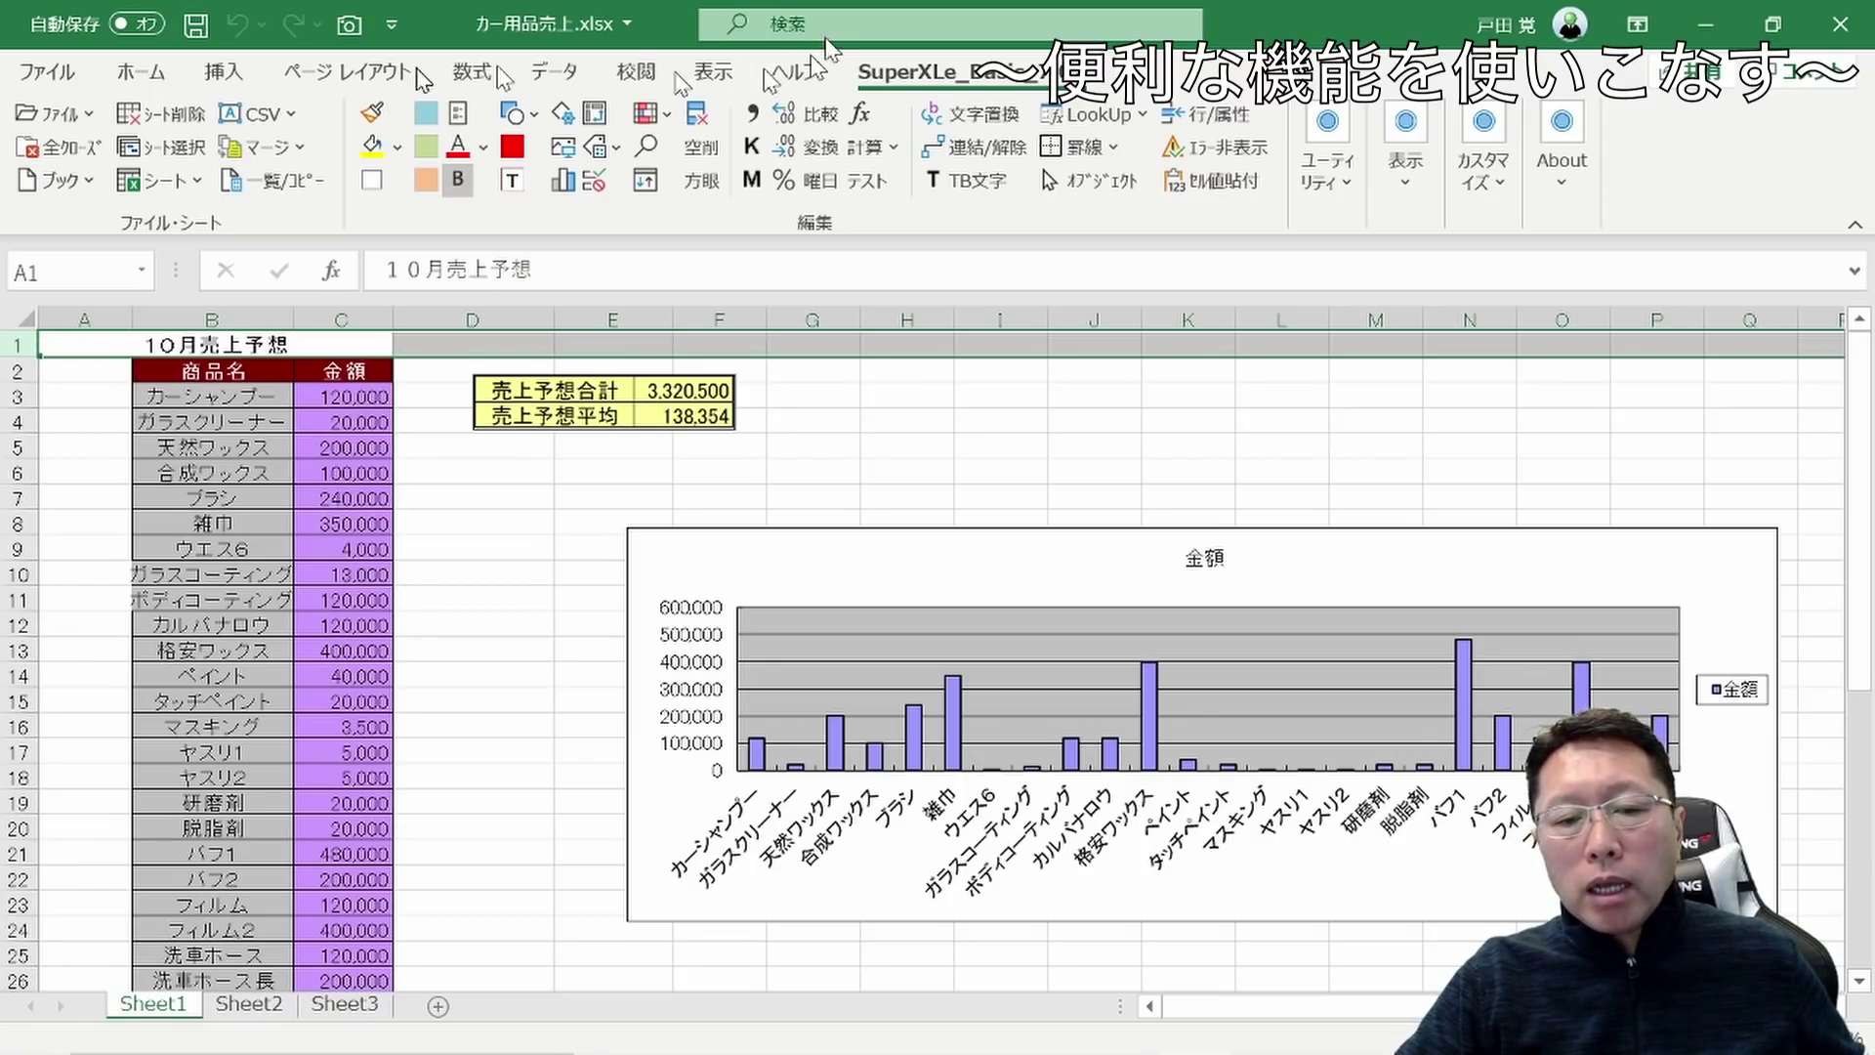
click(176, 73)
Insert a blank row above the tables on Sheet1 and Sheet2
click(1304, 114)
click(977, 445)
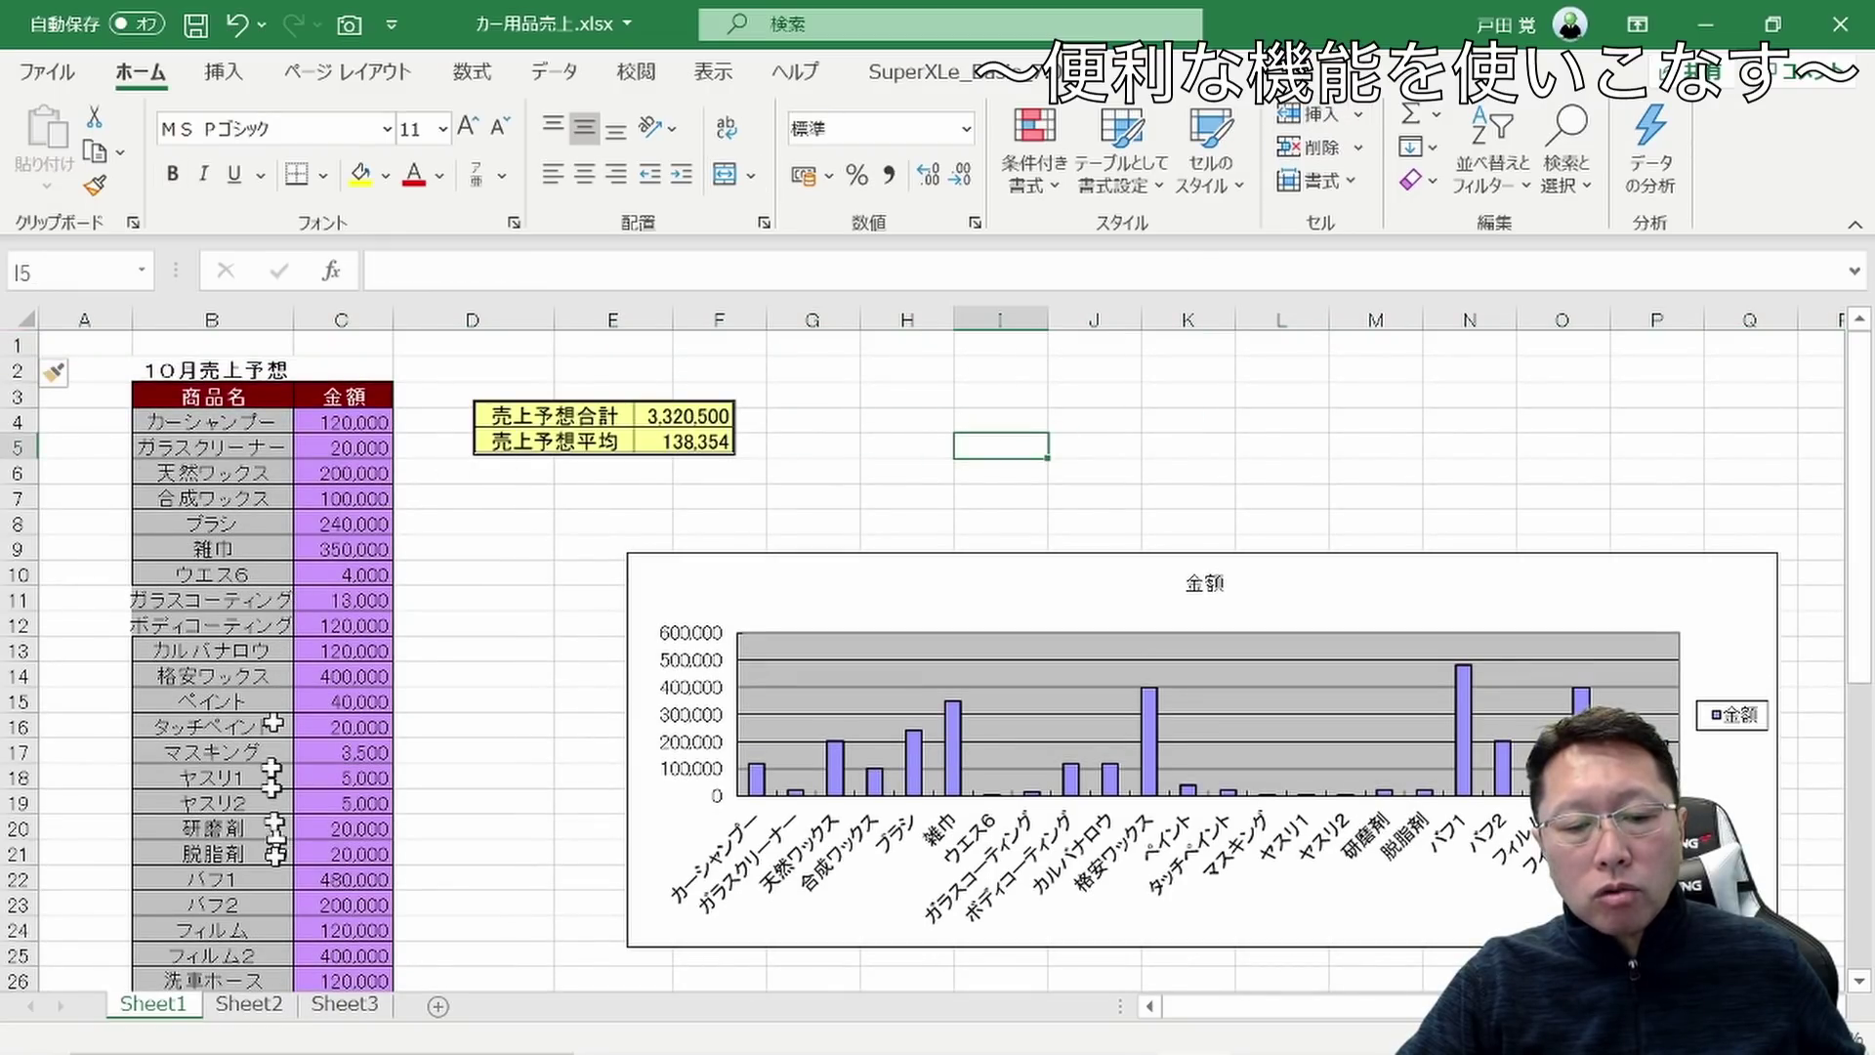
click(246, 1006)
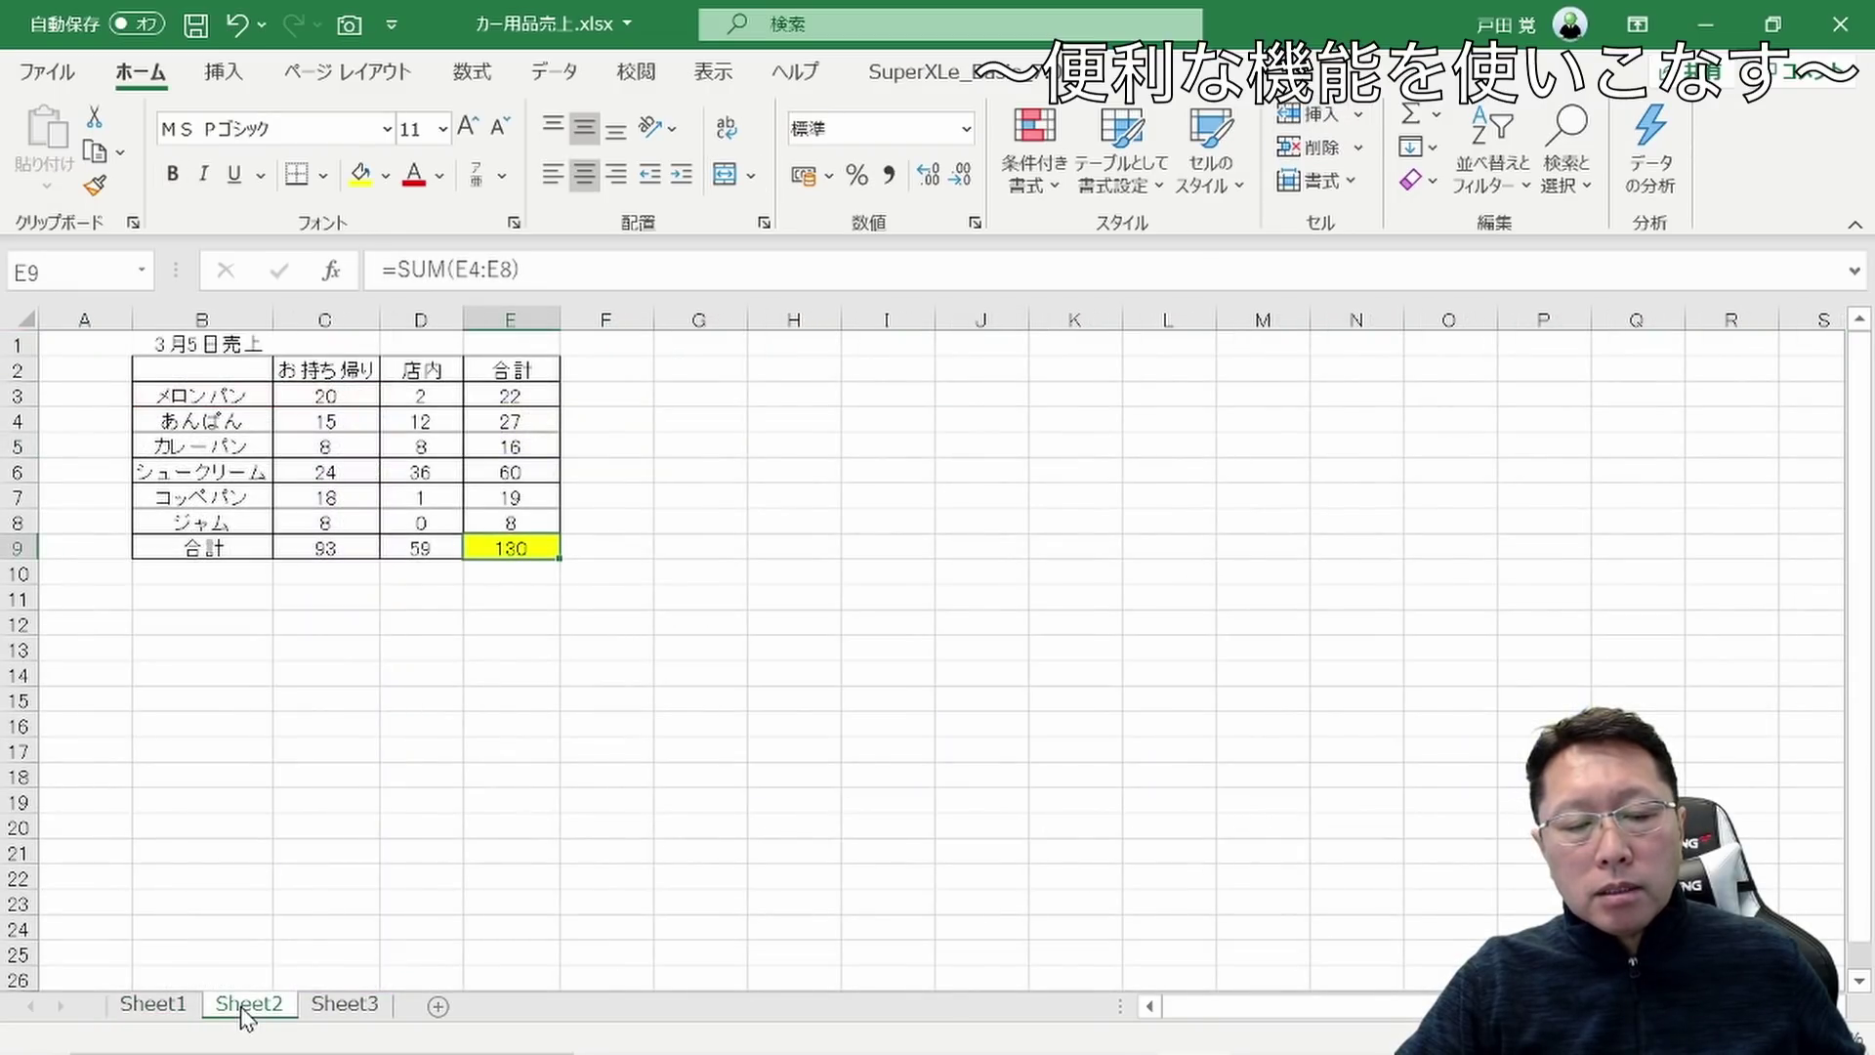
click(23, 346)
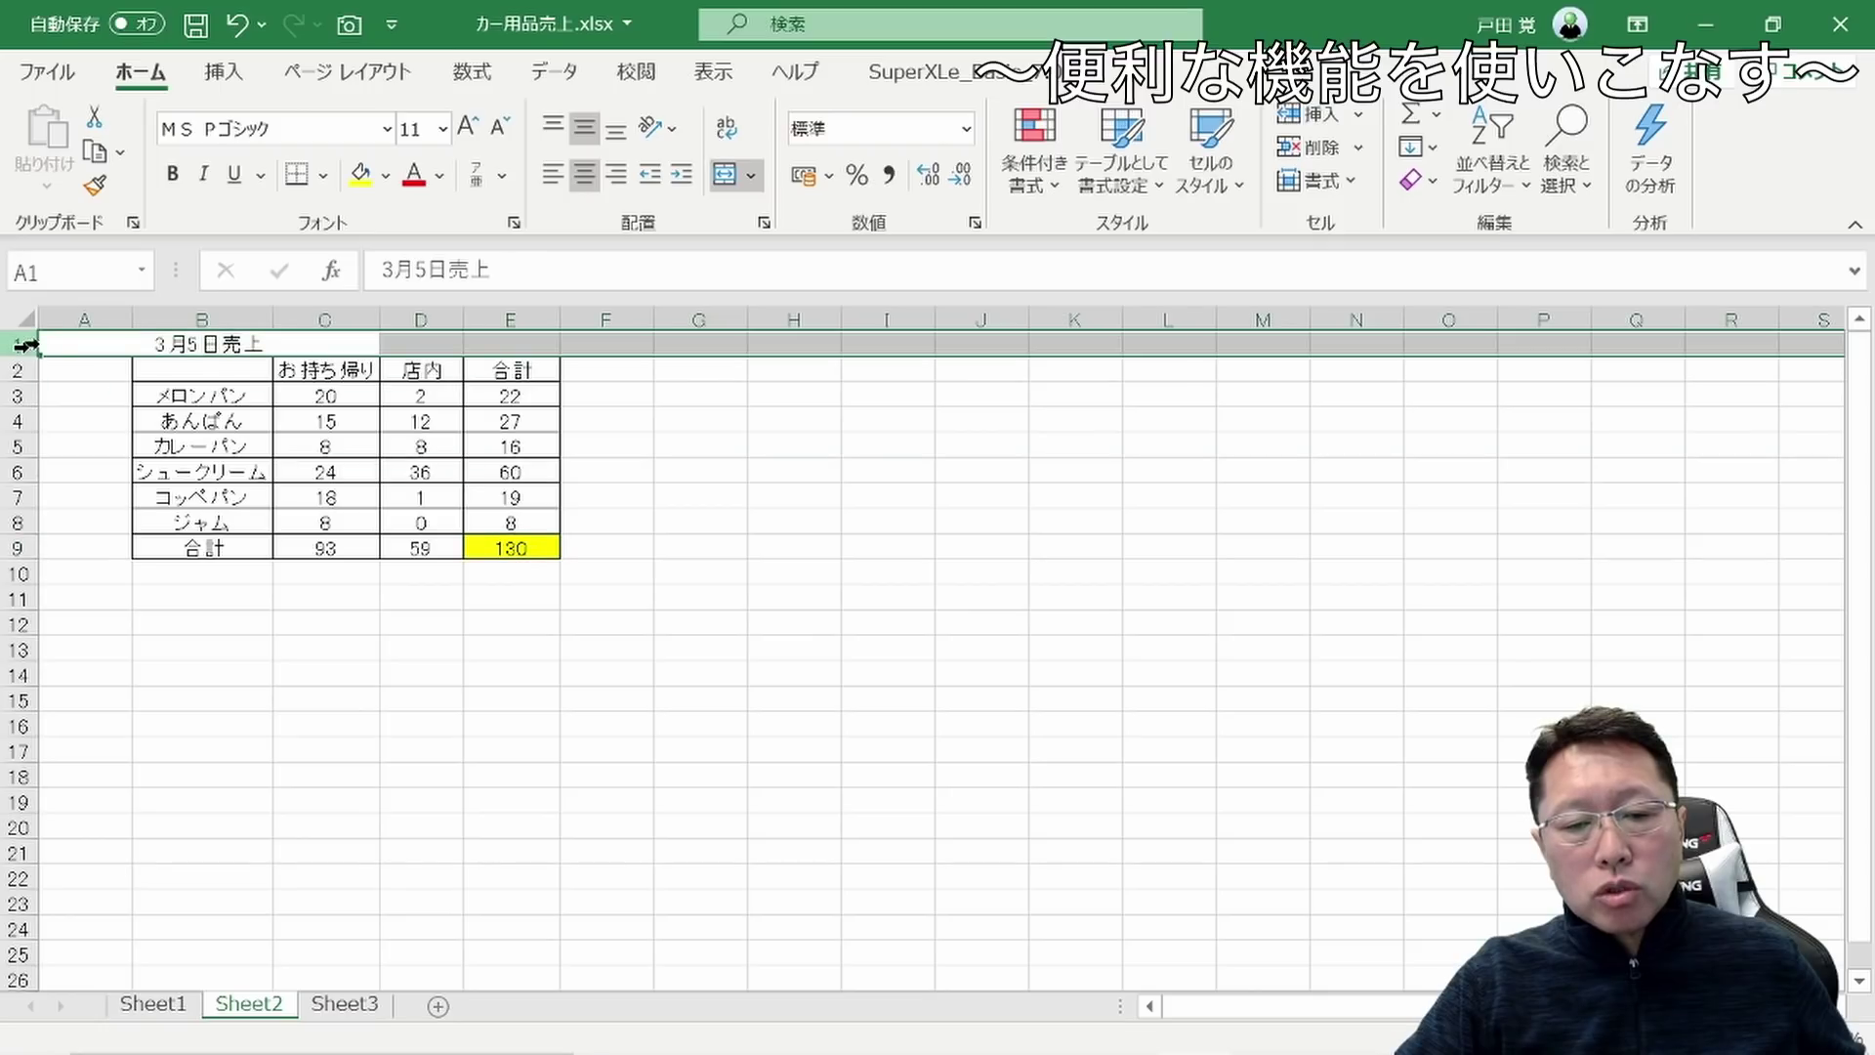
click(1315, 117)
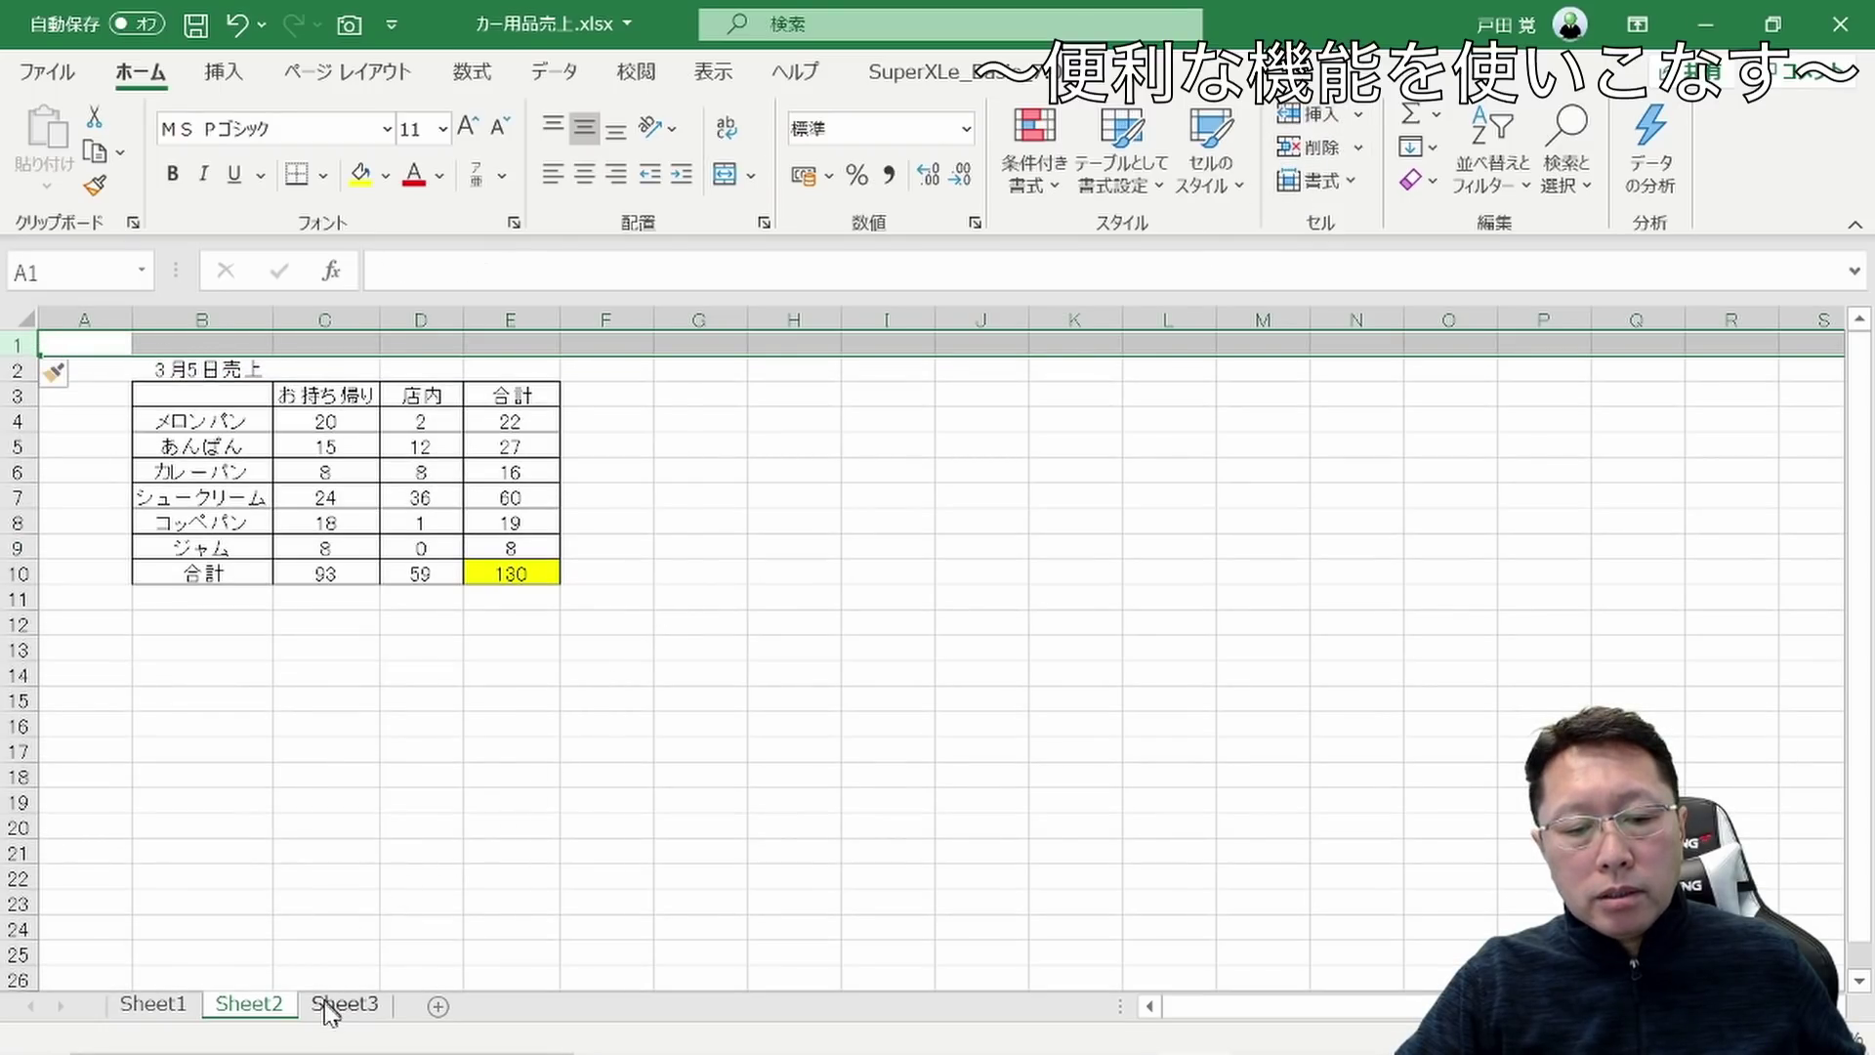
Return to Sheet1 cell A1 and bring up the SuperXLe utilities list
click(324, 1004)
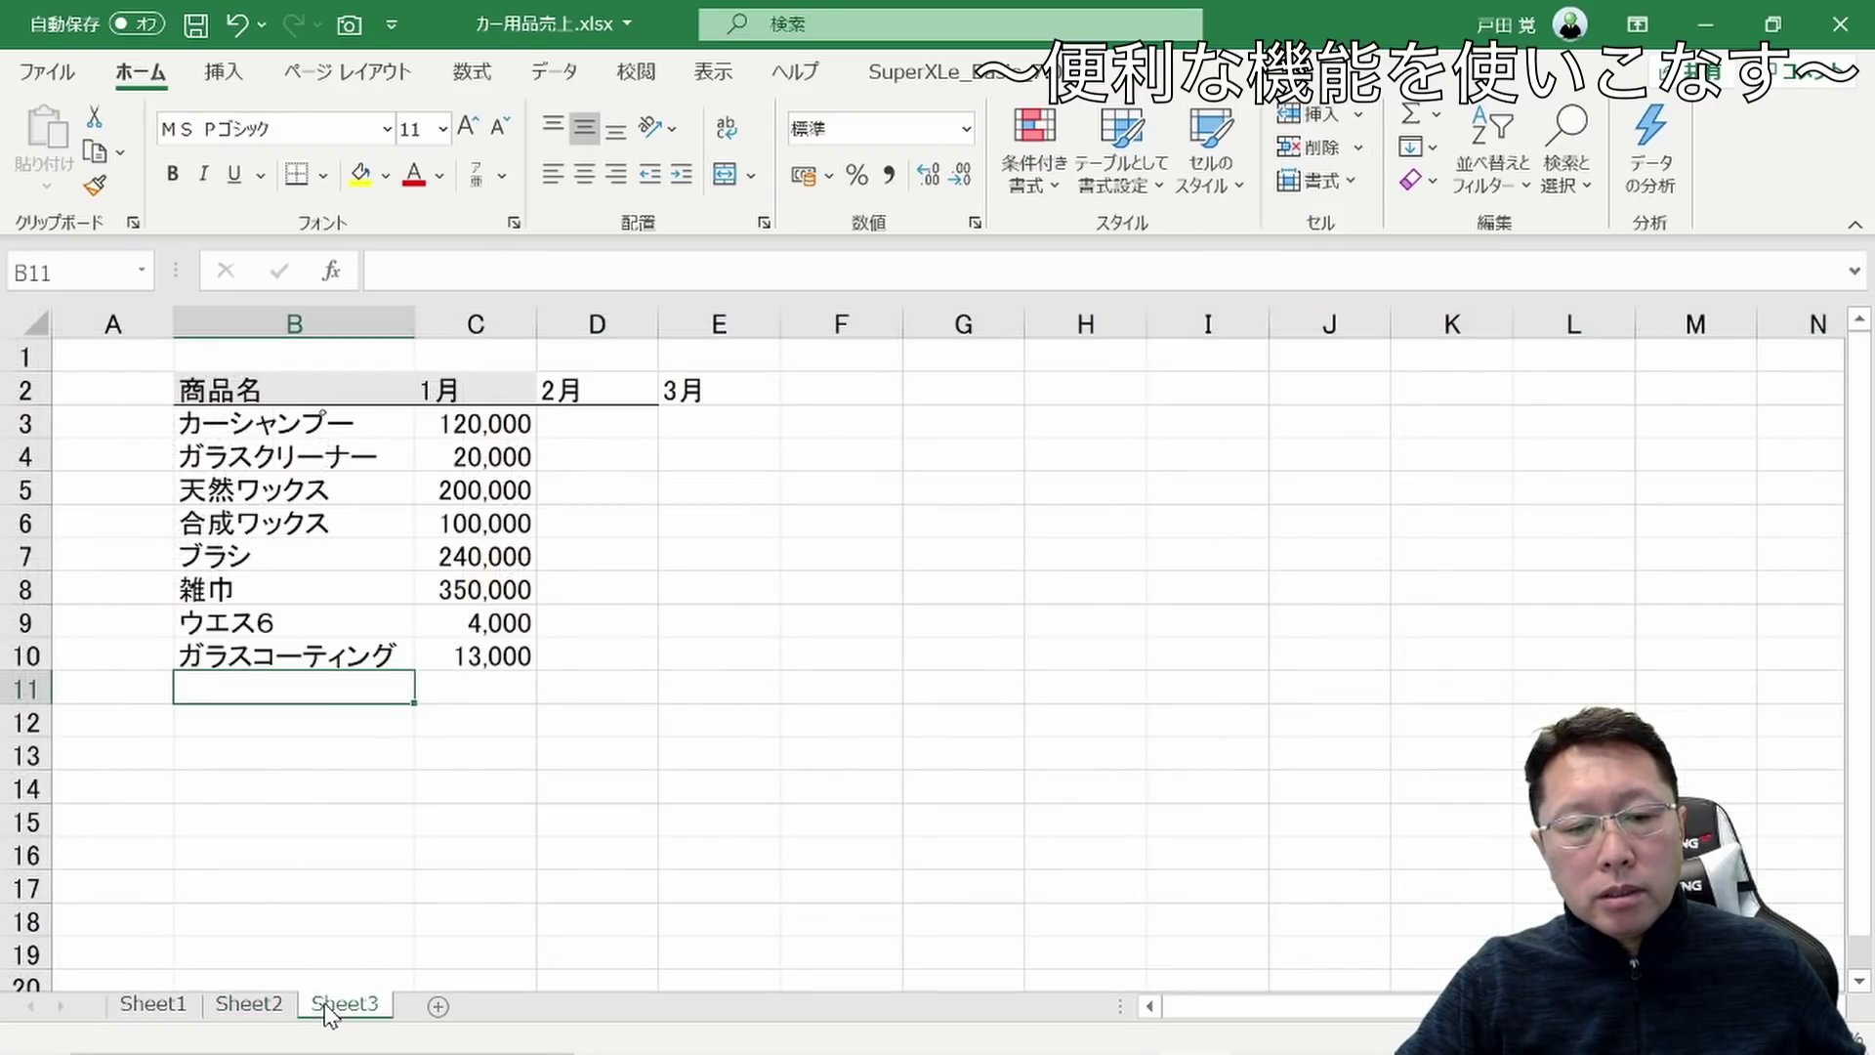
click(152, 1004)
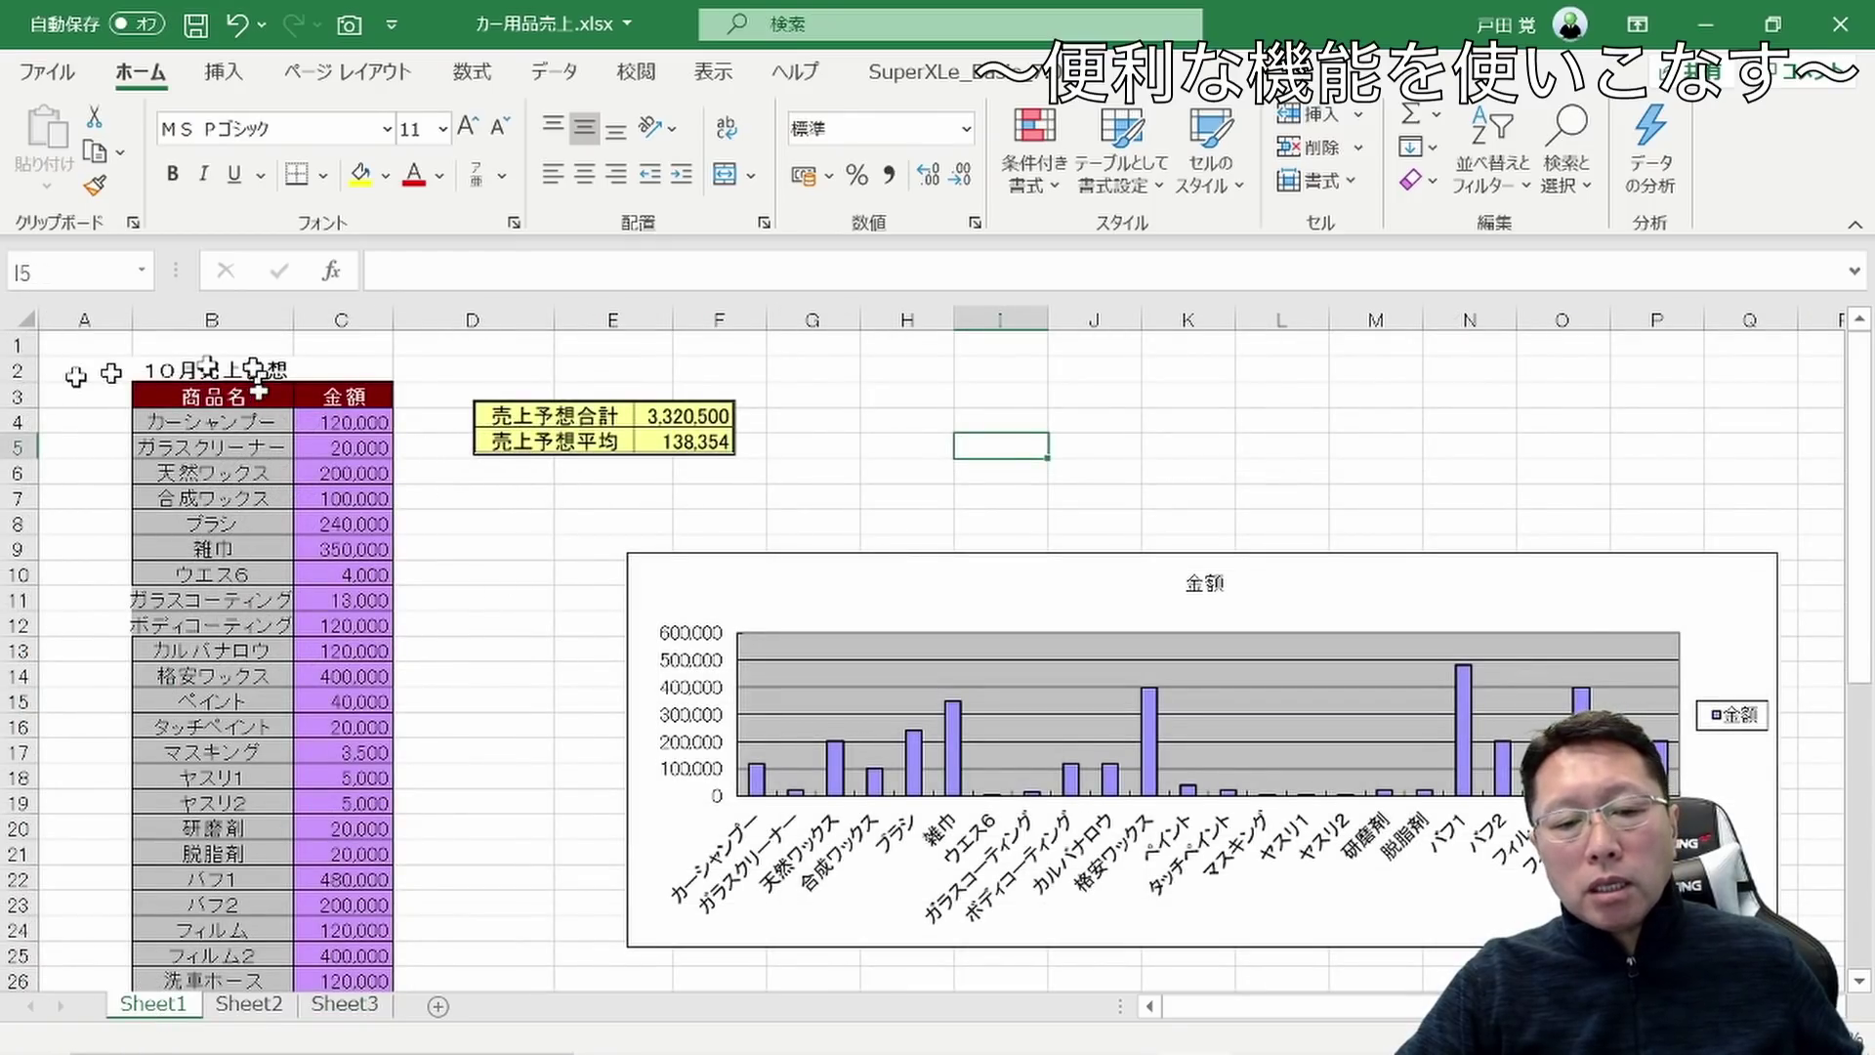
click(91, 349)
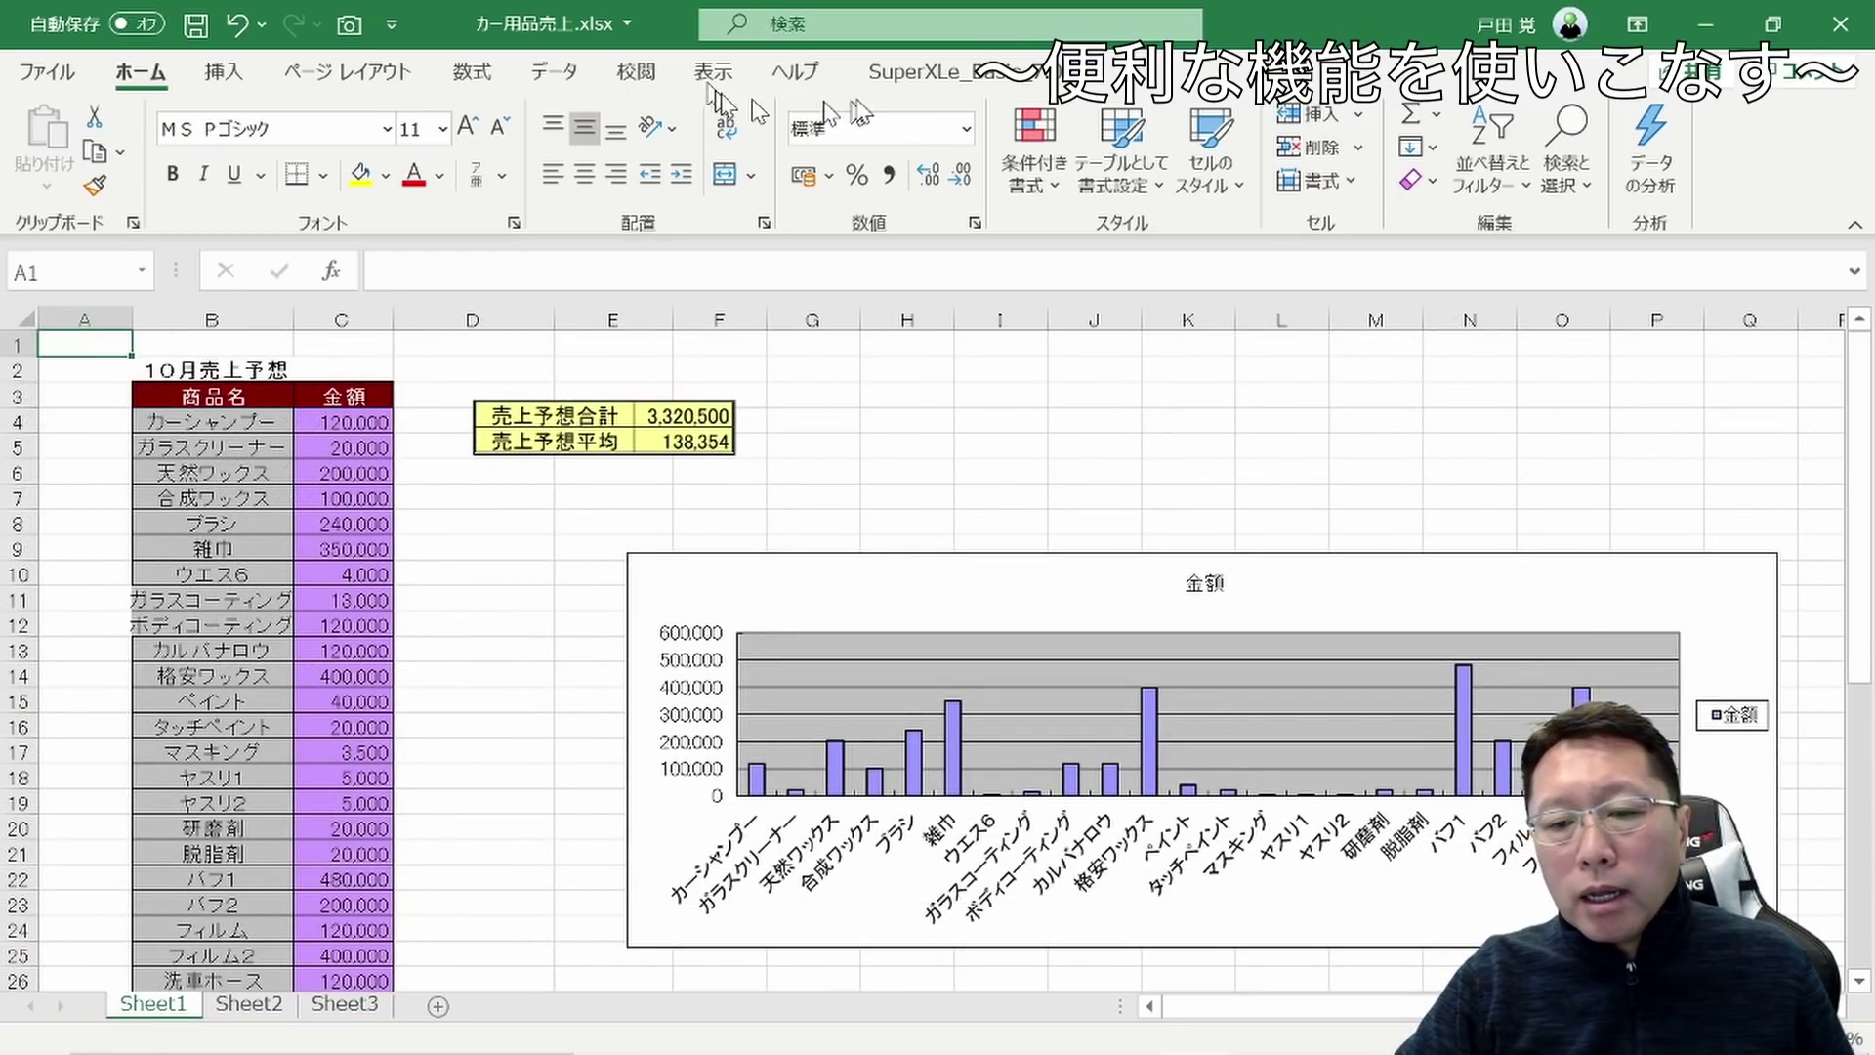
click(884, 76)
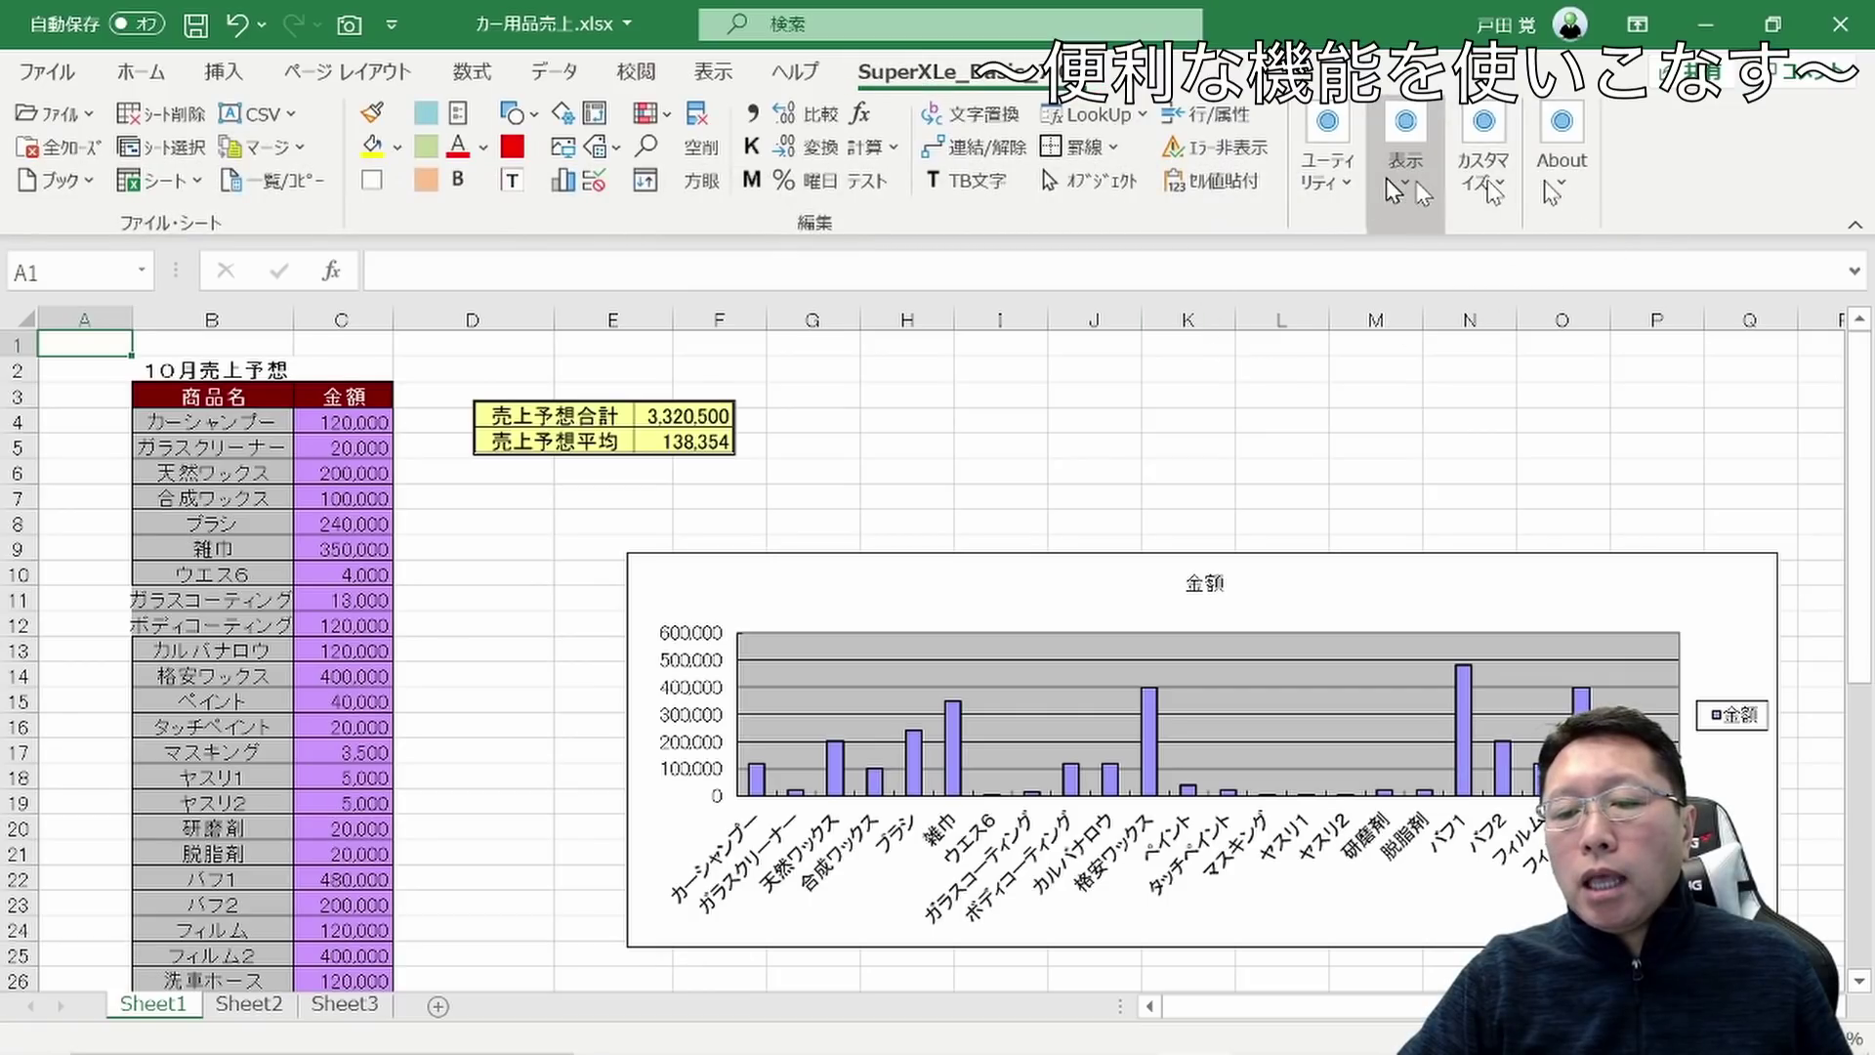
click(1346, 191)
Insert a 目次 index sheet listing Sheet1–Sheet3, with 目次へ return links placed in cell A1
click(1461, 279)
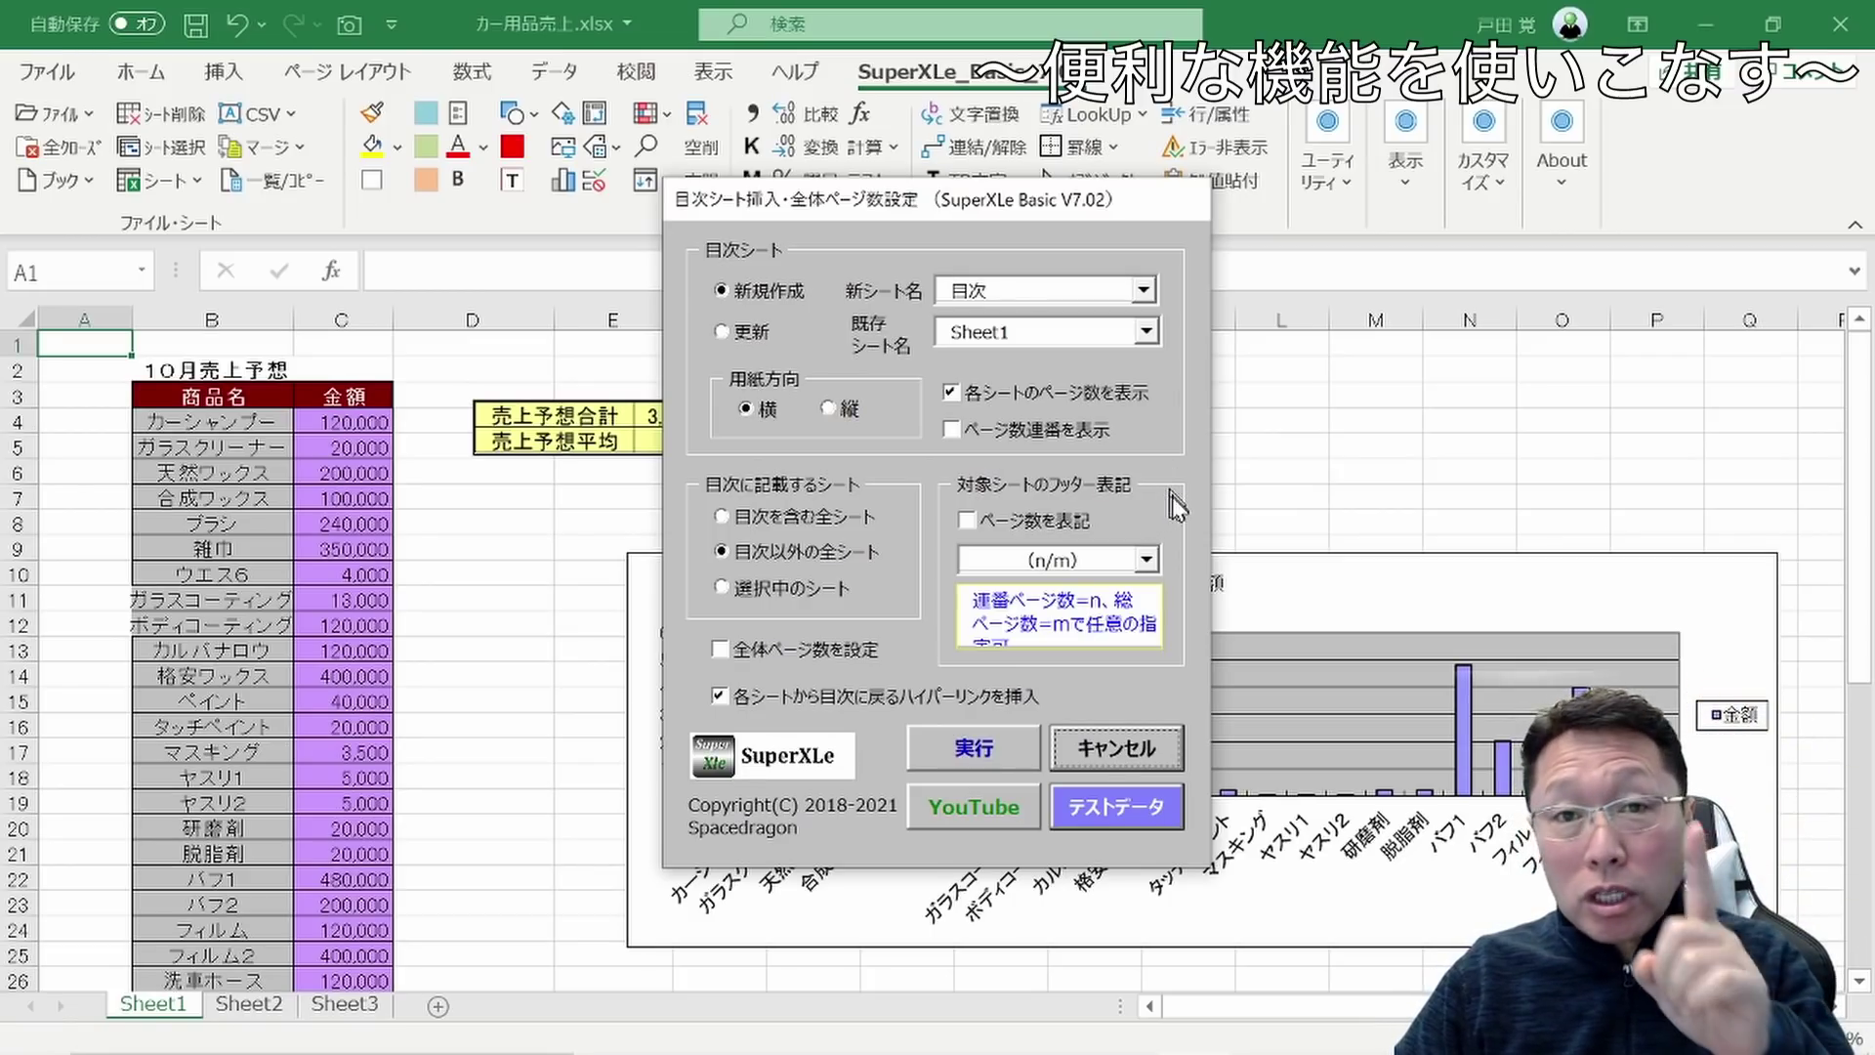
click(991, 750)
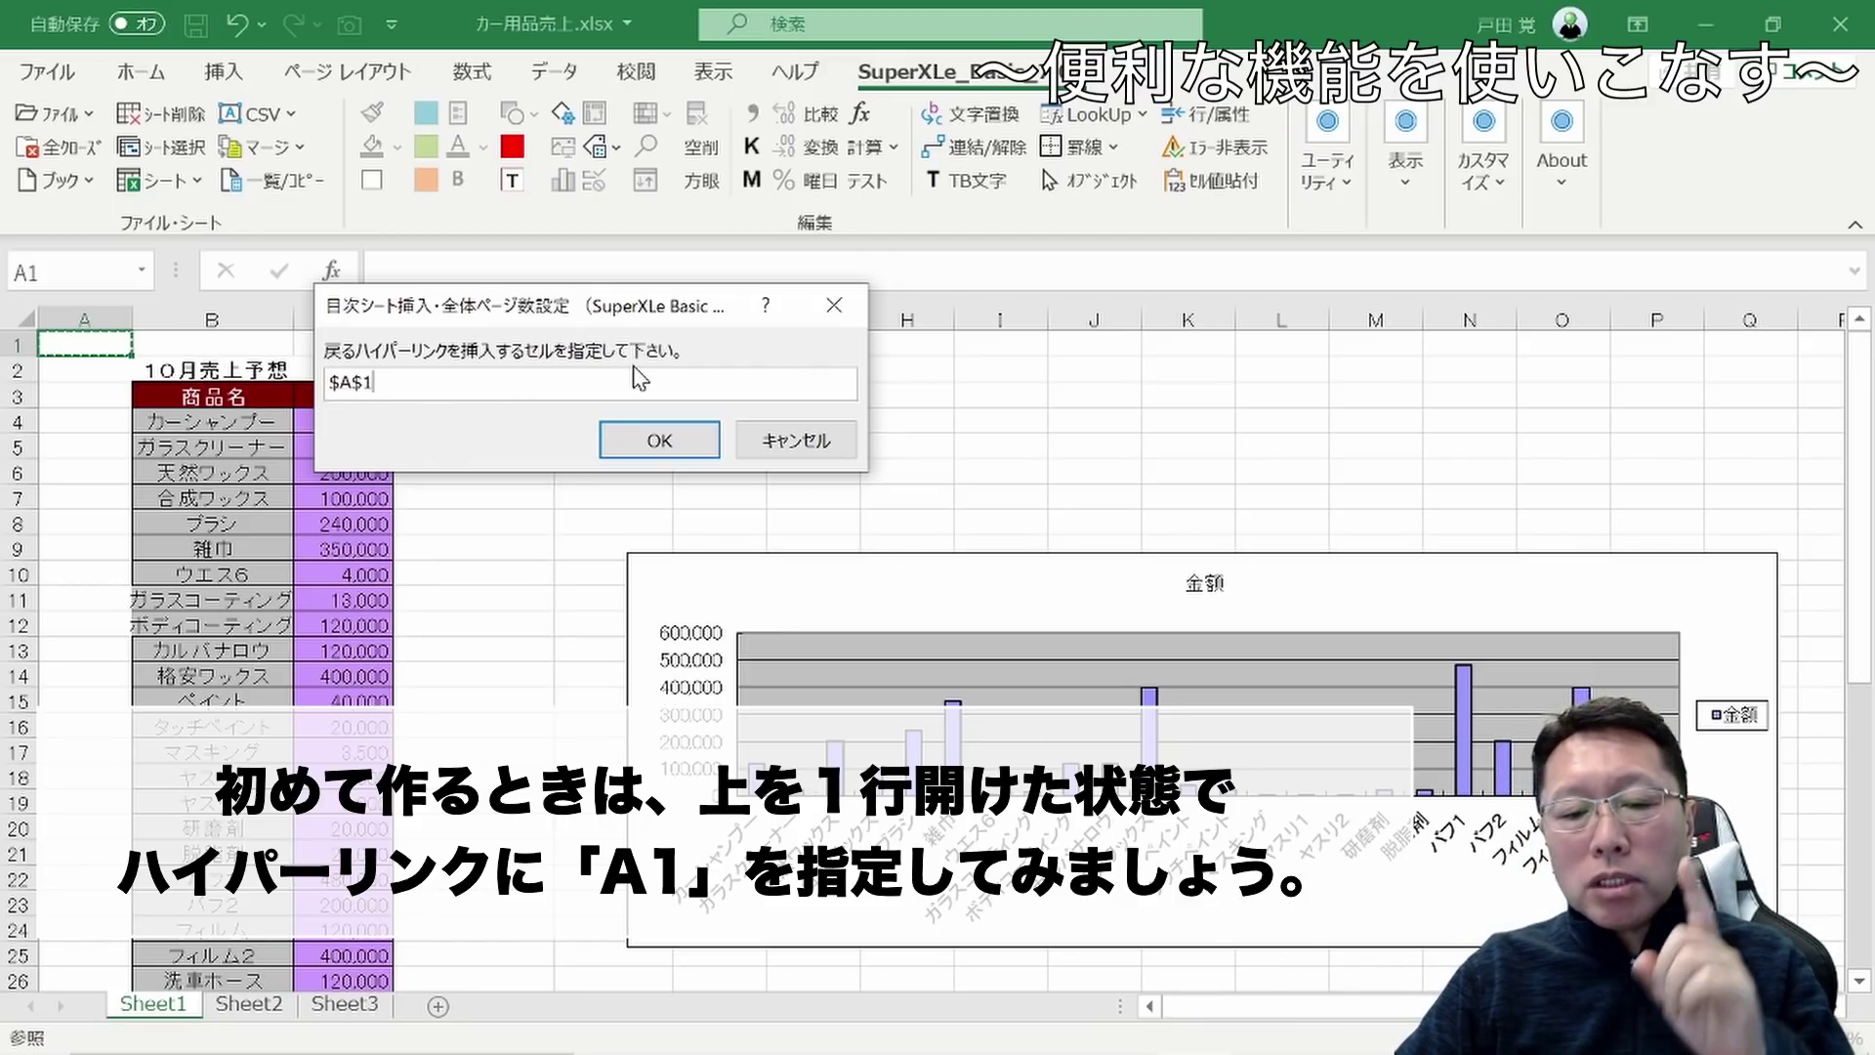
click(682, 442)
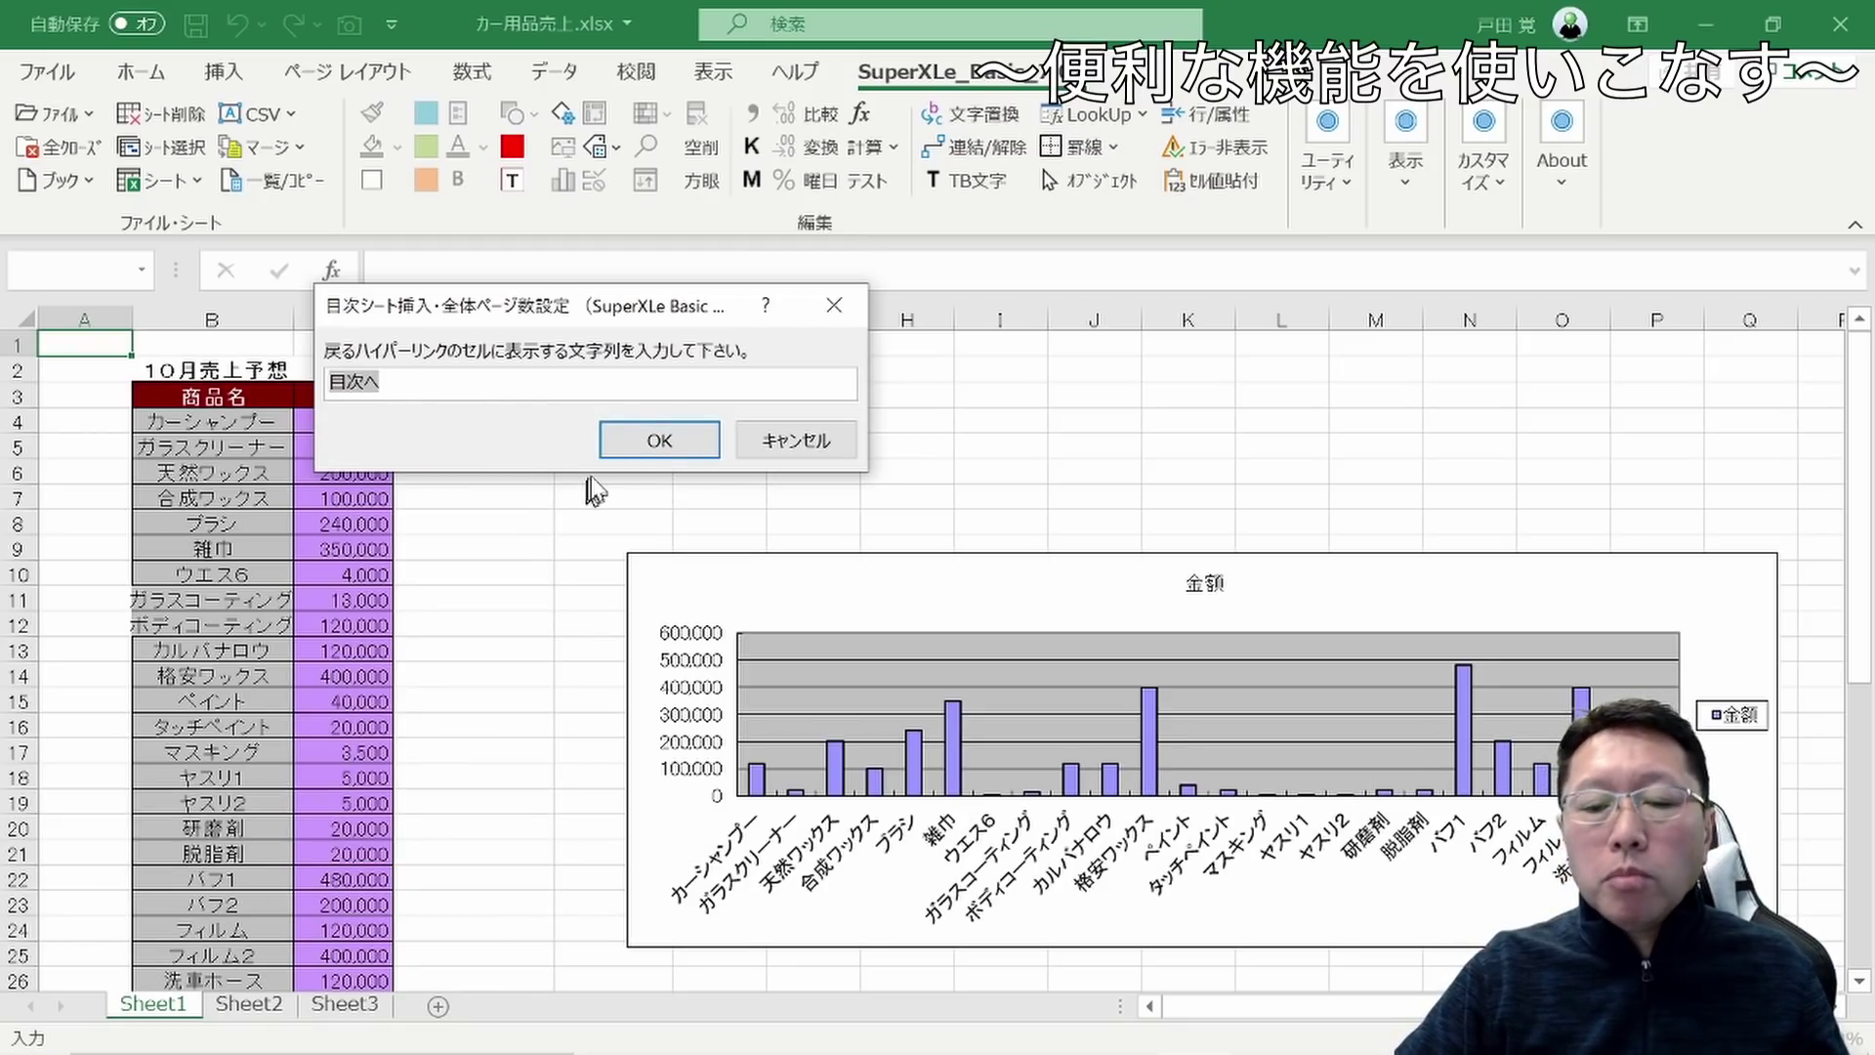
click(670, 445)
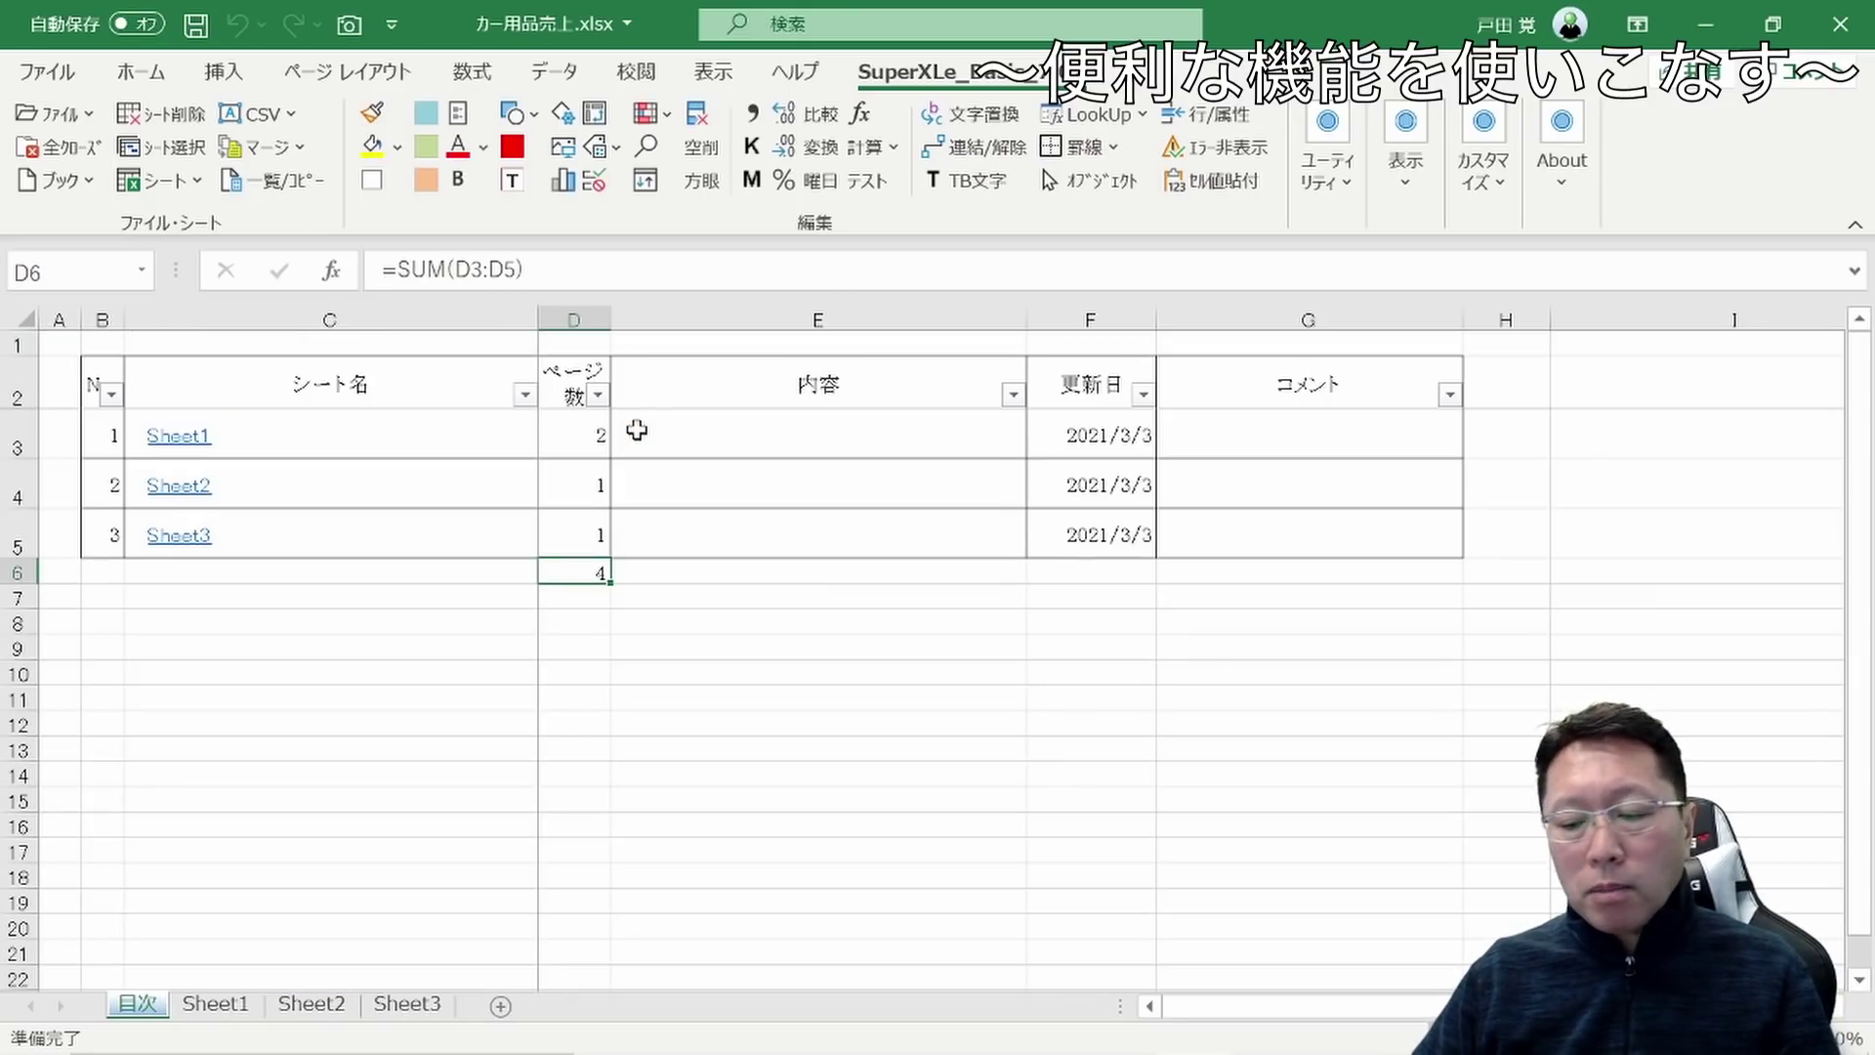
click(221, 1006)
click(311, 1006)
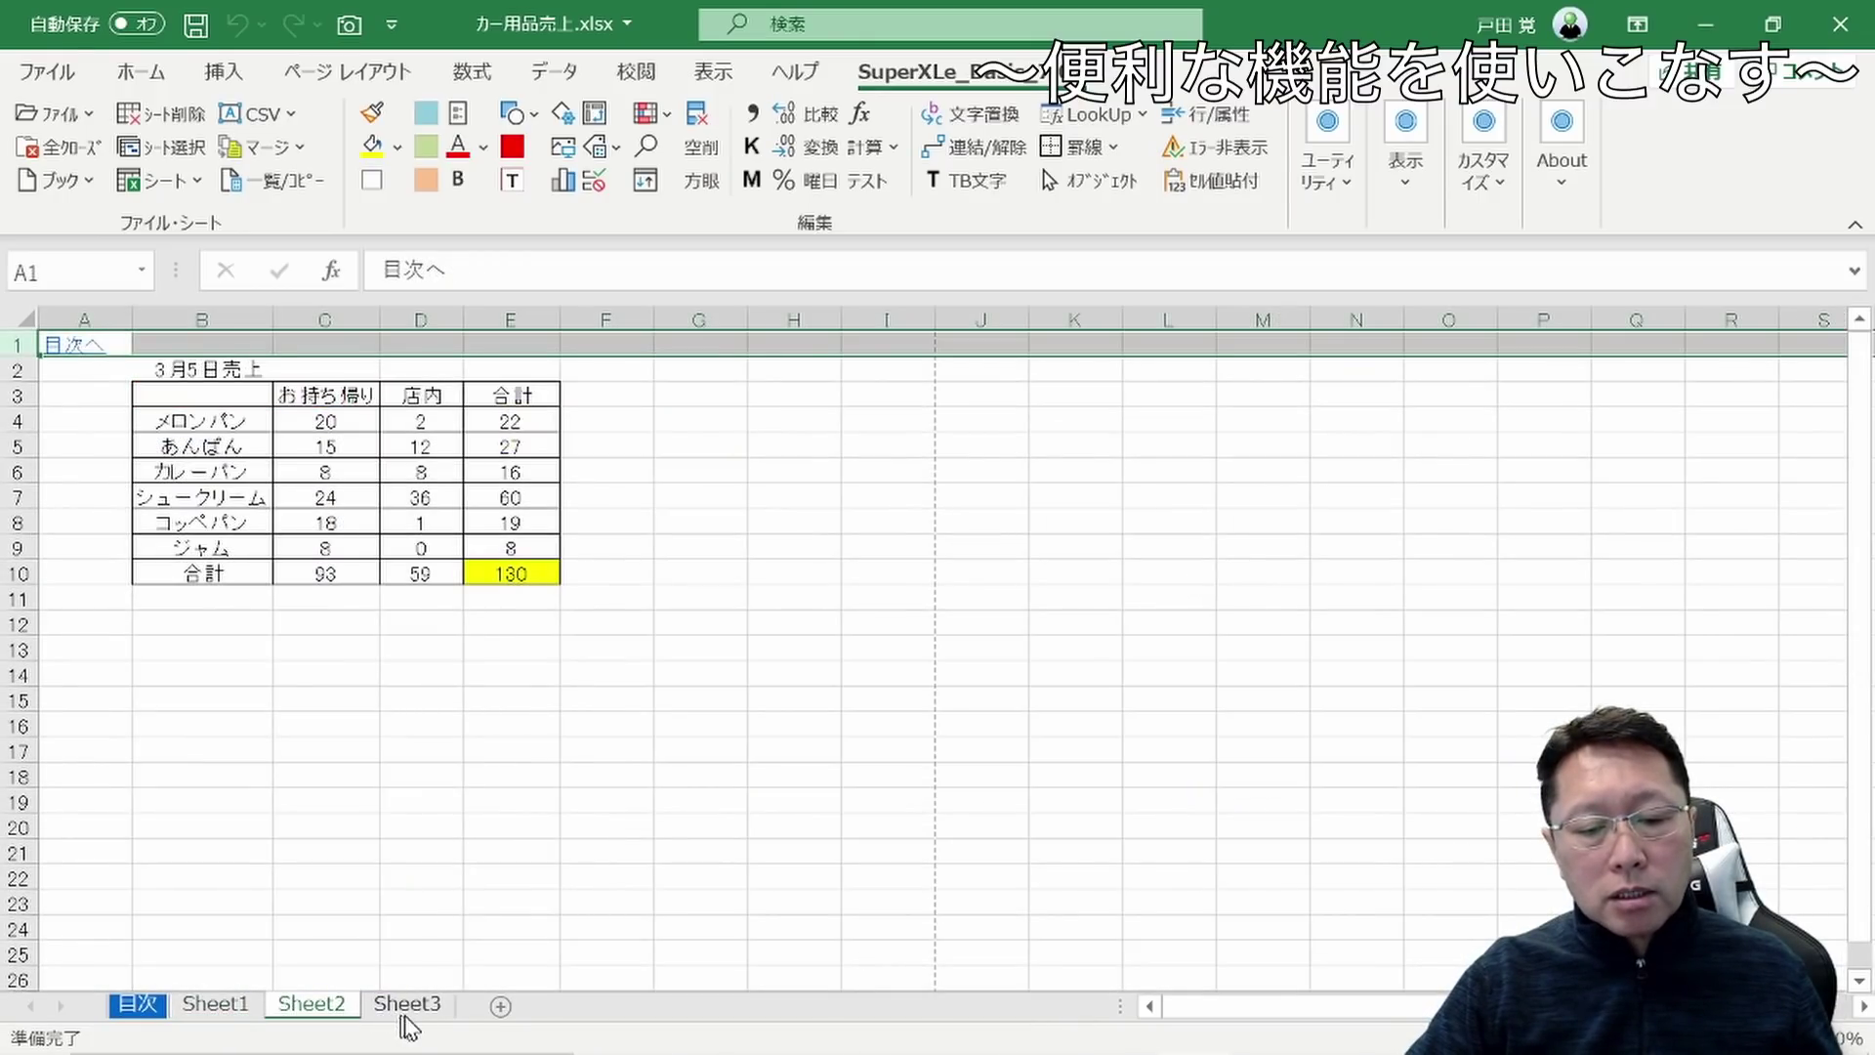
click(405, 1006)
click(124, 1007)
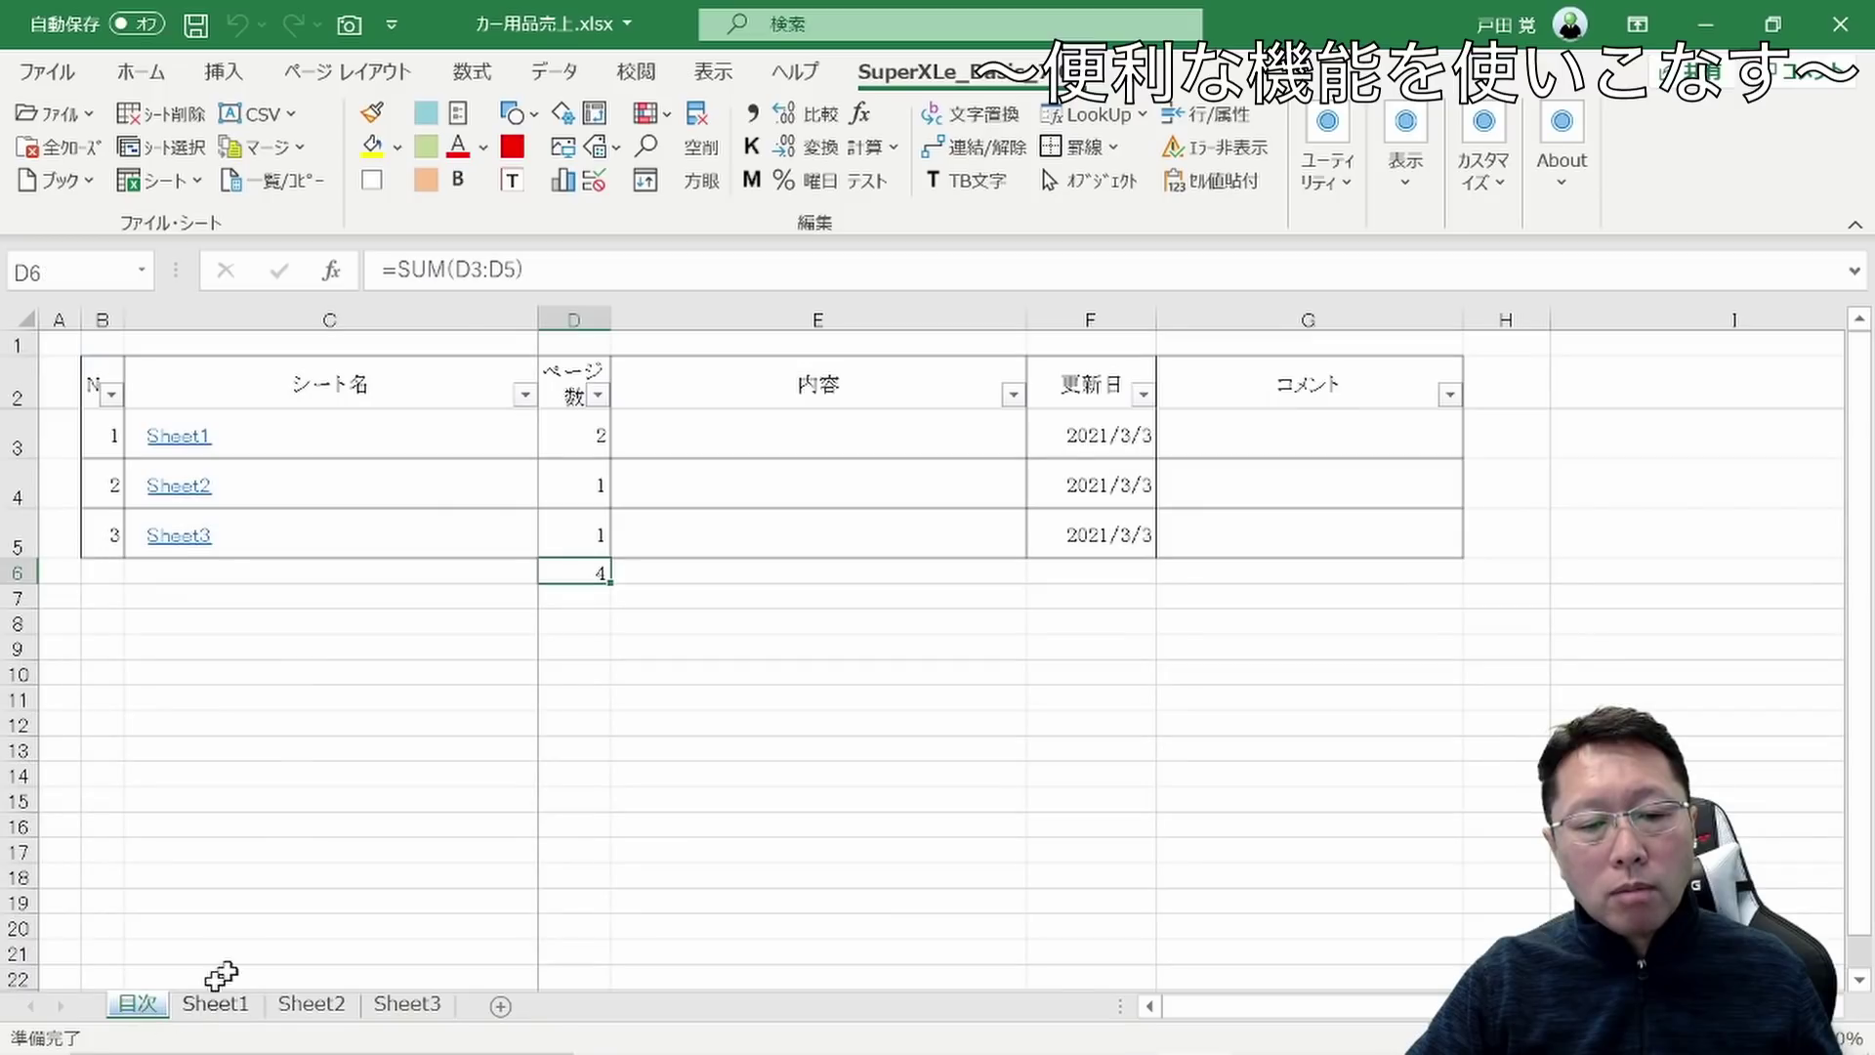
click(210, 430)
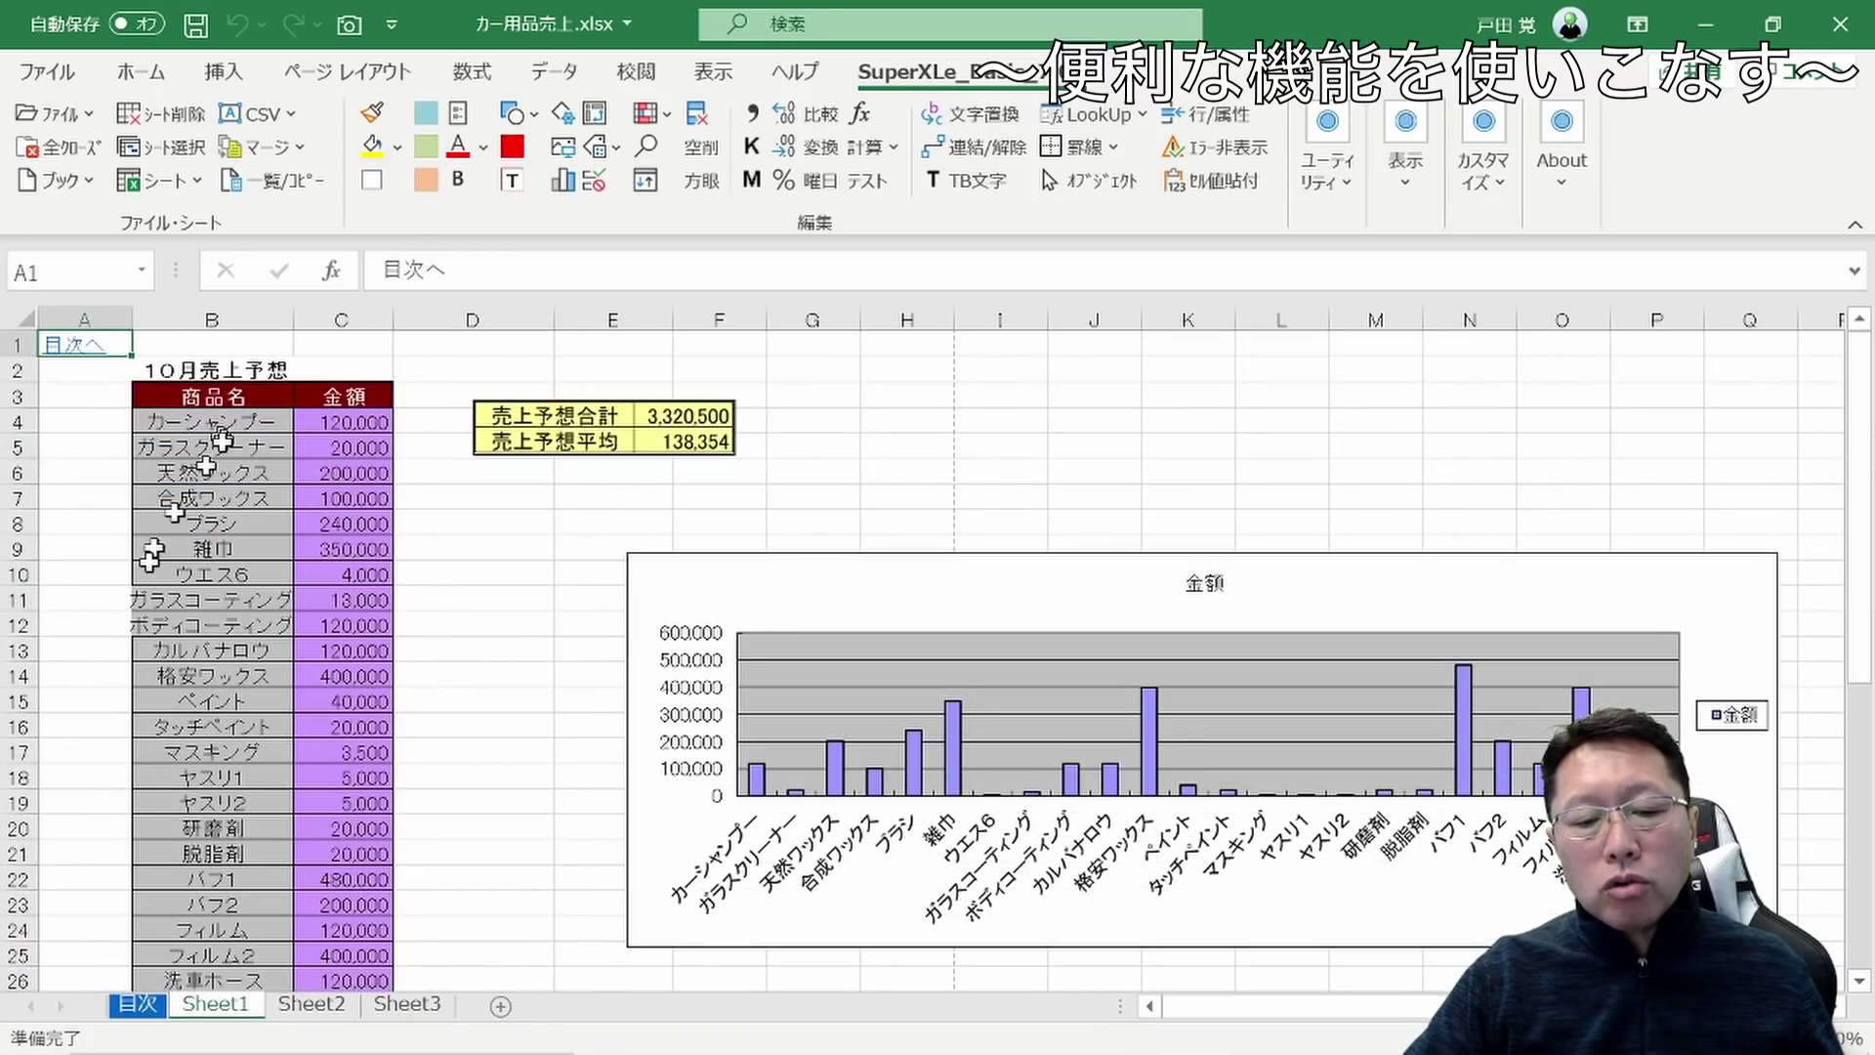
click(90, 345)
click(685, 433)
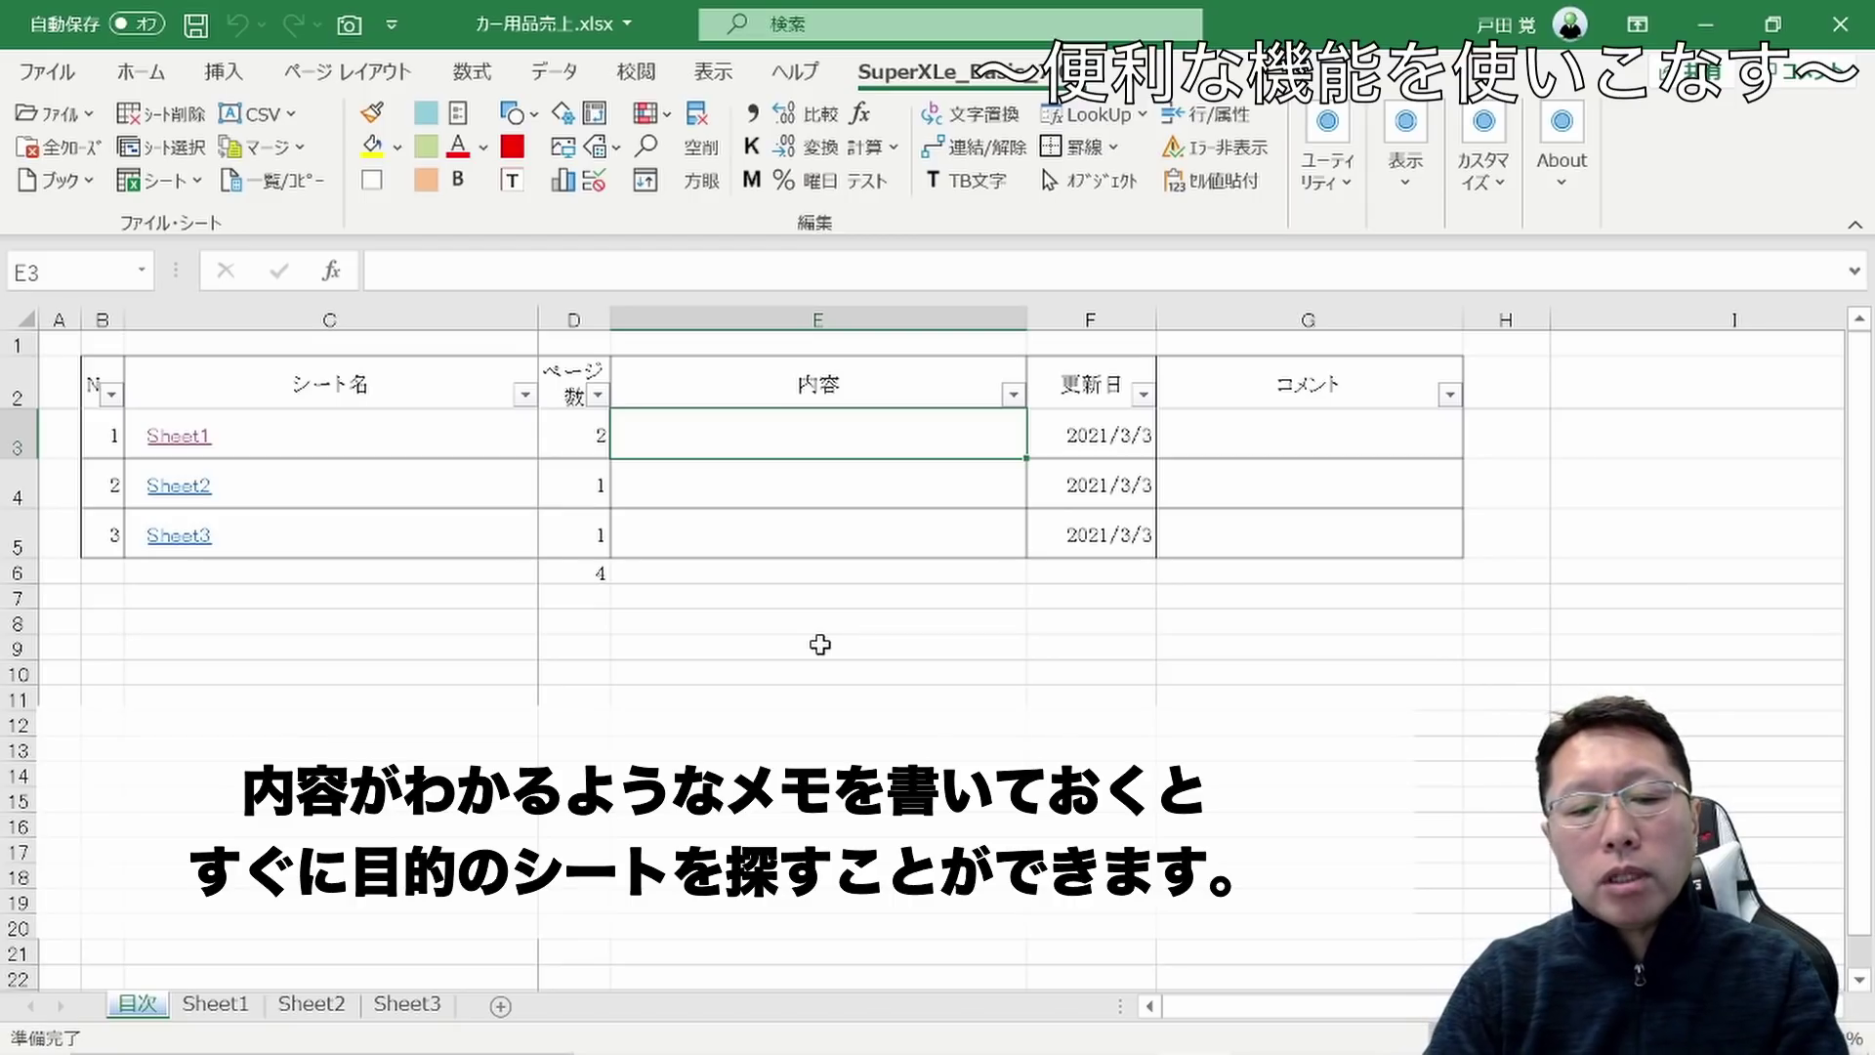
text(u)
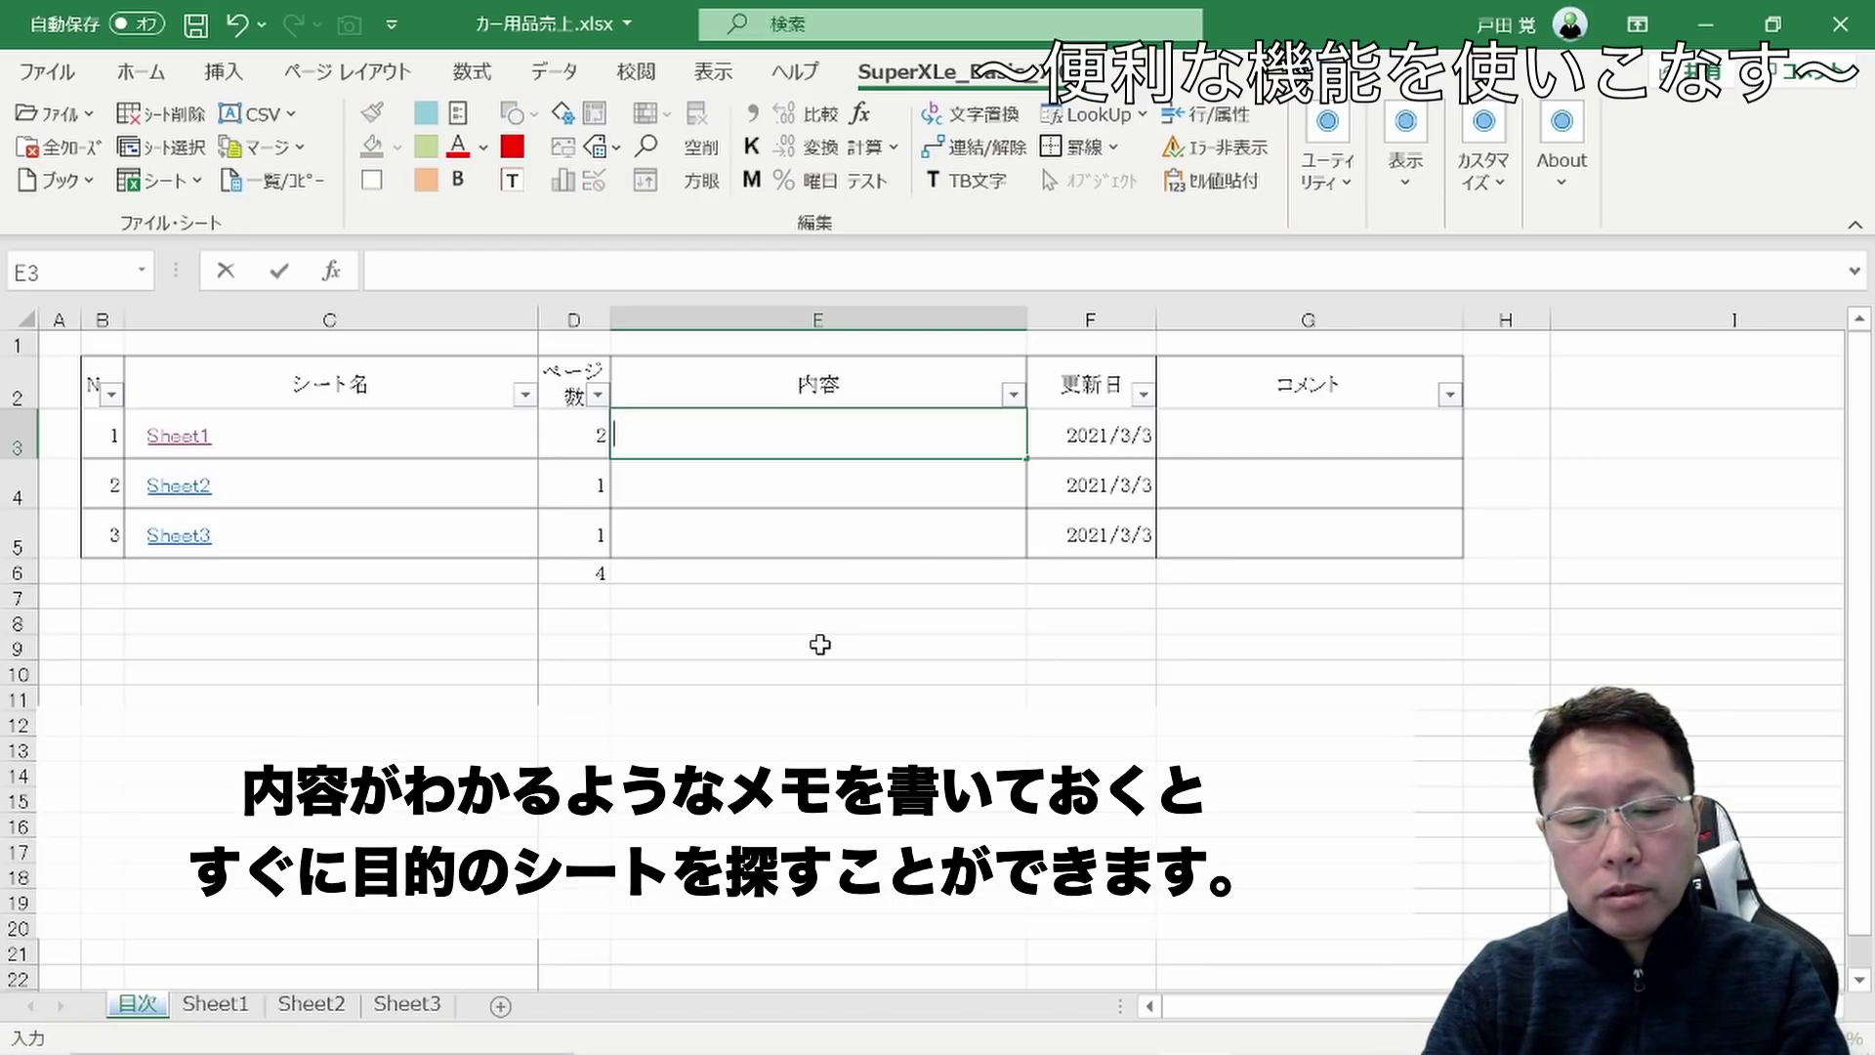
text(uriagenogouk)
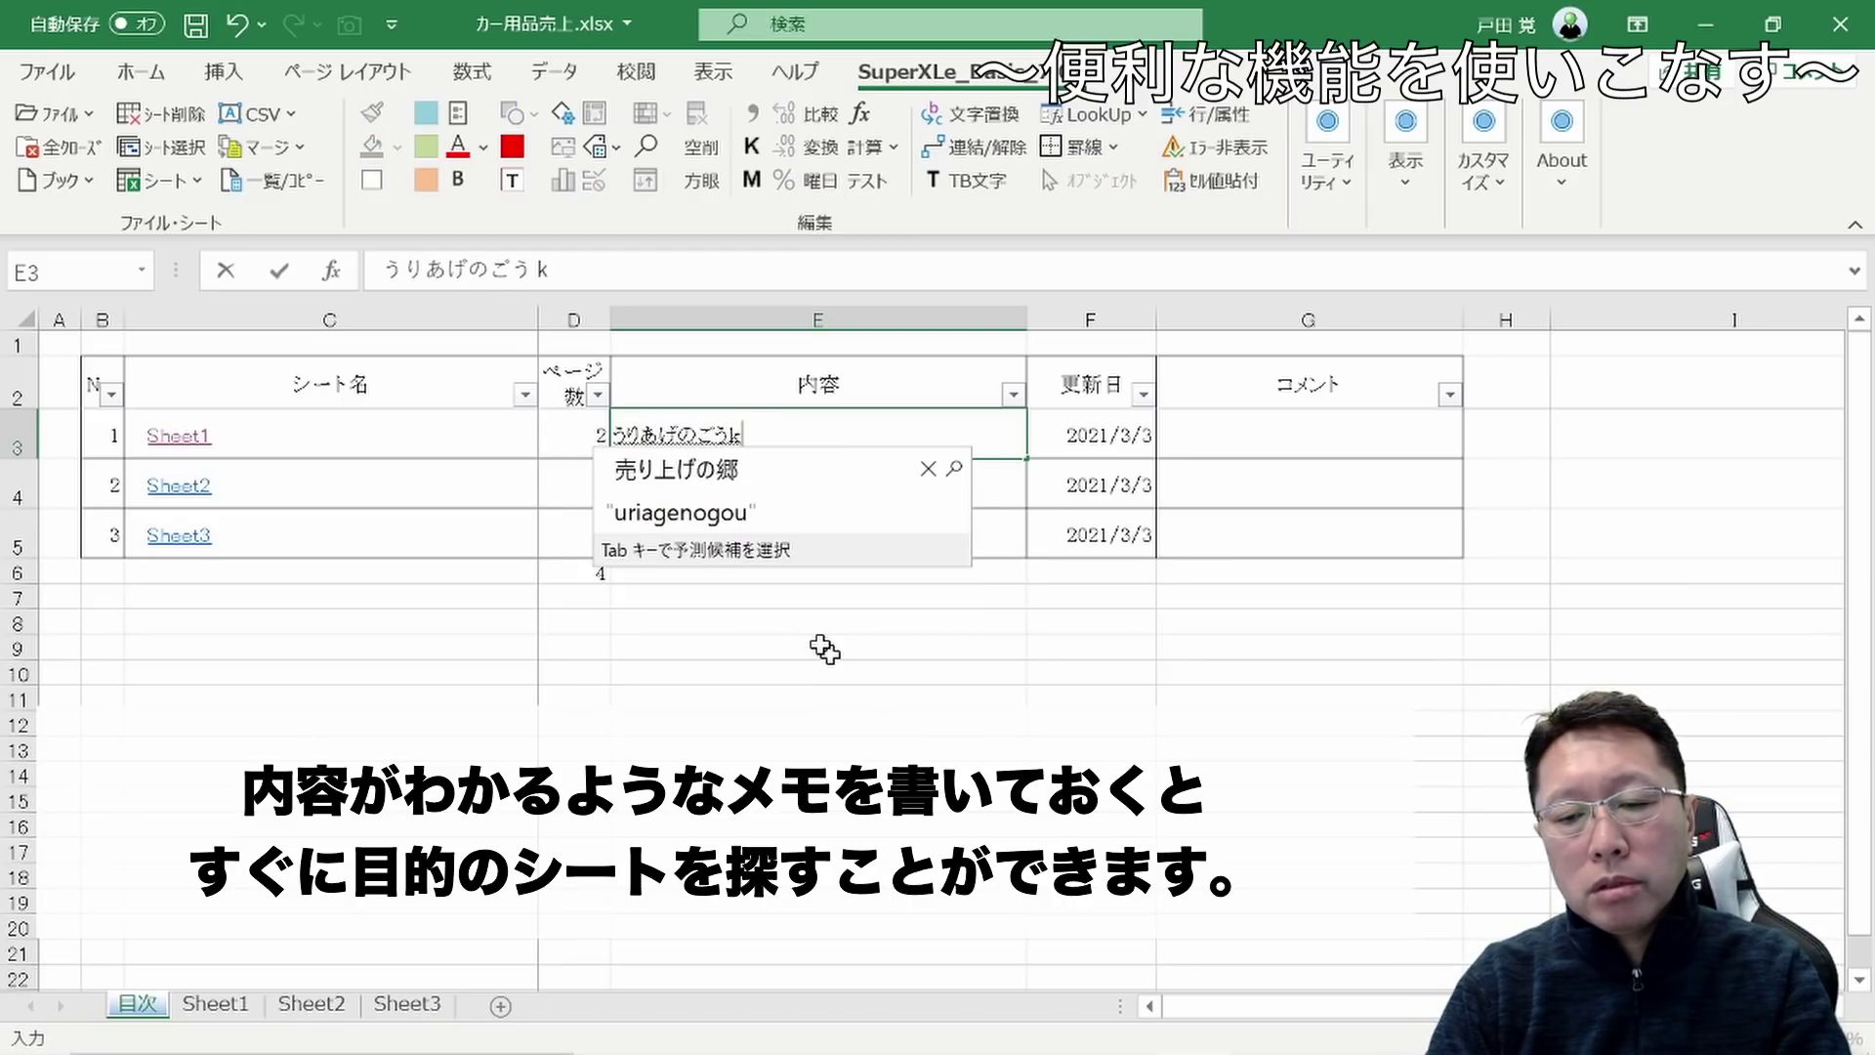
Enter 売り上げの合計です as Sheet1's memo in cell E3 of the 目次 sheet
key(Tab)
key(Return)
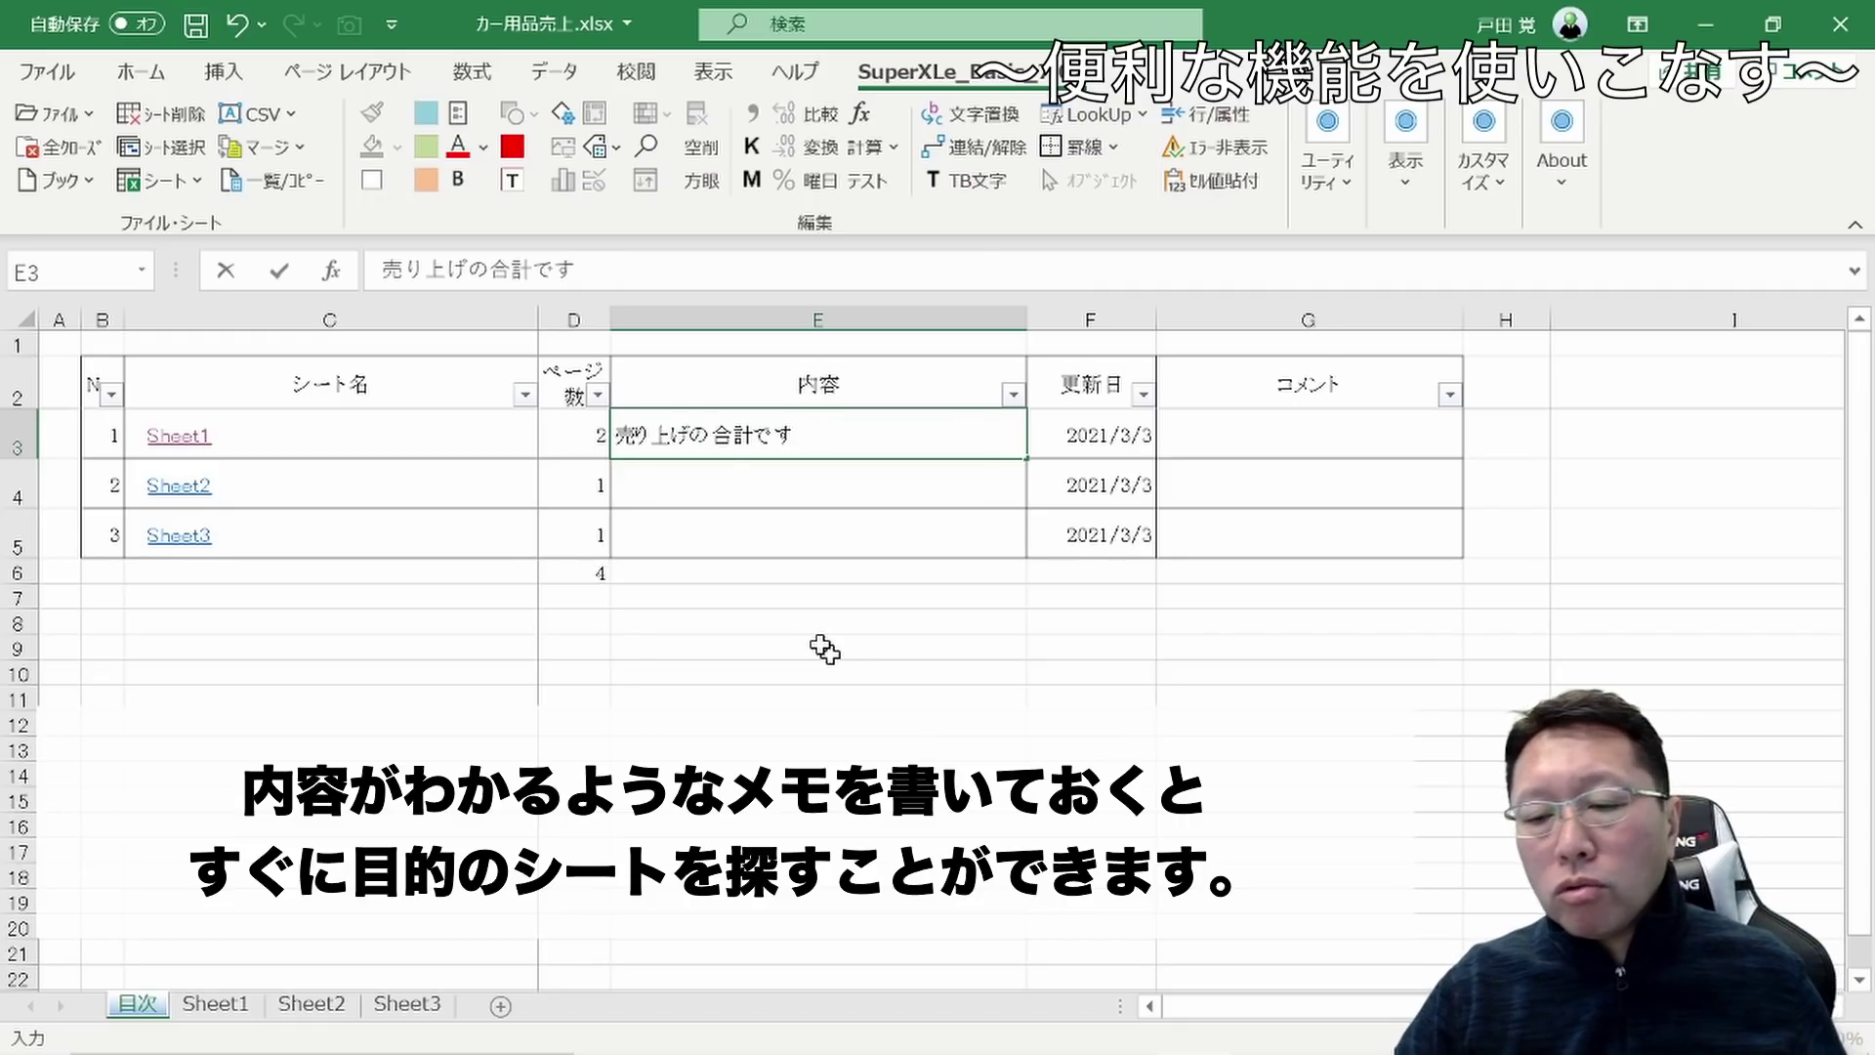
click(1094, 773)
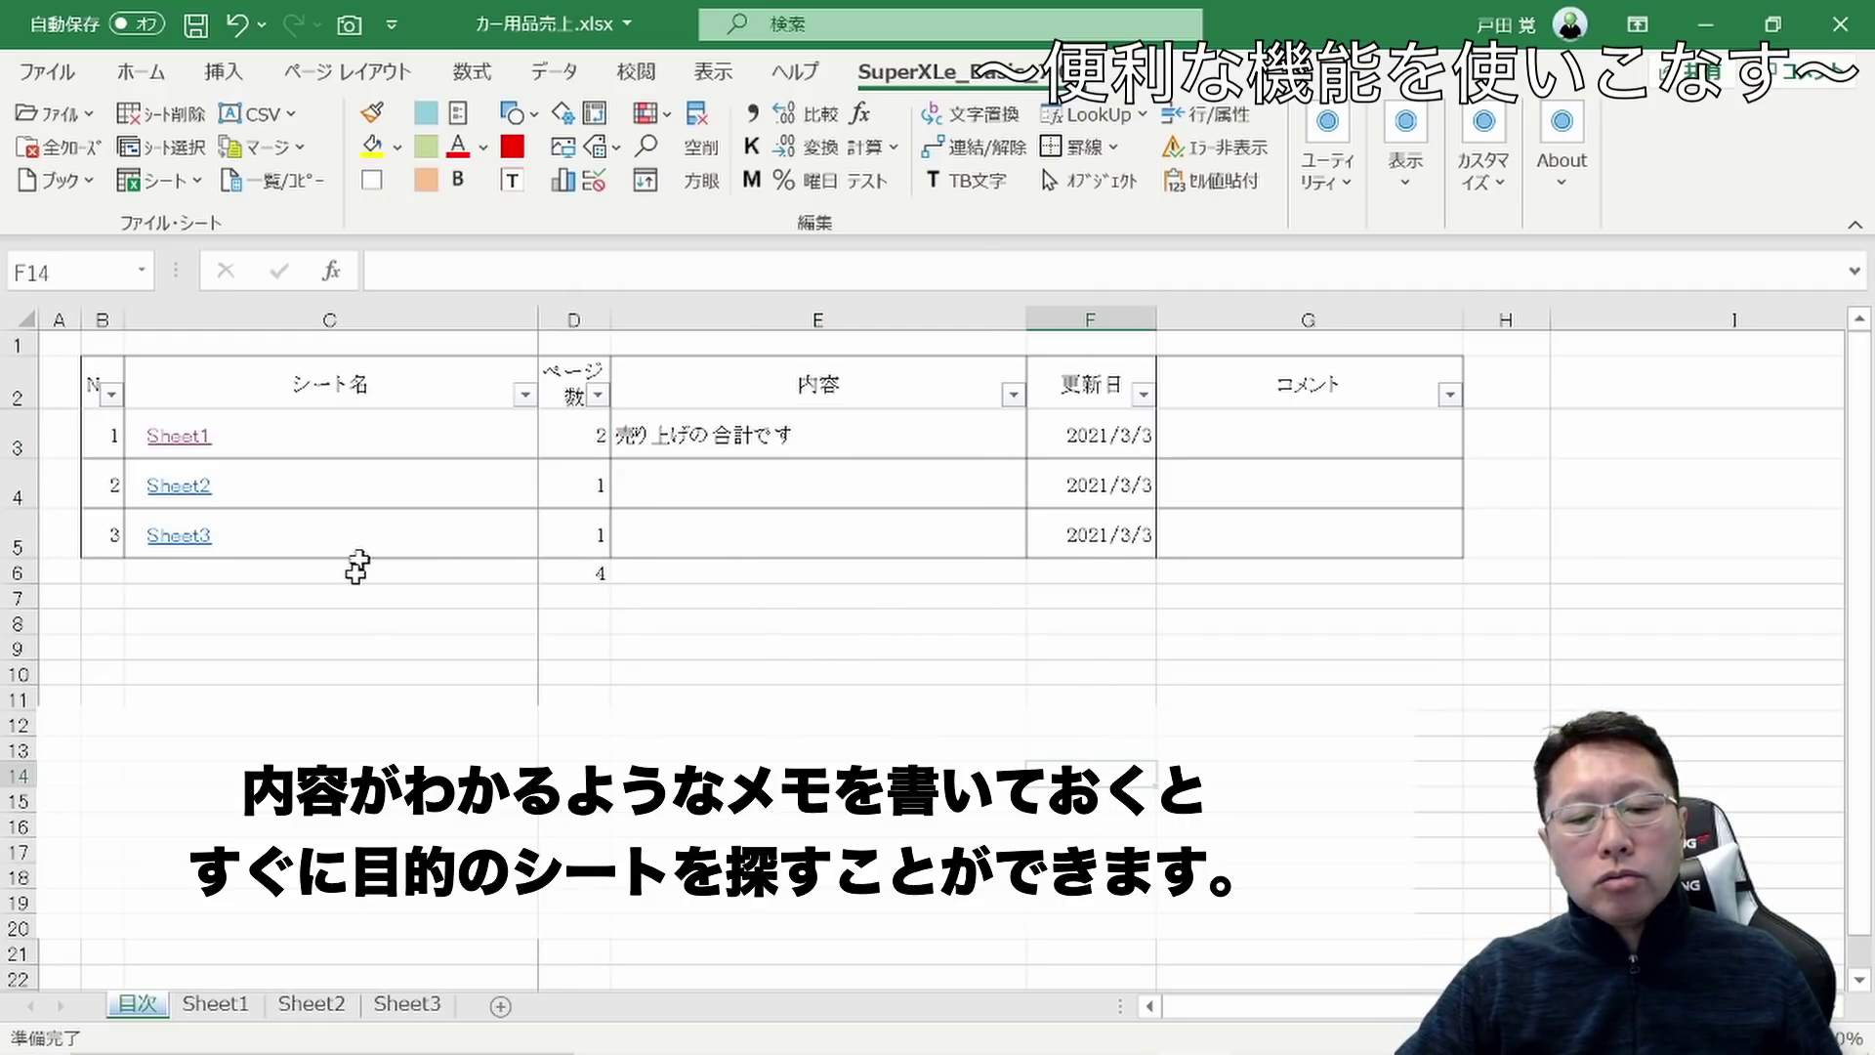
Follow the Sheet2 and Sheet3 index links and return each time via the 目次へ link
click(215, 485)
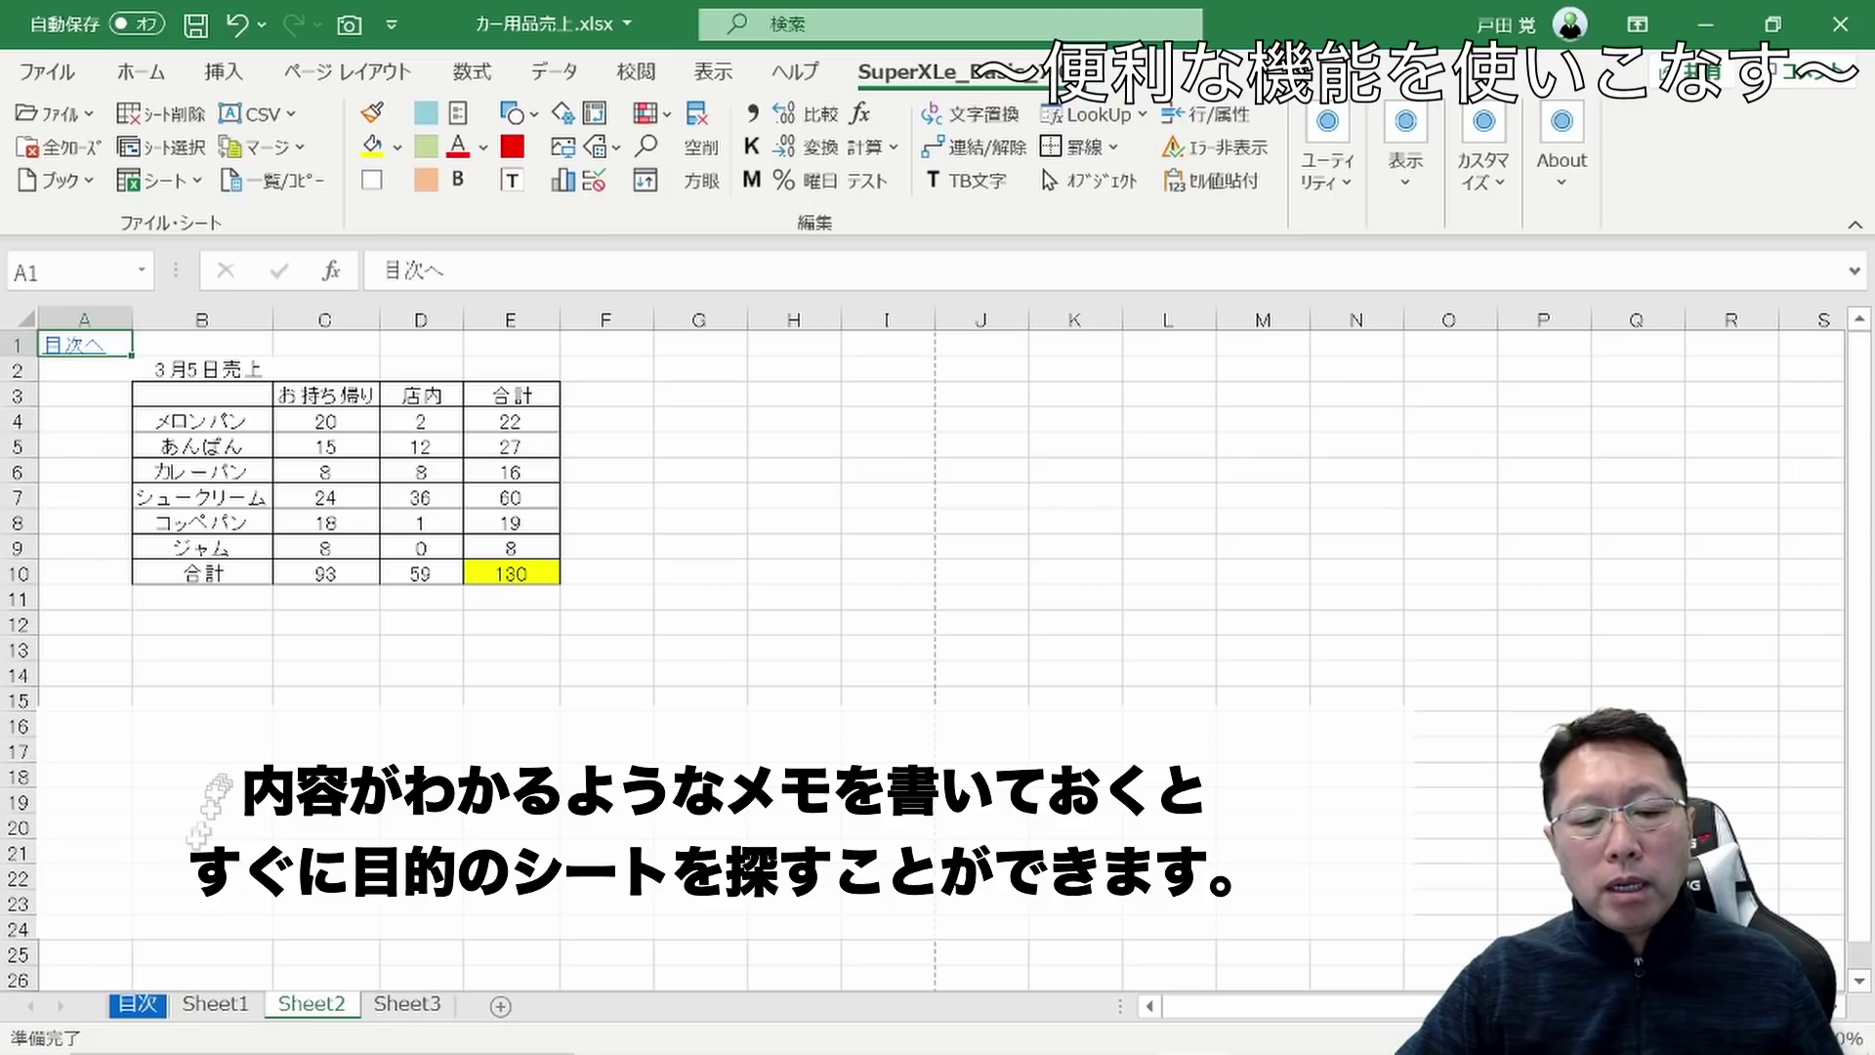
click(77, 347)
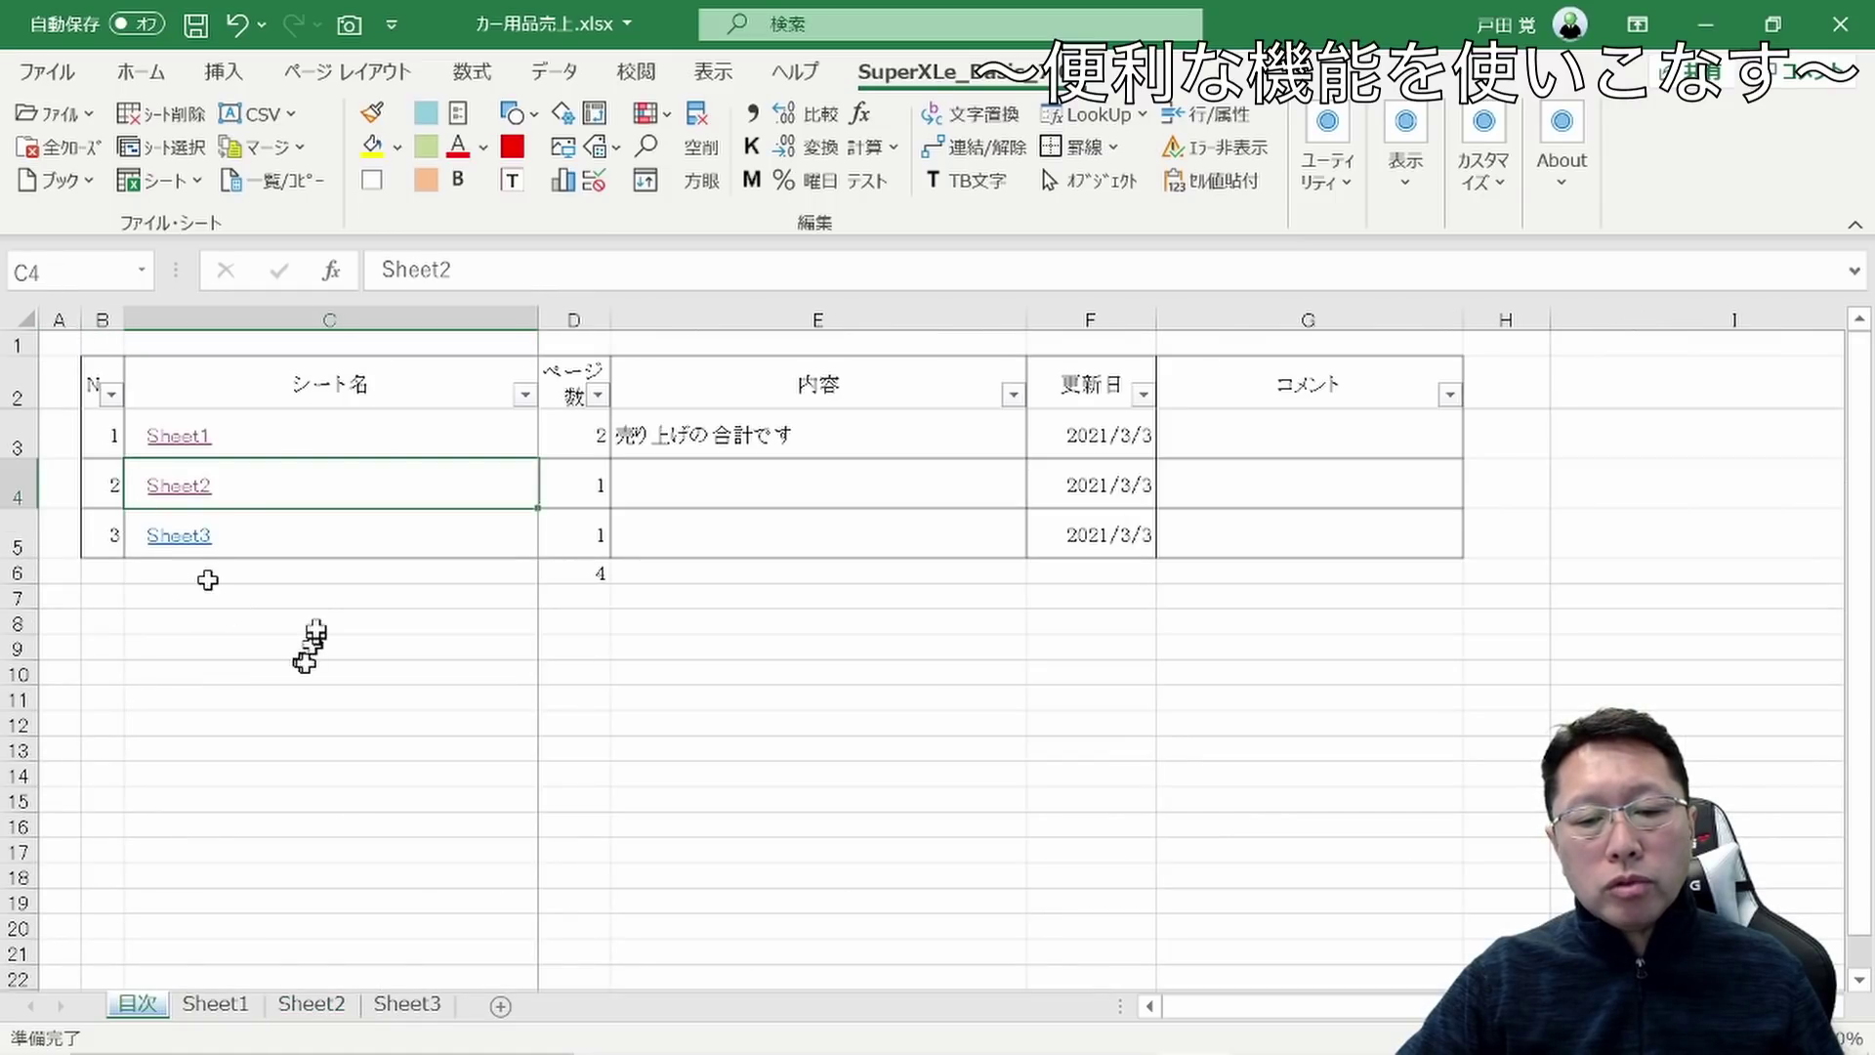
click(205, 547)
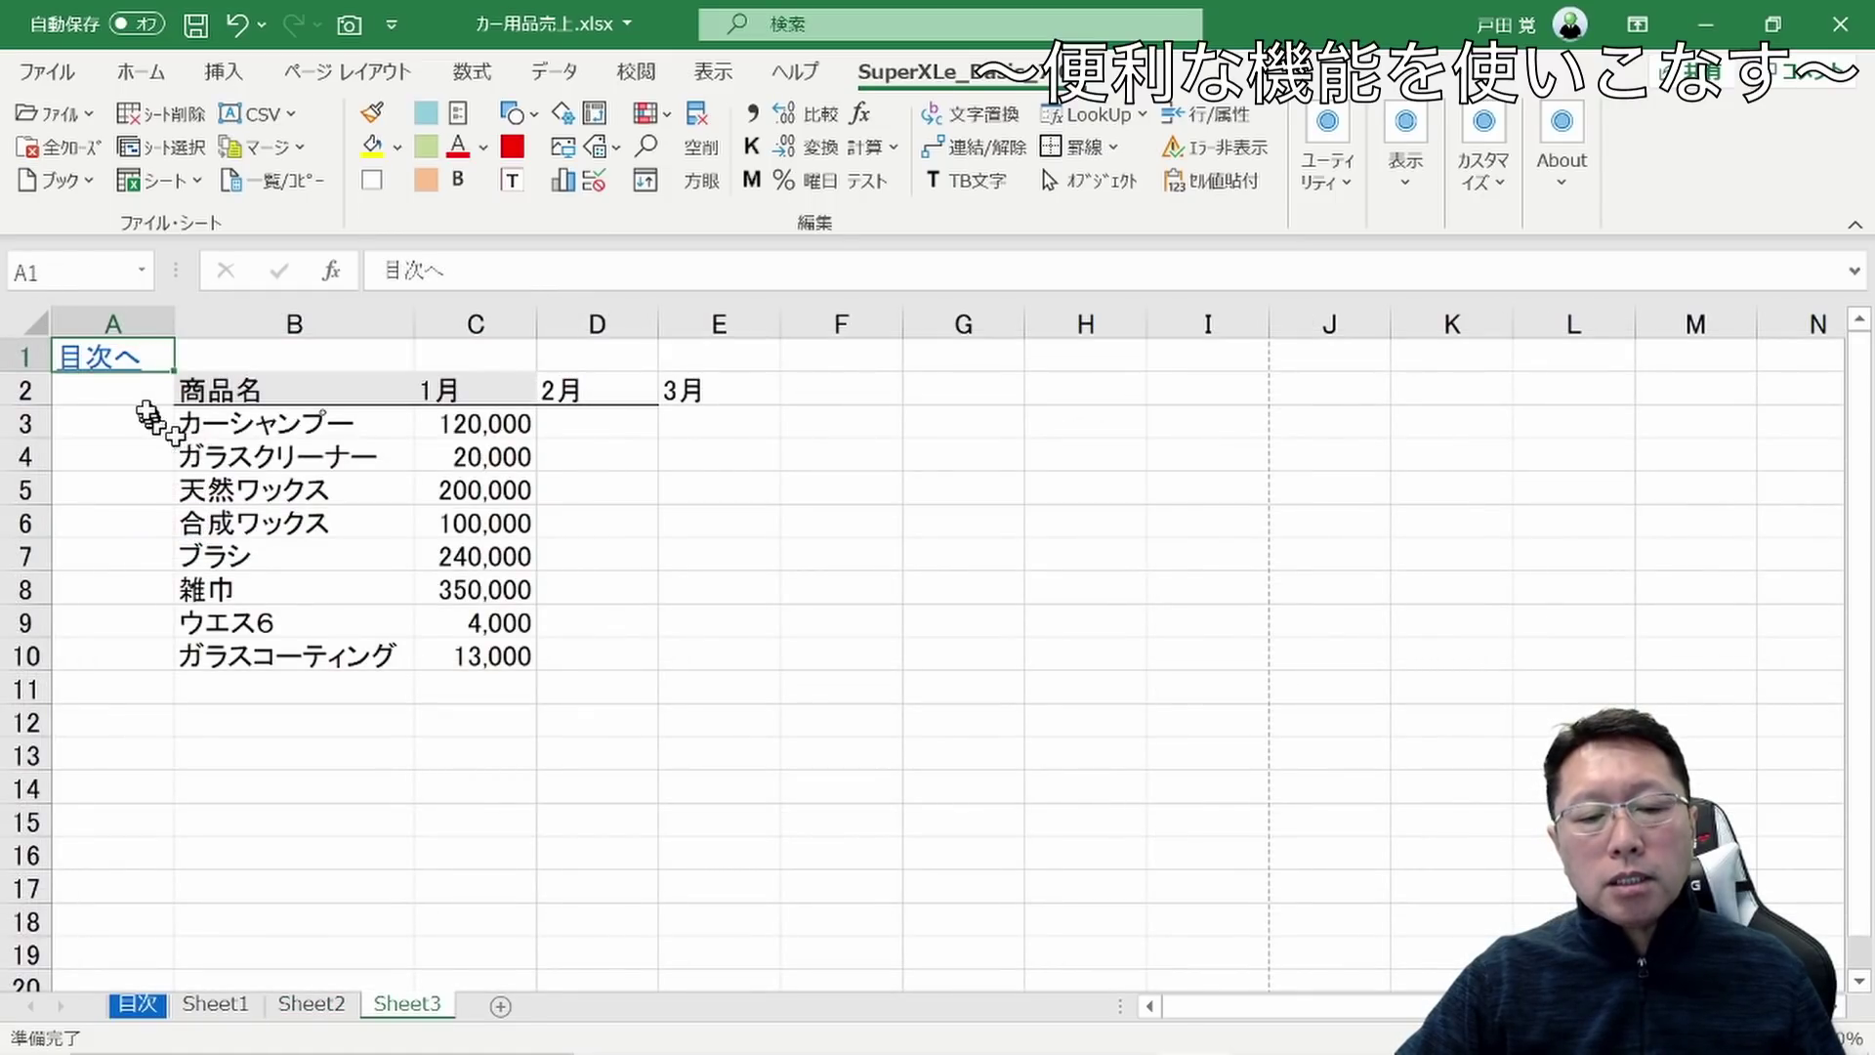
click(116, 365)
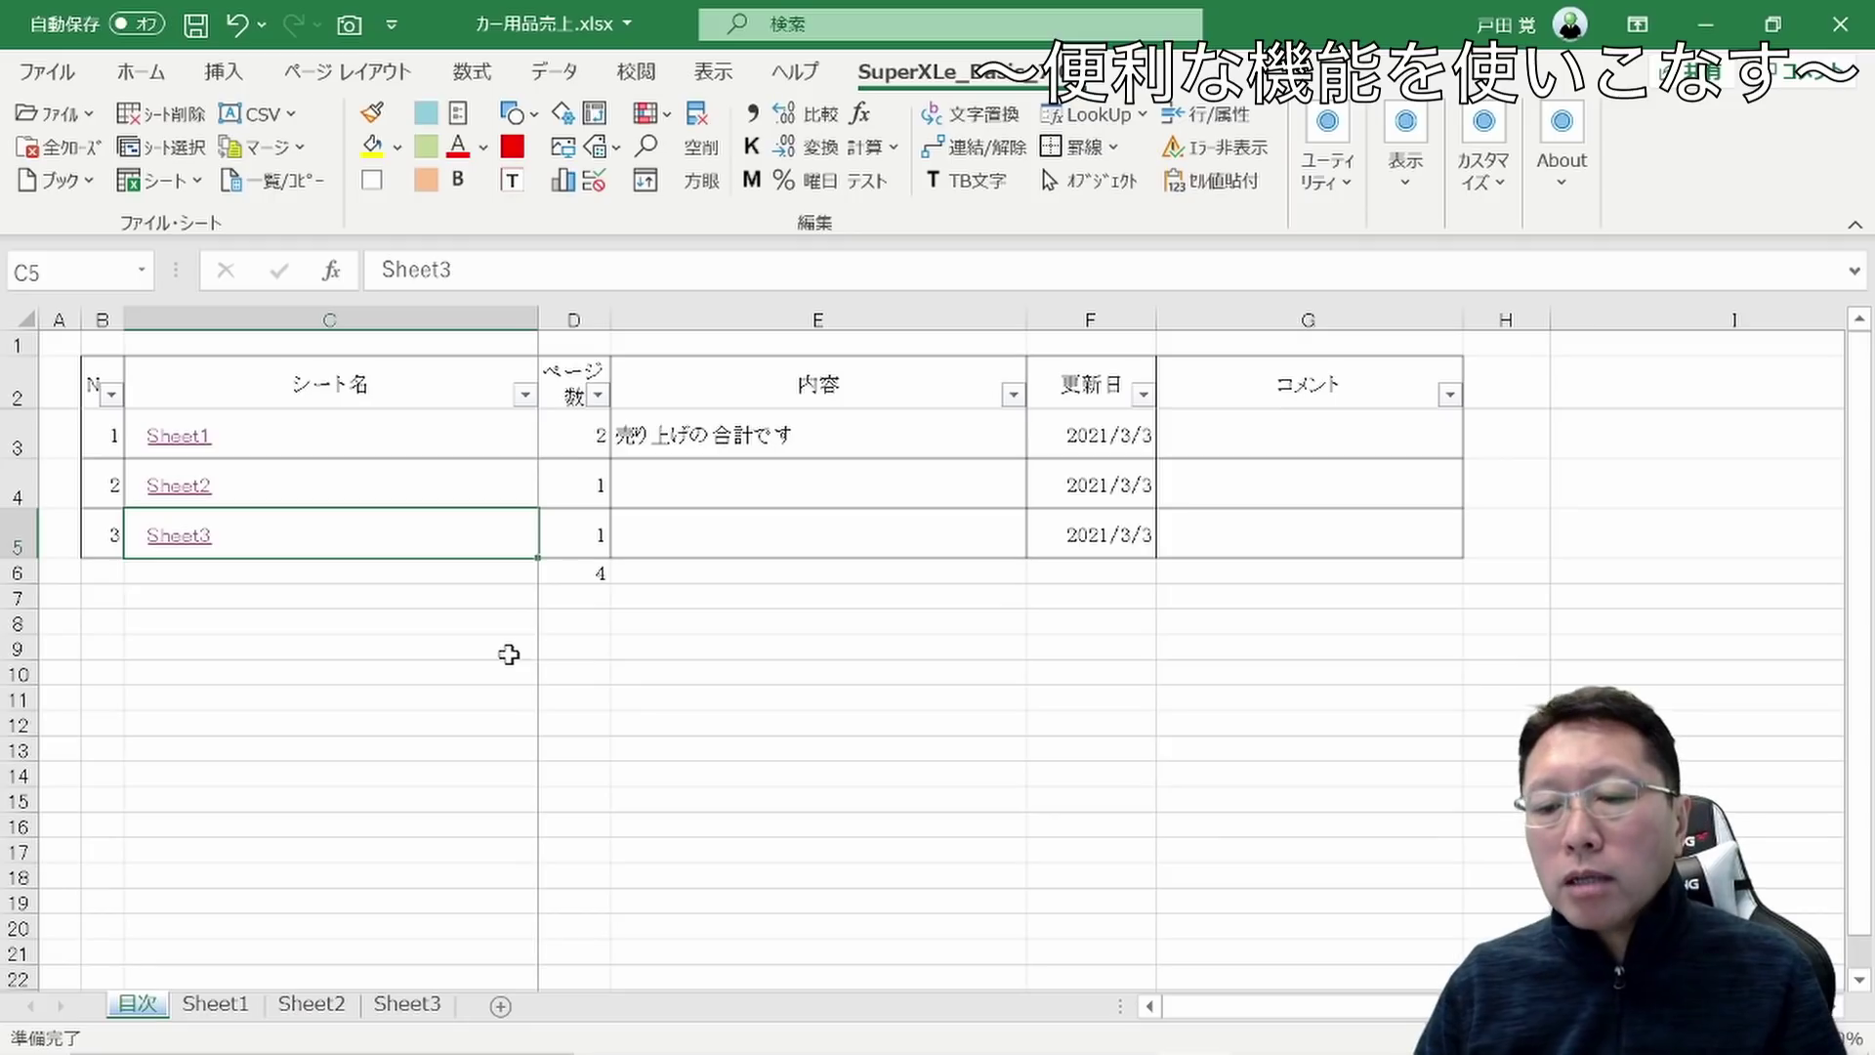
Open SuperXLe's シート比較 sheet comparison tool from the ユーティリティ menu
double_click(989, 76)
click(934, 683)
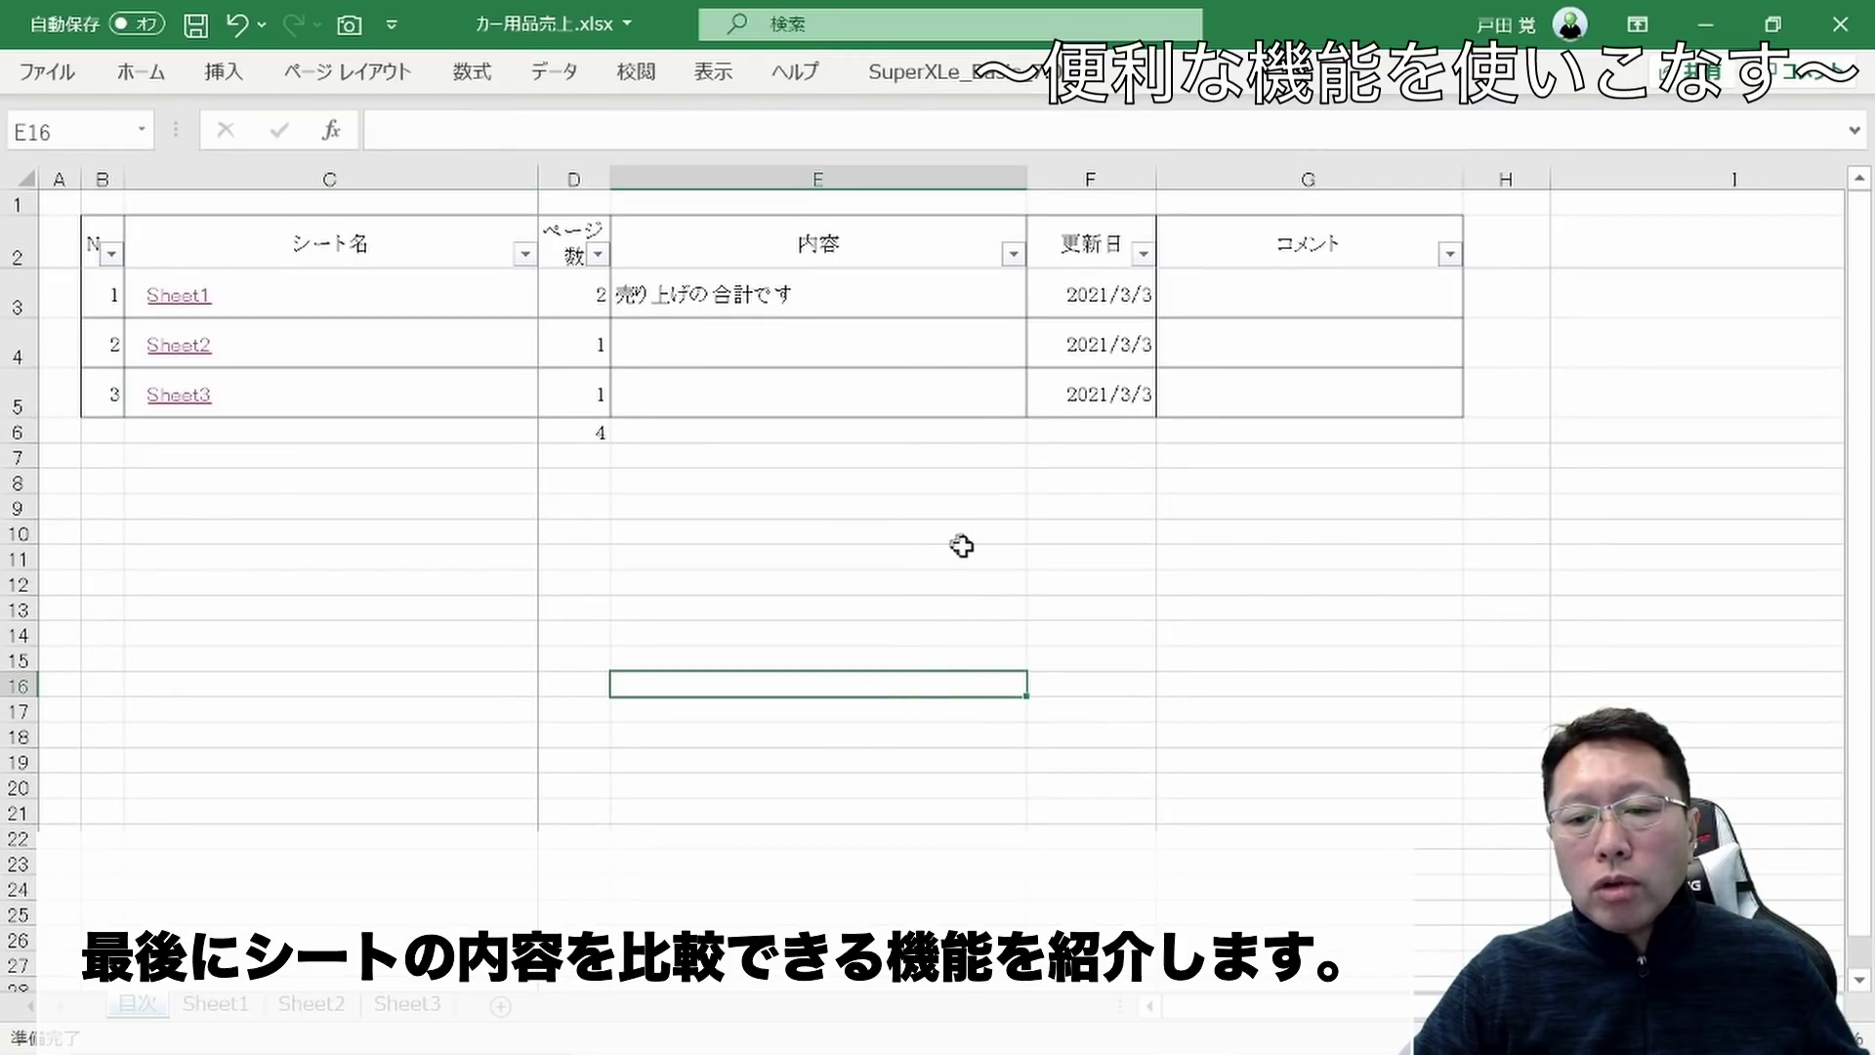
click(982, 76)
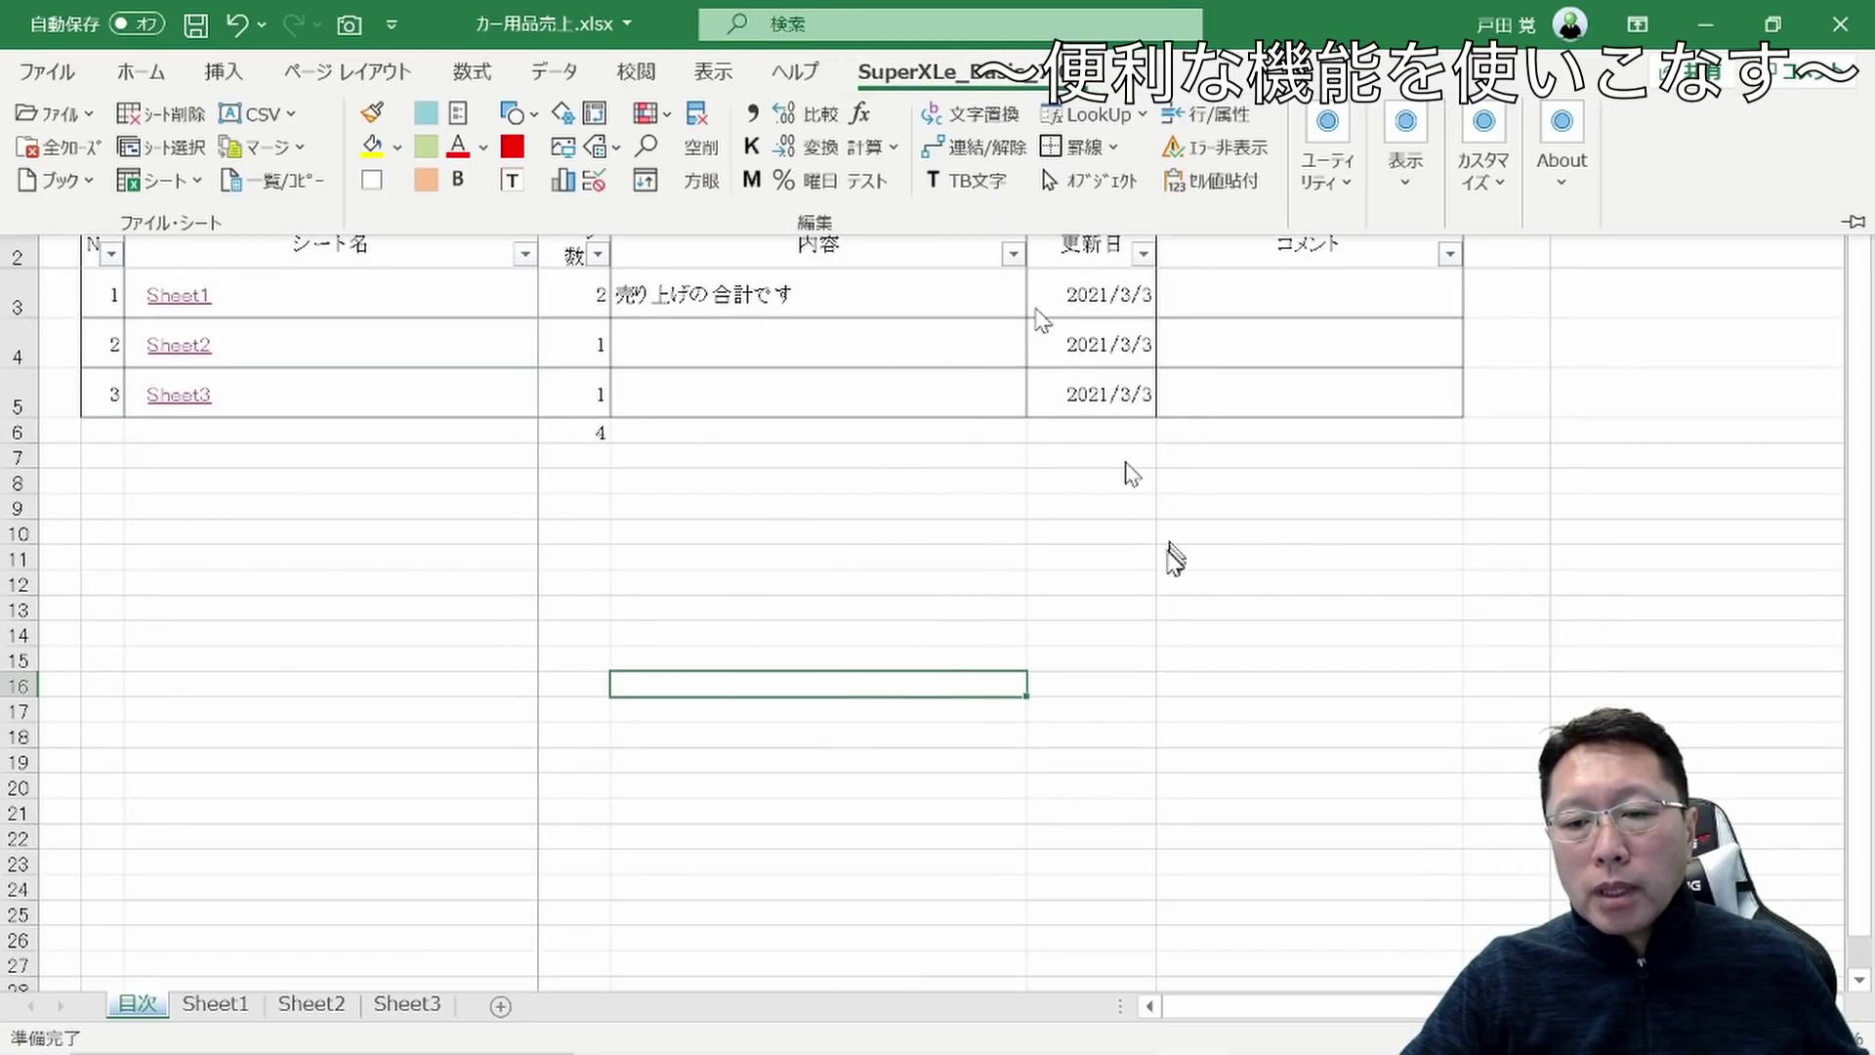
click(1350, 170)
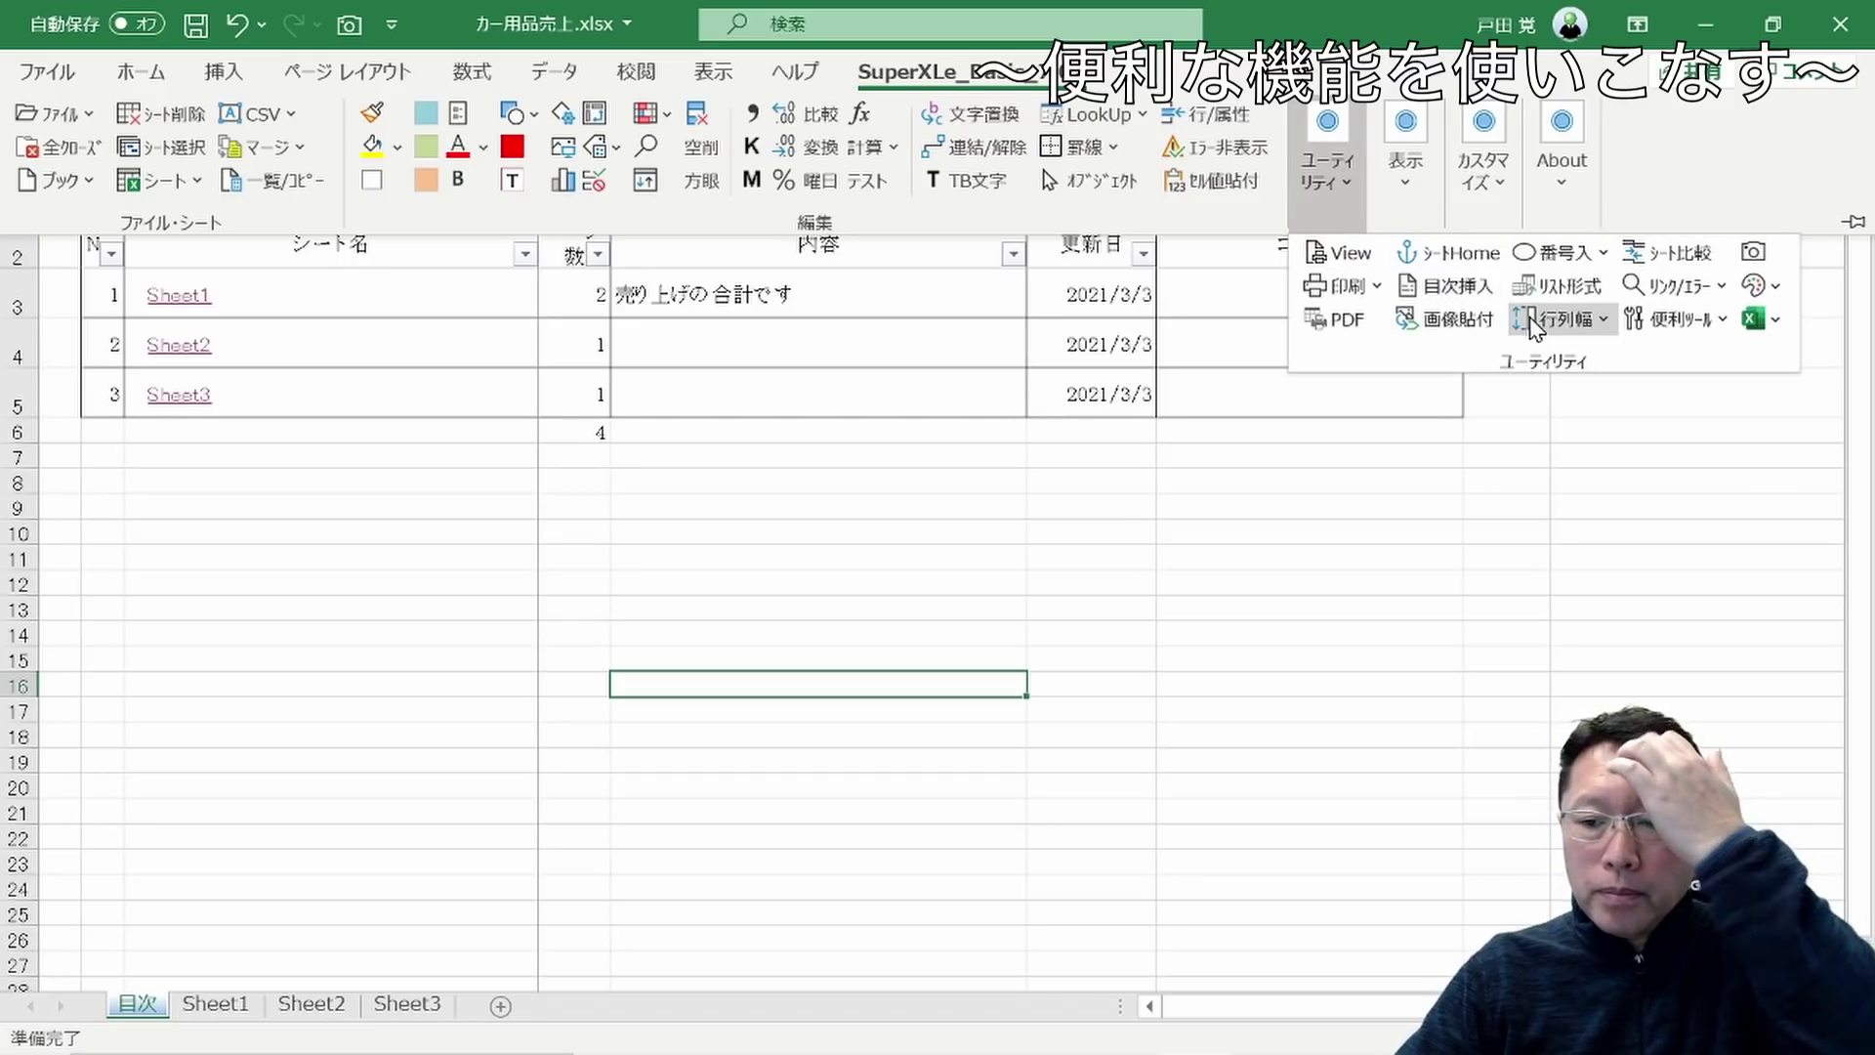
click(1660, 262)
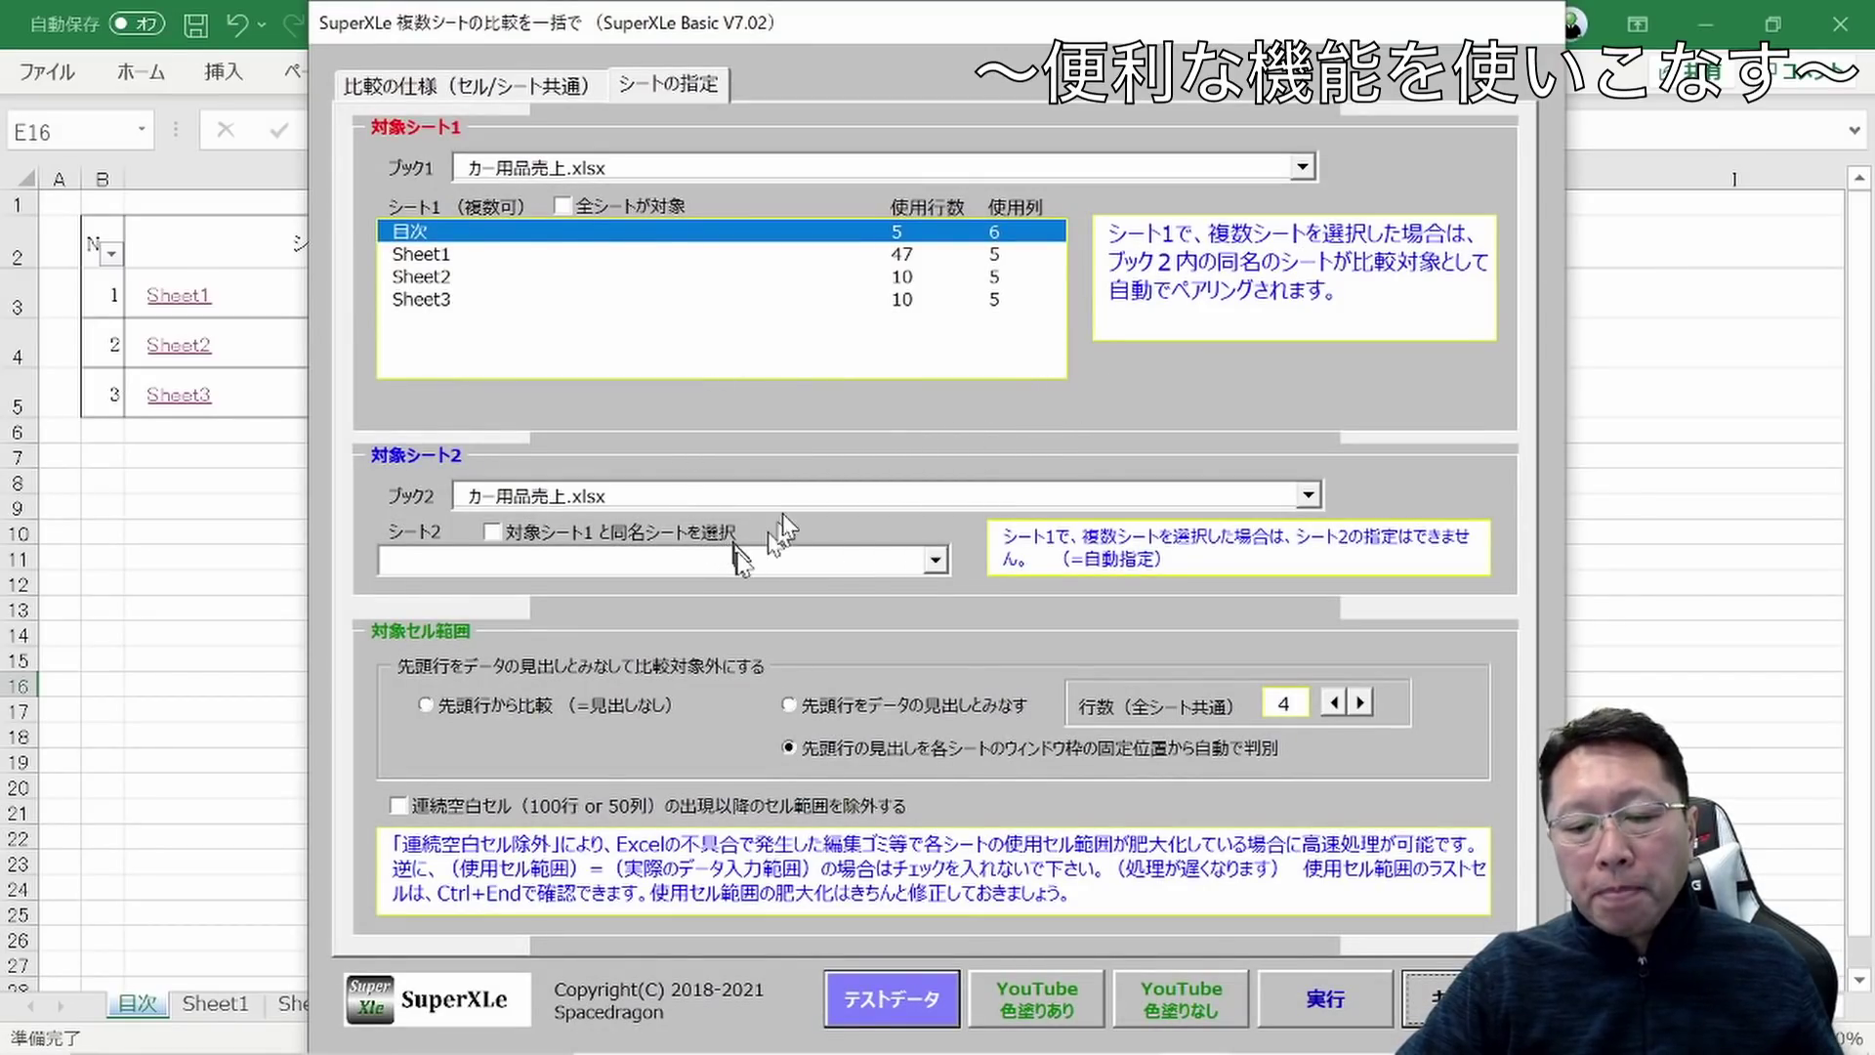
Load the test data and compare Unit01 of Sheet_Compare_Revision3.xlsx against Unit01 of Revision2
click(893, 1006)
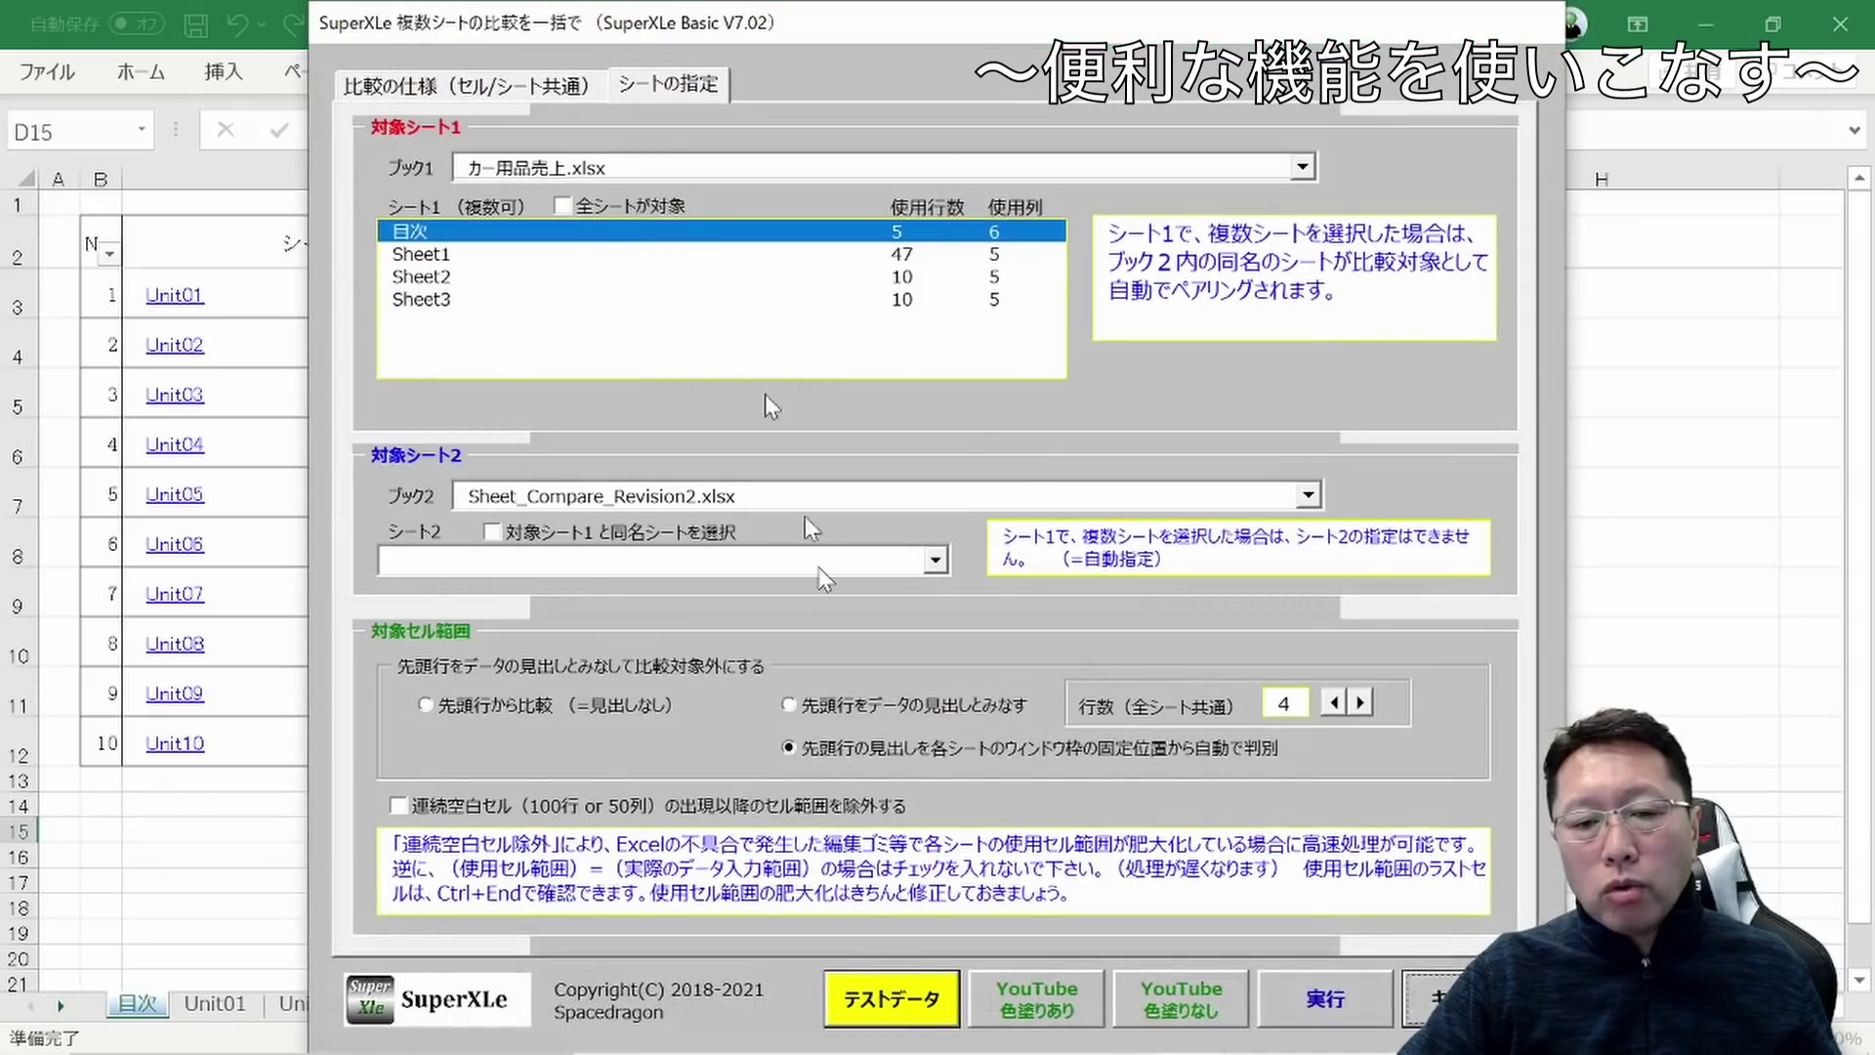
click(1309, 168)
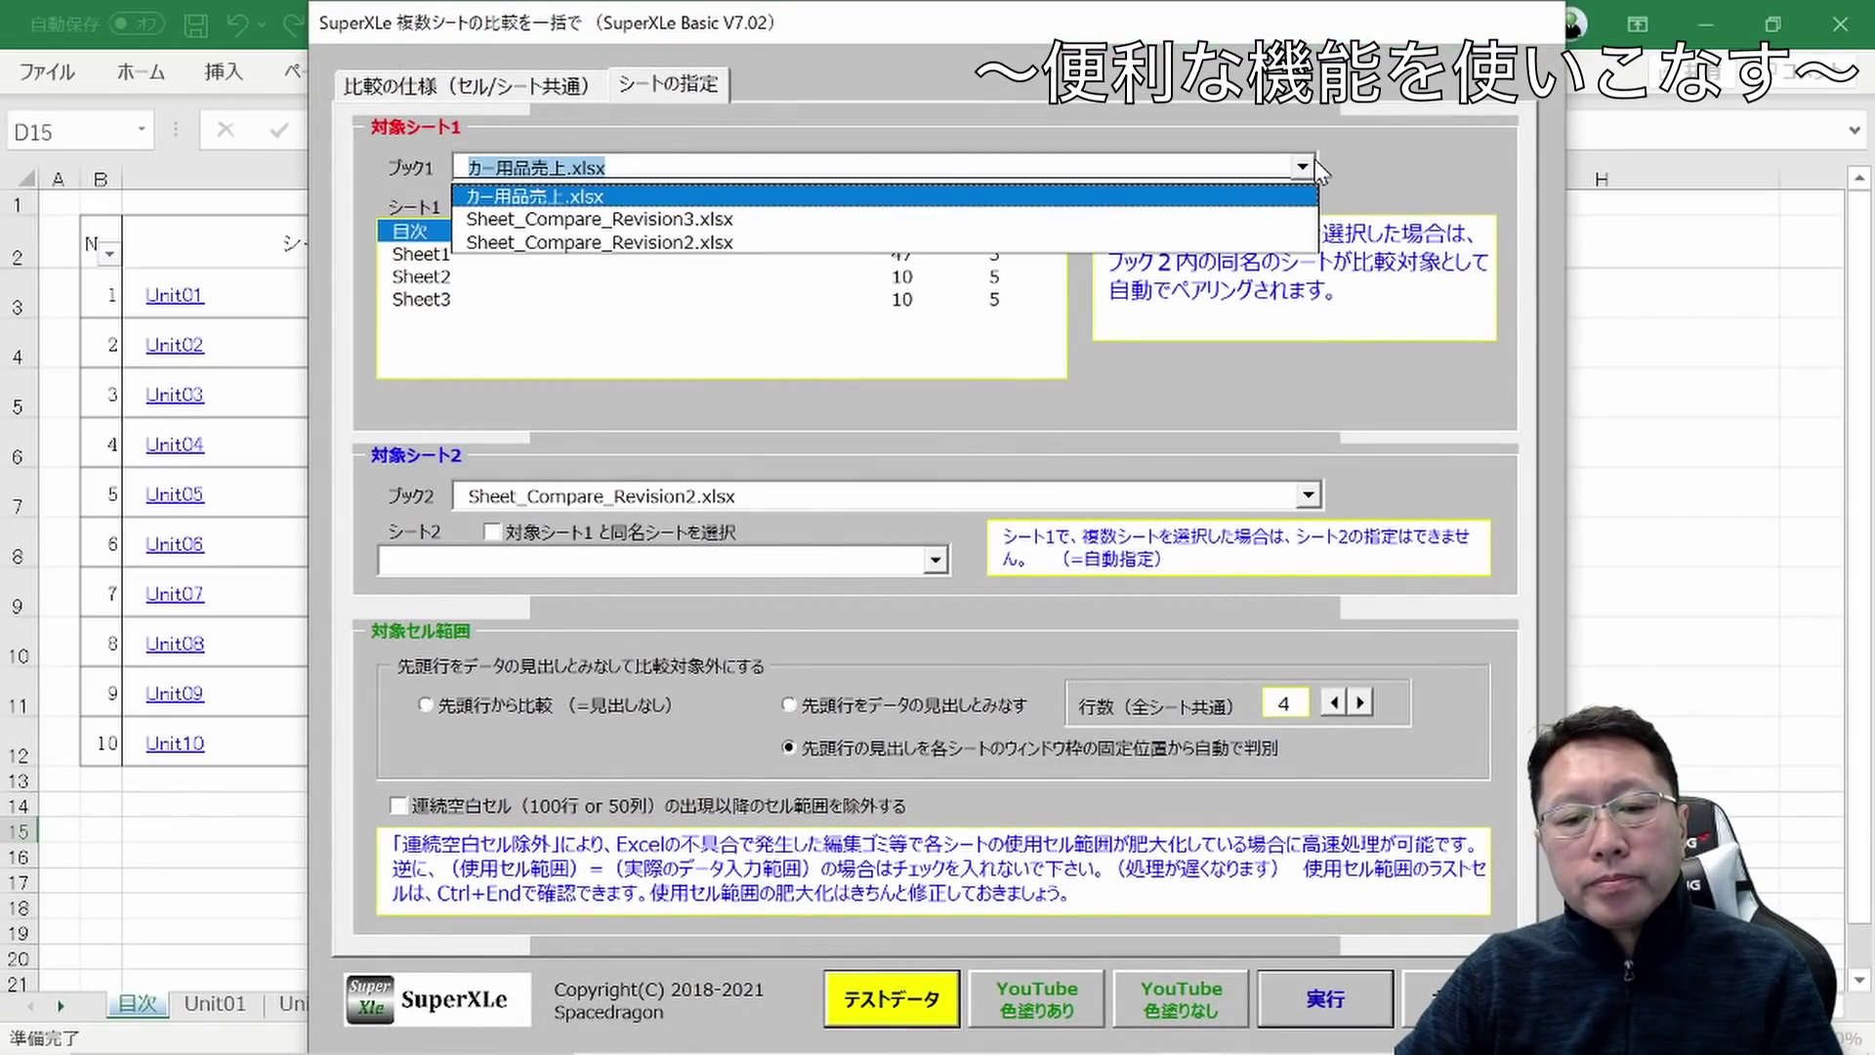
click(754, 219)
click(444, 254)
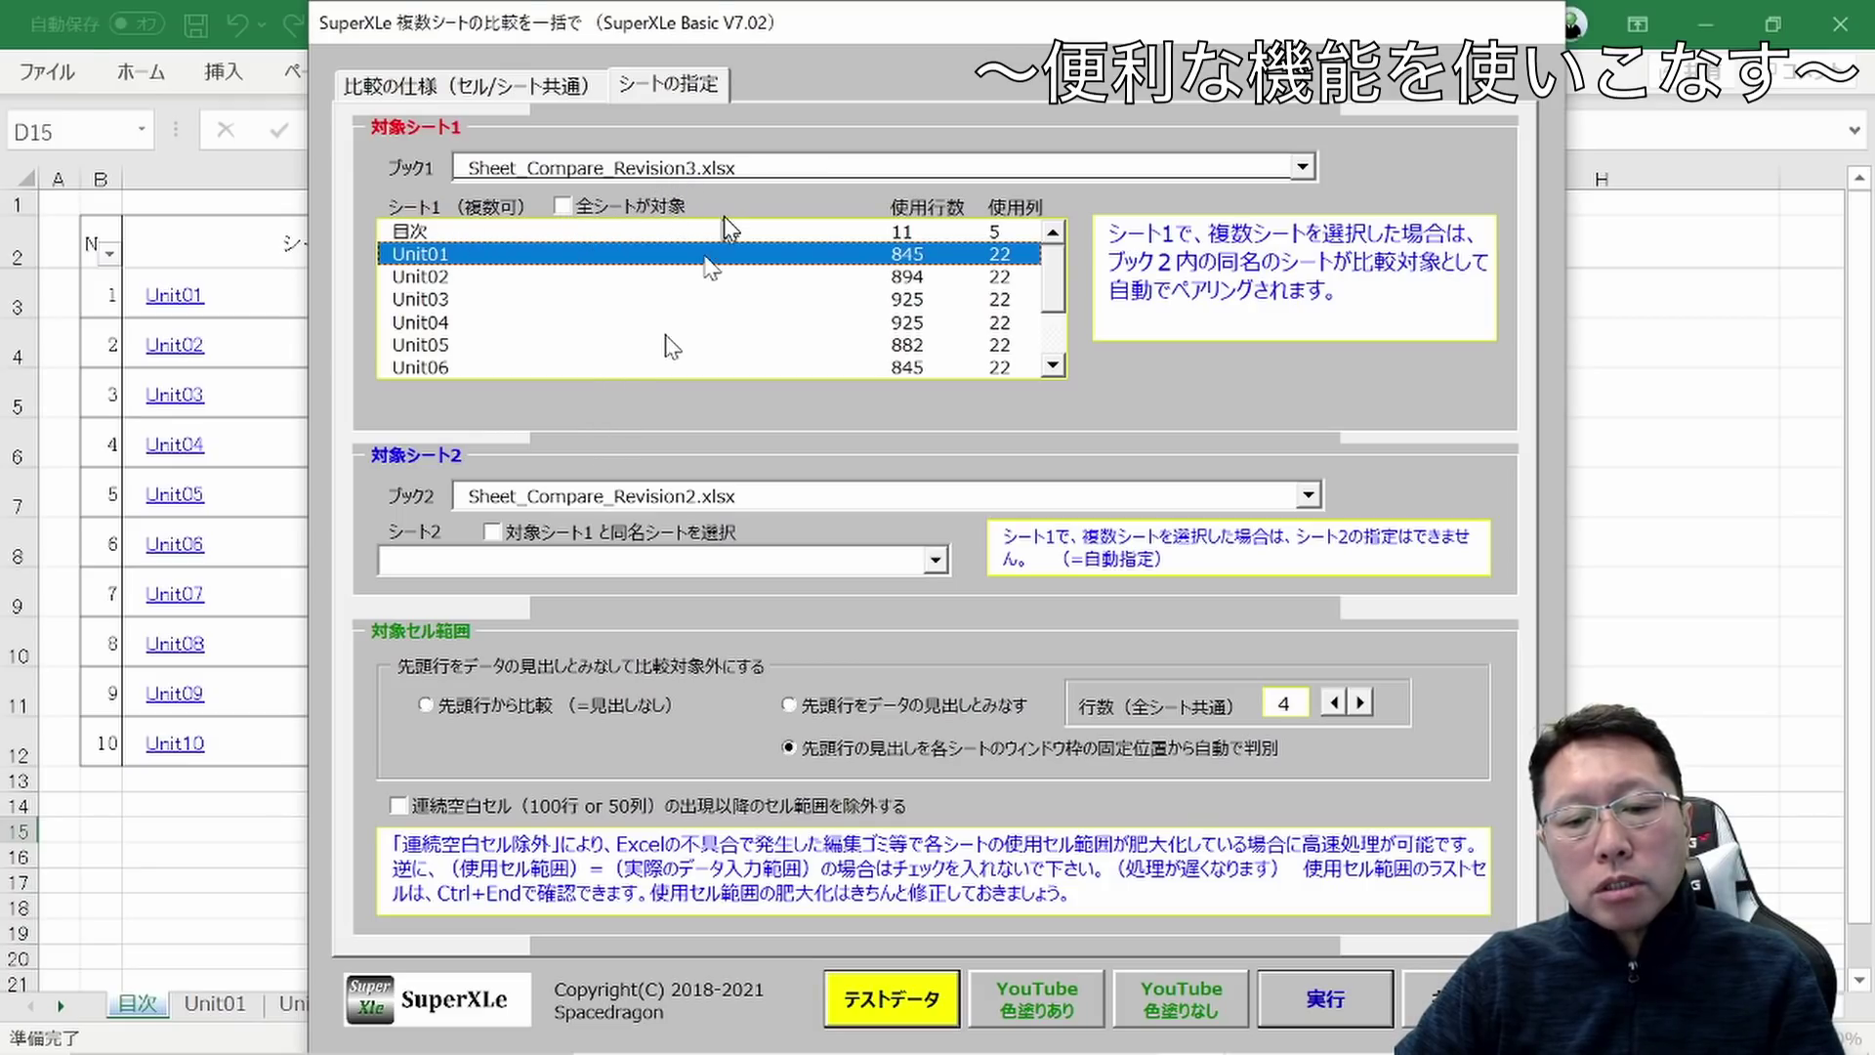
click(938, 560)
click(579, 618)
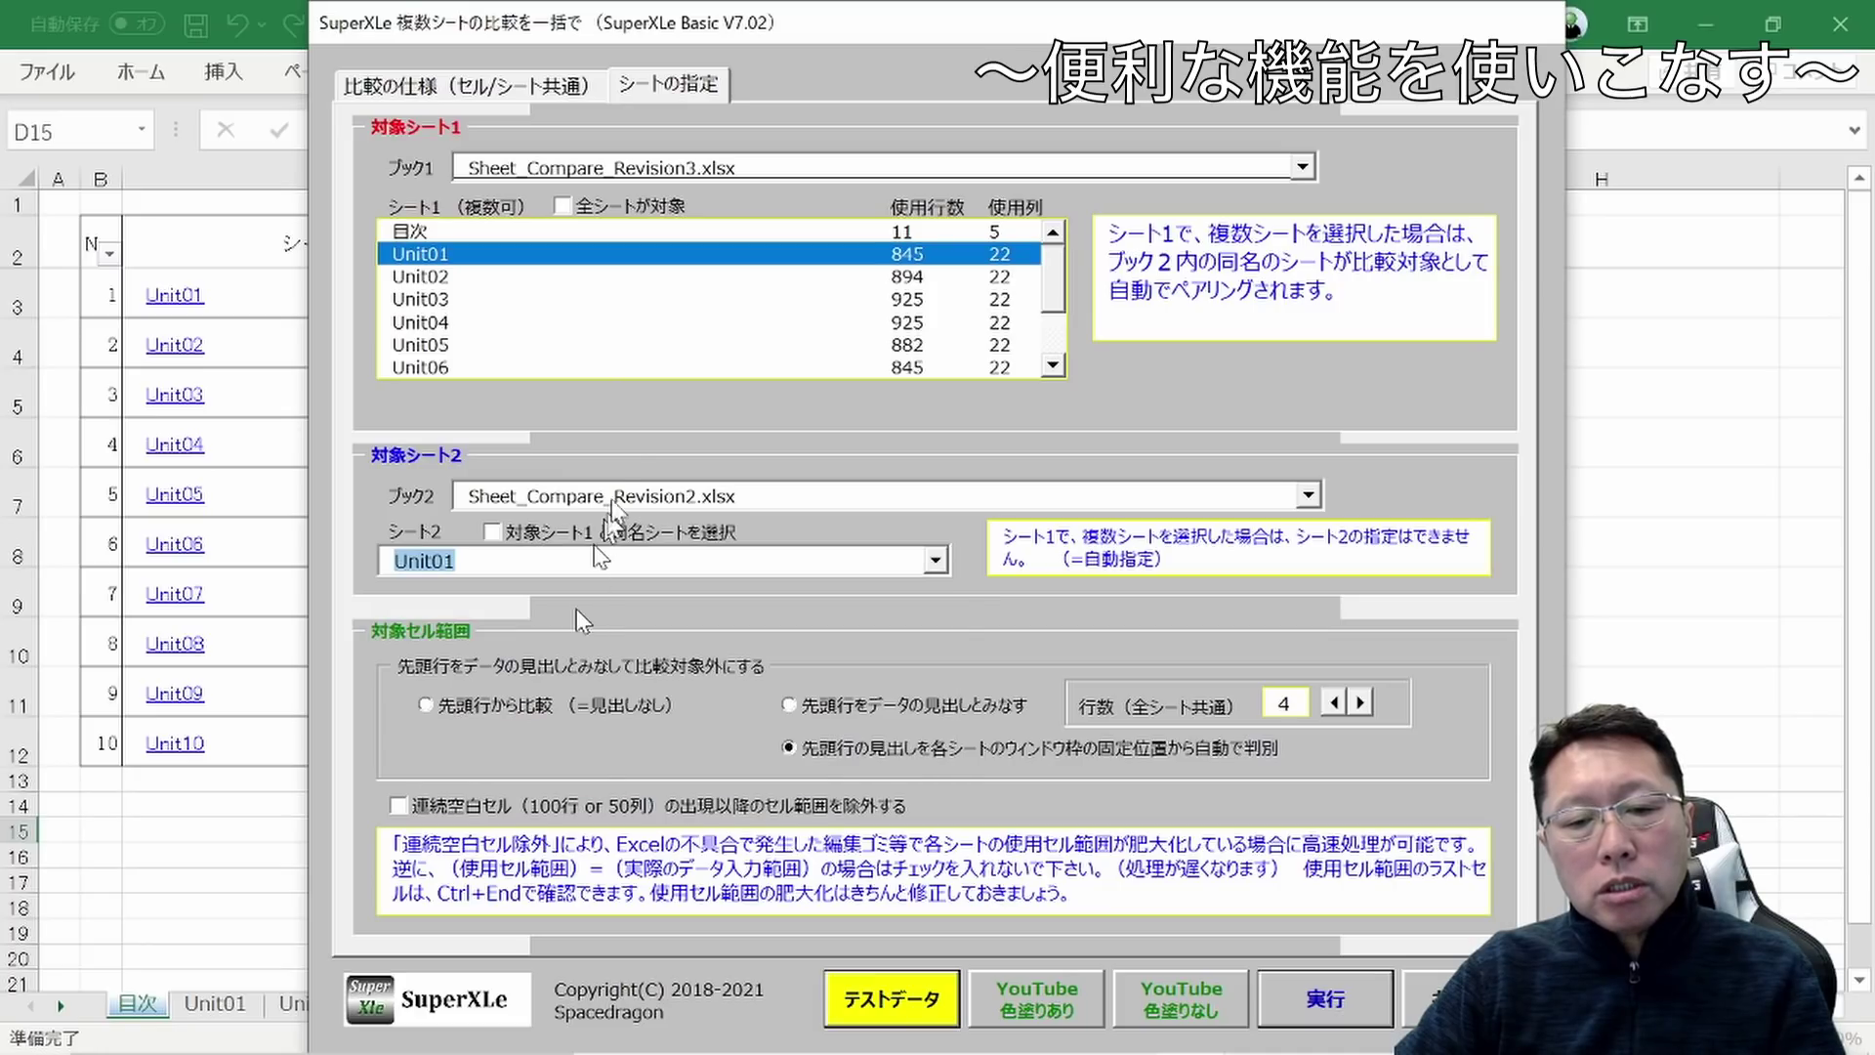
click(1334, 1006)
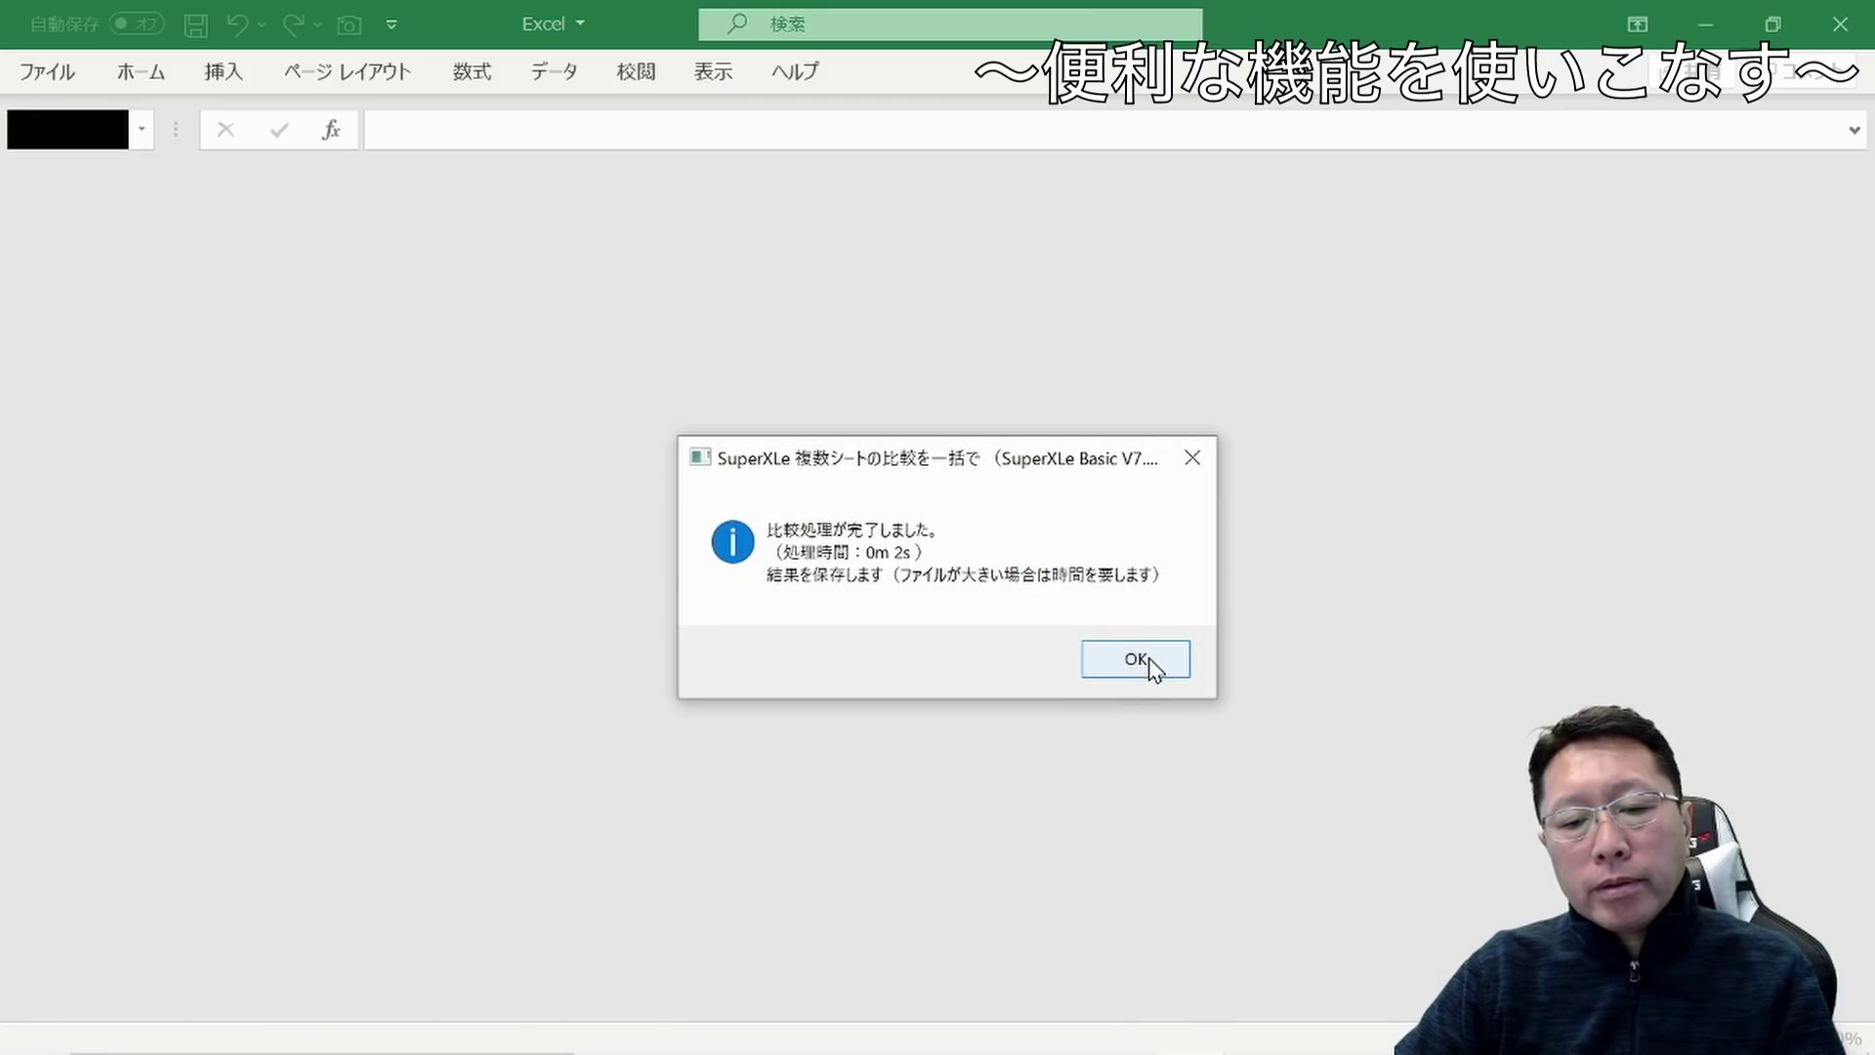
Open the Unit01 result sheet listing 19 differences and tile it beside both source workbooks
click(1136, 659)
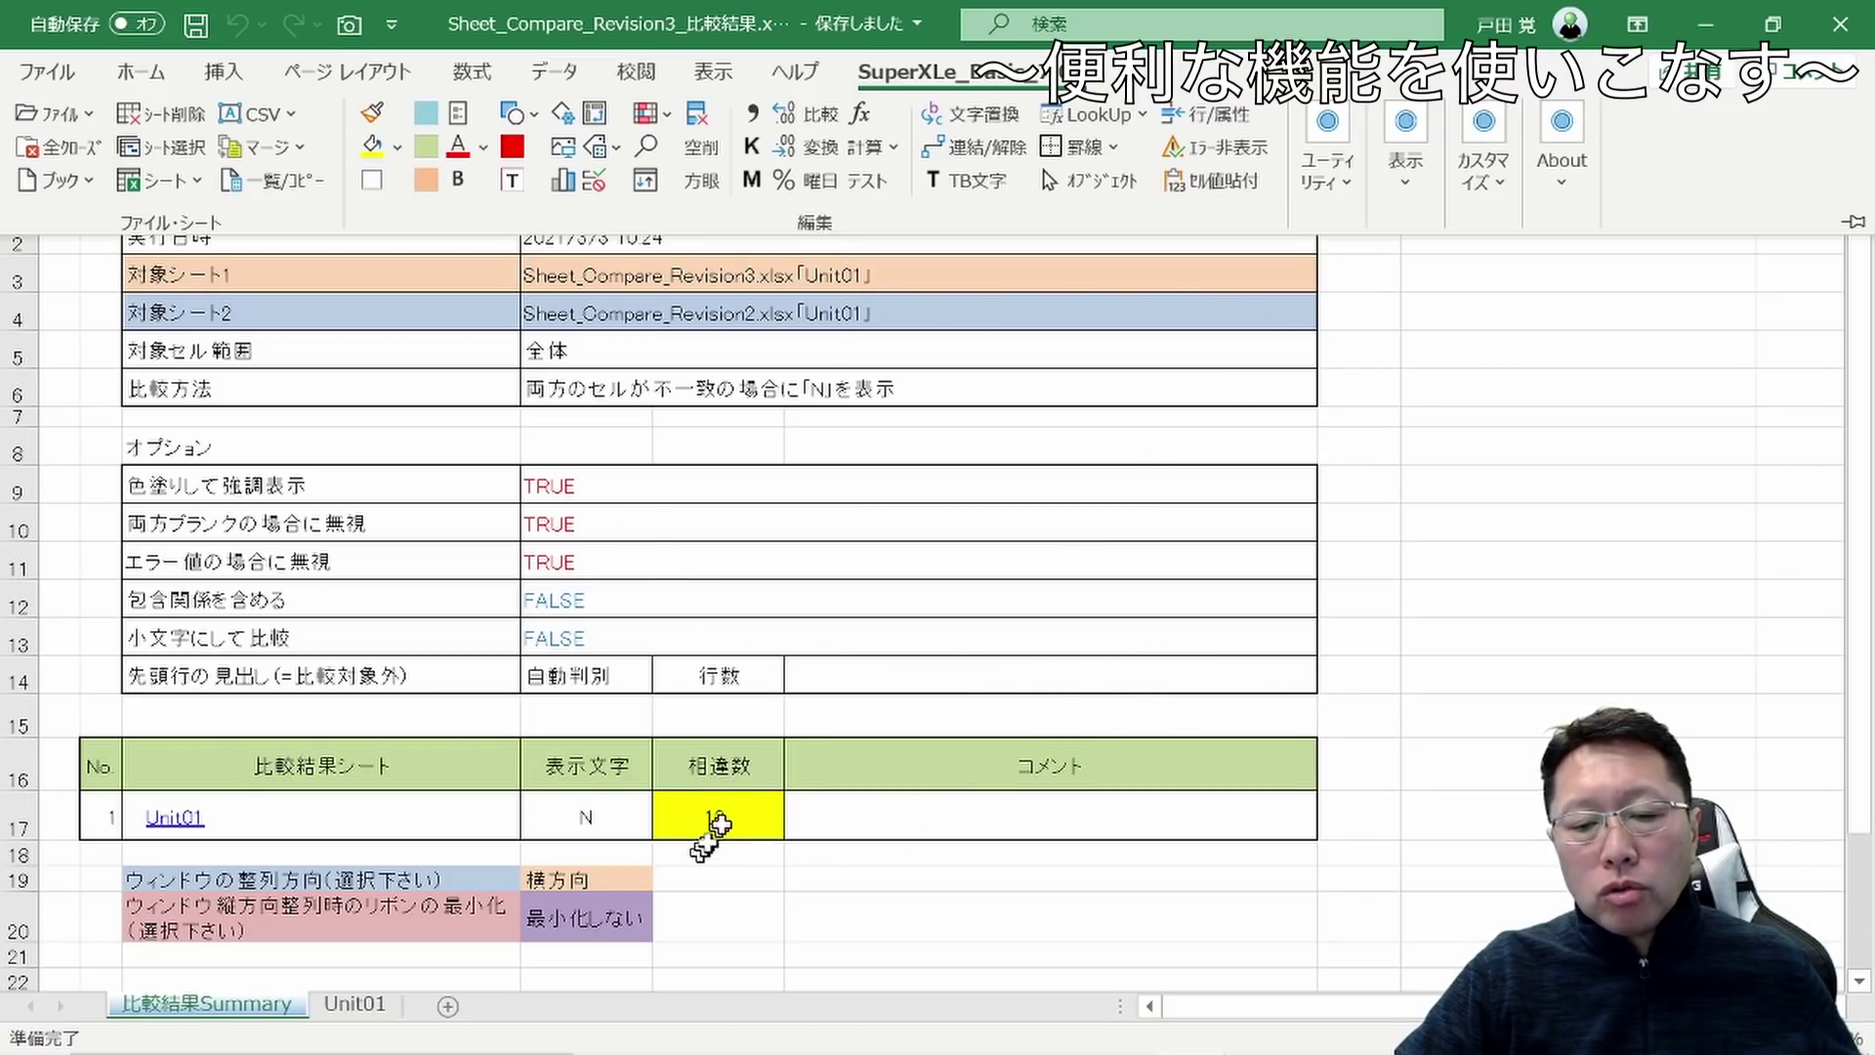
click(363, 1006)
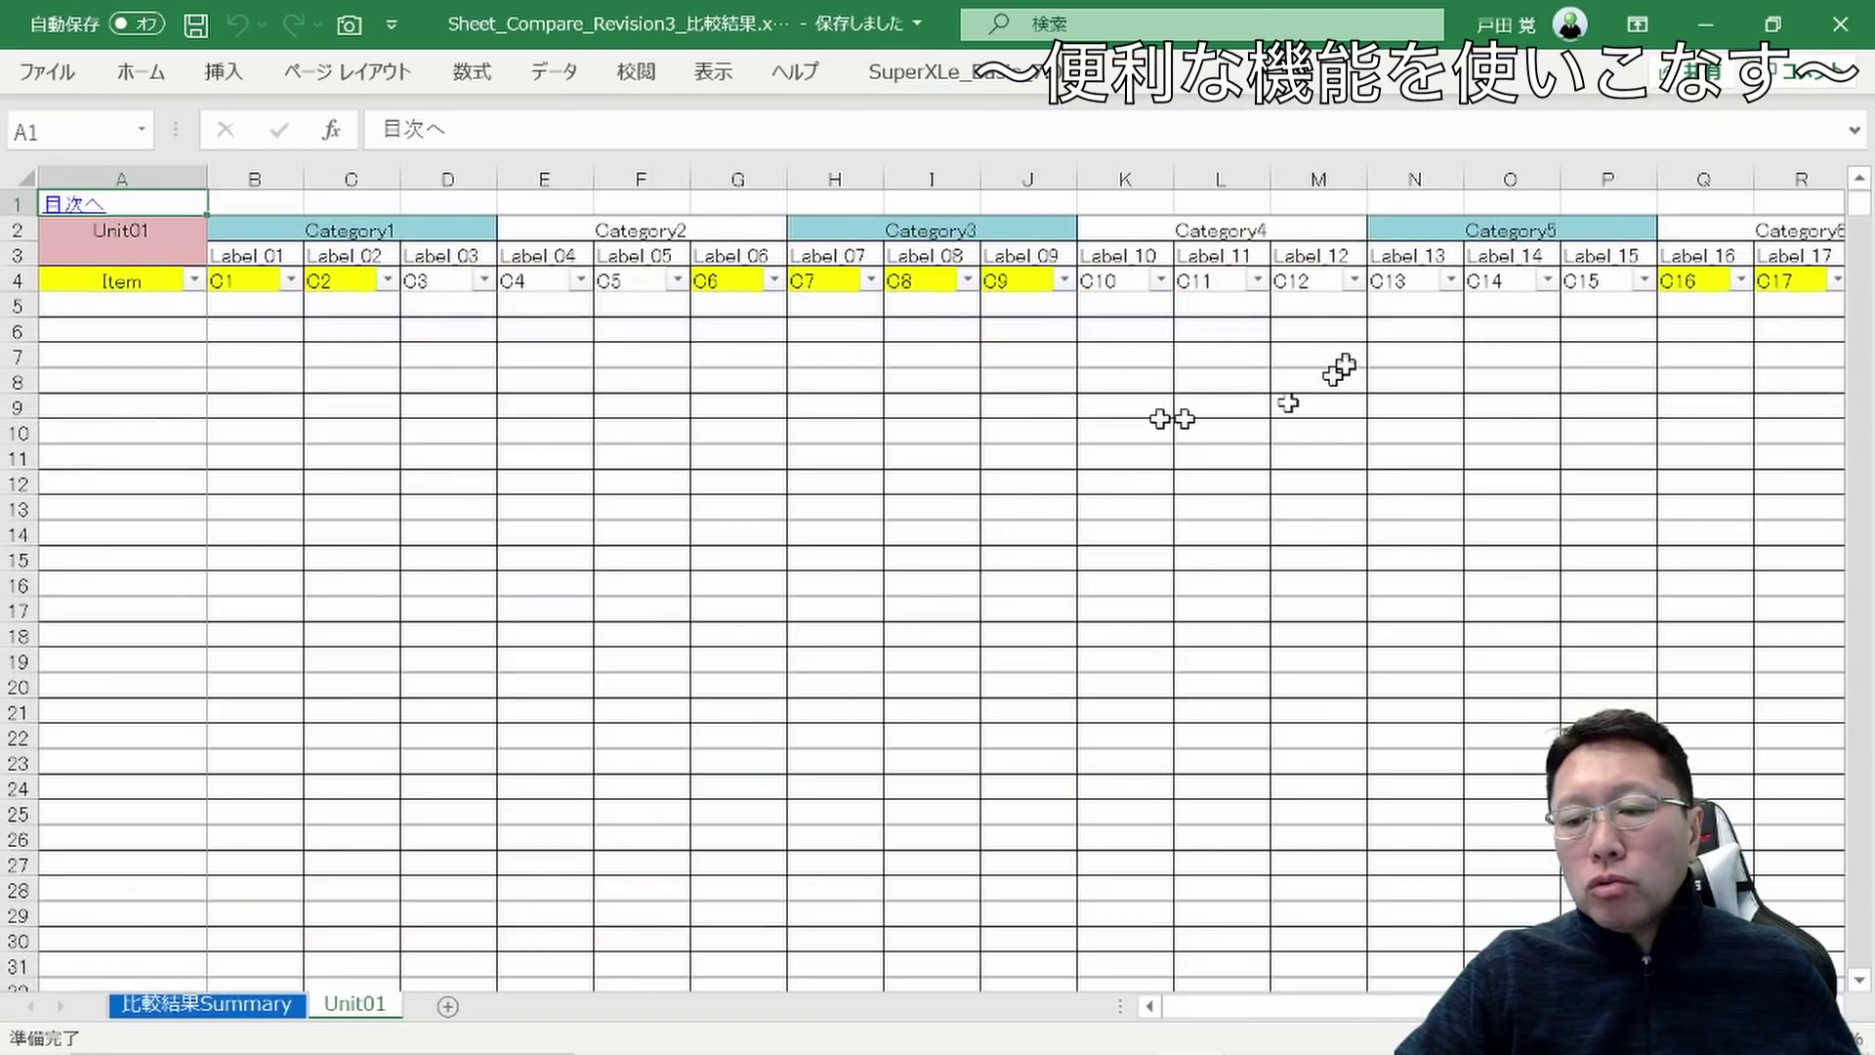
click(244, 285)
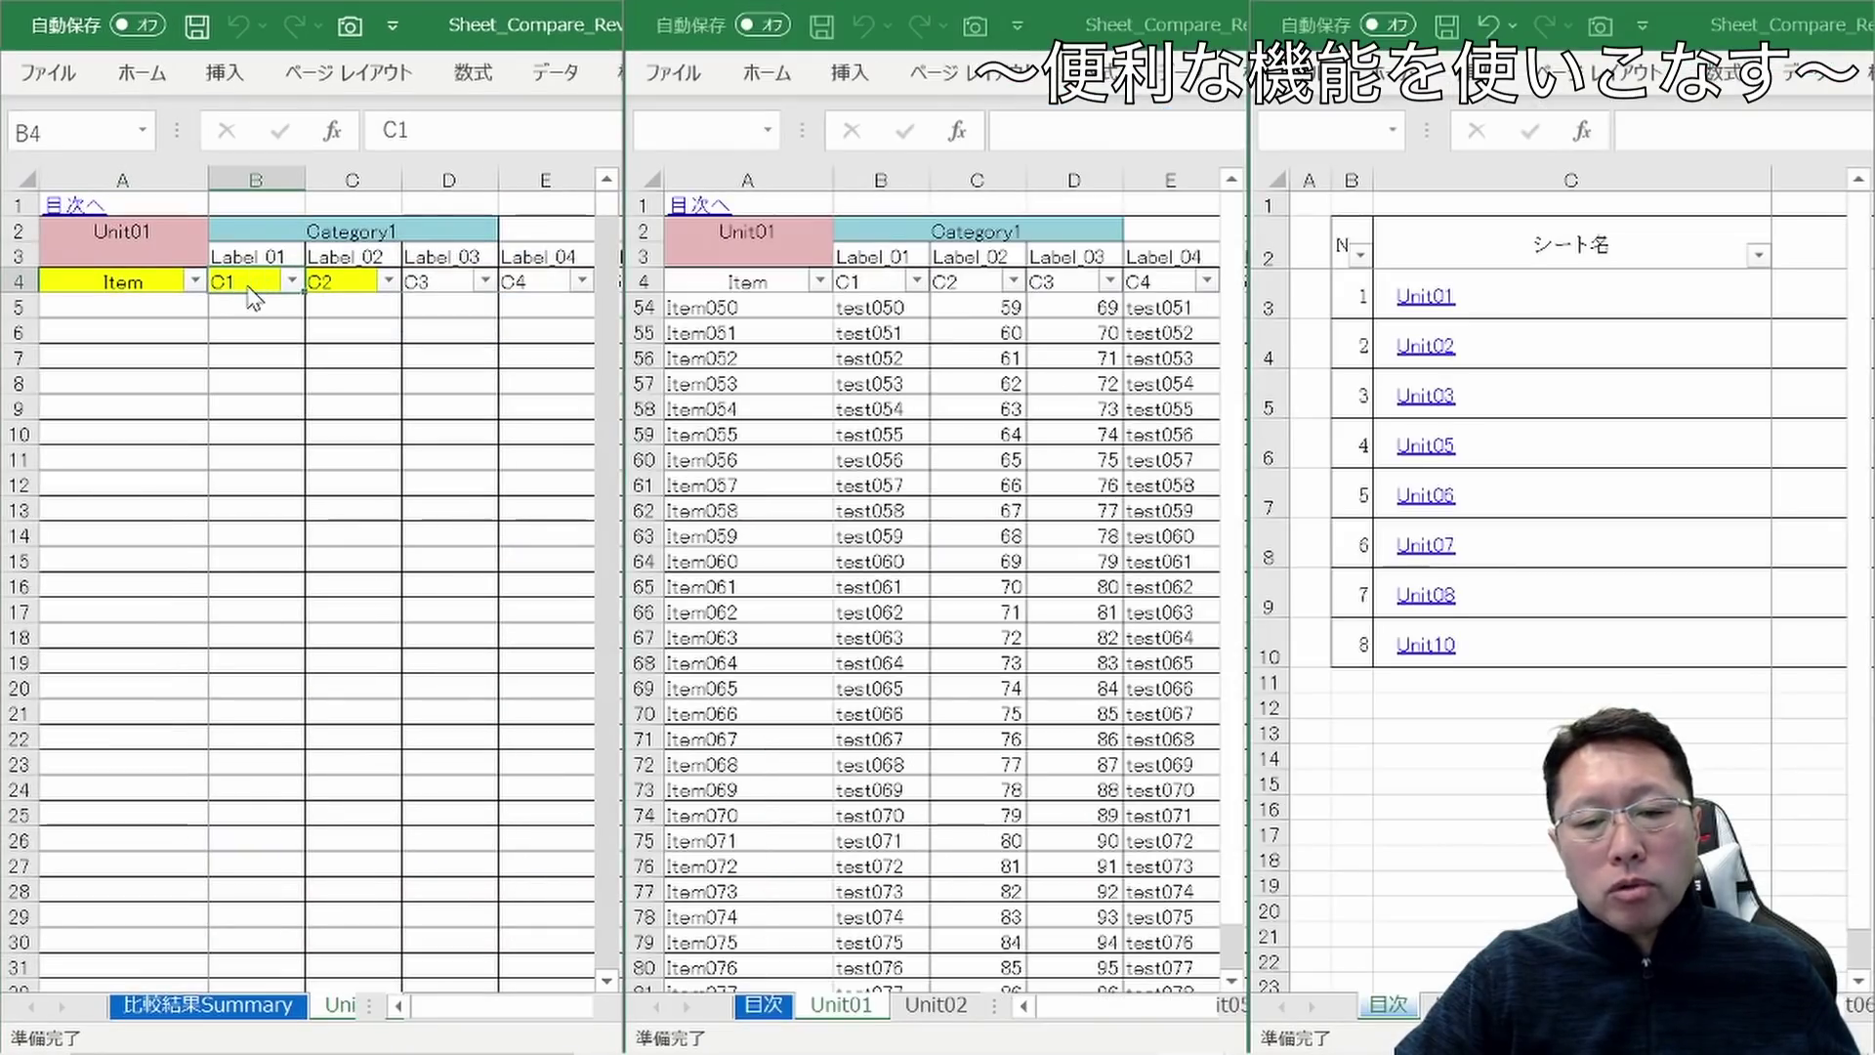